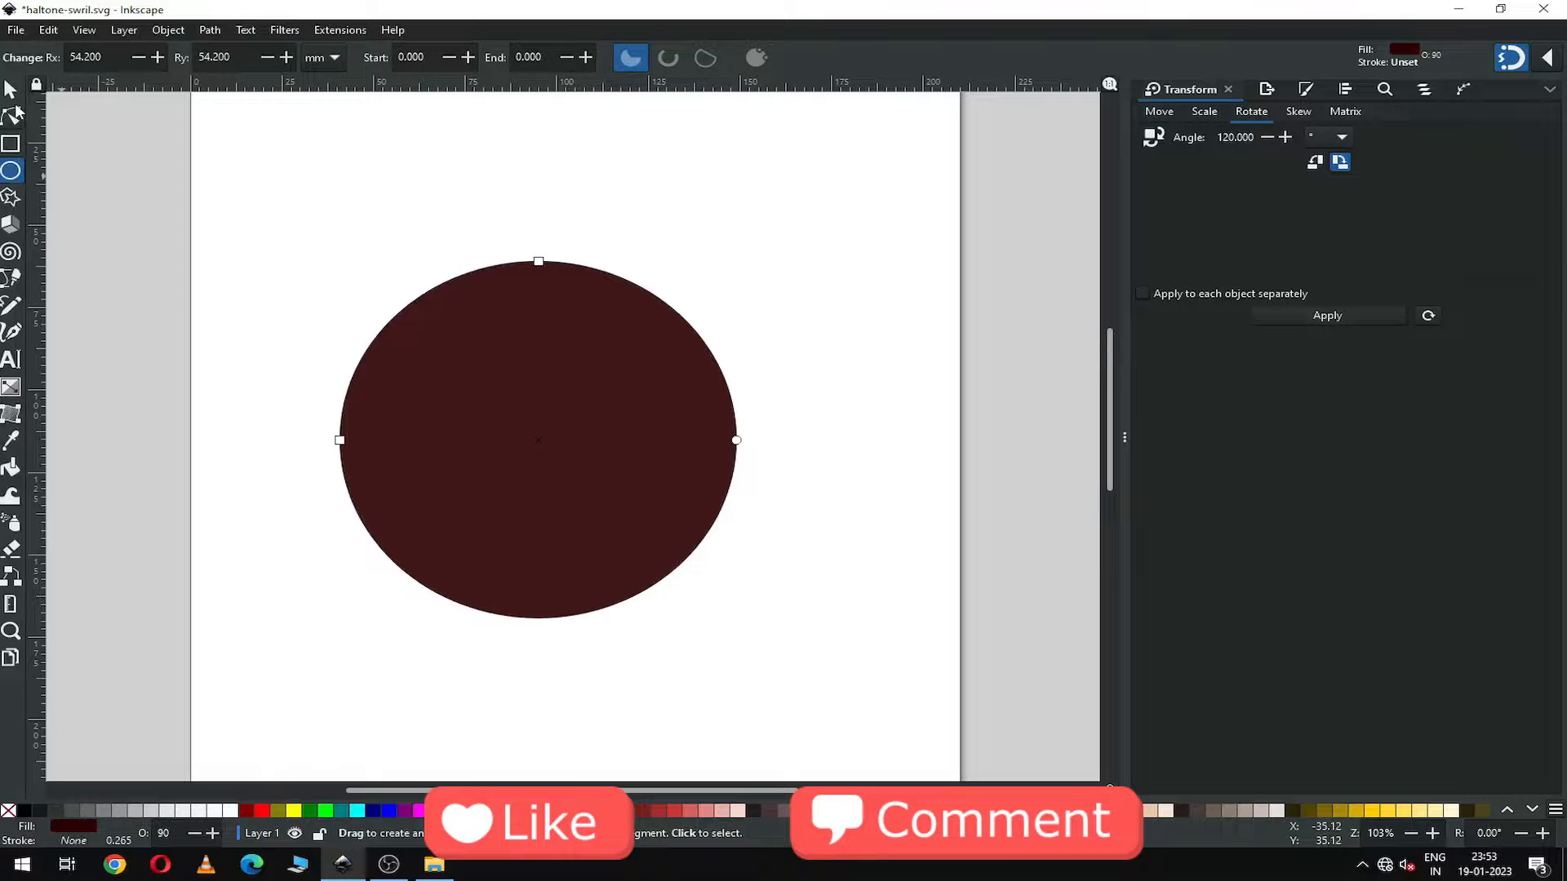
Turn the circle into an unfilled shape with a black outline and convert it to a path.
left_click(10, 91)
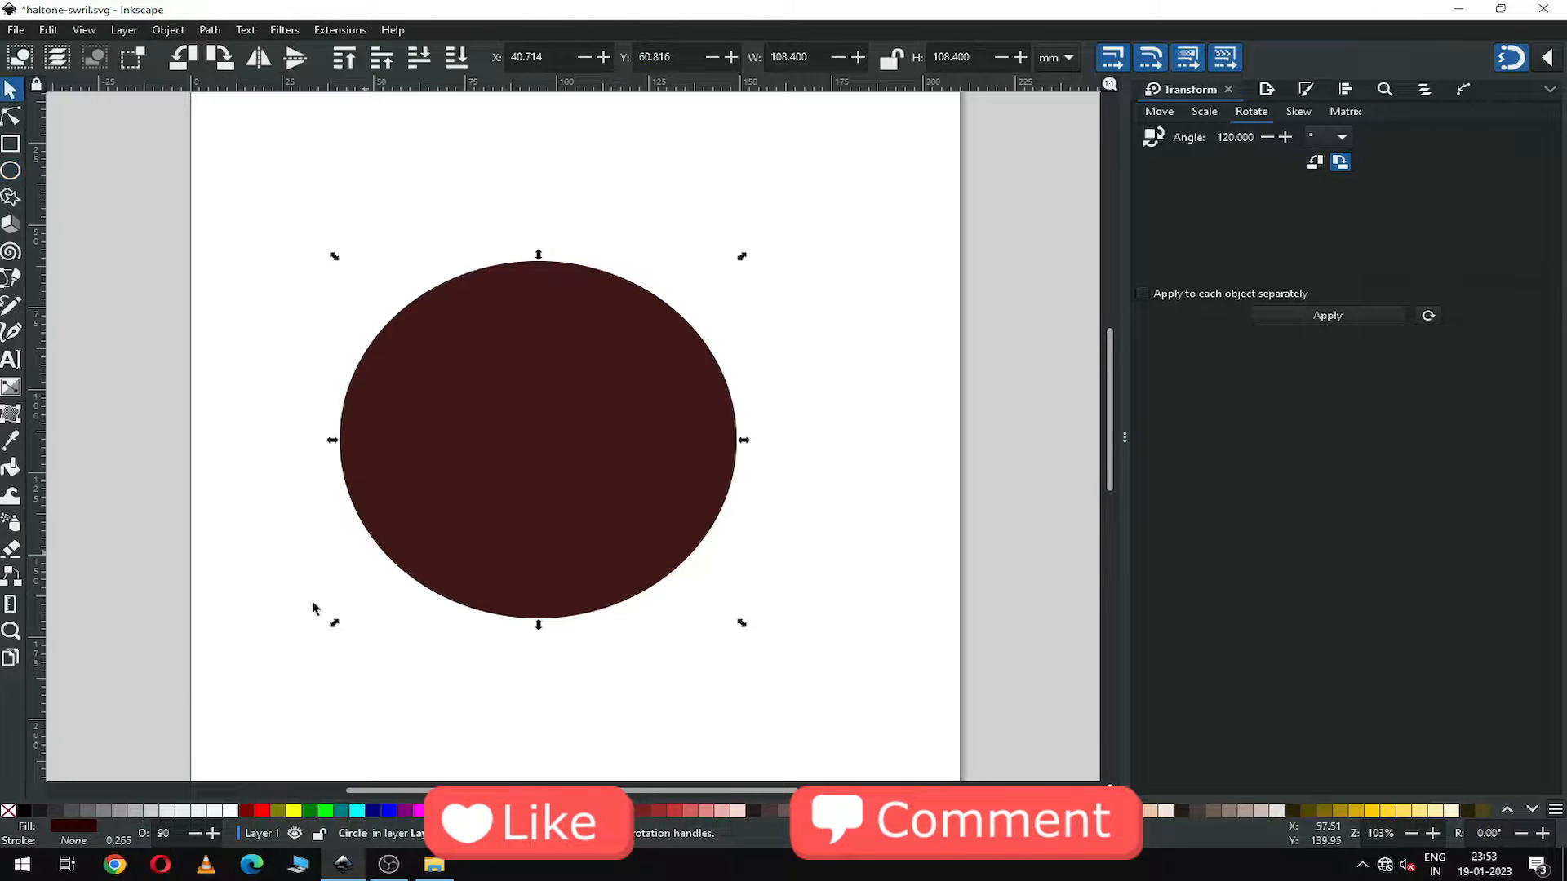
left_click(7, 812)
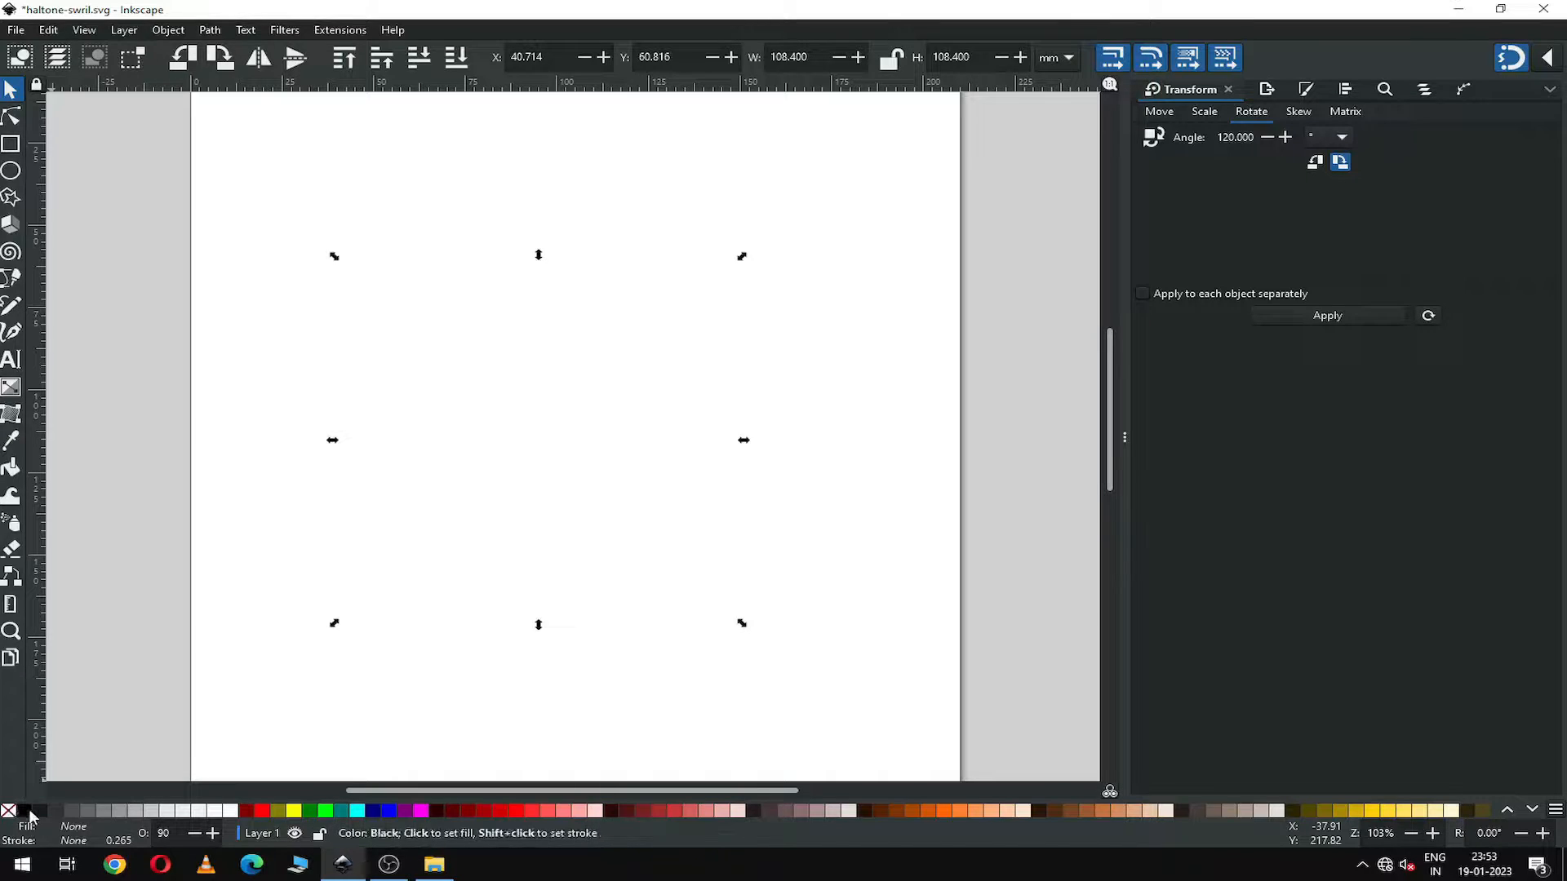
left_click(29, 812, "shift")
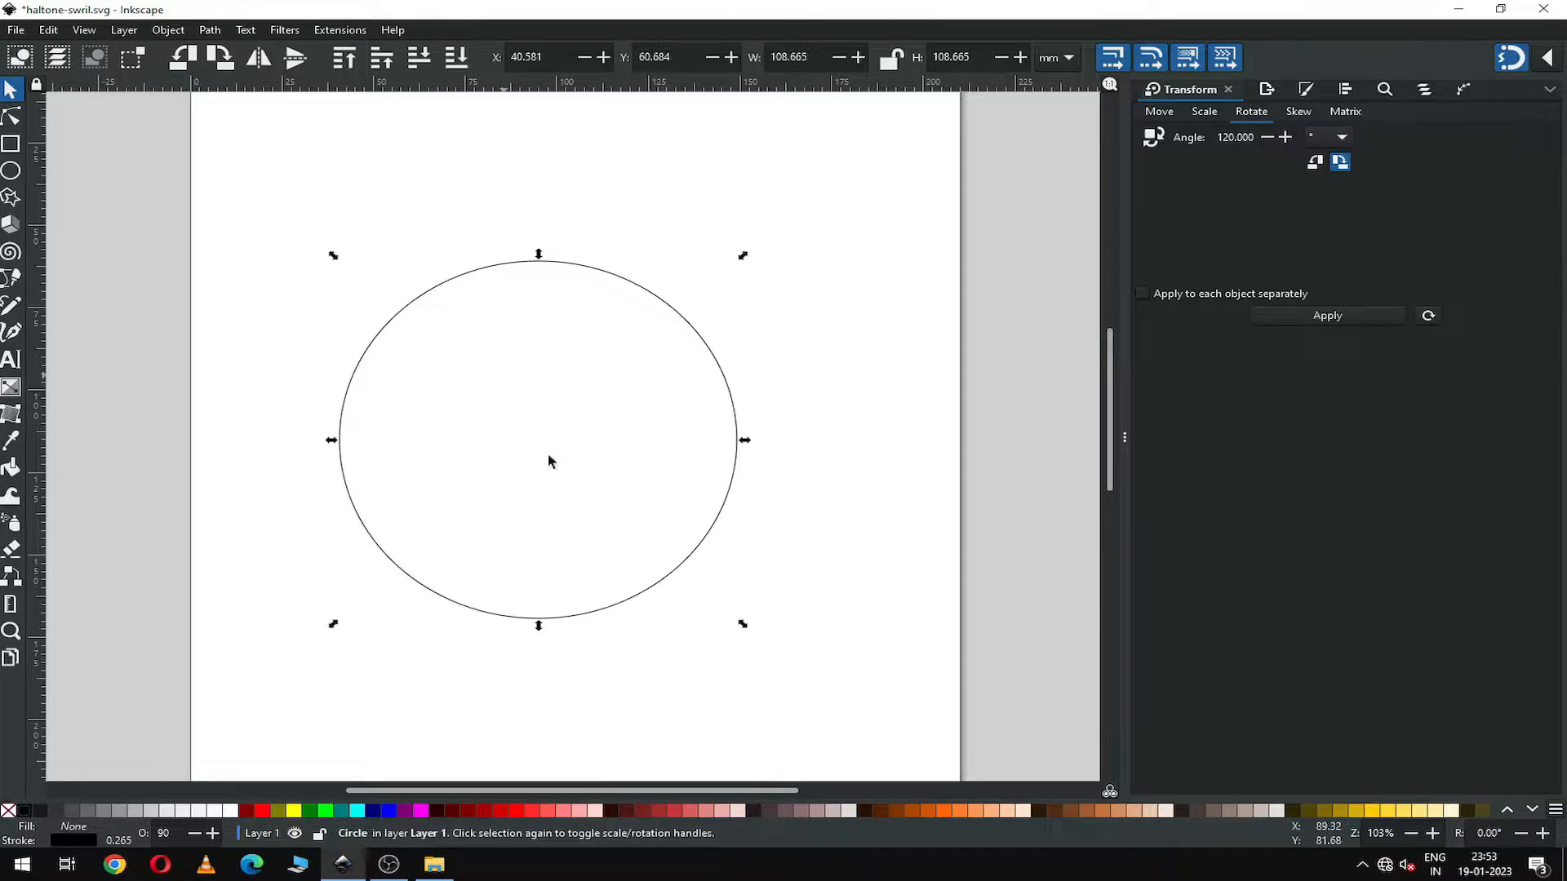
left_click(212, 31)
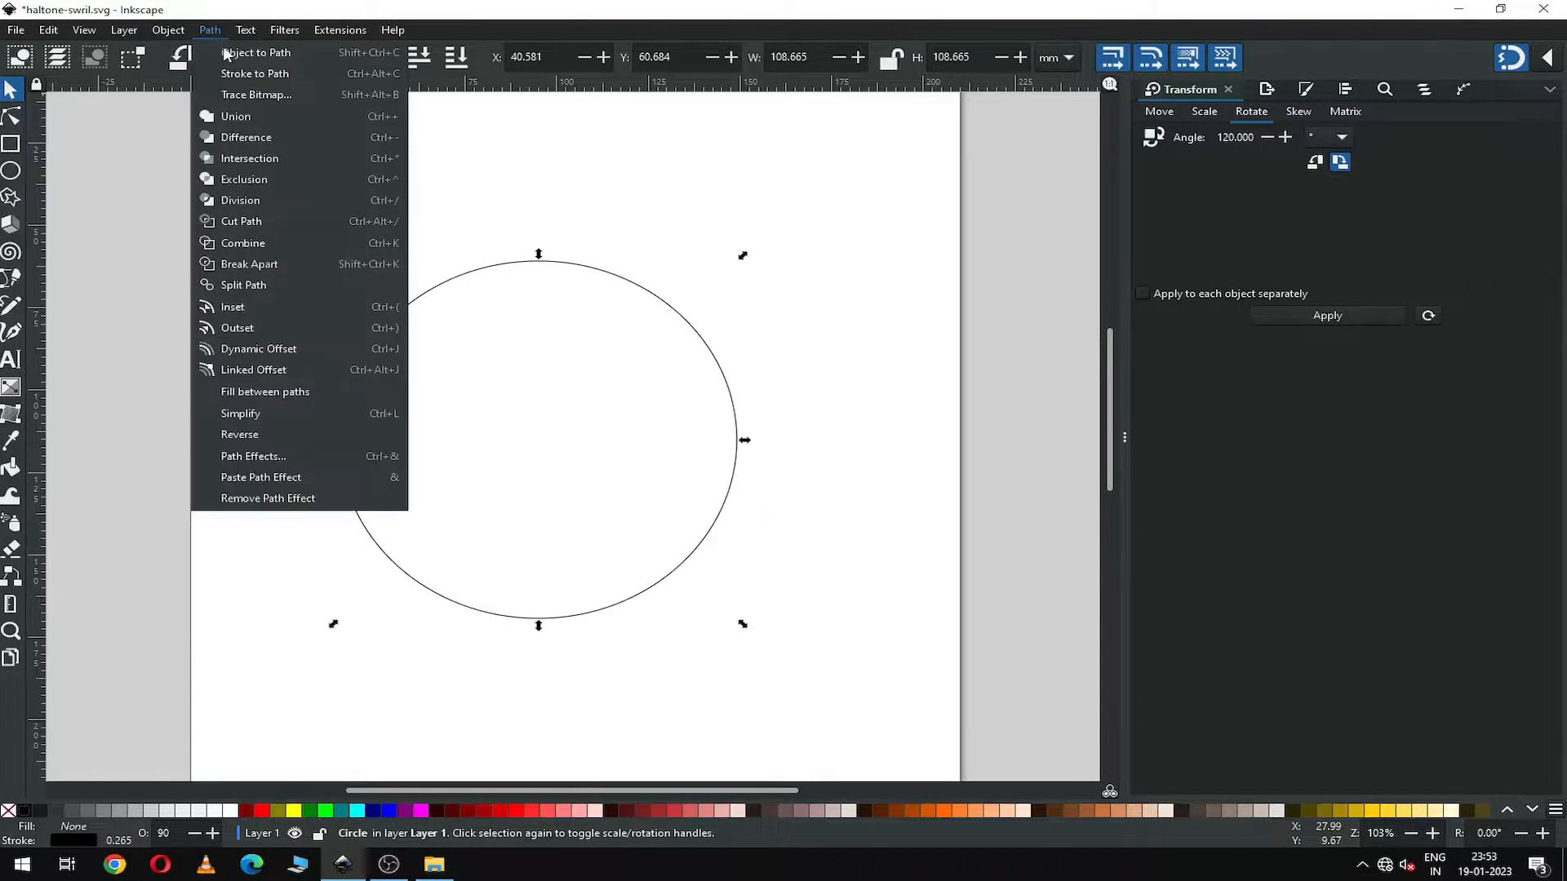
left_click(233, 54)
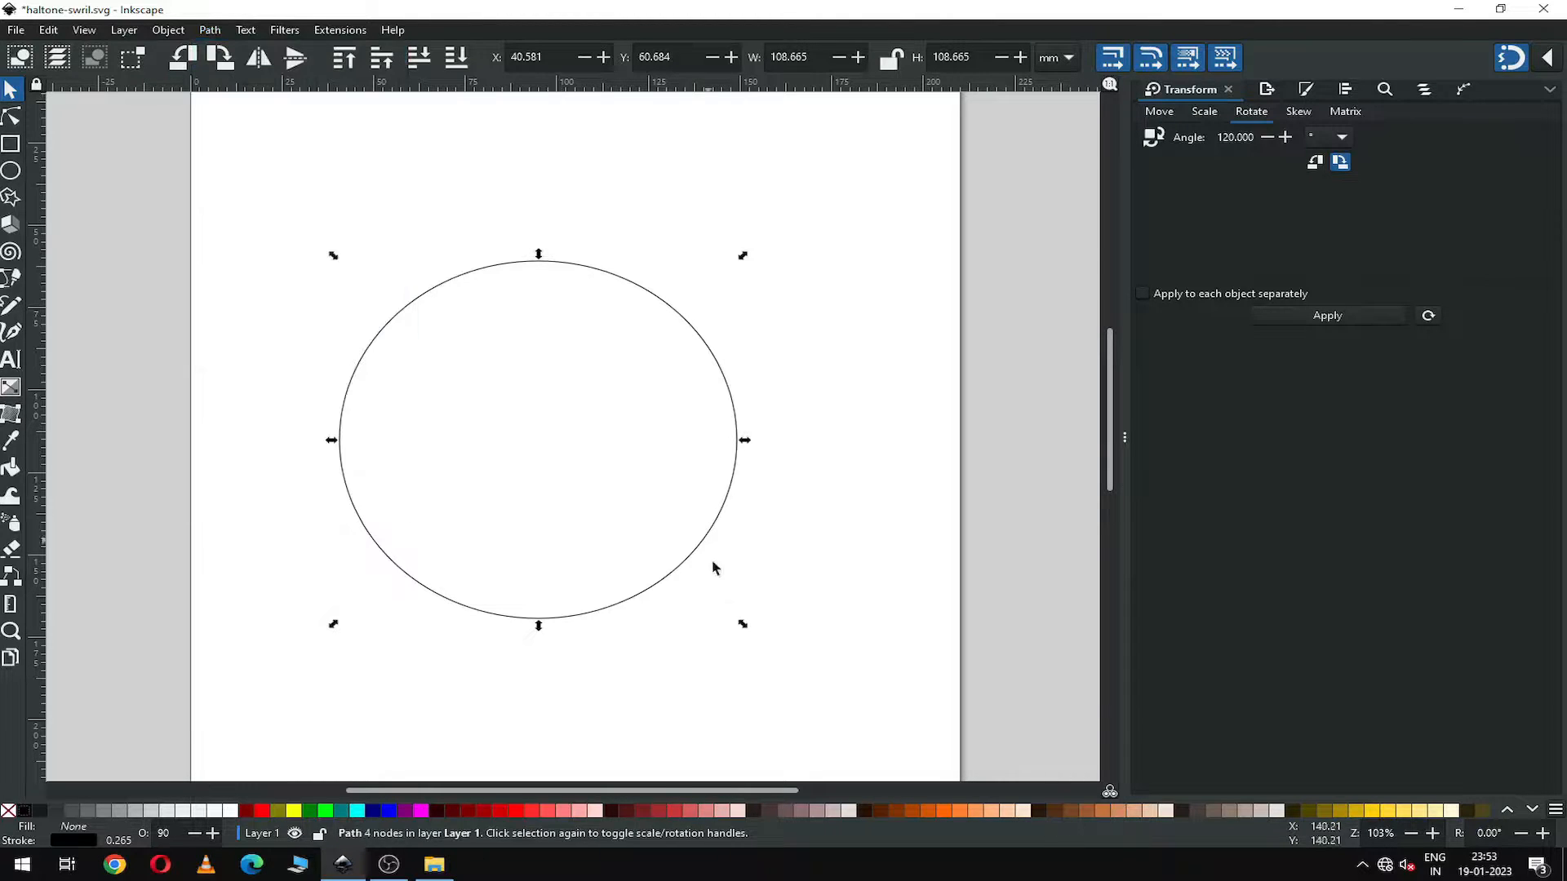
Duplicate the circle and scale the copy about its centre to a diameter of about 49 mm.
right_click(700, 548)
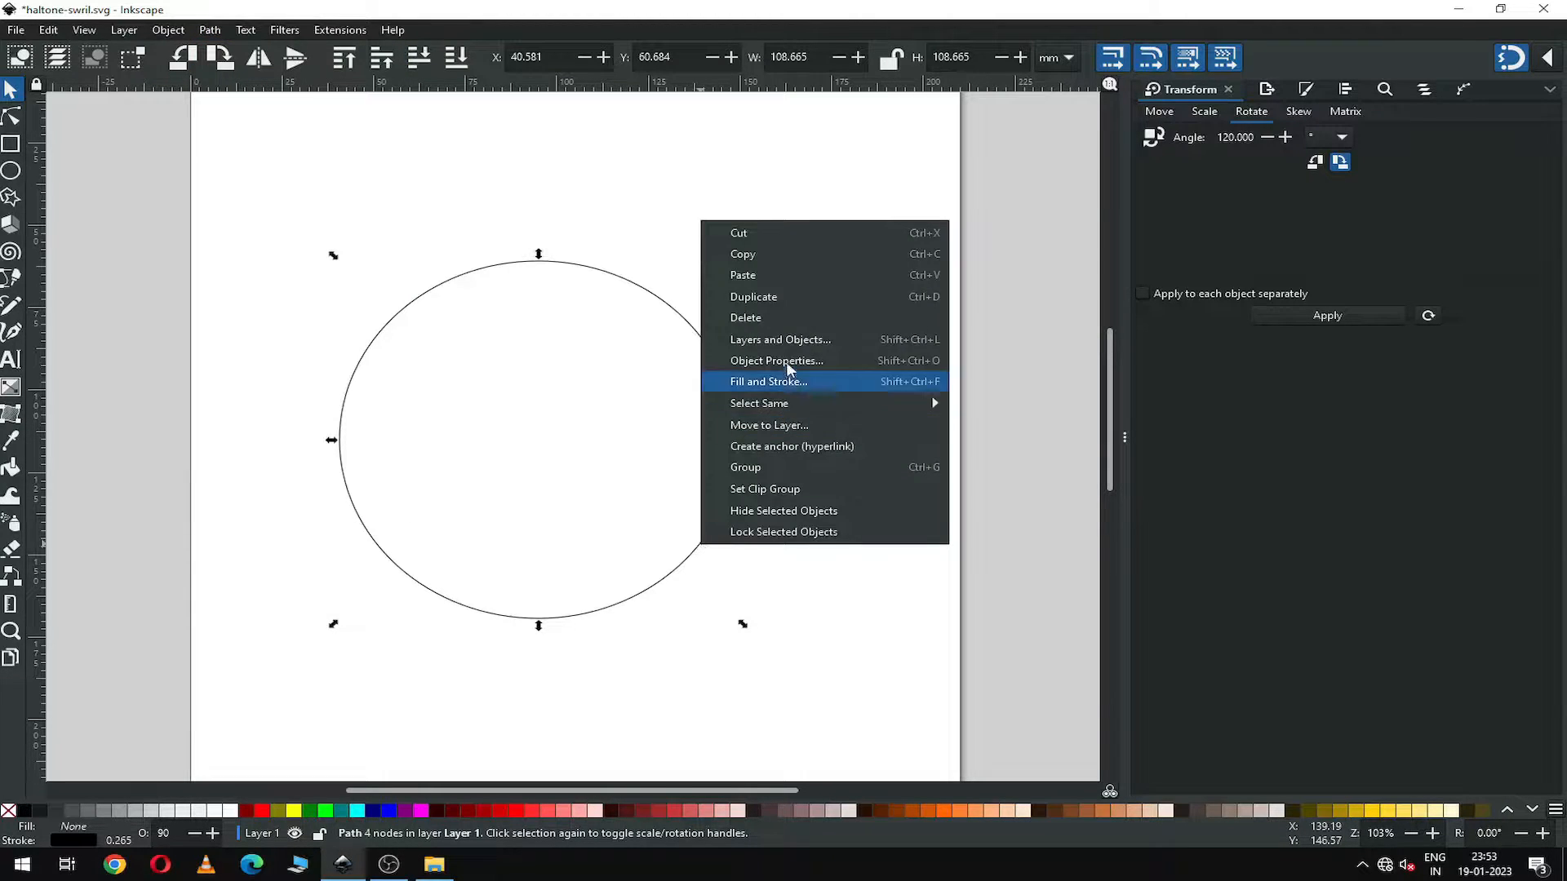
left_click(777, 302)
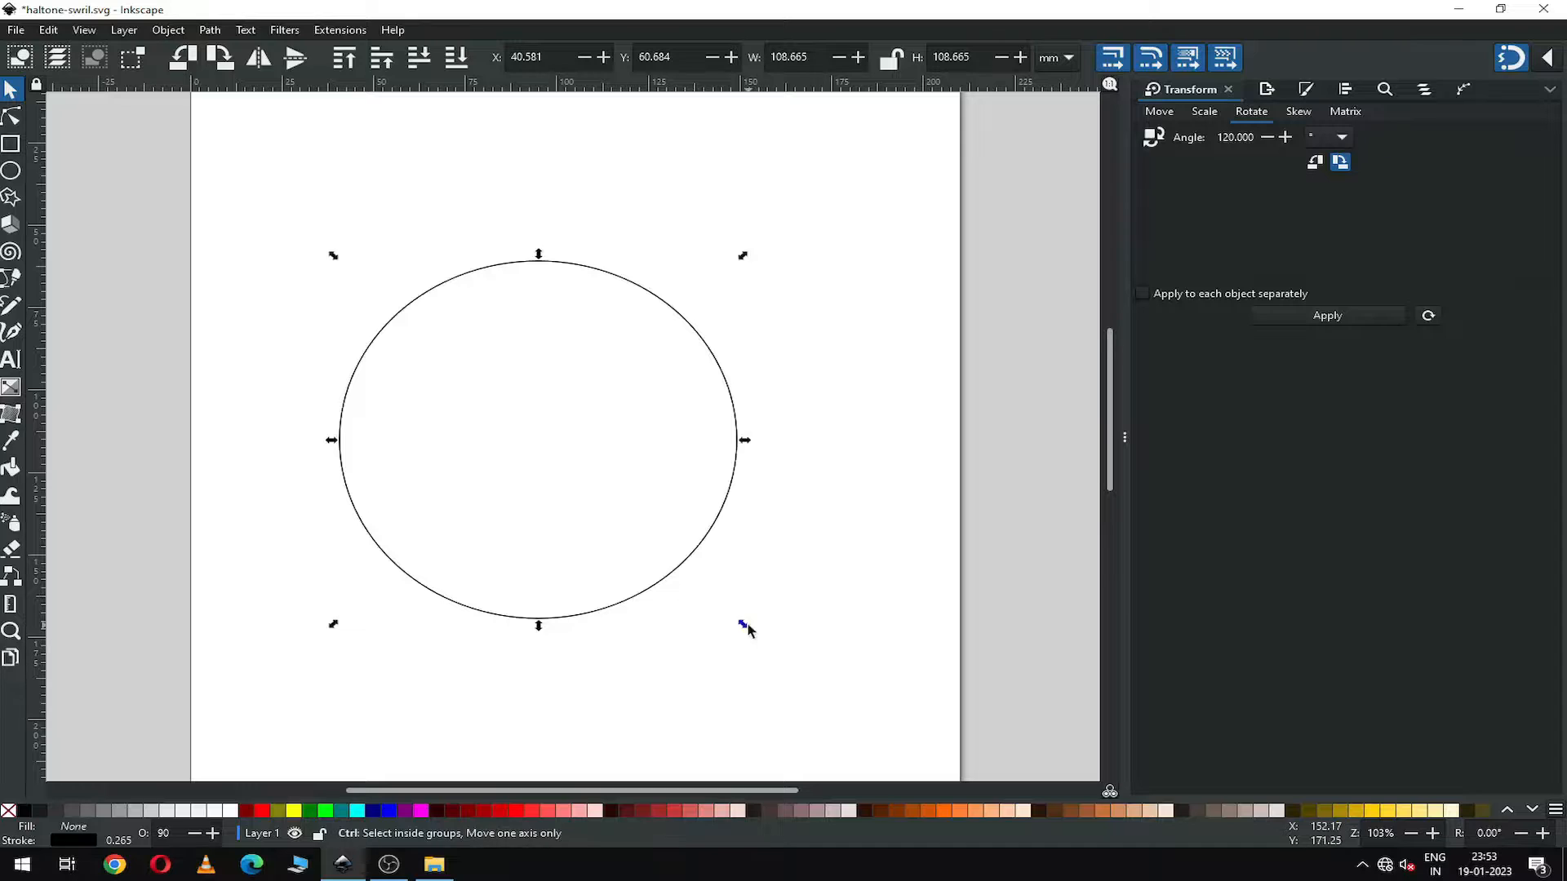
left_click_drag(743, 625, 640, 530)
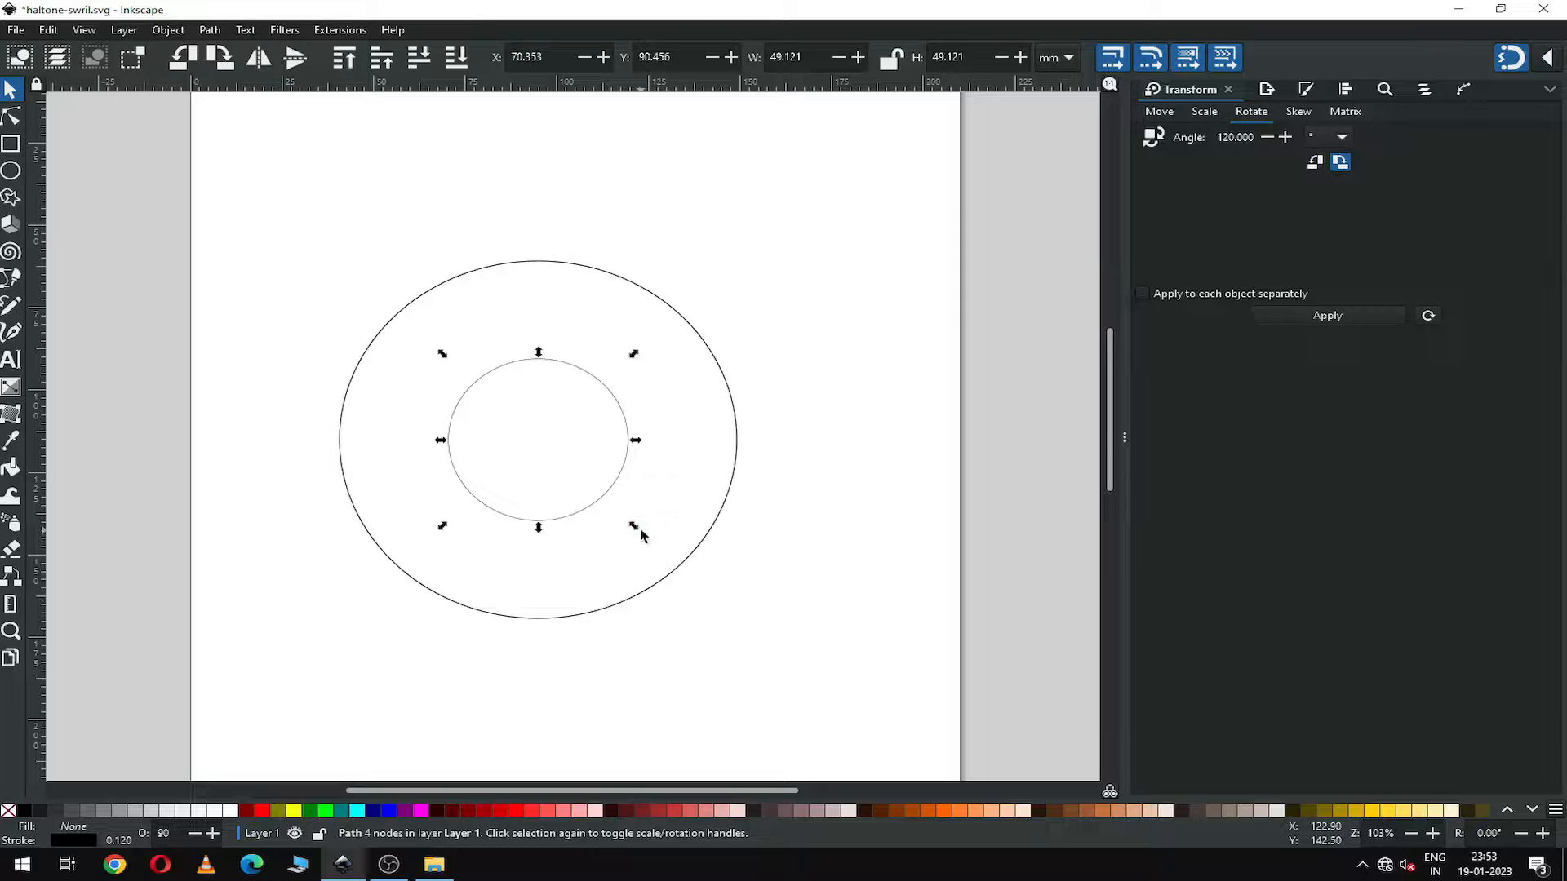
Duplicate the small circle and move the copy straight up by about 15 mm.
right_click(612, 487)
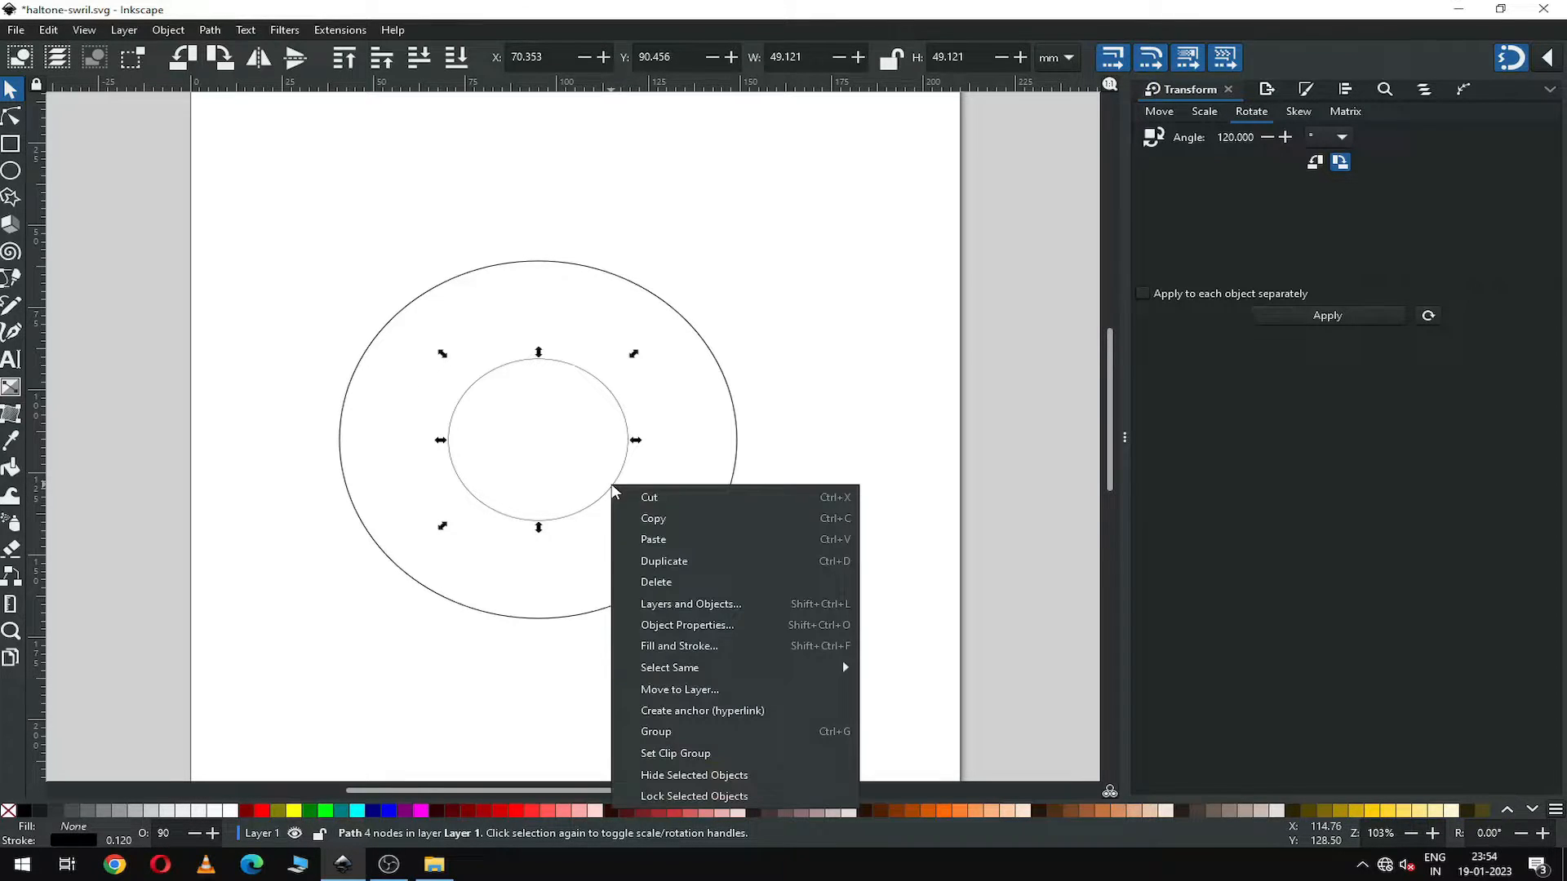
left_click(650, 562)
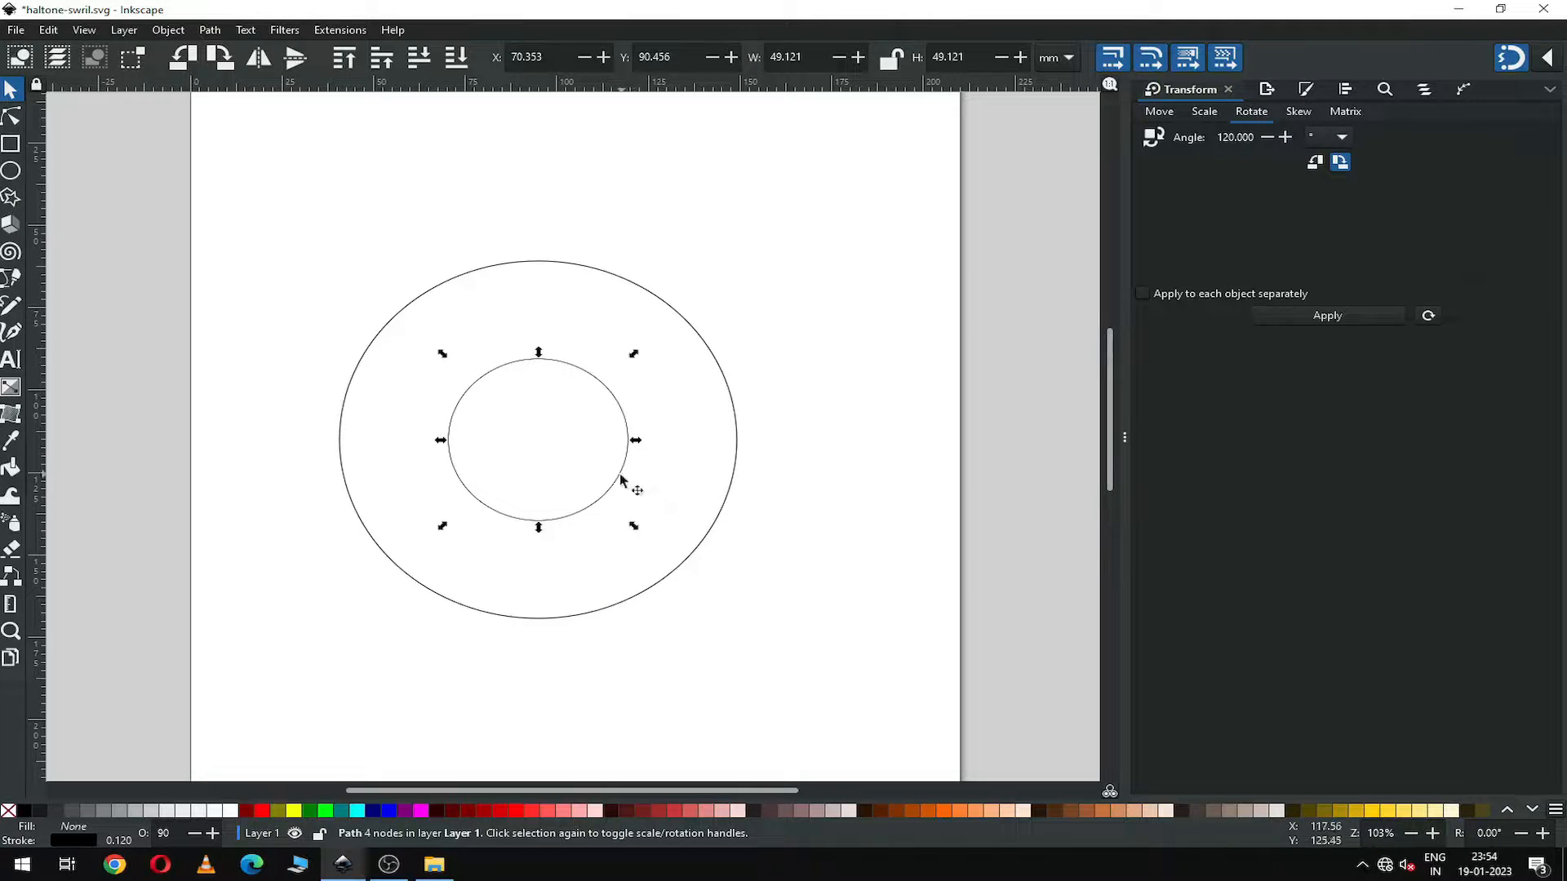
left_click_drag(621, 477, 620, 422)
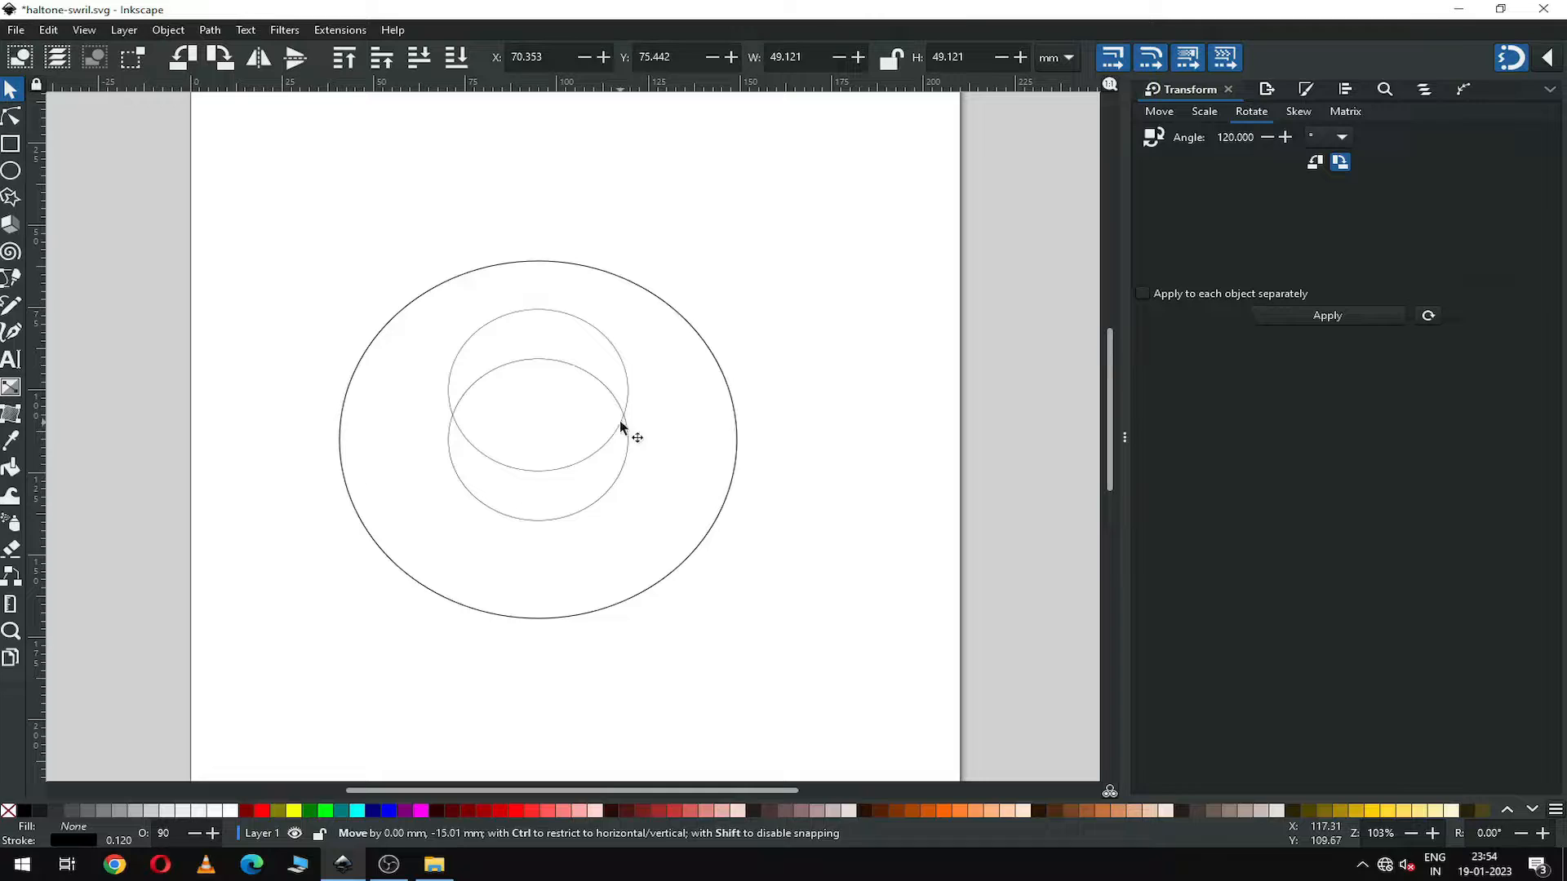
Place a vertical and a horizontal guide through the rotation centre of the lower small circle.
left_click(798, 541)
left_click(571, 523)
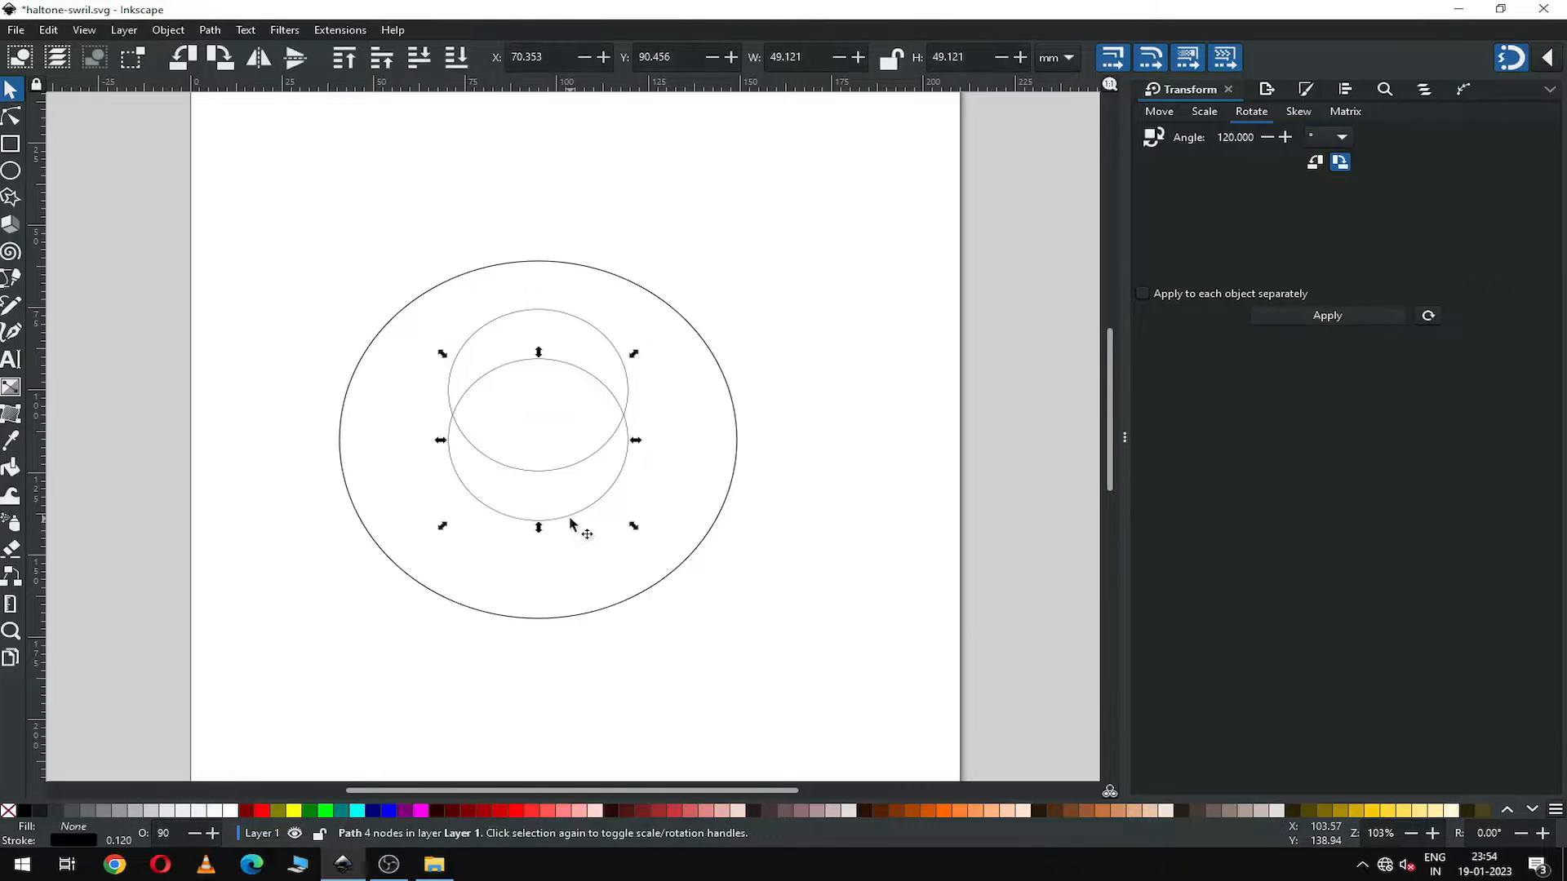
left_click(569, 523)
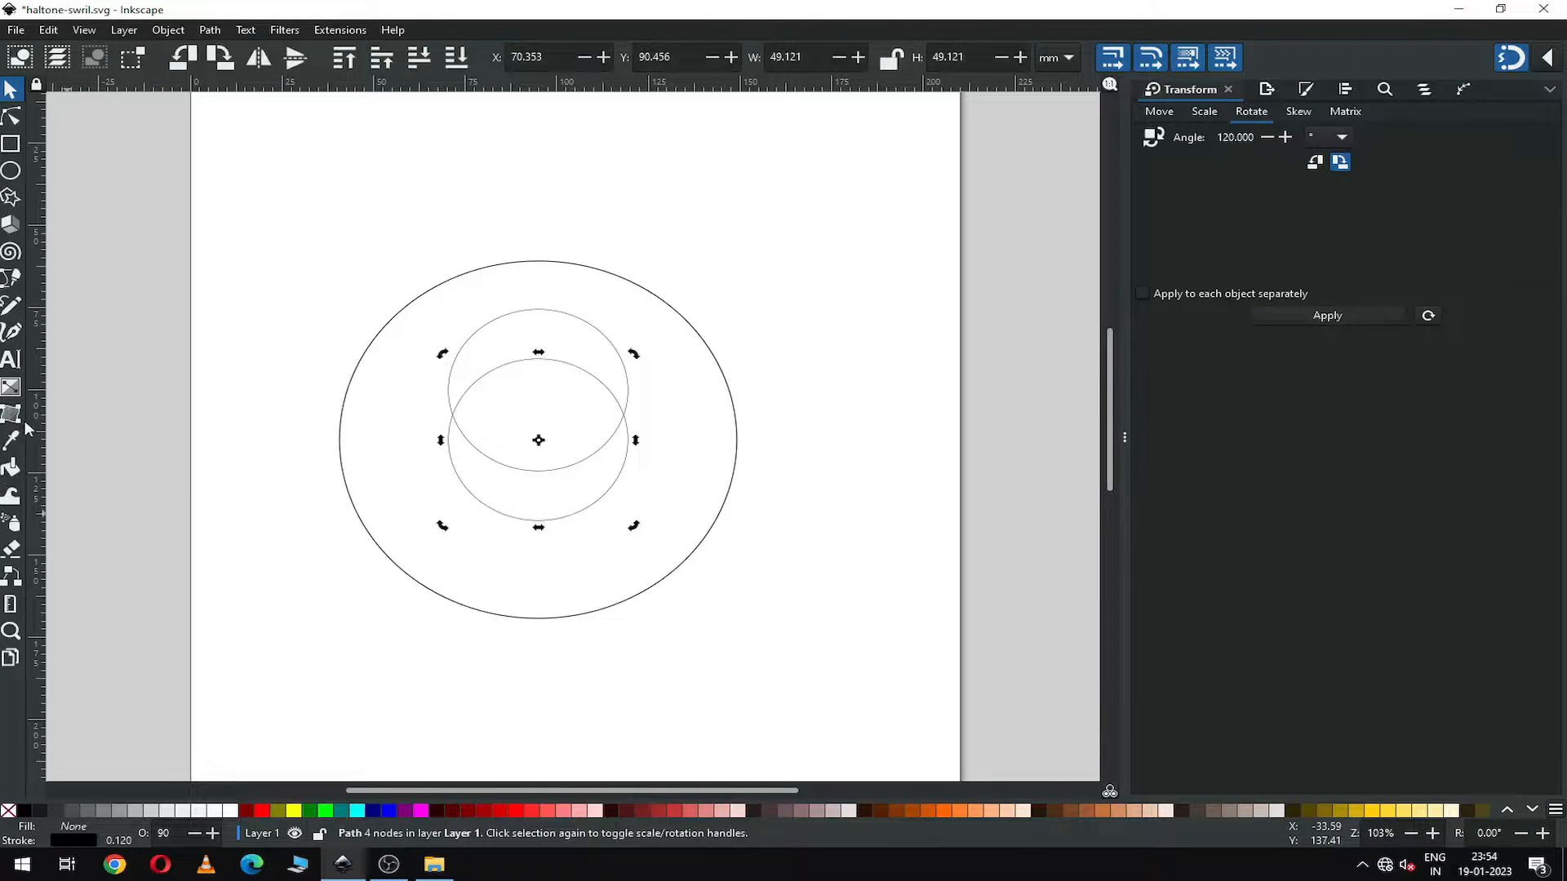
left_click_drag(37, 432, 544, 442)
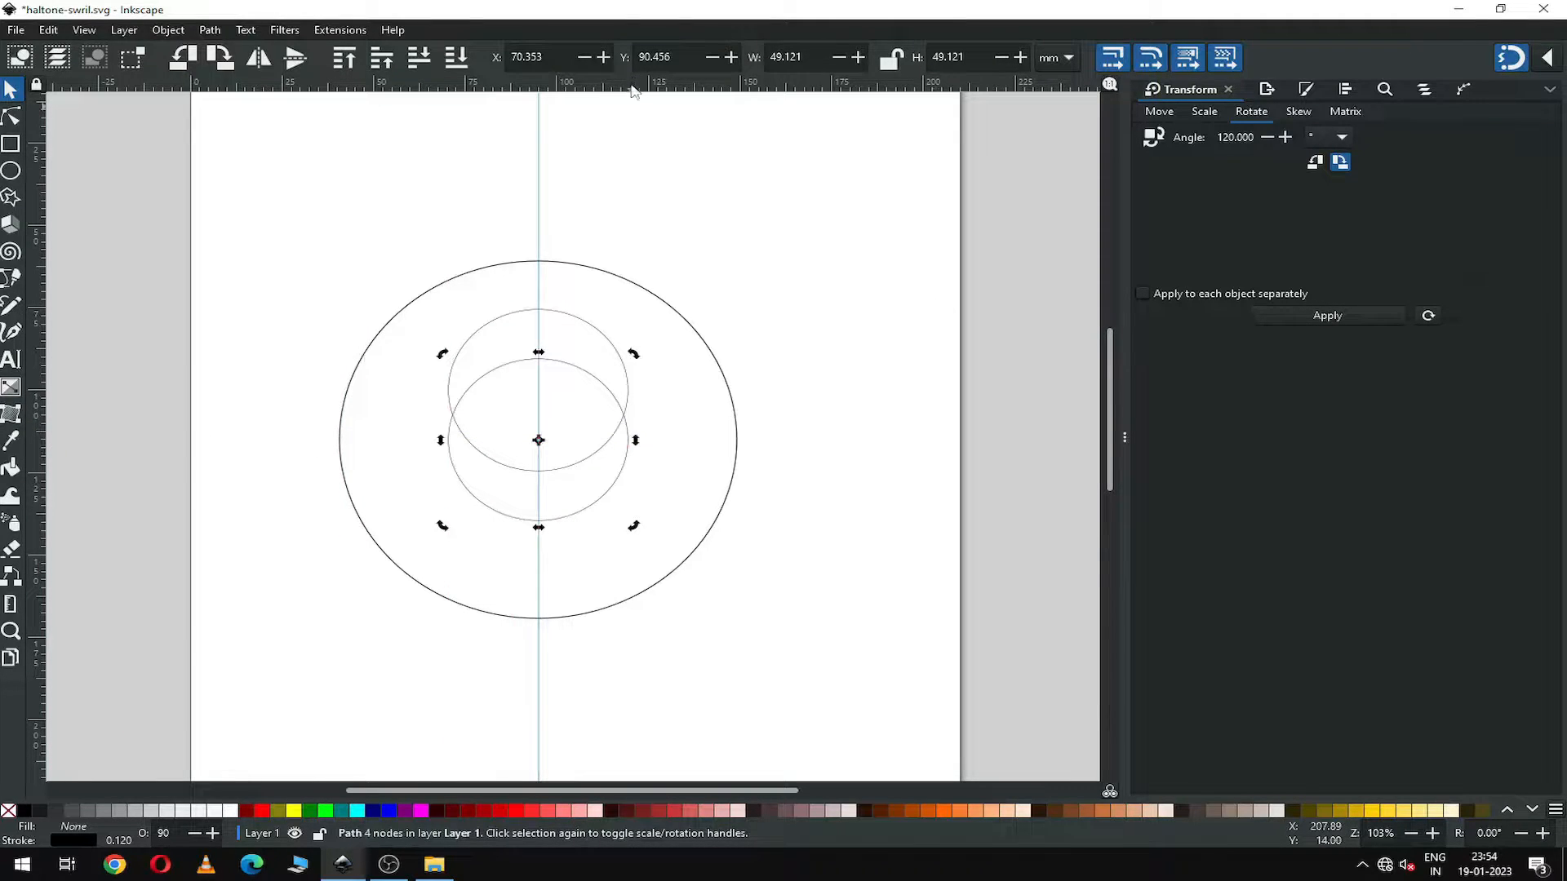
left_click_drag(632, 90, 548, 445)
key("Escape")
Move the upper small circle straight up until its lowest point snaps to the intersection of the guides.
key("z")
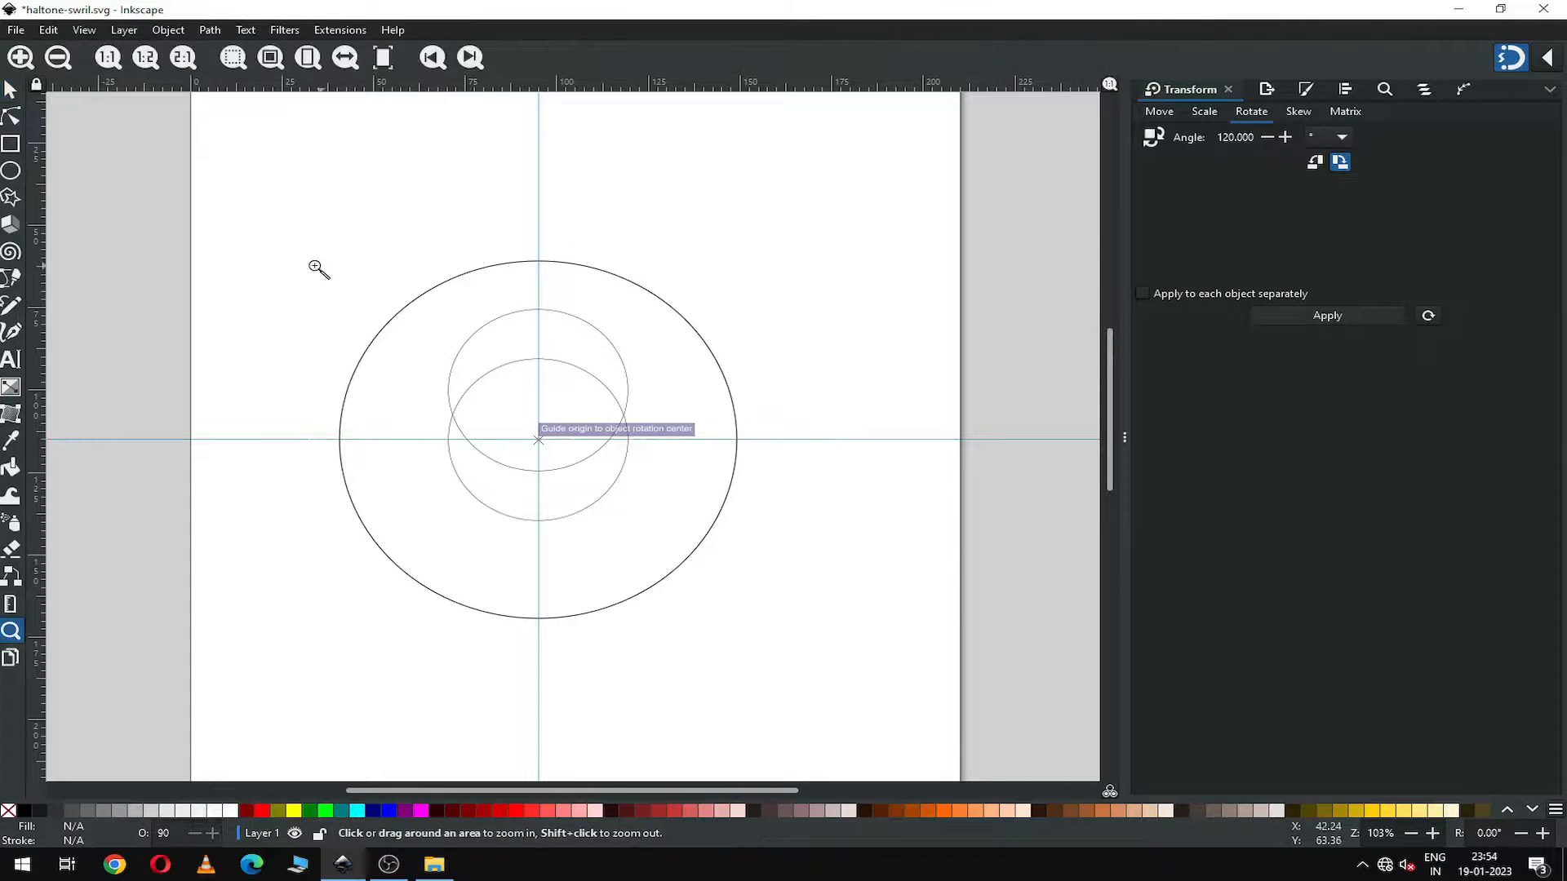
left_click_drag(315, 266, 791, 586)
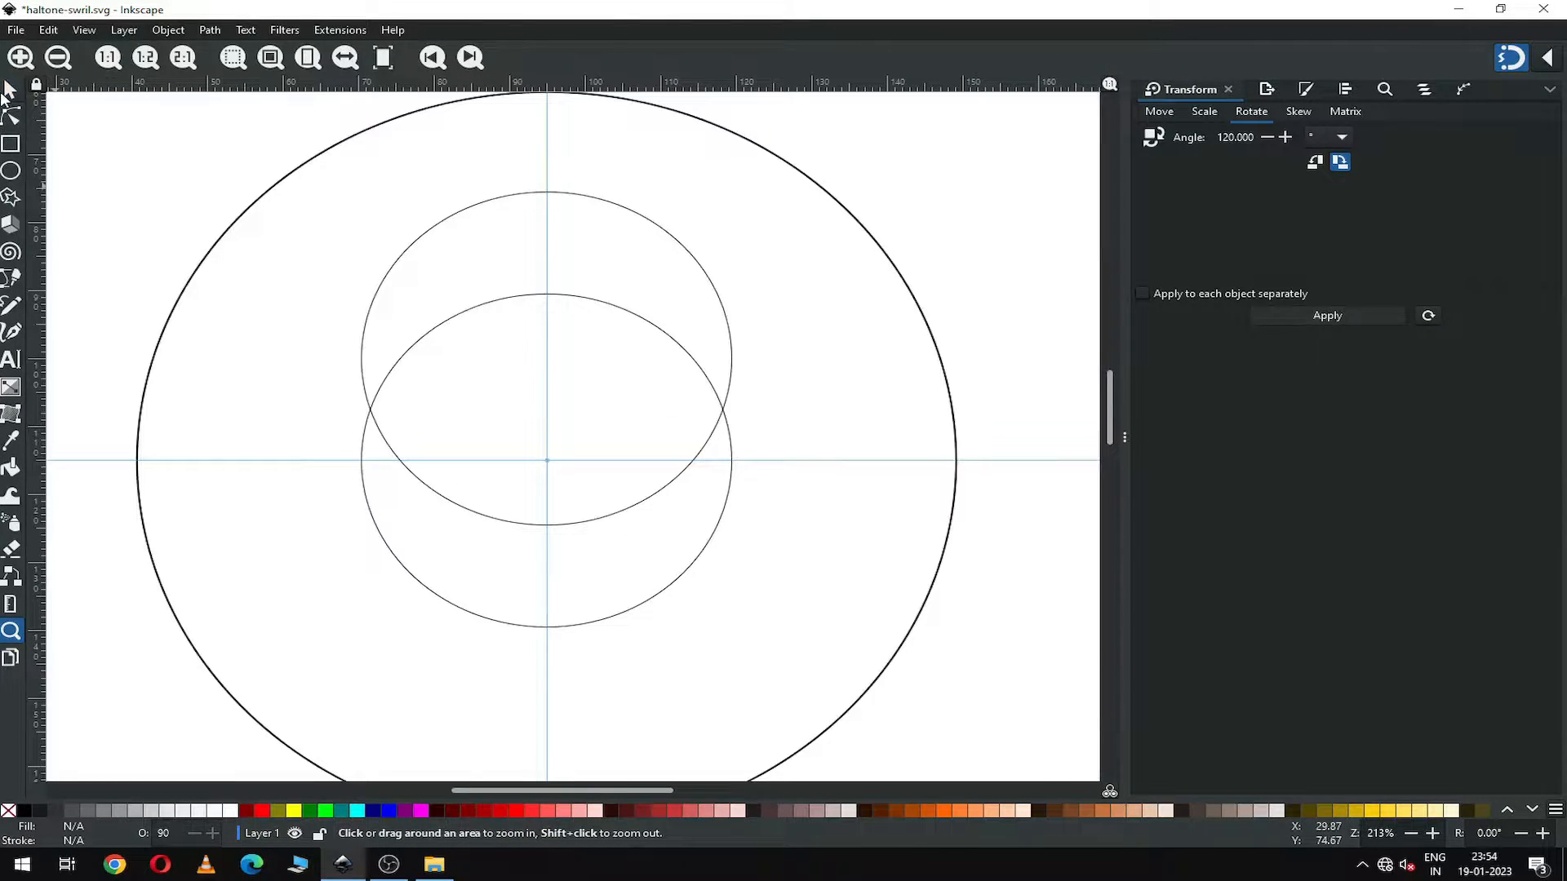
left_click(7, 91)
left_click(599, 519)
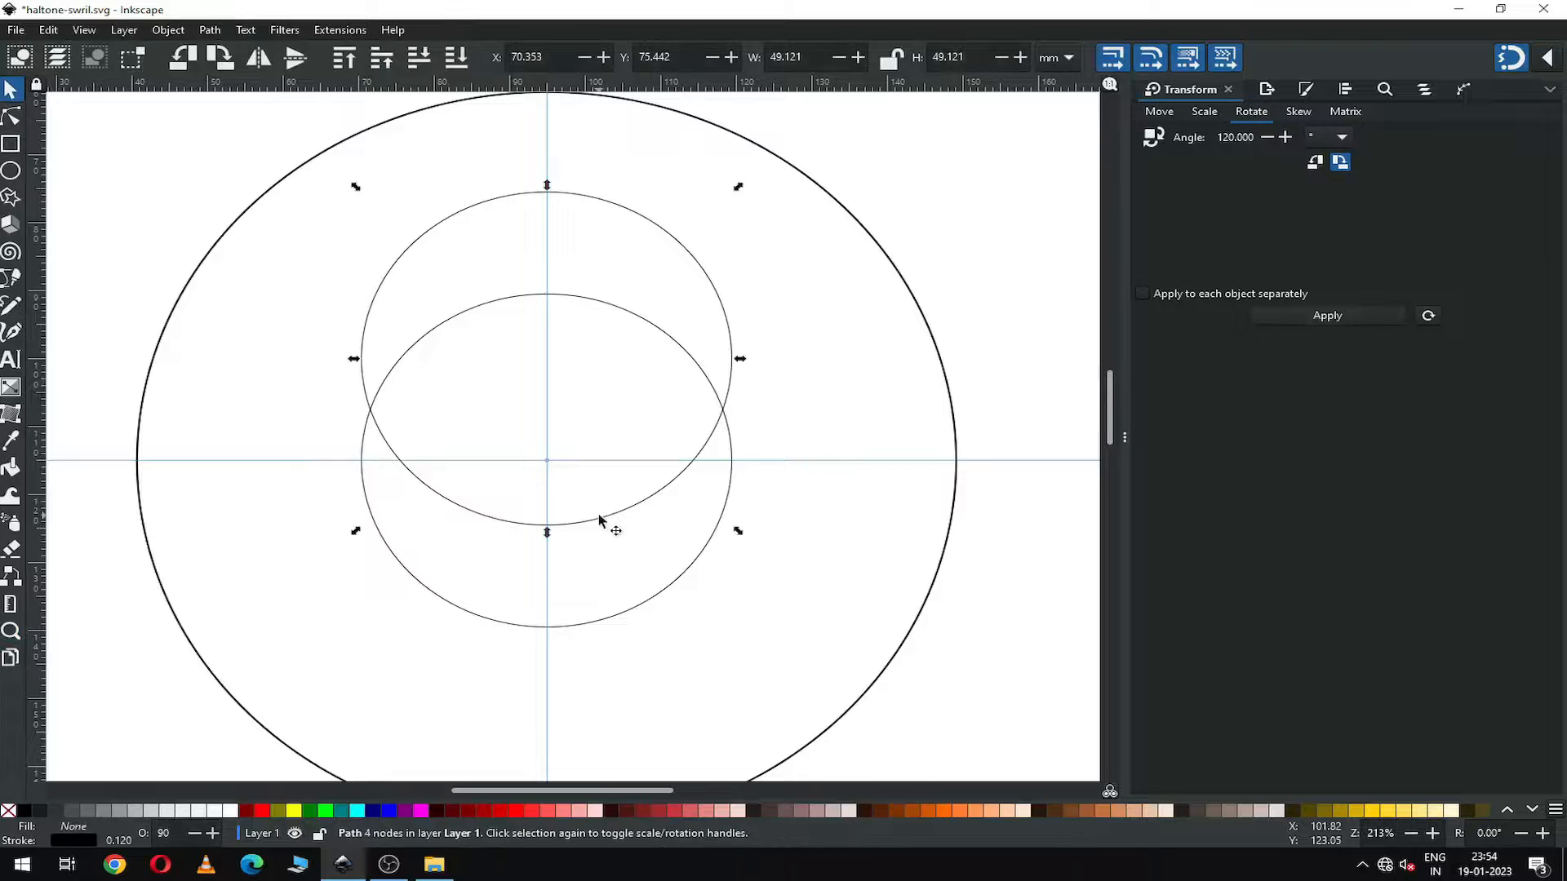
left_click_drag(601, 519, 613, 462)
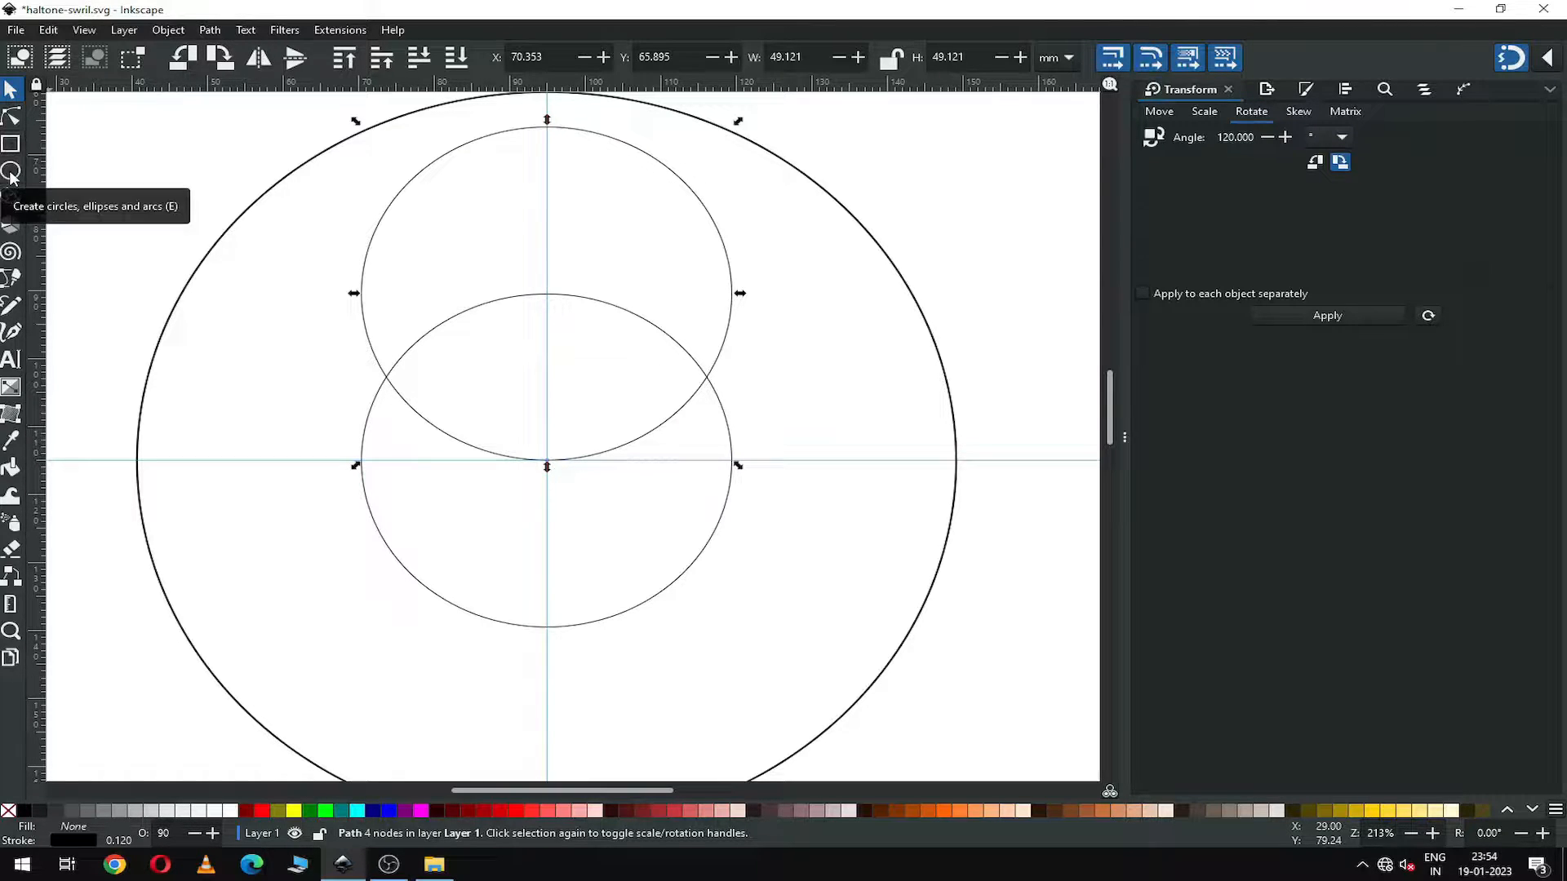
Draw a closed triangle joining the two crossings of the small circles and the lowest point of the lower one.
left_click(11, 310)
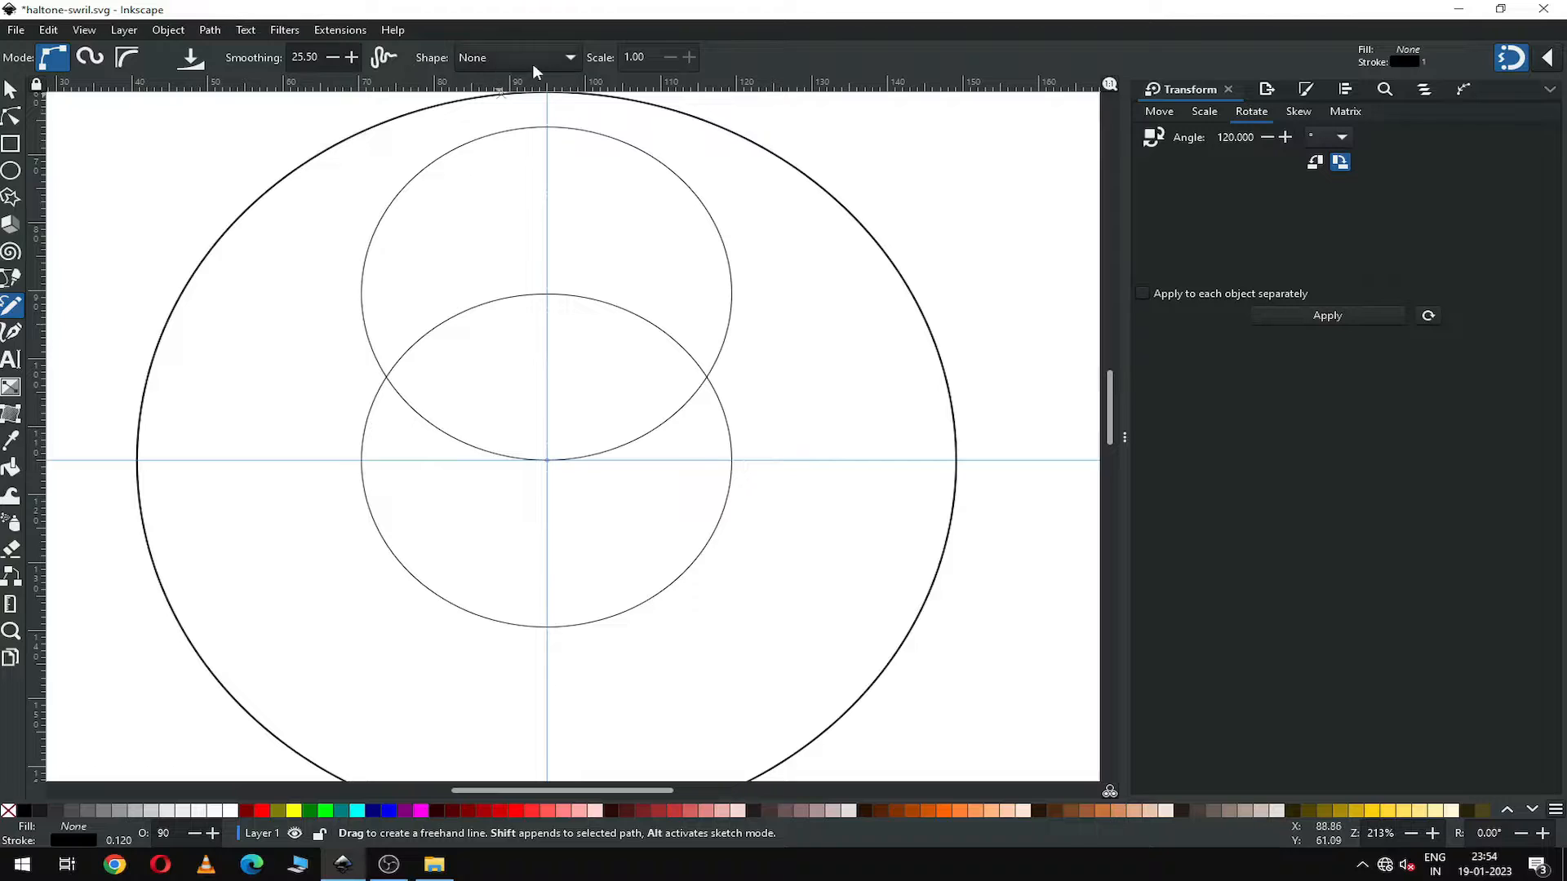
left_click(387, 380)
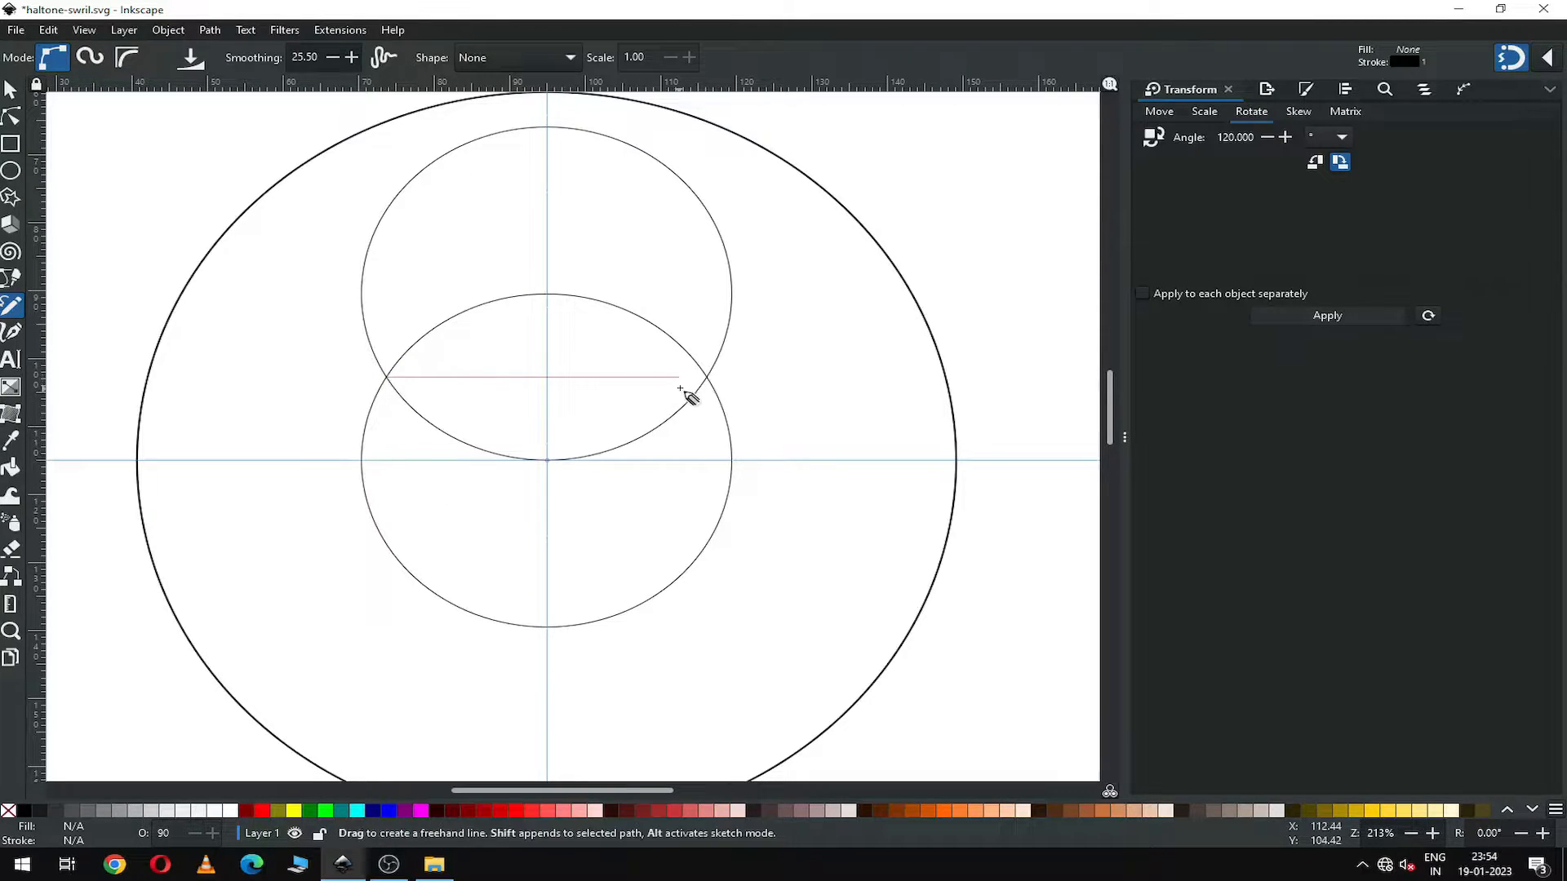
left_click(705, 379)
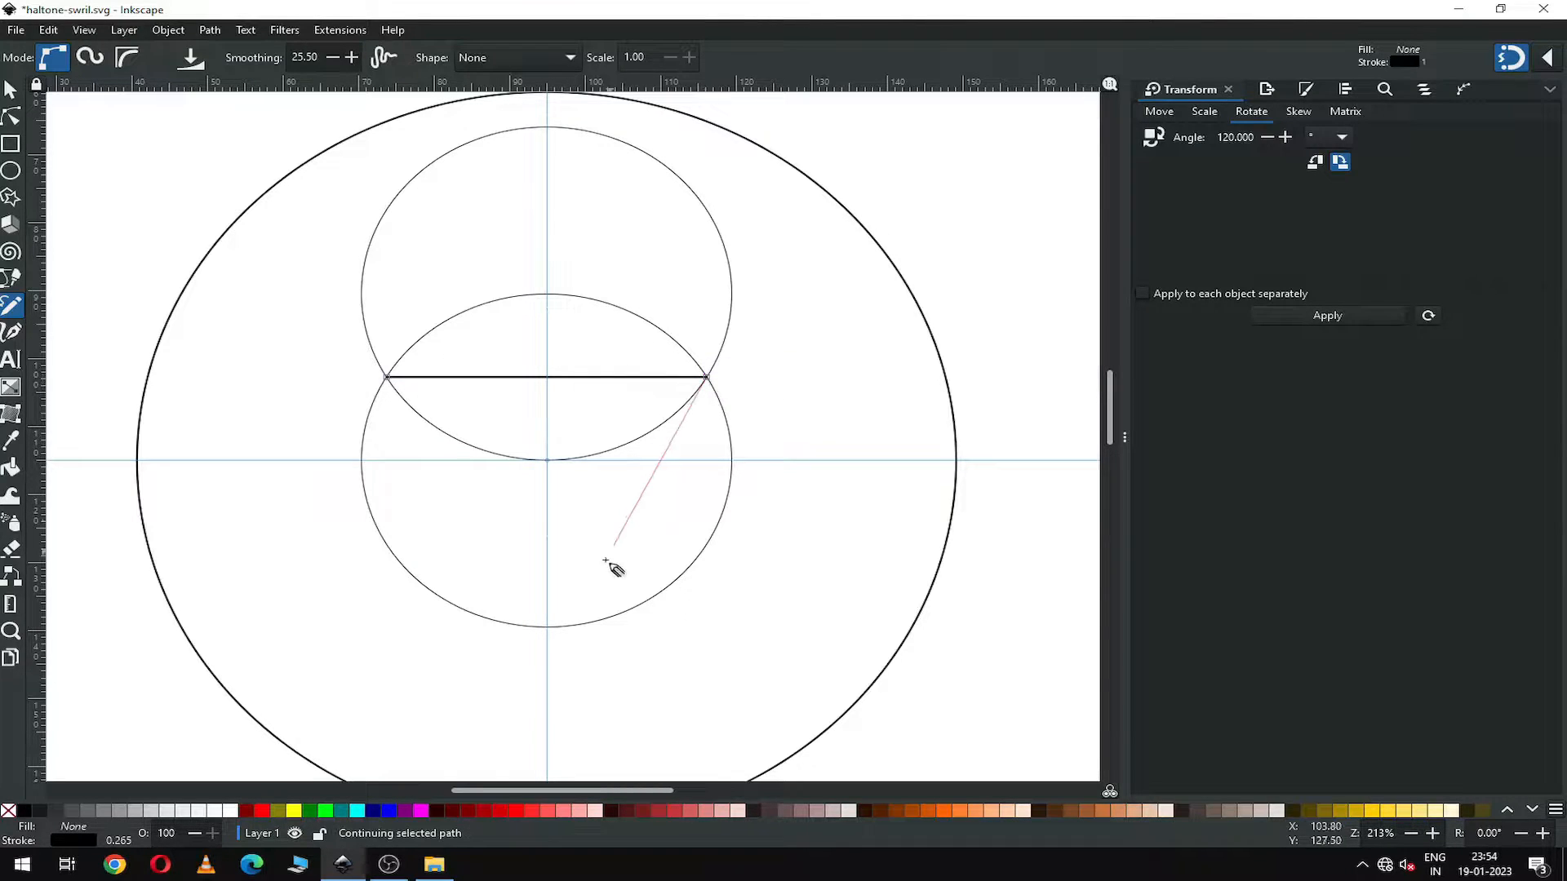
left_click(547, 628)
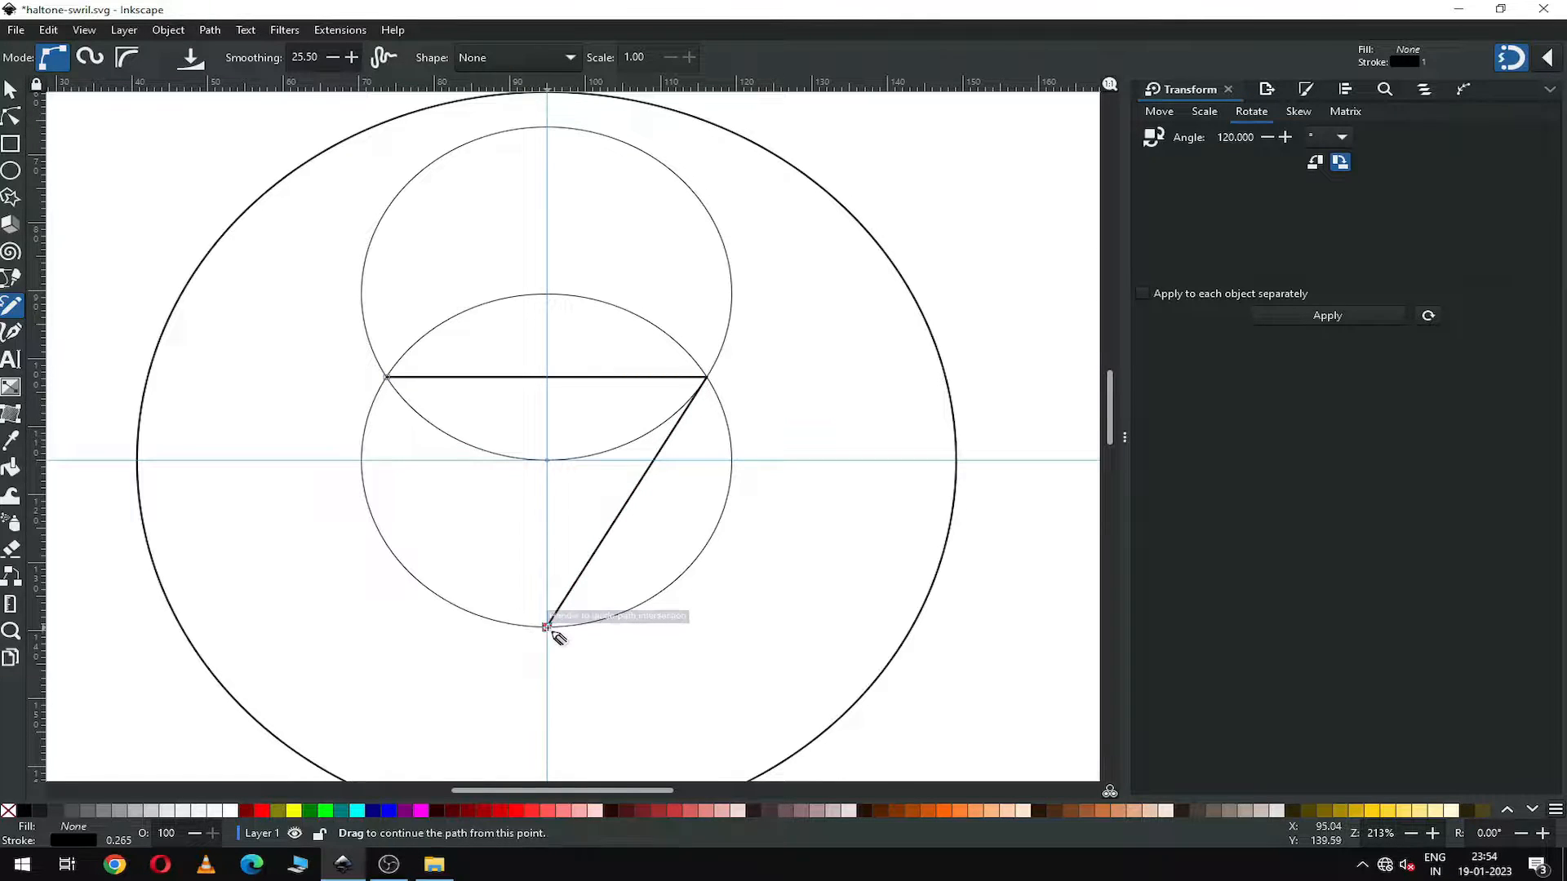
left_click(547, 627)
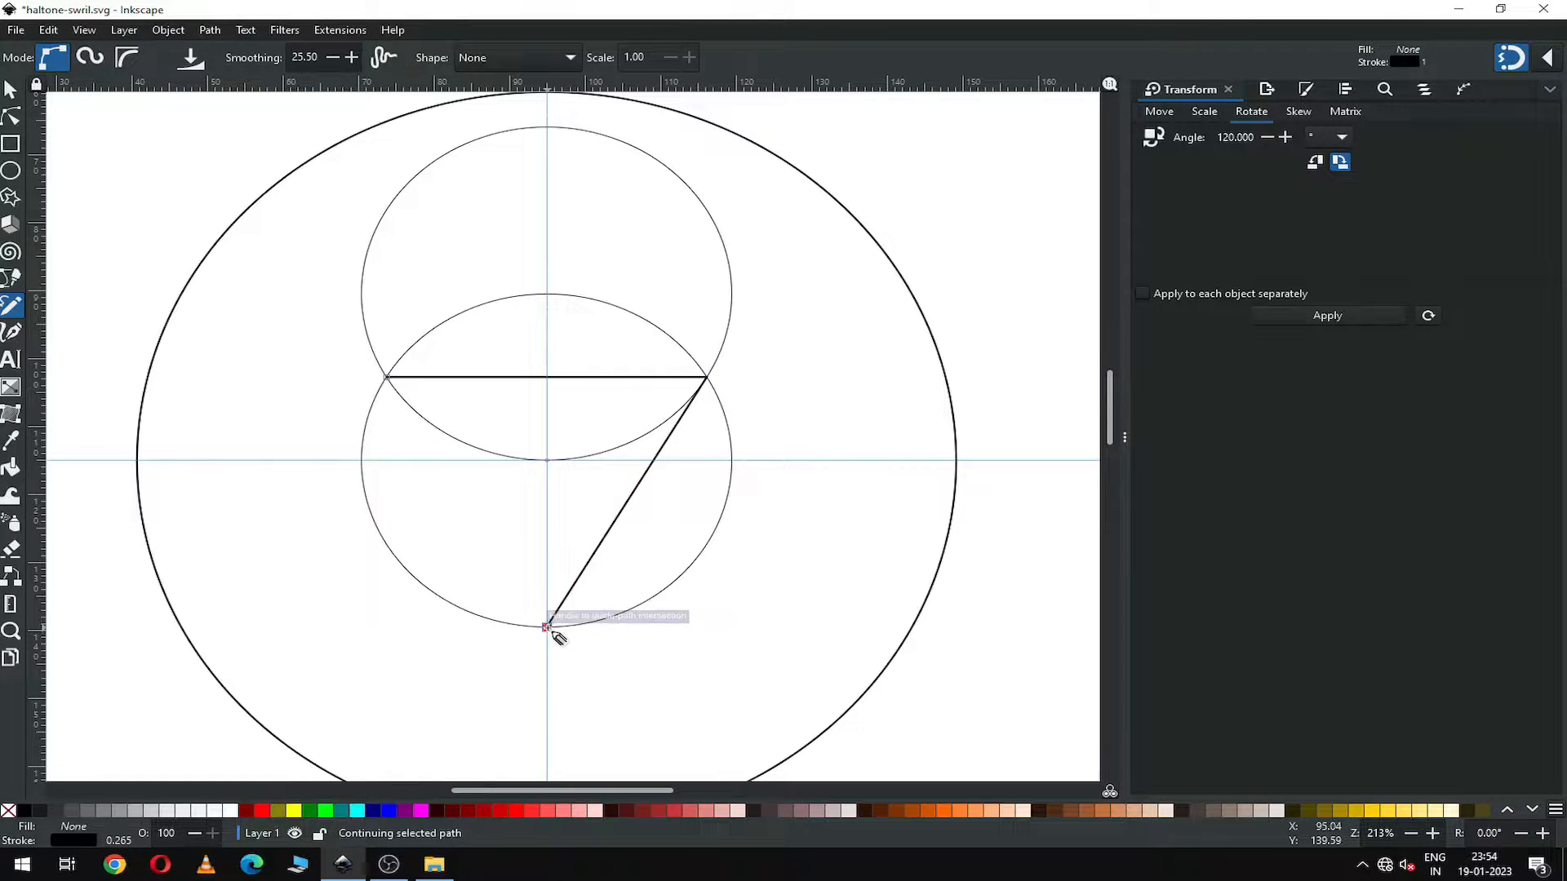
left_click(405, 390)
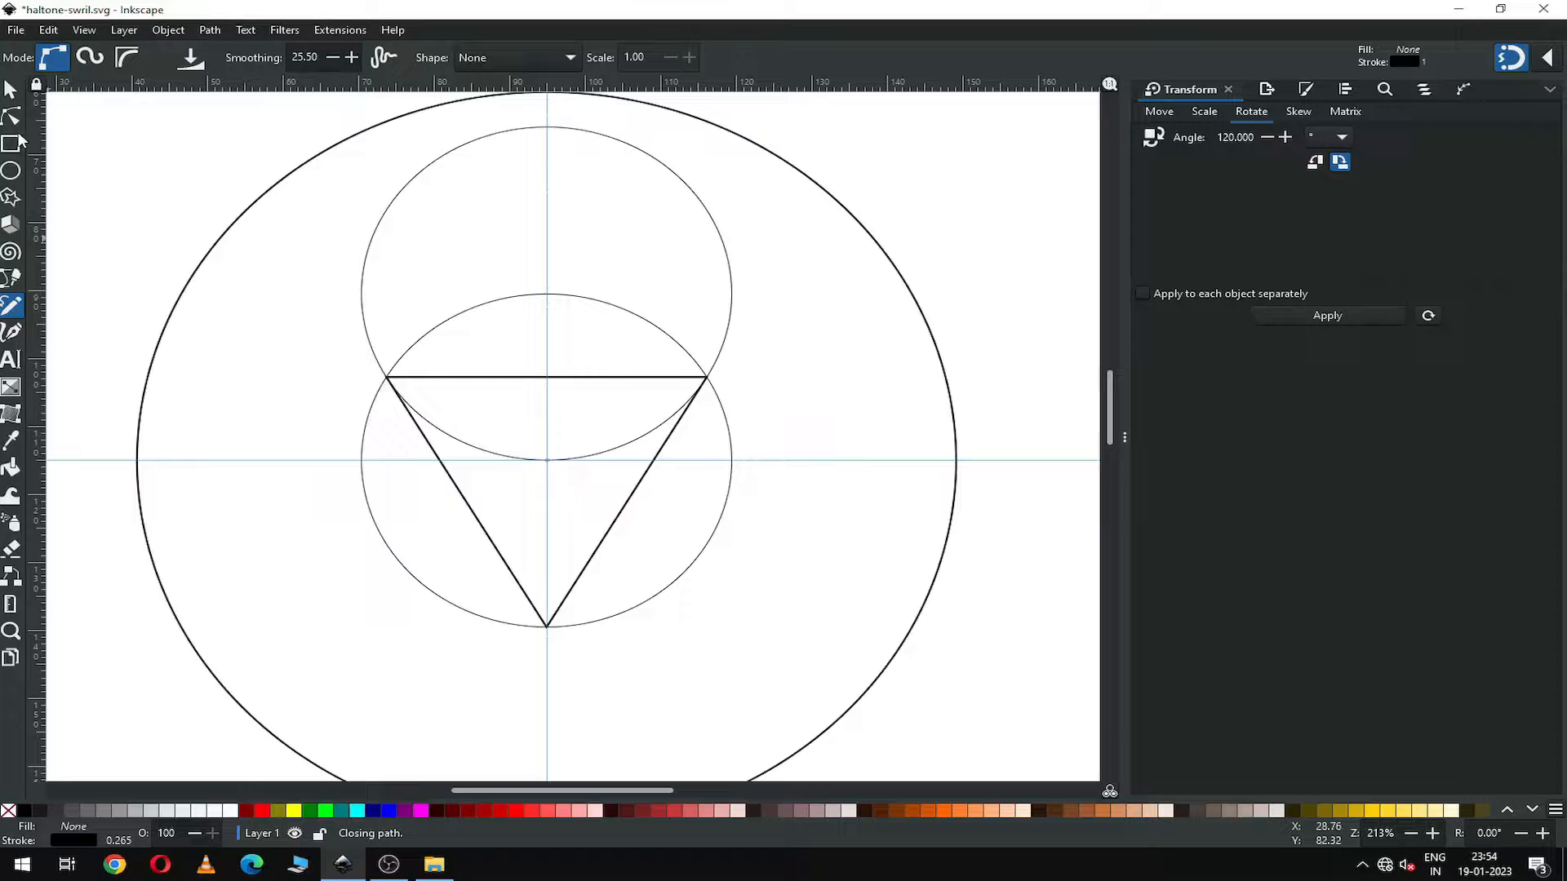
Fill the triangle with dark red and remove its stroke.
left_click(11, 88)
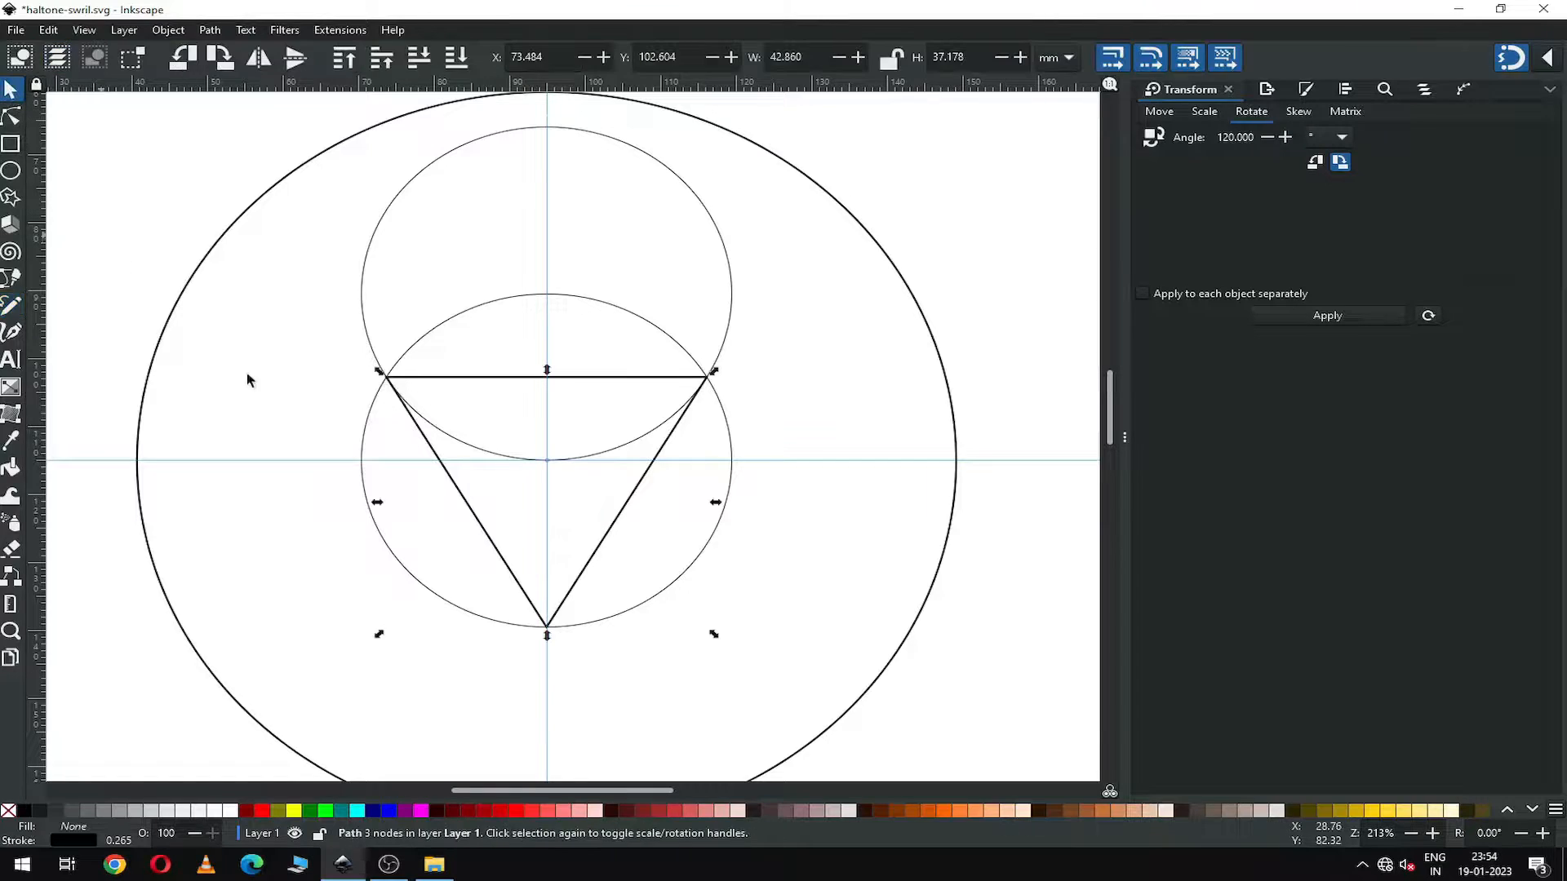
left_click(244, 812)
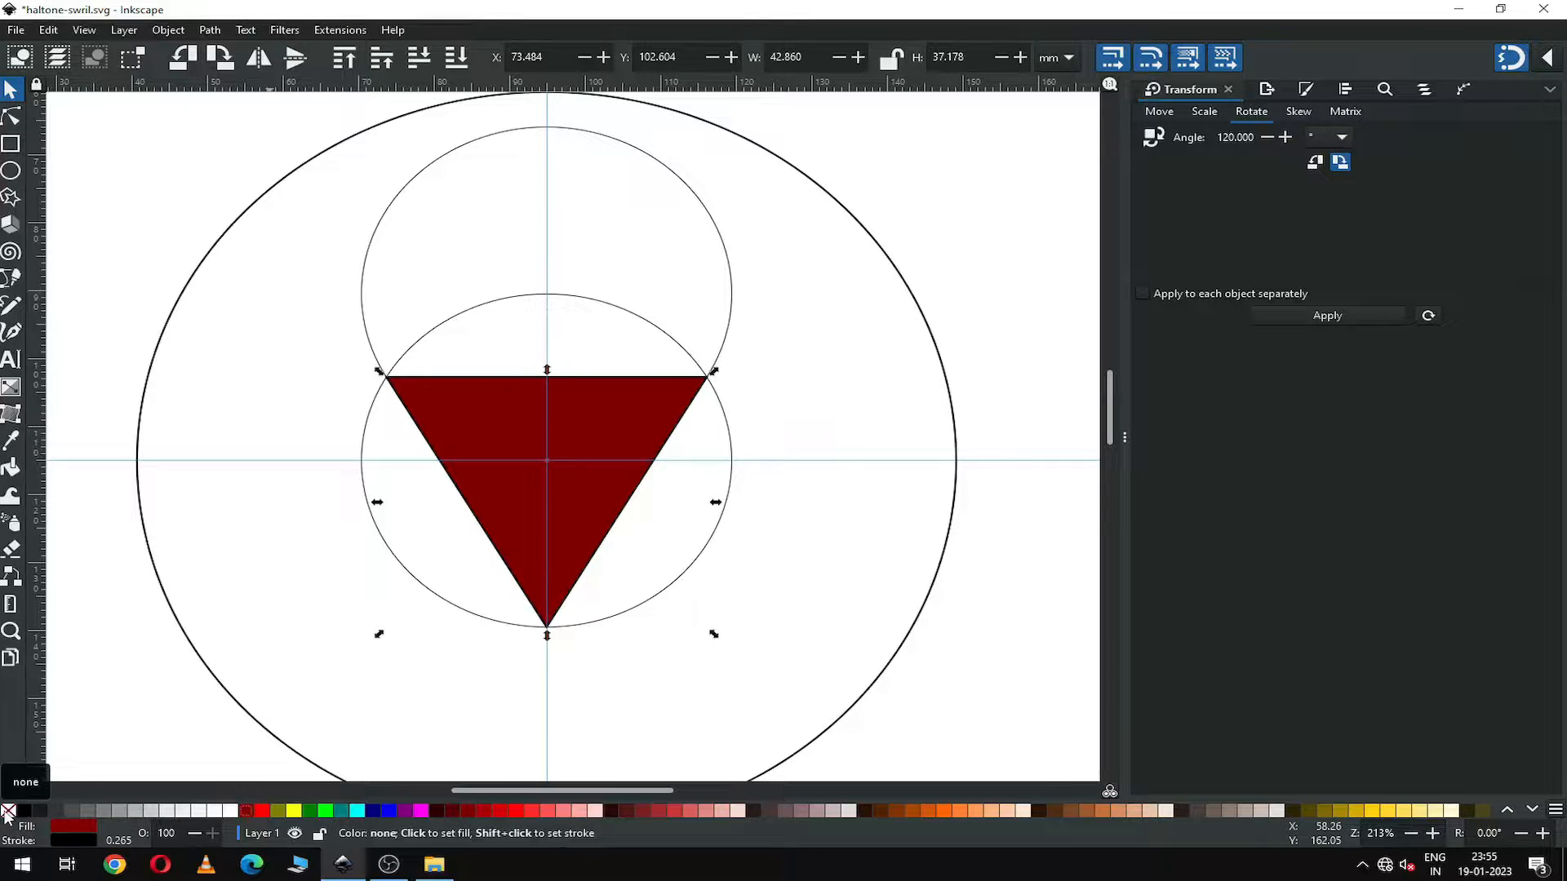
left_click(759, 406)
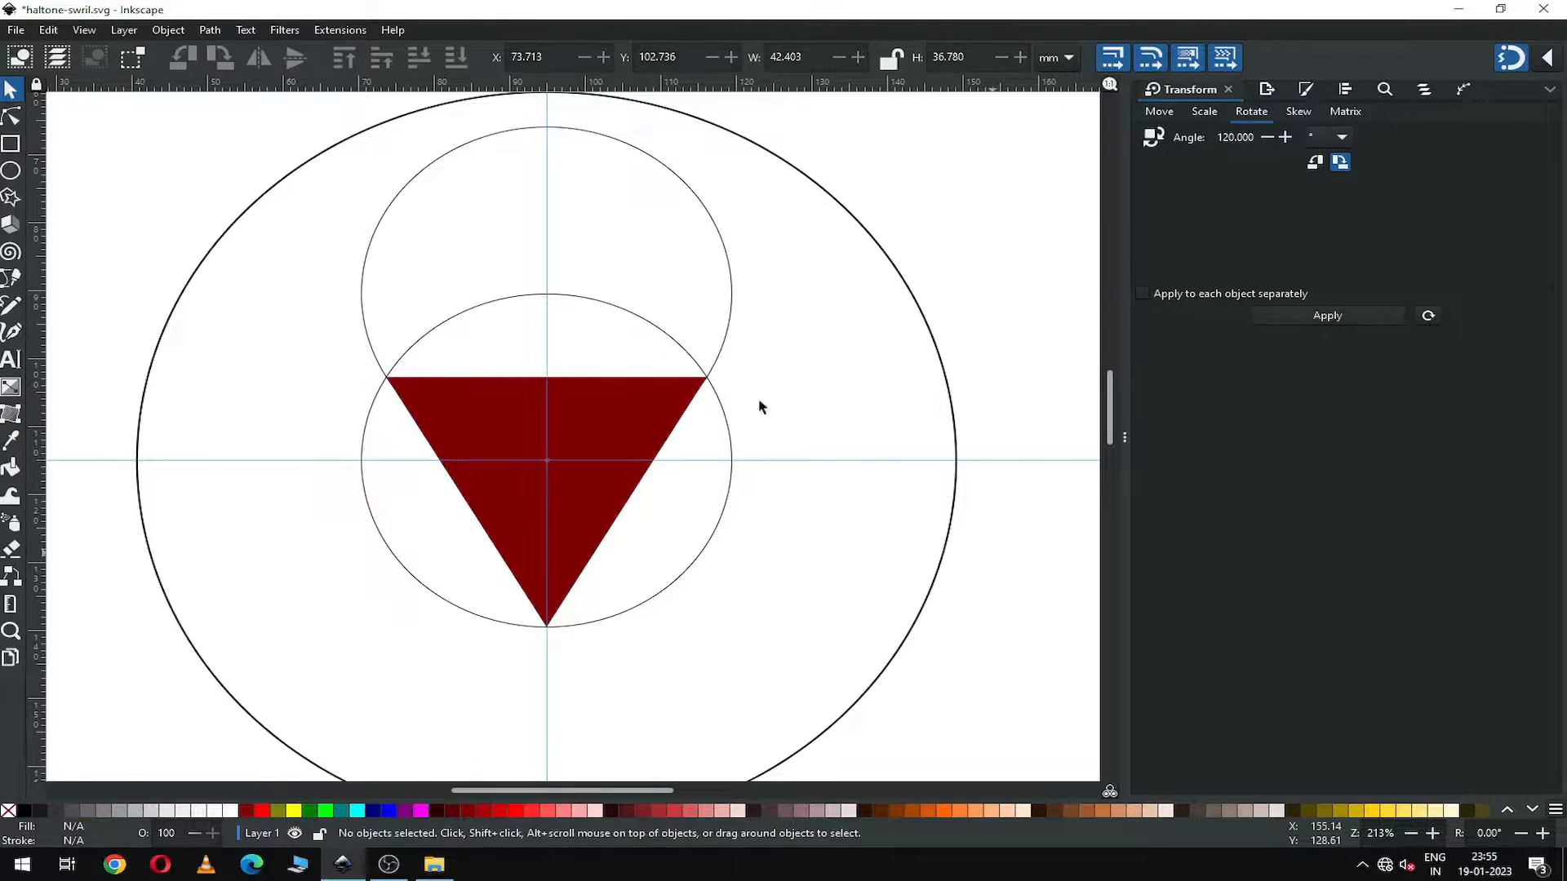
Check the triangle's upper-left corner against the crossing of the small circles and save the document.
key("z")
left_click_drag(367, 357, 482, 423)
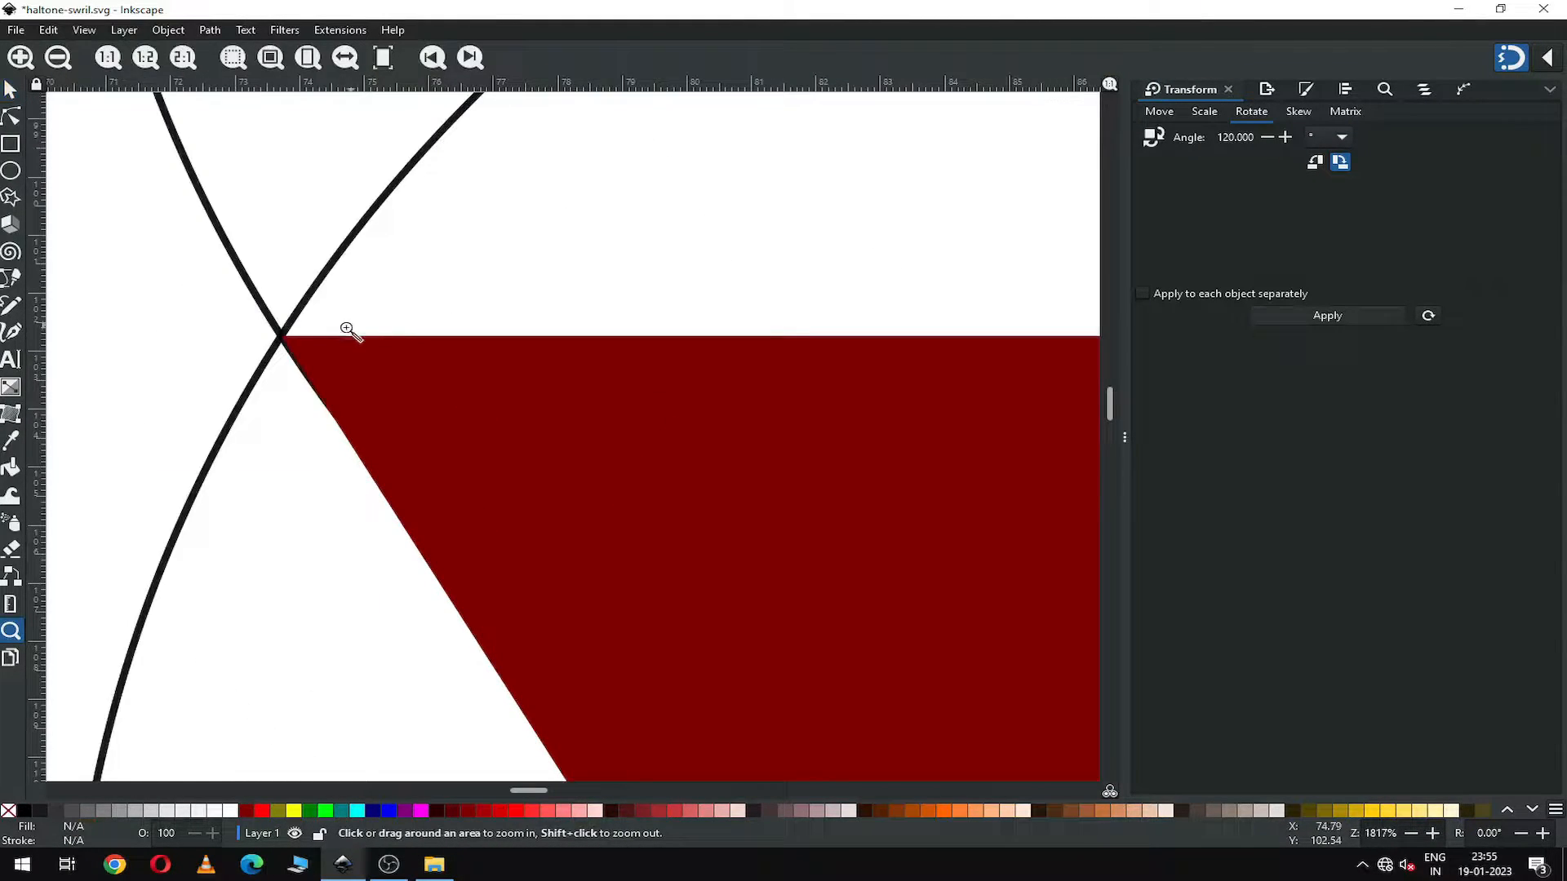
key("minus")
key("minus")
key("minus")
key("minus")
key("minus")
key("minus")
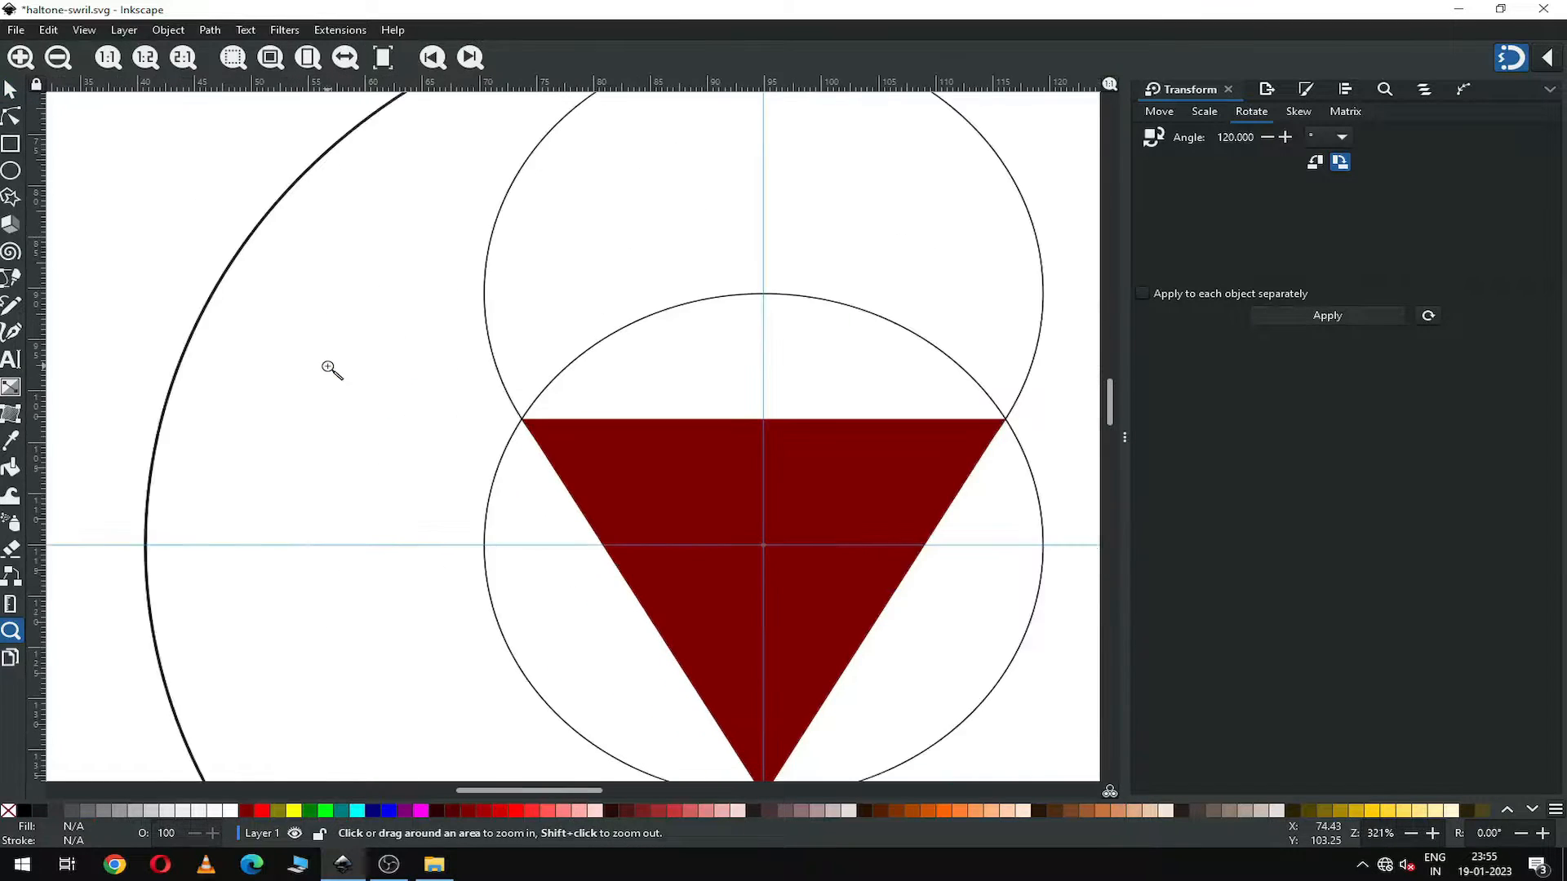
key("ctrl+s")
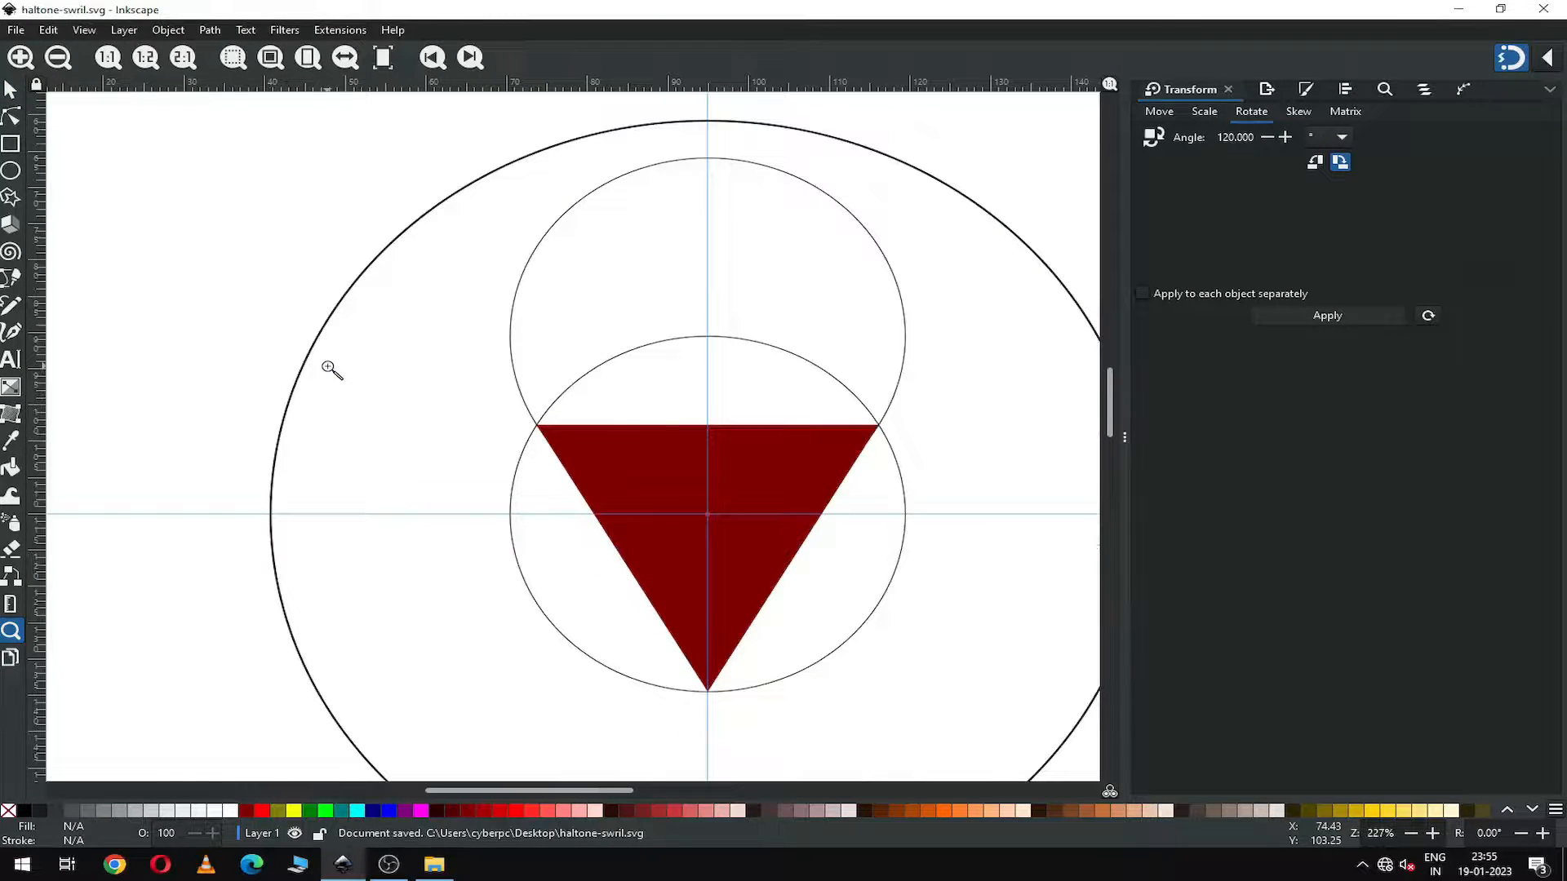
Delete the upper small circle used as a construction aid.
key("minus")
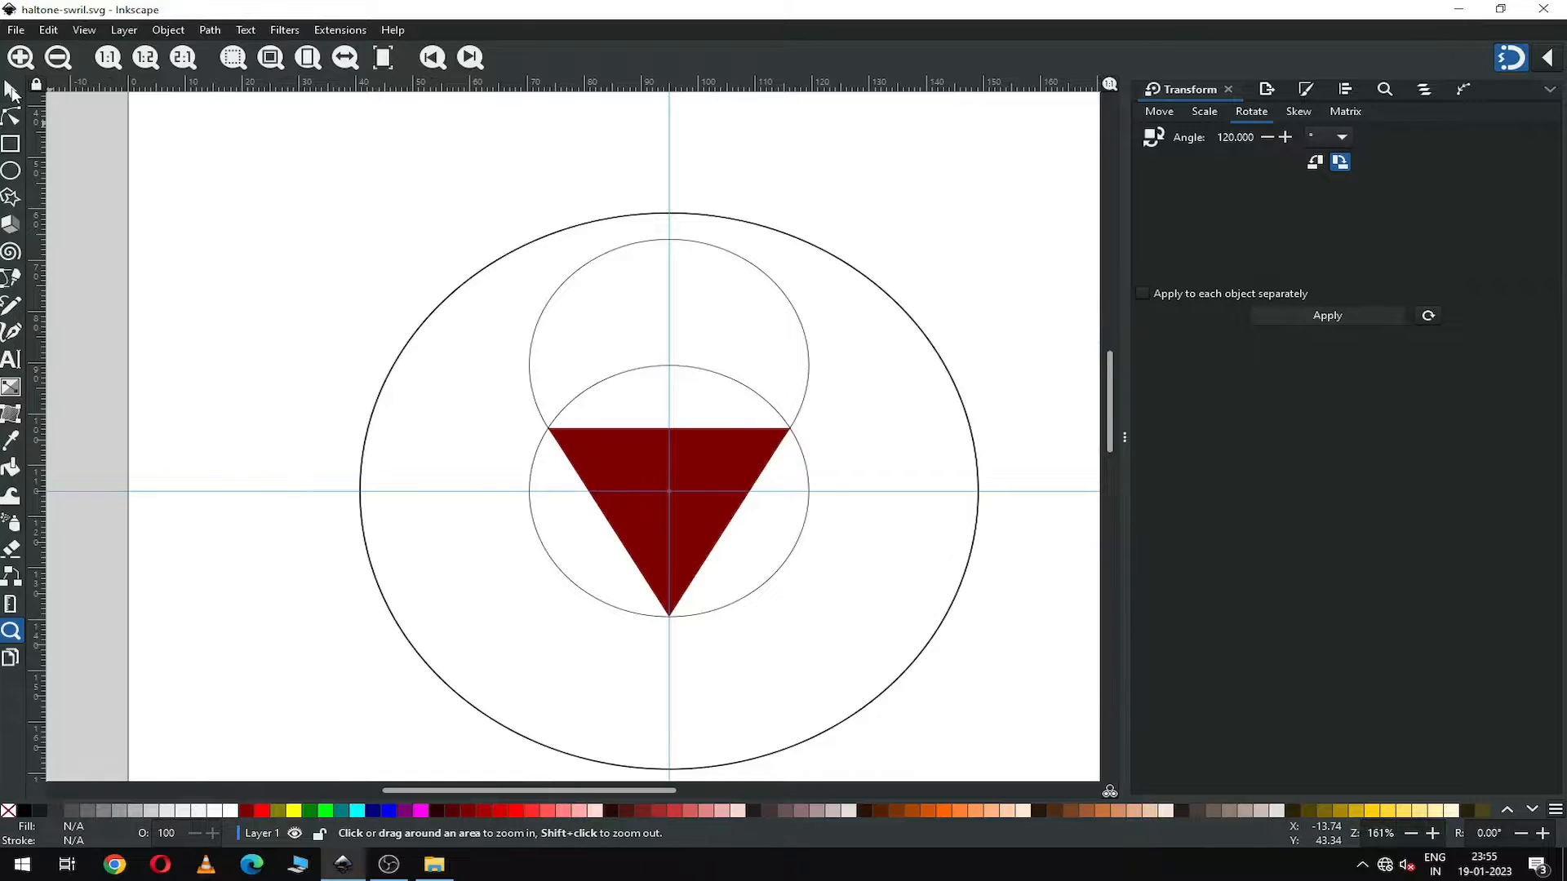
key("s")
left_click(787, 294)
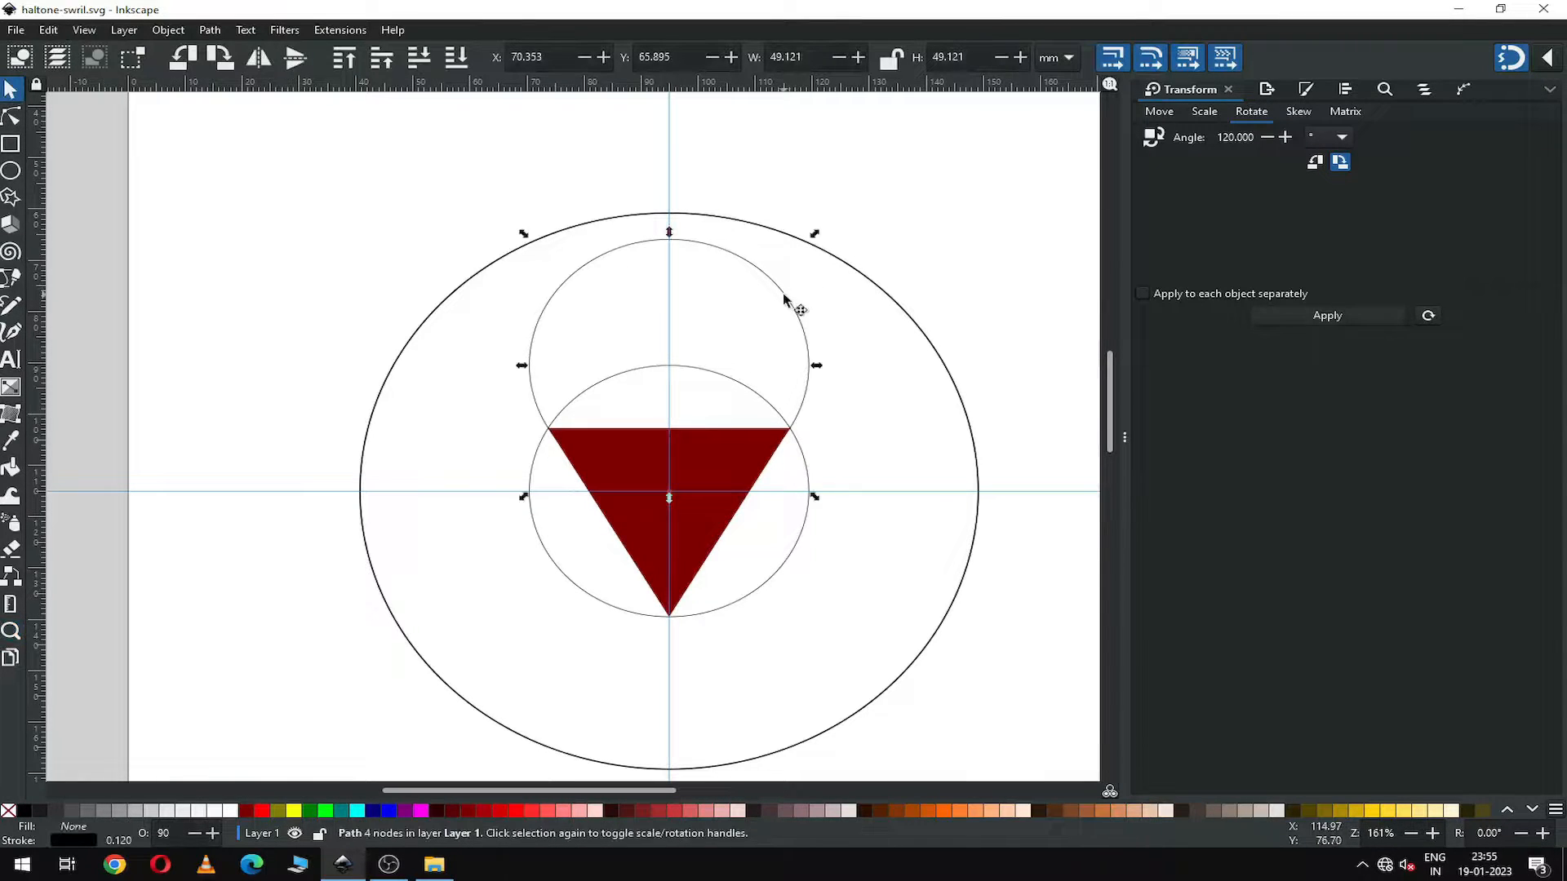
left_click_drag(787, 296, 463, 178)
key("Delete")
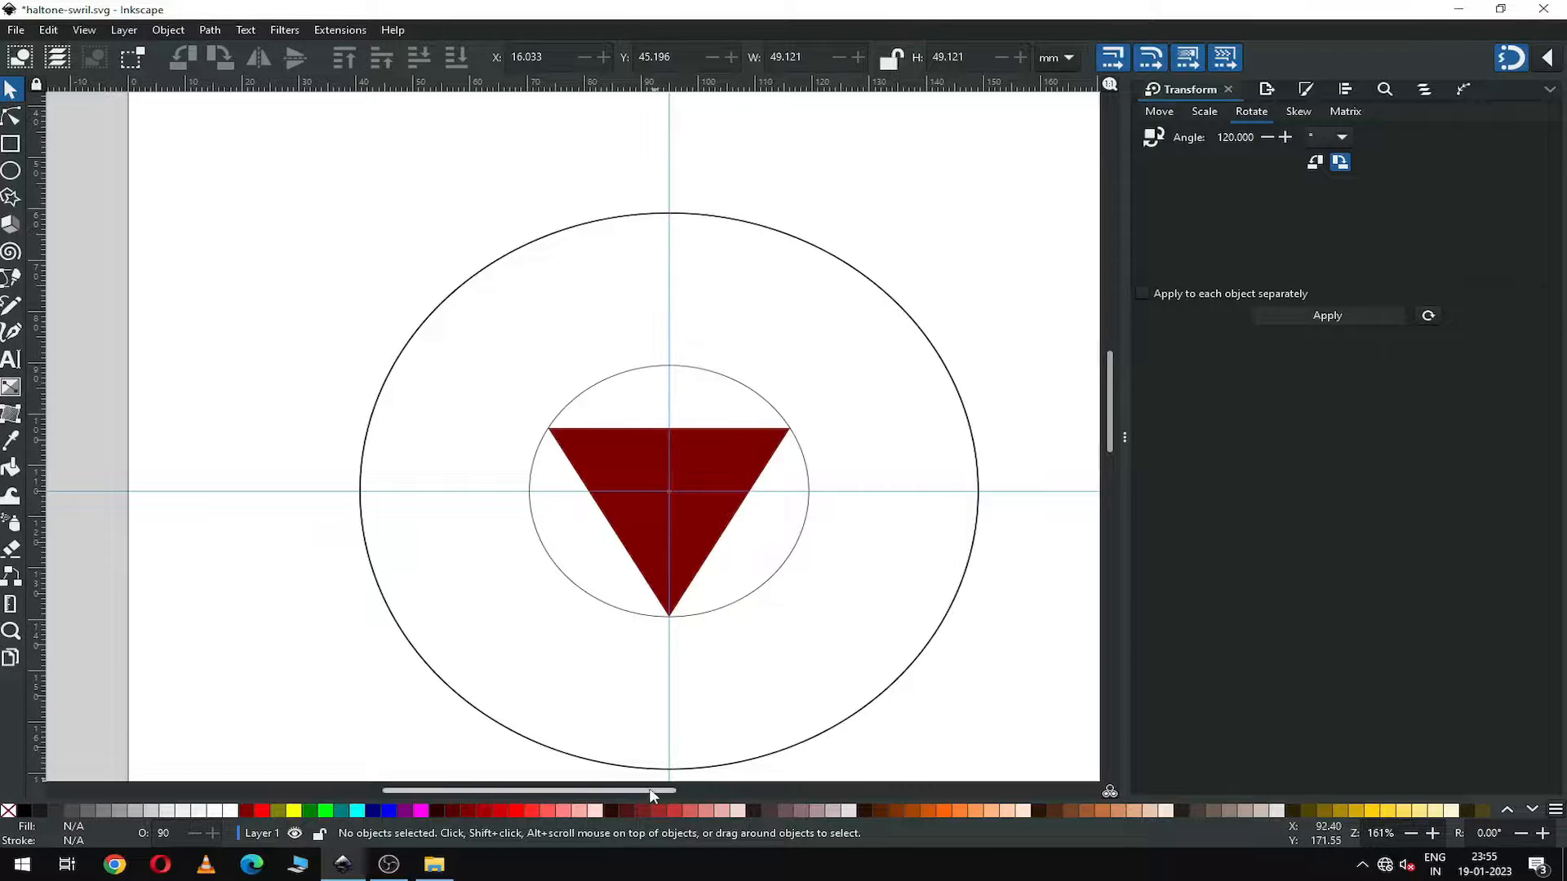
Move the large circle straight up along the vertical guide by about 20 mm.
left_click_drag(648, 789, 720, 788)
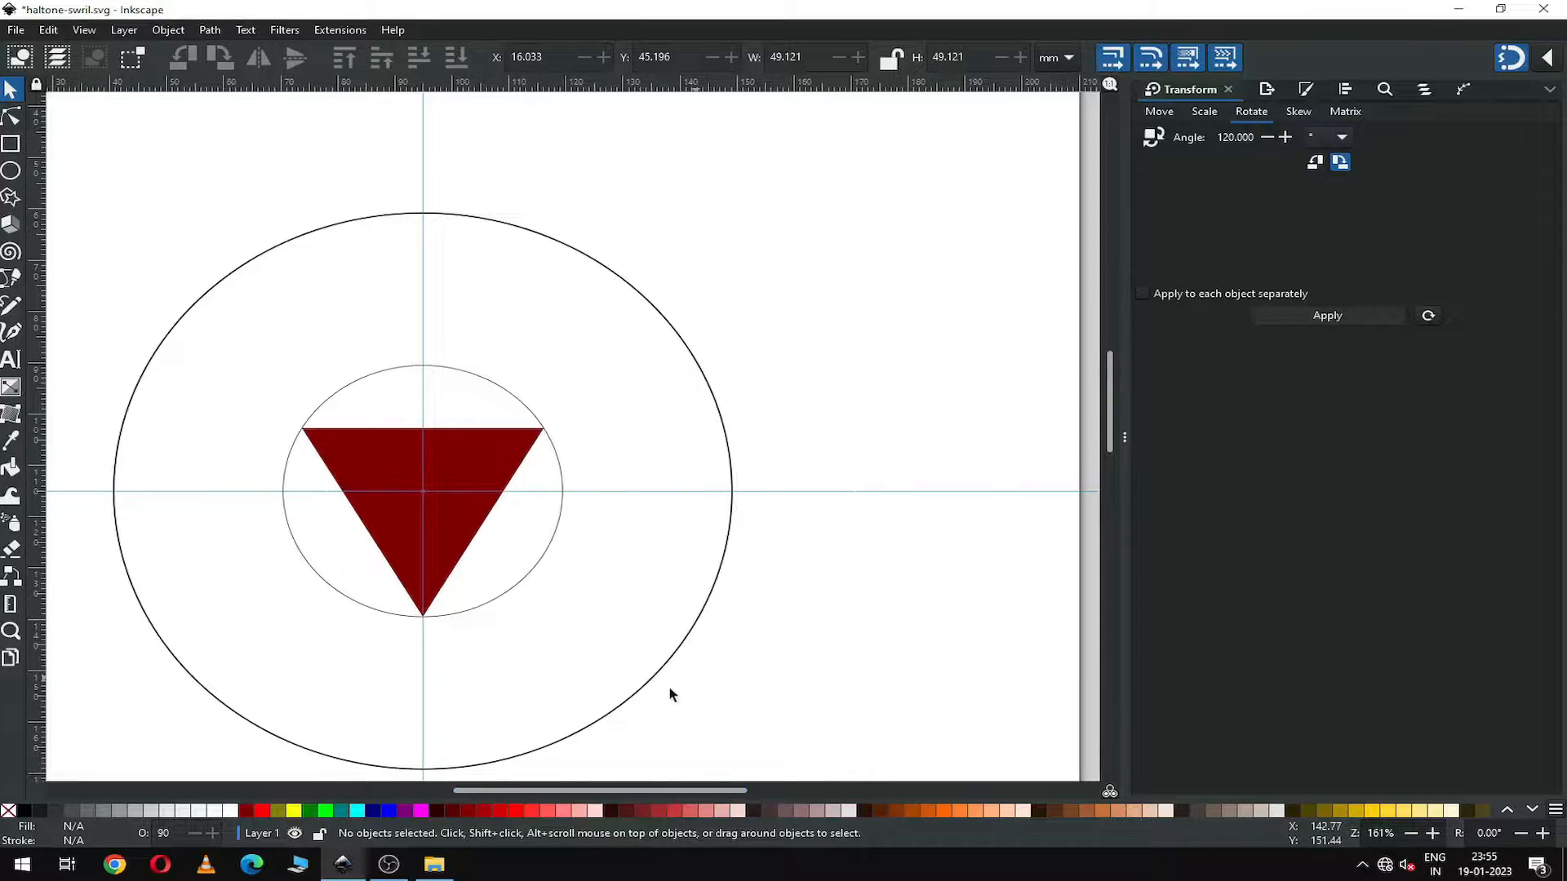
left_click(602, 717)
left_click_drag(602, 719, 626, 614)
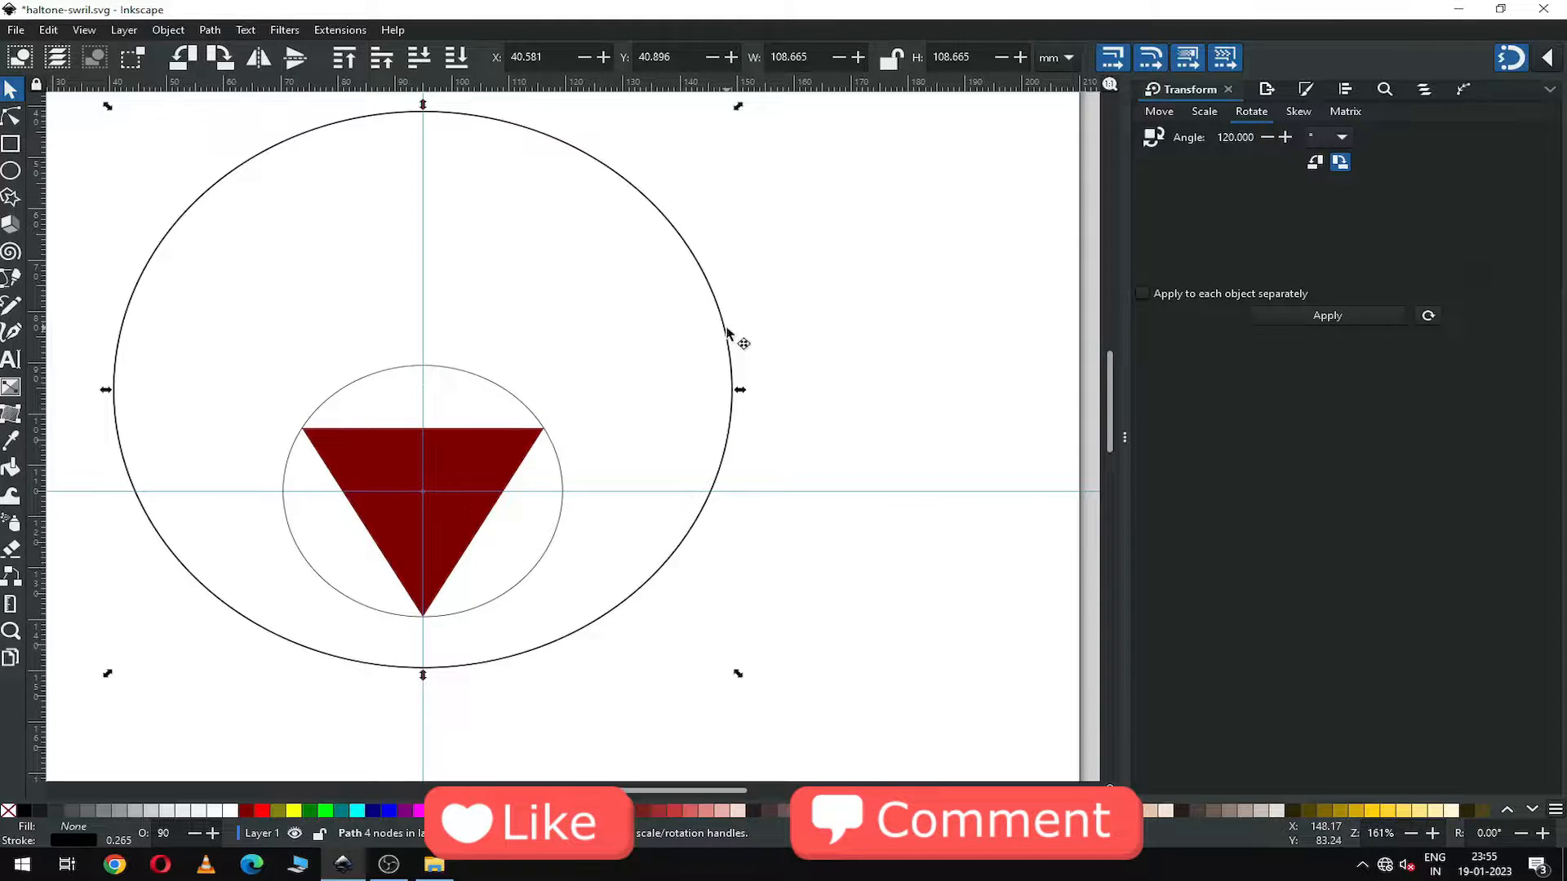
Move the large circle about 8.7 mm right and 3.1 mm up, off the vertical guide, and save the document.
left_click_drag(727, 332, 787, 343)
key("Escape")
key("ctrl+s")
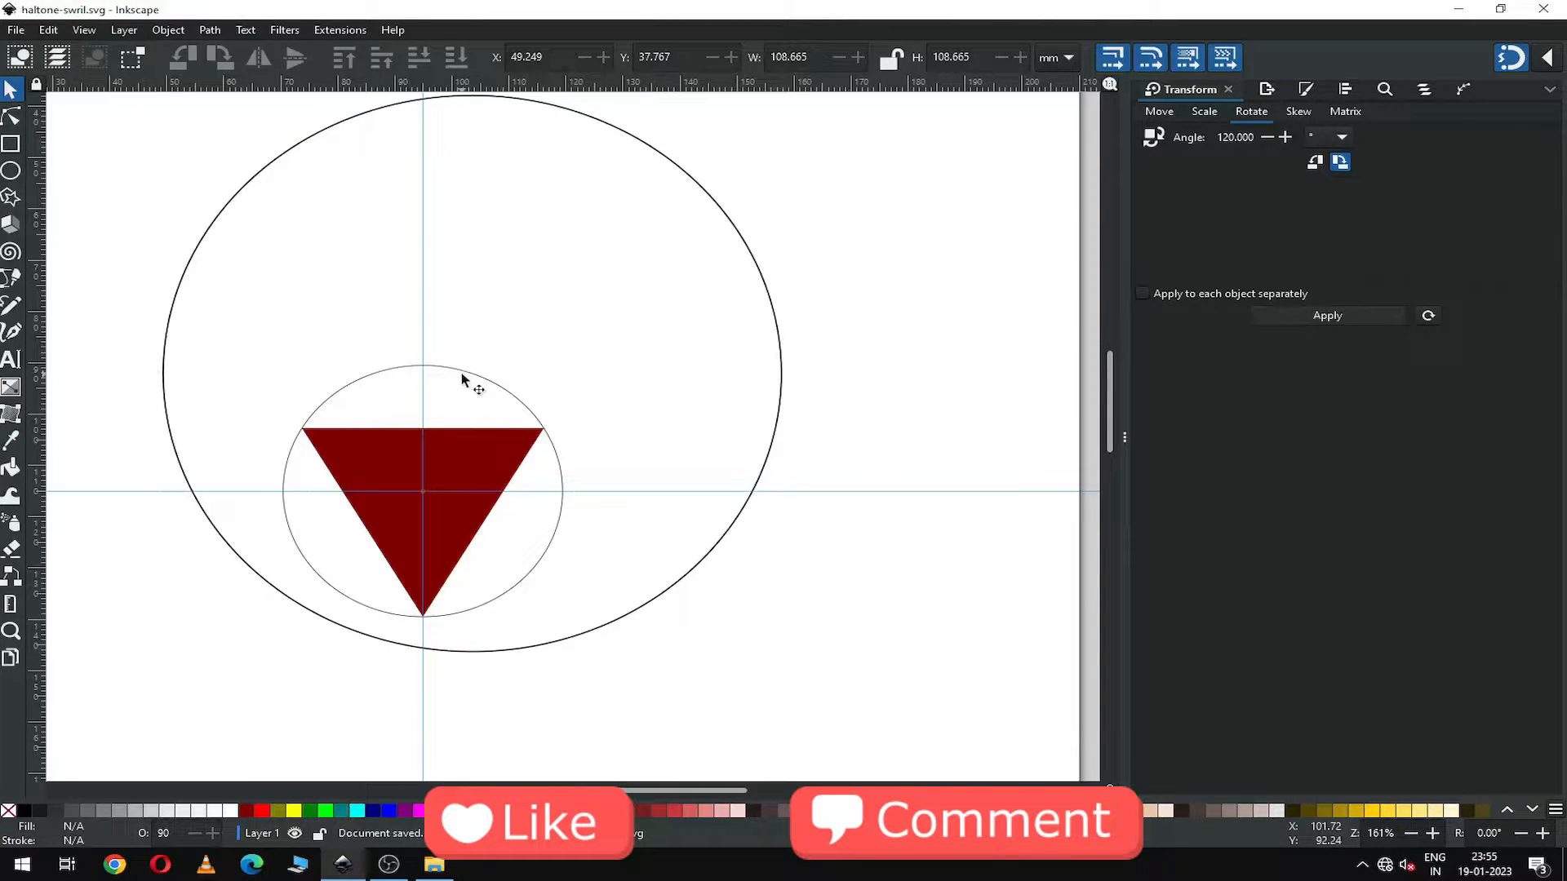
Add a node to the small circle exactly where it meets the triangle's upper-left corner, with snapping enabled.
left_click(469, 377)
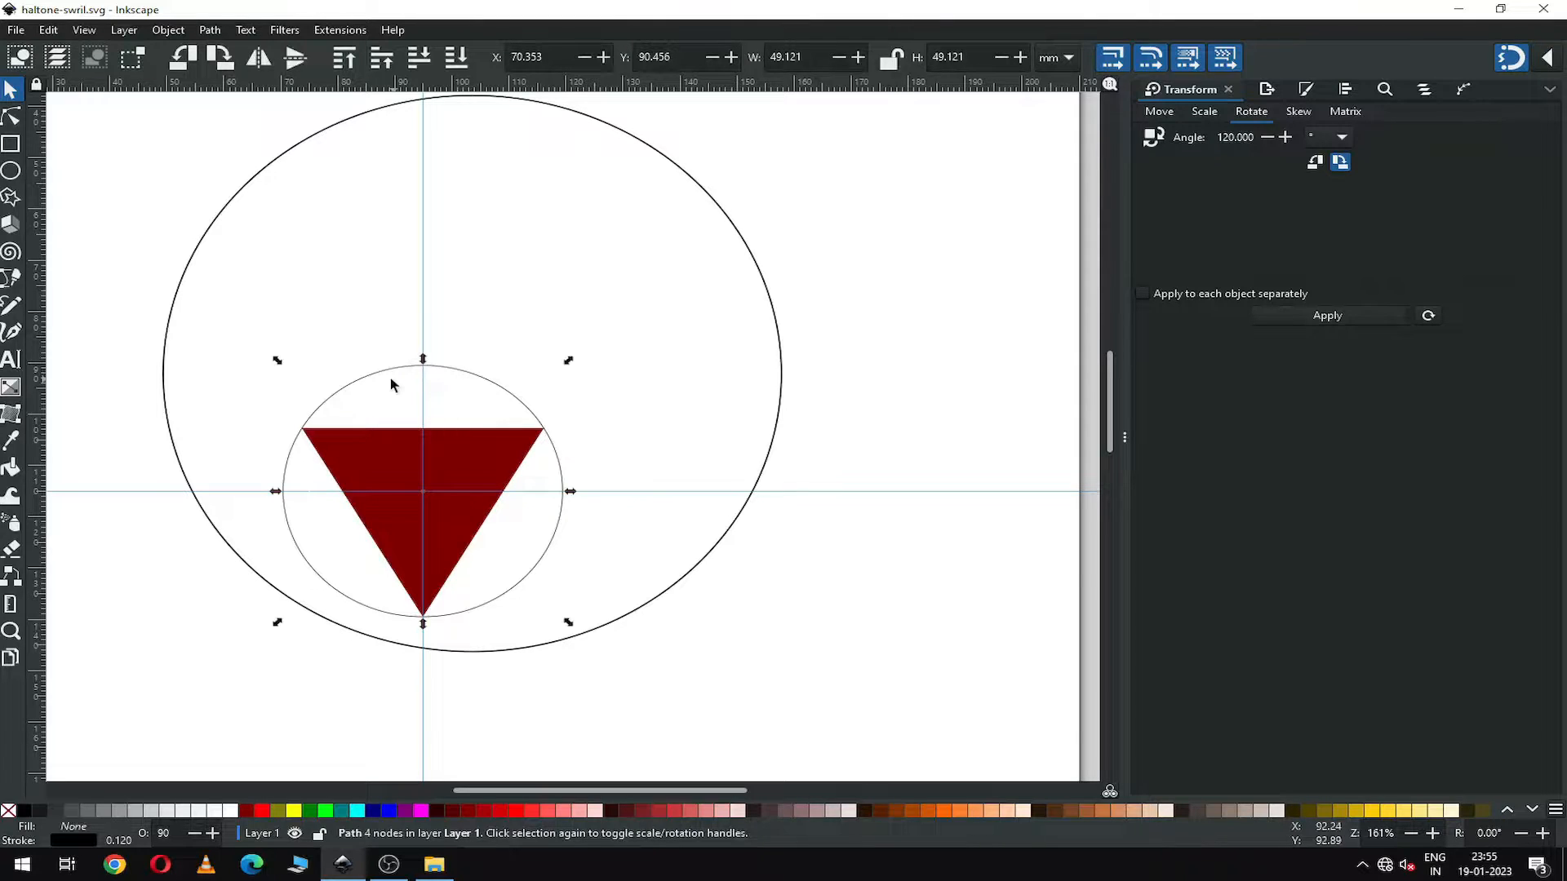
key("z")
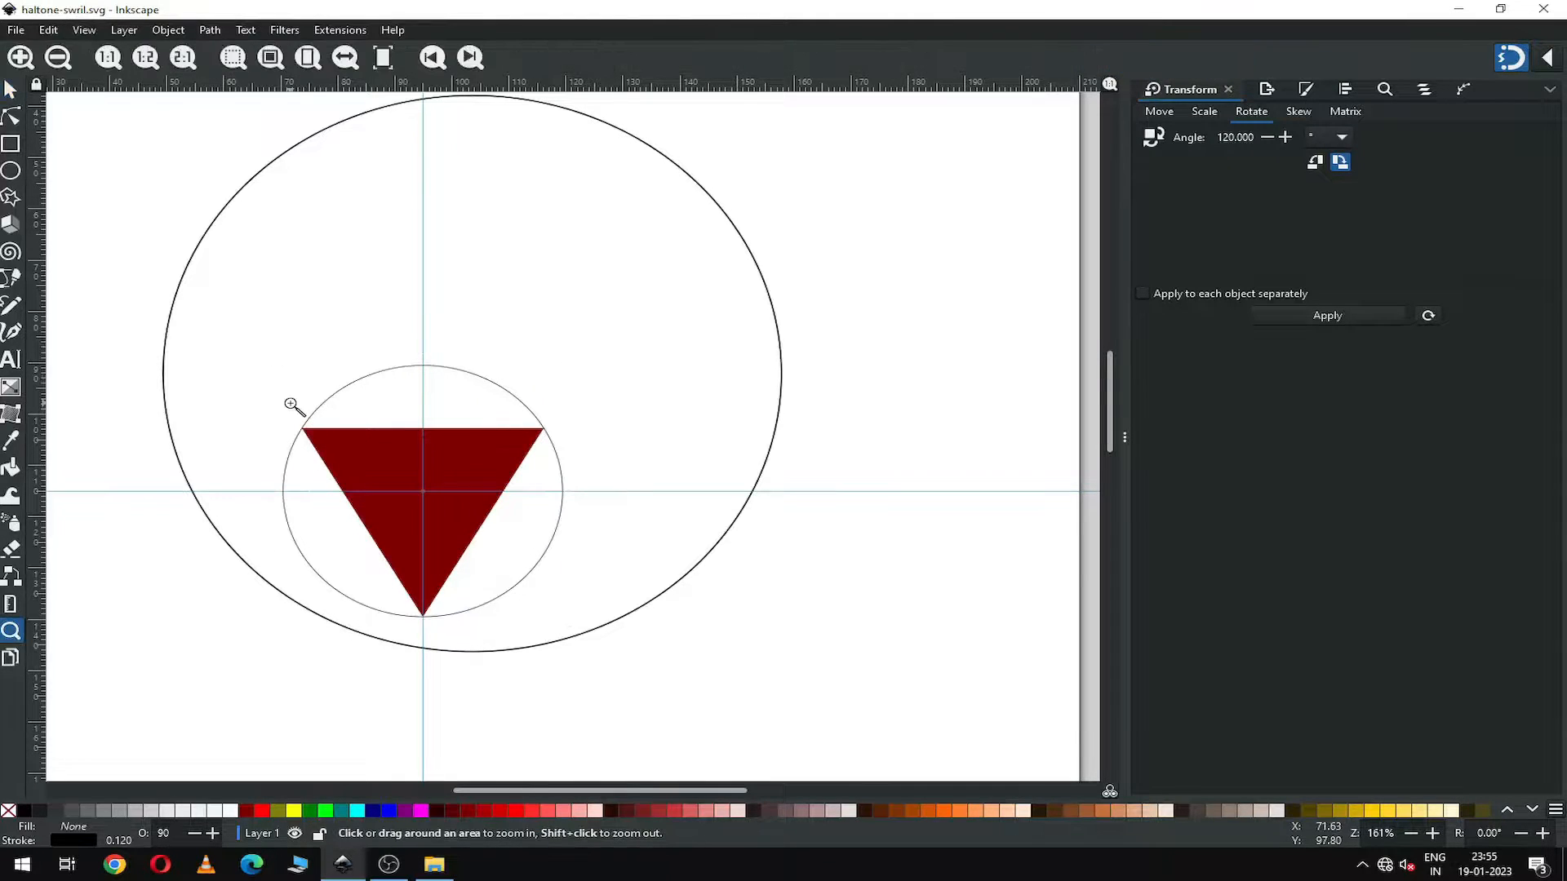
left_click_drag(287, 400, 347, 455)
key("s")
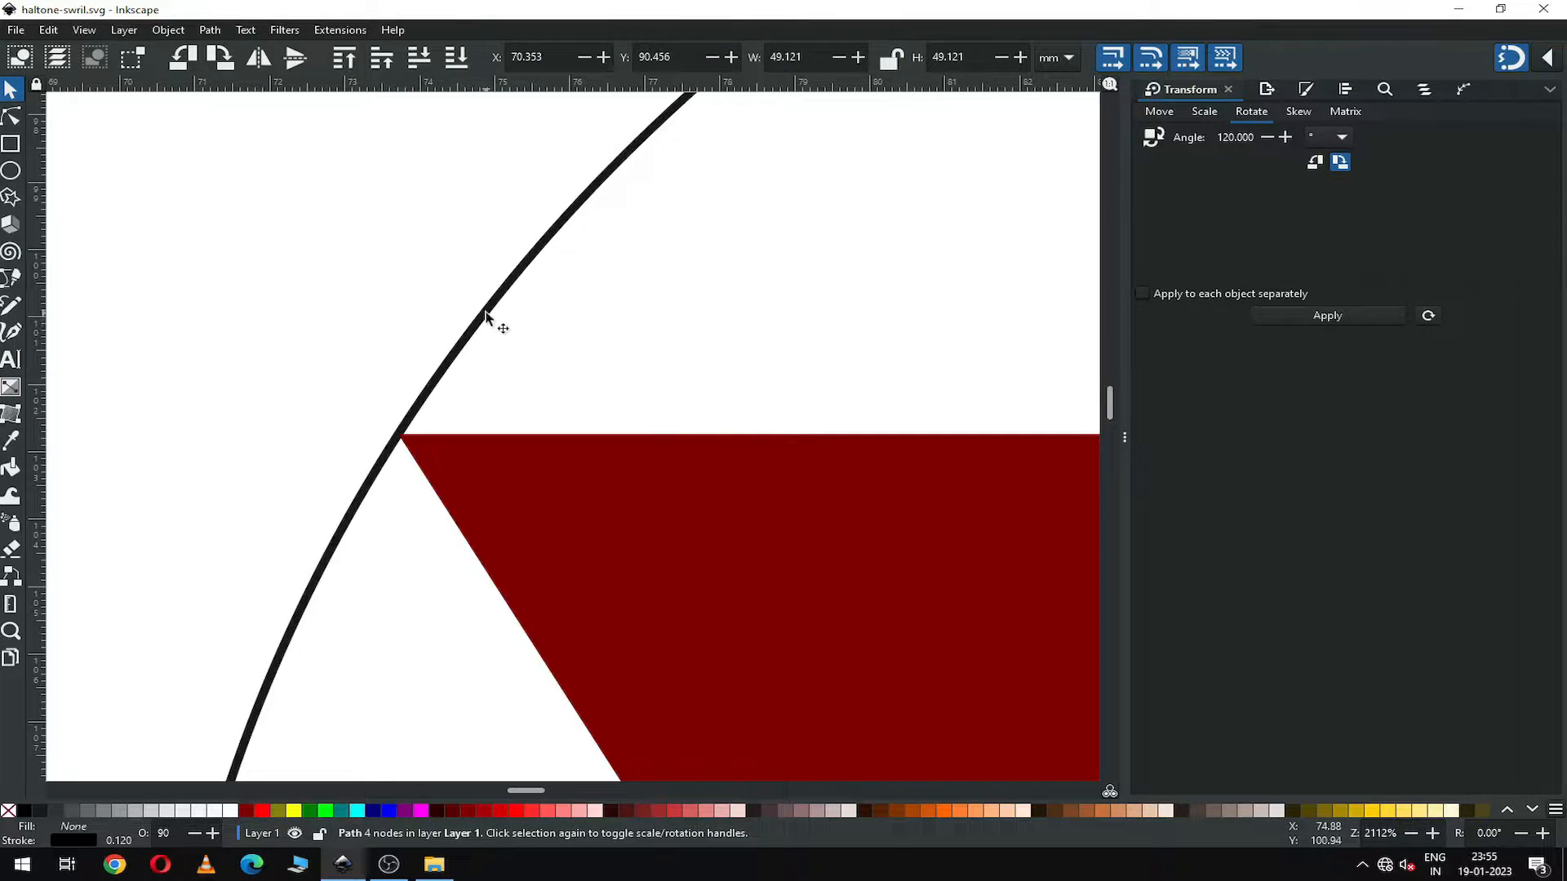
left_click(13, 119)
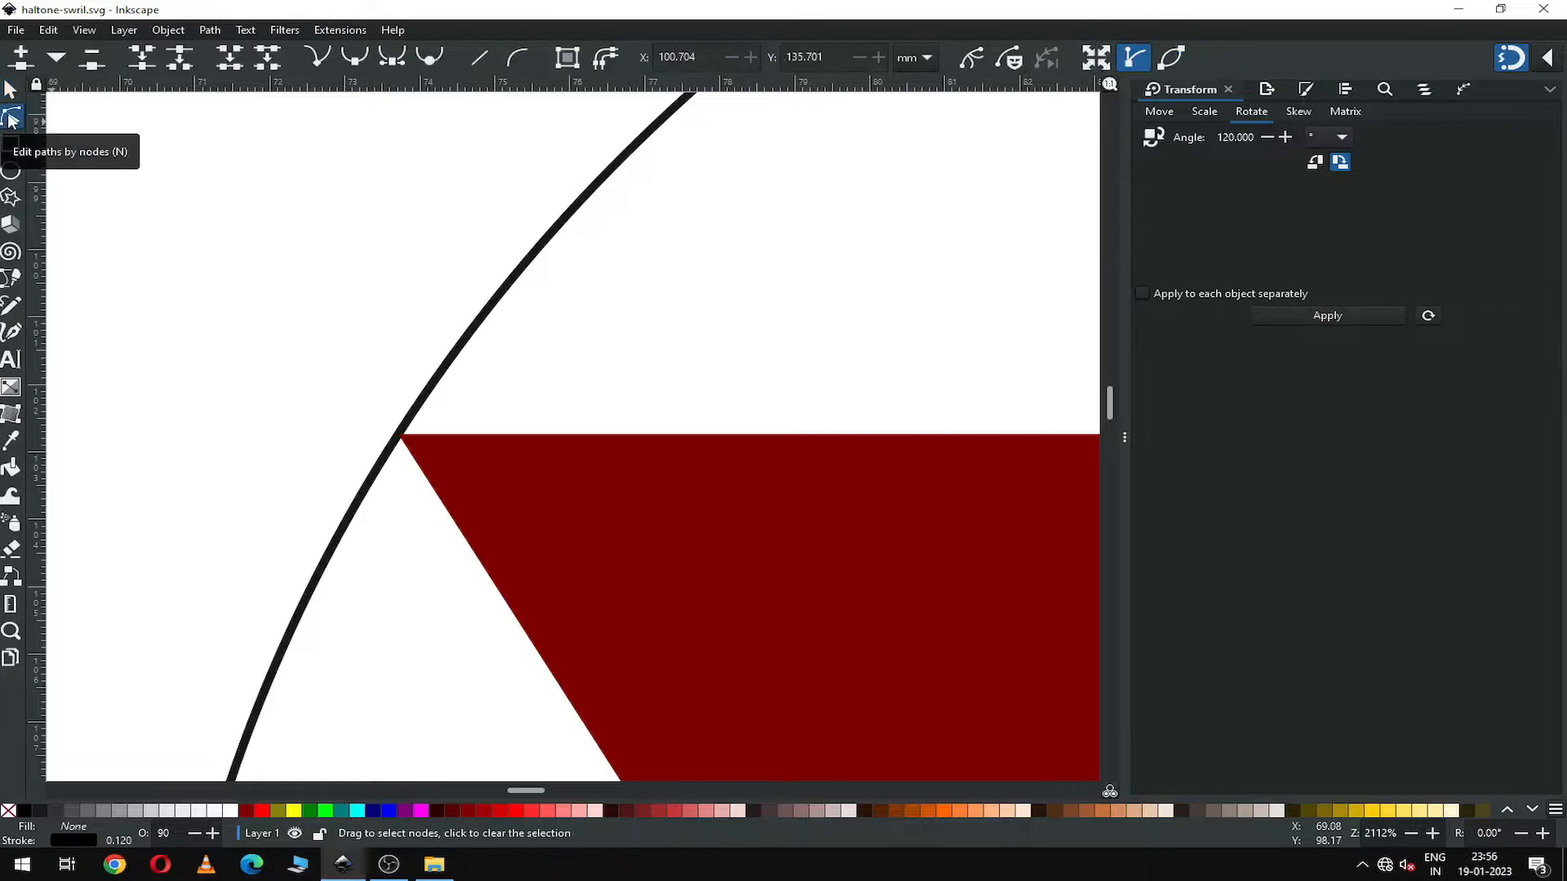
left_click(1548, 57)
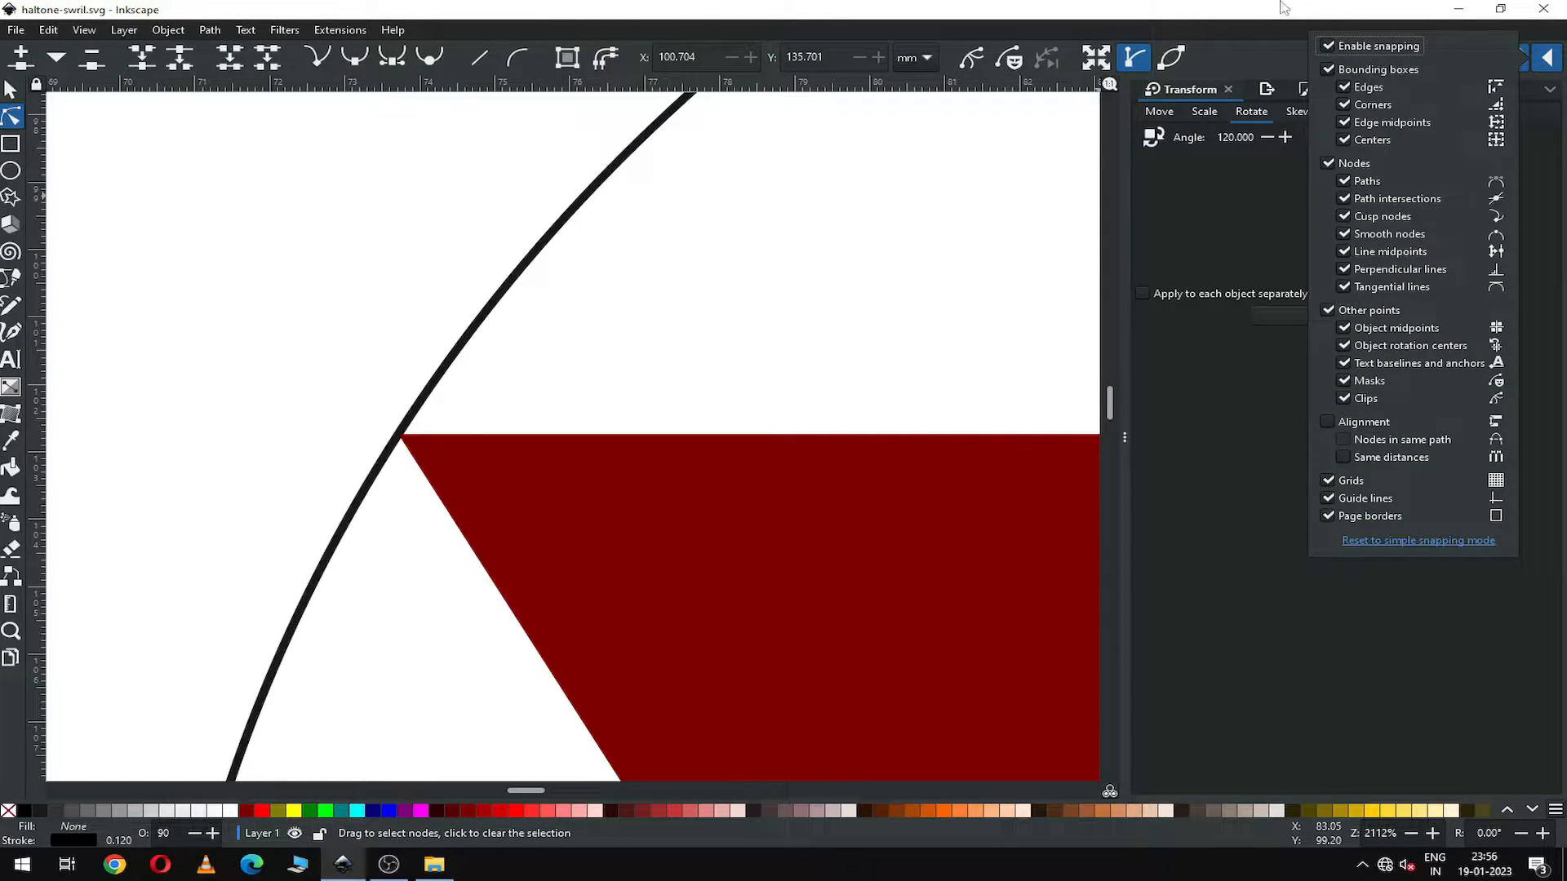
left_click(1275, 24)
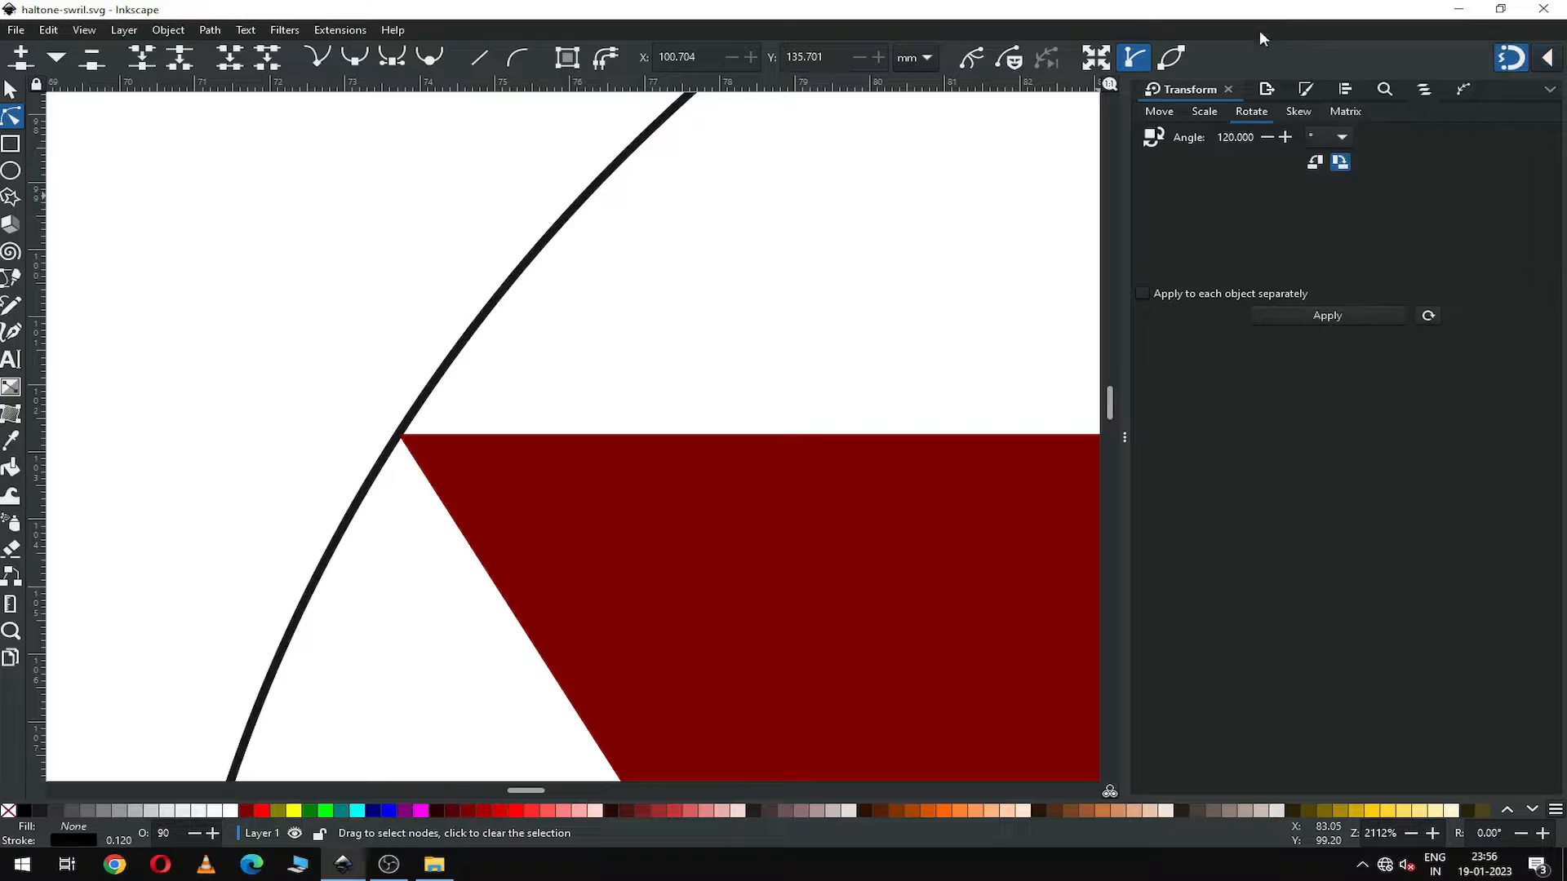
double_click(398, 436)
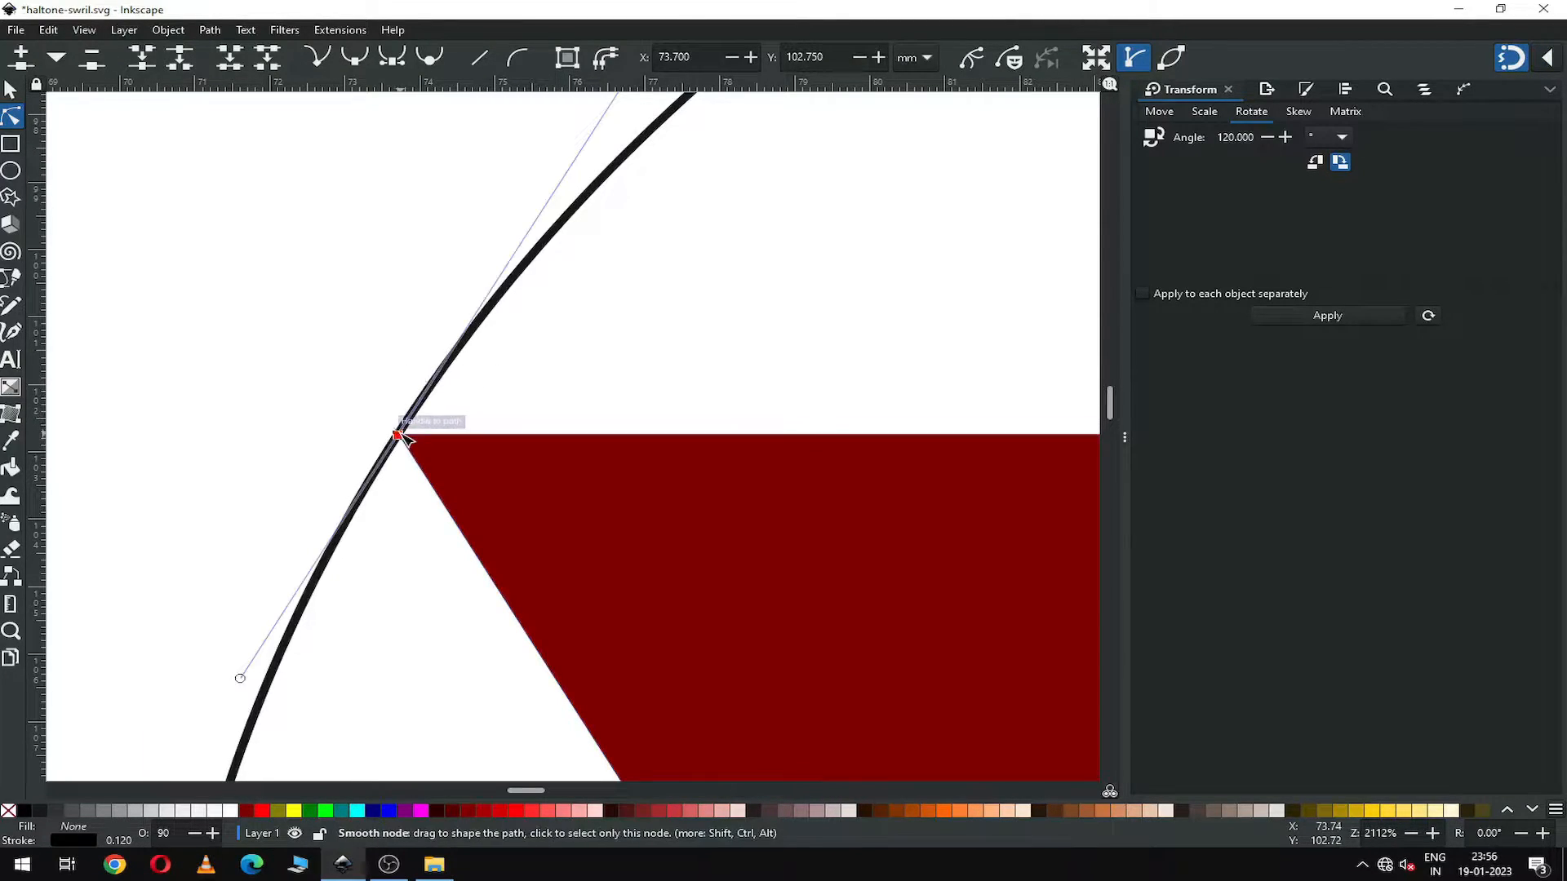
left_click(367, 433)
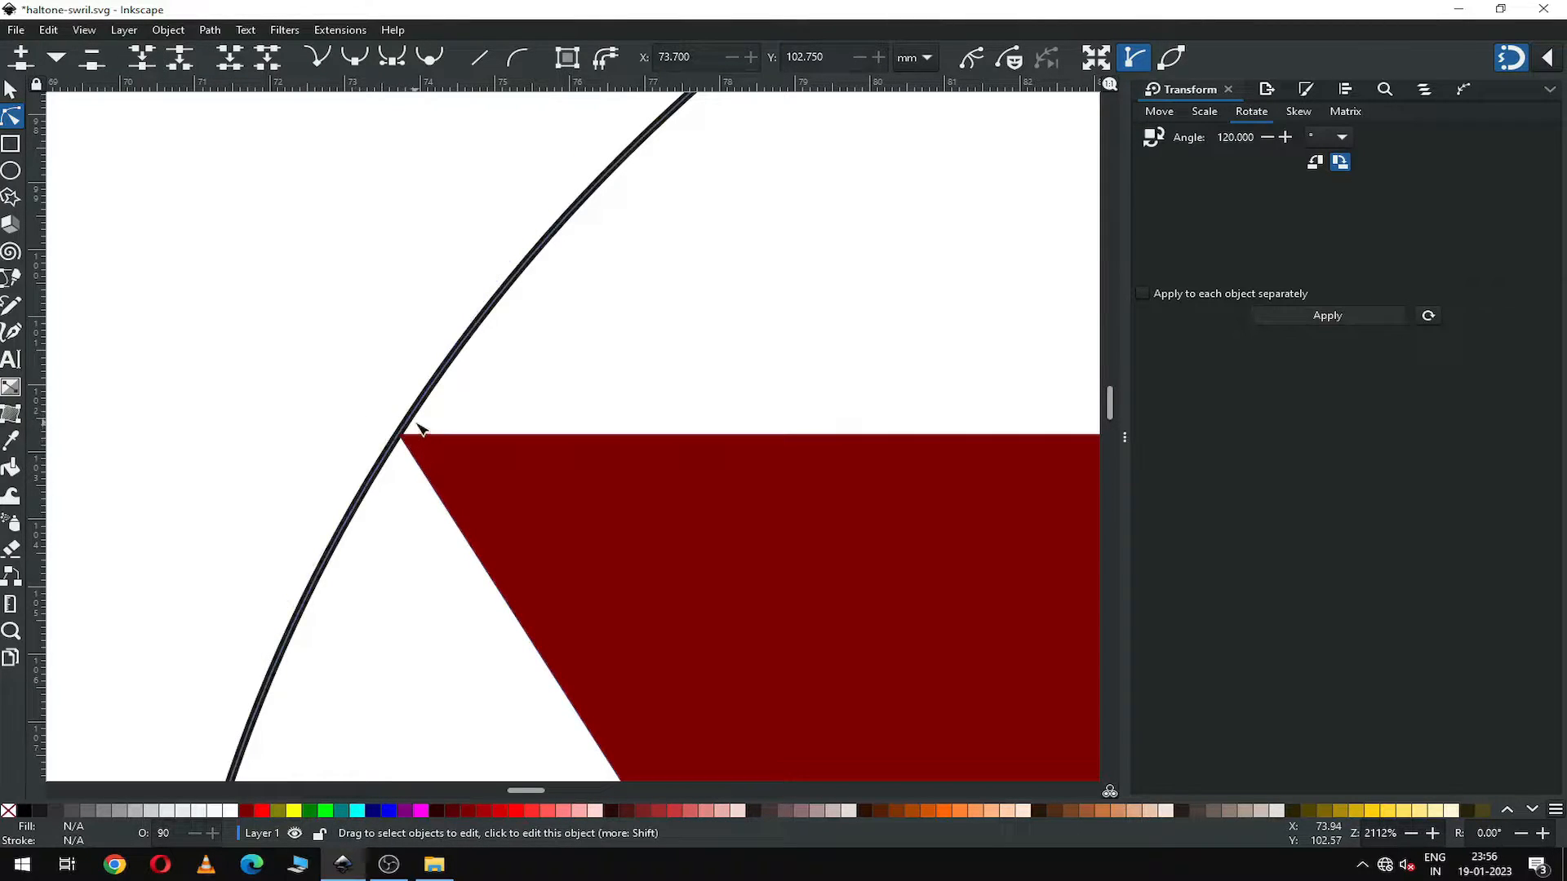
scroll(417, 430, "down", 7)
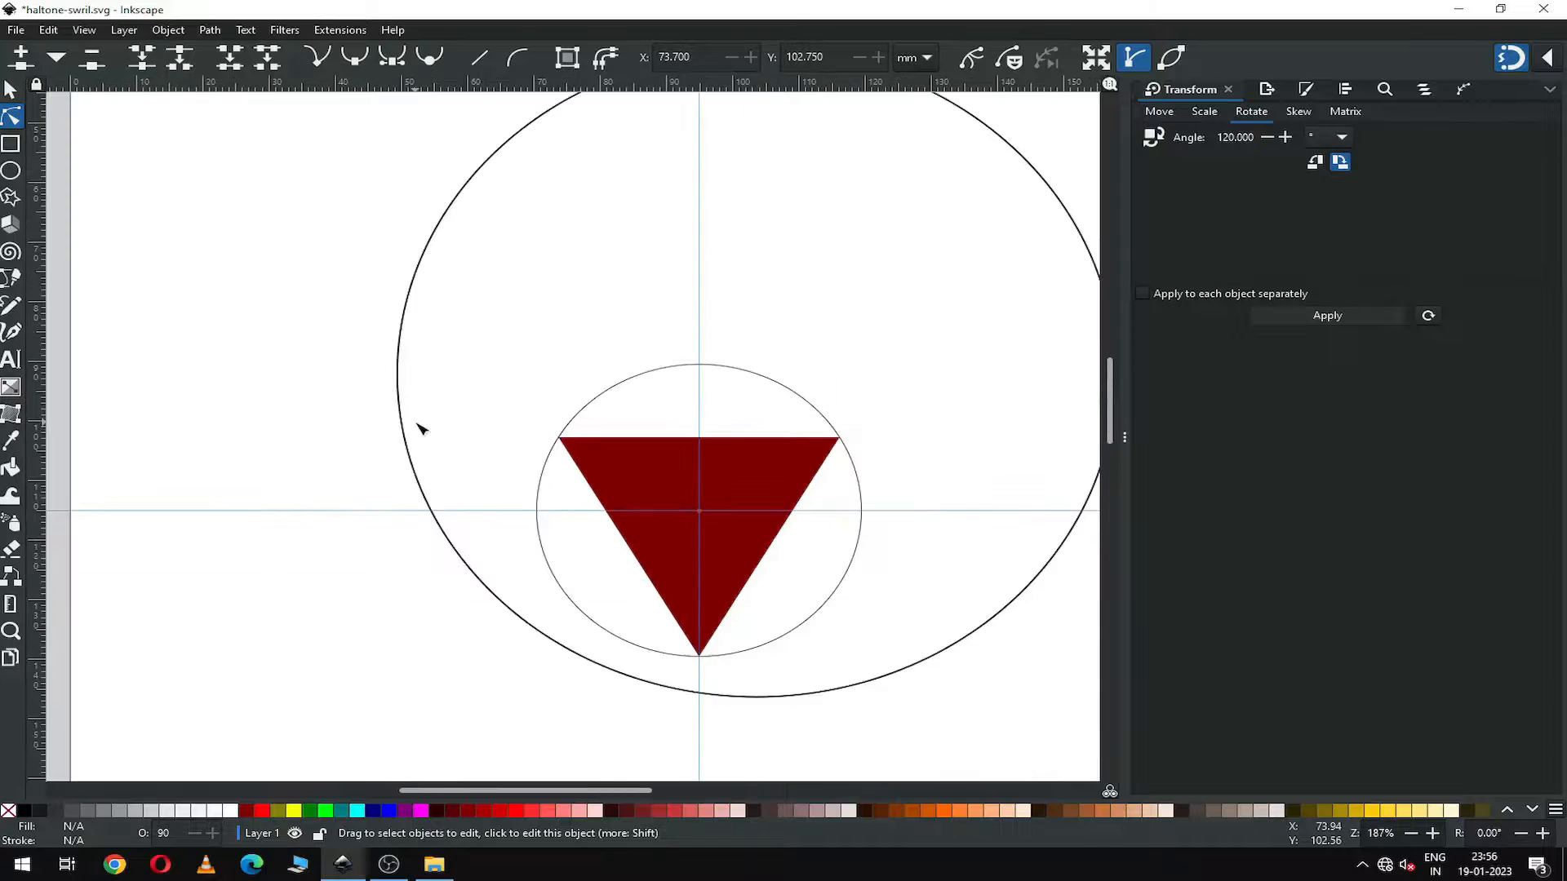
key("s")
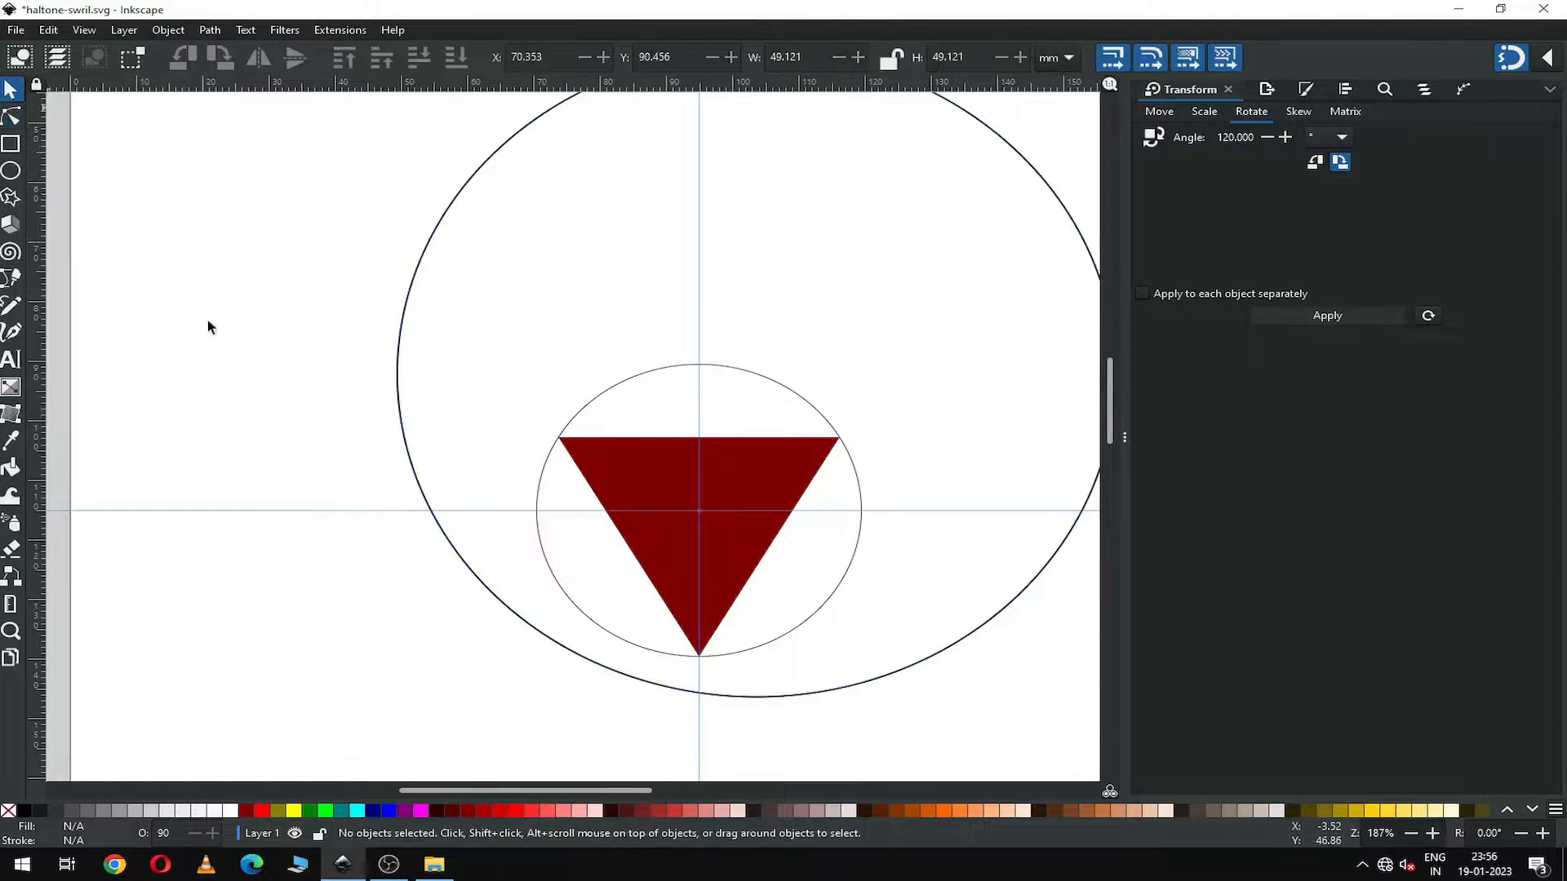
Move the large circle about 2.5 mm left and 5 mm down, and save the document.
left_click_drag(600, 794, 650, 790)
left_click(902, 277)
left_click_drag(902, 277, 871, 308)
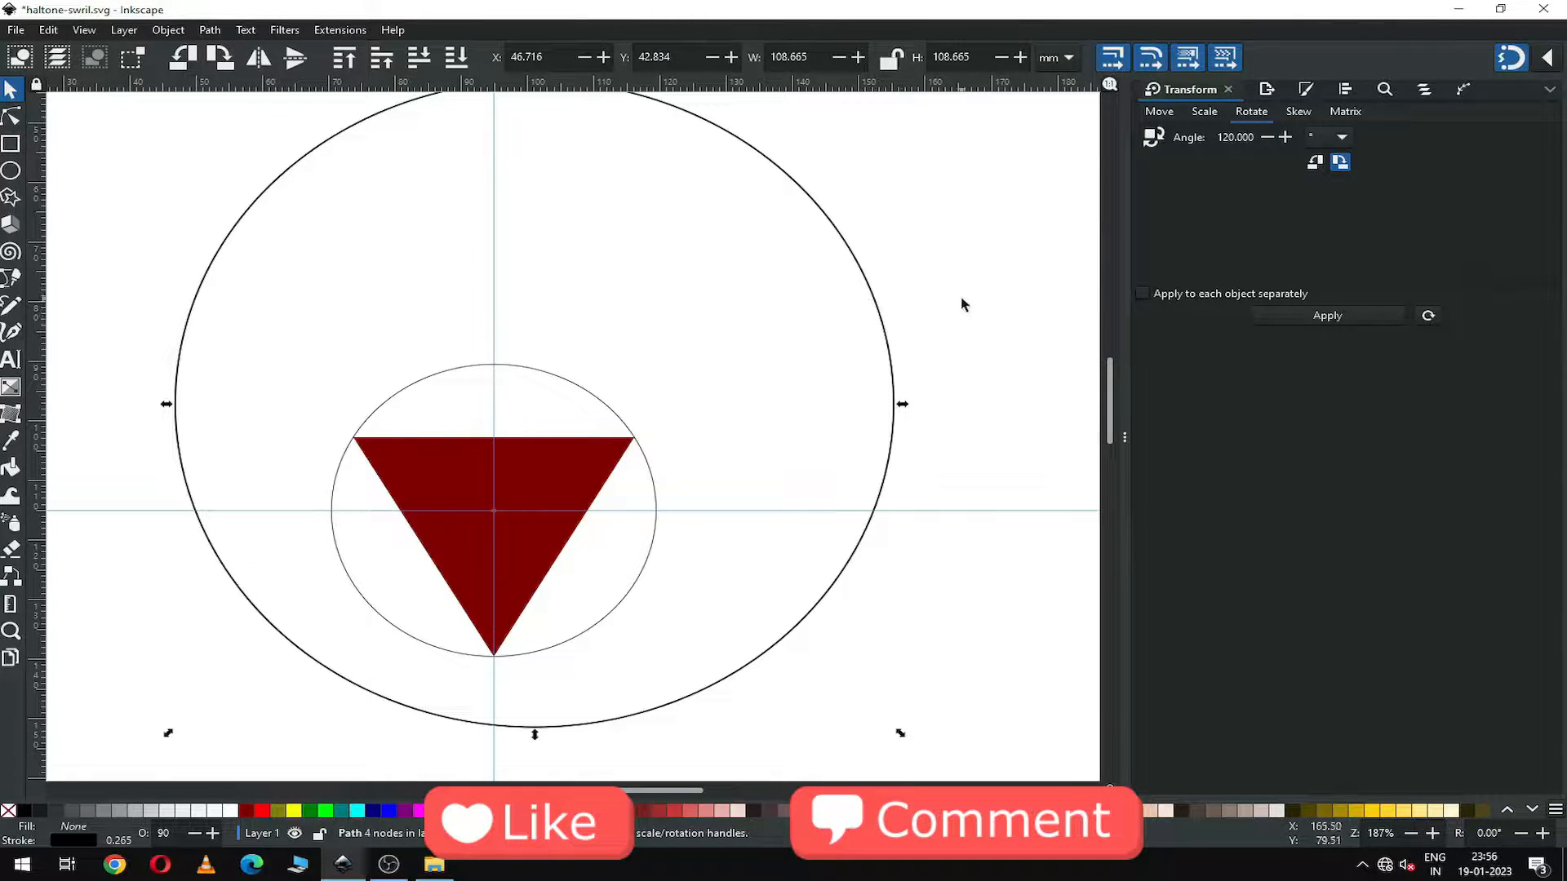
key("ctrl+s")
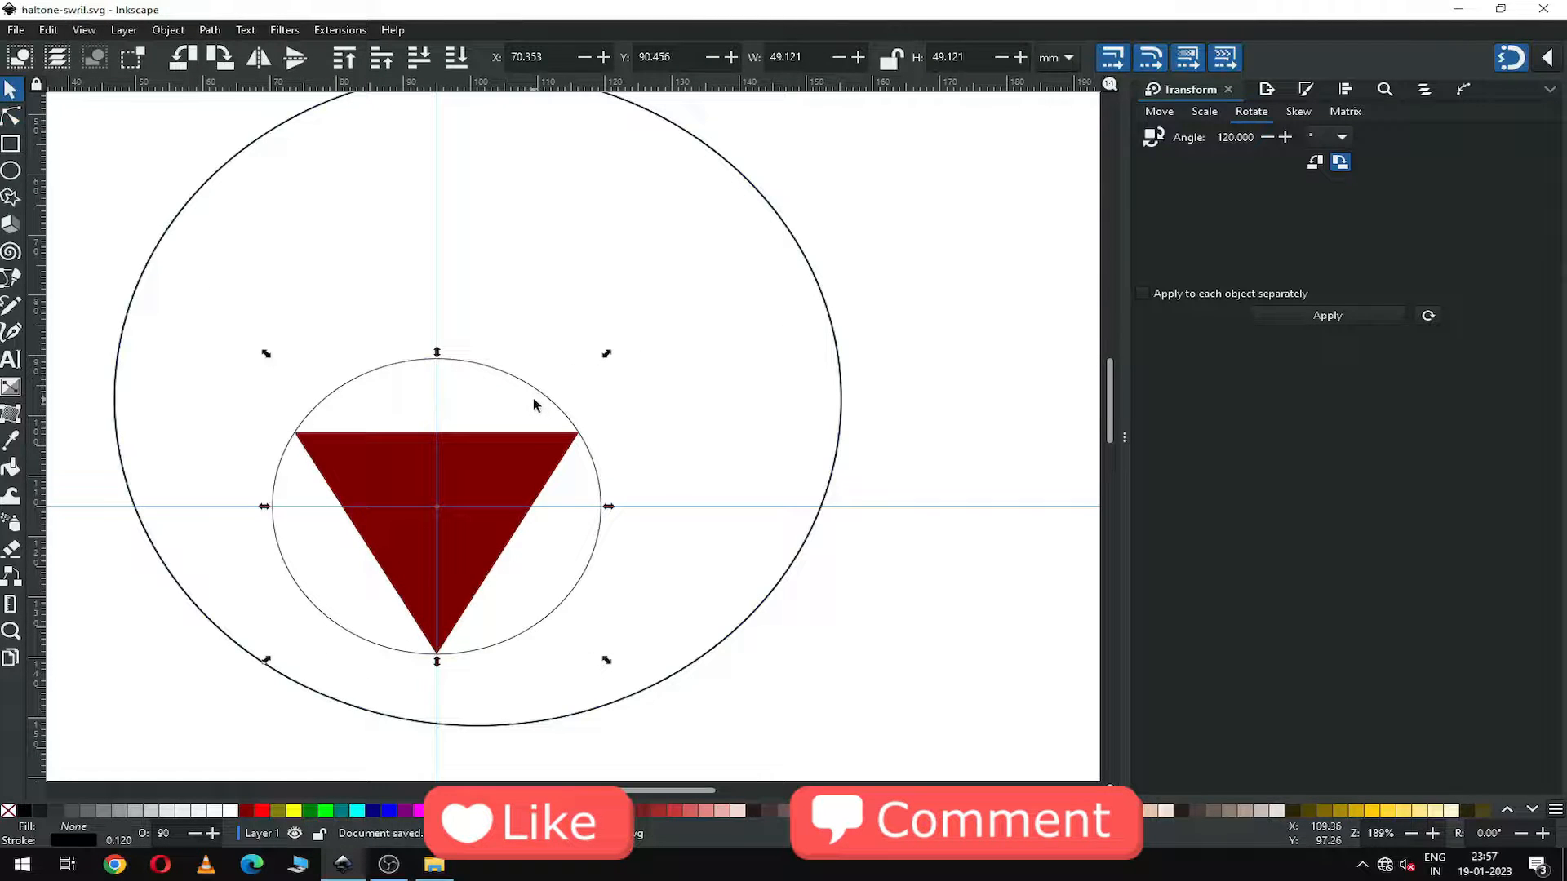
Duplicate the small circle and move the copy about 49 mm right and 8 mm up, clear of the triangle.
right_click(545, 402)
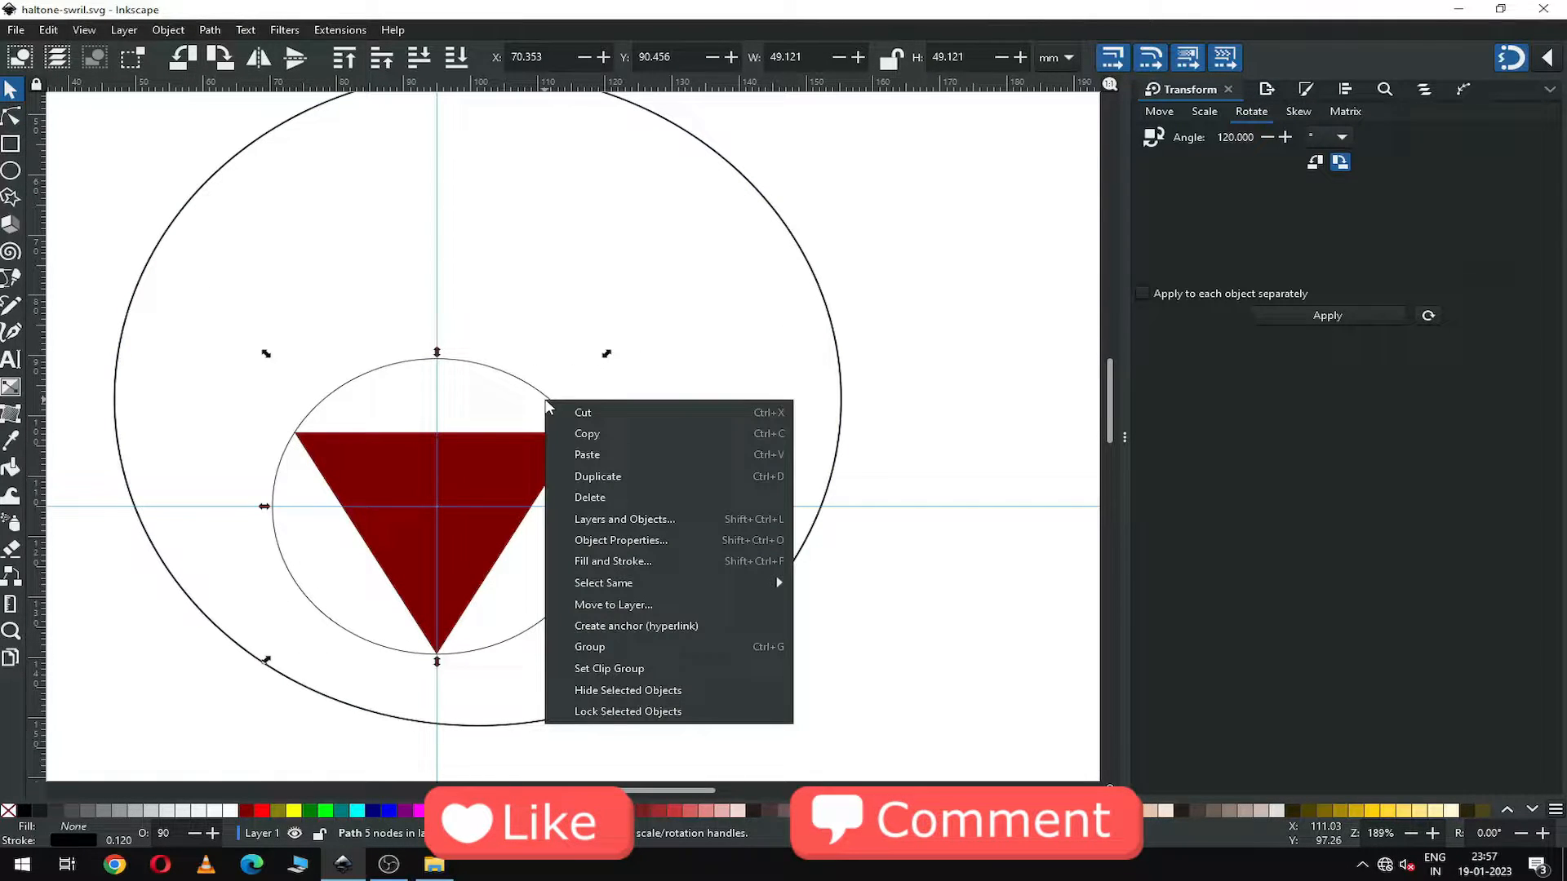
left_click(595, 477)
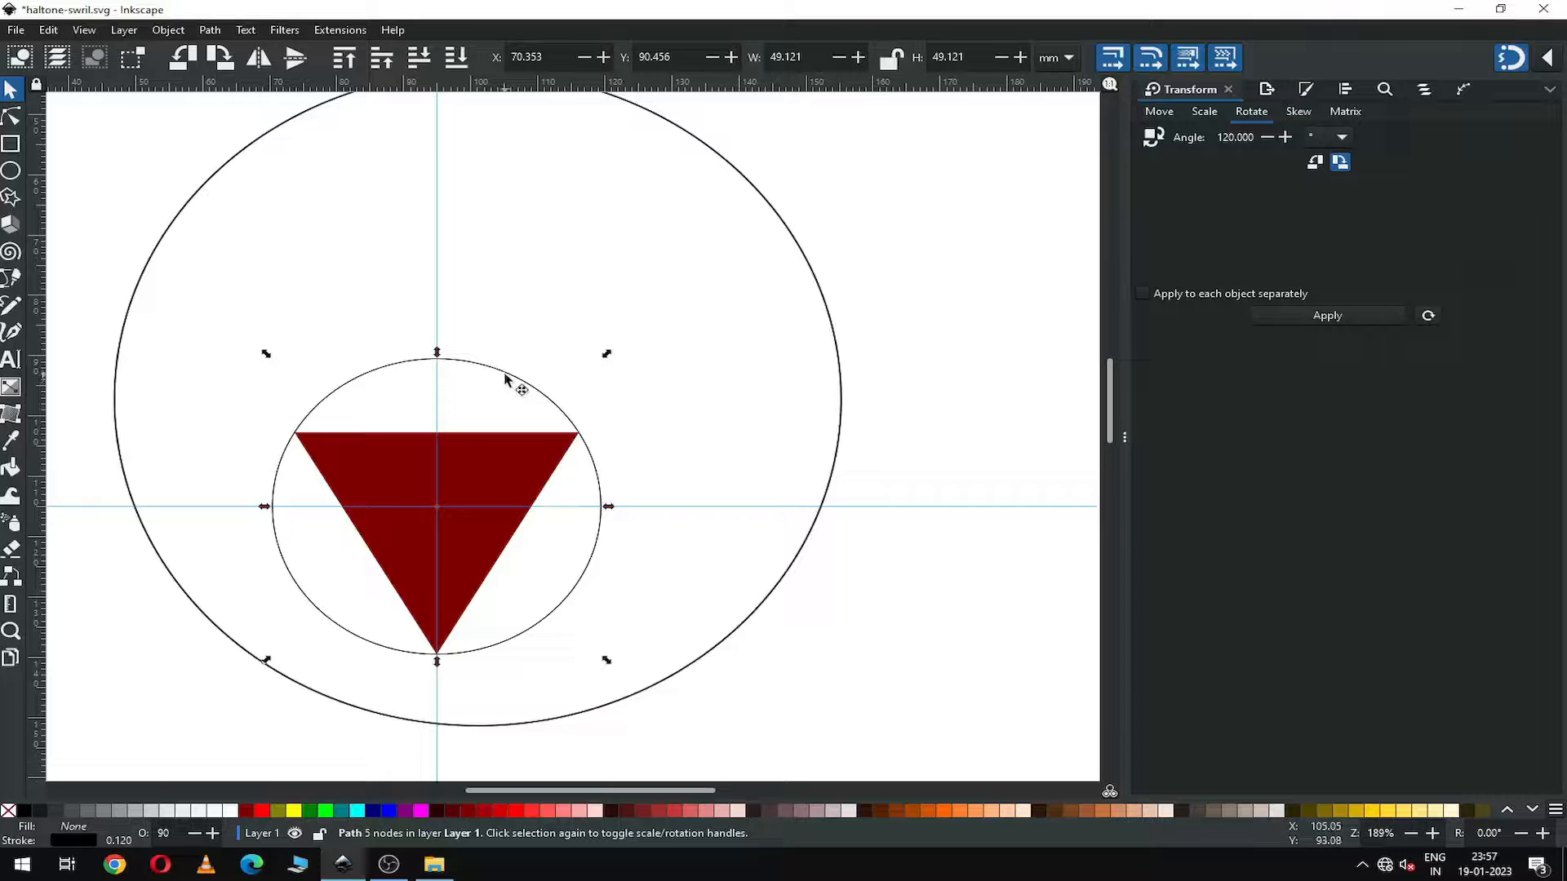
left_click_drag(506, 379, 840, 335)
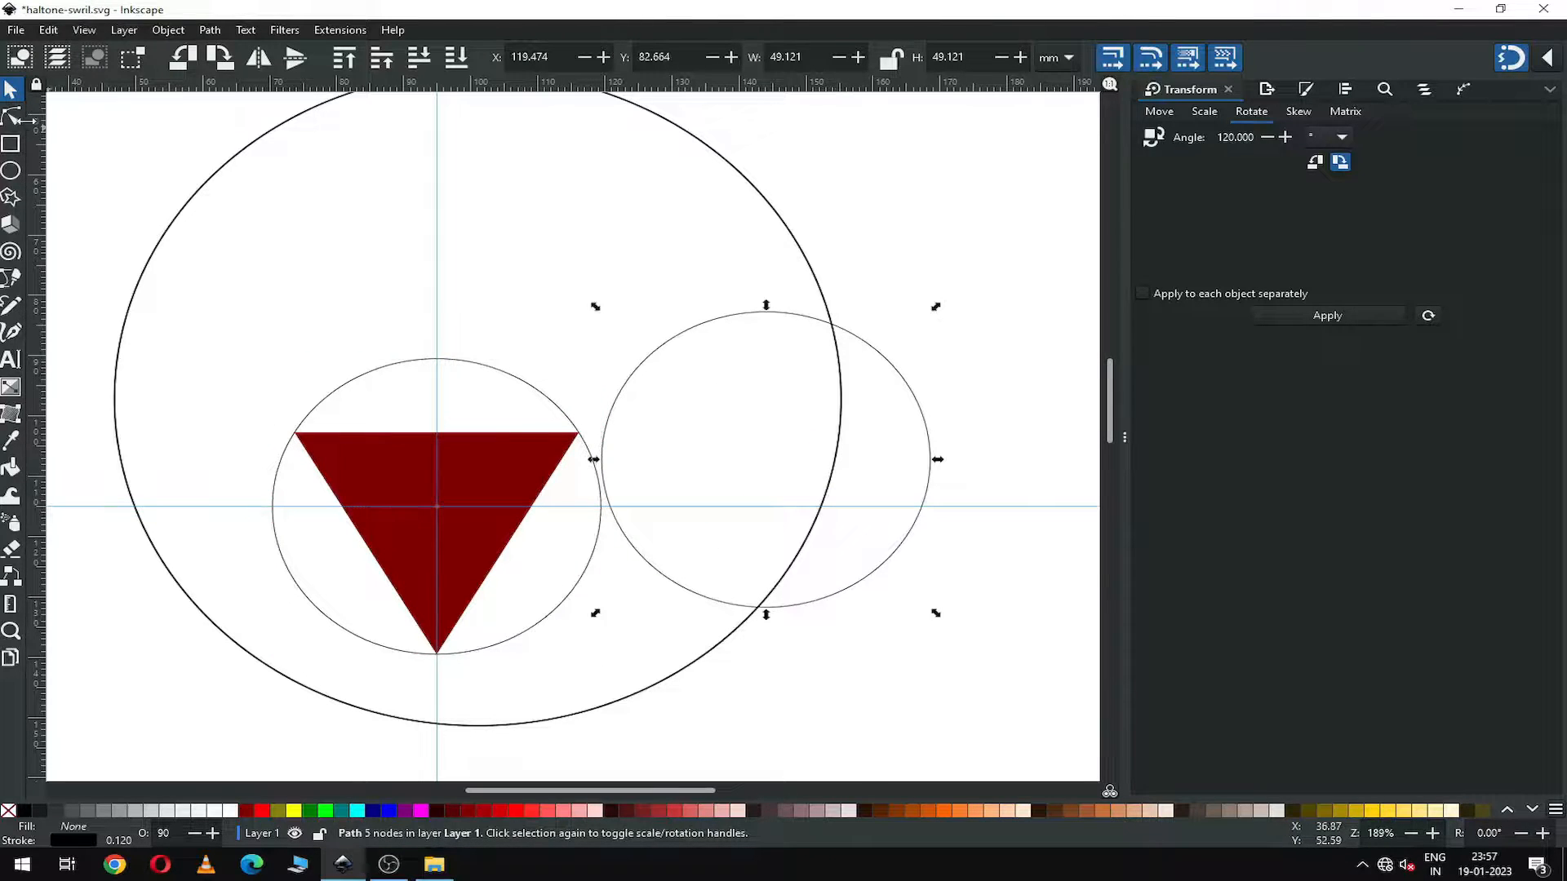
Break the copied circle's path at its added upper-left node and at its bottom node.
left_click(15, 118)
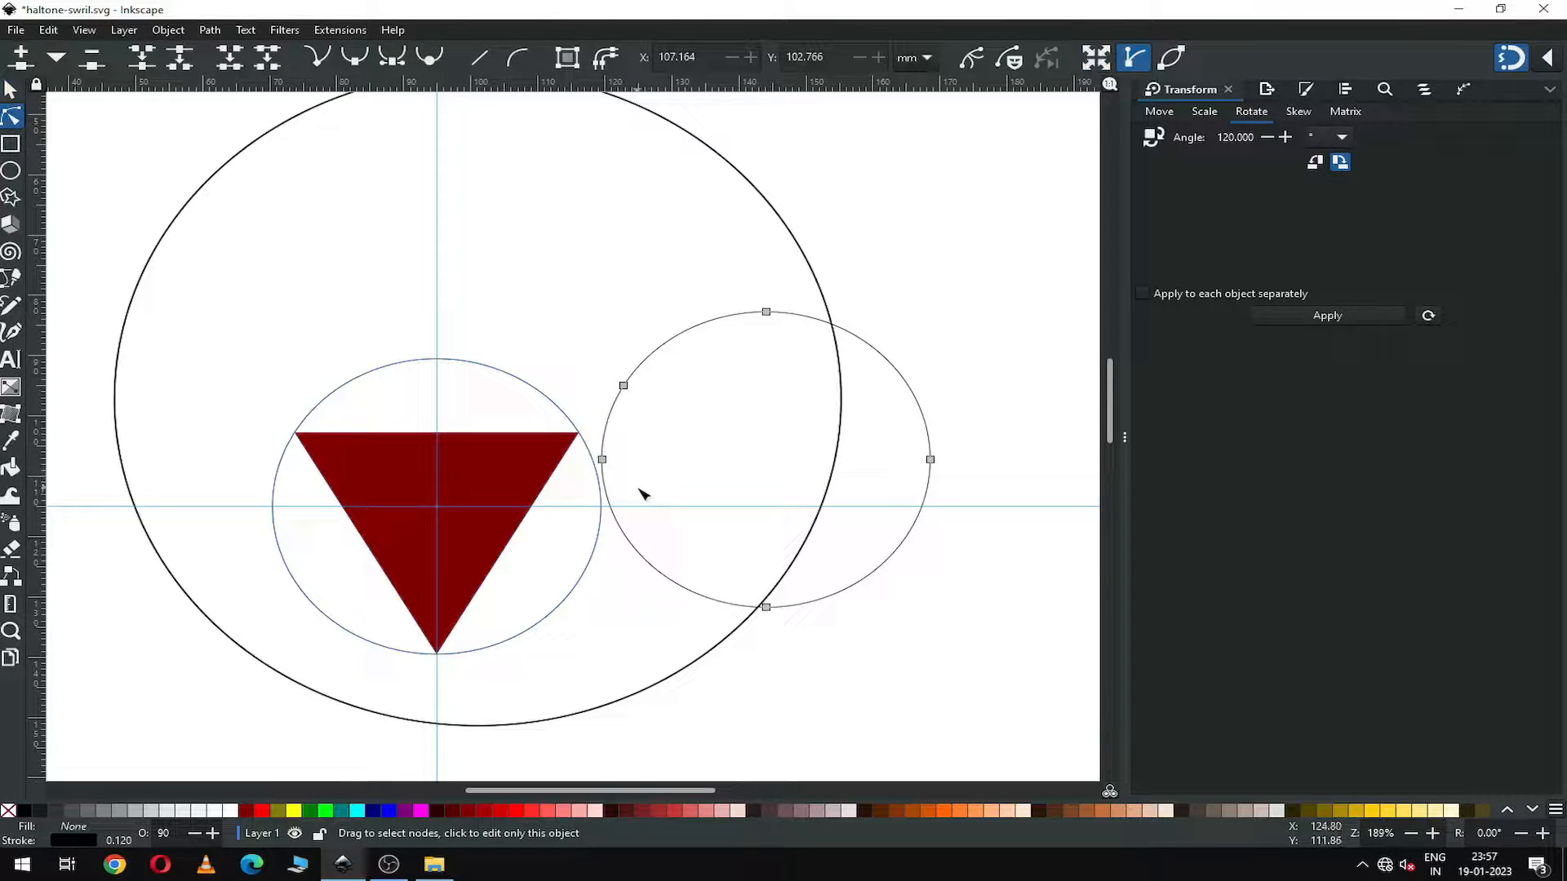
left_click(624, 386)
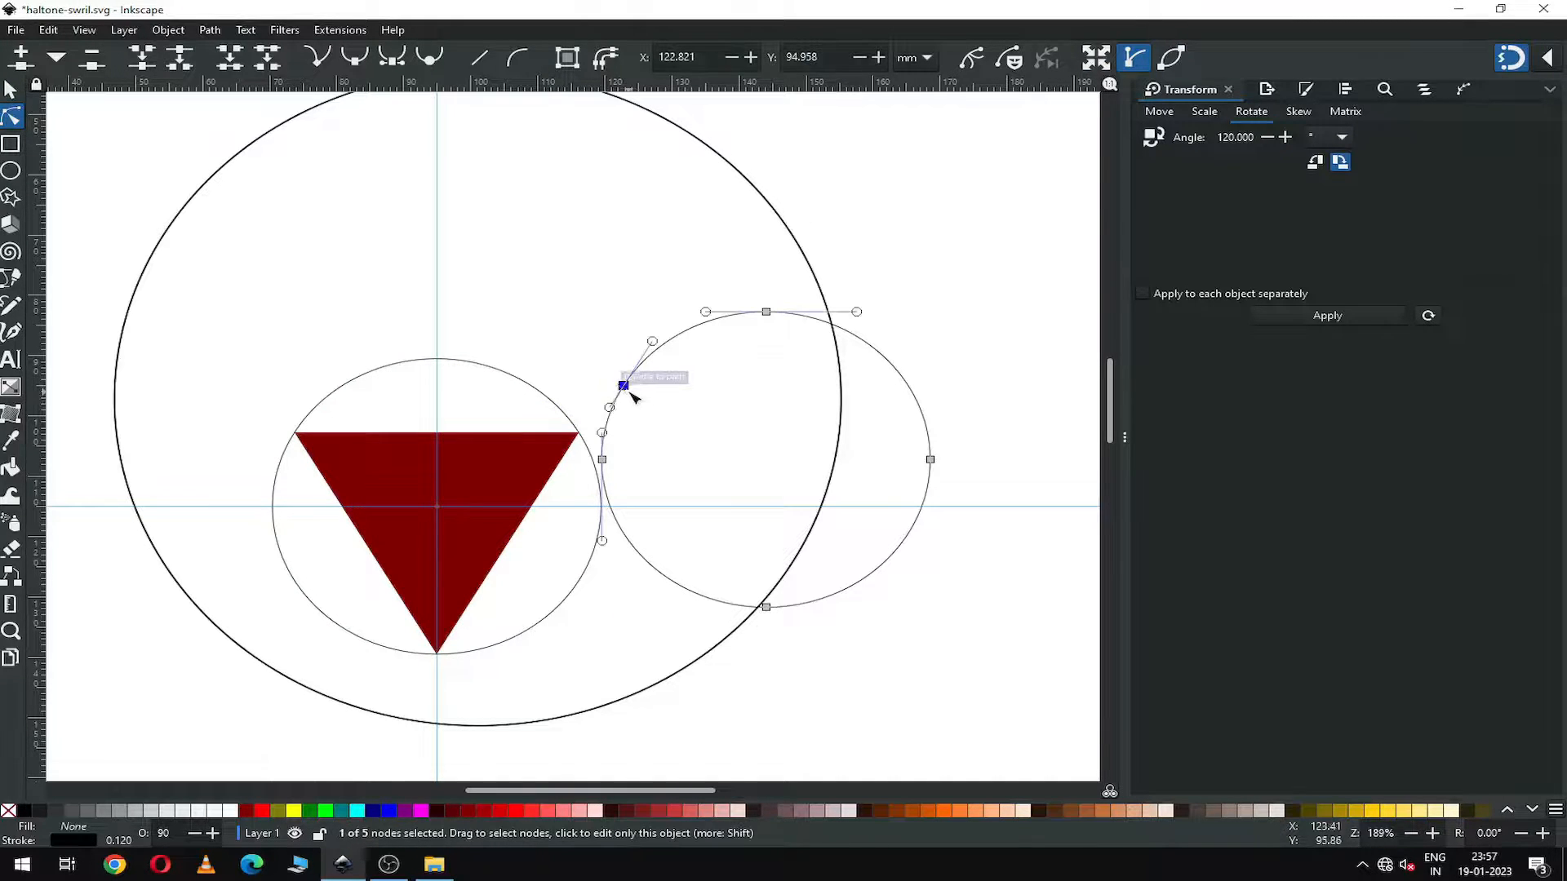
left_click(181, 60)
left_click(495, 224)
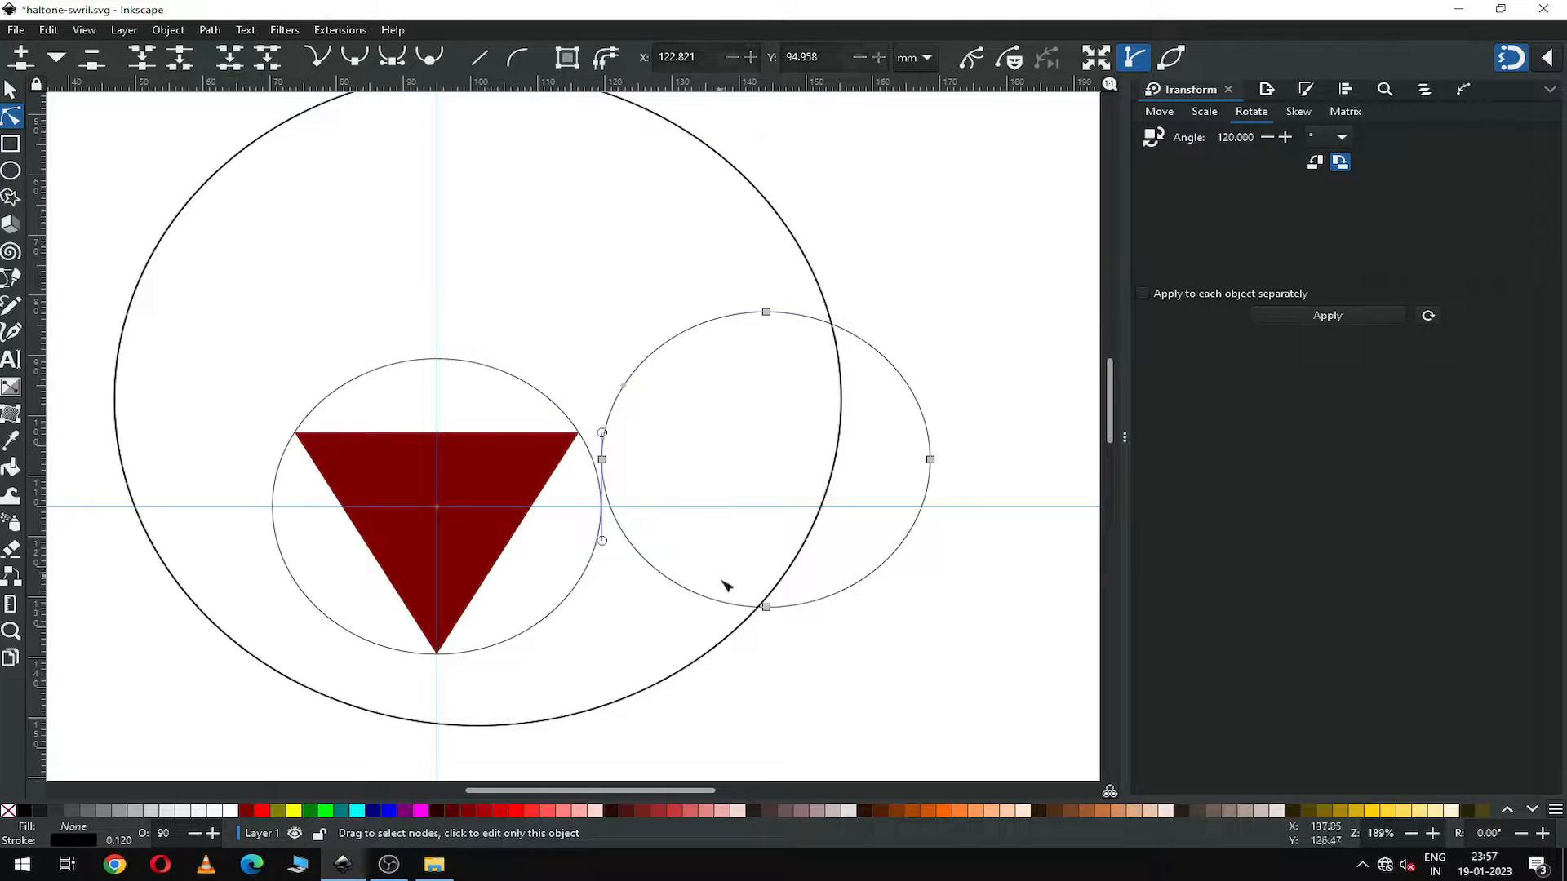
left_click(766, 608)
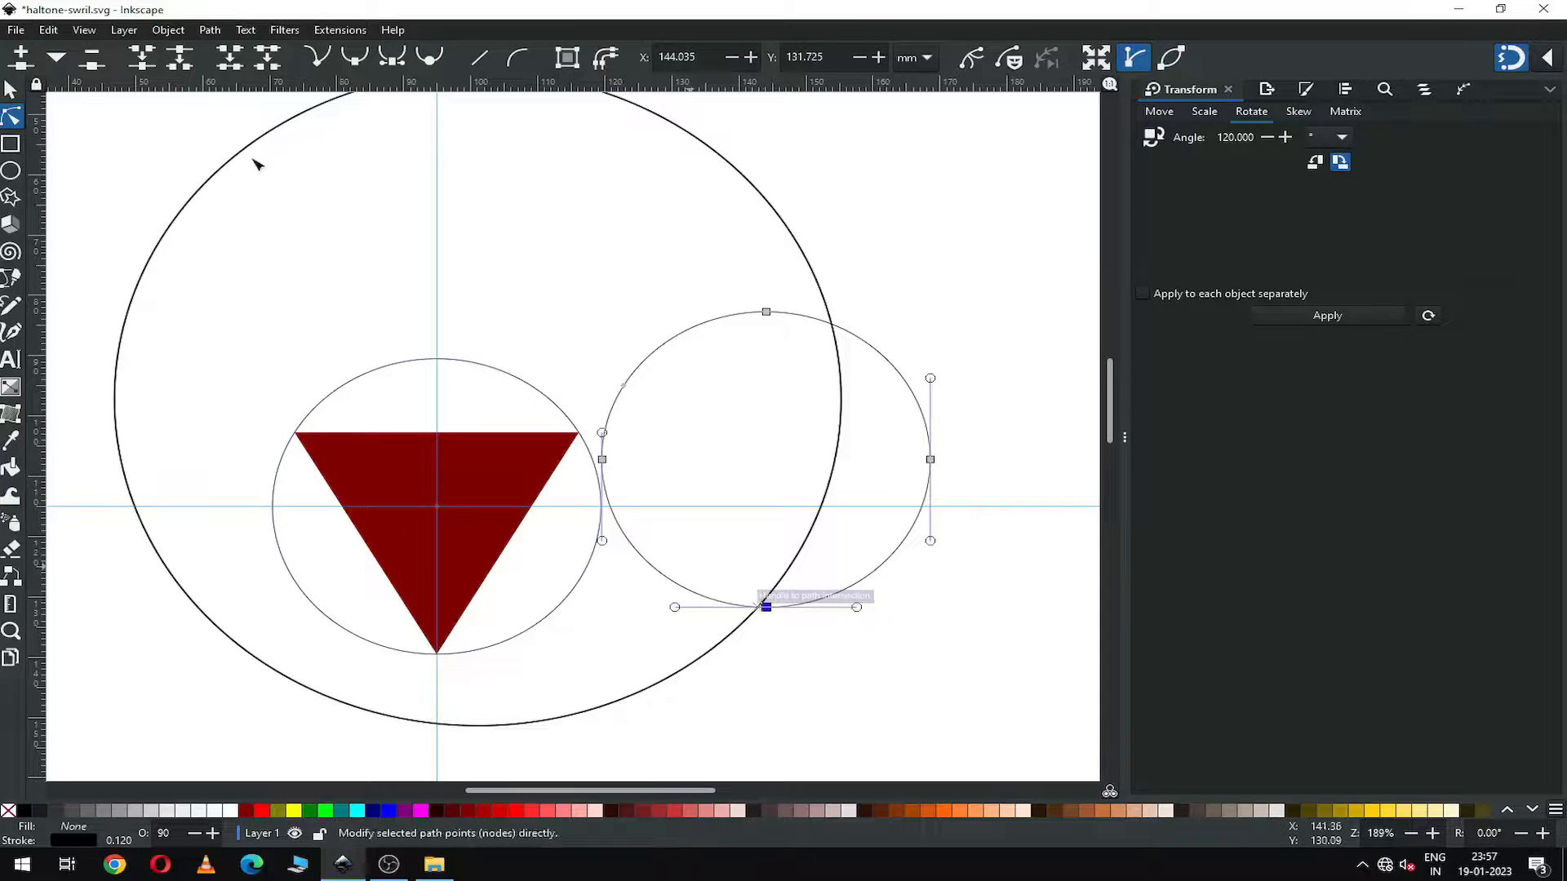
left_click(183, 70)
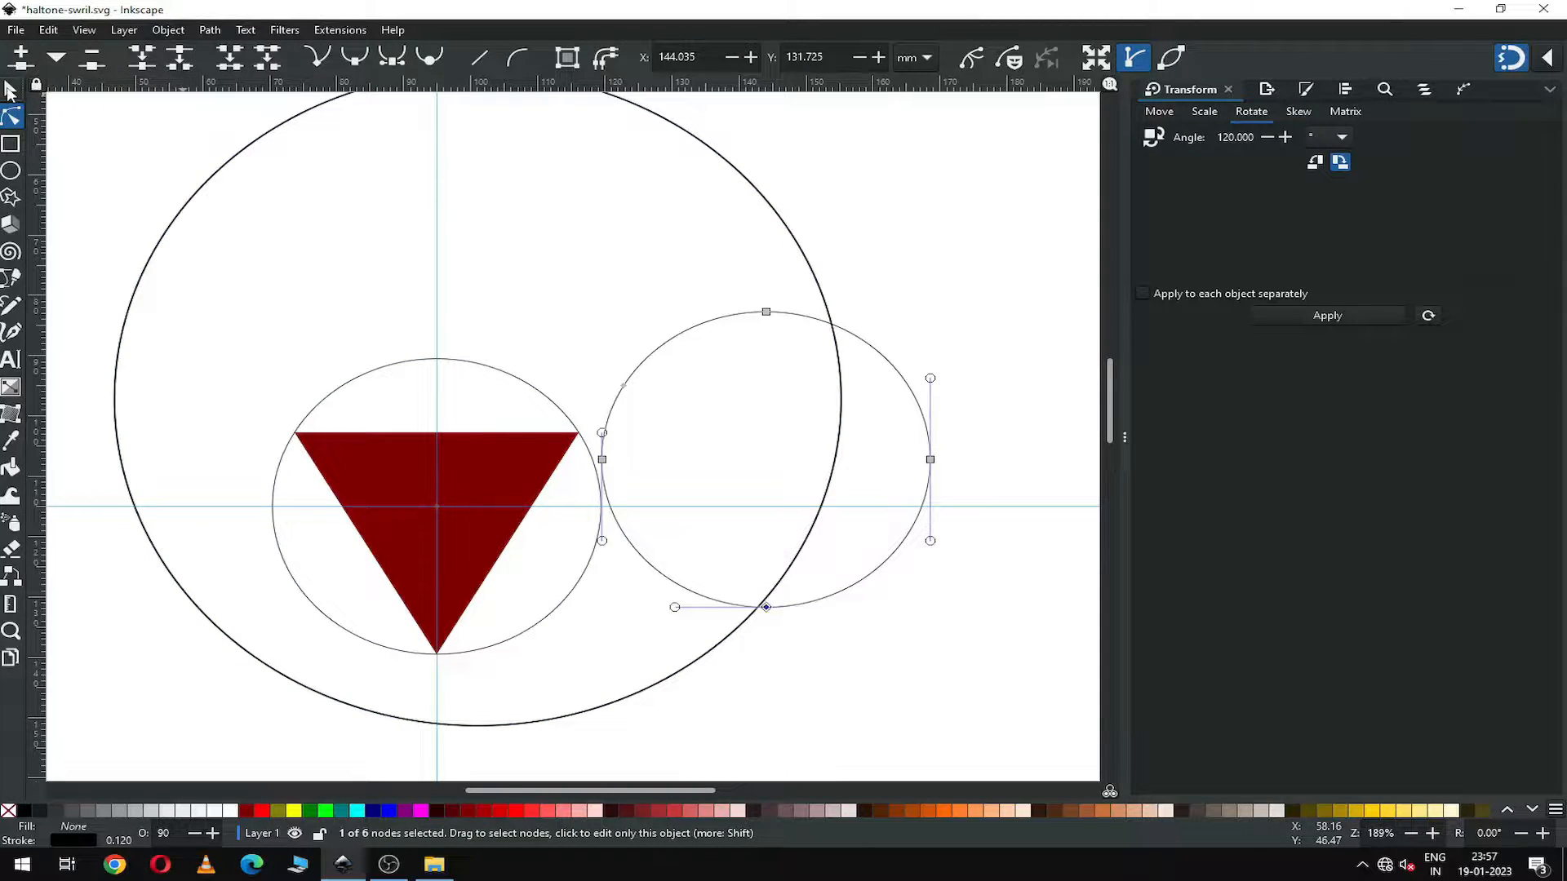
Break the copied circle apart into separate arcs, delete the lower-left arc and save the document.
key("s")
left_click(210, 30)
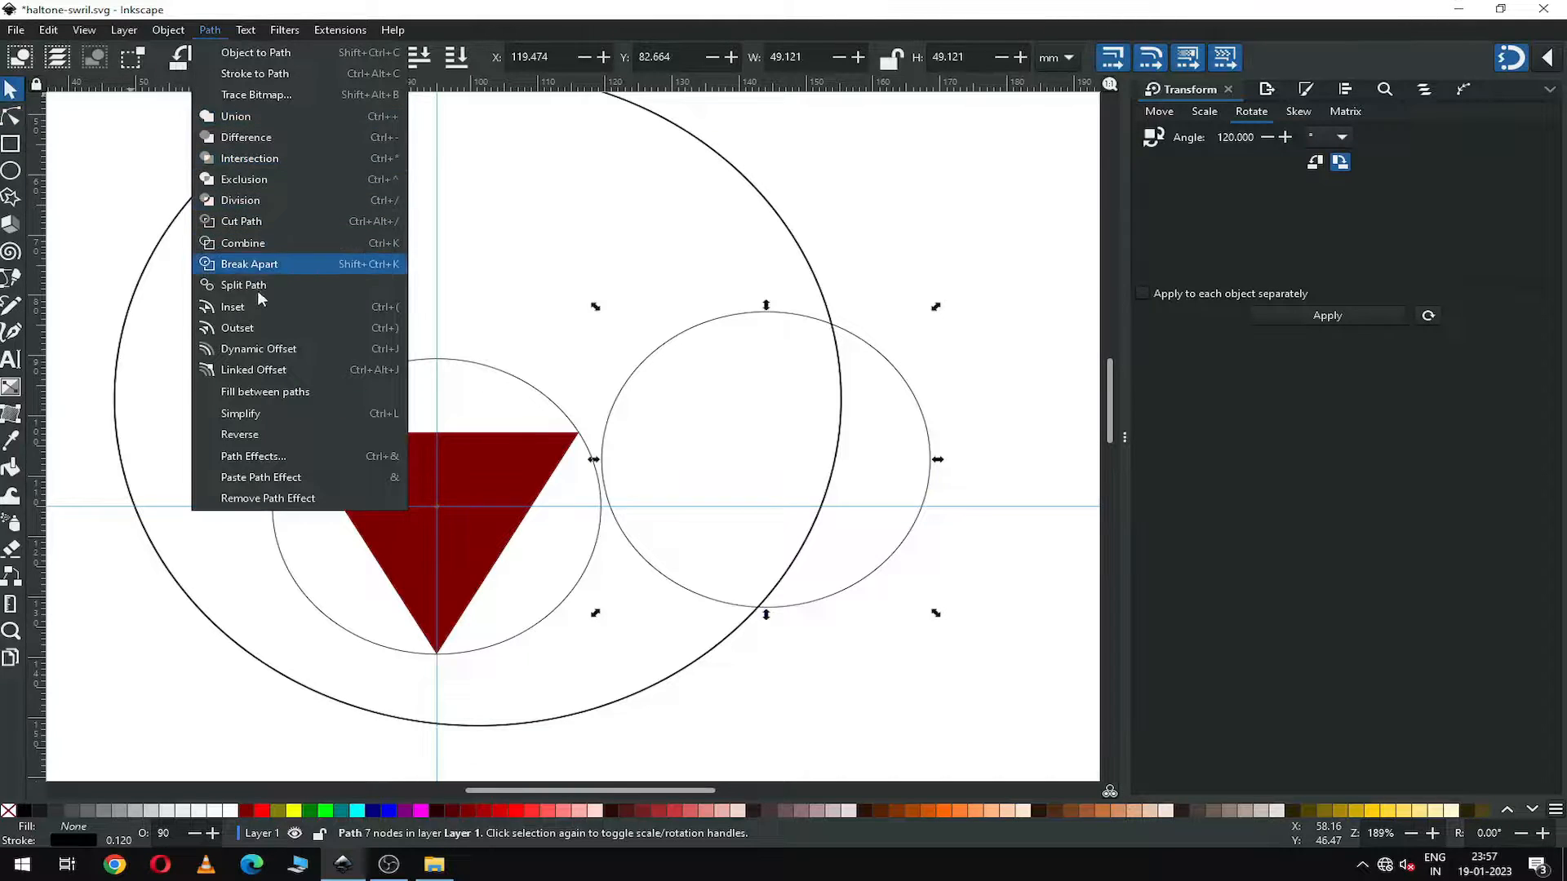
left_click(248, 264)
left_click(639, 565)
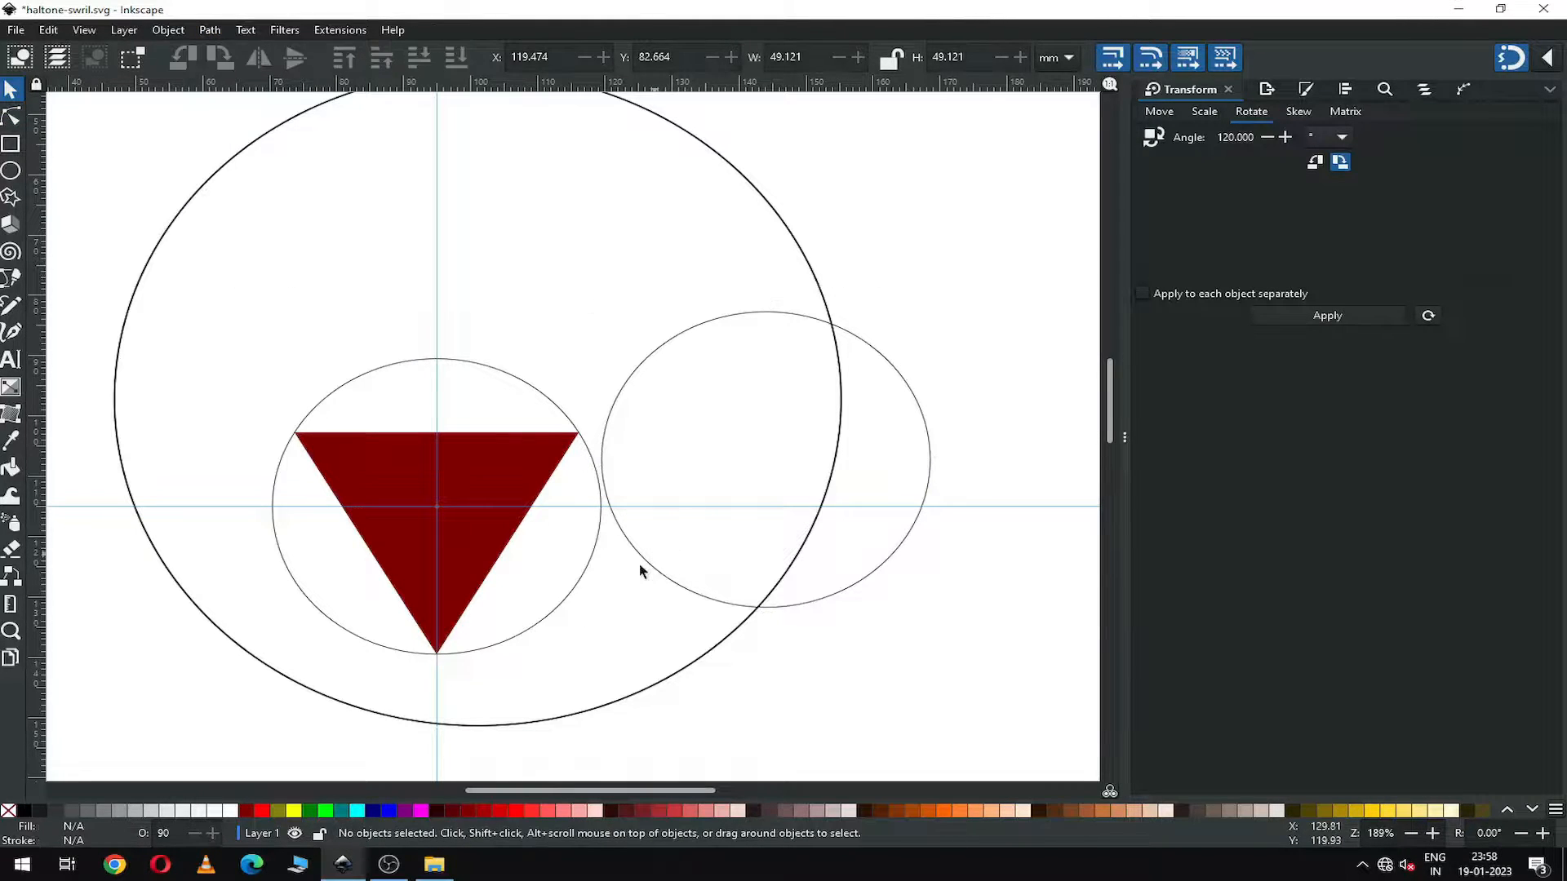
left_click(656, 572)
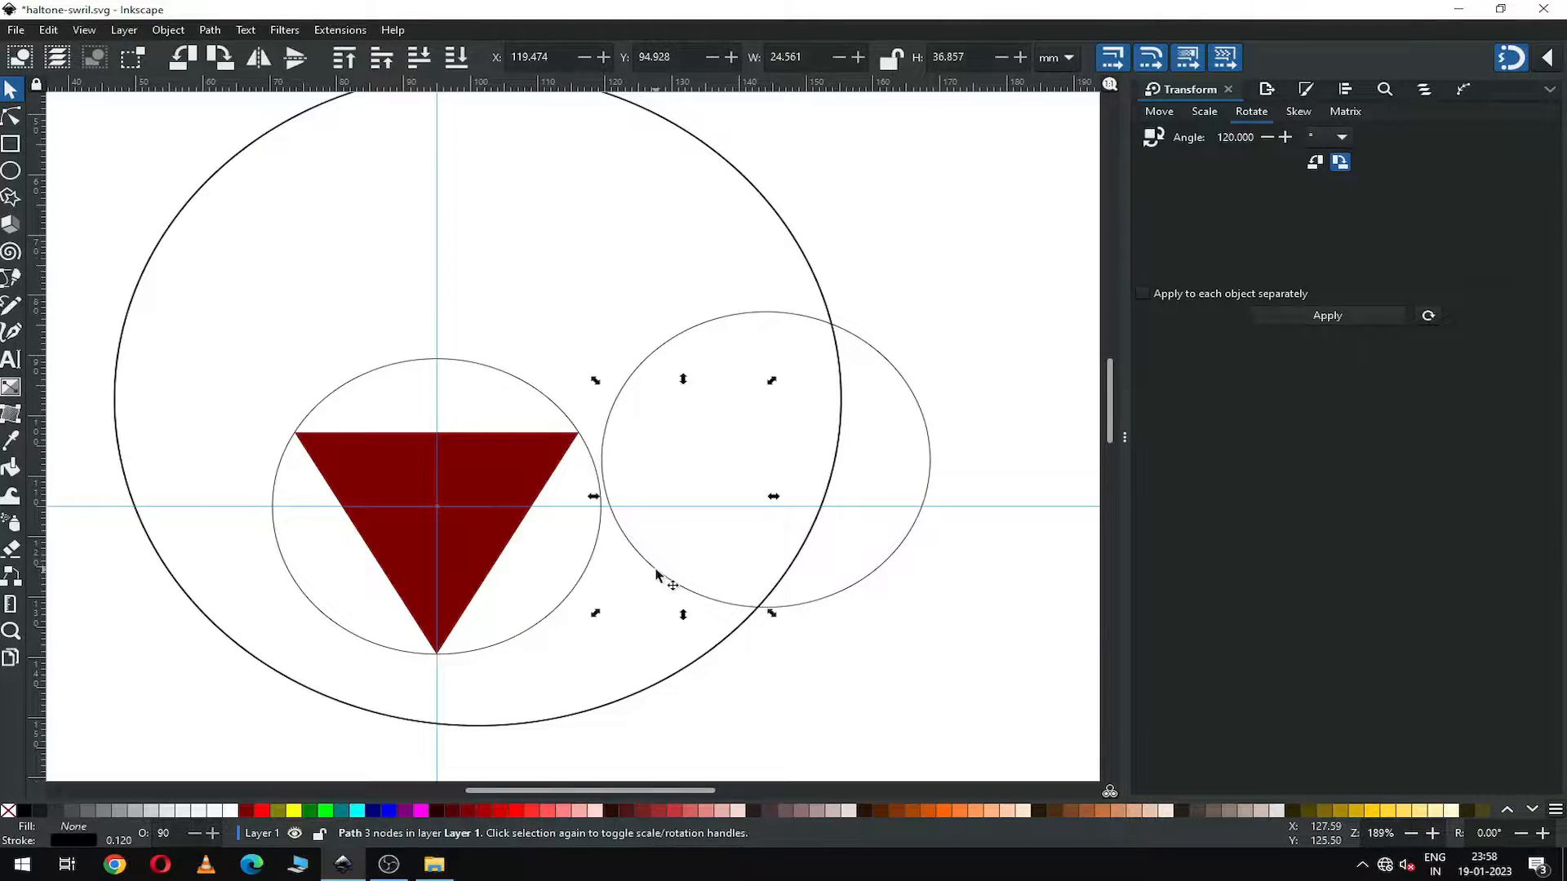
key("Delete")
key("ctrl+s")
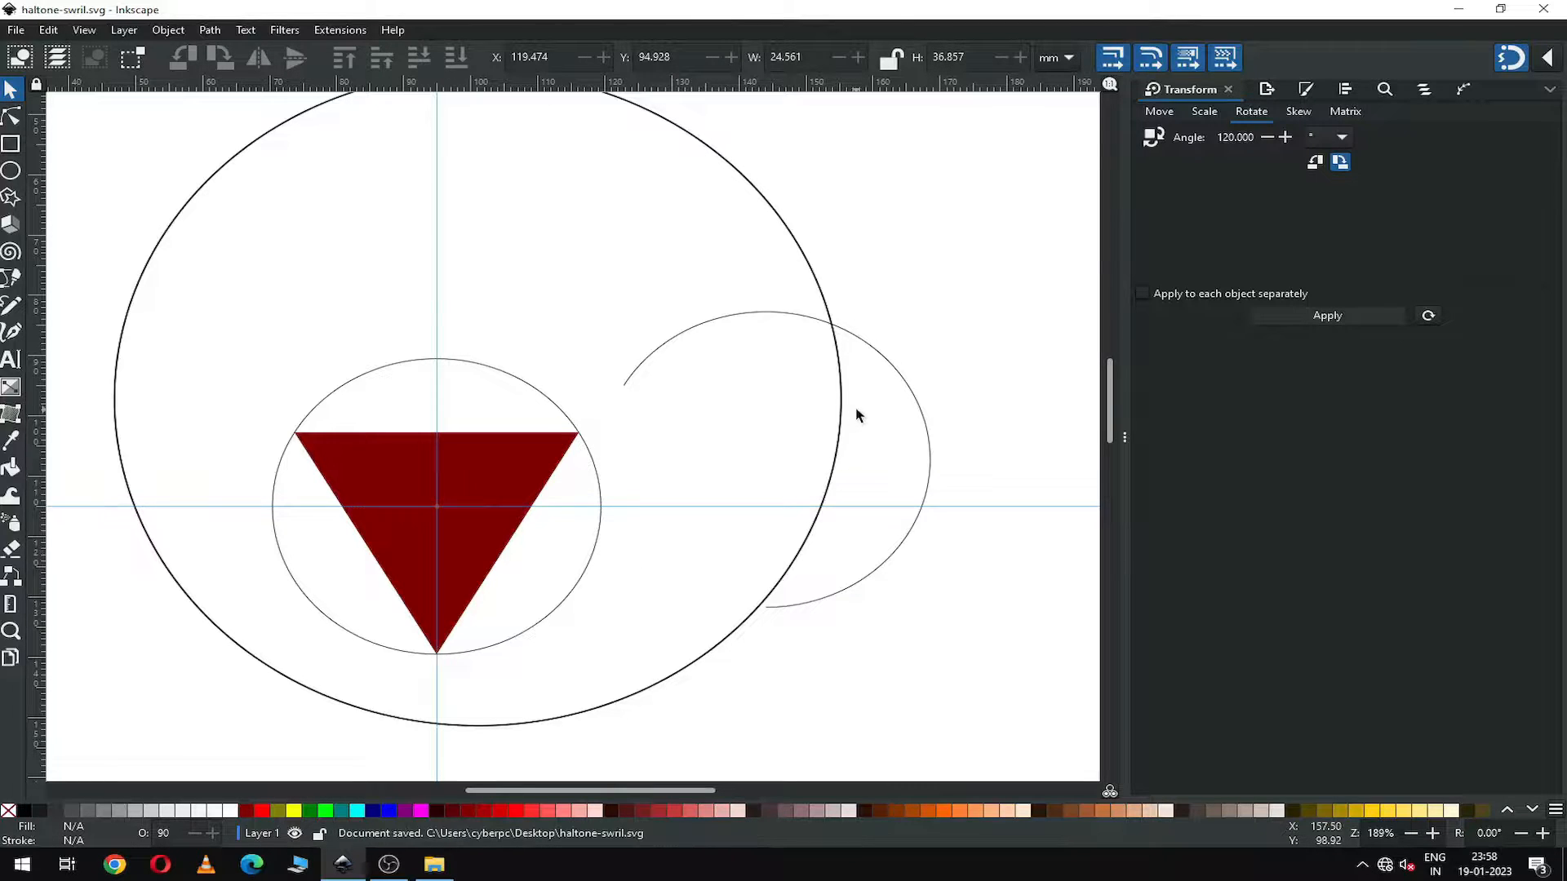
Move the remaining arc inside the large circle and scale it proportionally about its centre to about 78.5 × 84.1 mm.
left_click(921, 418)
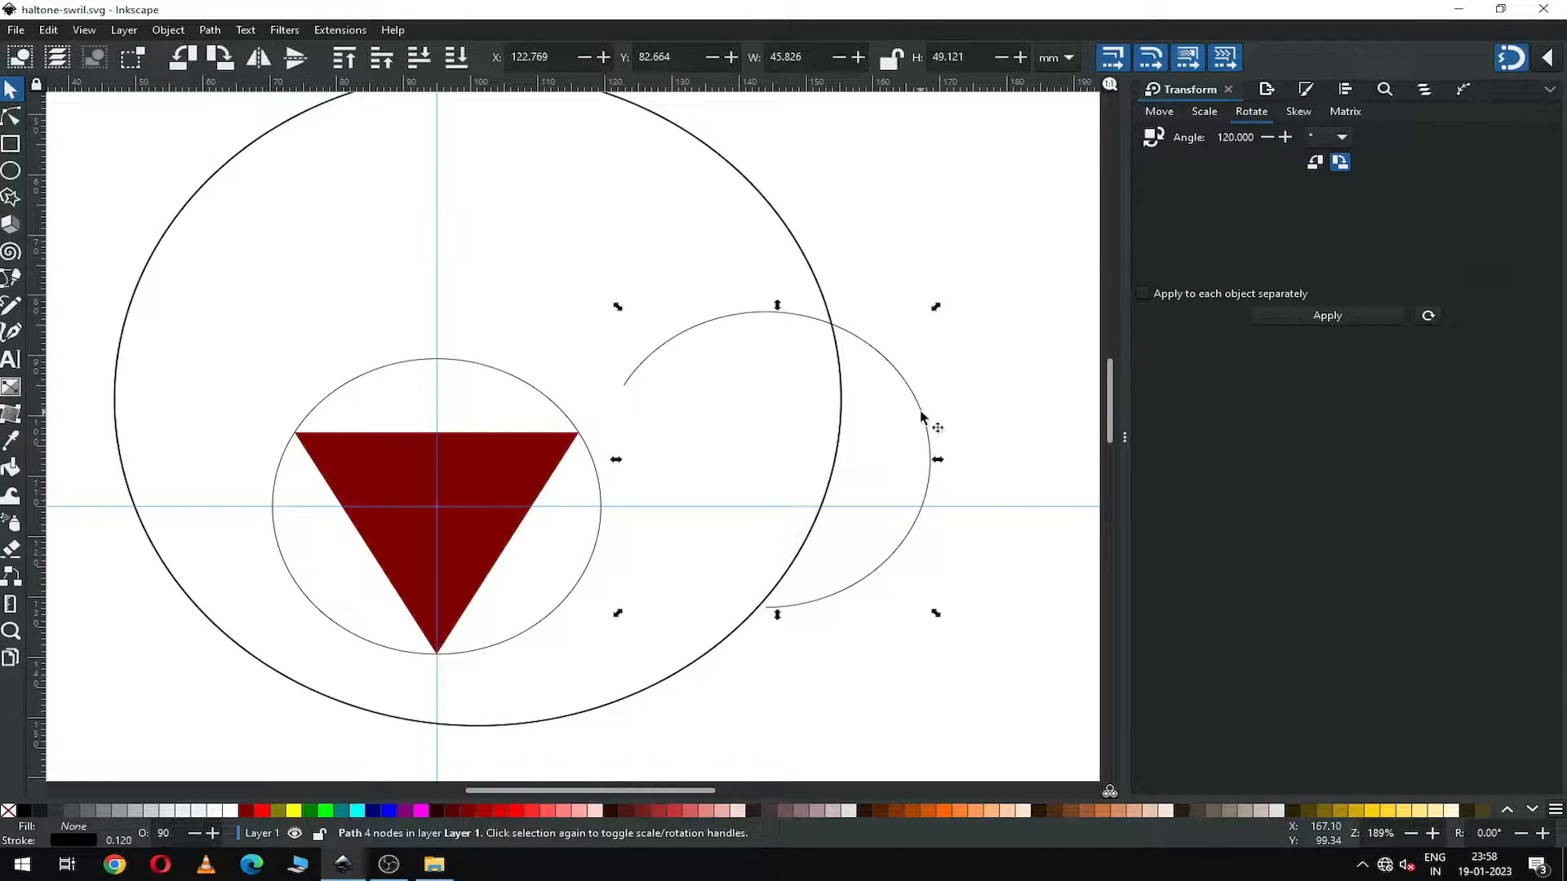
left_click_drag(921, 419, 722, 354)
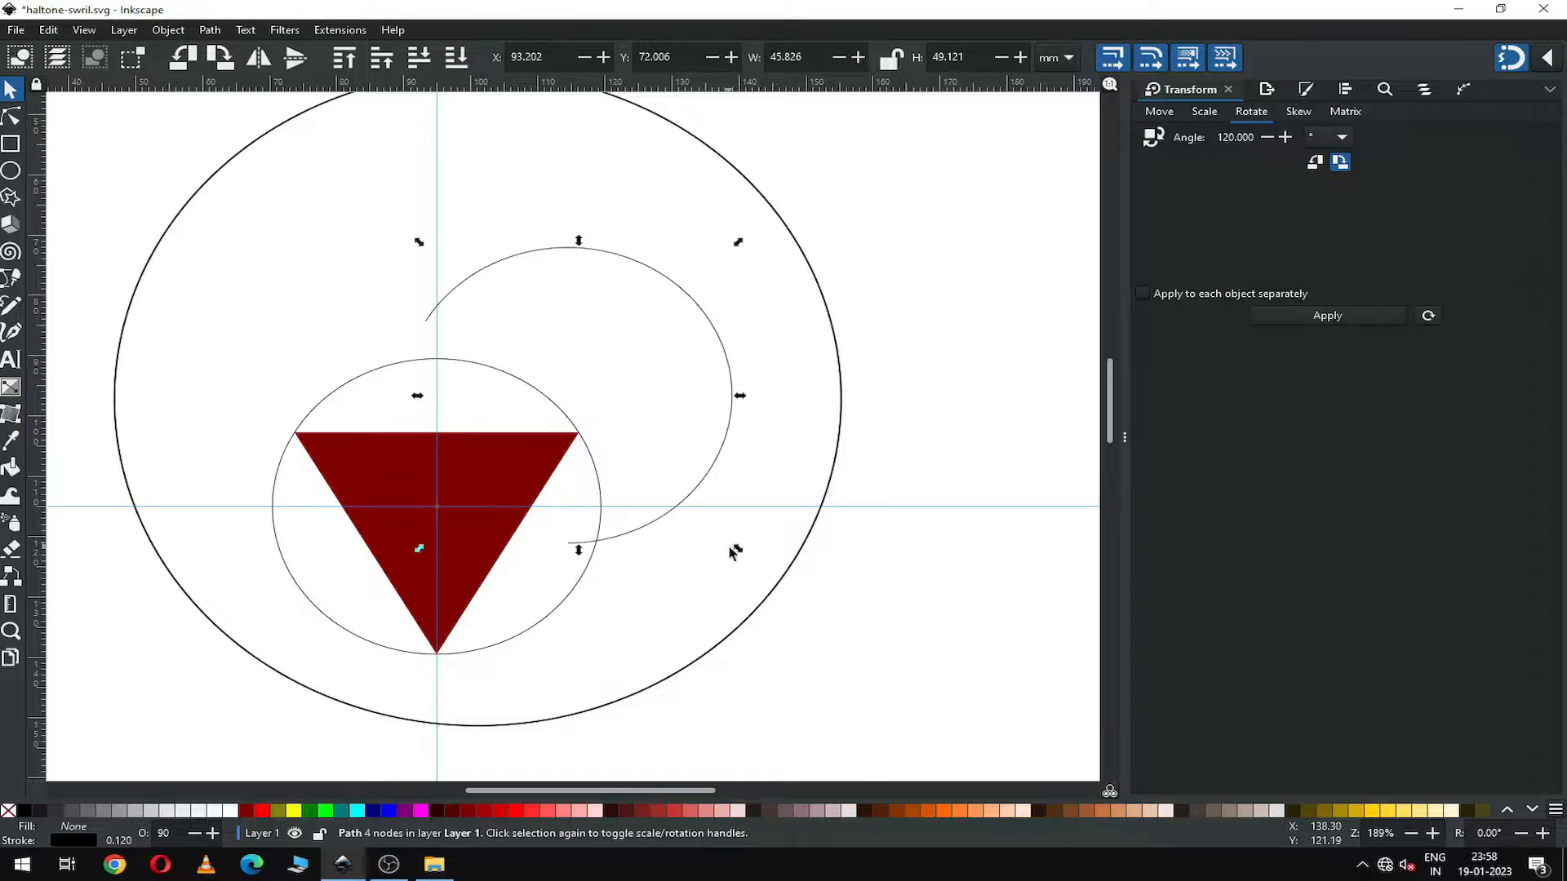
left_click_drag(740, 554, 899, 648)
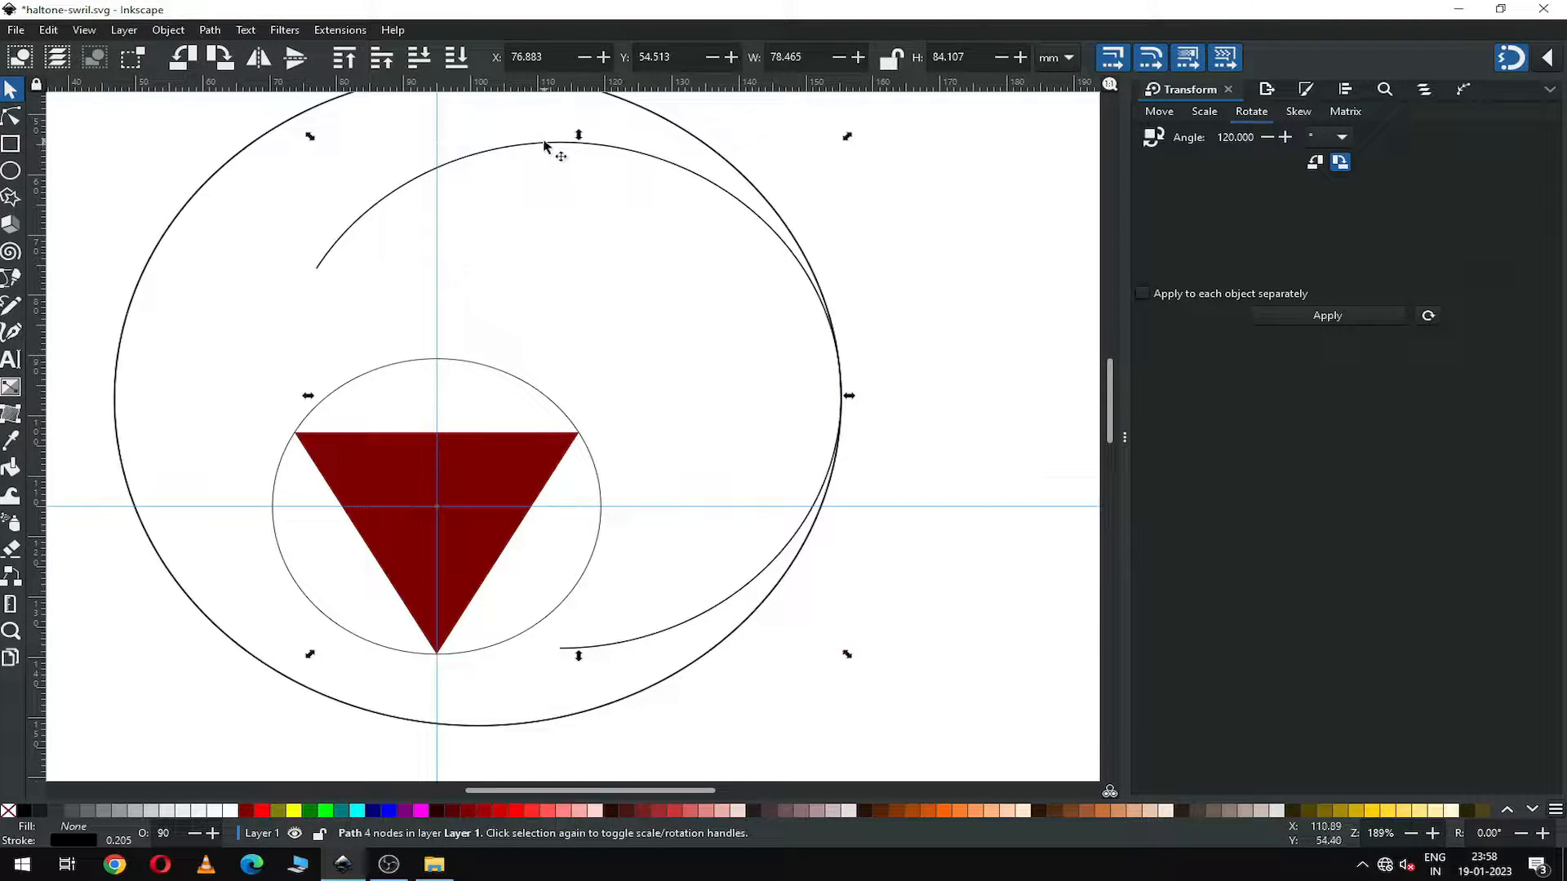
Move the enlarged arc so its open upper-left end meets the triangle's upper-left corner, and check the joint up close.
left_click_drag(553, 147, 525, 308)
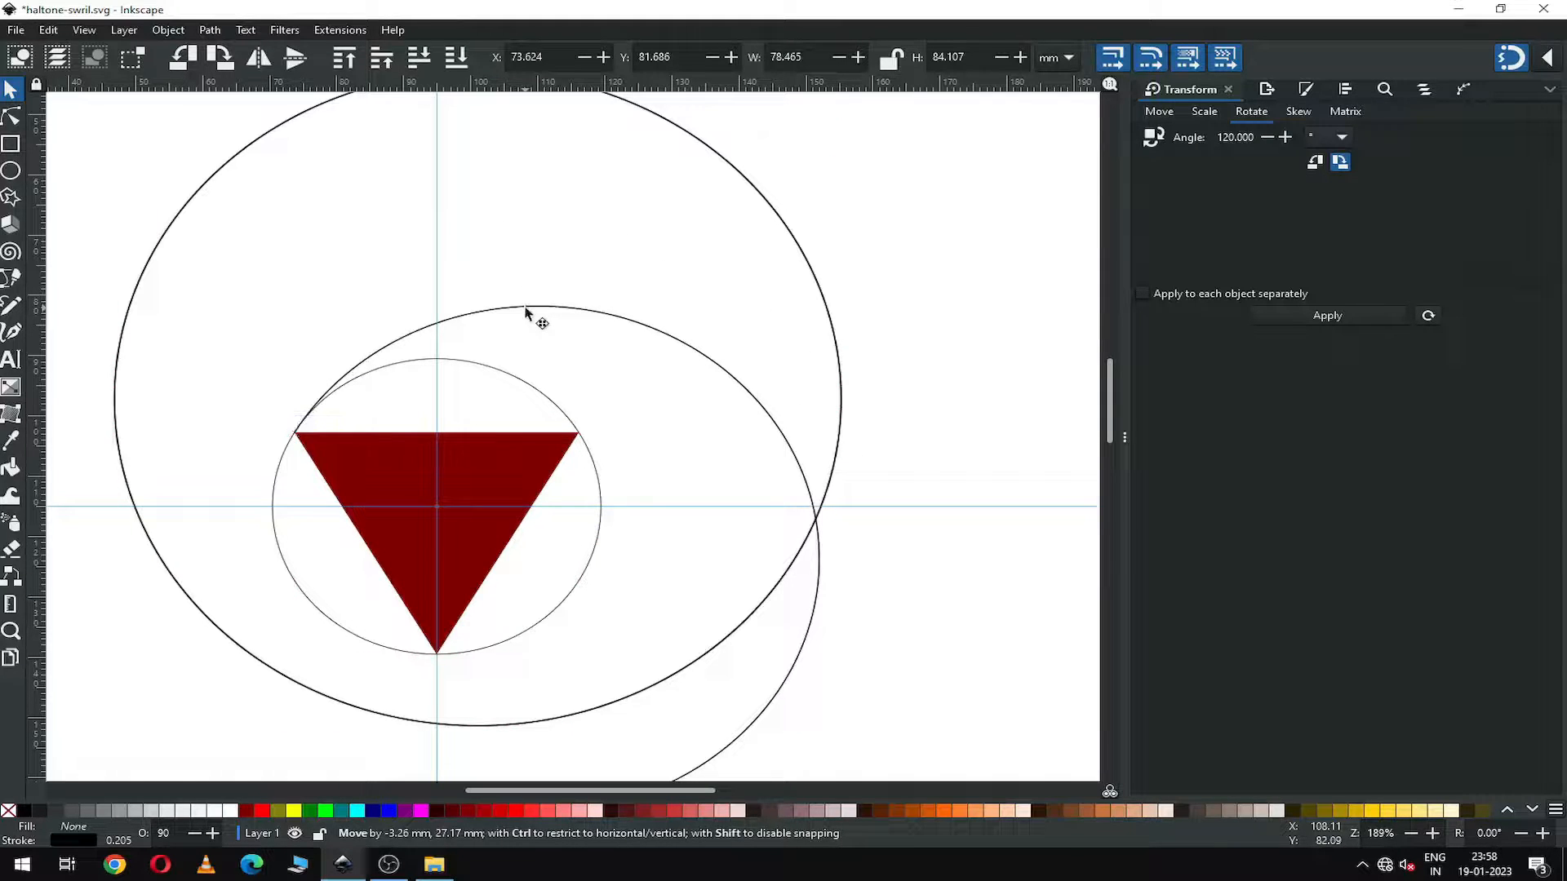
left_click_drag(525, 307, 525, 307)
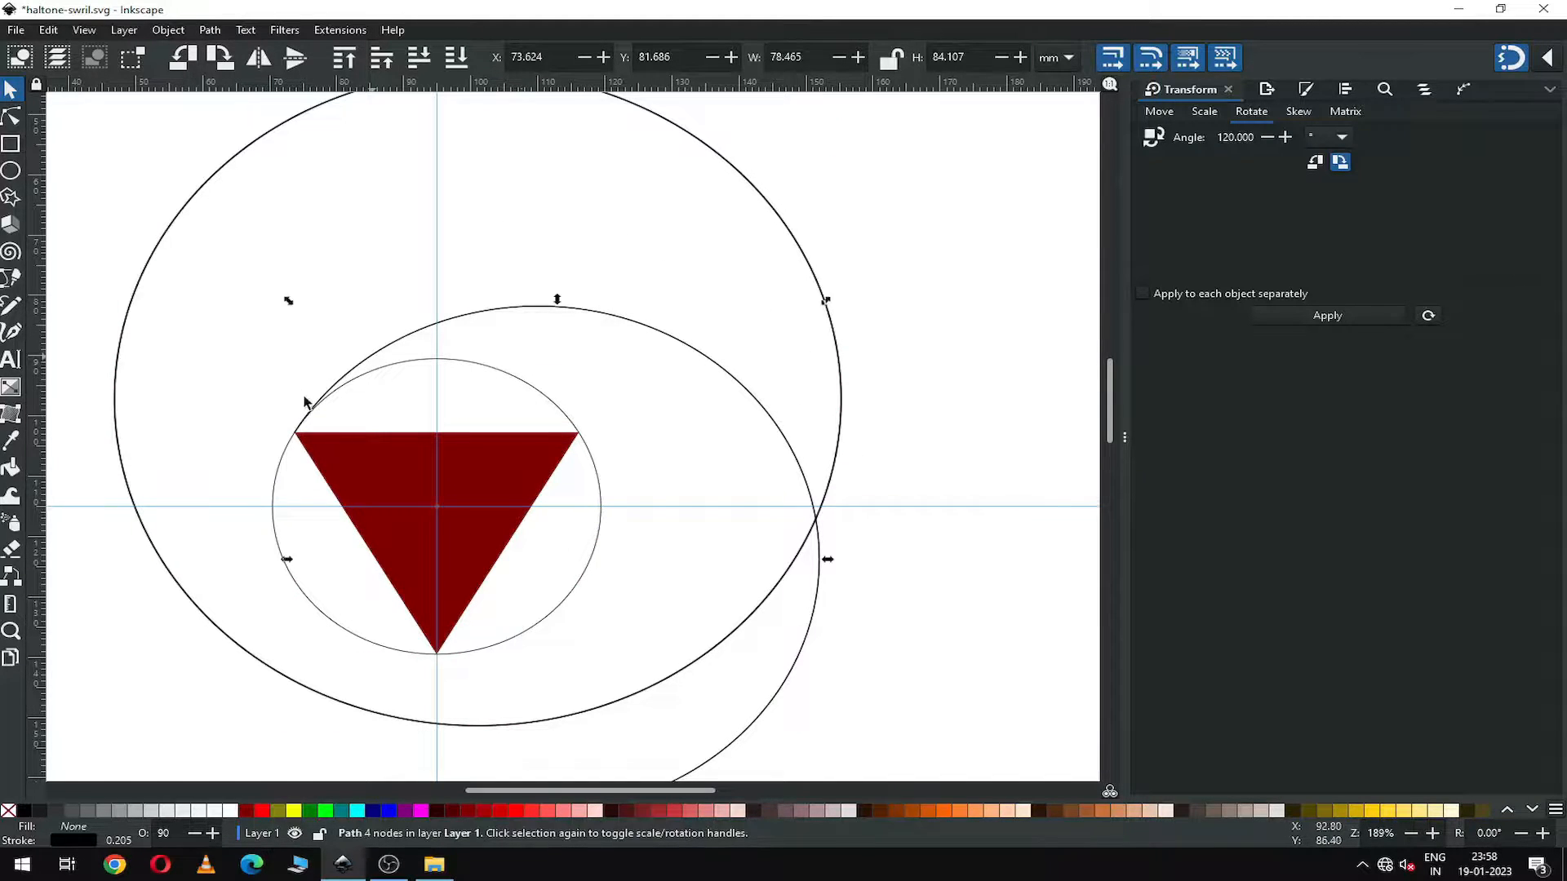
key("z")
left_click_drag(278, 414, 335, 463)
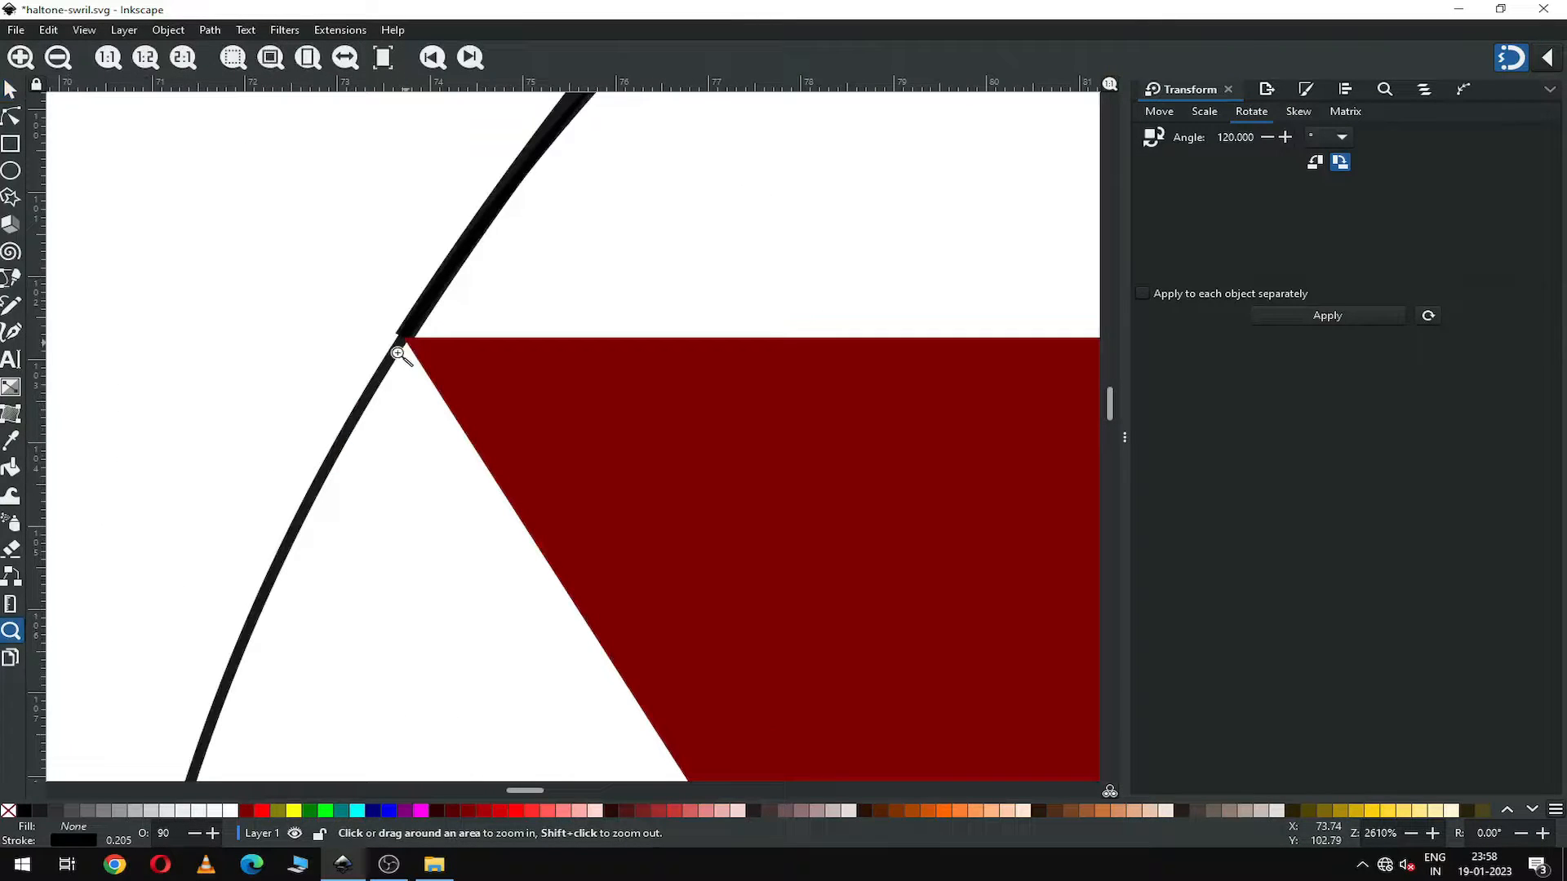
key("minus")
key("minus")
key("minus")
key("minus")
key("minus")
key("minus")
key("minus")
key("minus")
key("minus")
key("minus")
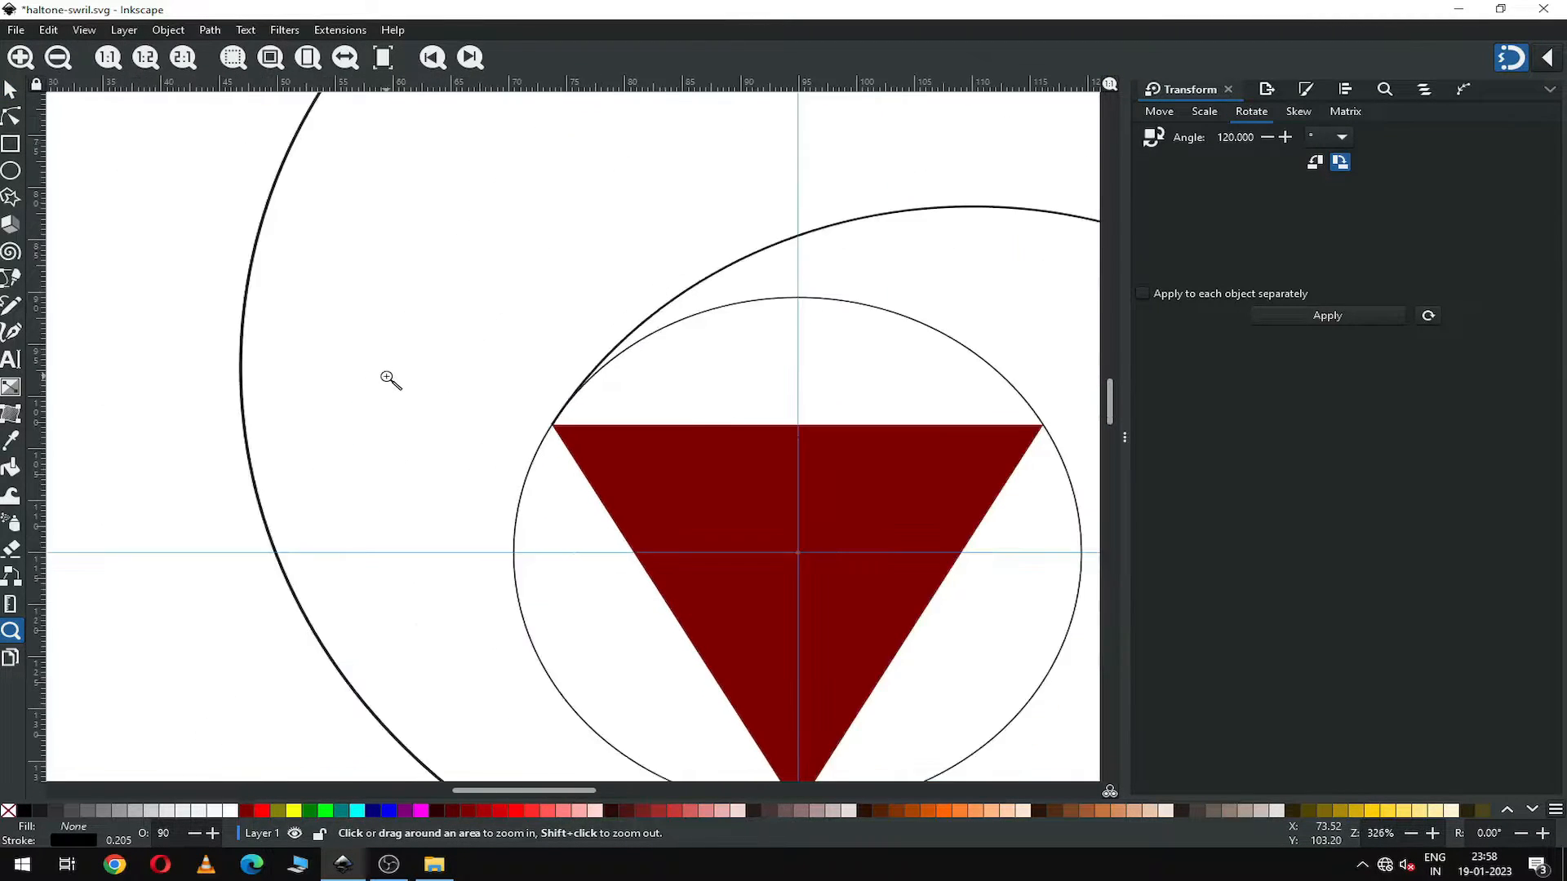
left_click_drag(485, 242, 864, 626)
left_click(9, 91)
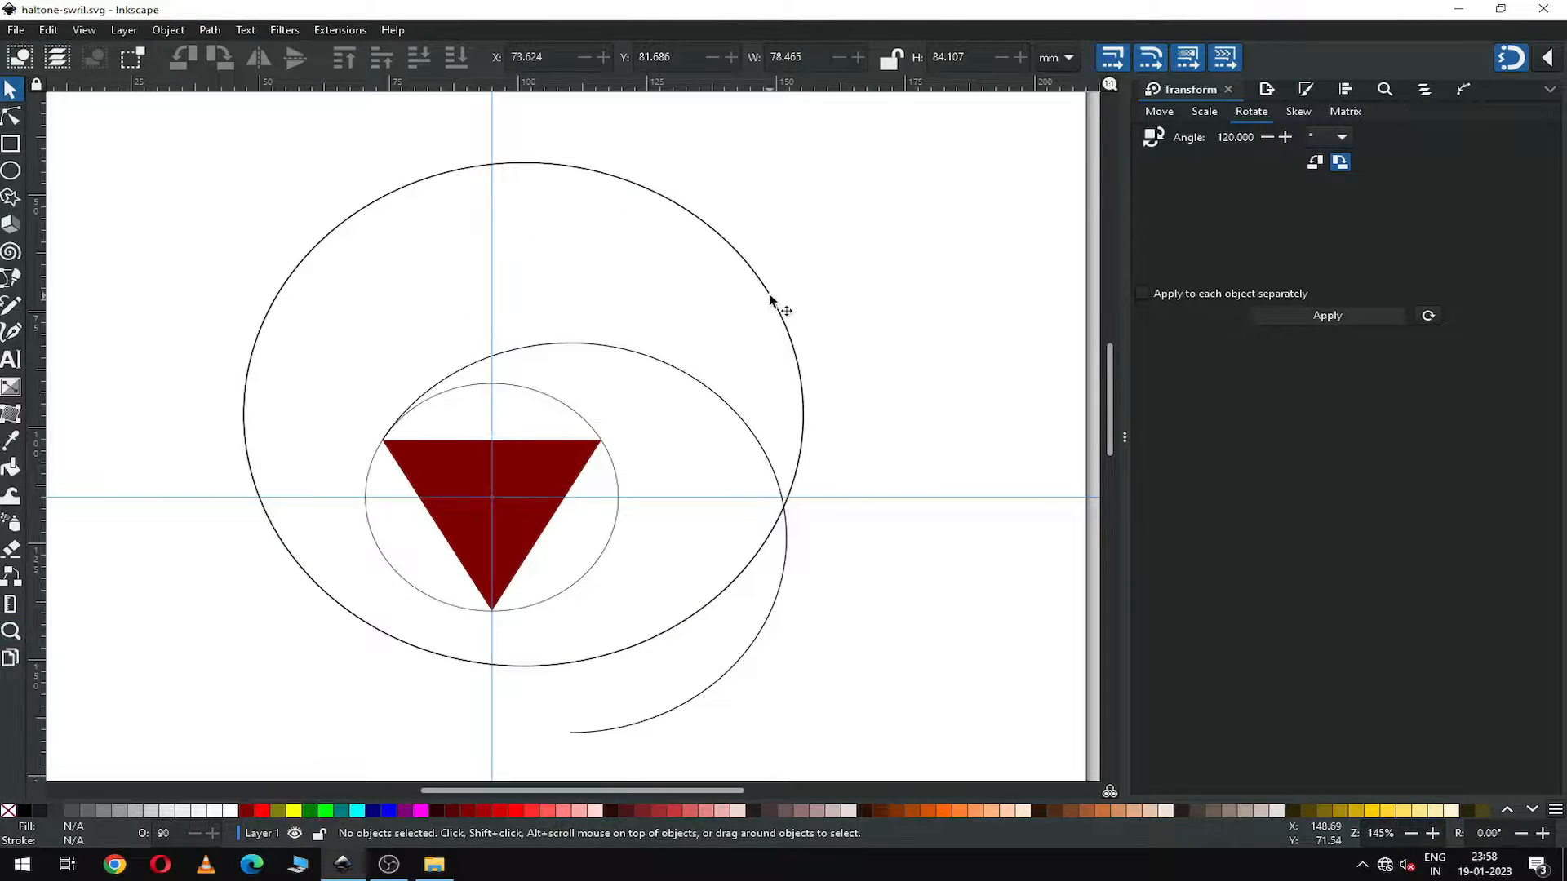
Fill the large circle with dark green.
left_click(772, 300)
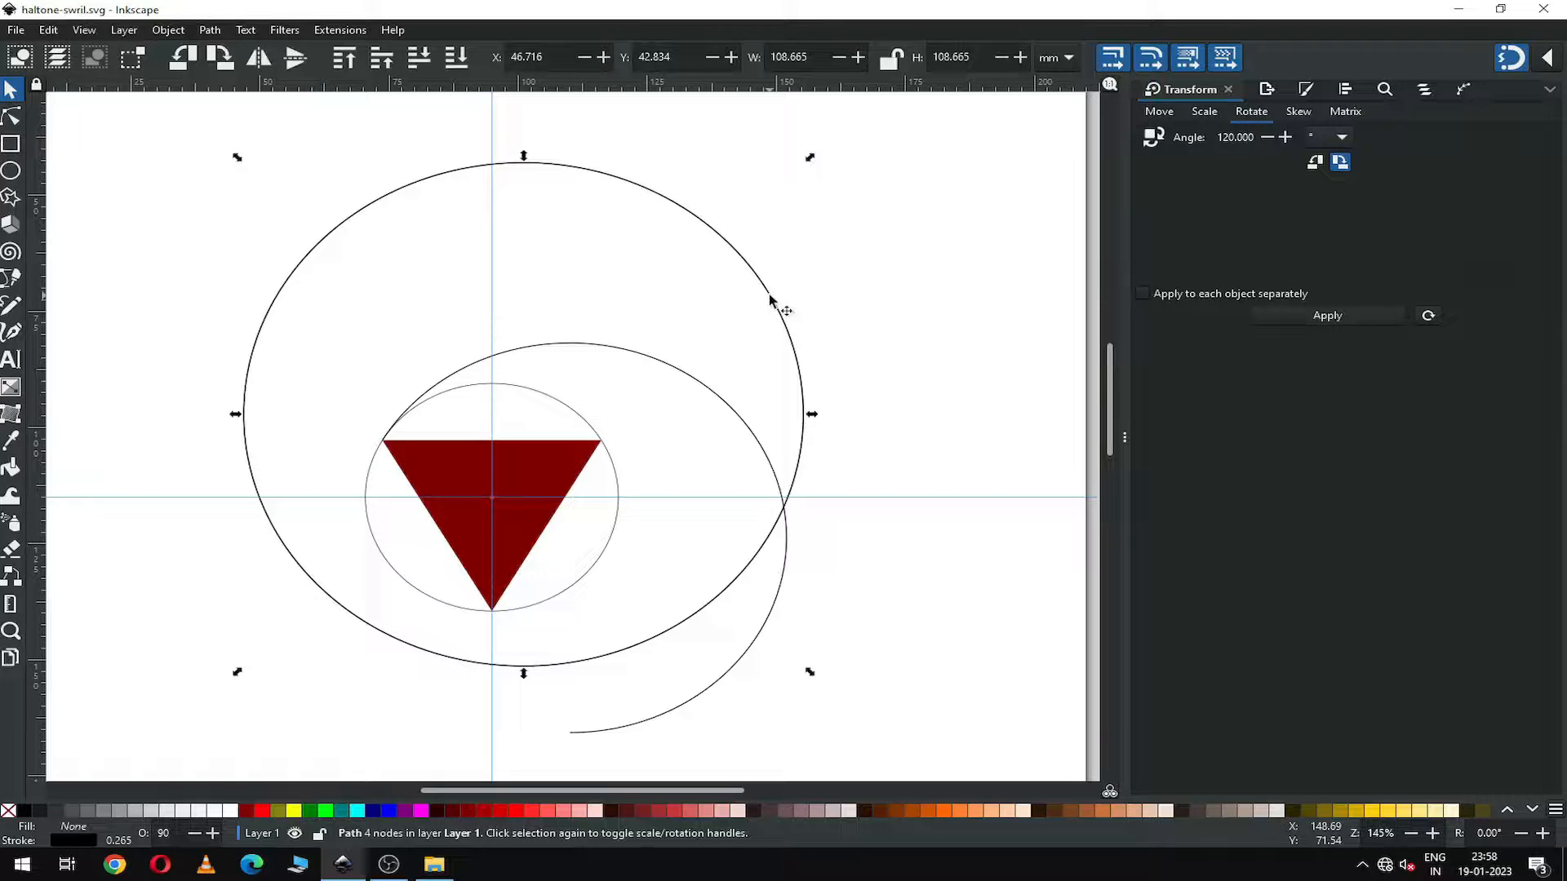
left_click(309, 811)
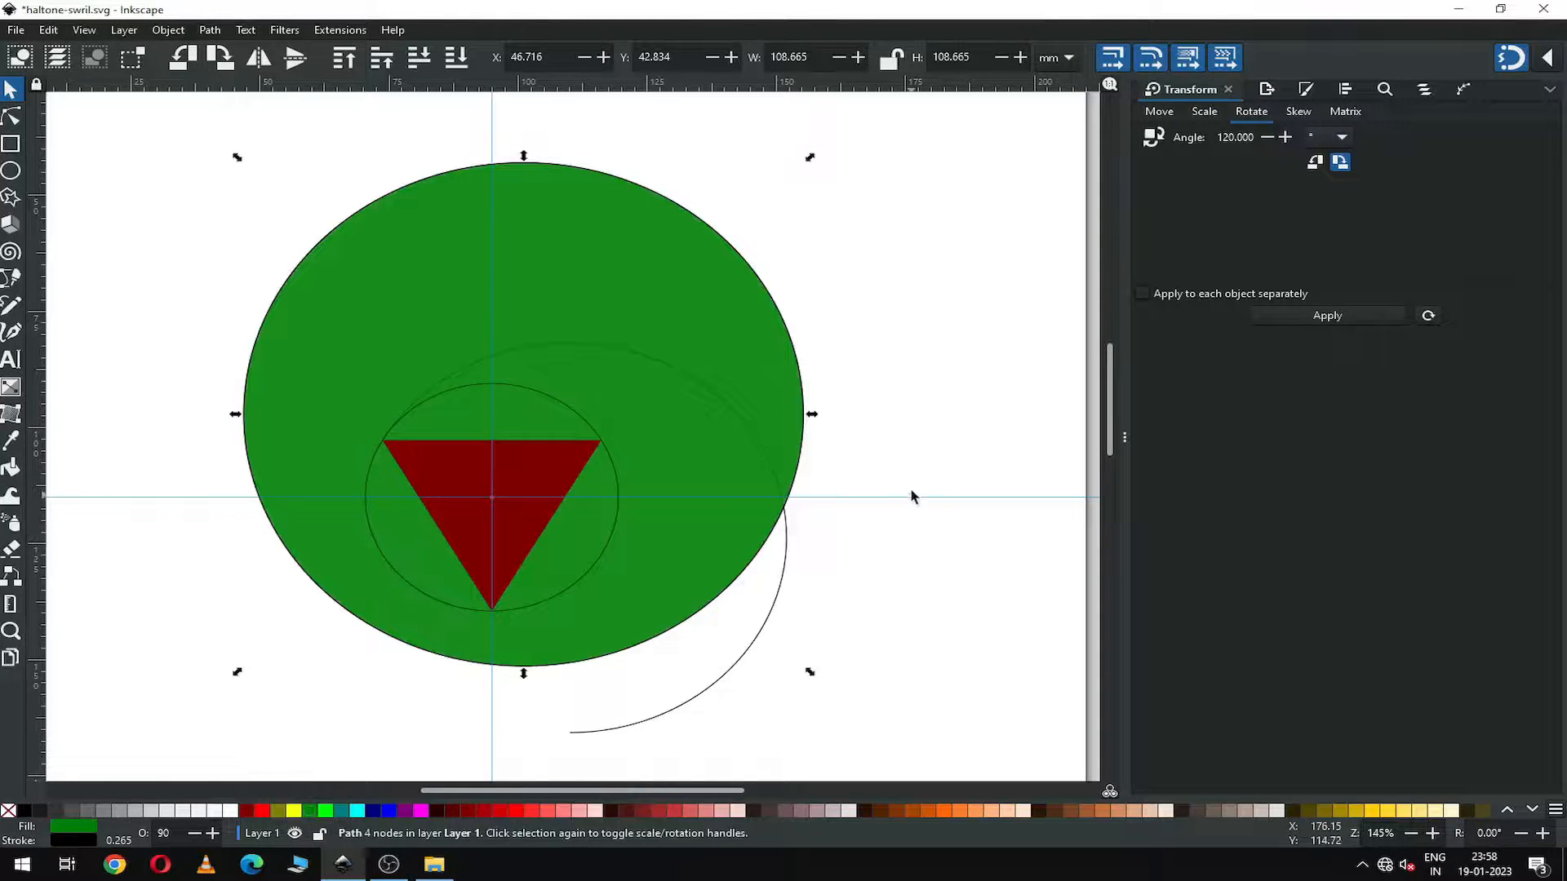
Duplicate the small circle around the triangle and fill the copy with olive.
left_click(911, 412)
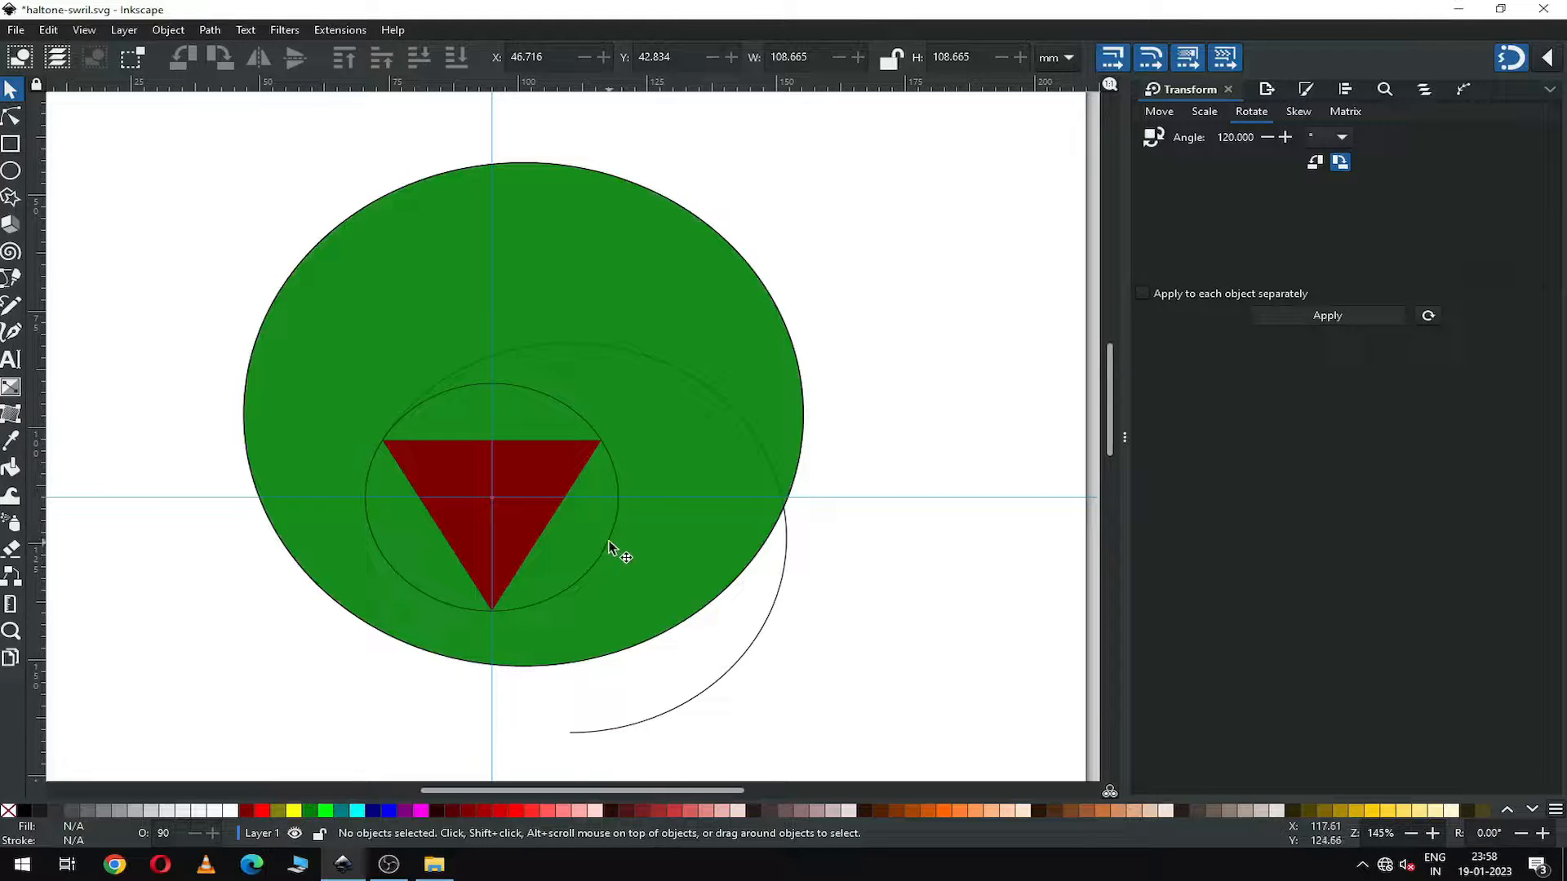
left_click(610, 548)
right_click(612, 550)
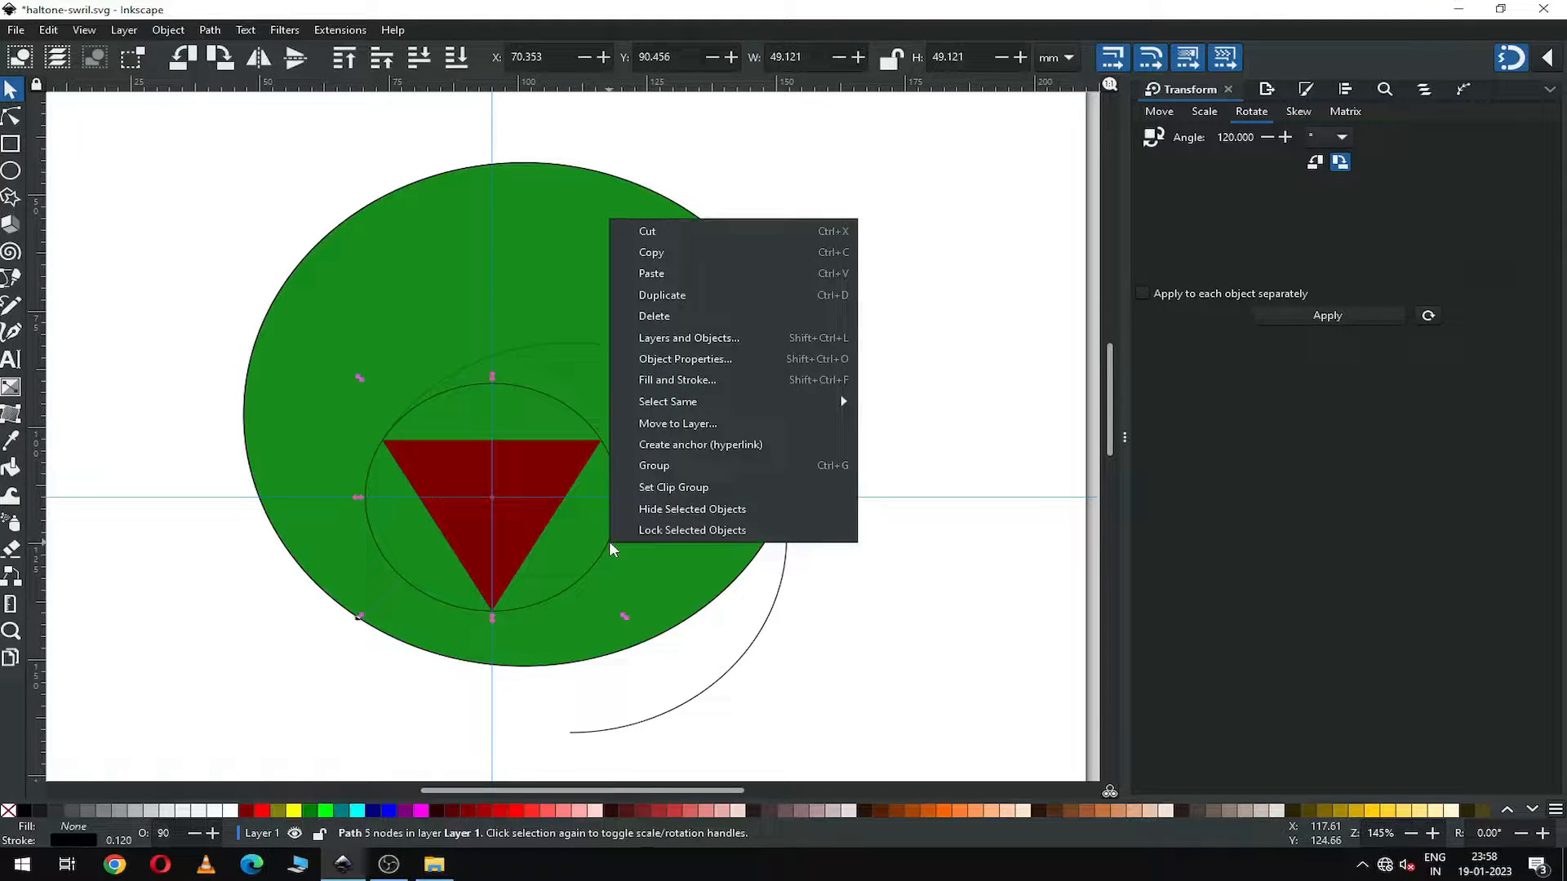
left_click(671, 300)
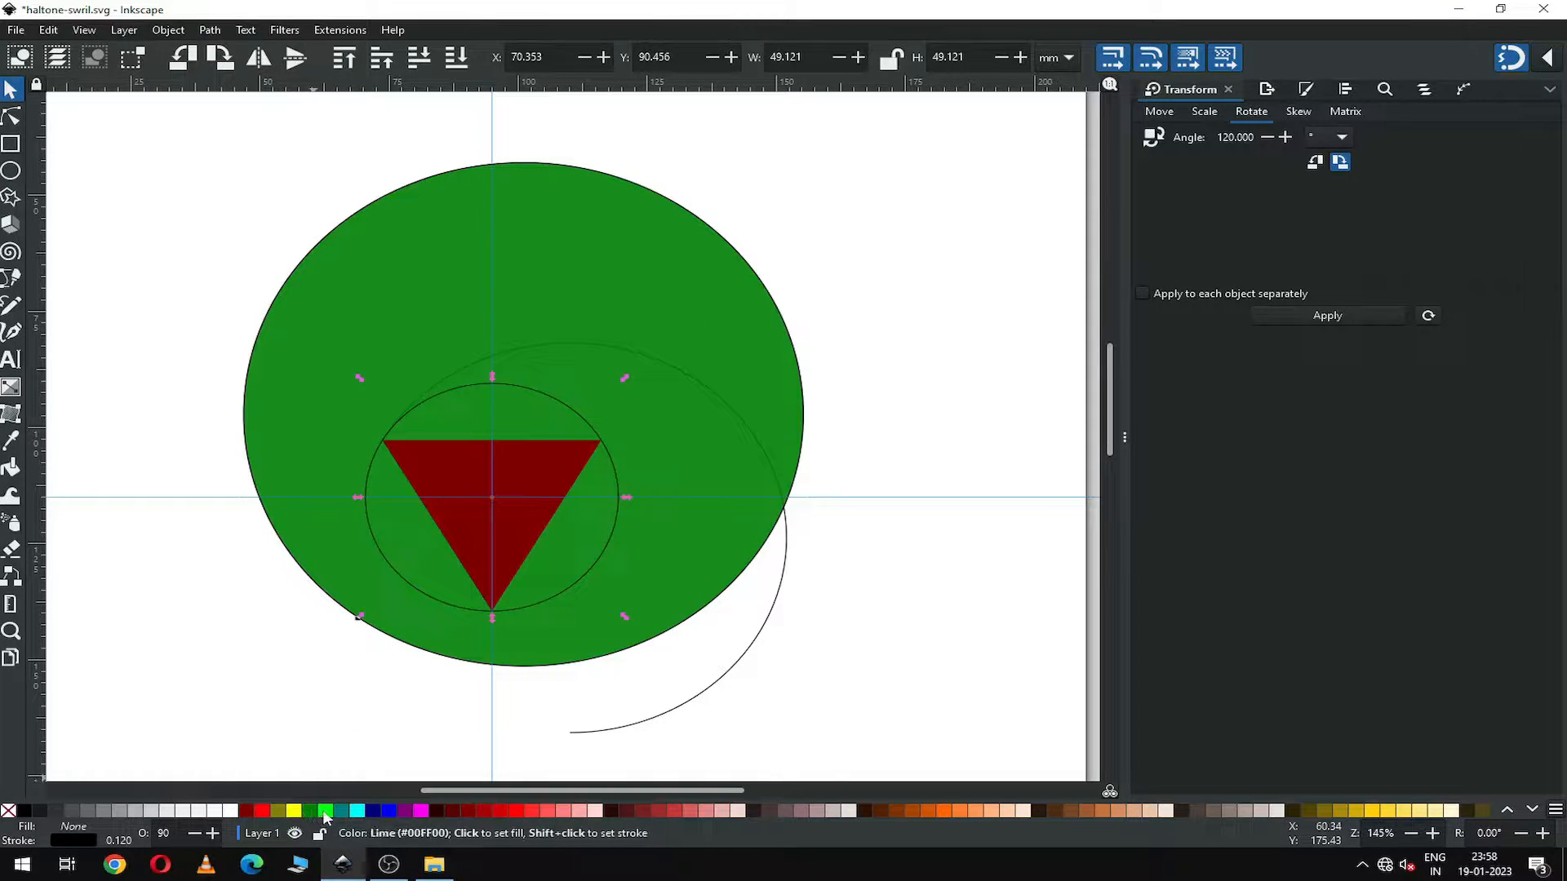
left_click(279, 811)
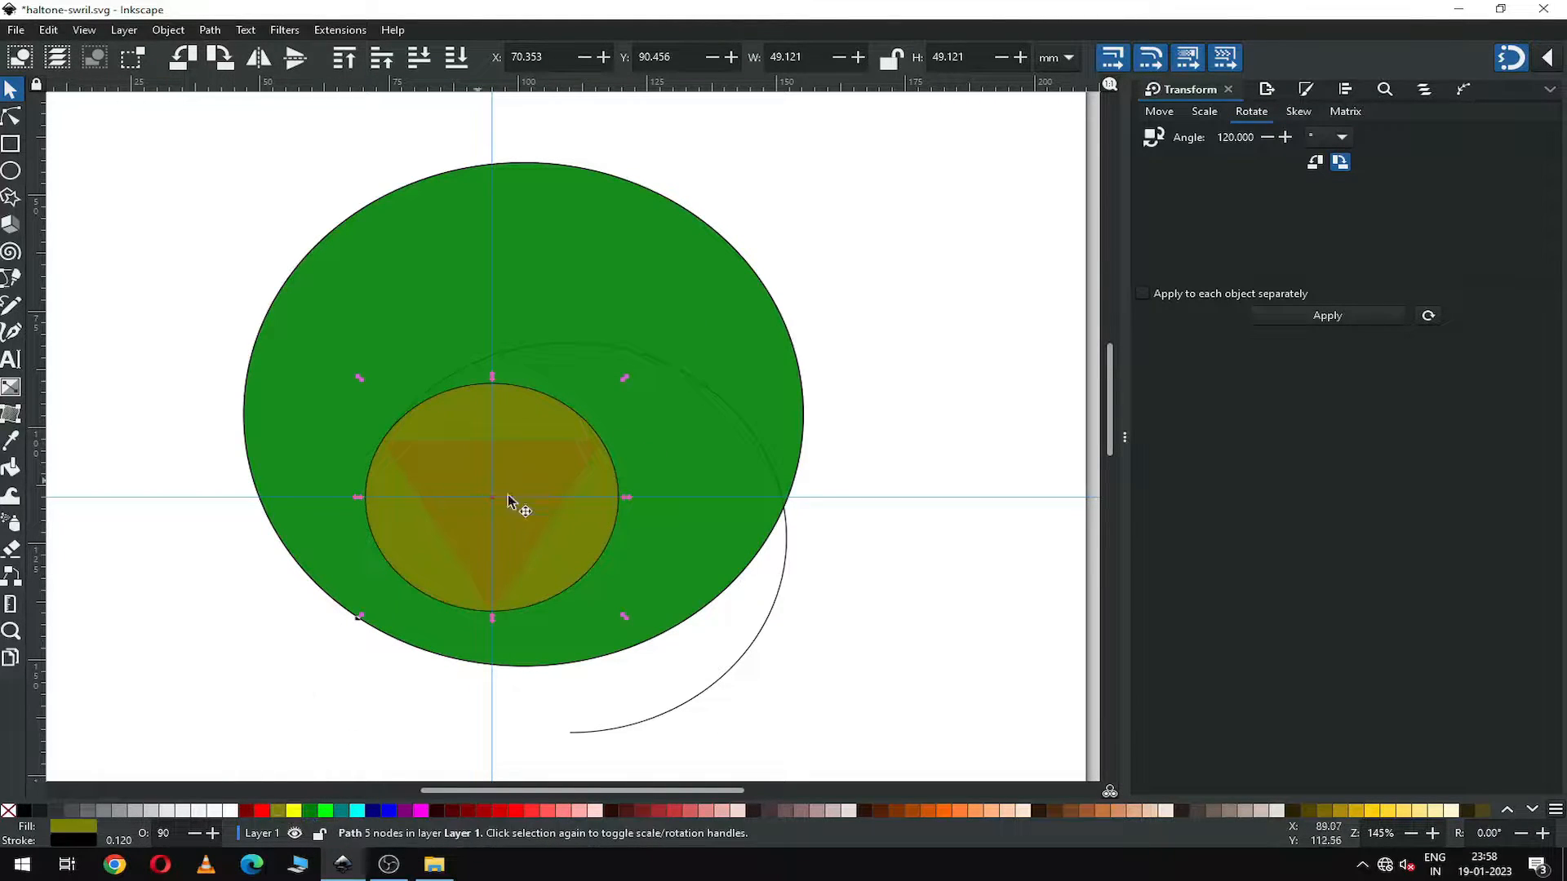
Subtract the olive circle from the large green circle with a Difference operation.
left_click(622, 262, "shift")
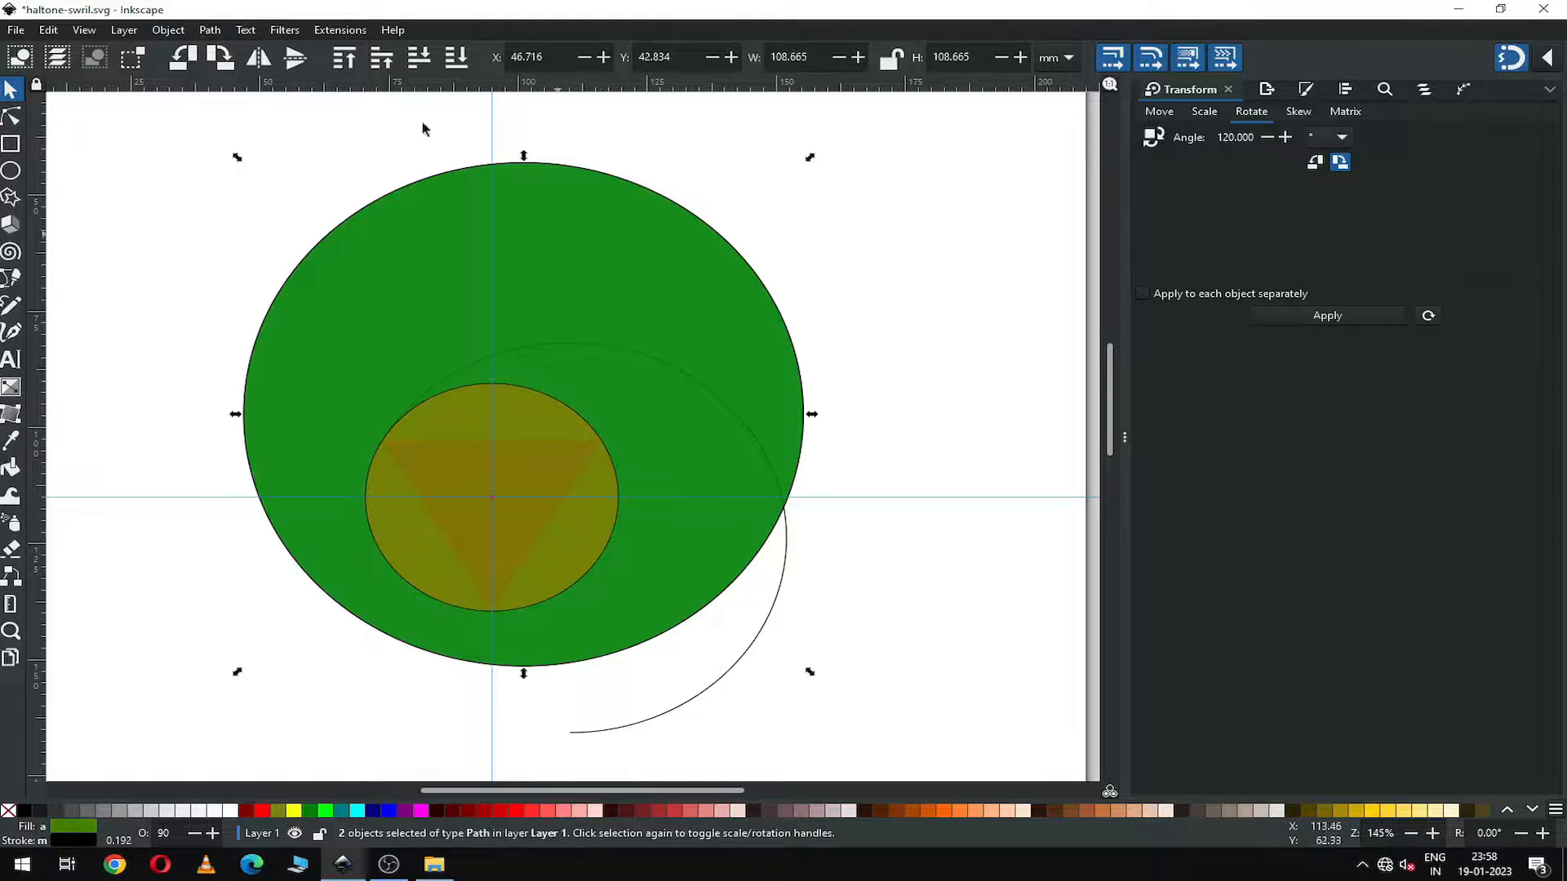
left_click(210, 30)
left_click(252, 137)
left_click(865, 269)
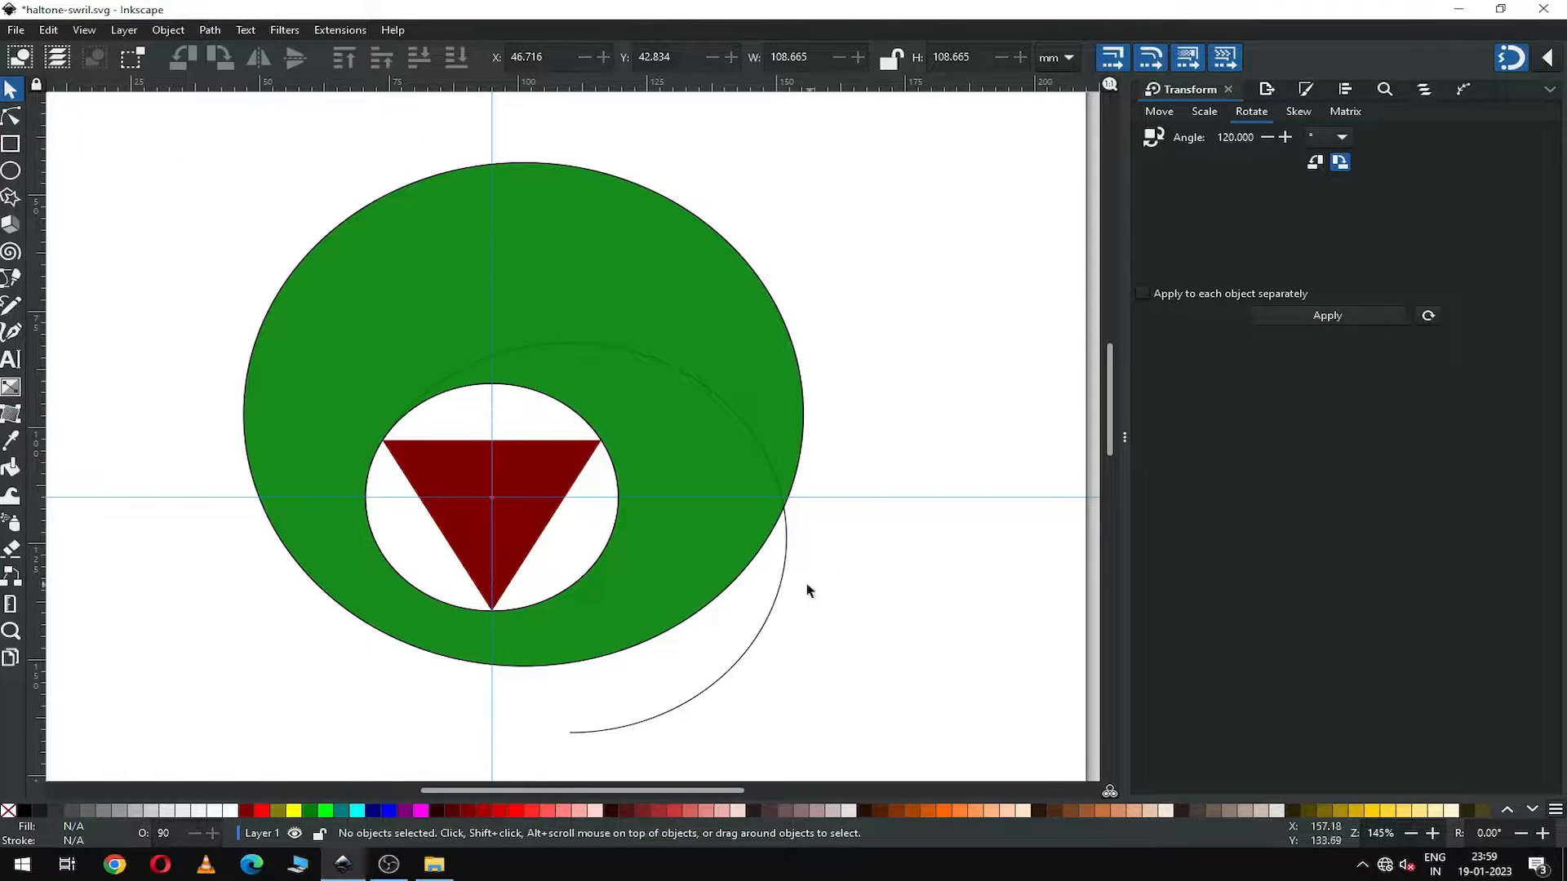
Close the enlarged arc with a straight line from the triangle's upper-left corner to the arc's lower end.
left_click(788, 532)
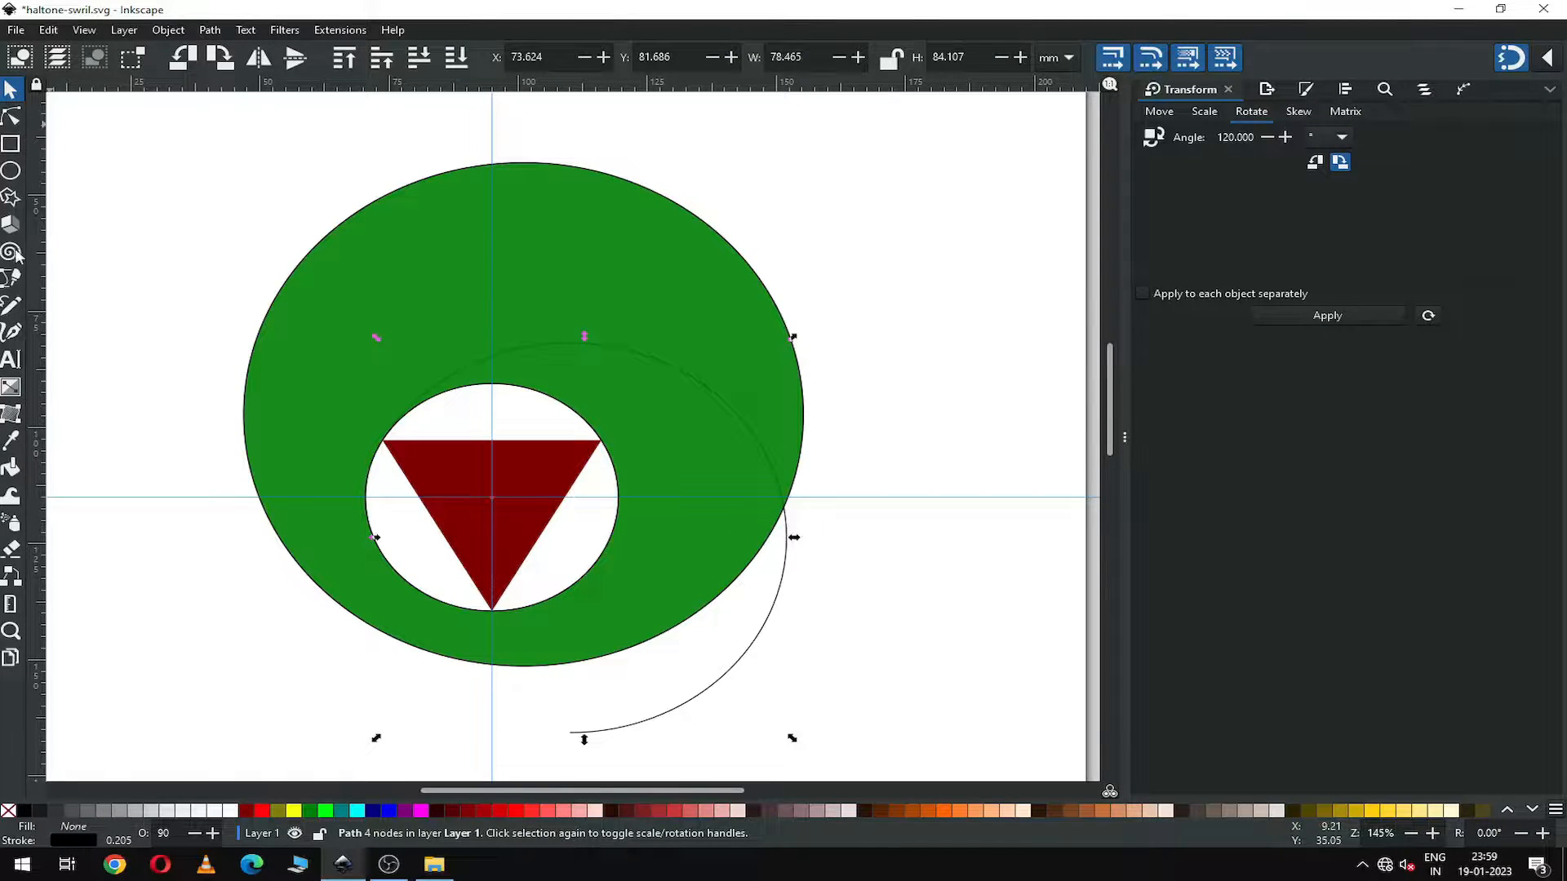
left_click(11, 307)
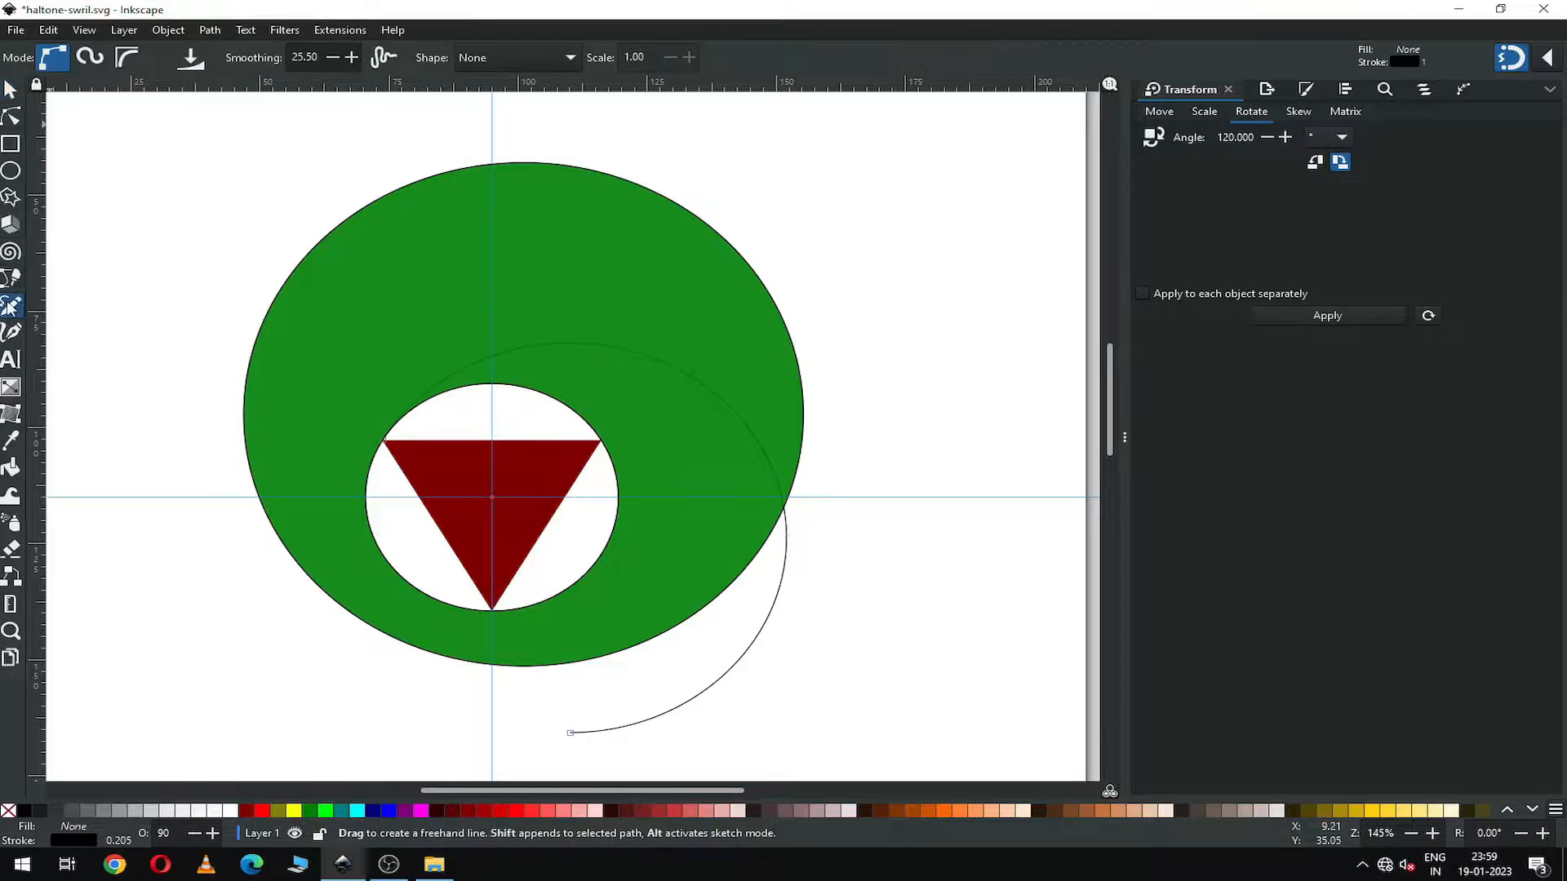
left_click(383, 442)
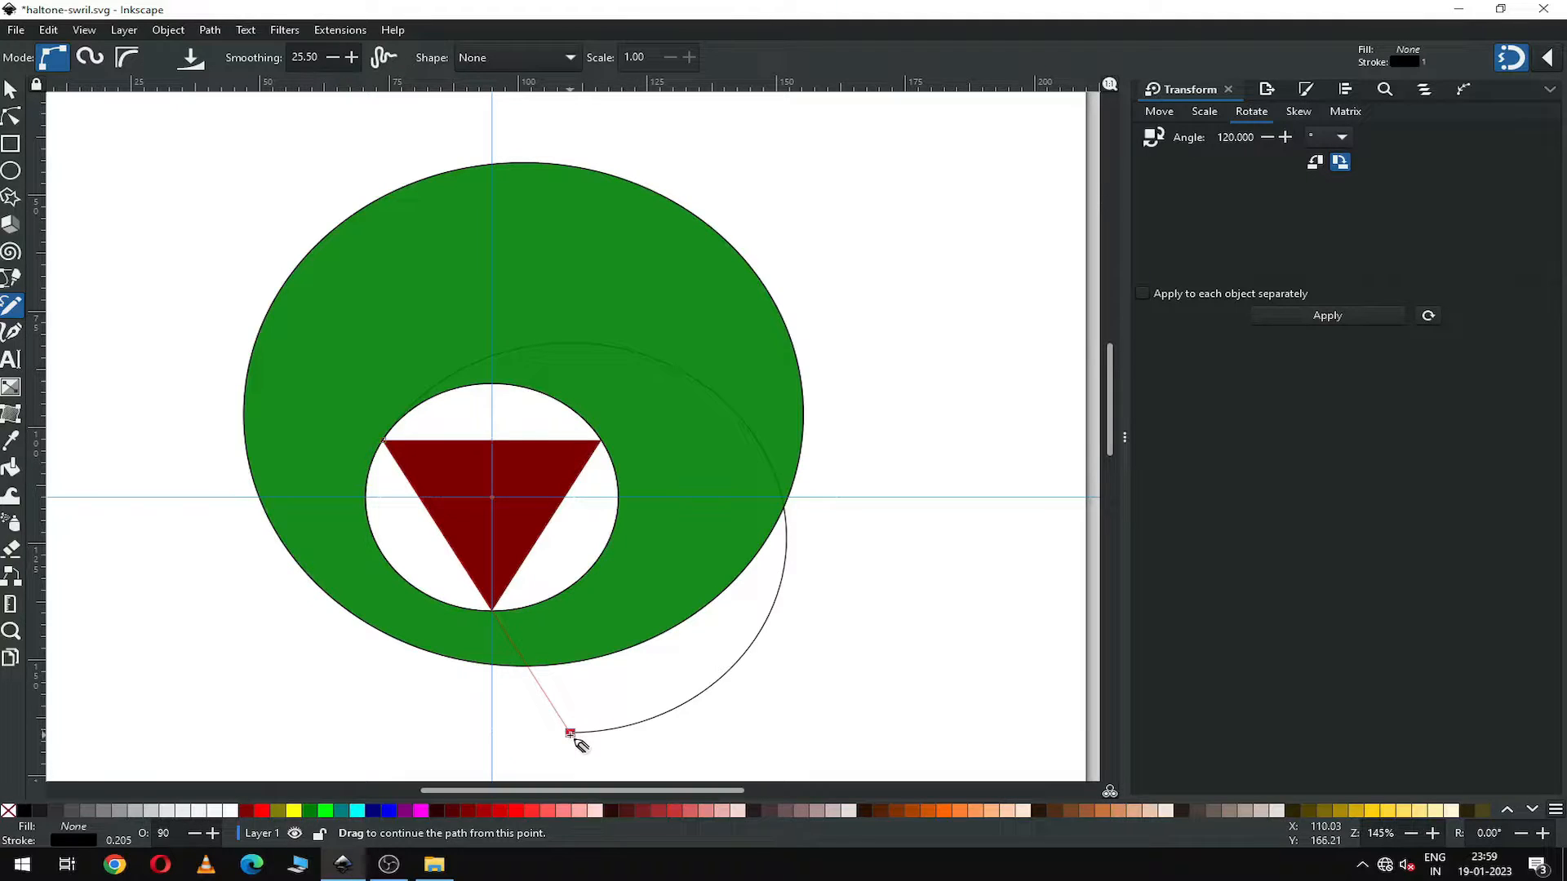
left_click(569, 732)
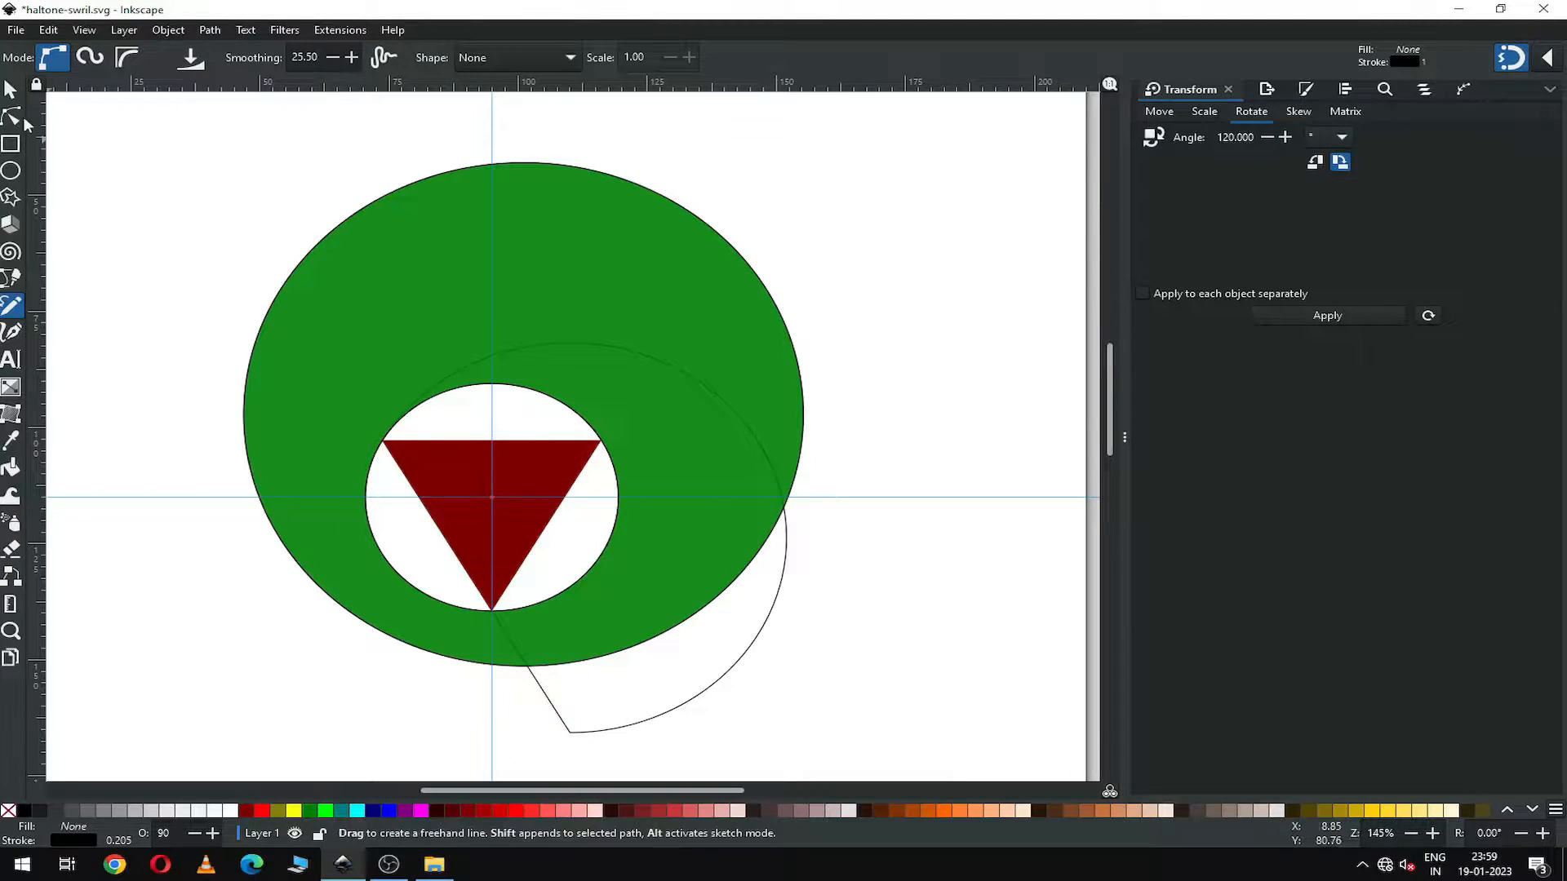
key("s")
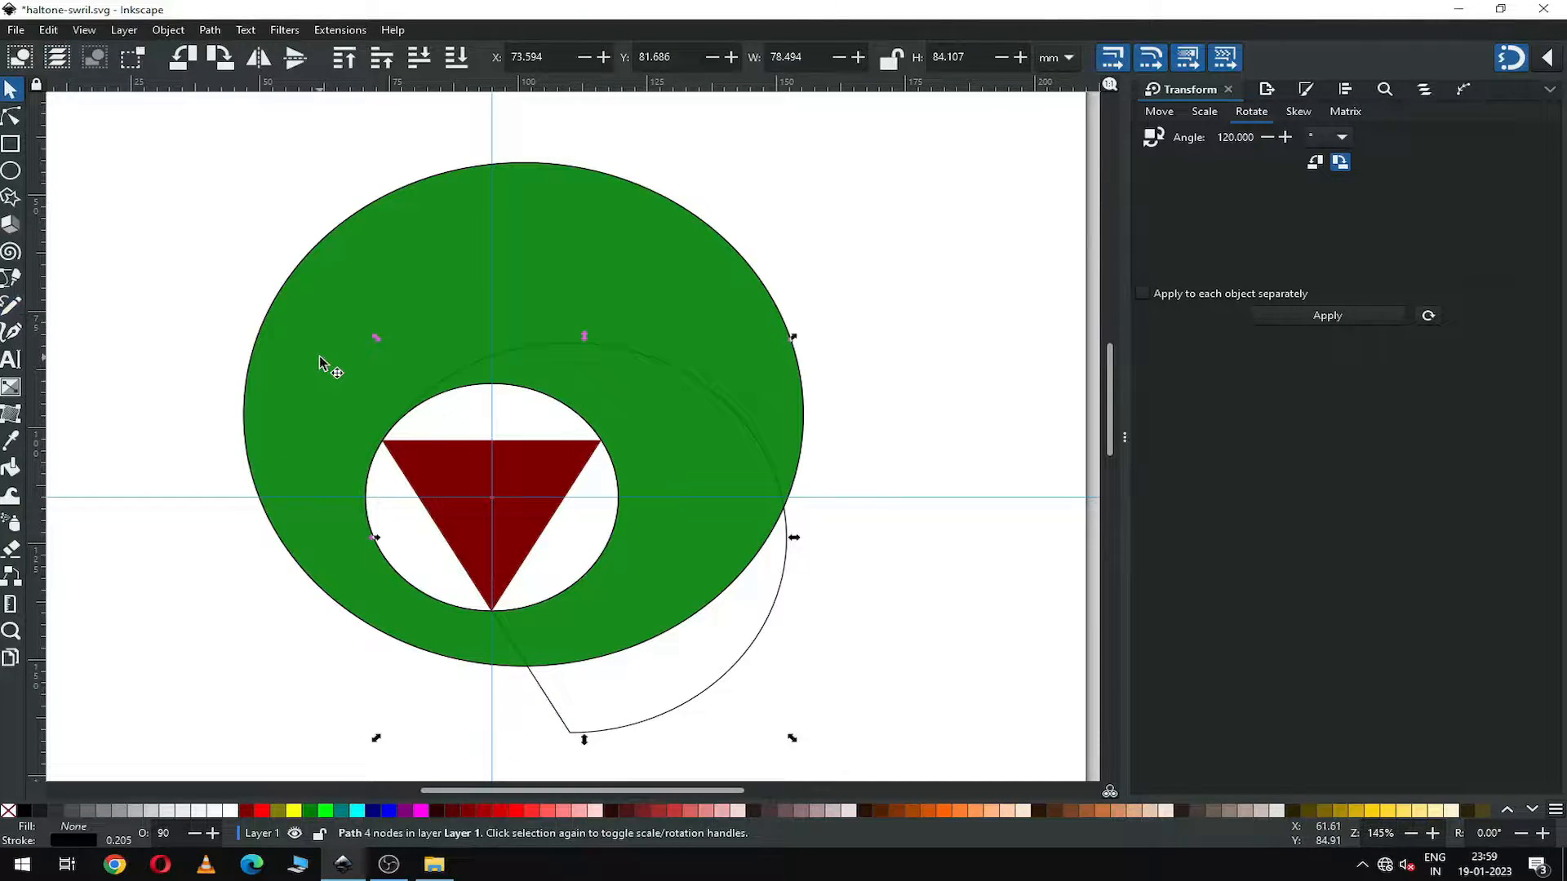
Fill the closed arc shape with dark red, raise it to the top and remove its stroke.
left_click(482, 808)
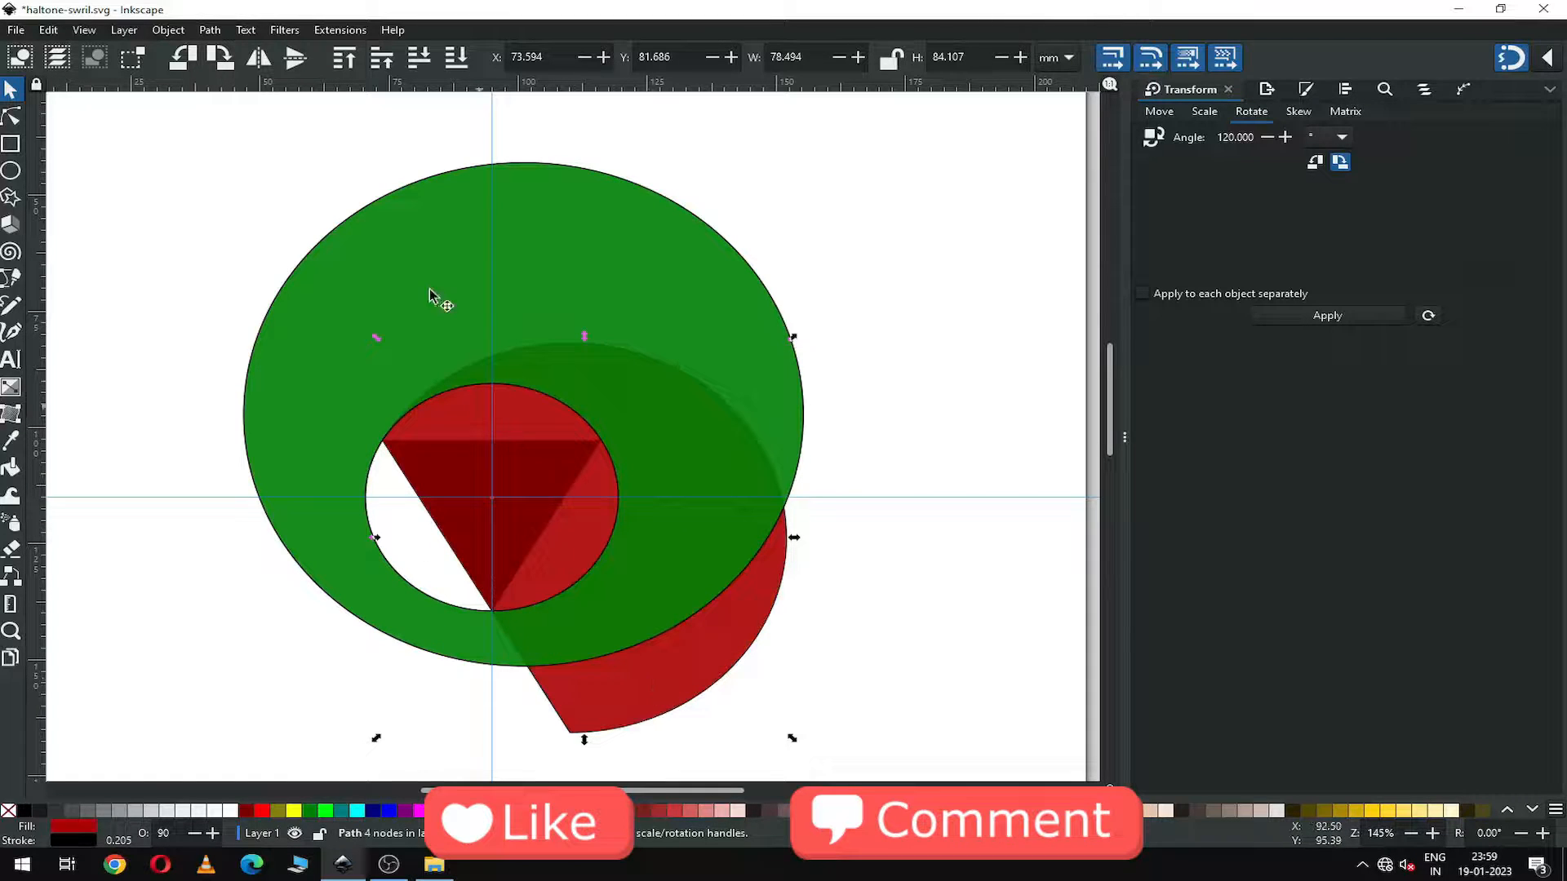
left_click(166, 31)
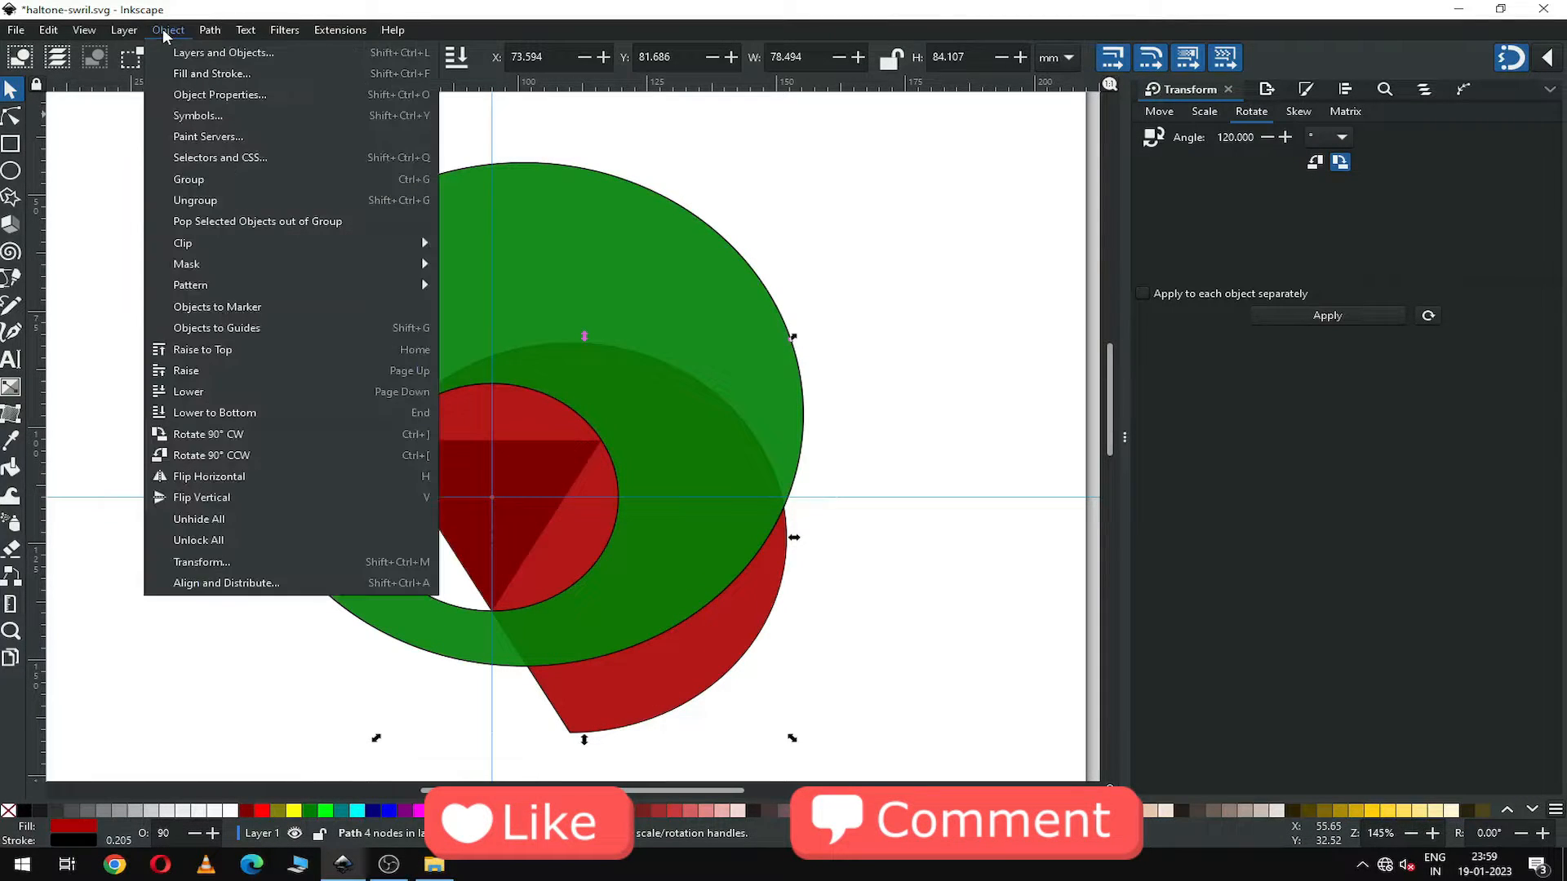
left_click(227, 355)
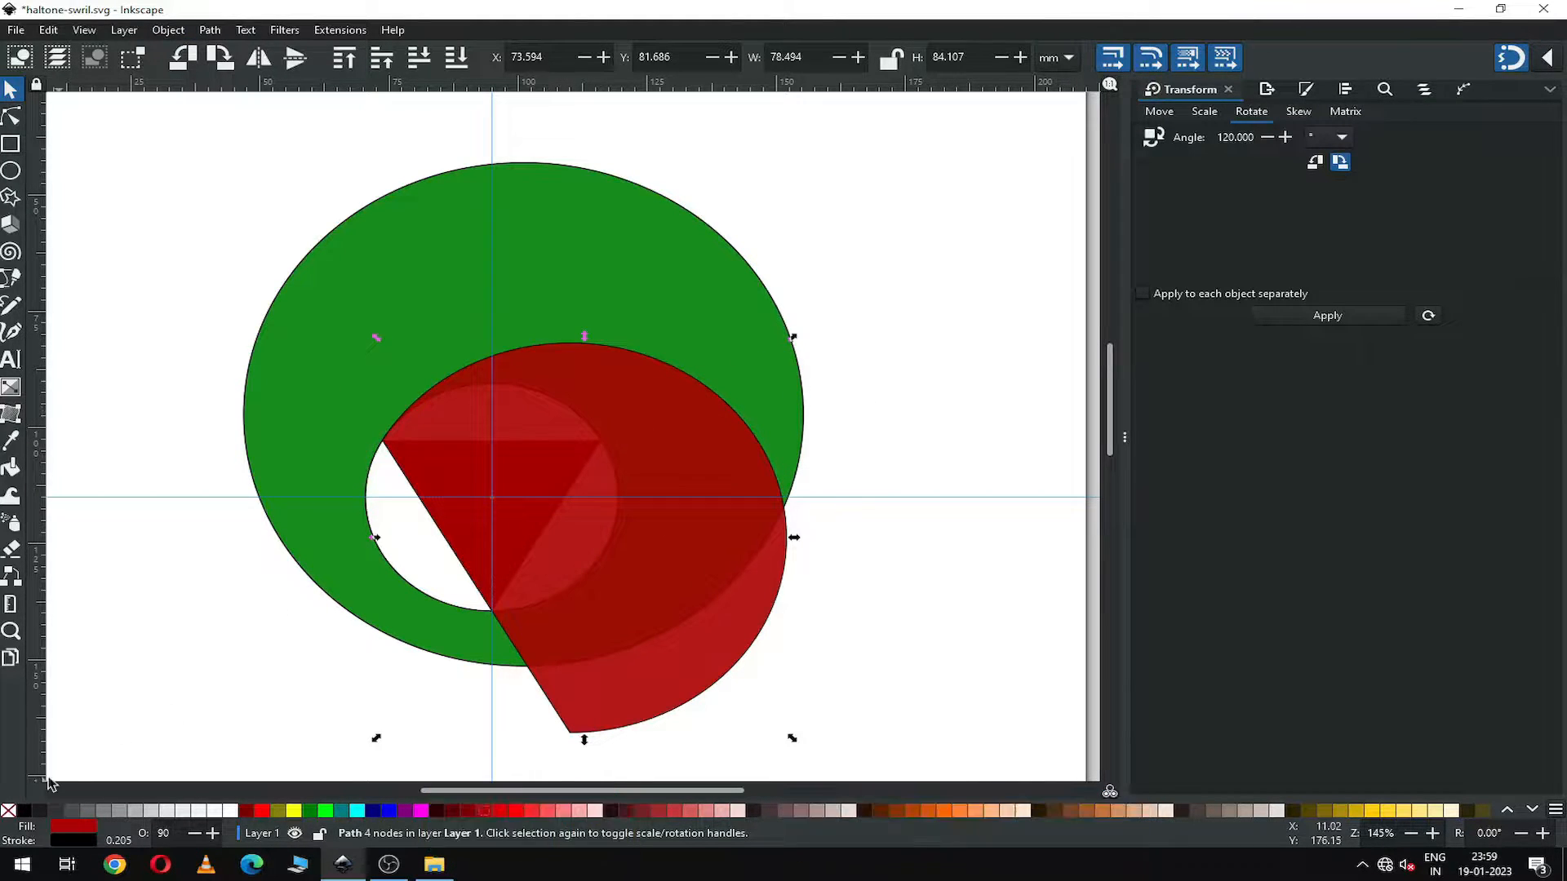
left_click(4, 812, "shift")
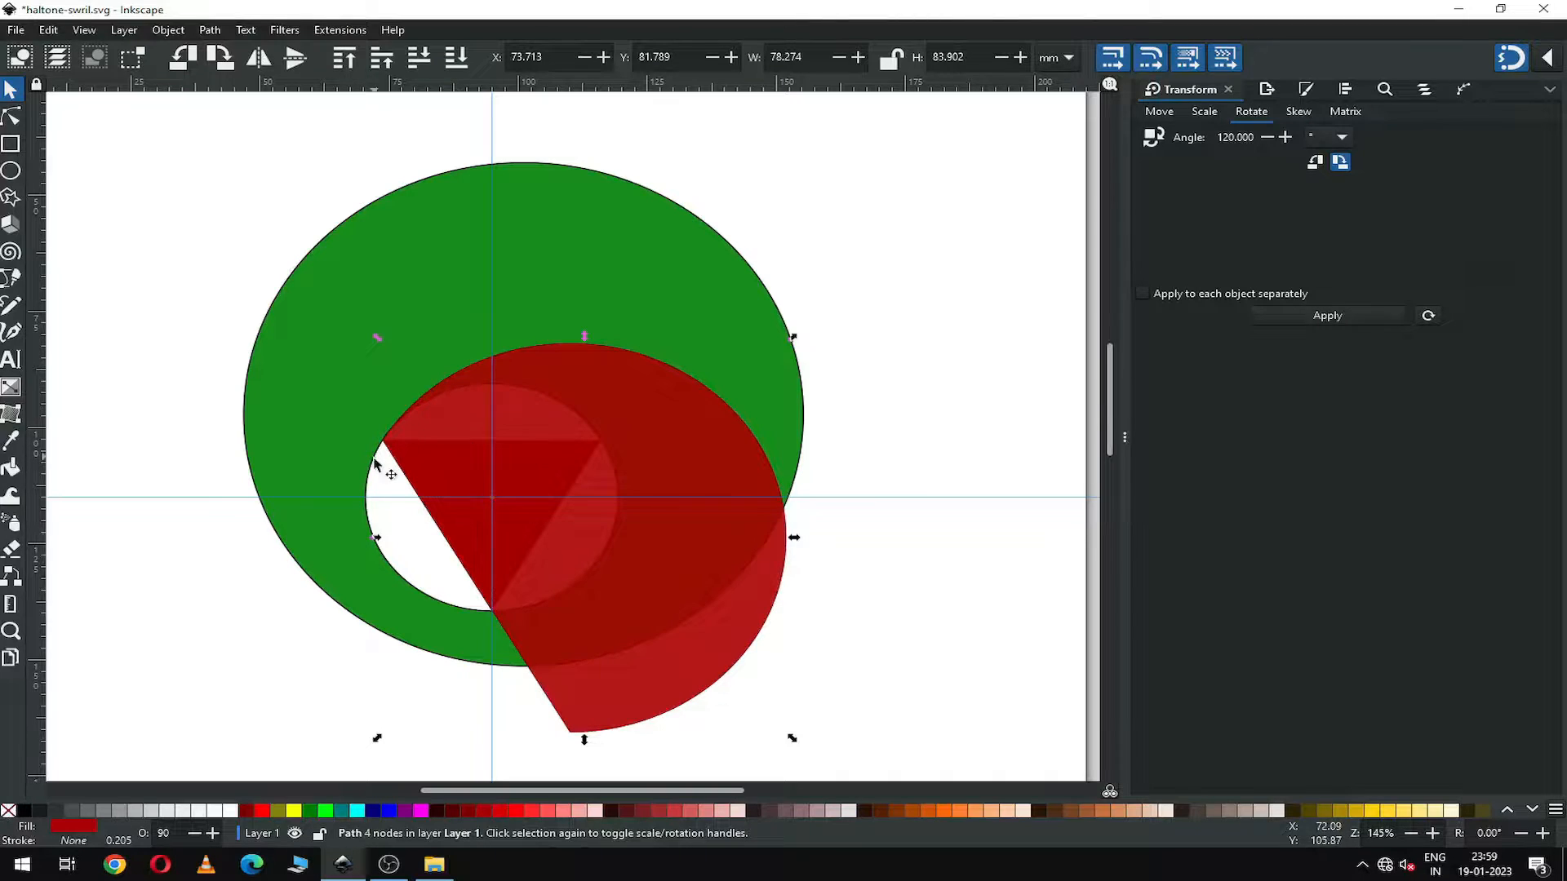
Subtract the red arc shape from the green ring with a Difference operation to form a crescent.
left_click(385, 263, "shift")
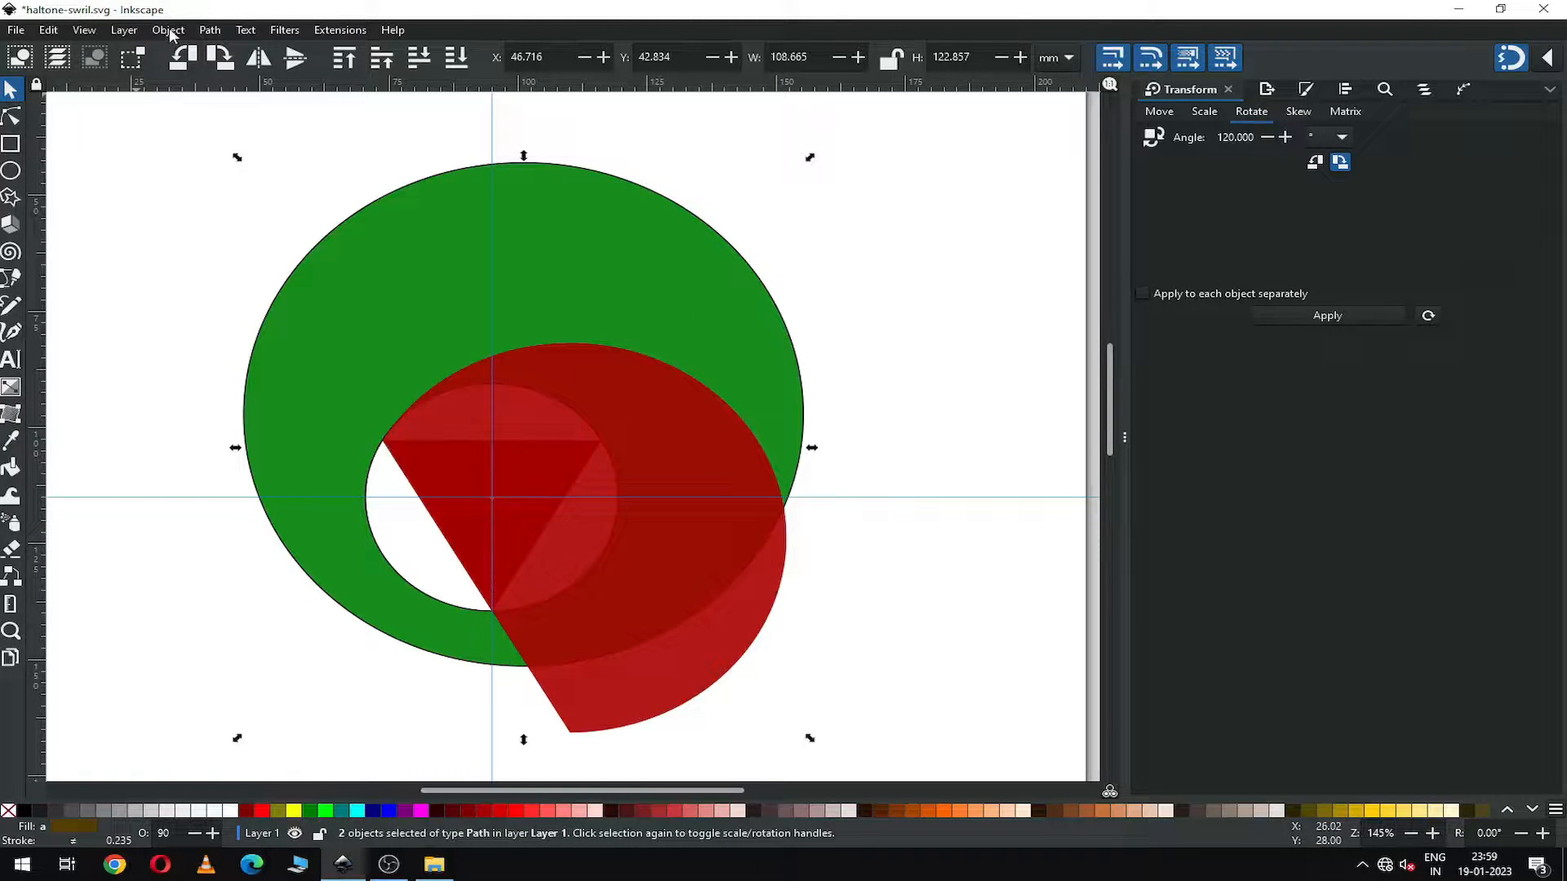
left_click(204, 31)
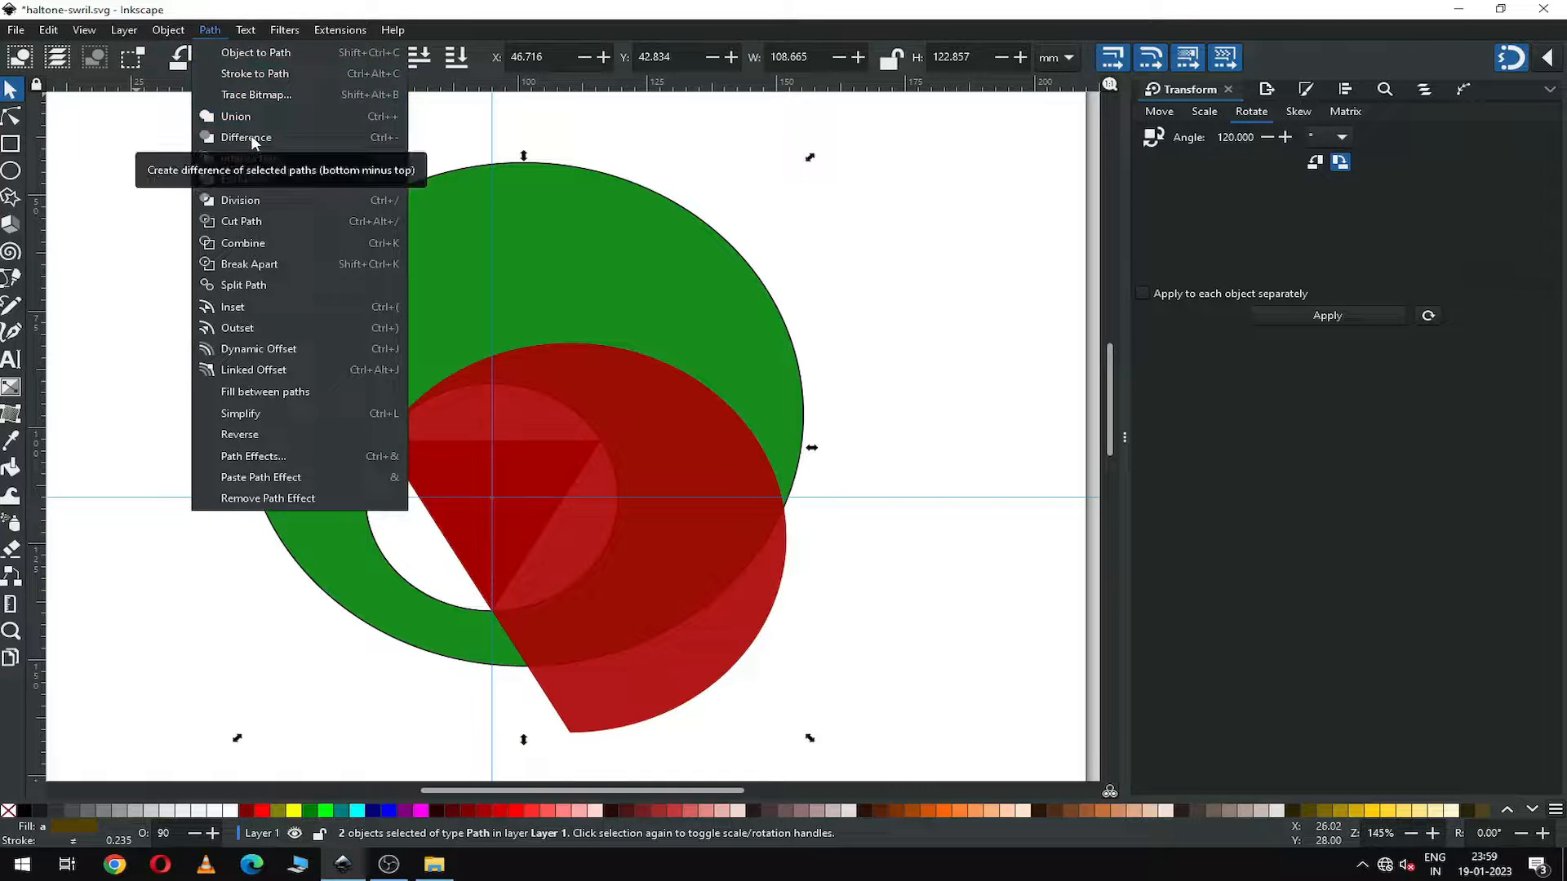
left_click(253, 139)
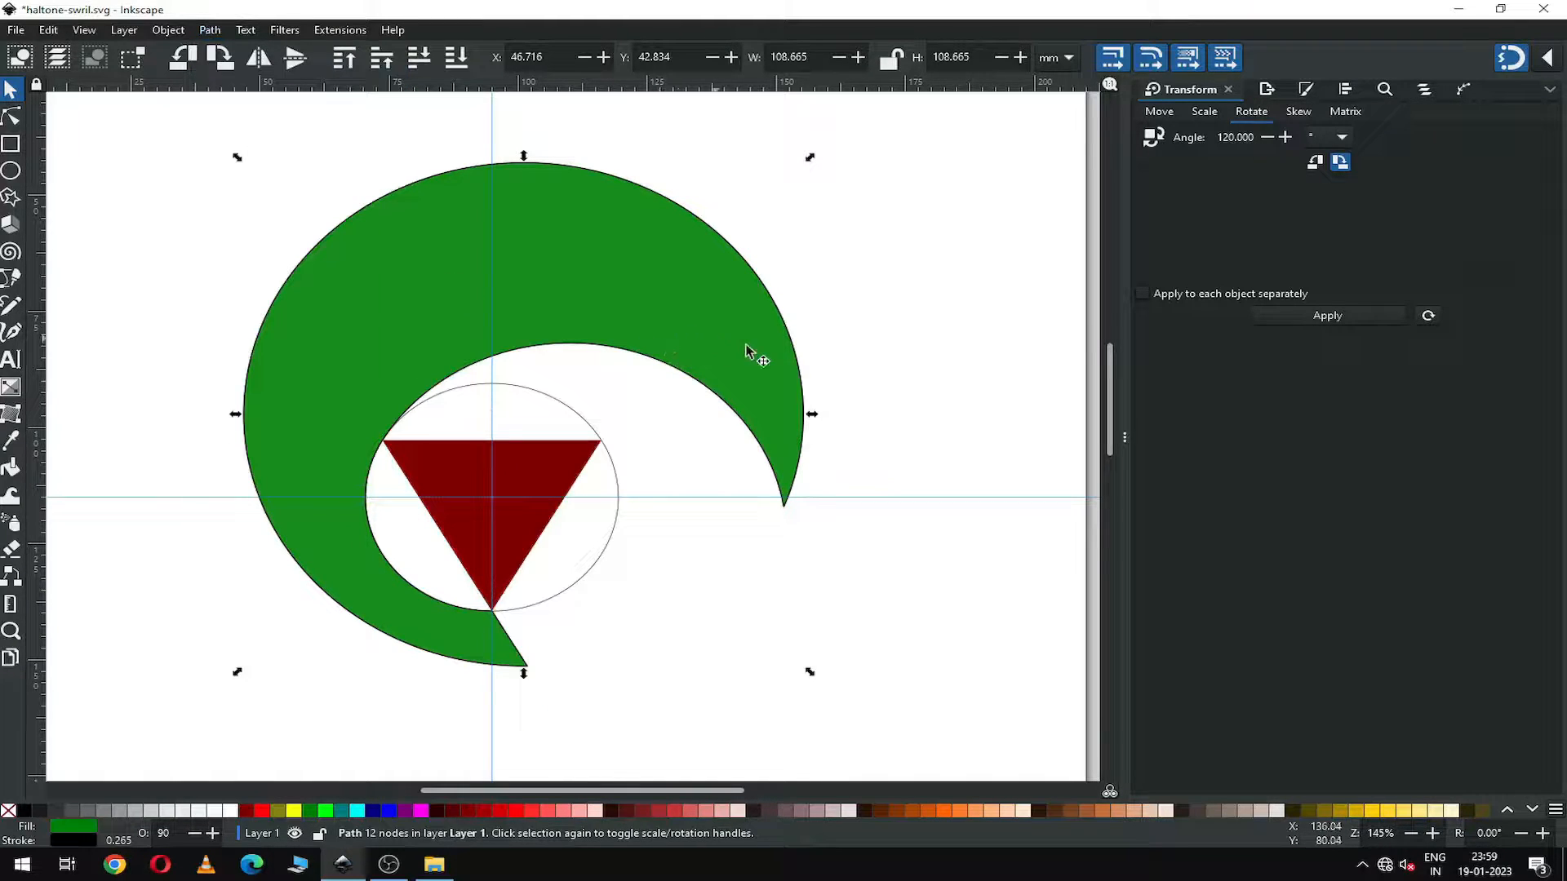
left_click(844, 310)
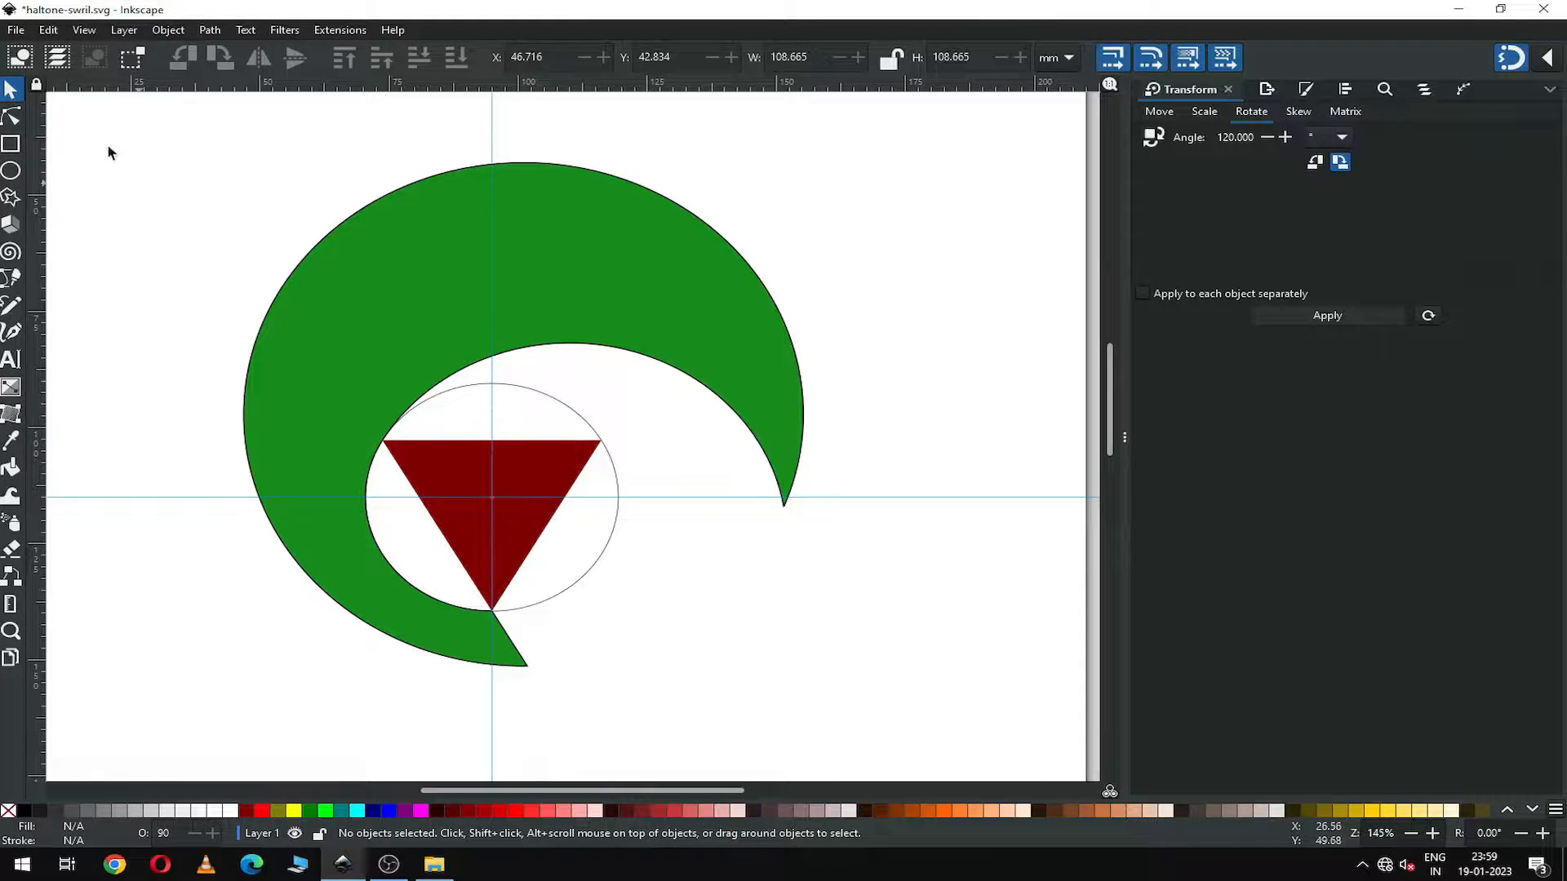
Select the node at the green crescent's right tip and add the Corners (Fillet/Chamfer) path effect to the shape.
key("n")
left_click(779, 423)
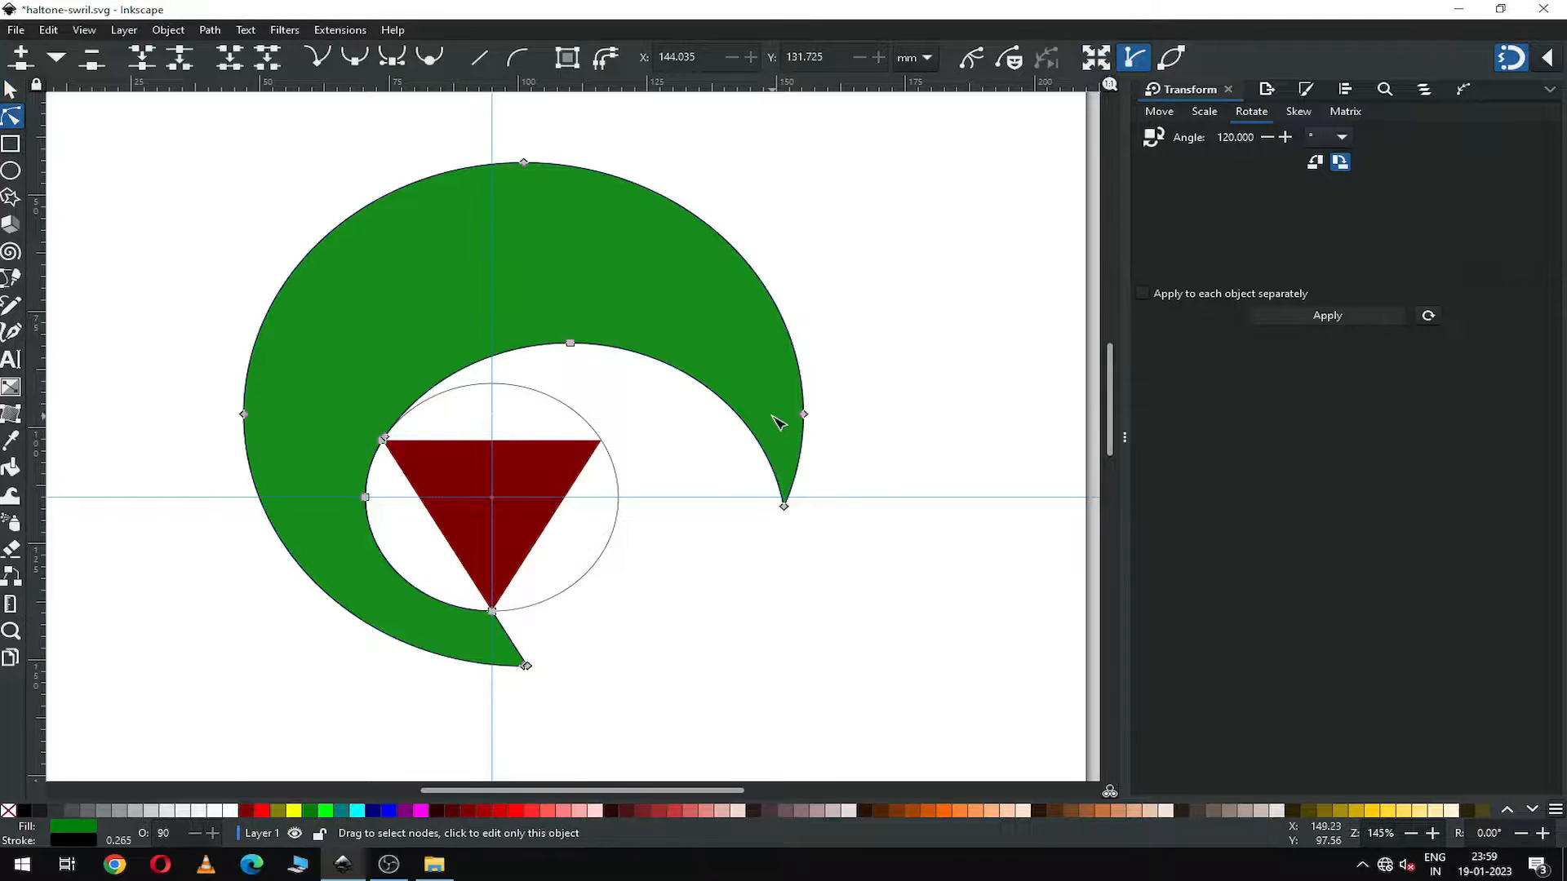
left_click_drag(841, 461, 726, 545)
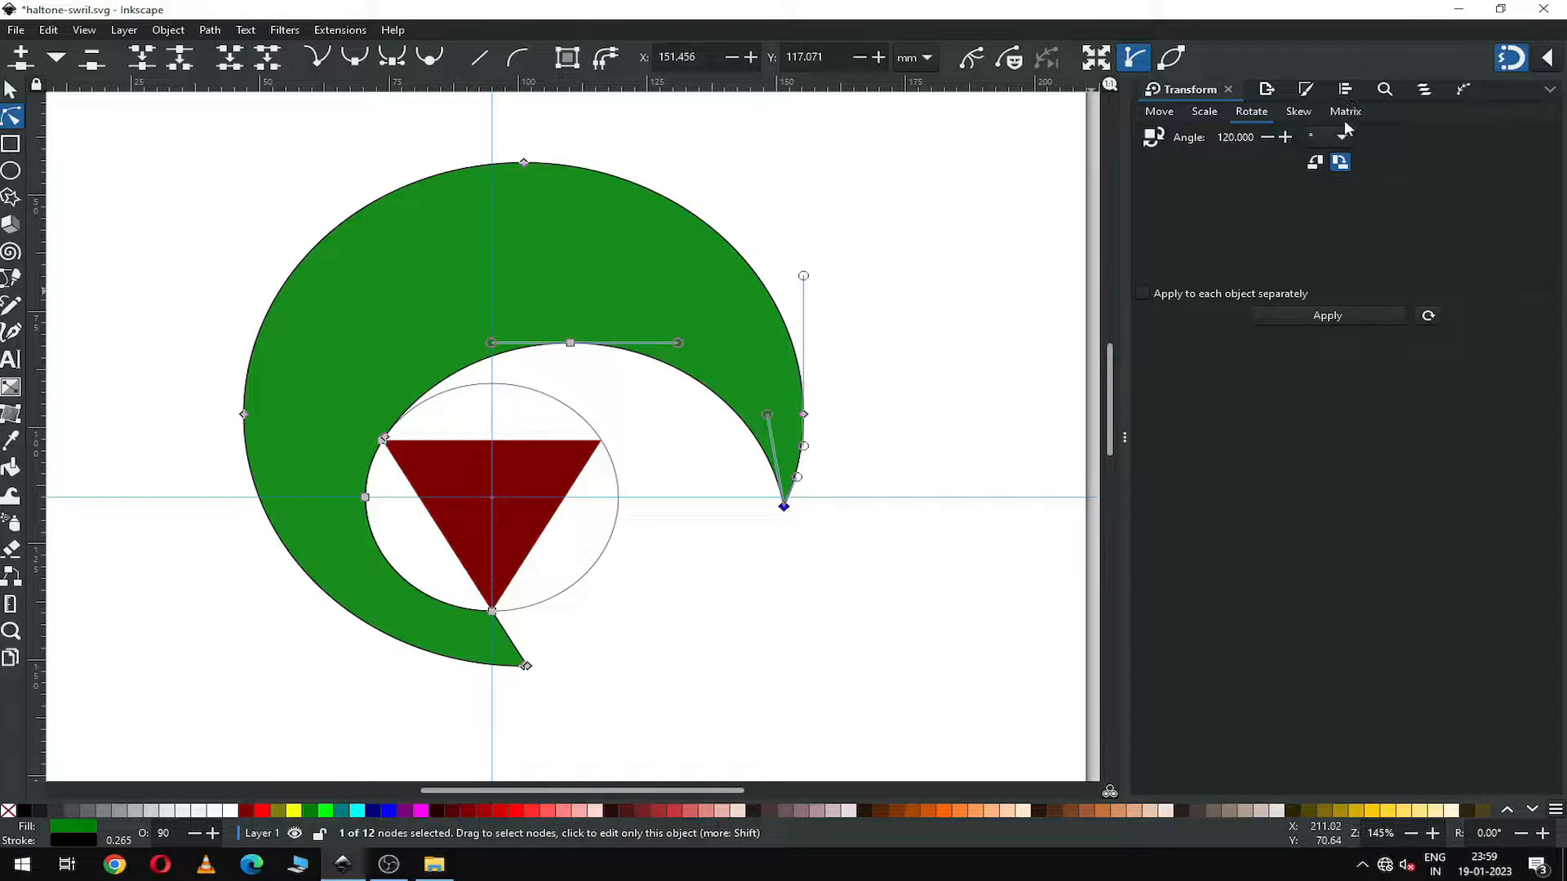
left_click(1457, 89)
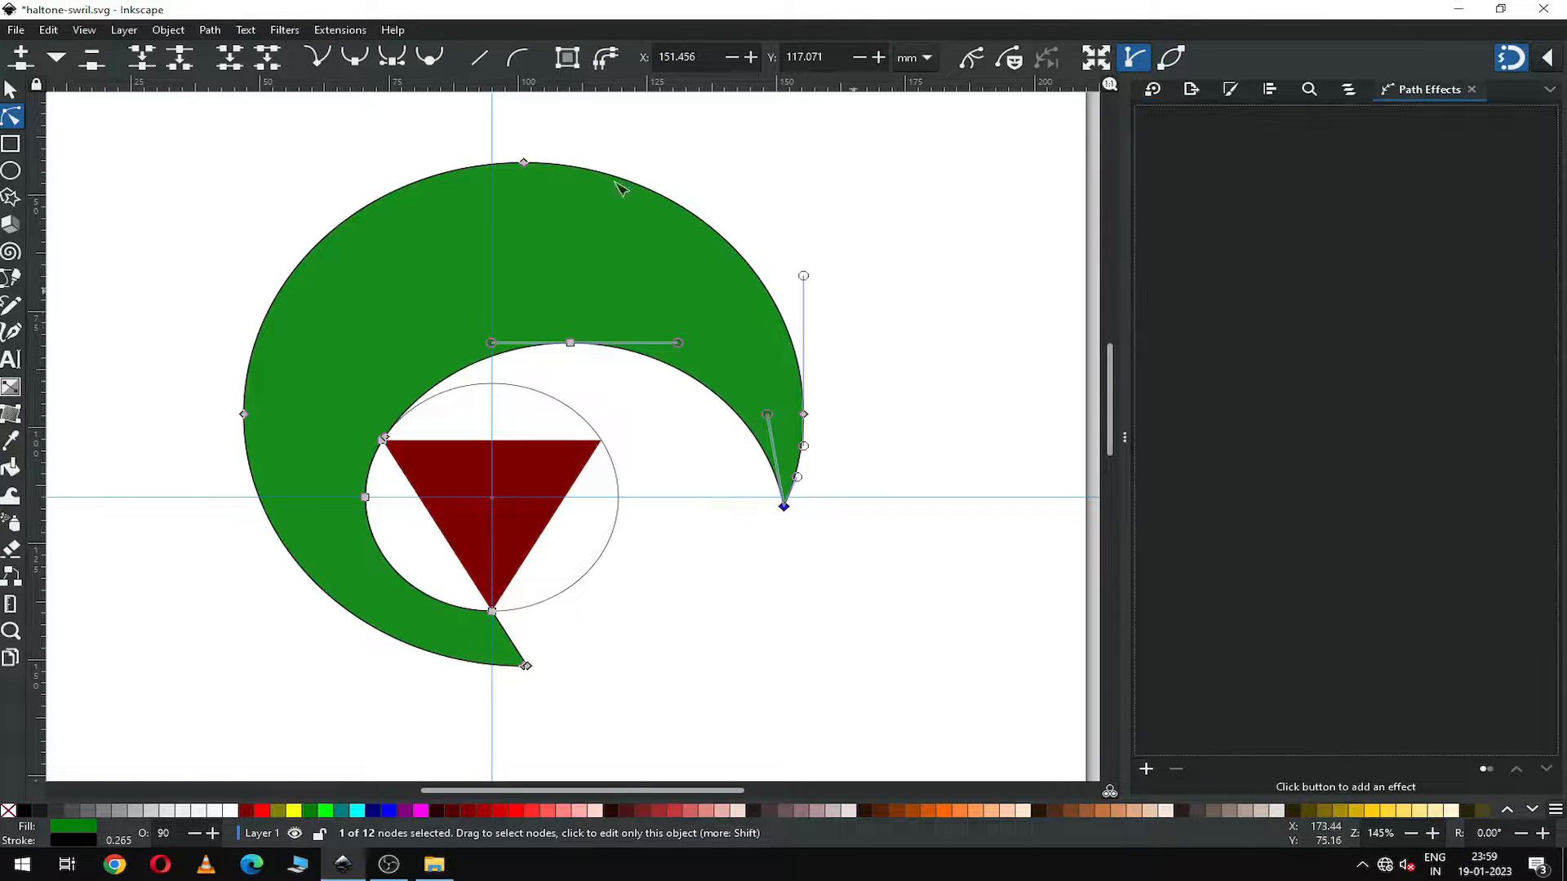
left_click(210, 31)
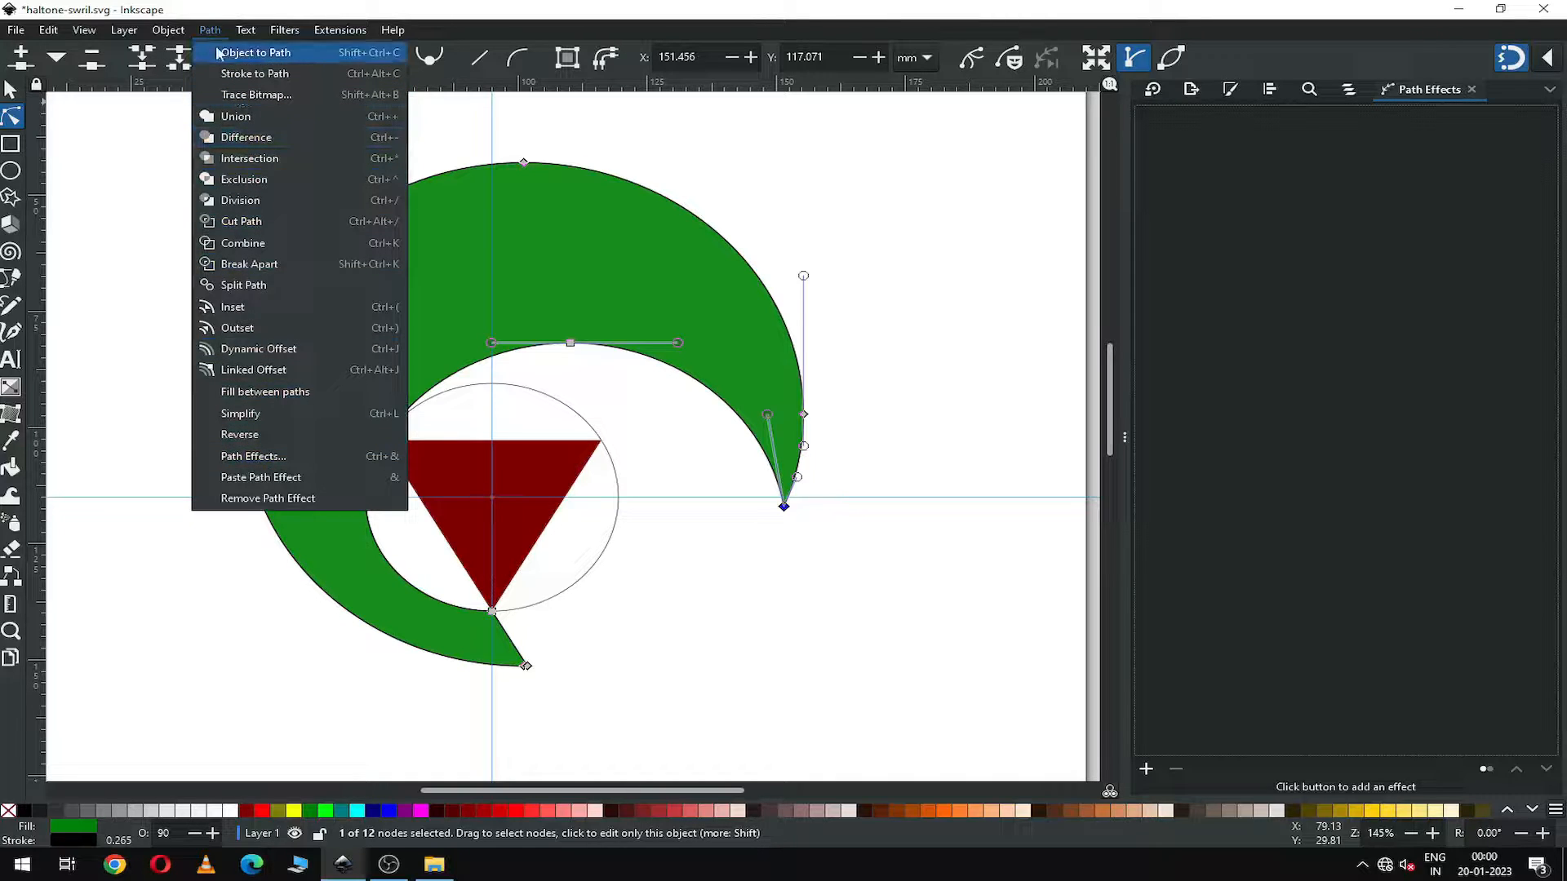
left_click(210, 20)
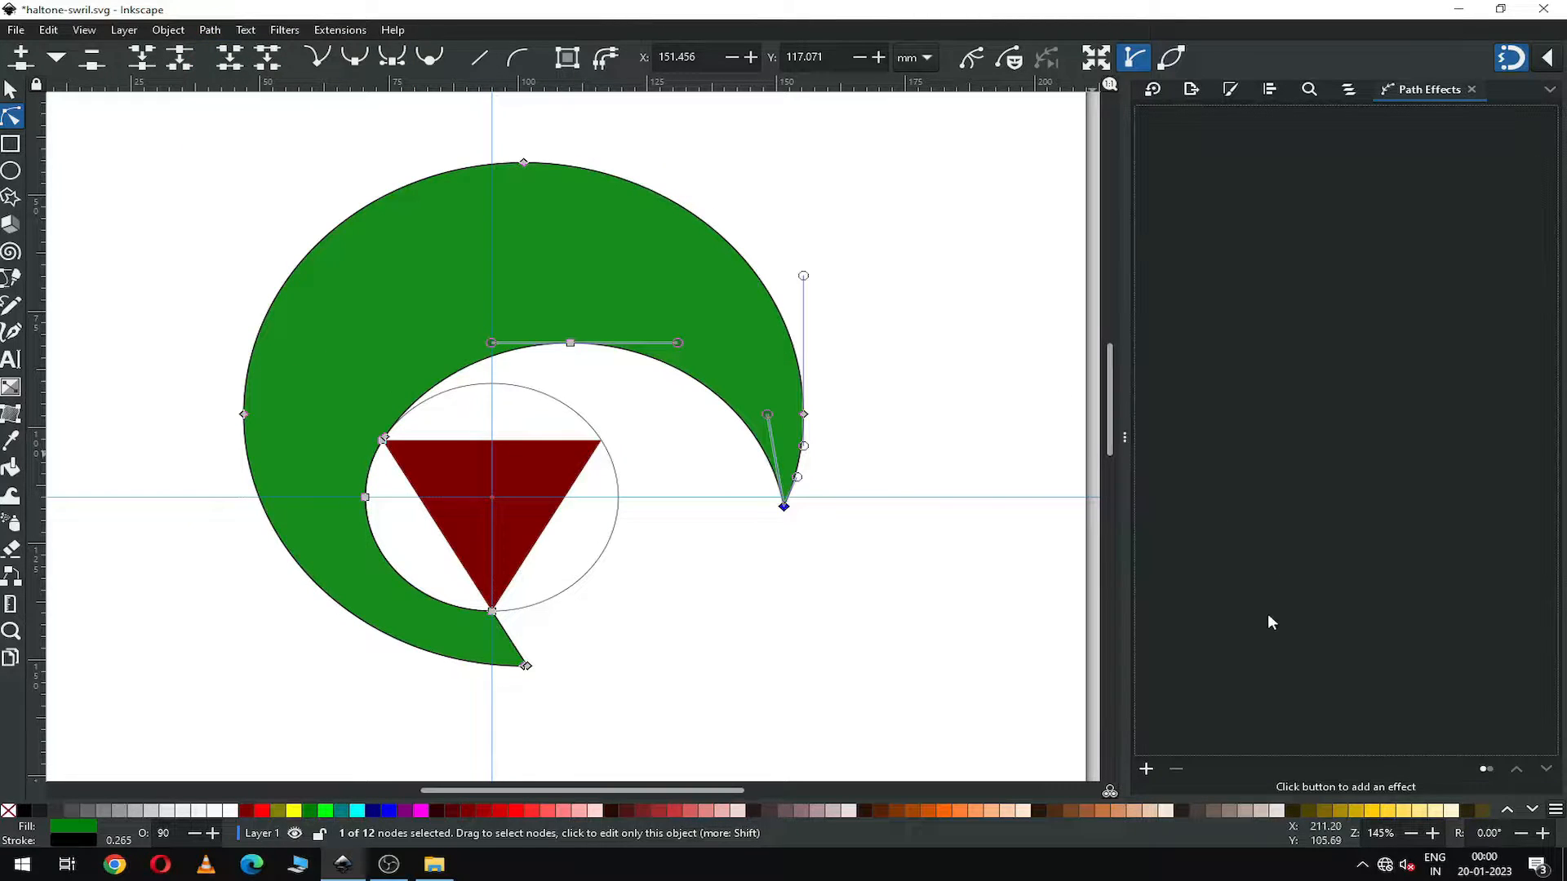
left_click(1149, 772)
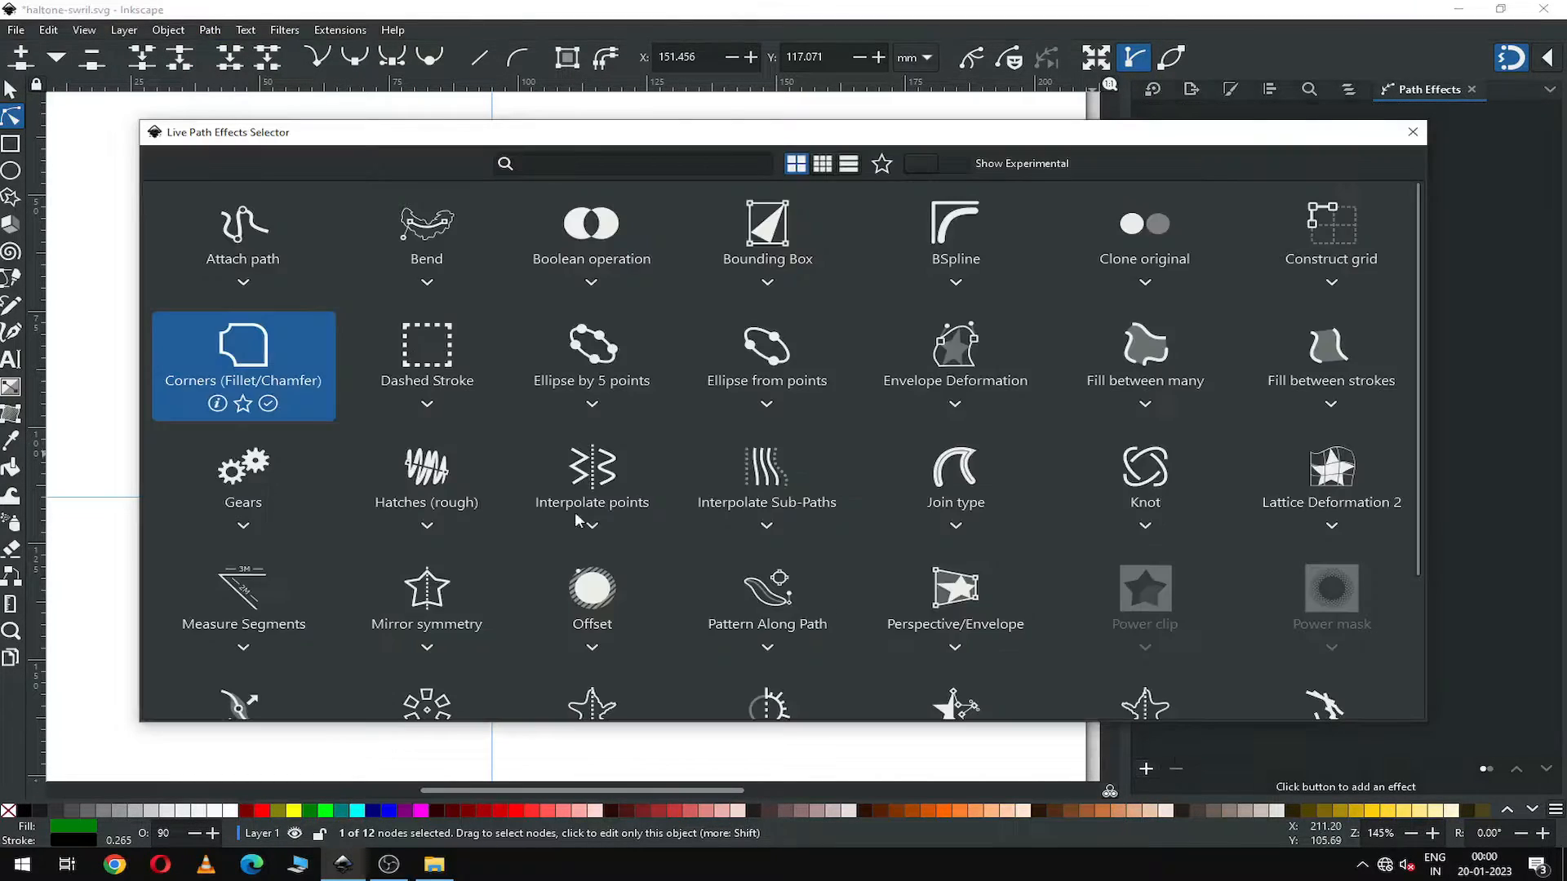
left_click(267, 370)
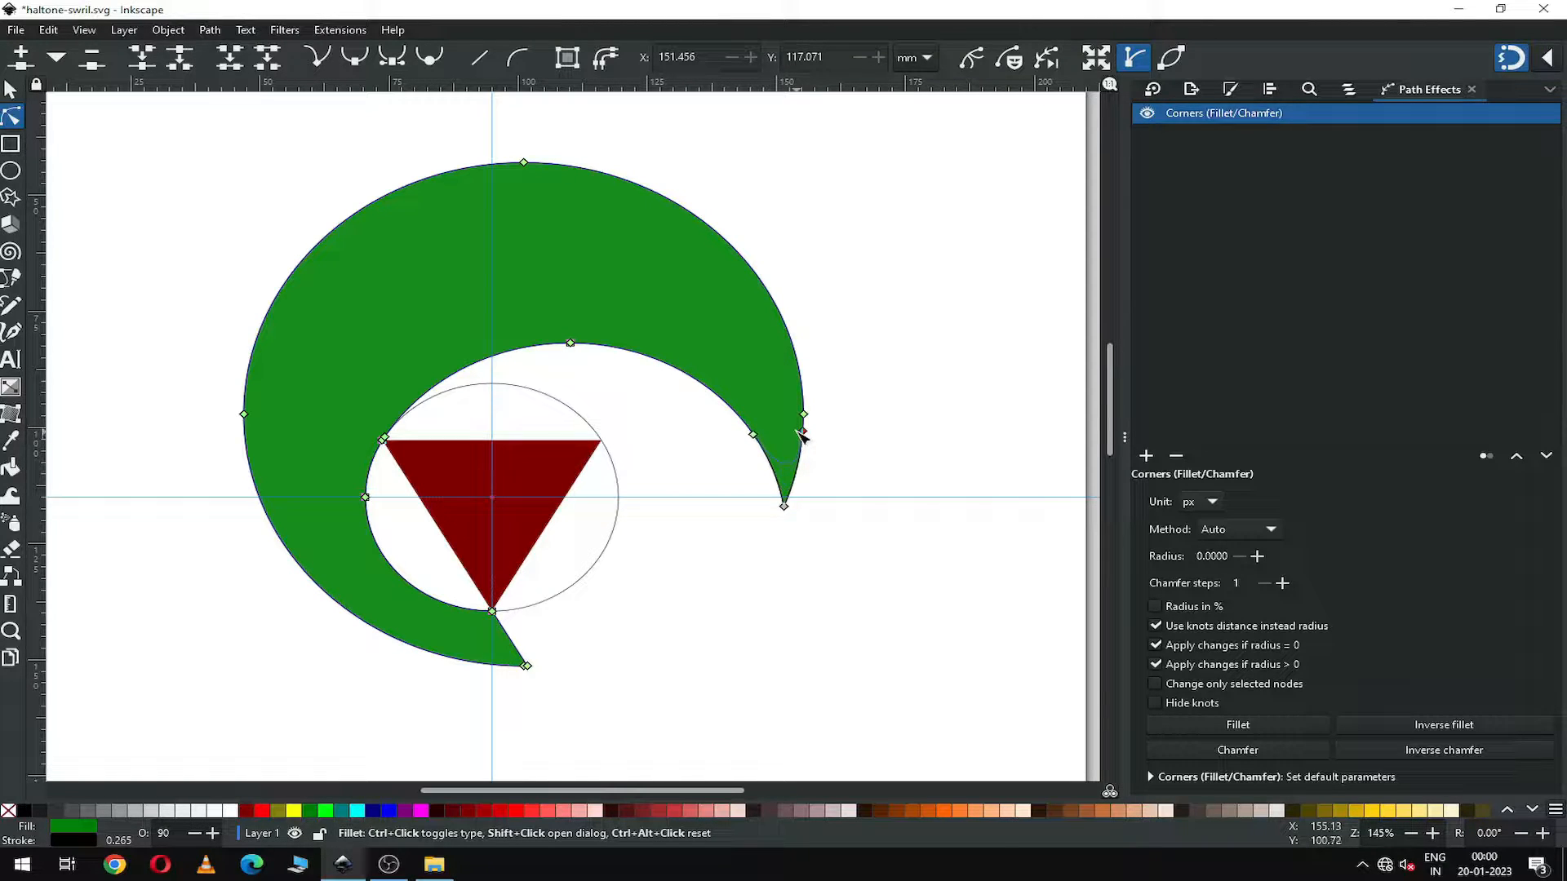
Round off the crescent's right tip with its fillet knot and convert the object to a path.
left_click_drag(802, 433, 803, 442)
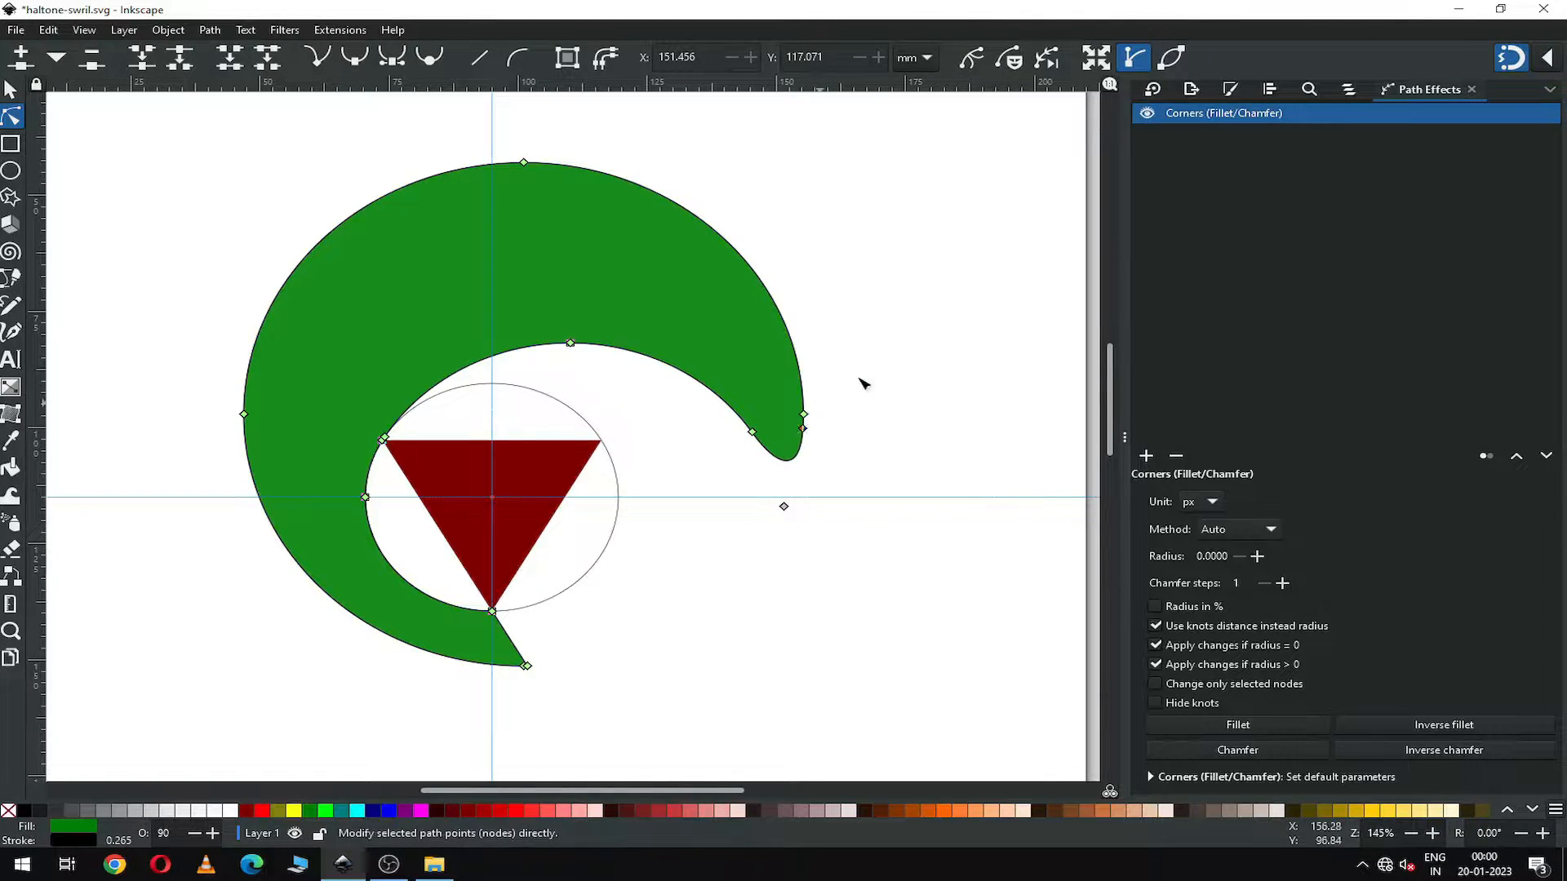
left_click(877, 358)
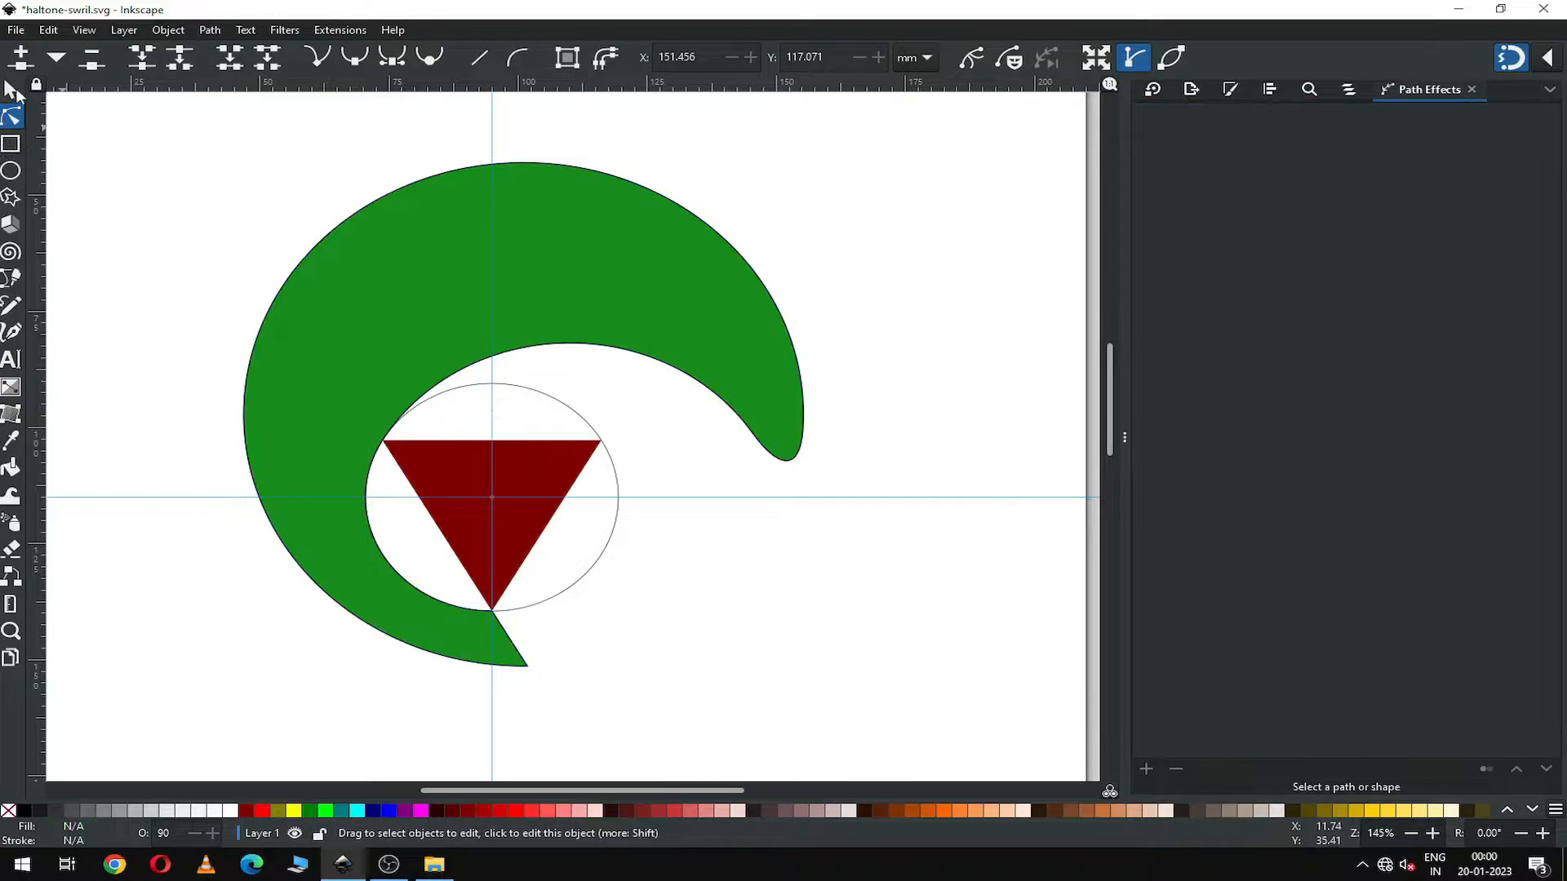
left_click(13, 90)
left_click(633, 252)
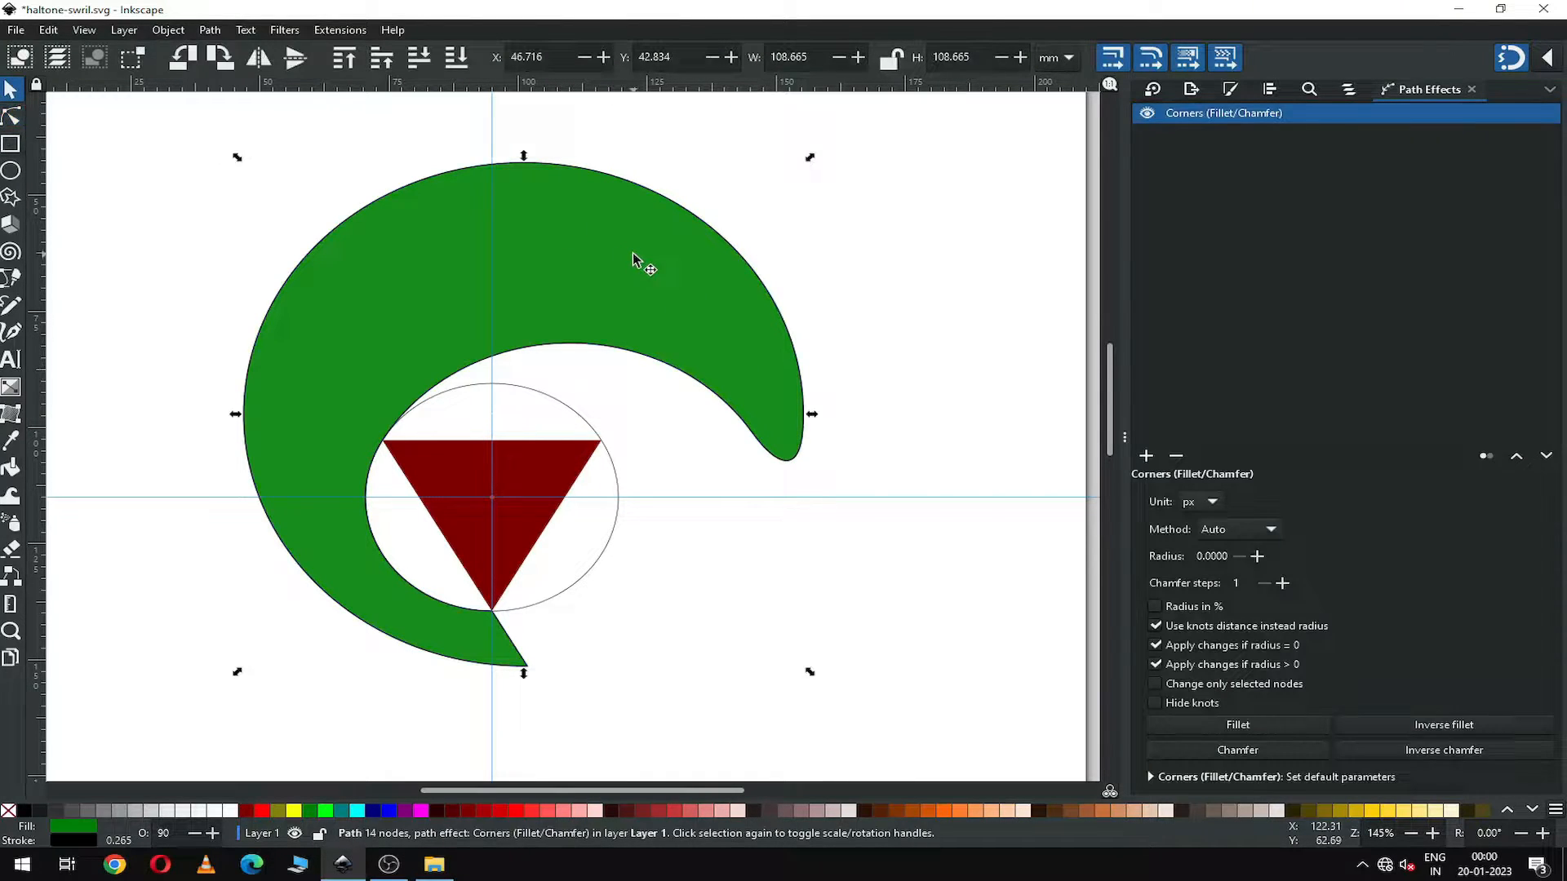
left_click(209, 30)
left_click(245, 49)
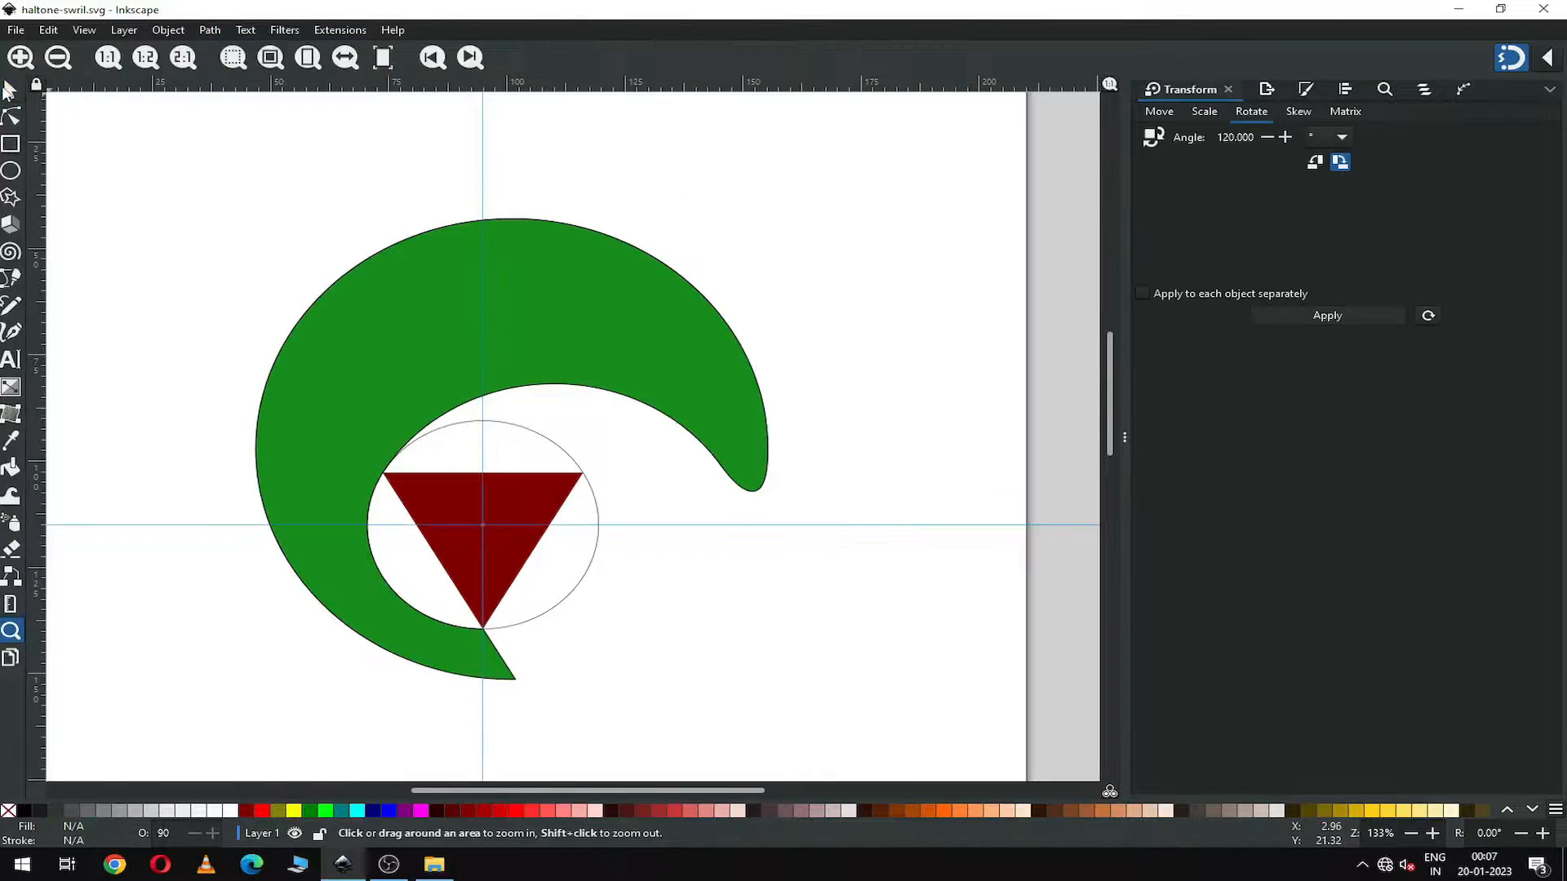
Save the drawing and fill the inner circle around the triangle with olive.
key("ctrl+s")
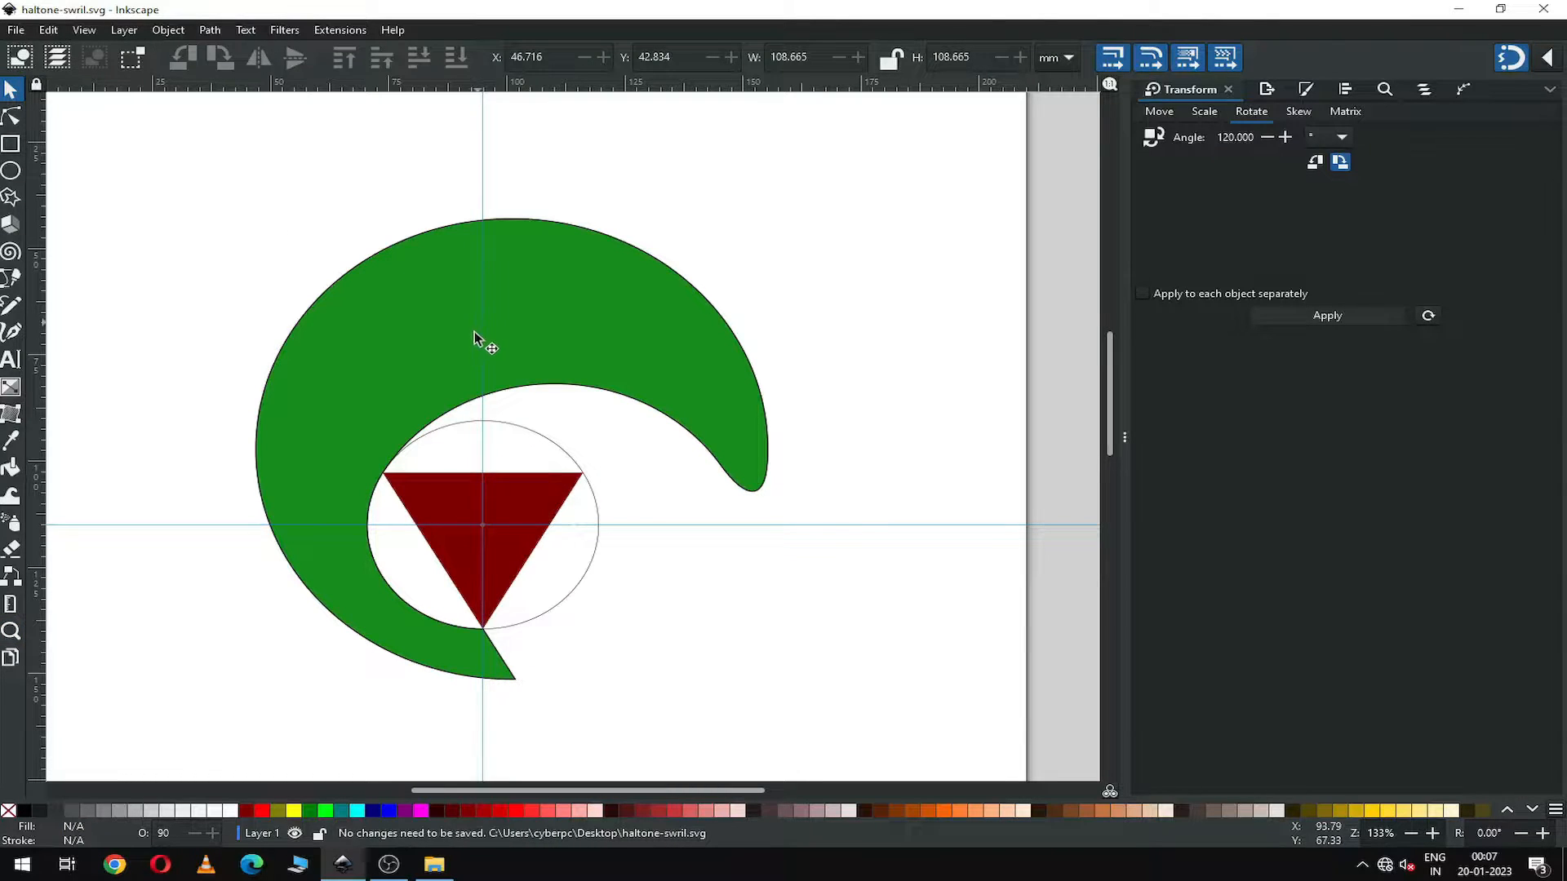
mouse_move(239, 205)
left_mouse_down()
mouse_move(777, 644)
mouse_move(832, 718)
mouse_move(833, 693)
left_mouse_up()
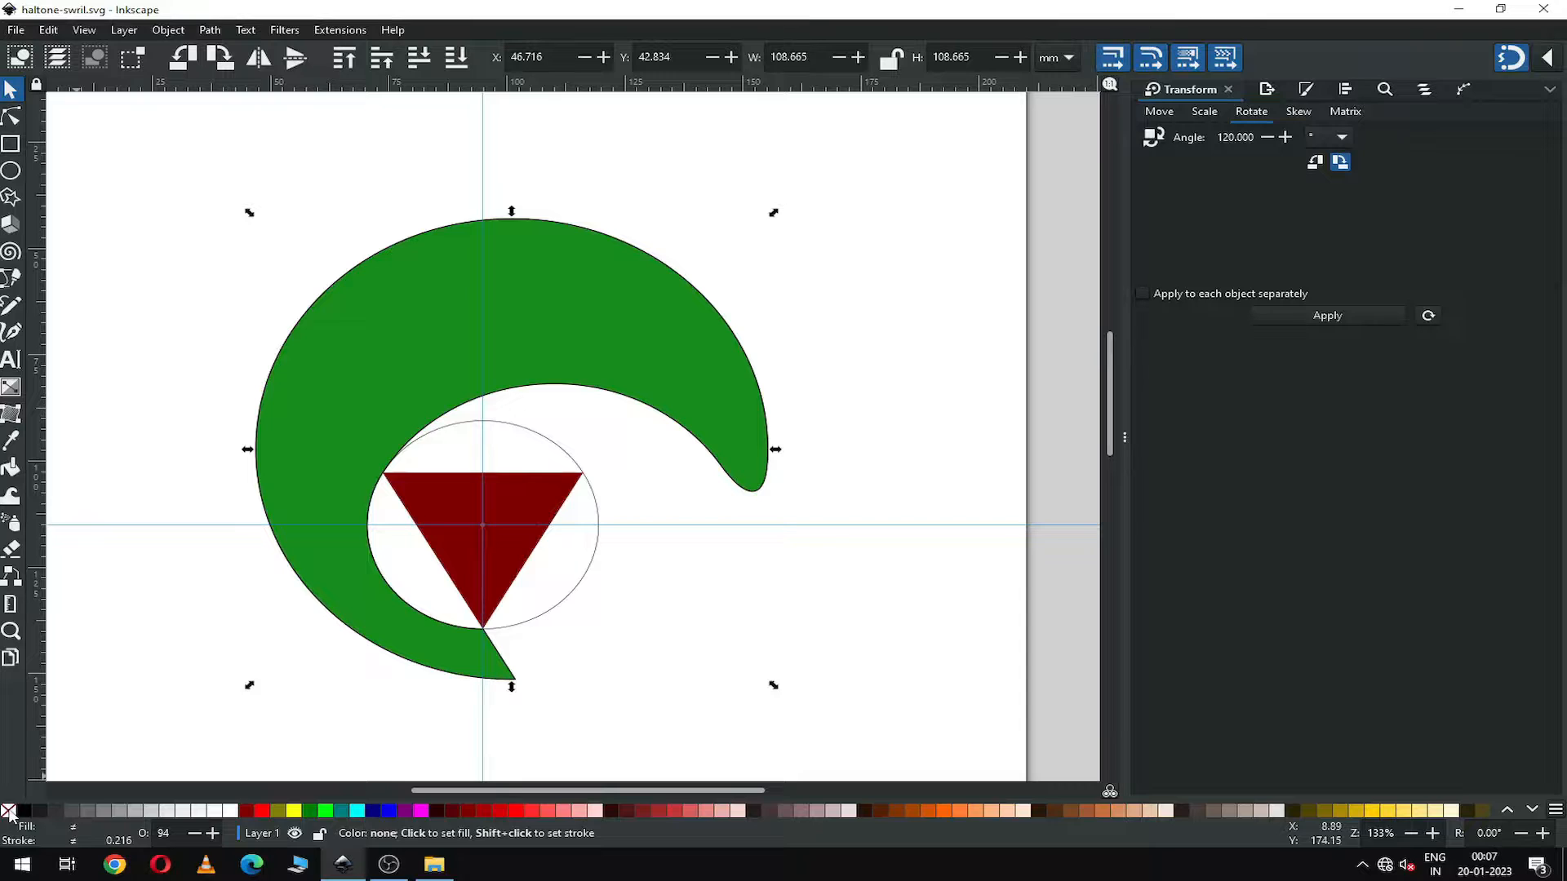
left_click(570, 596)
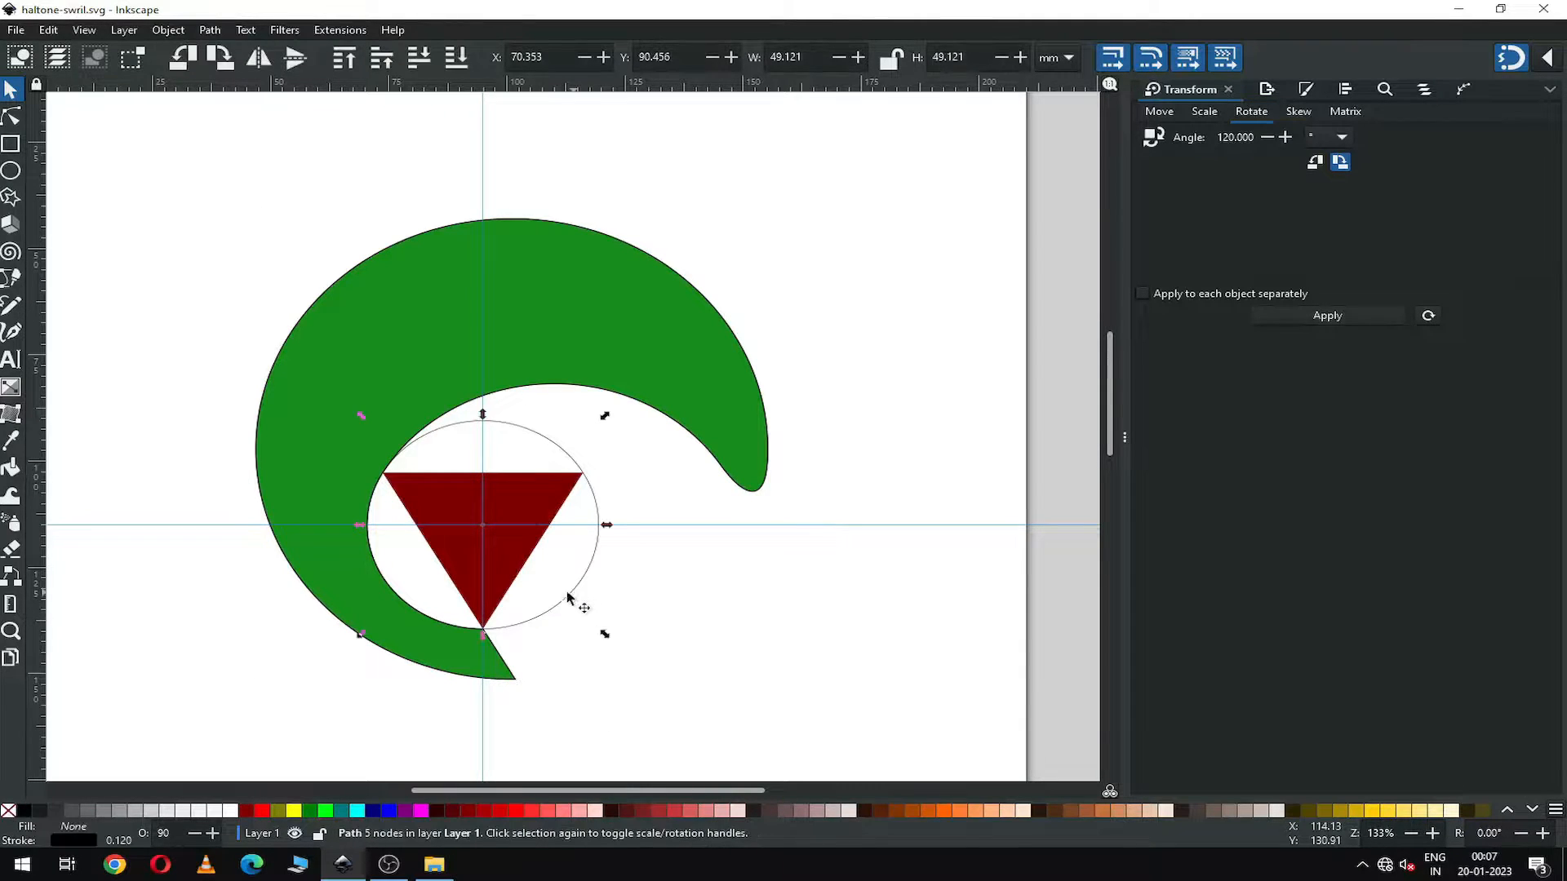
left_click(824, 640)
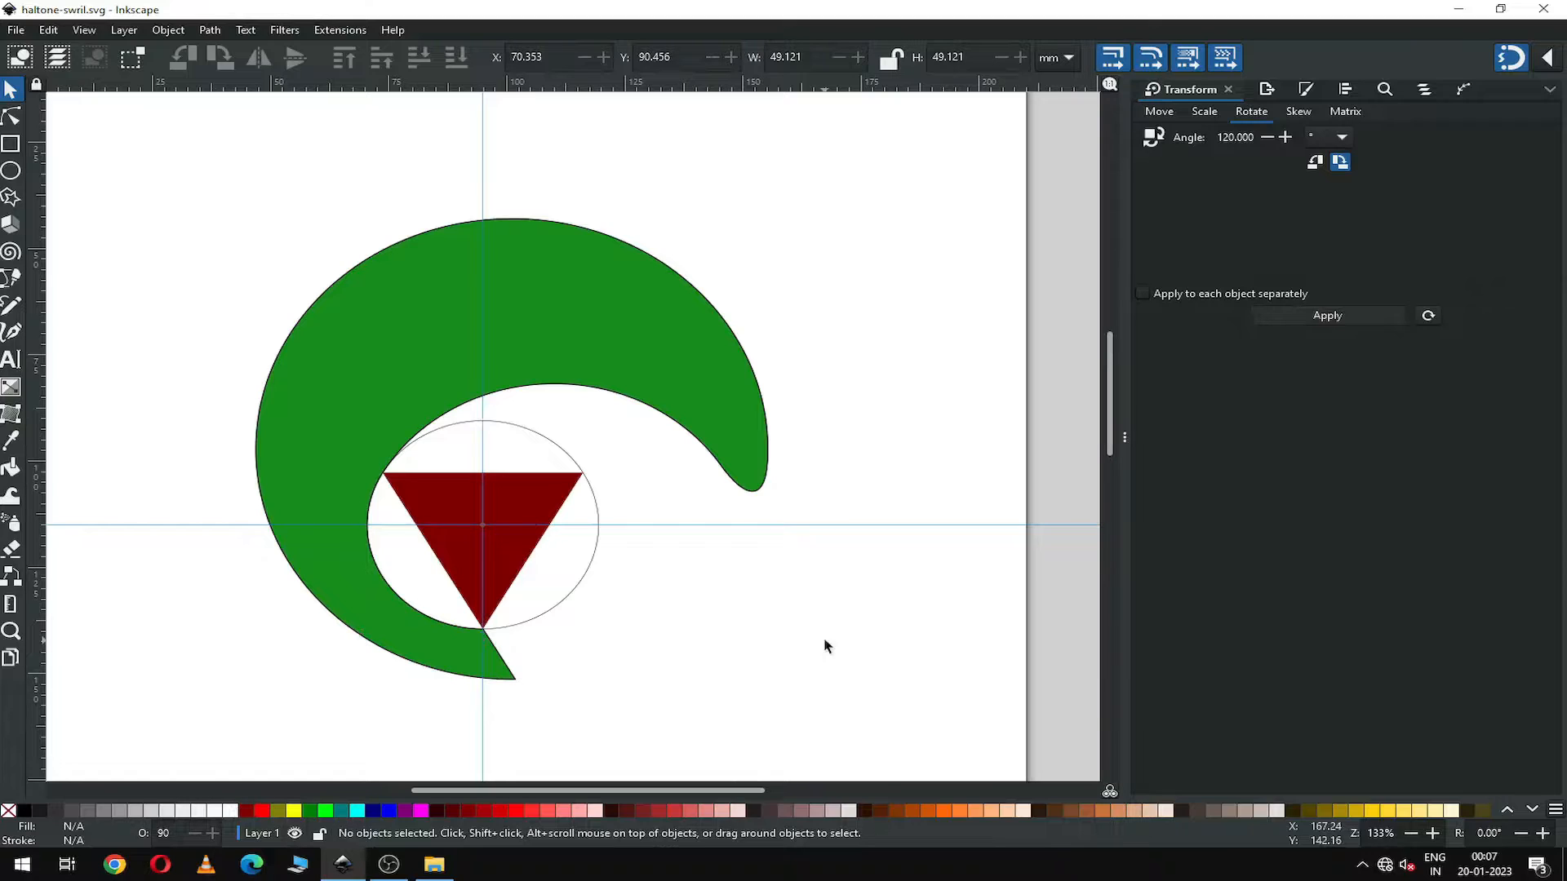
left_click(578, 591)
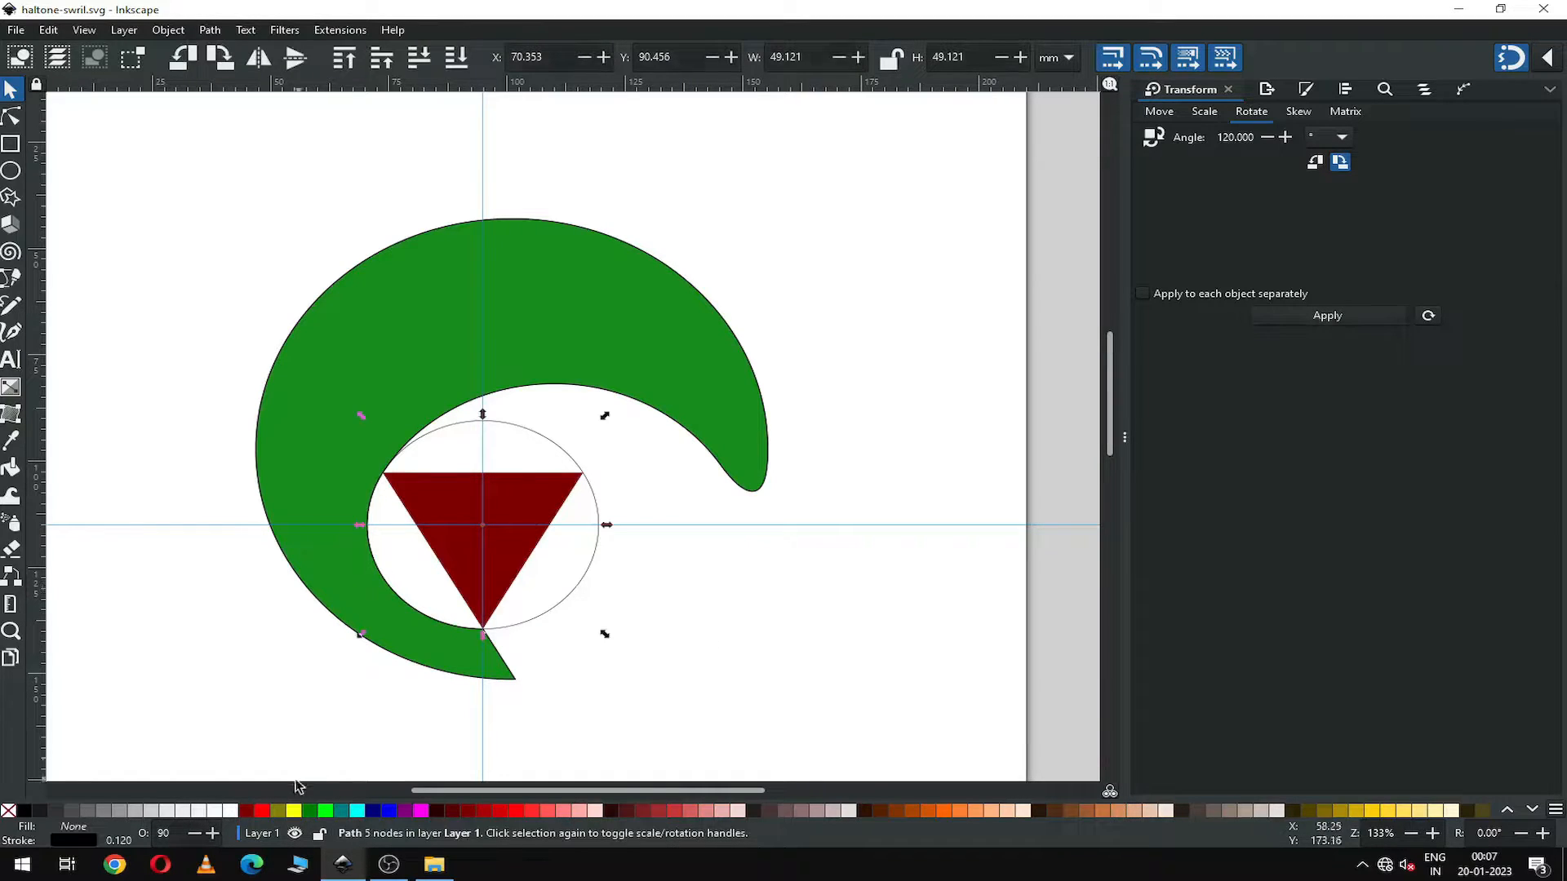
left_click(276, 811)
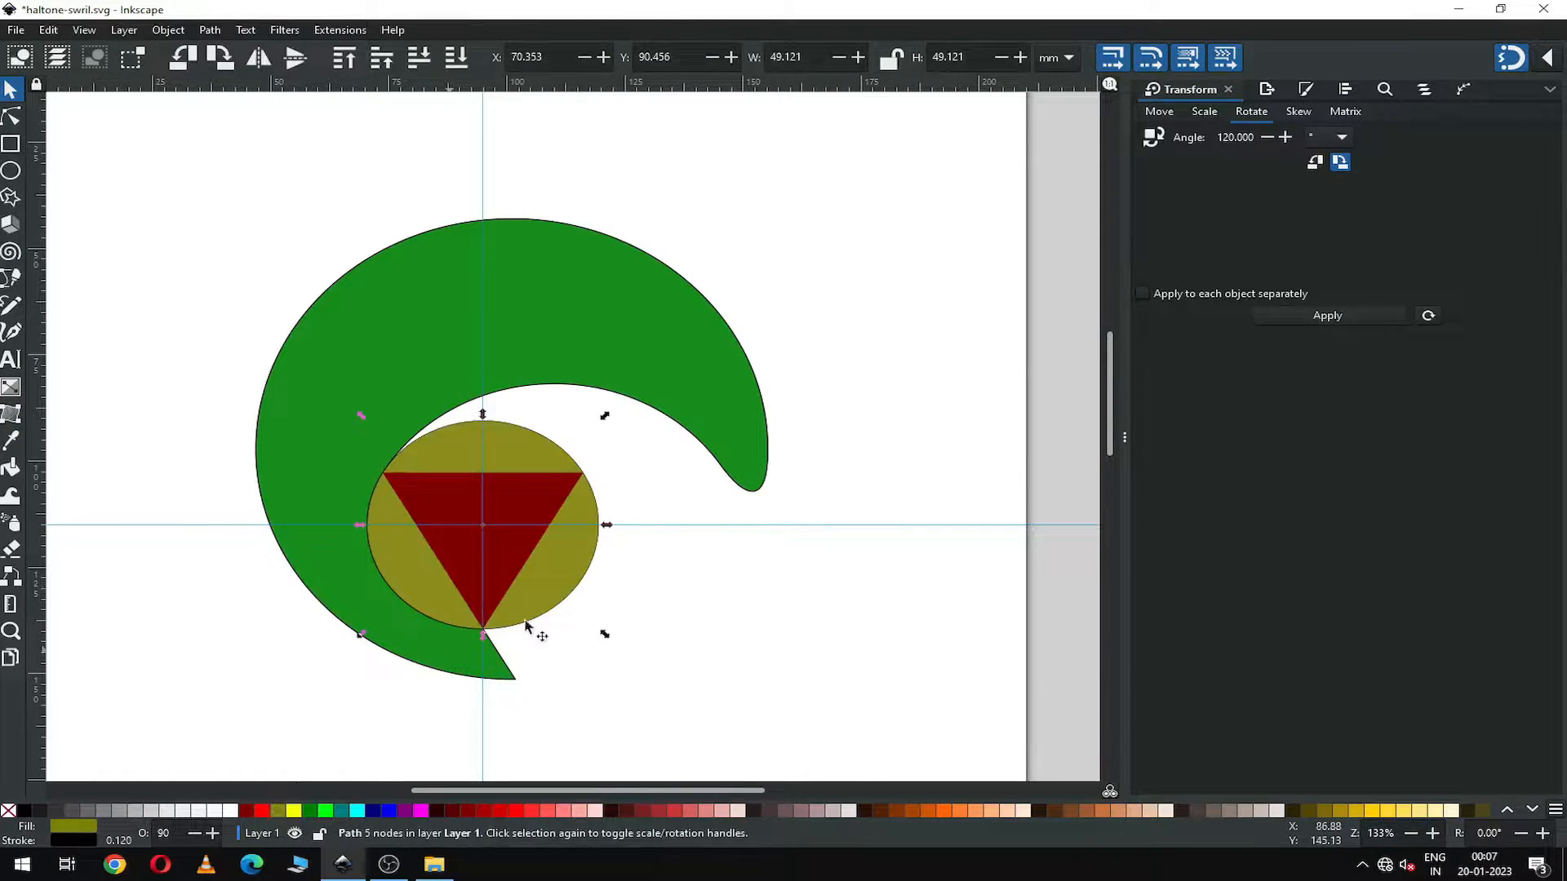
Remove the stroke from the crescent, circle and triangle, then save the file.
left_click_drag(224, 182, 844, 712)
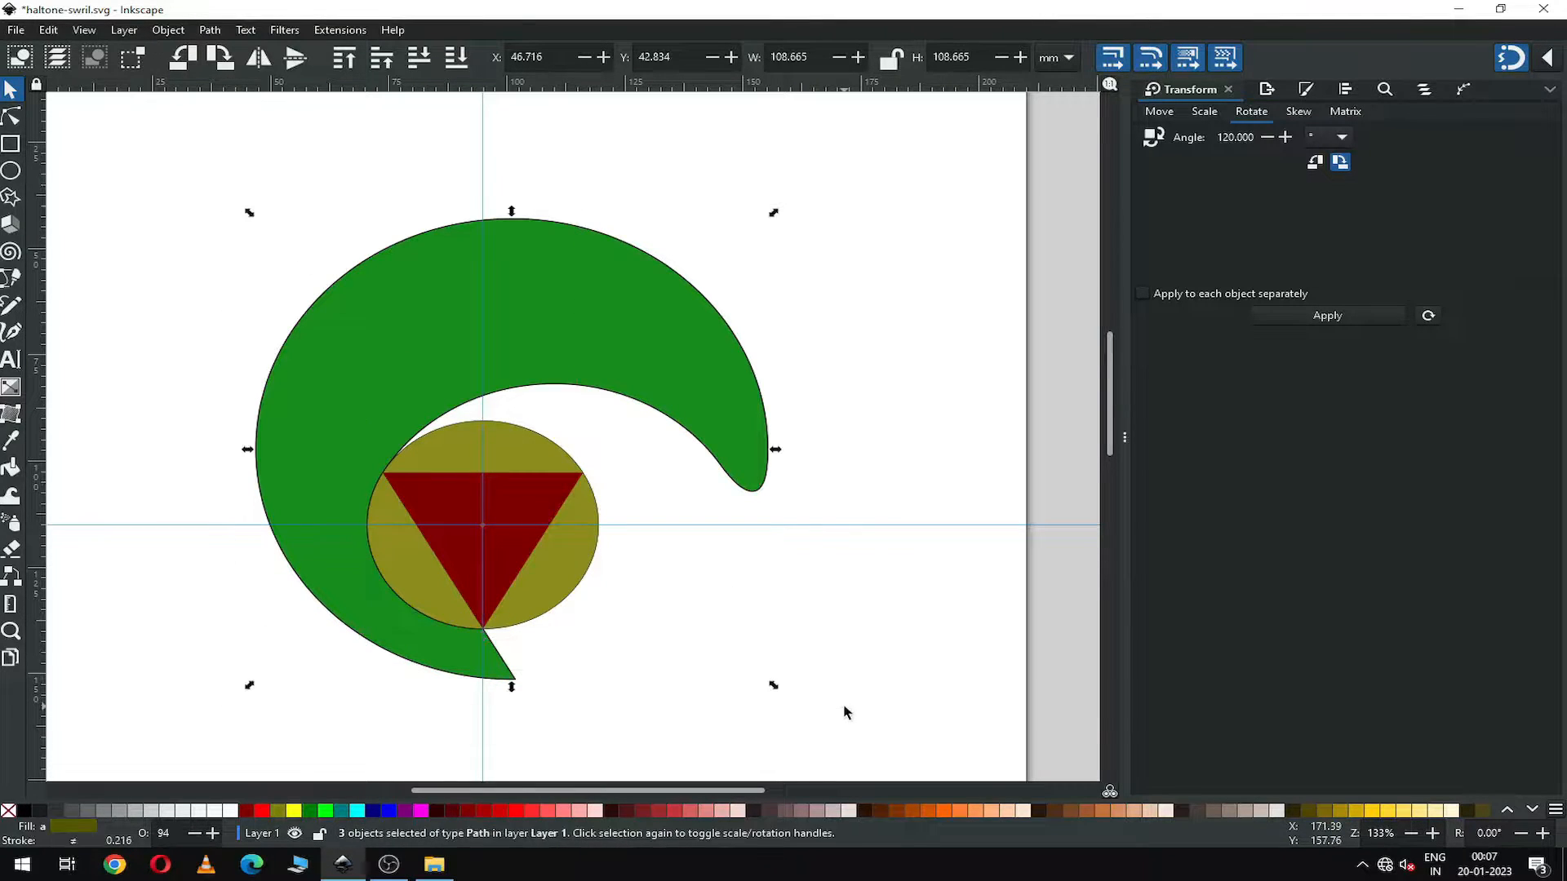
left_click(8, 811, "shift")
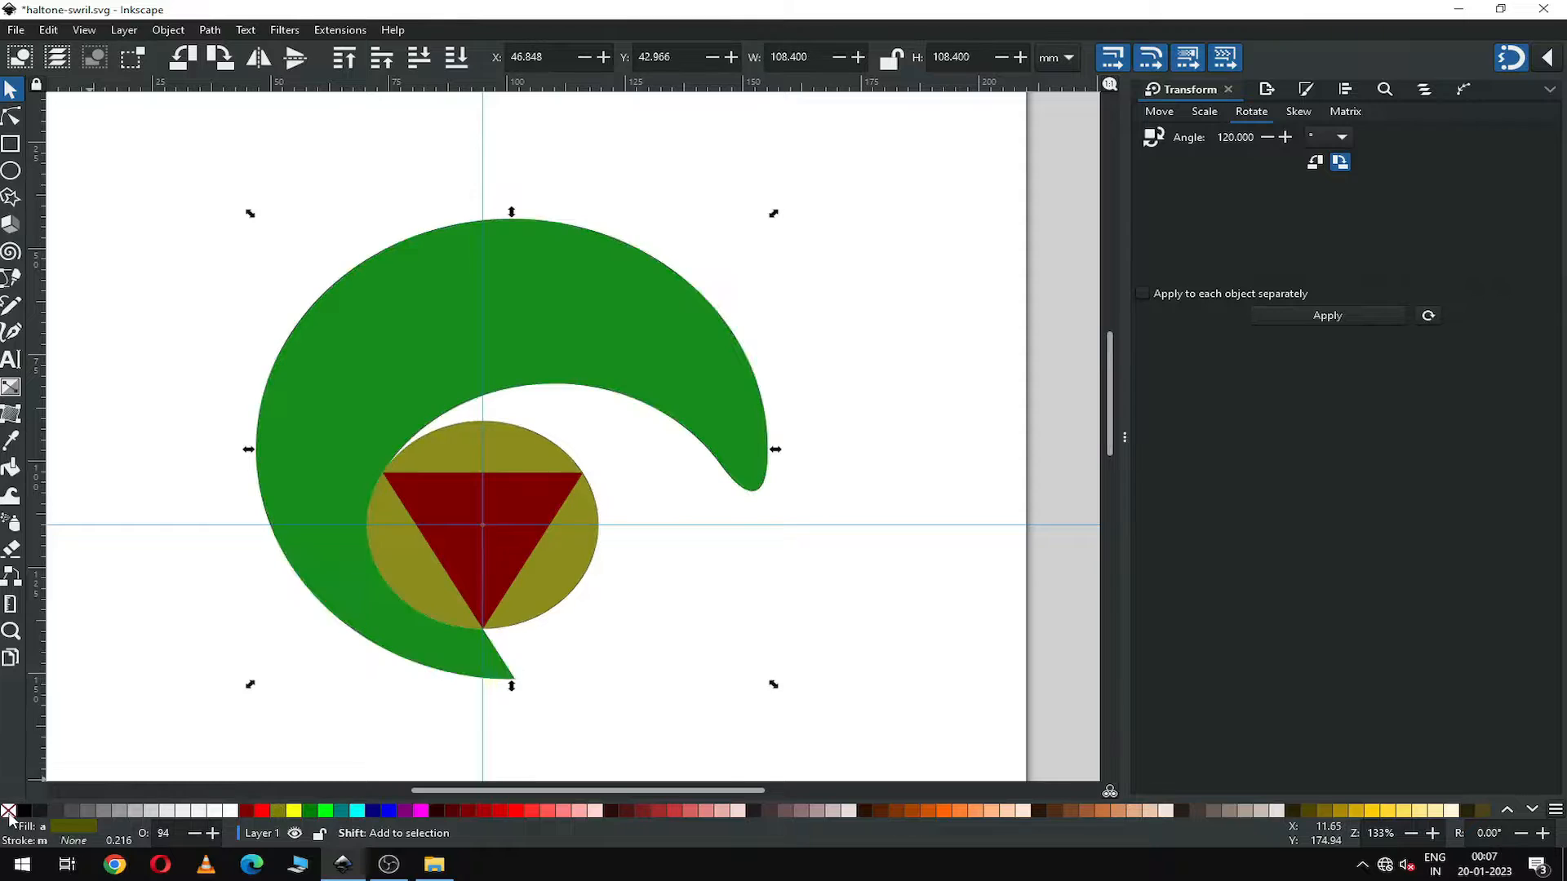
left_click(650, 600)
key("ctrl+s")
key("ctrl+s")
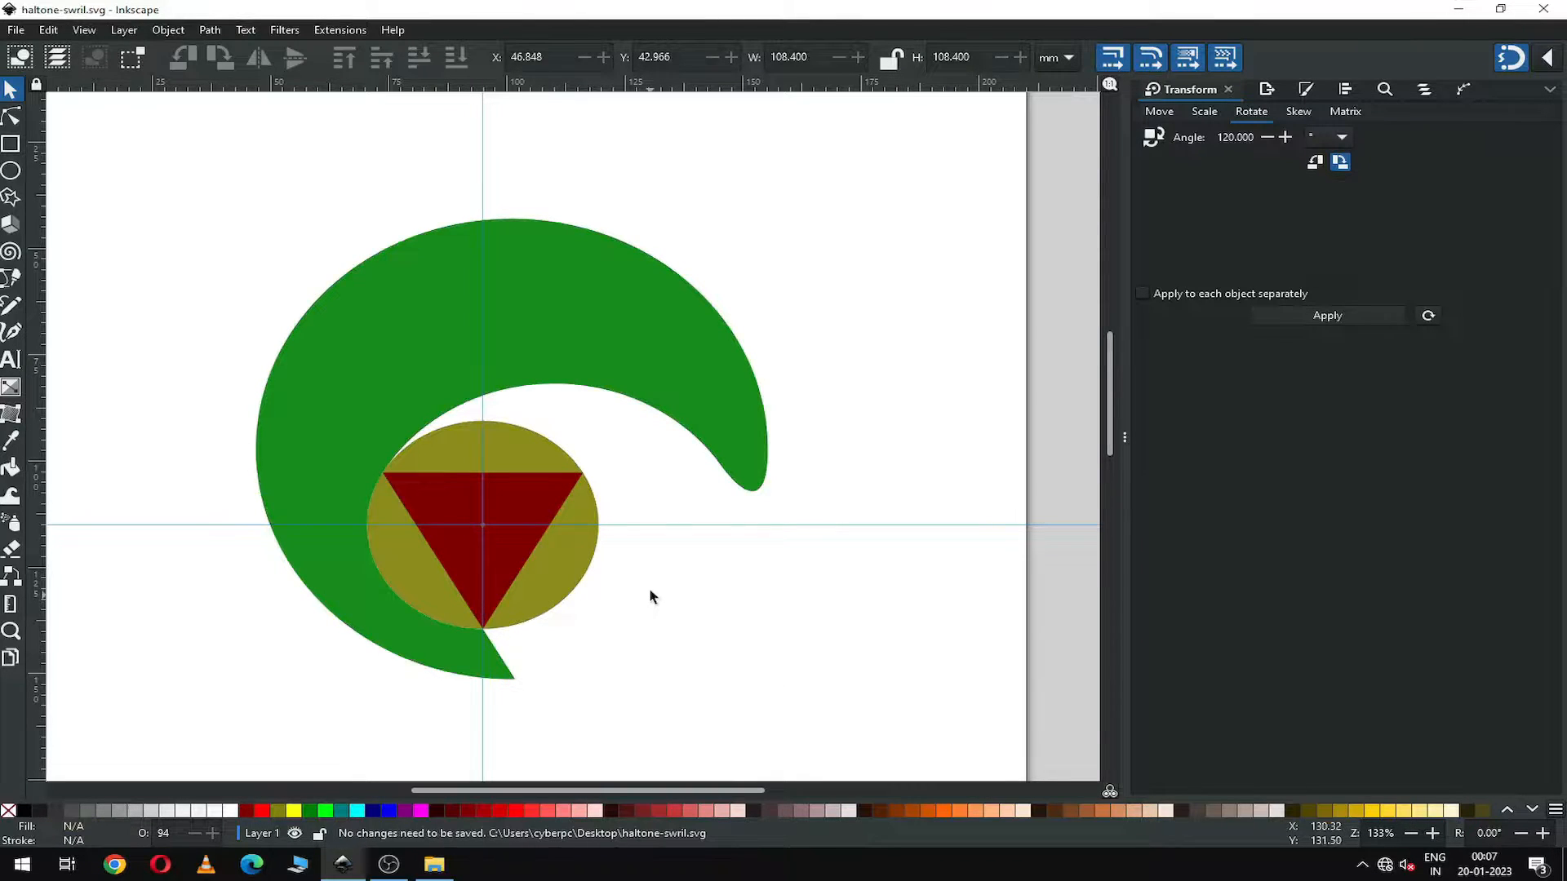
Duplicate the green crescent and fill the copy with magenta.
left_click(660, 352)
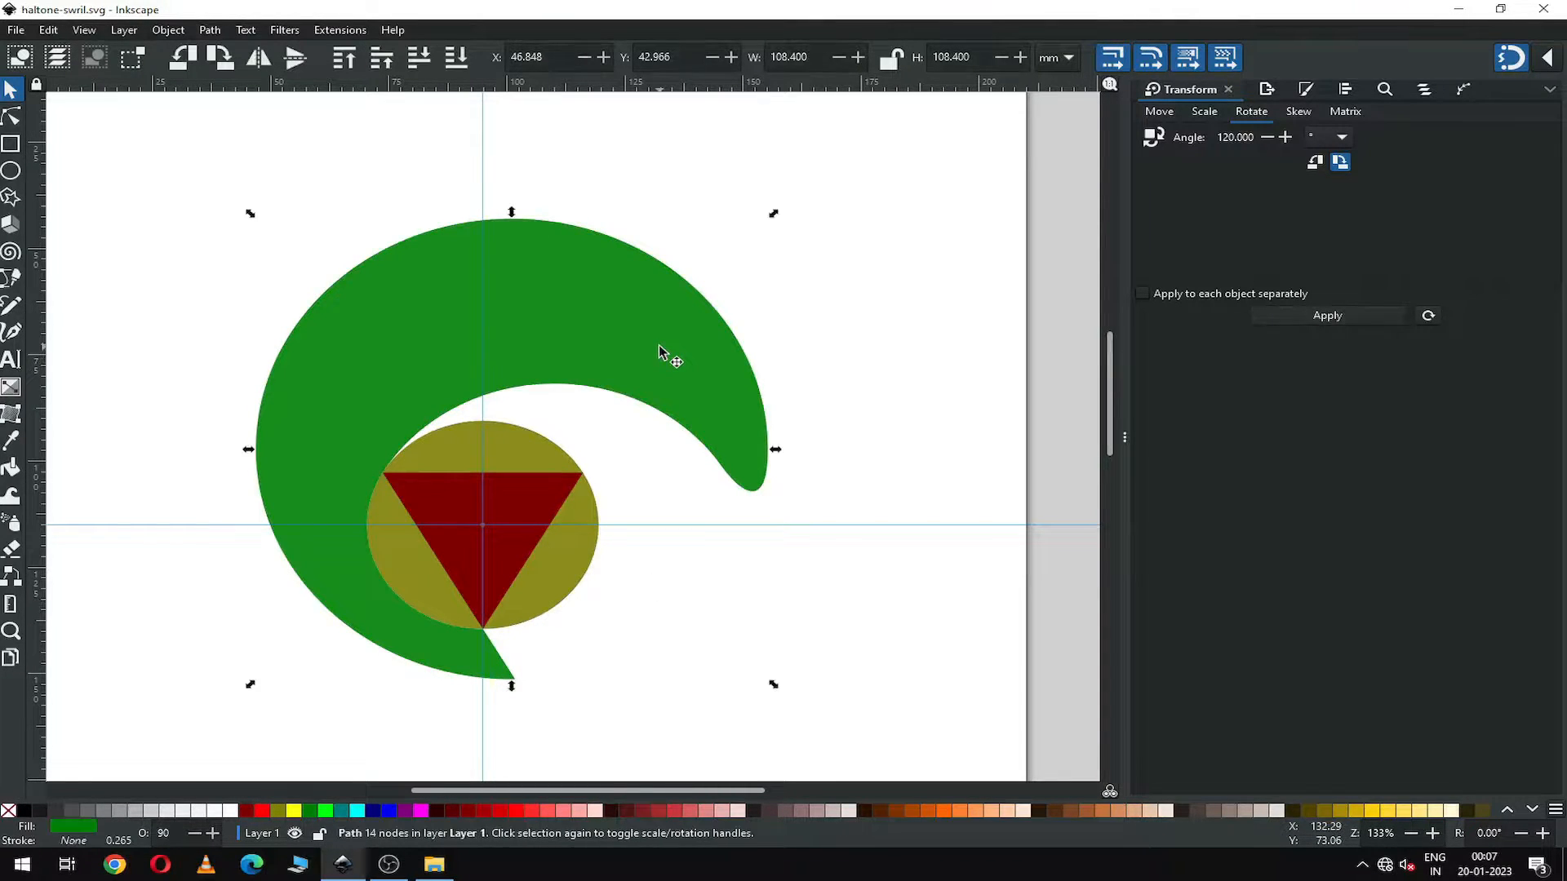
right_click(660, 347)
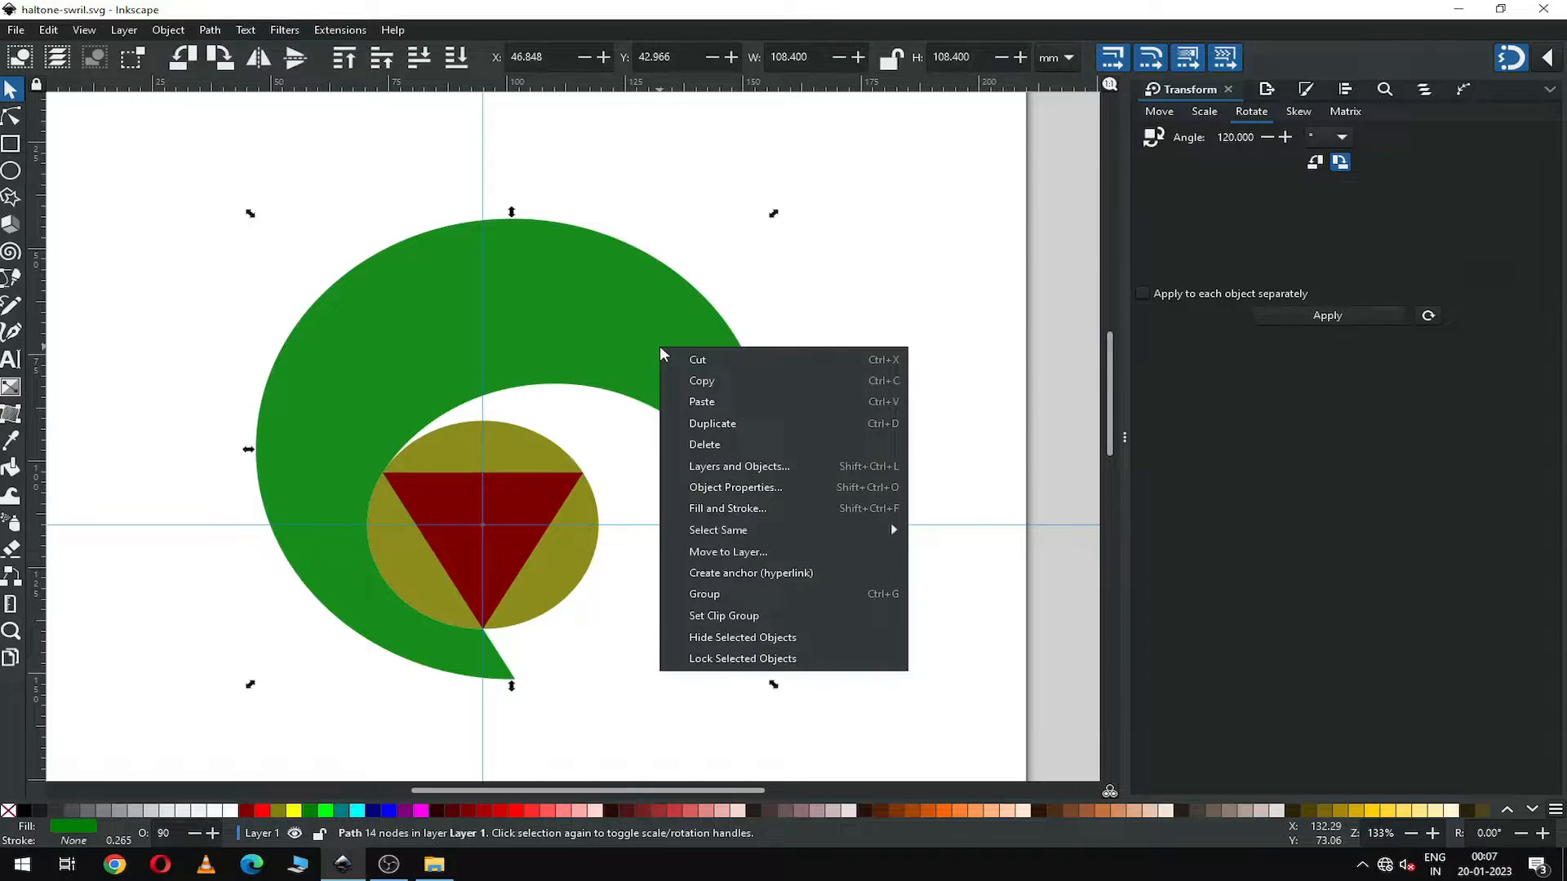
left_click(722, 424)
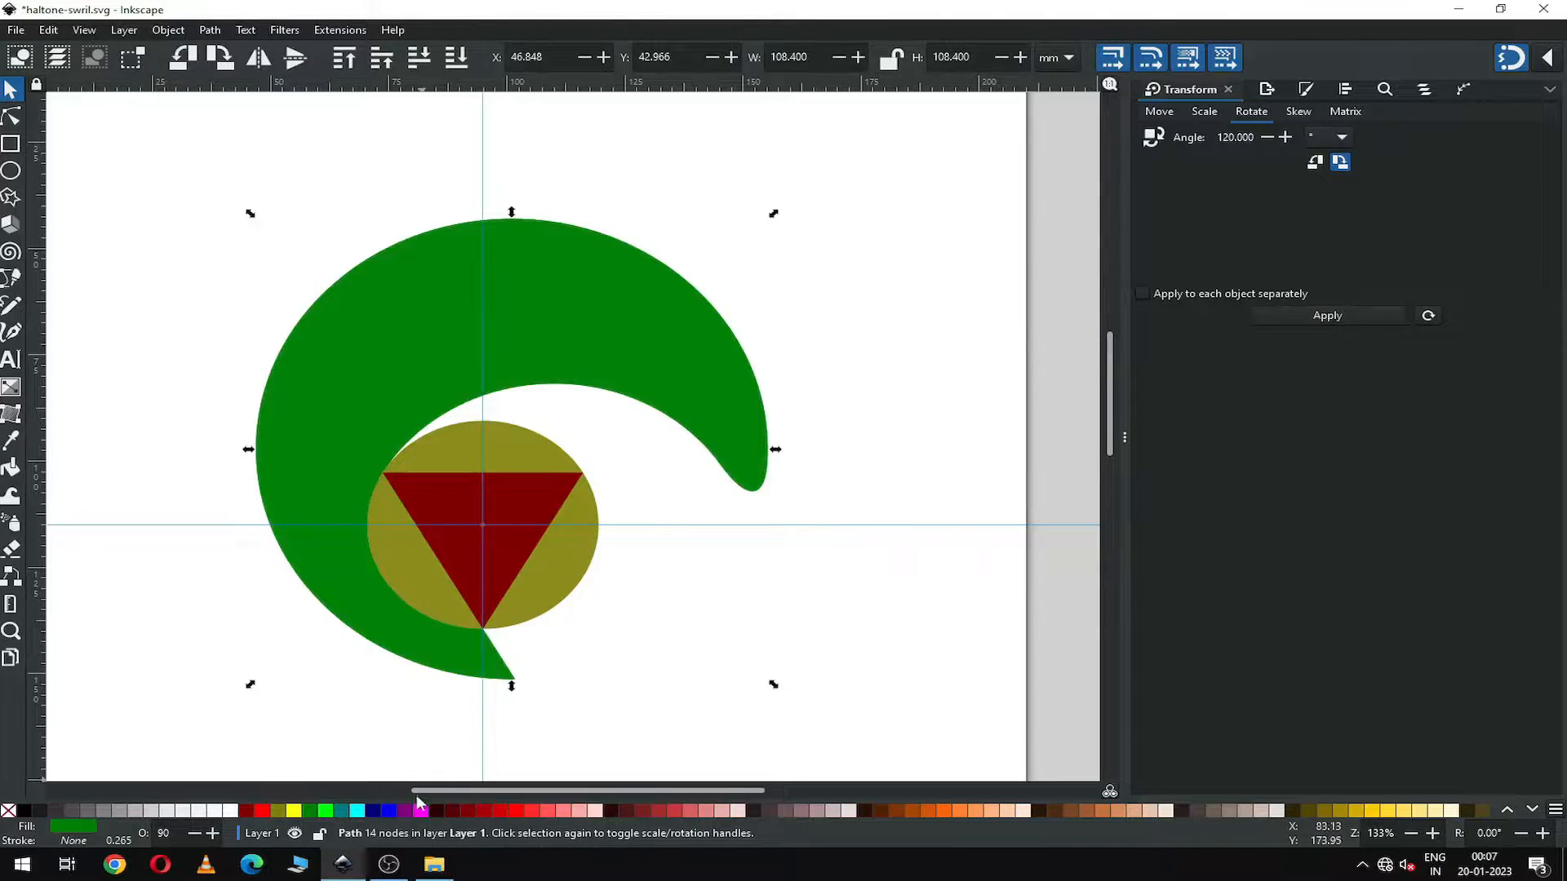
left_click(421, 811)
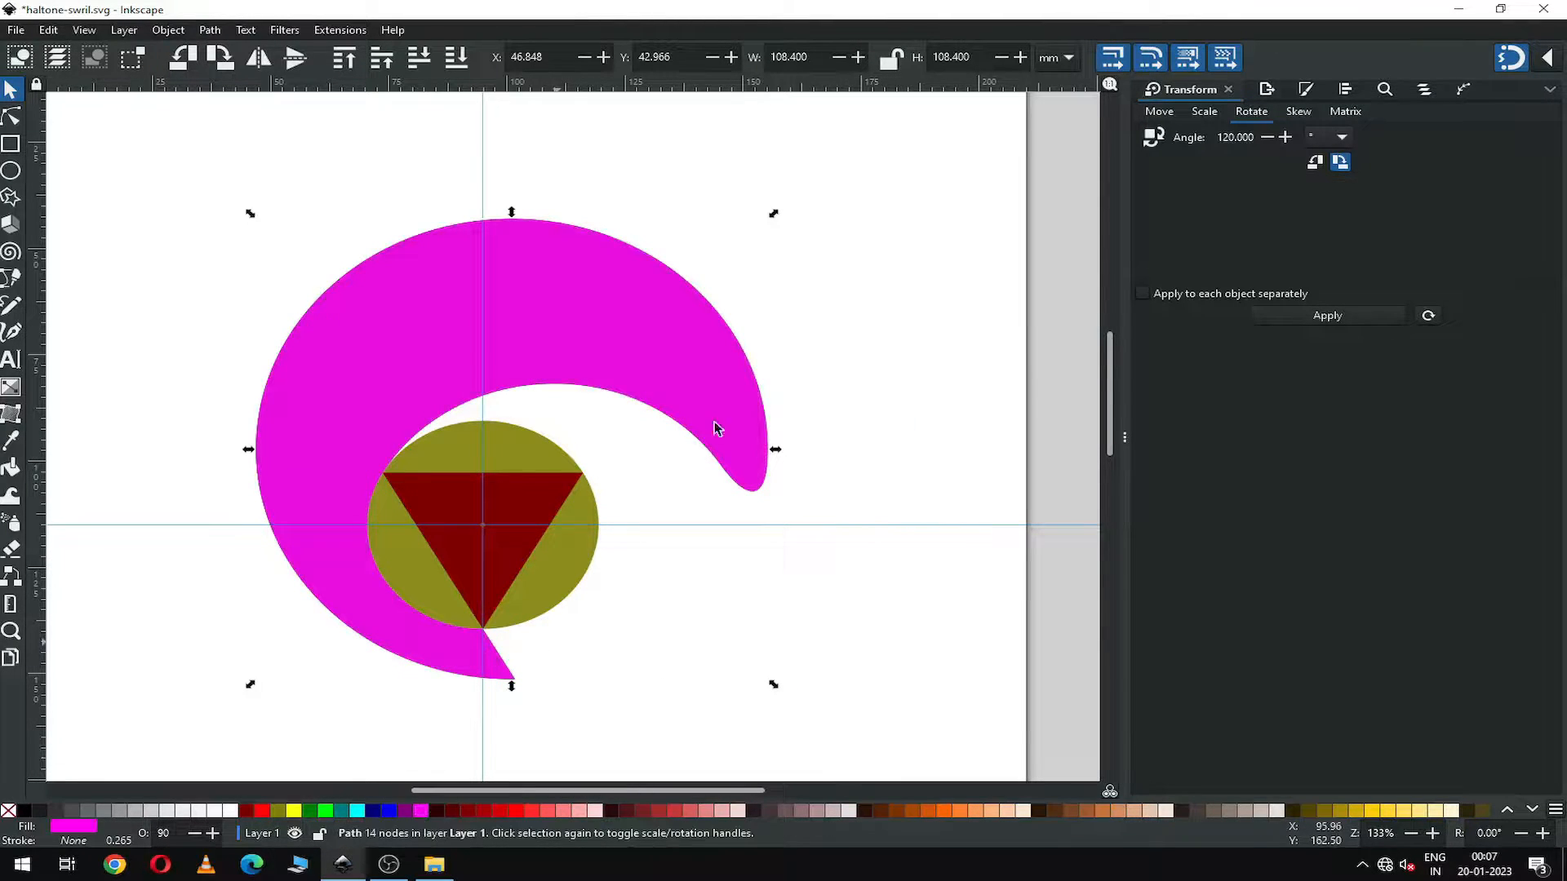
Lower the magenta crescent to the bottom and rotate it 120° clockwise.
left_click(167, 30)
left_click(210, 413)
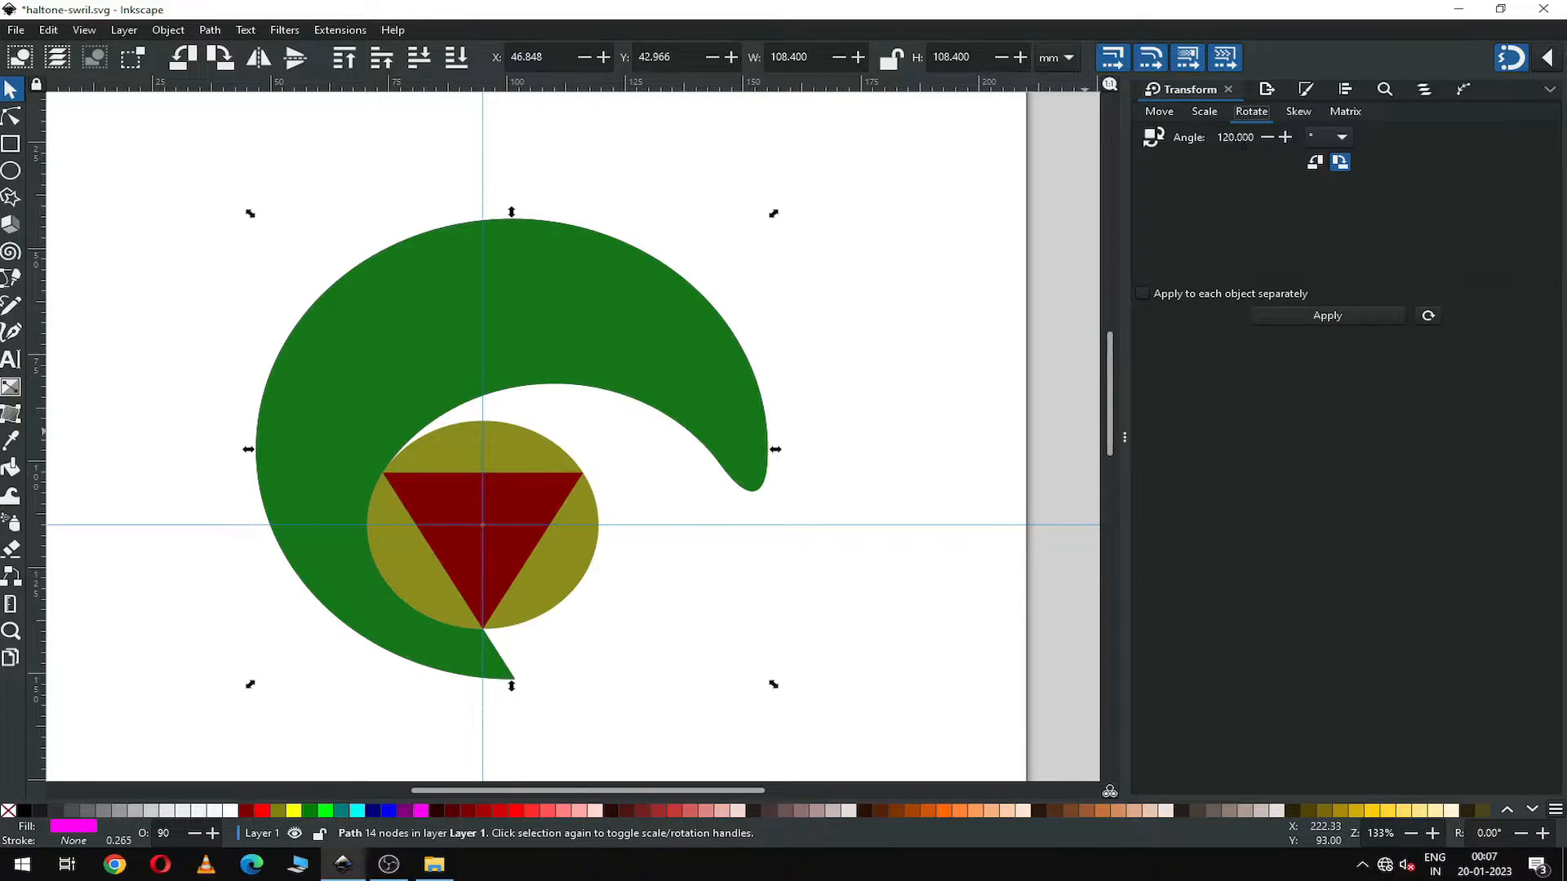
left_click(161, 33)
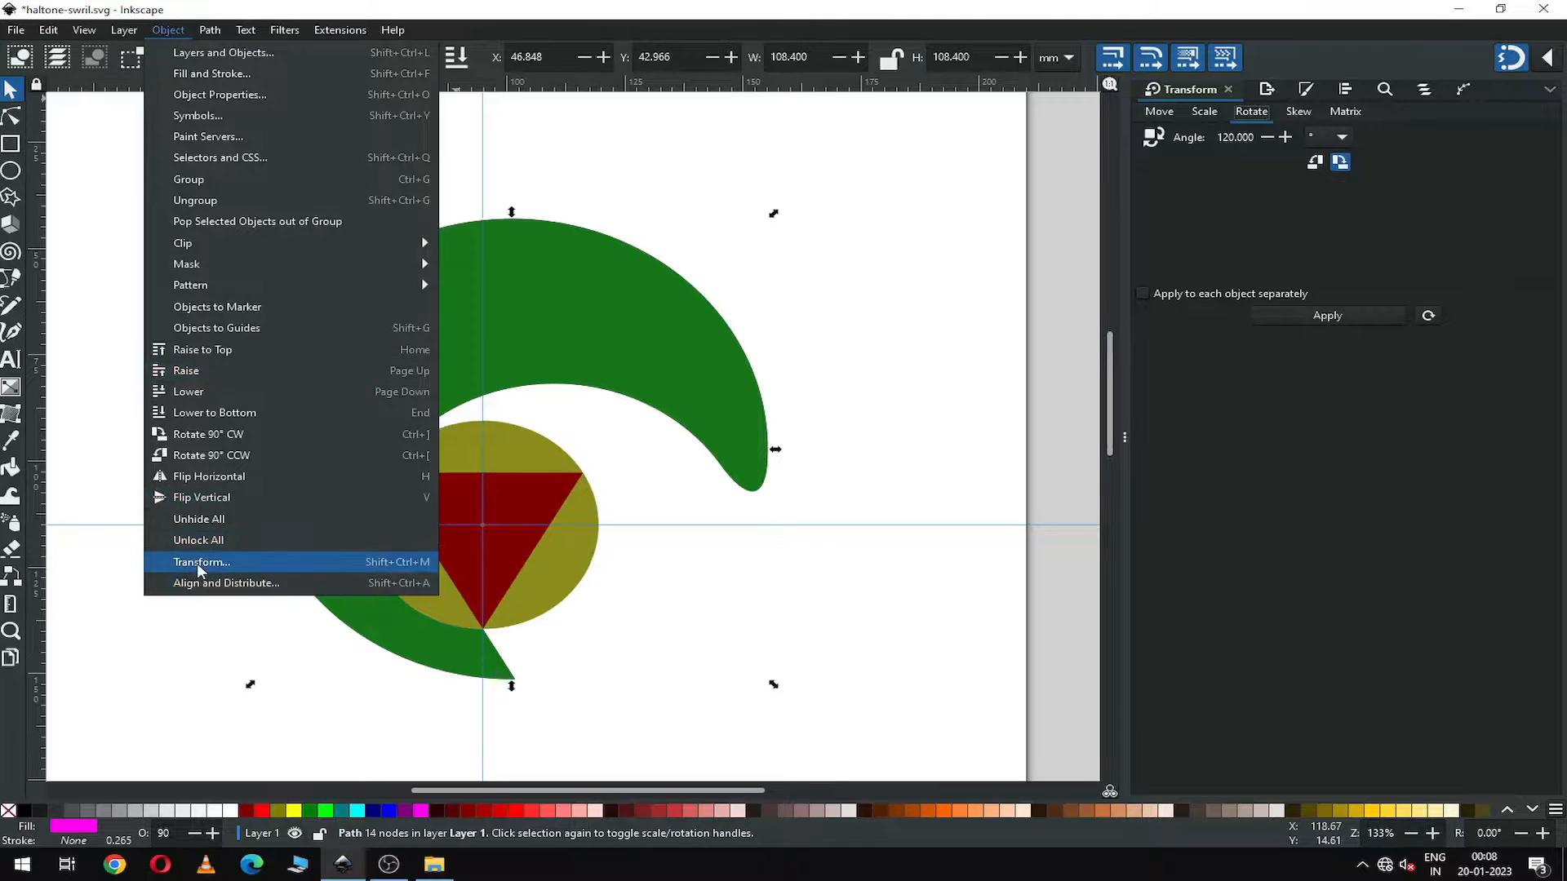
left_click(174, 29)
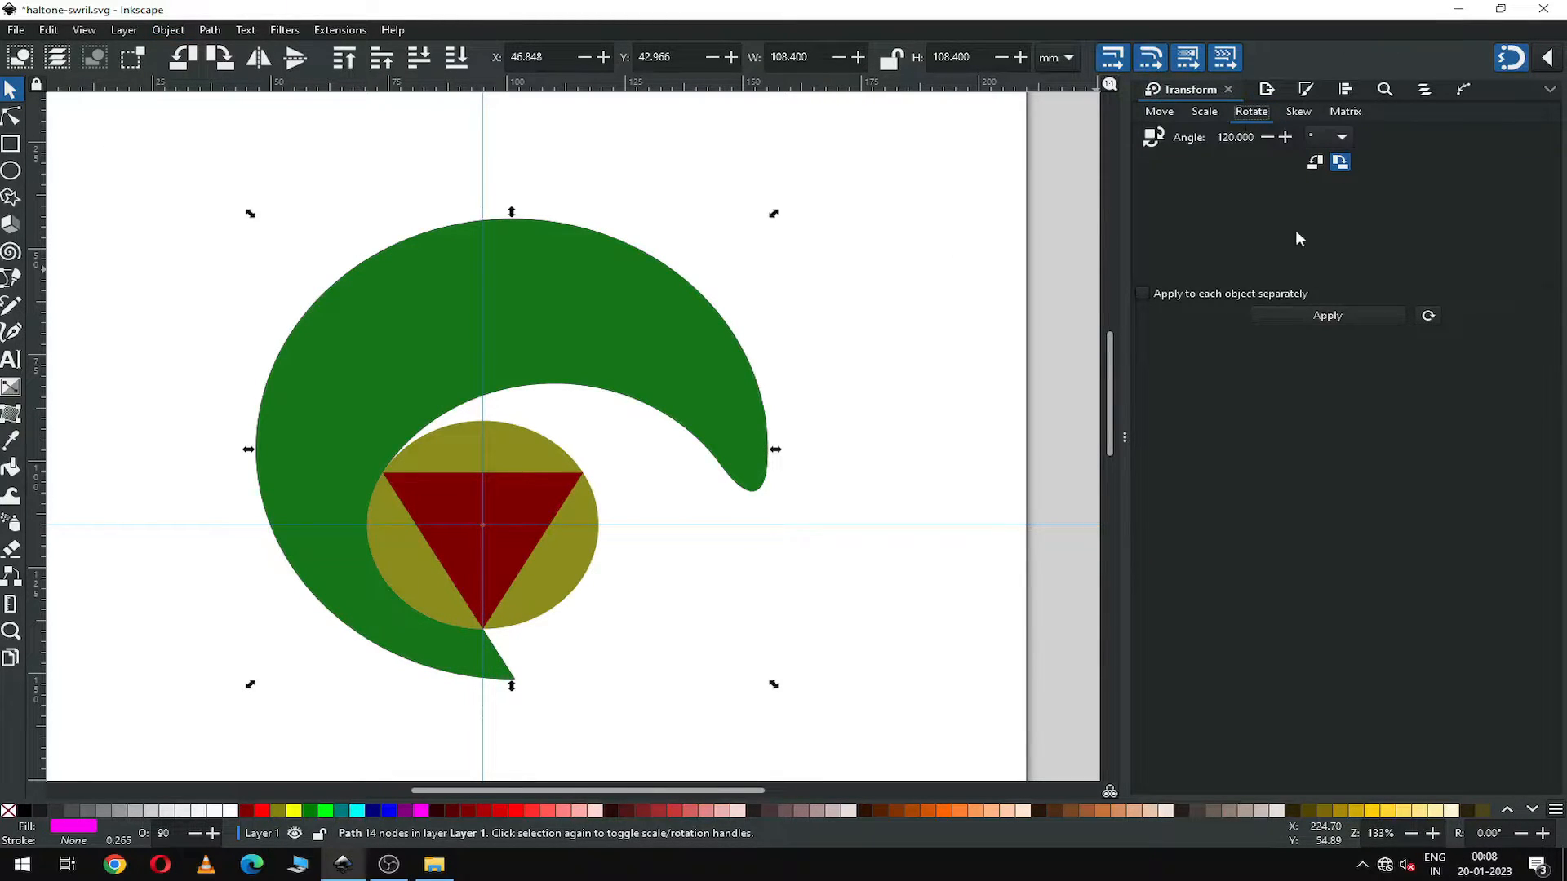
left_click(1328, 316)
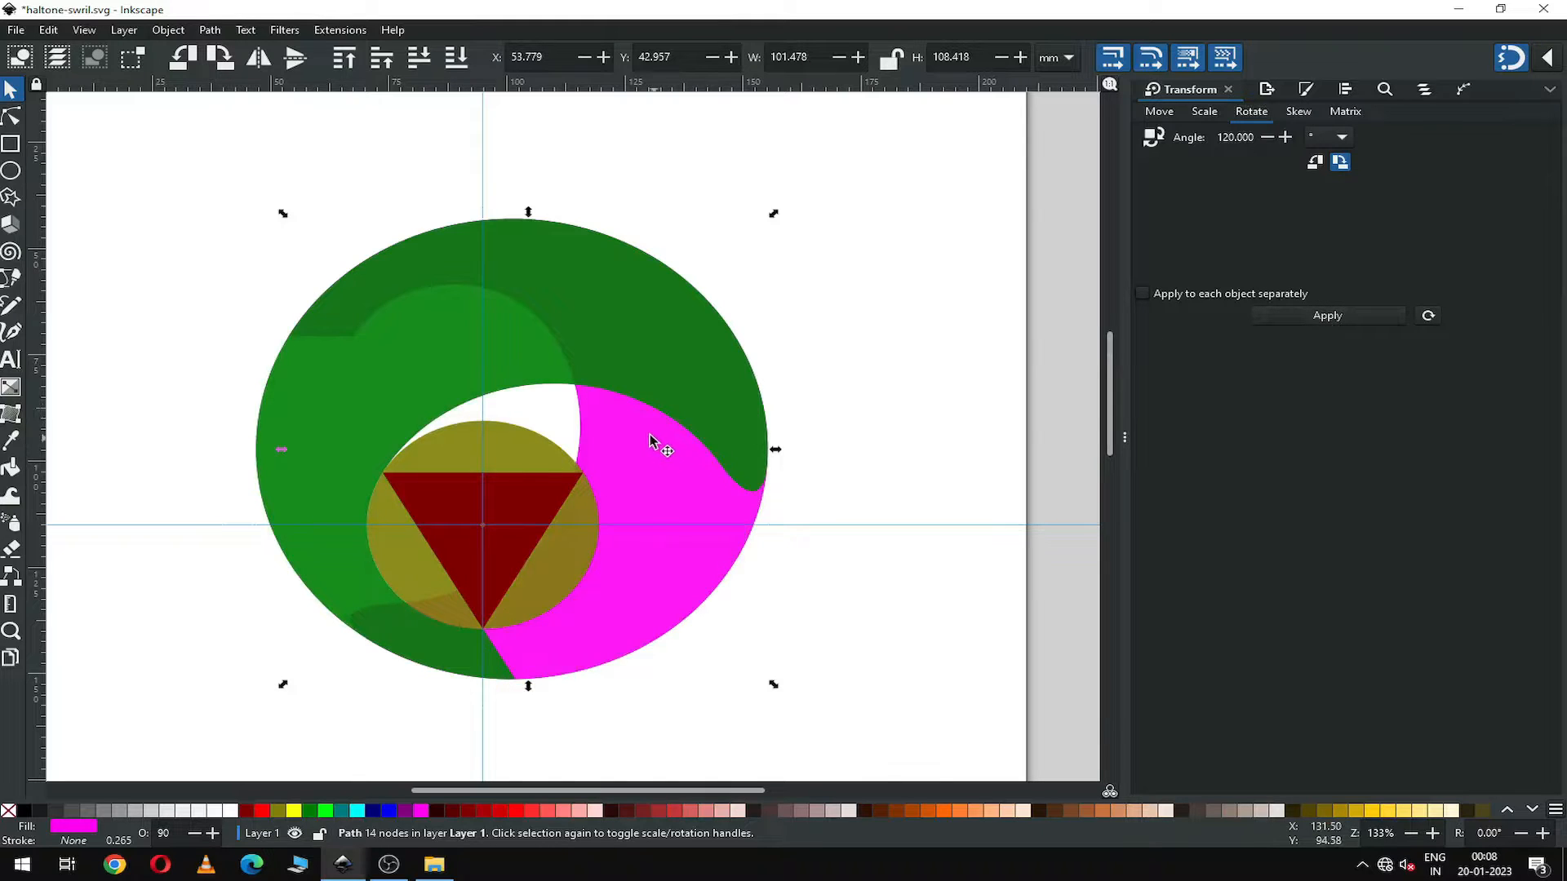
Move the magenta crescent so the inner corner of its straight-cut end snaps to the triangle's upper-left vertex.
left_click_drag(650, 434, 662, 545)
key("z")
left_click_drag(301, 374, 699, 553)
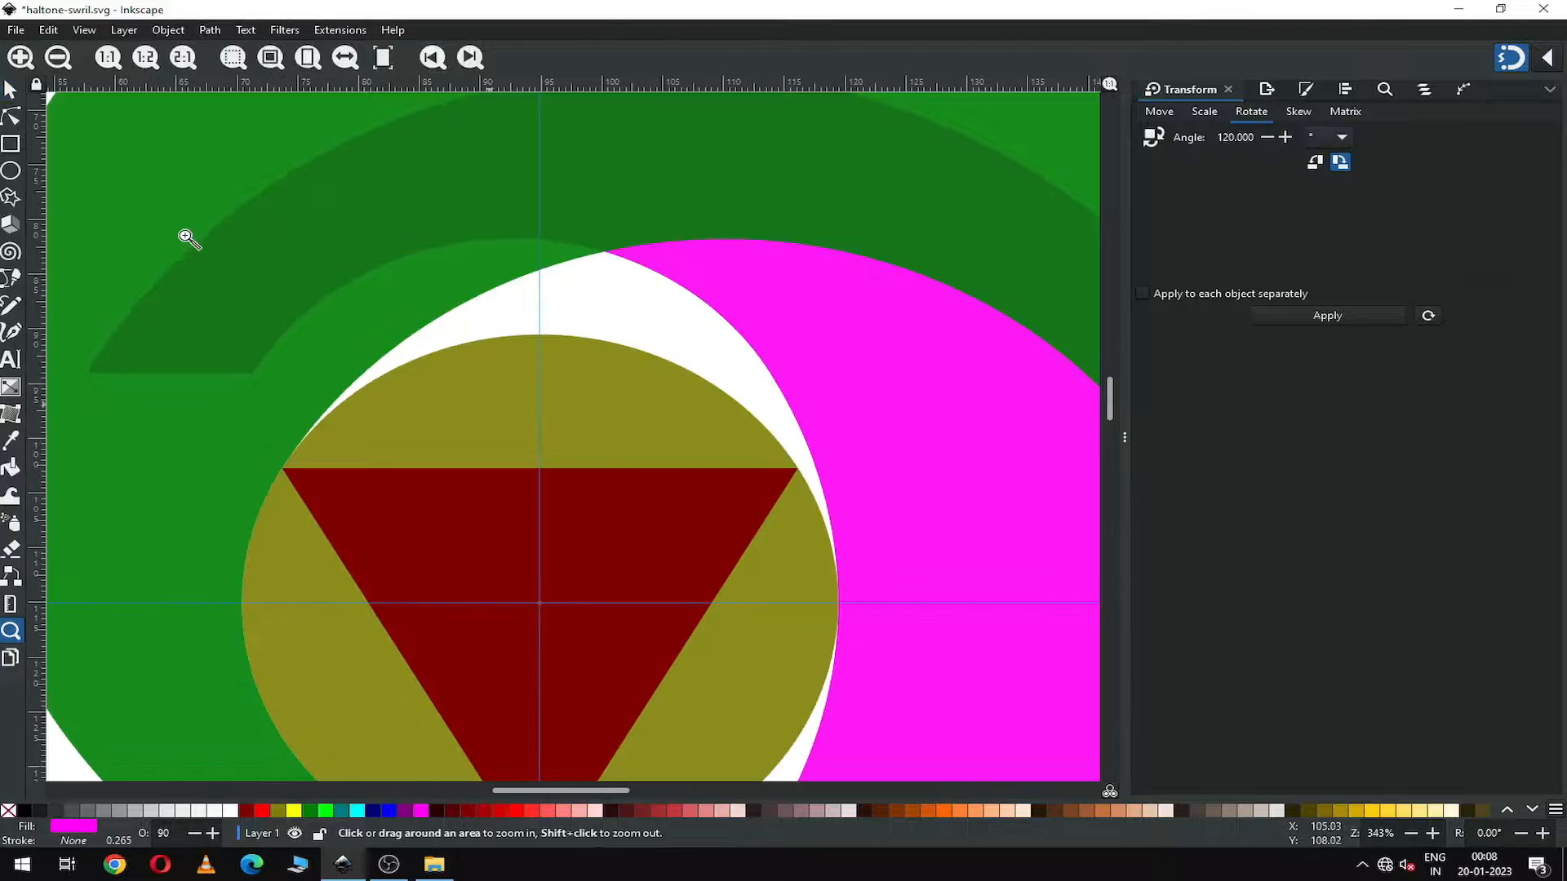
key("s")
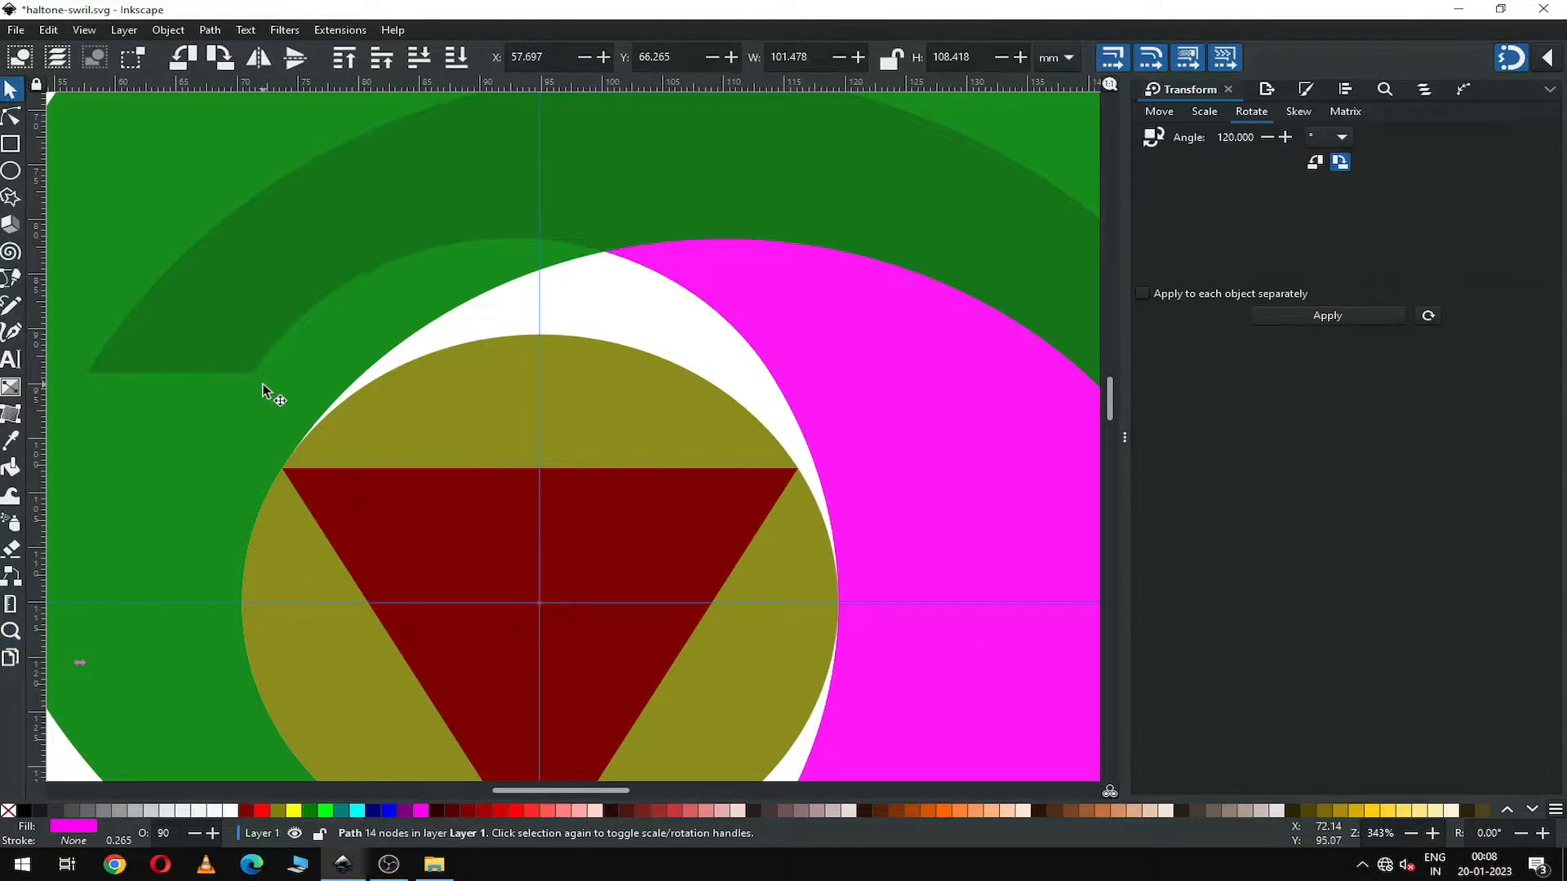
left_click_drag(800, 333, 825, 398)
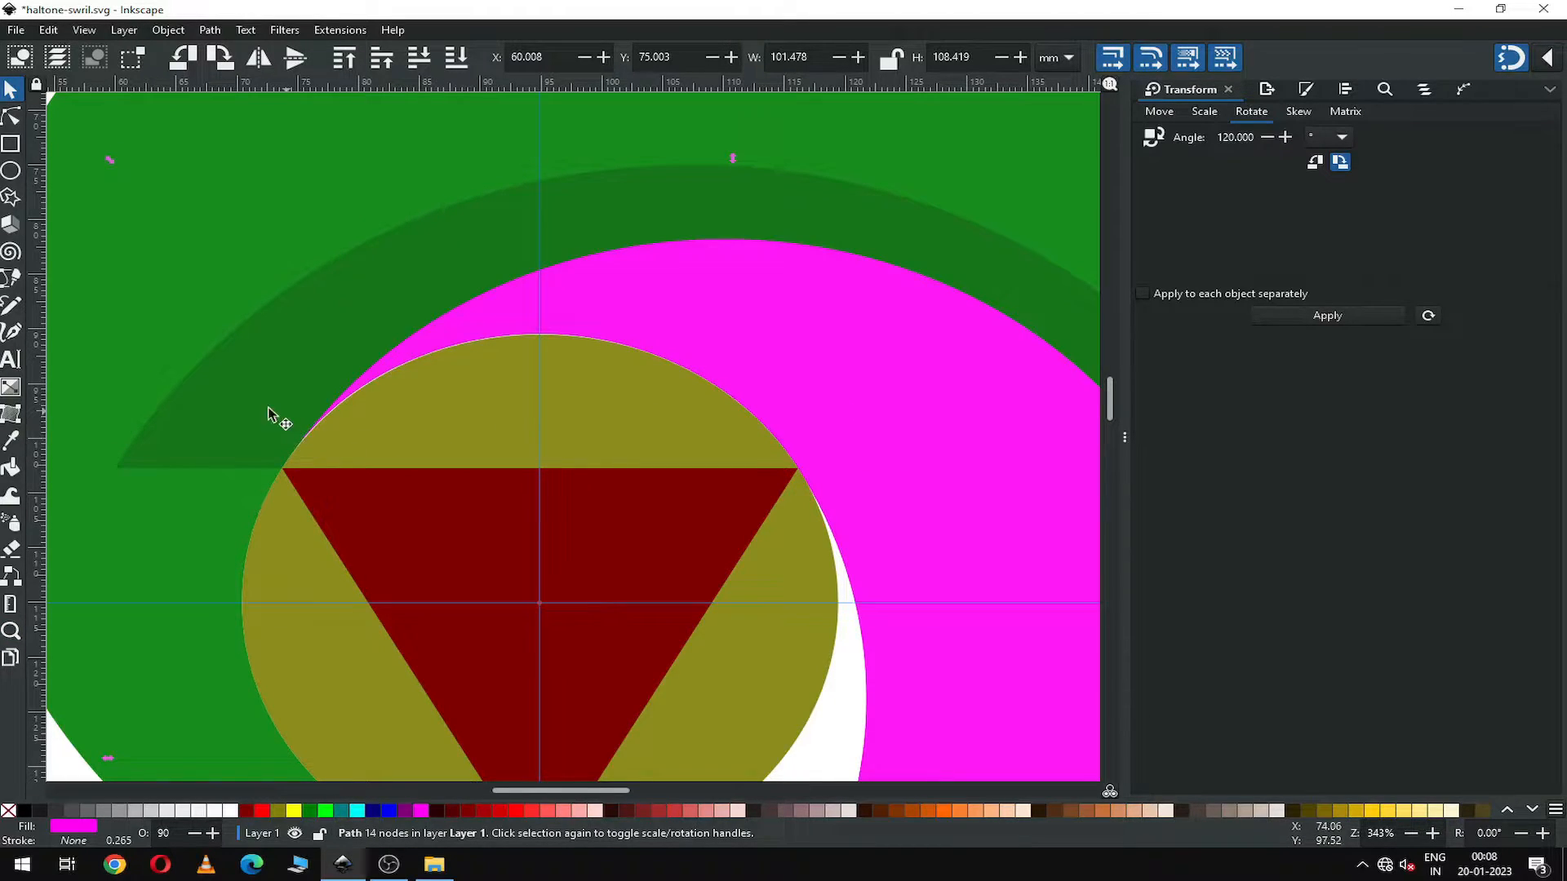
Examine how the magenta crescent's corner meets the triangle's upper-left vertex and how the two crescents overlap.
key("z")
left_click_drag(116, 360, 391, 530)
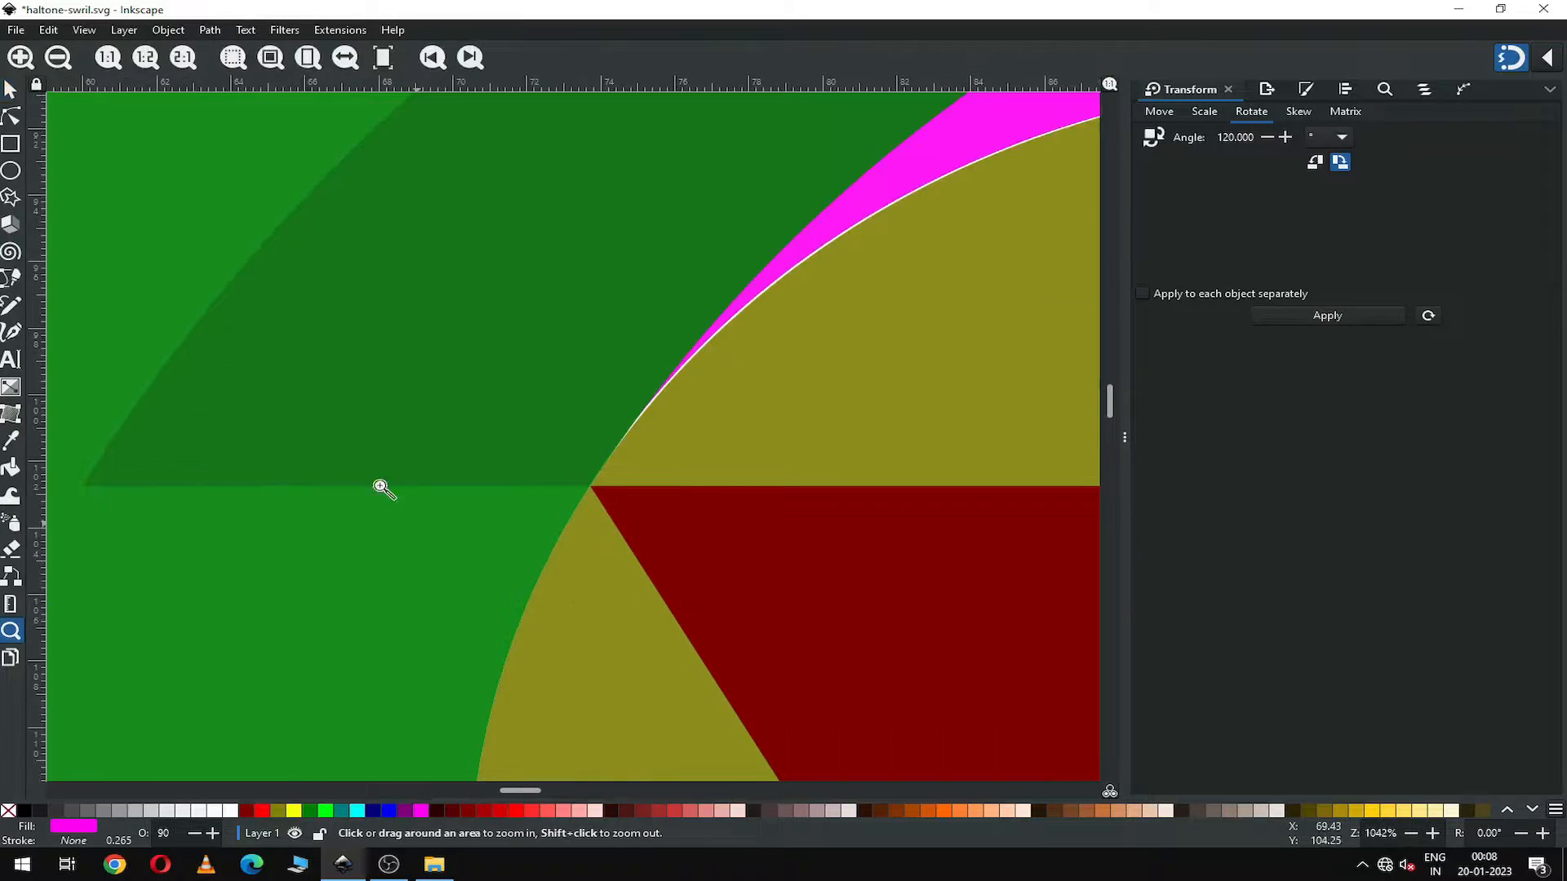
left_click(596, 495, "shift")
key("minus")
key("minus")
key("minus")
key("minus")
key("minus")
key("minus")
key("minus")
left_click_drag(442, 284, 885, 643)
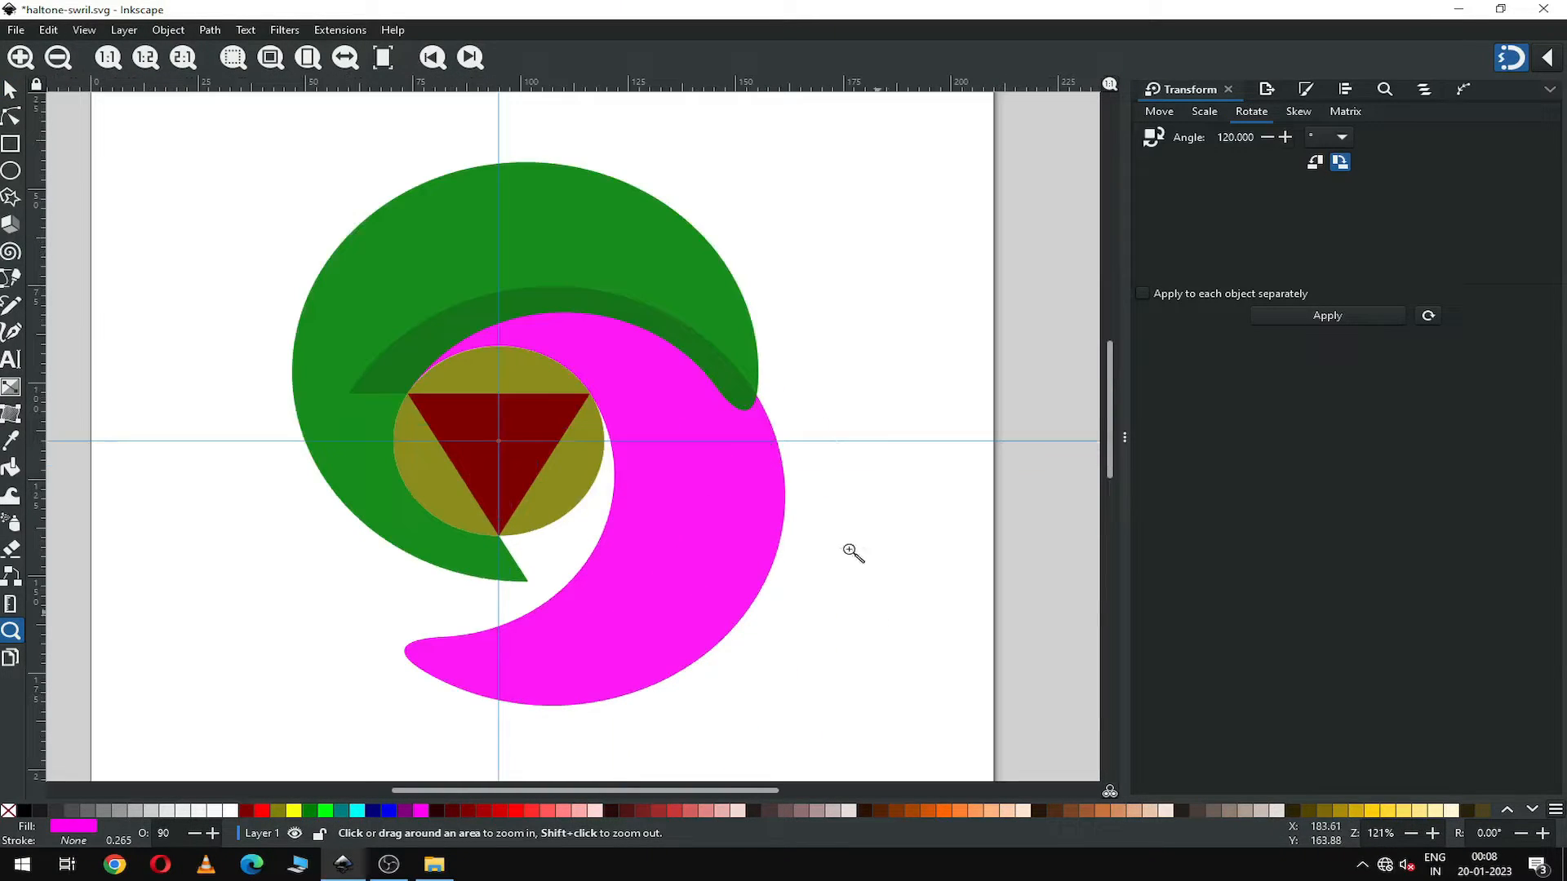
Shift the nodes of the green crescent's rounded tip up and outward, to about X 159.8, Y 92.6 mm.
left_click(12, 119)
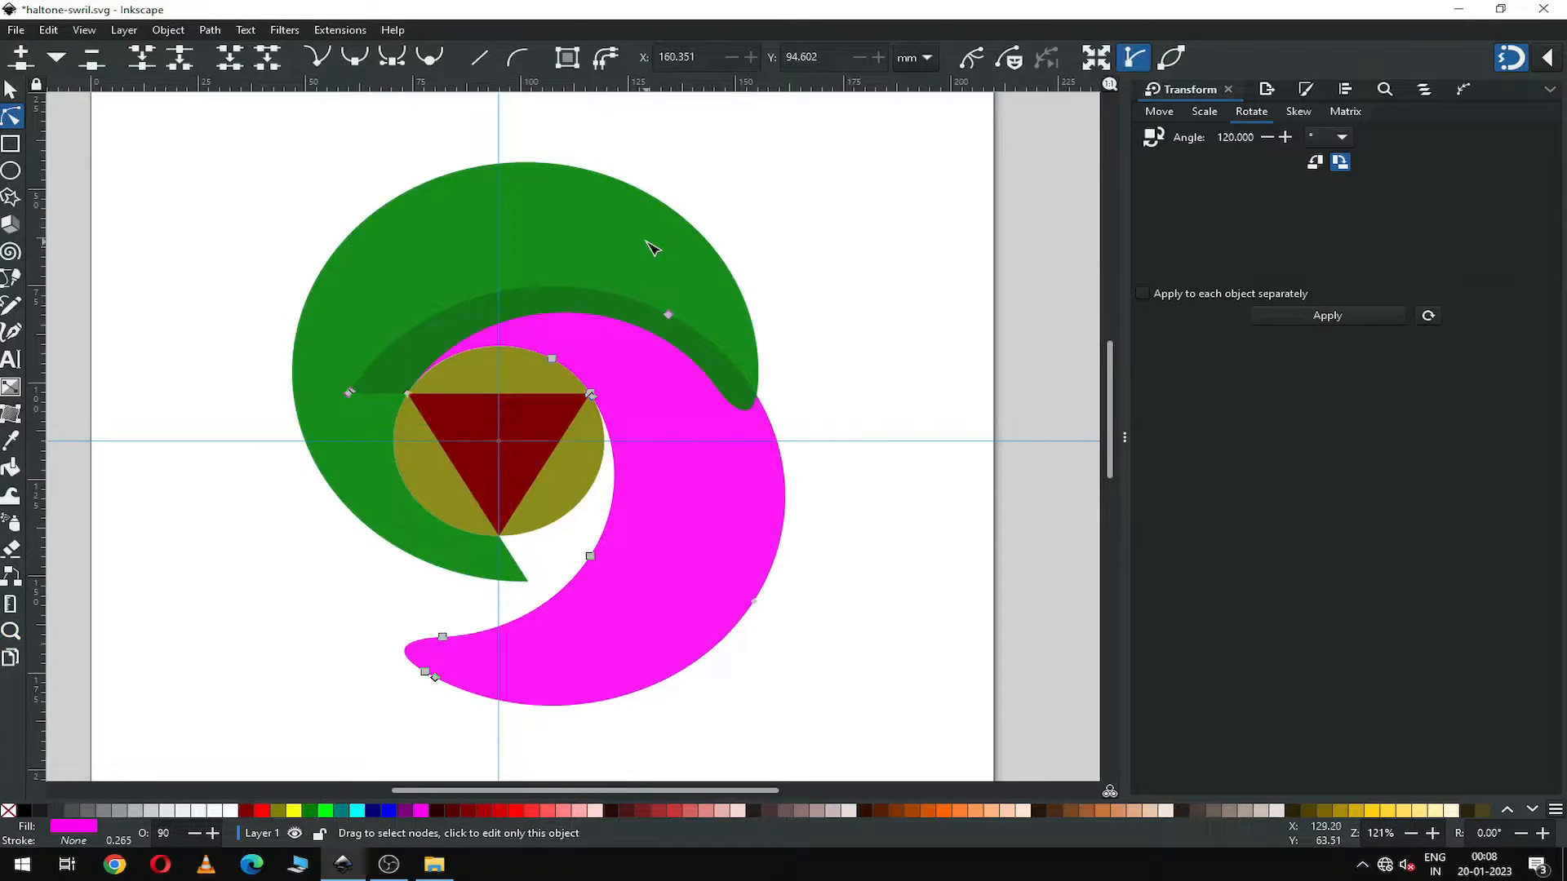
left_click(653, 247)
left_click_drag(818, 333, 676, 423)
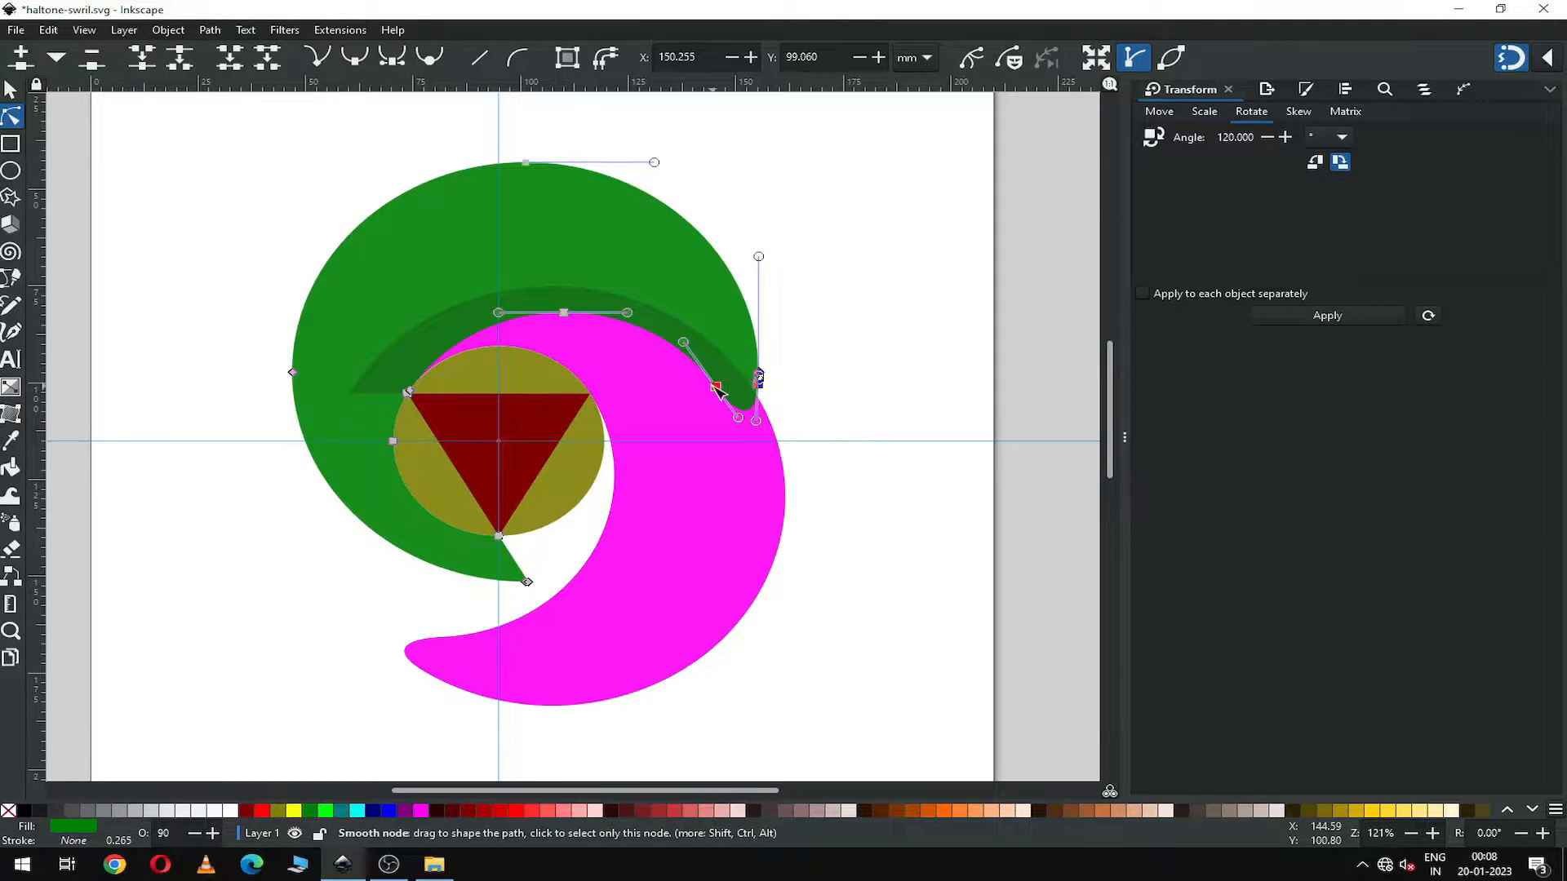
left_click_drag(717, 388, 759, 364)
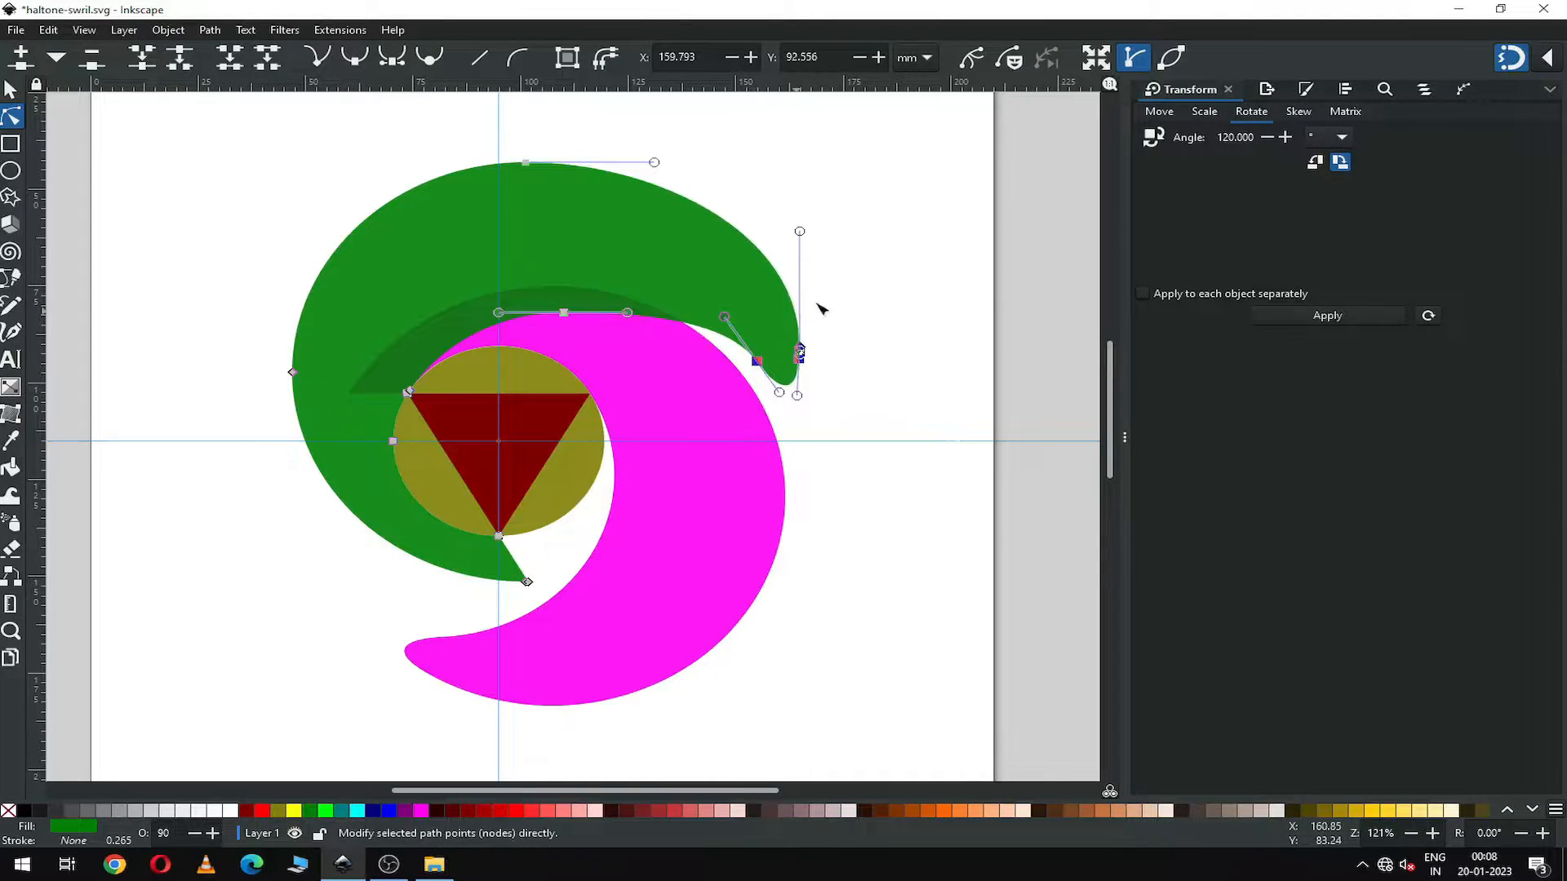
left_click(851, 298)
Delete the nodes at the top of the green crescent's outer edge and in the middle of its inner arc.
key("z")
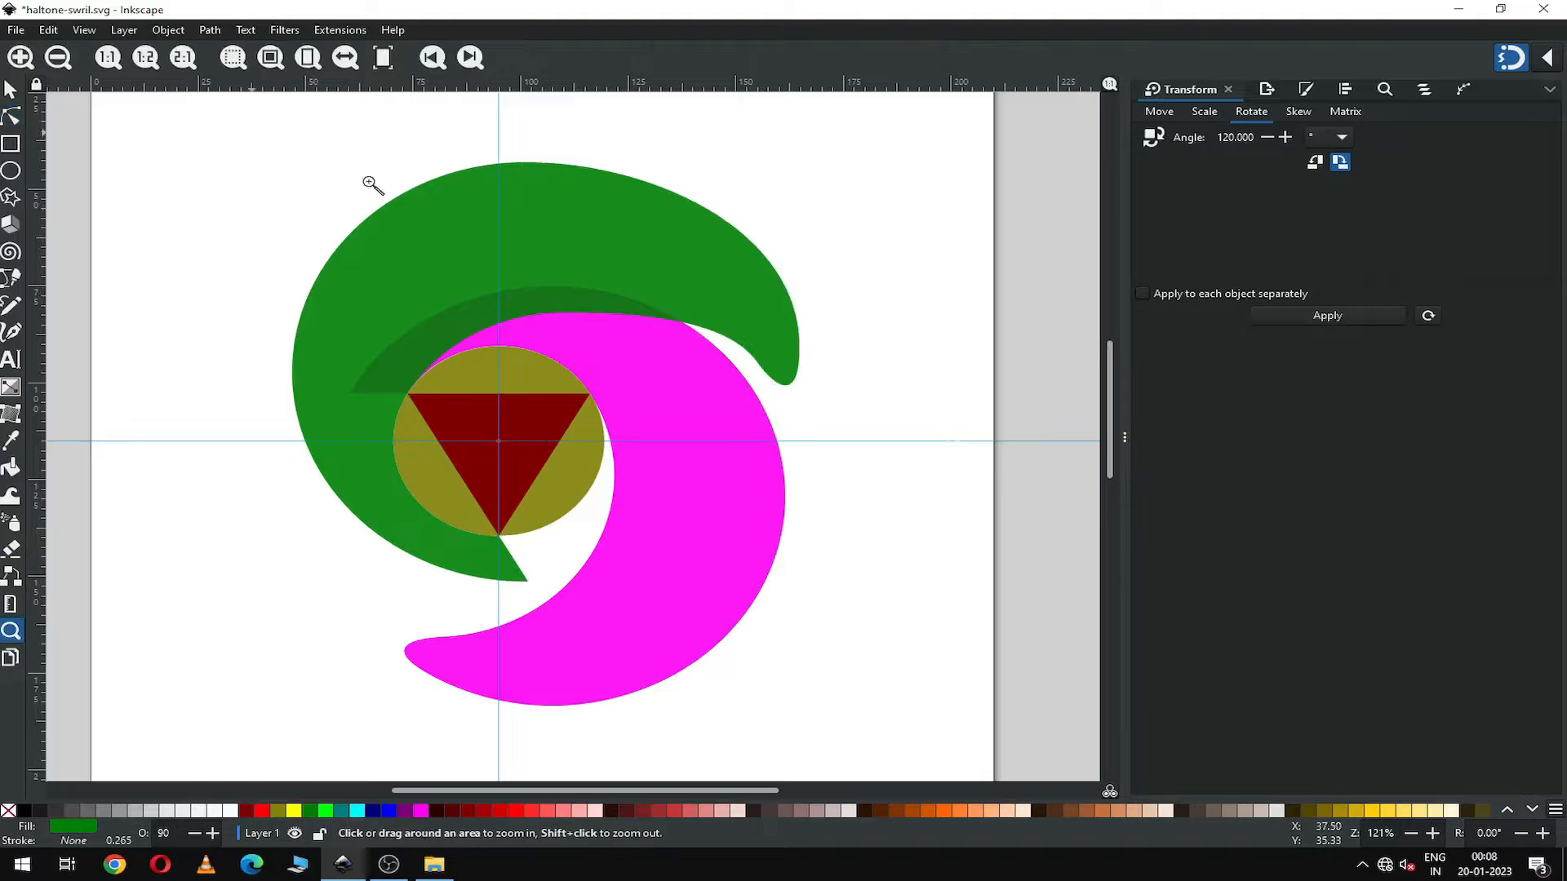
left_click_drag(250, 132, 971, 499)
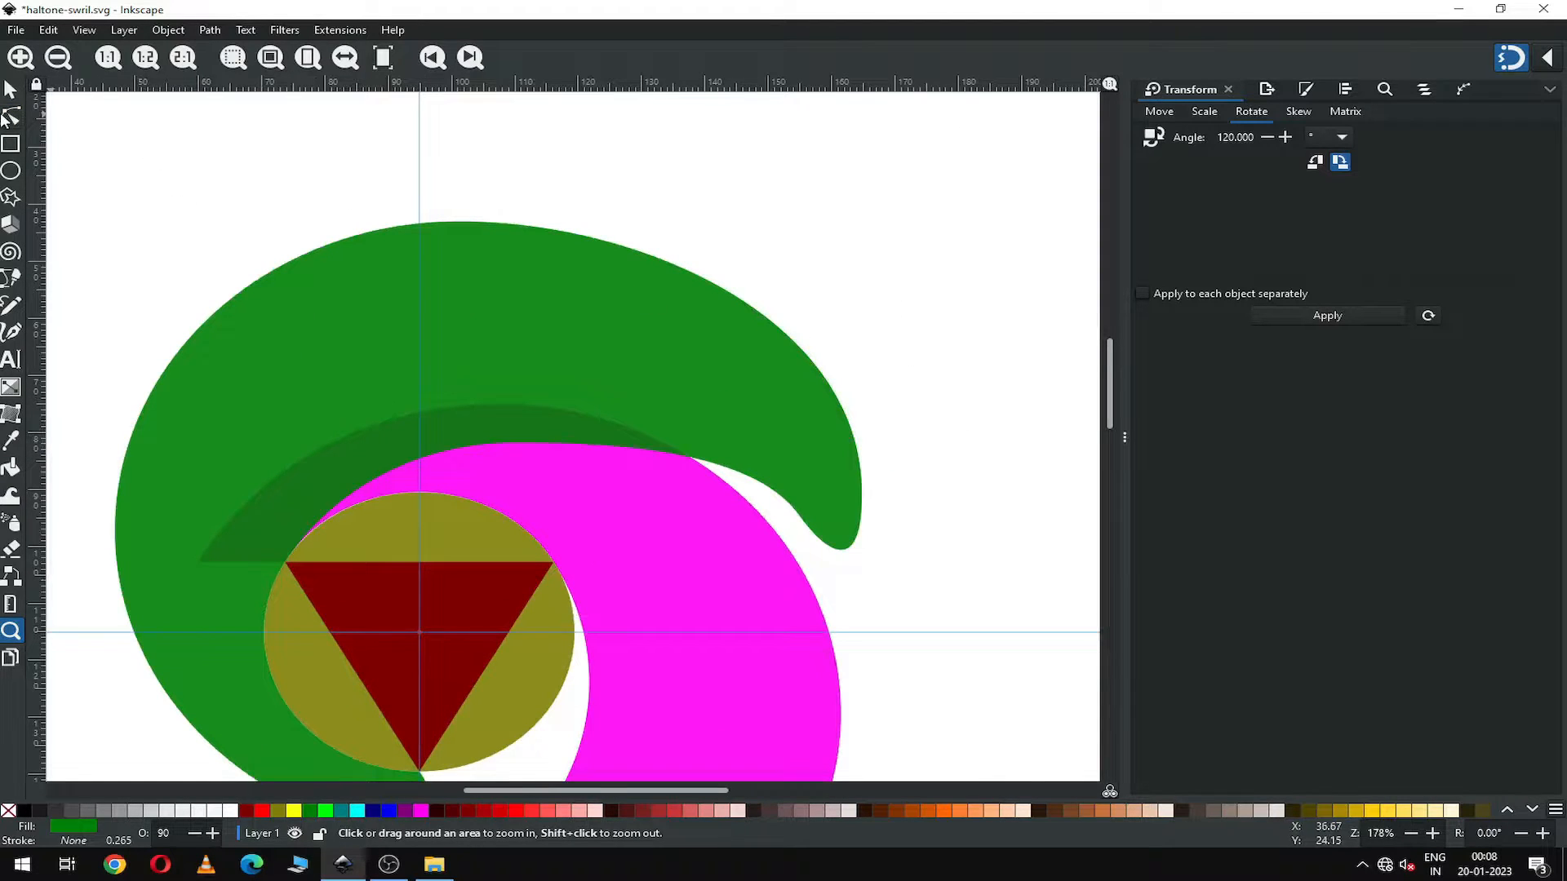
key("n")
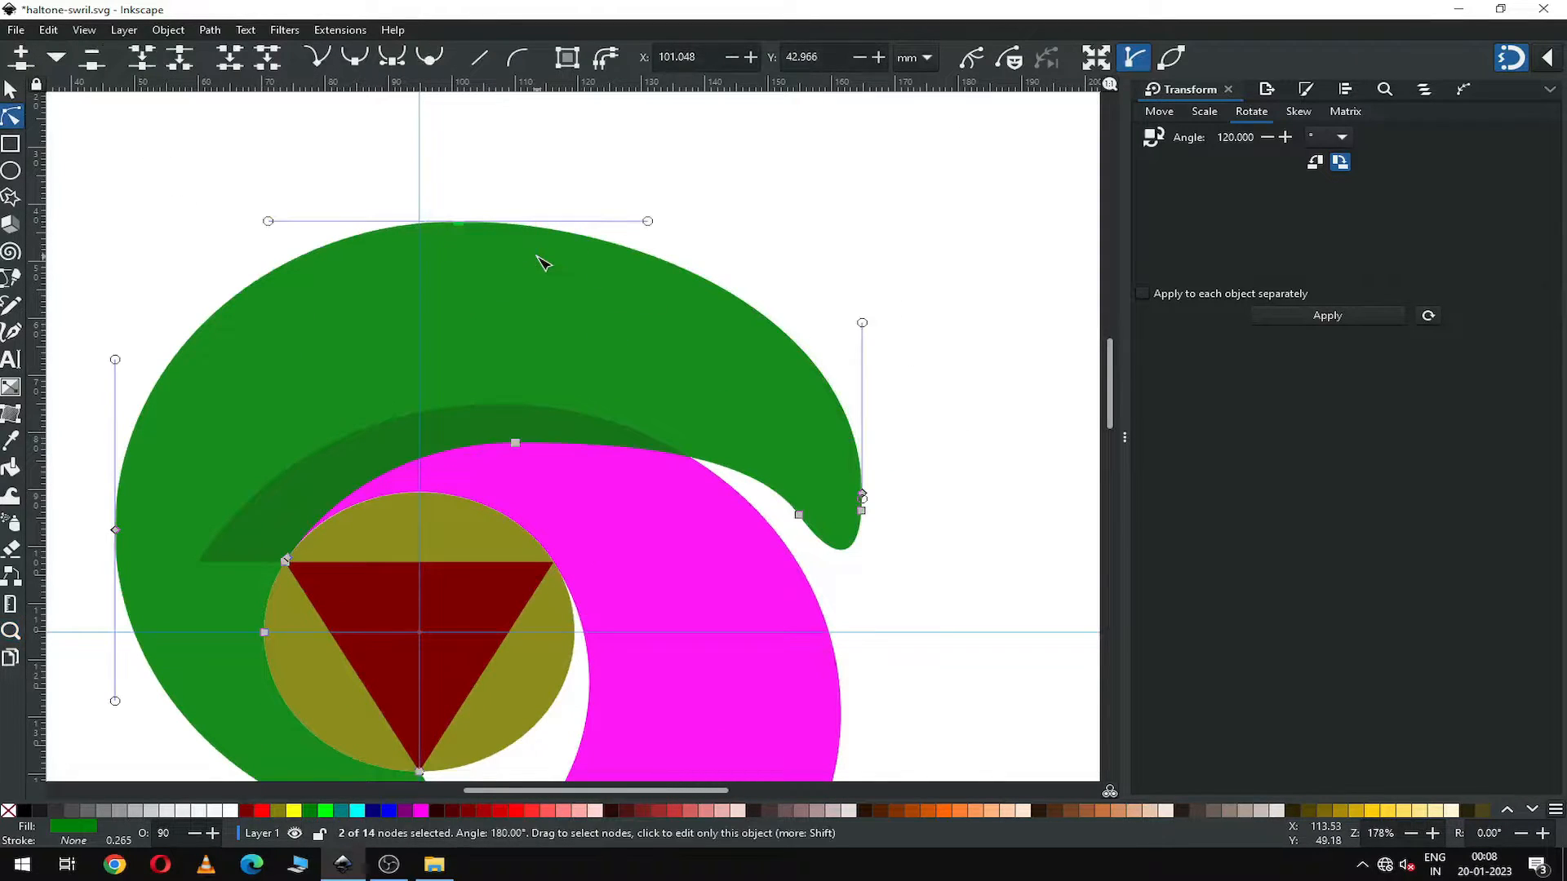
key("Delete")
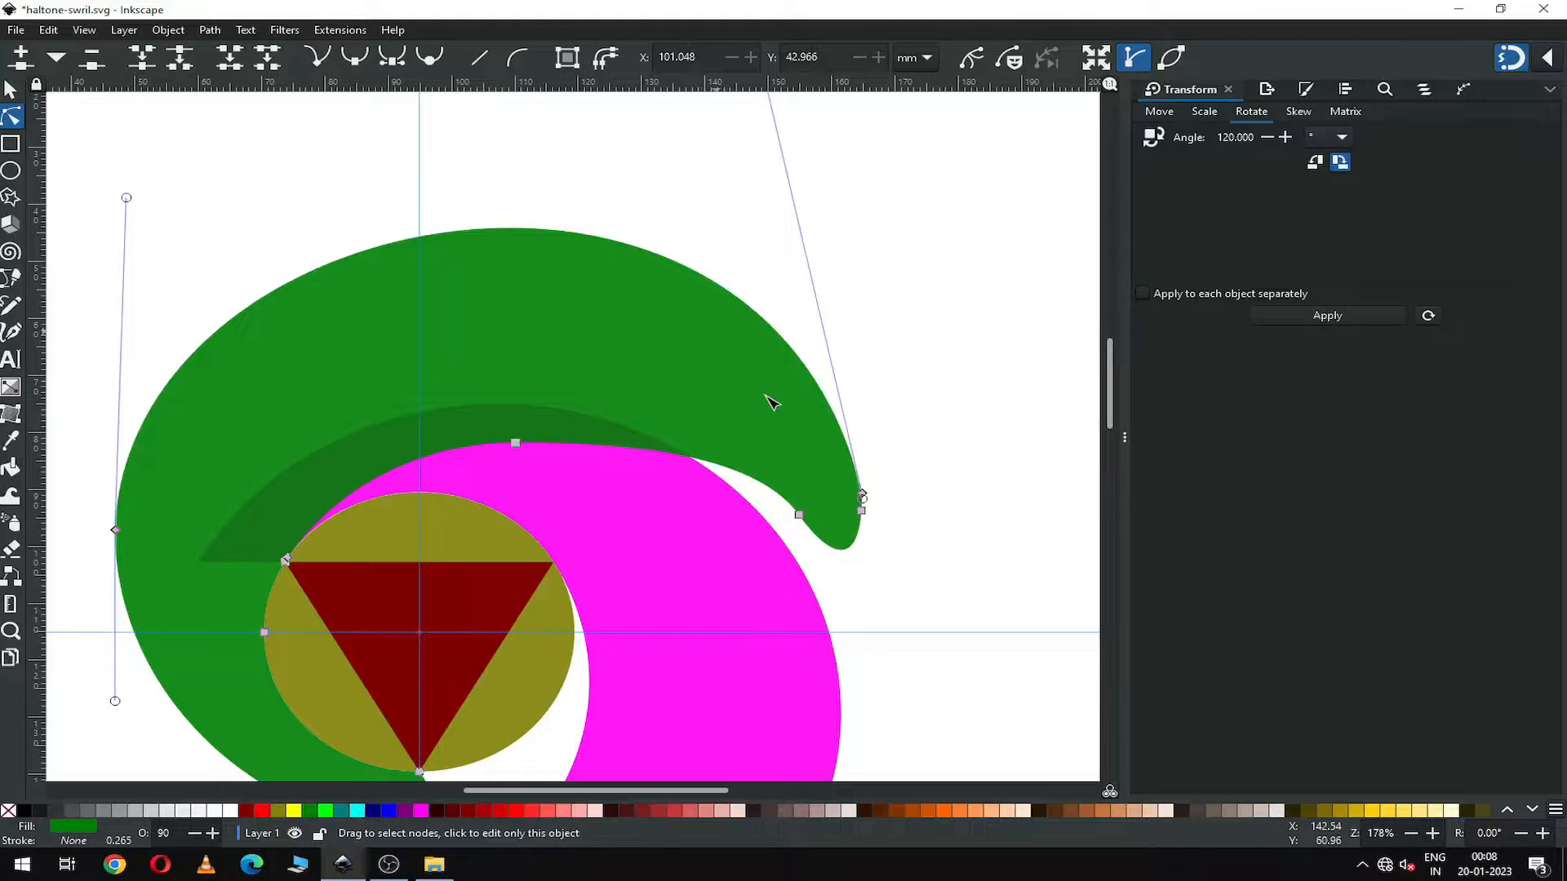
left_click(799, 514)
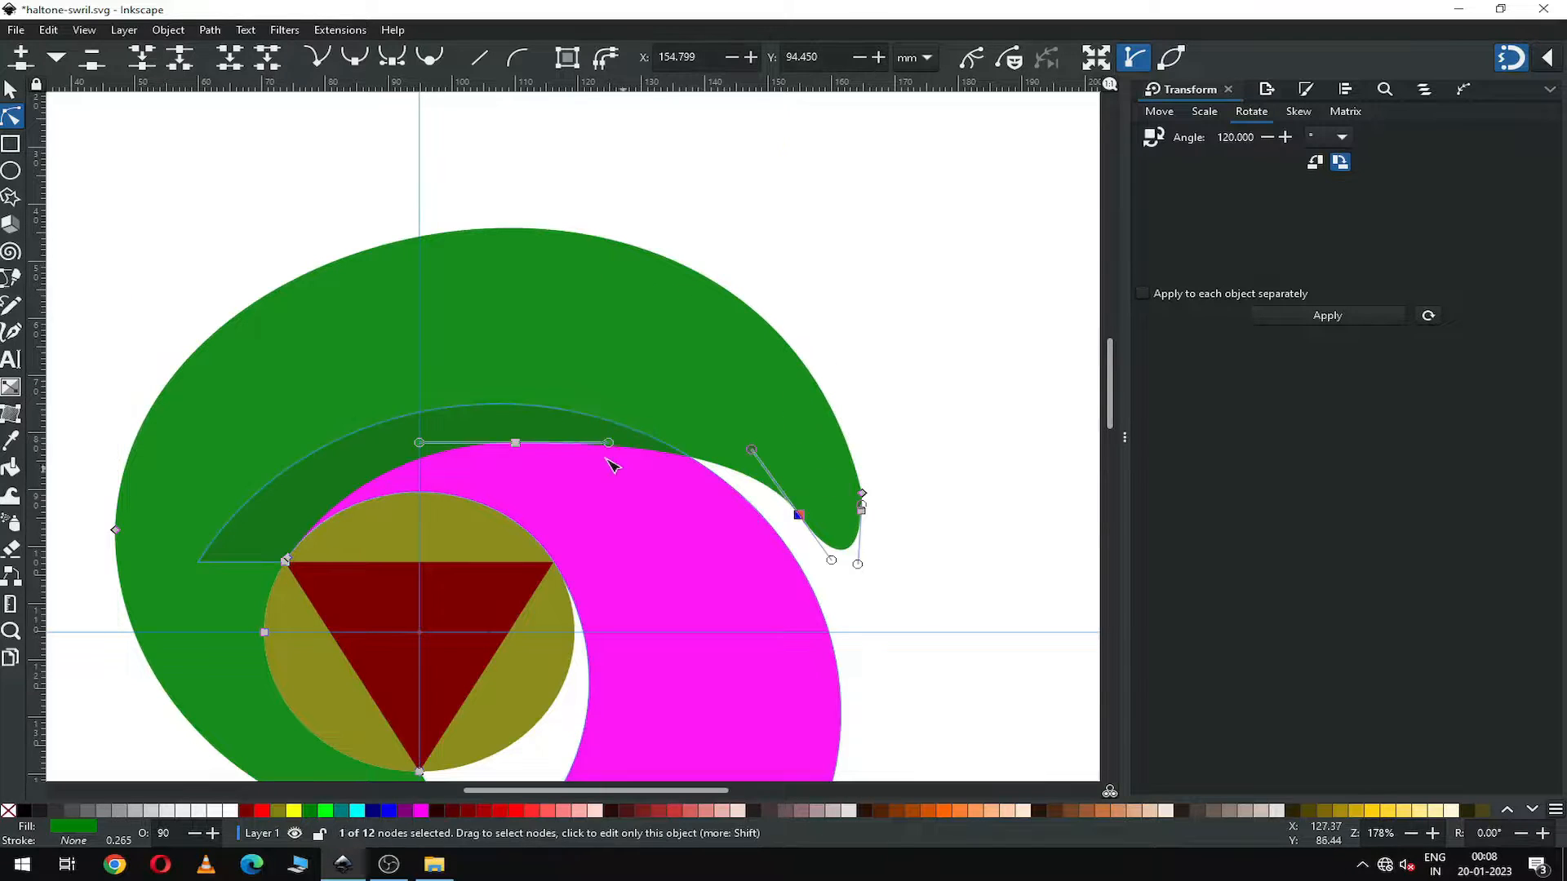
left_click(516, 445)
key("Delete")
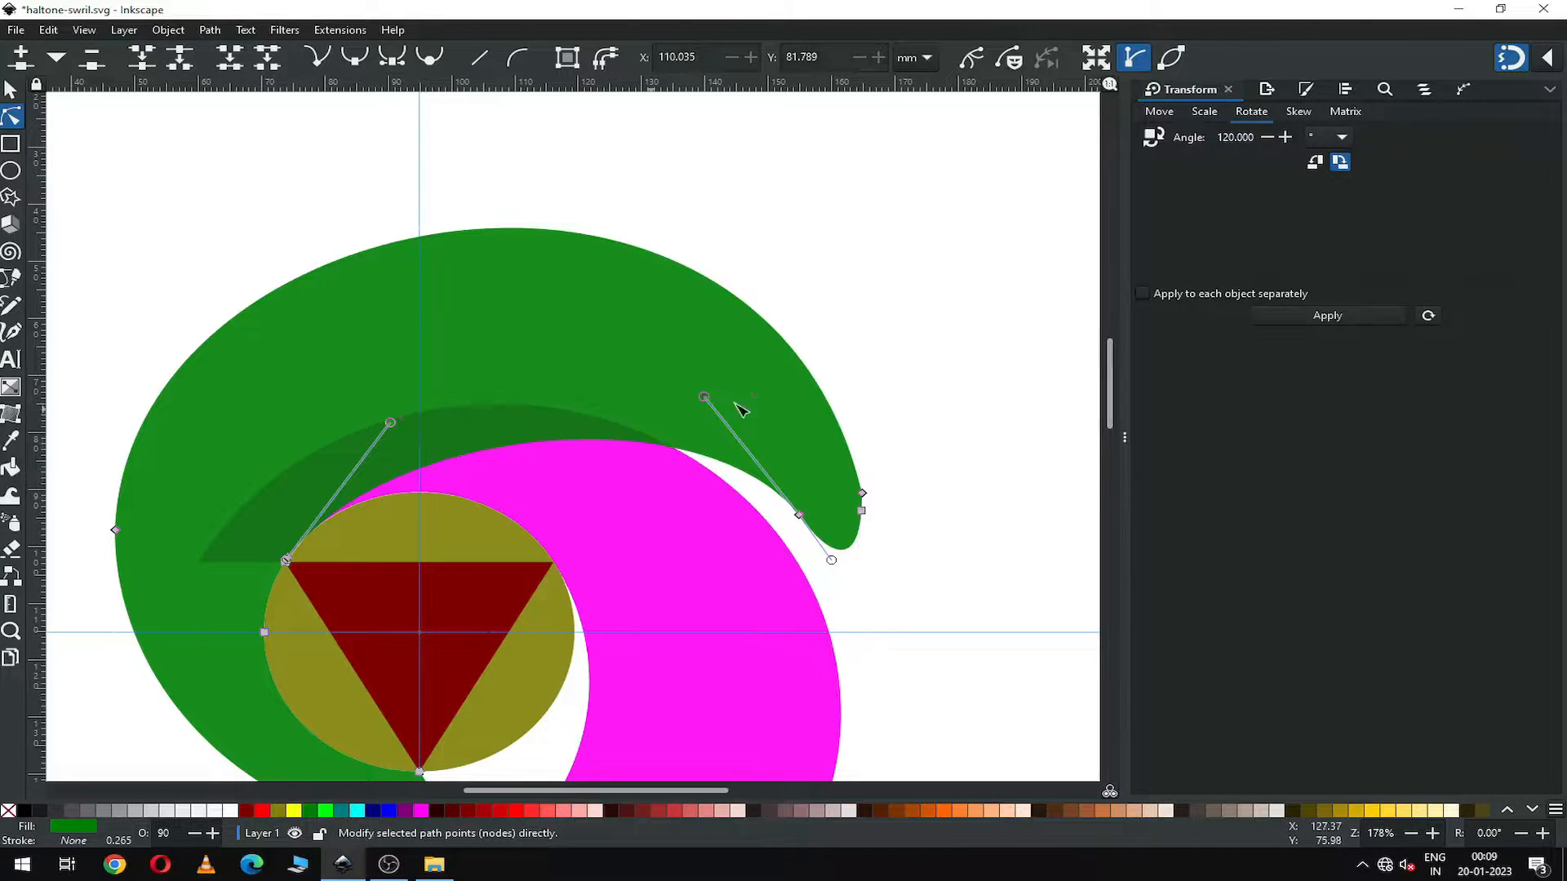
Reshape the green crescent's inner arc with the handle of the node near the tip, and select the tip's nodes.
left_click_drag(706, 397, 616, 378)
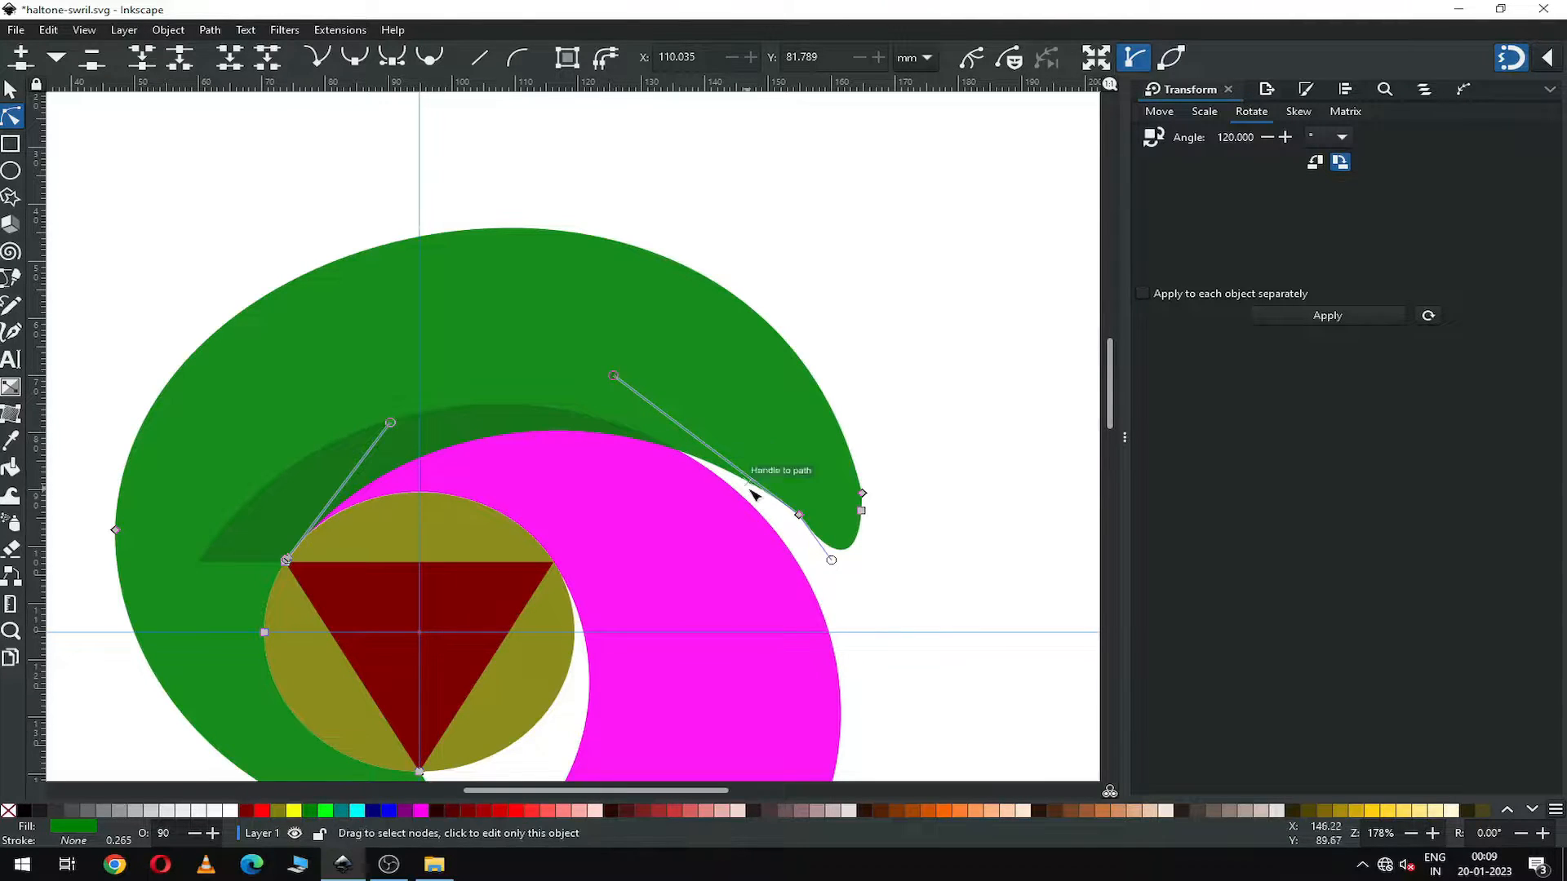
left_click_drag(814, 492, 764, 545)
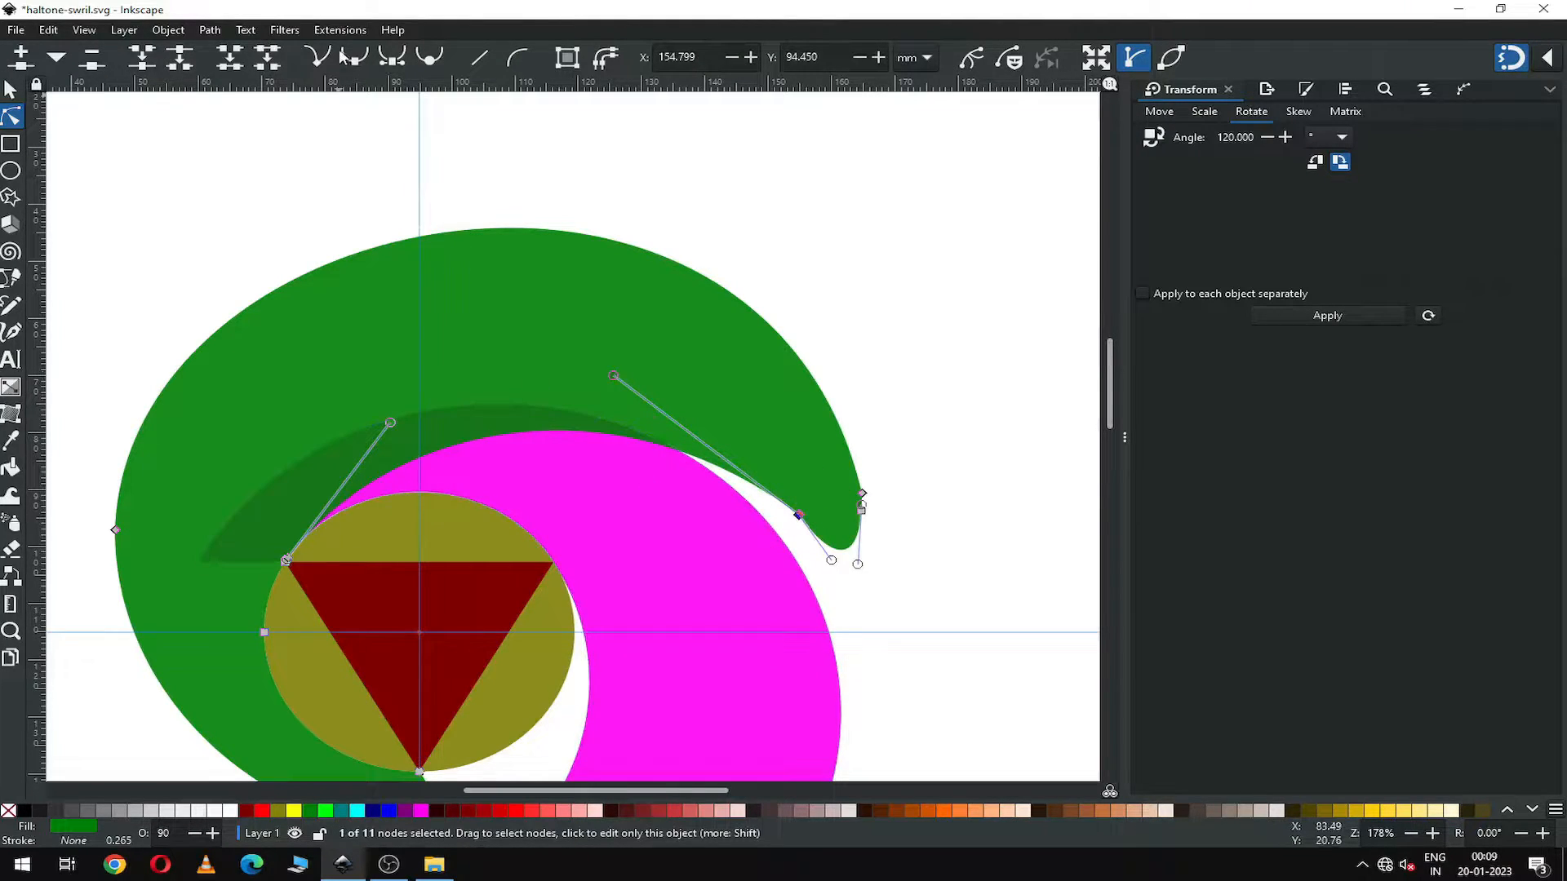
left_click(878, 283)
left_click(696, 387)
left_click_drag(912, 454, 841, 510)
left_click(883, 480)
Delete the extra node on the outer side of the green crescent's tip, at about X 164.8, Y 90.7 mm.
key("minus")
key("minus")
left_click_drag(692, 382, 763, 478)
left_click_drag(622, 309, 640, 255)
left_click(748, 371)
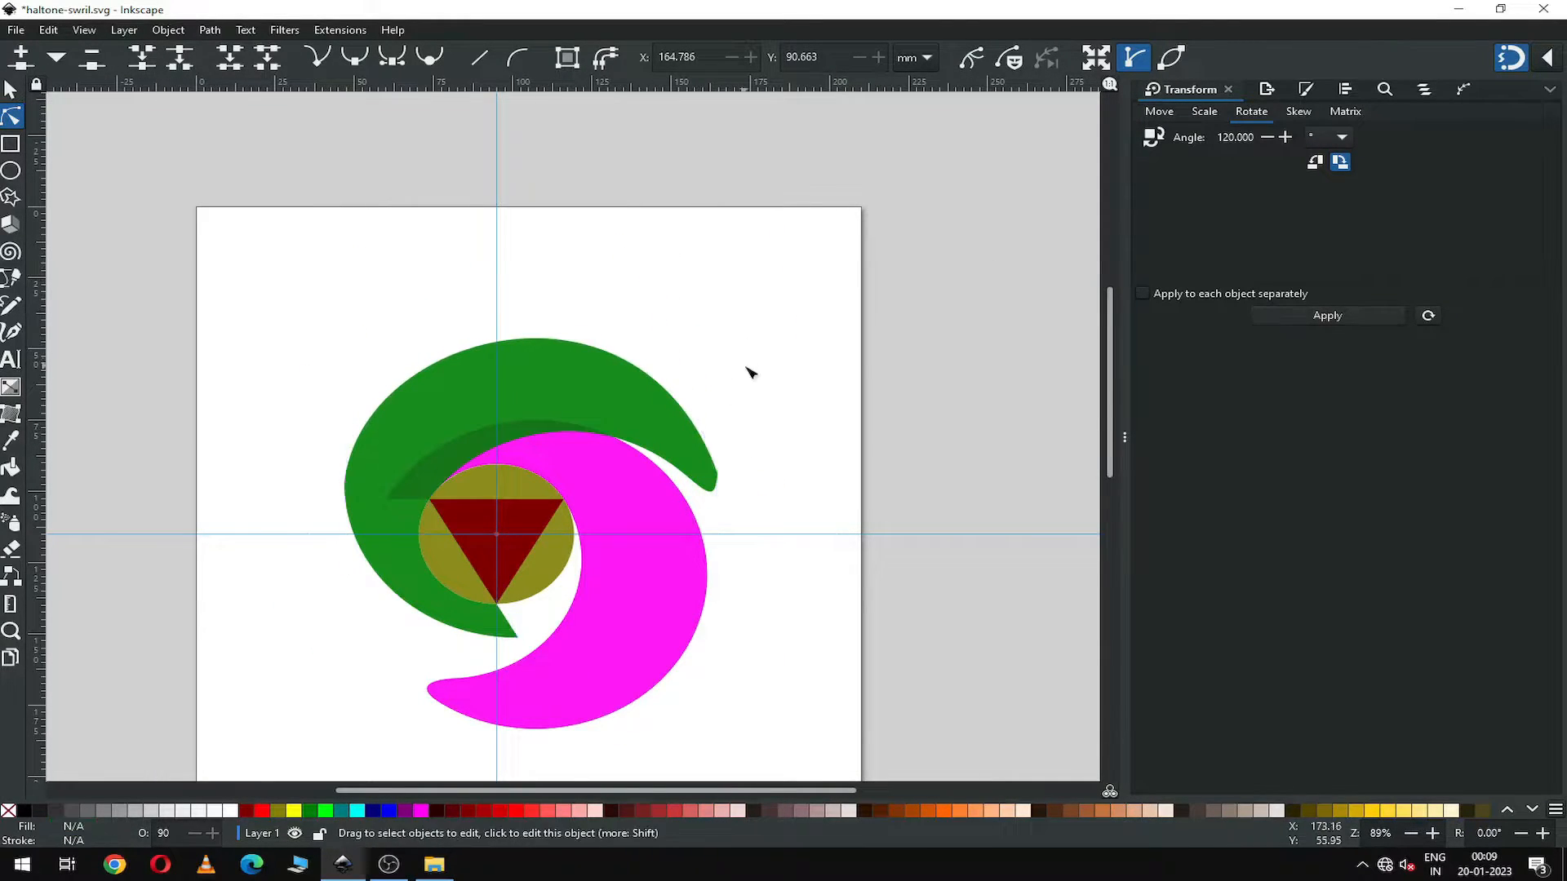
left_click(696, 454)
left_click_drag(755, 448, 717, 483)
left_click(746, 455)
left_click(695, 432)
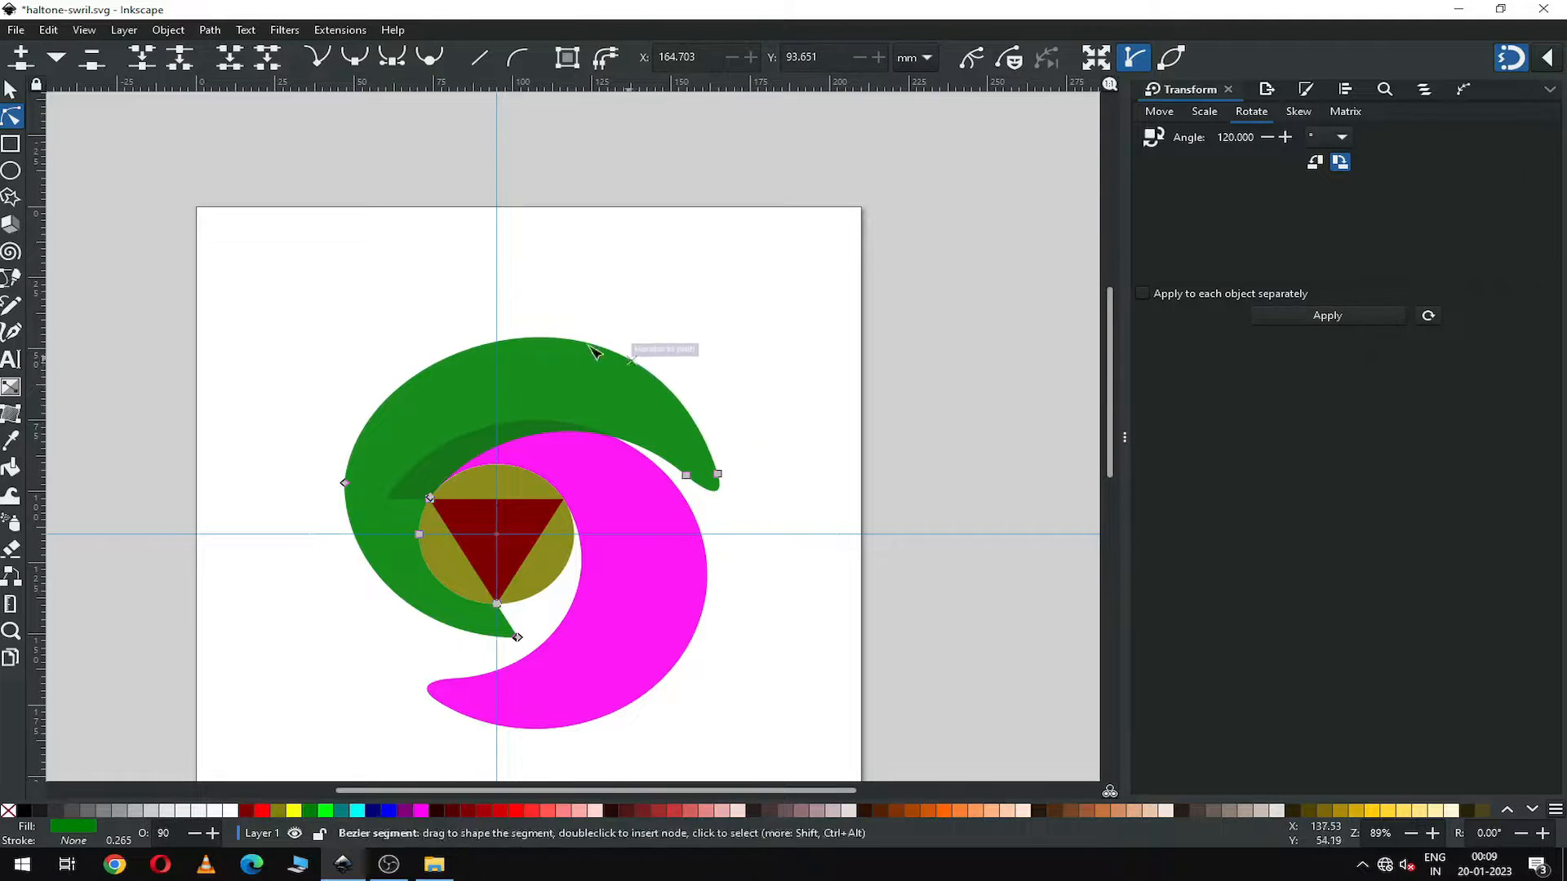
Add a node at the top of the green crescent's outer edge and raise it to about X 101.2, Y 43.3 mm.
left_click(518, 338)
left_click_drag(518, 338, 517, 330)
left_click(782, 377)
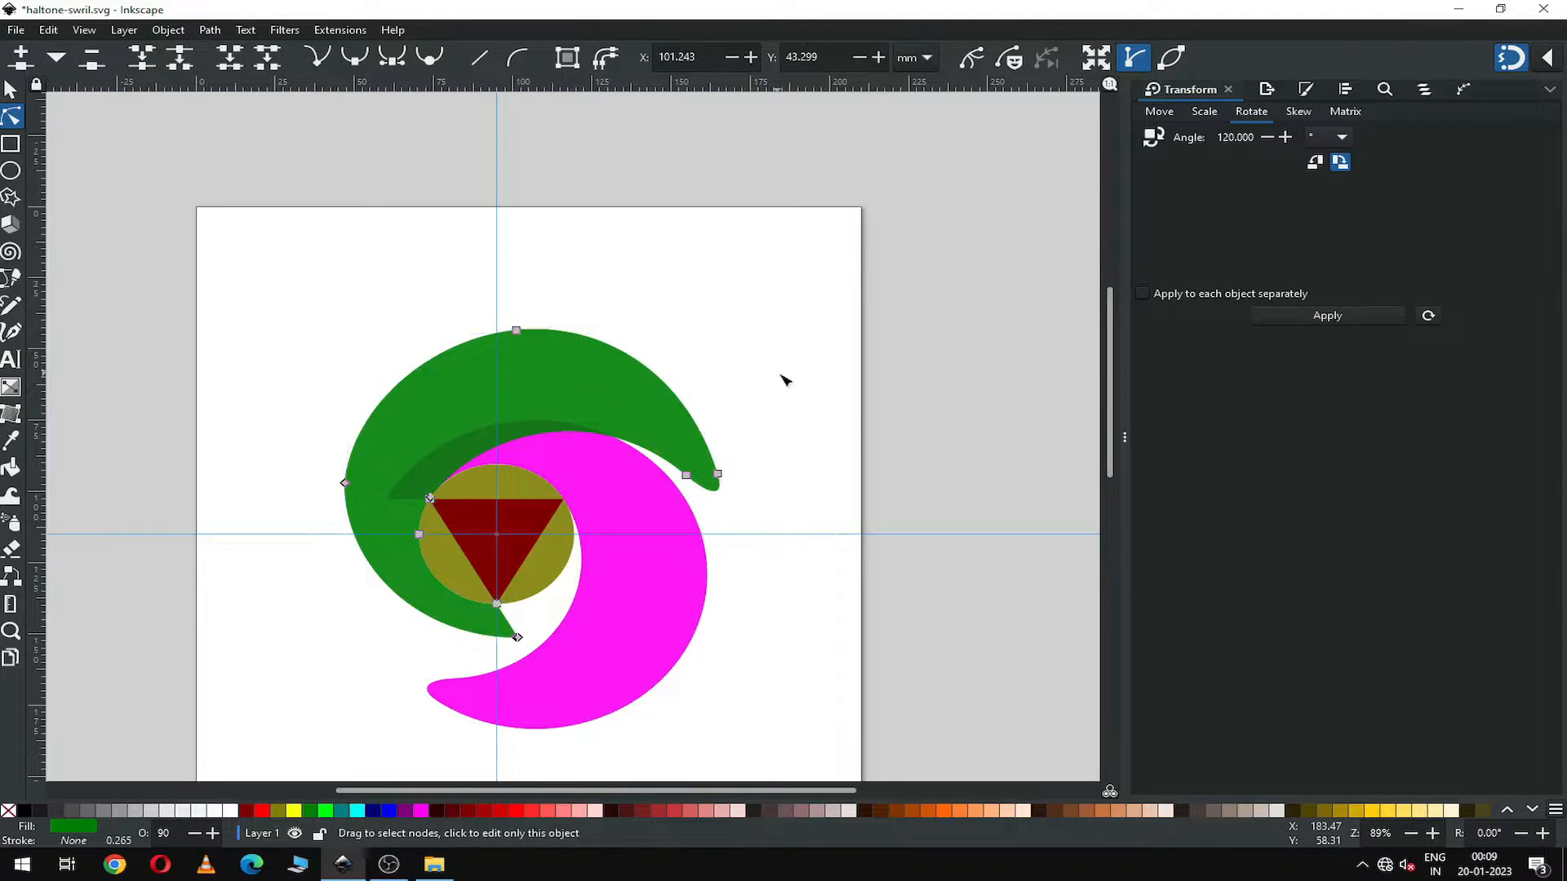
Shorten the inner-arc handle of the node near the green crescent's tip to refine the curve.
left_click(757, 426)
left_click(671, 441)
left_click_drag(662, 446, 702, 483)
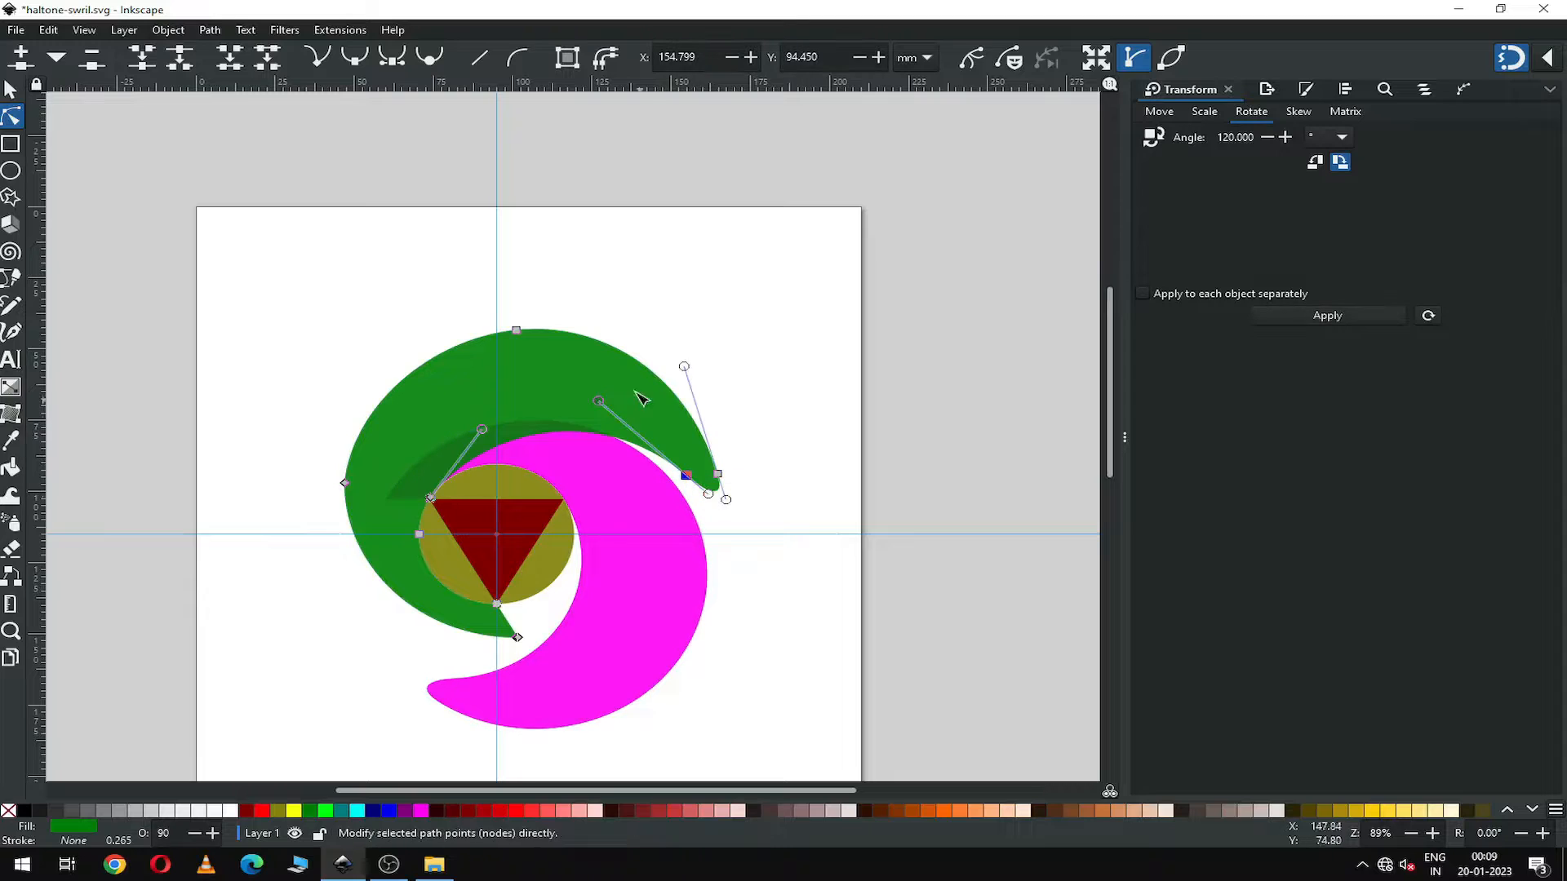
left_click_drag(601, 402, 625, 421)
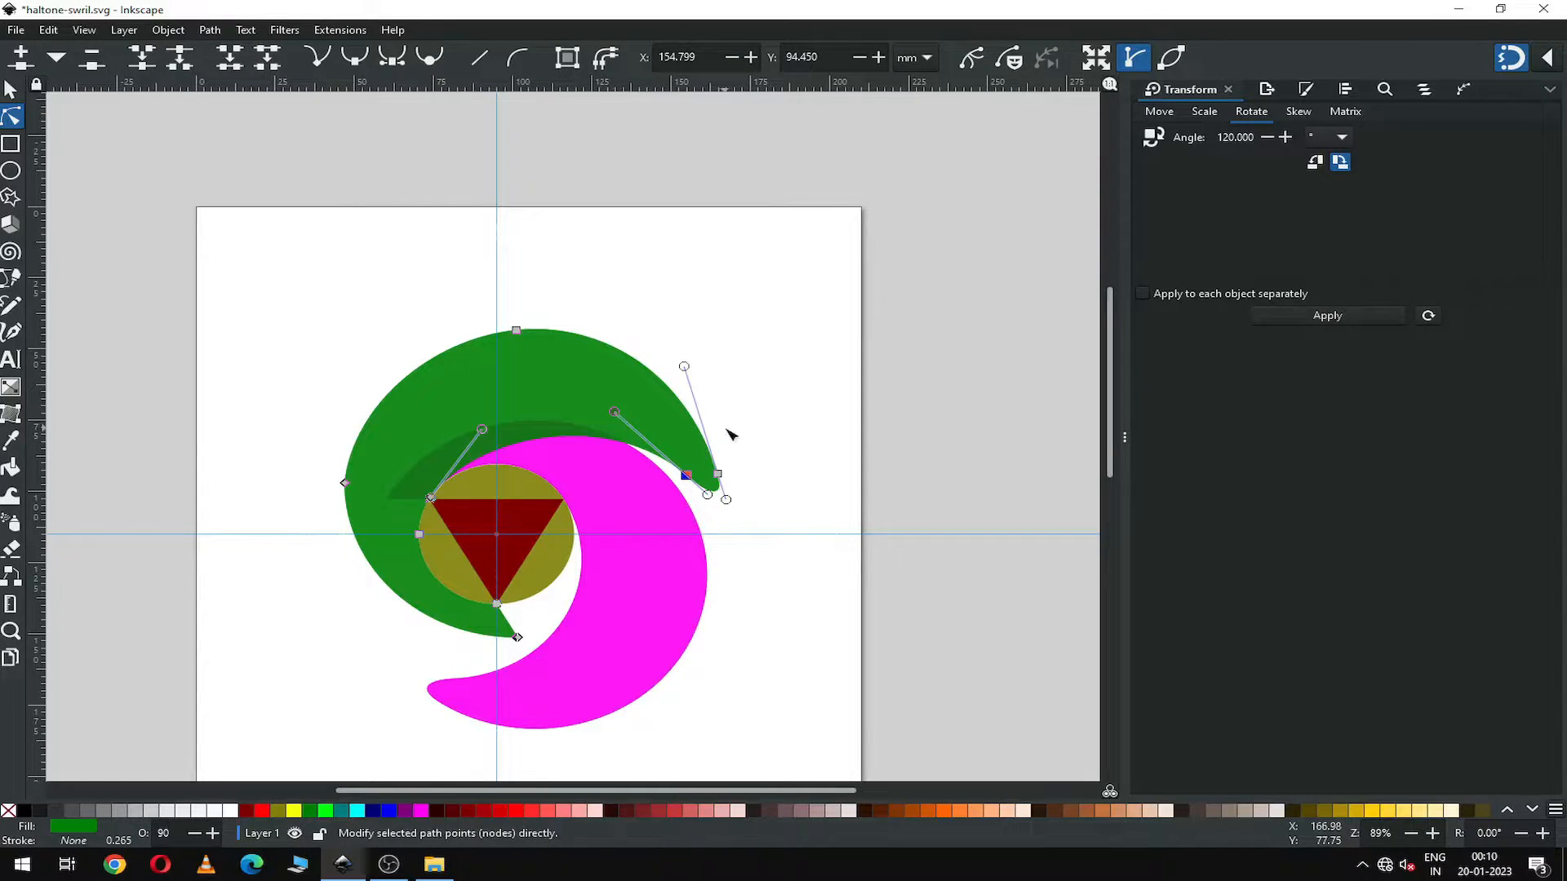
left_click(775, 434)
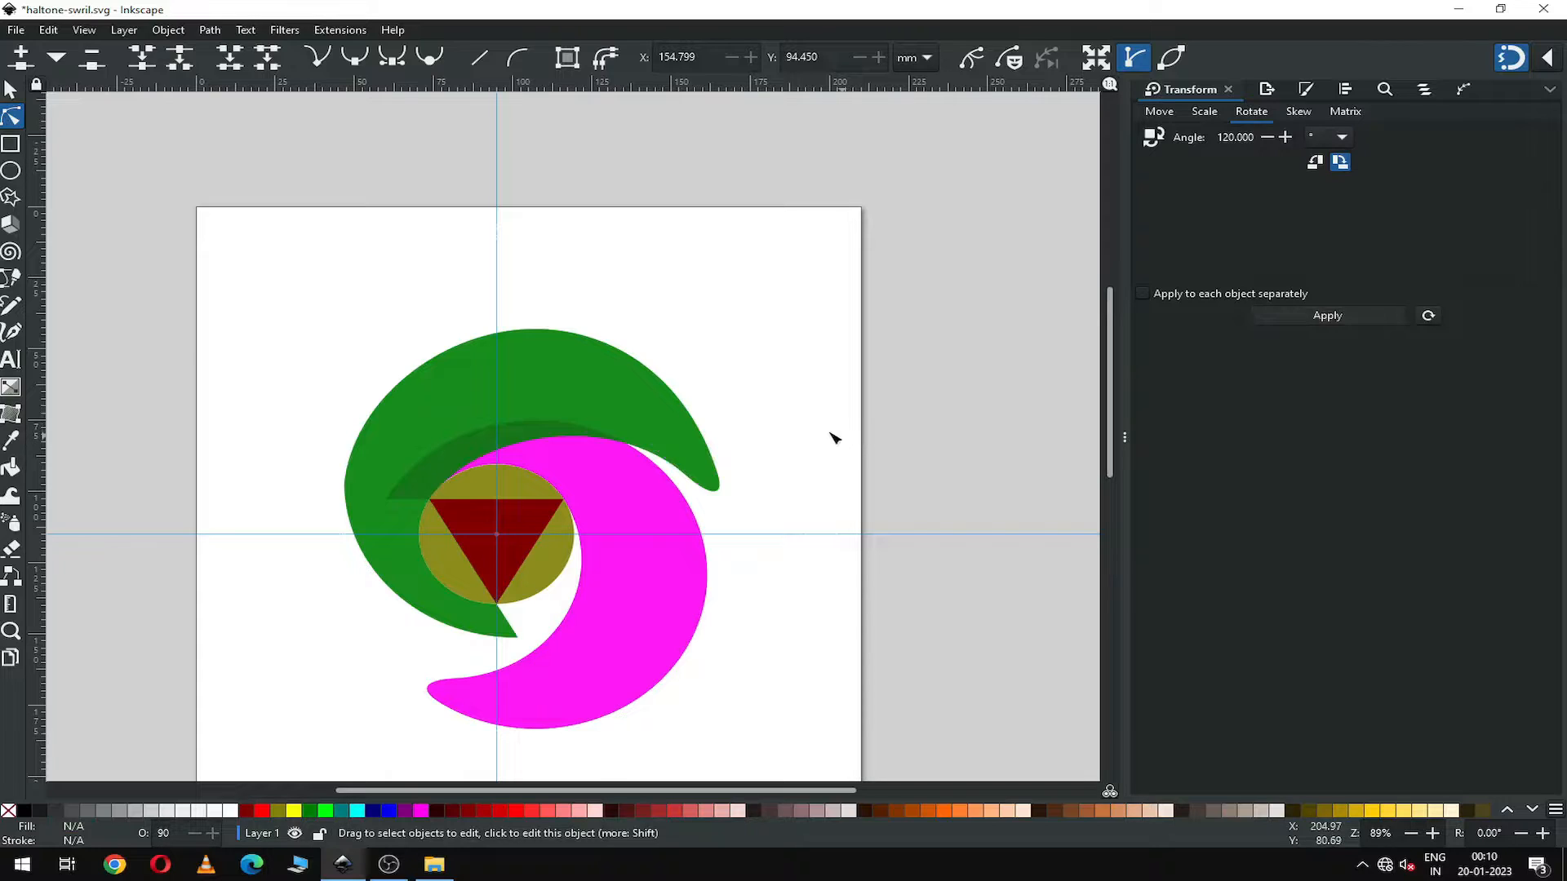
Delete the magenta crescent.
left_click(10, 89)
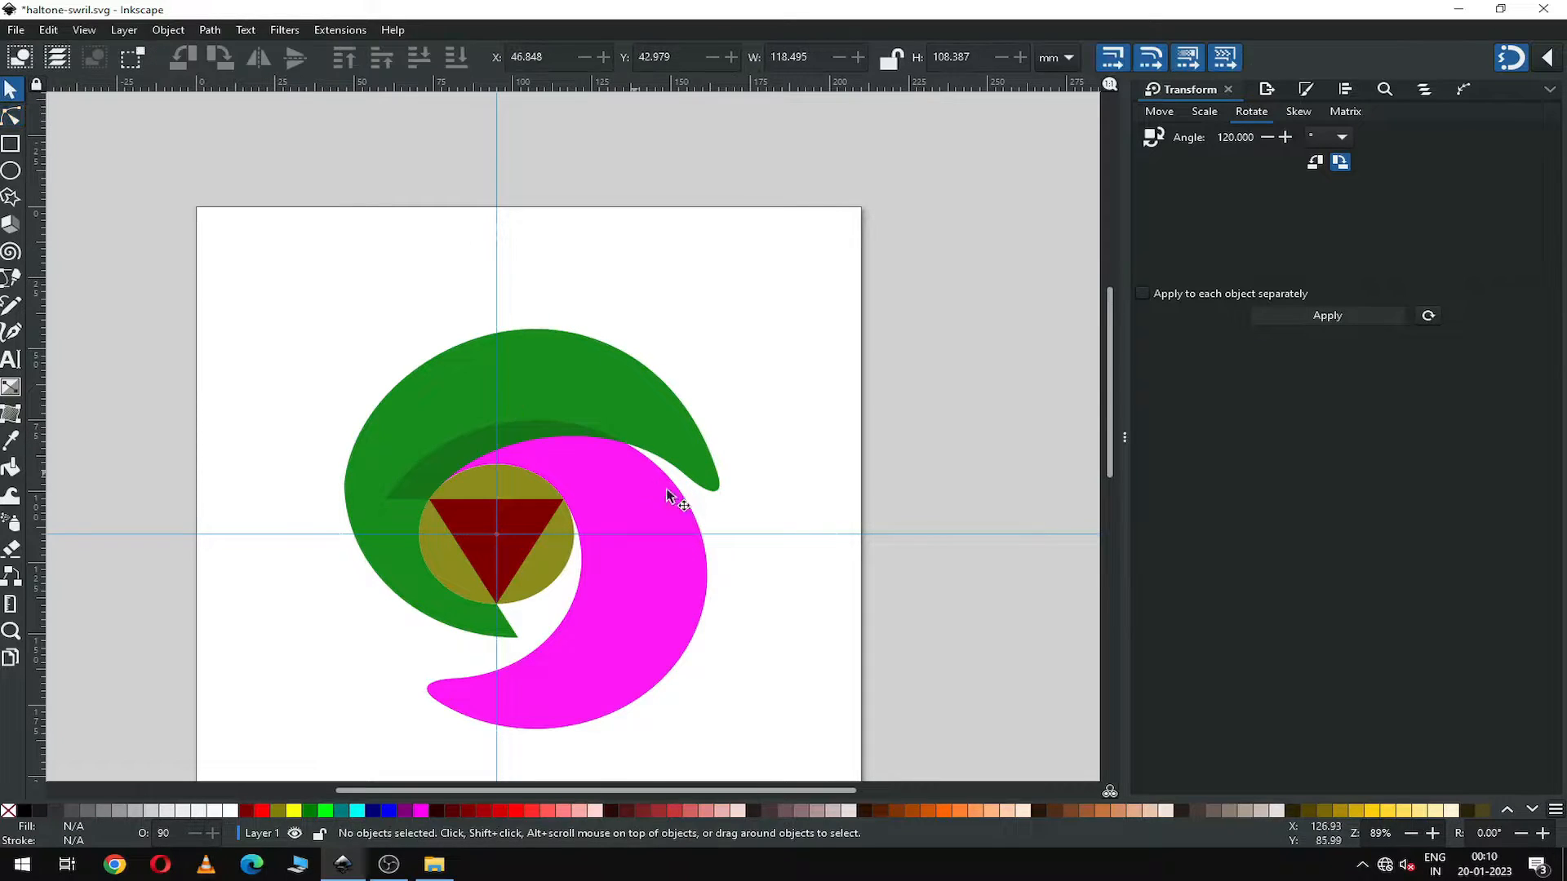
left_click(668, 598)
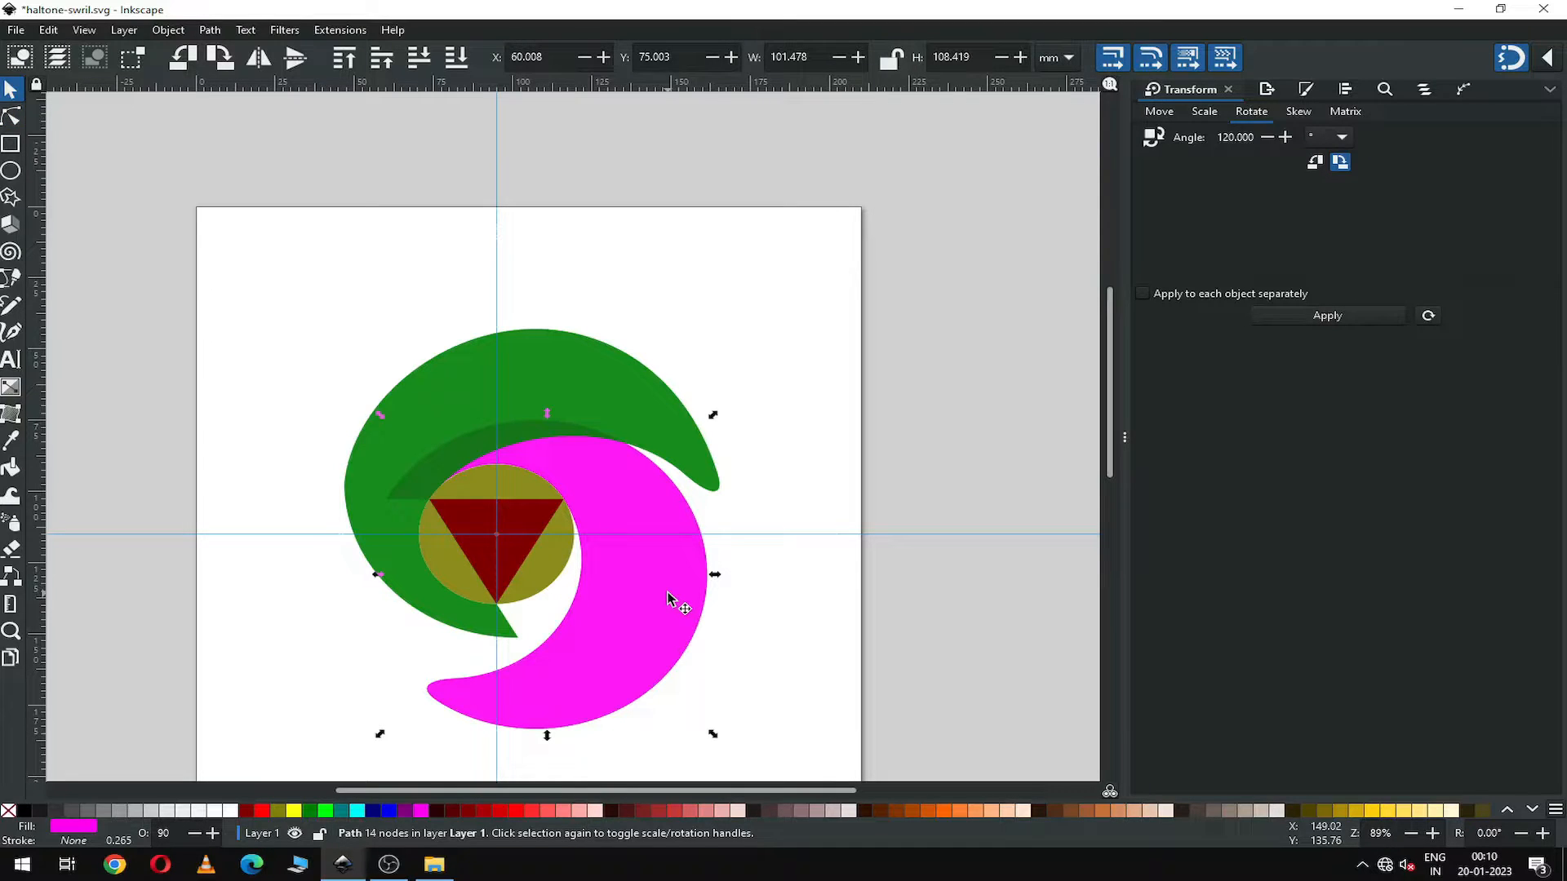
key("Delete")
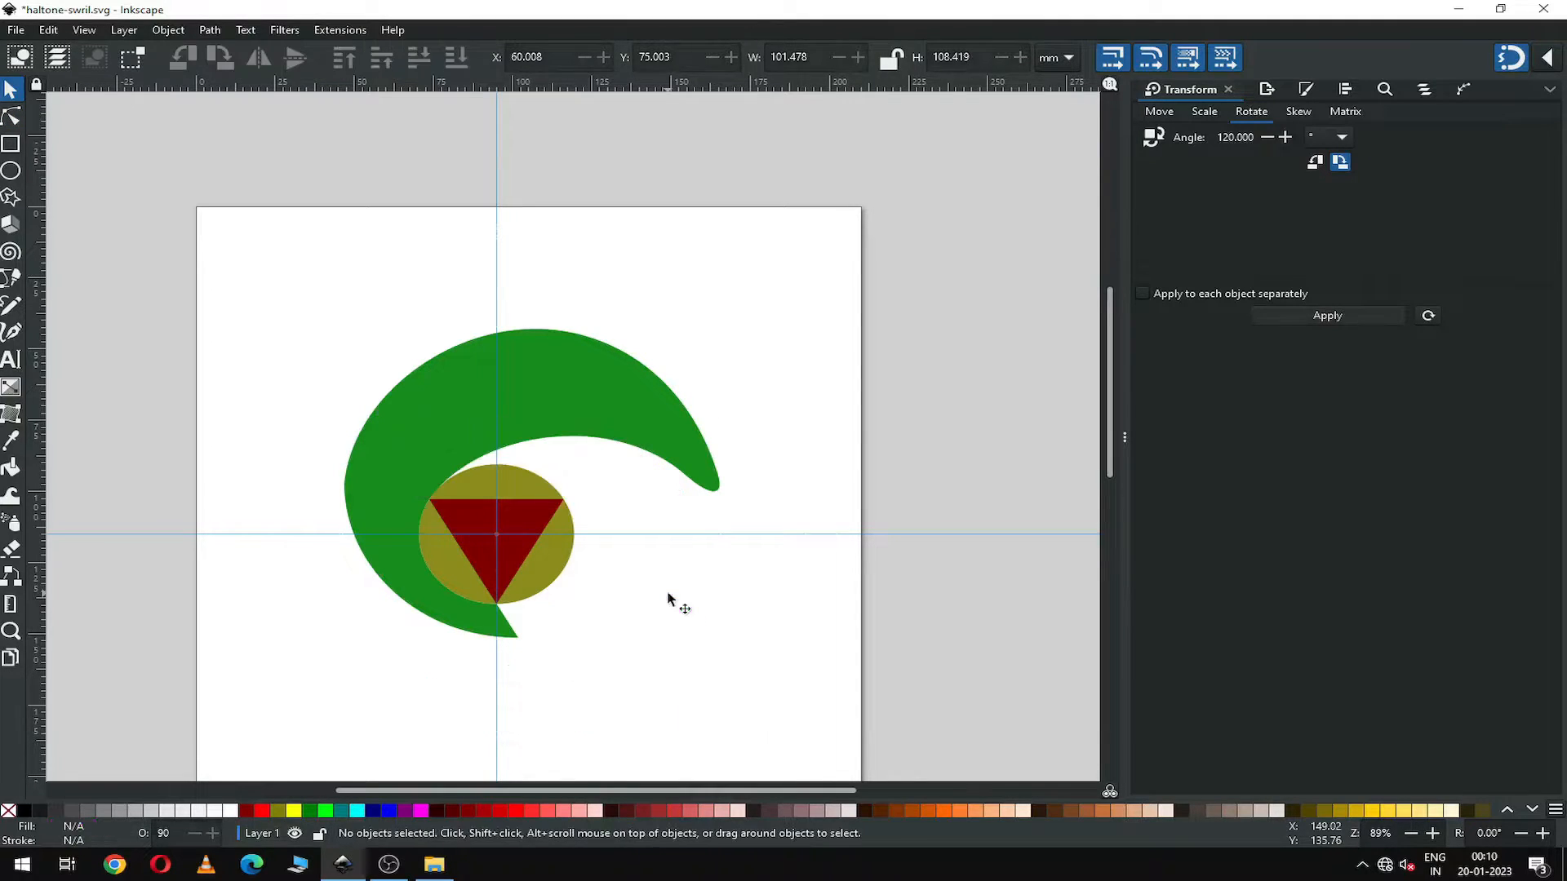
Make the green crescent's leftmost outer-edge node smooth.
key("4")
key("minus")
key("z")
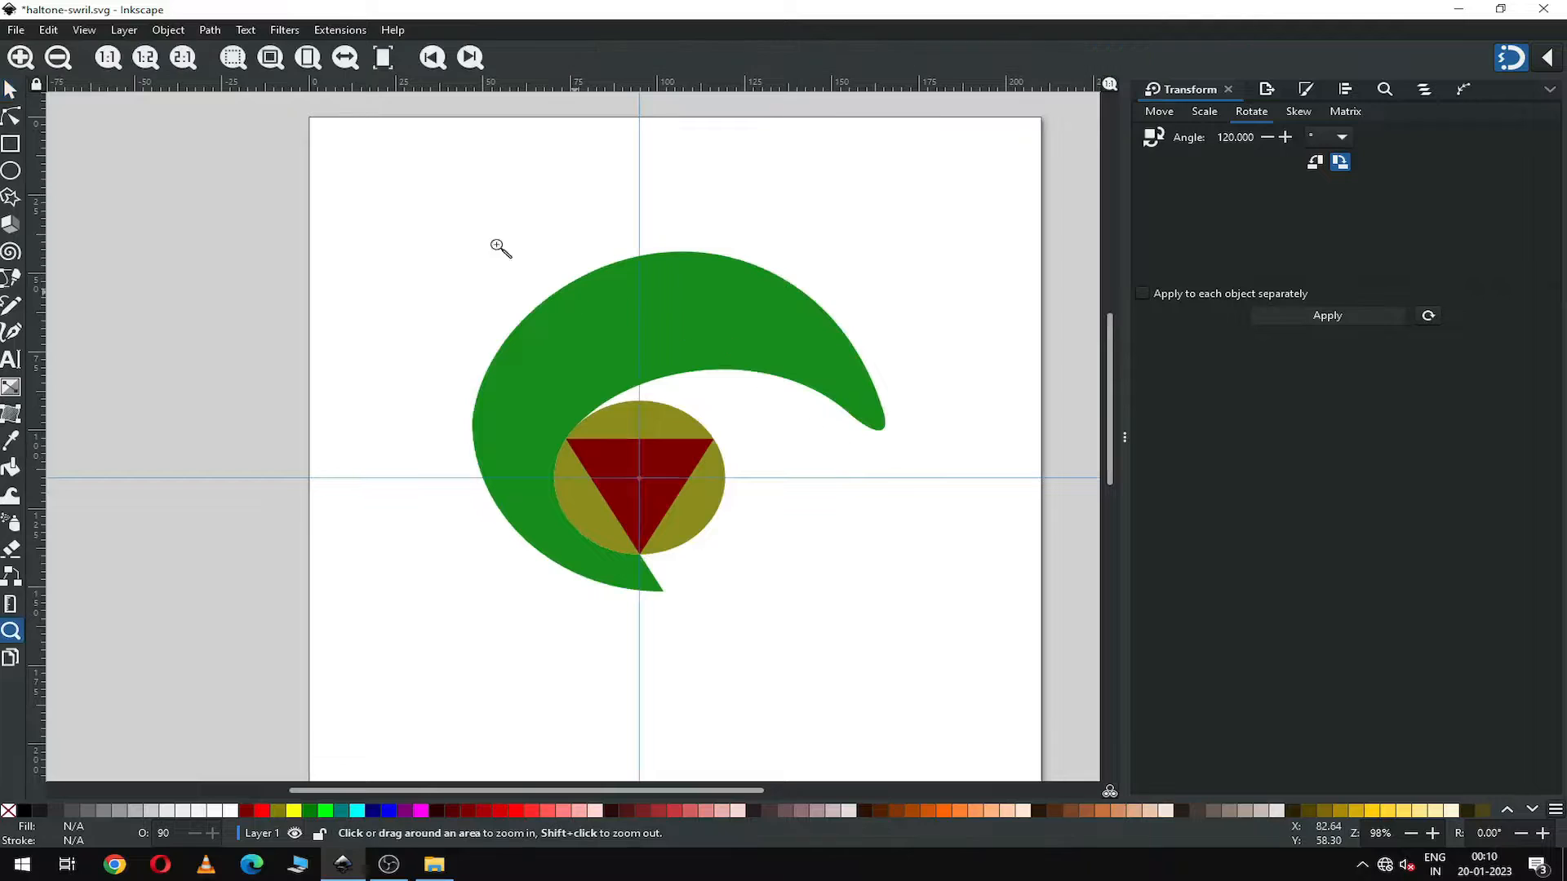
left_click_drag(470, 230, 944, 588)
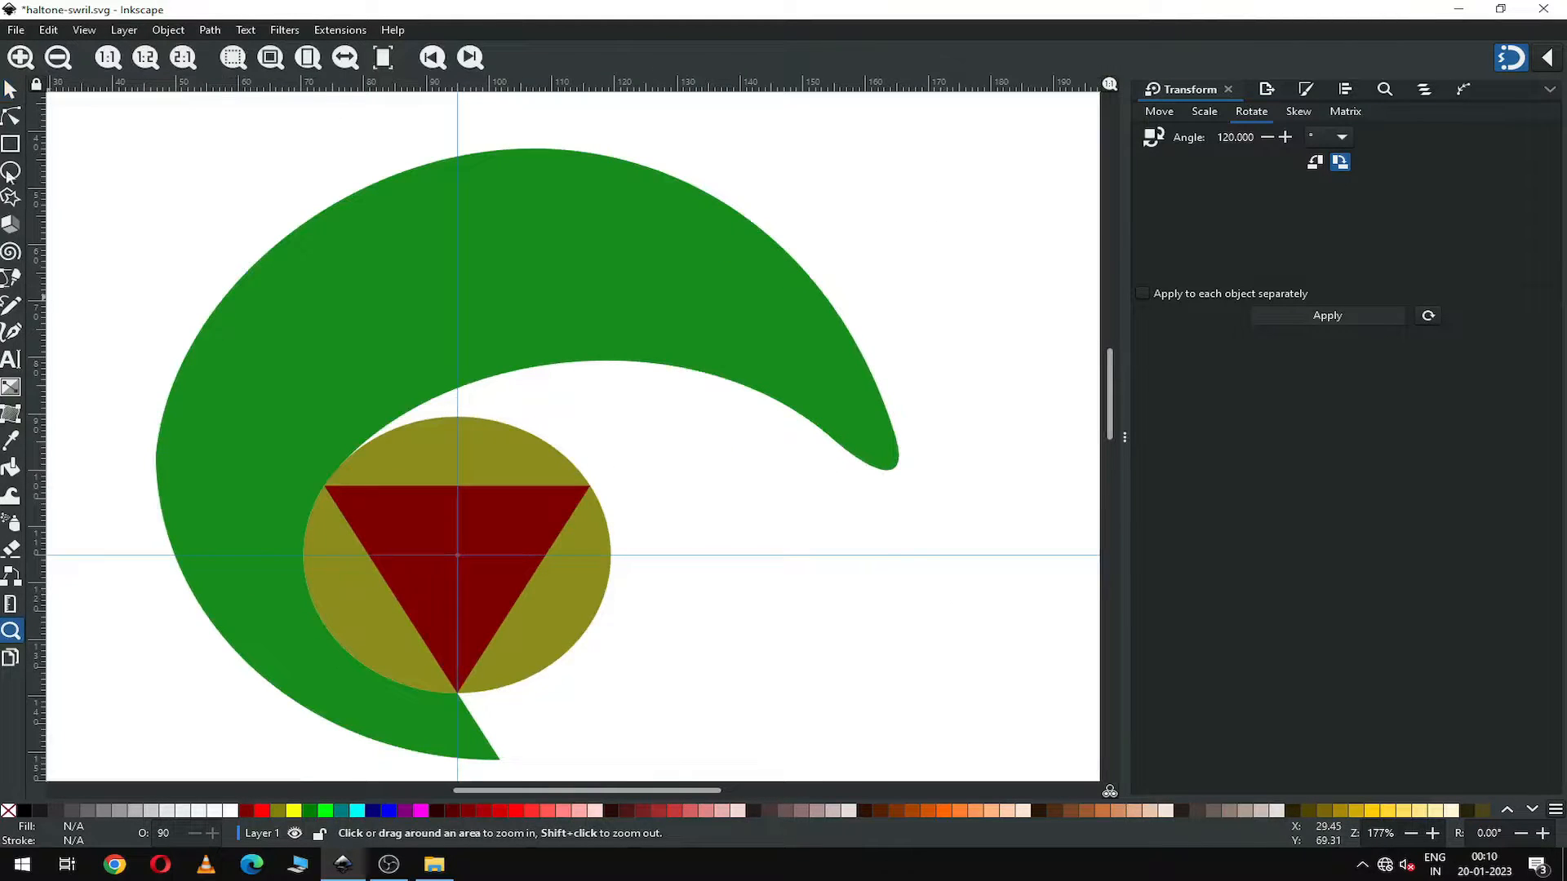
left_click(11, 117)
left_click(210, 444)
left_click(158, 453)
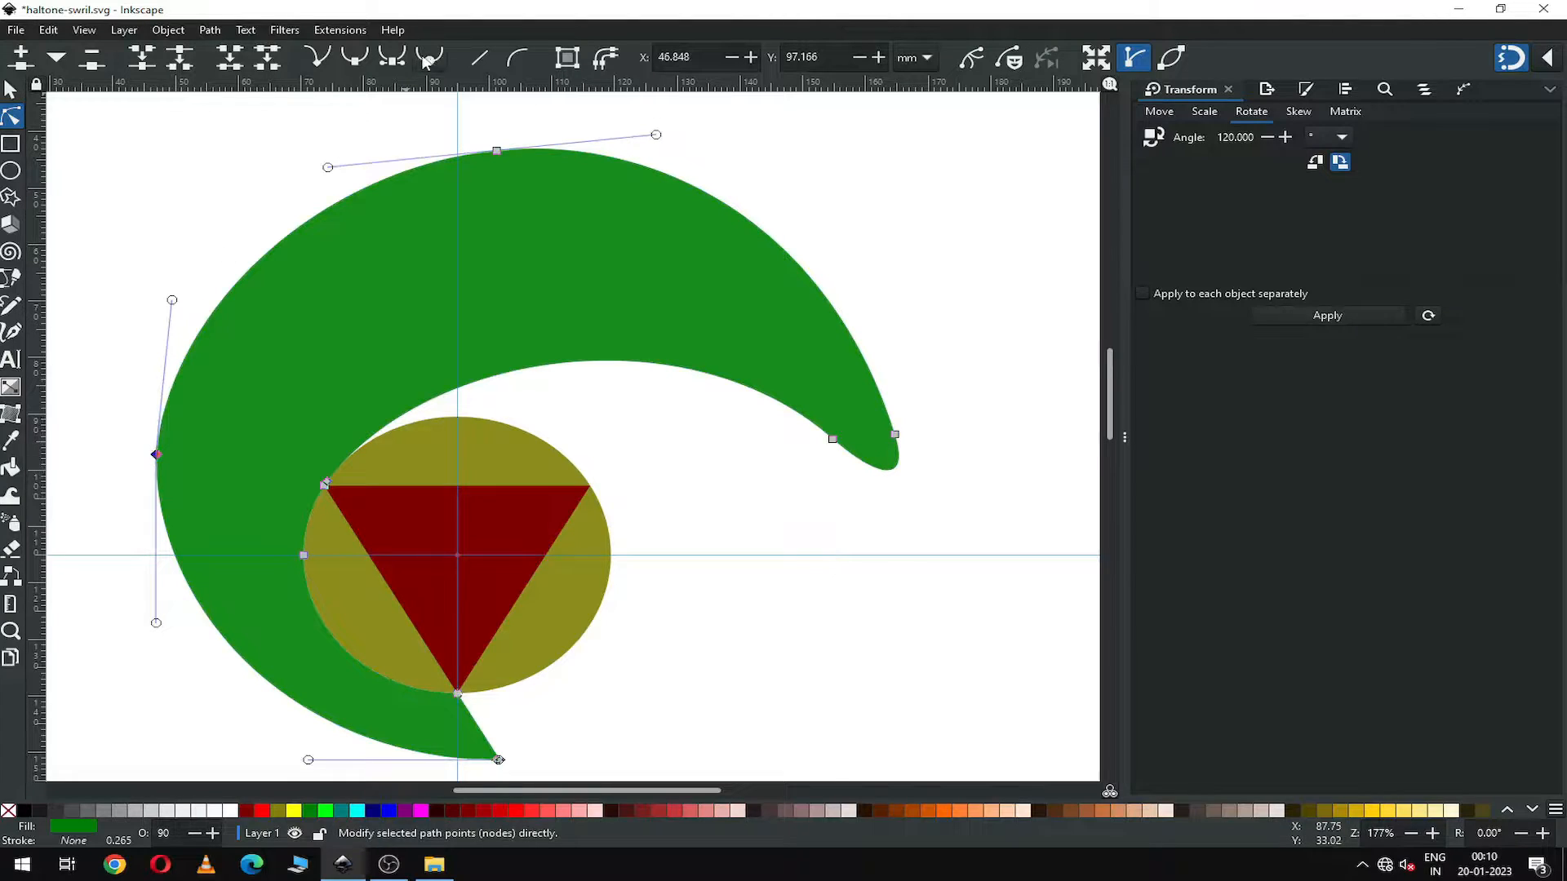
left_click(356, 62)
left_click(497, 151)
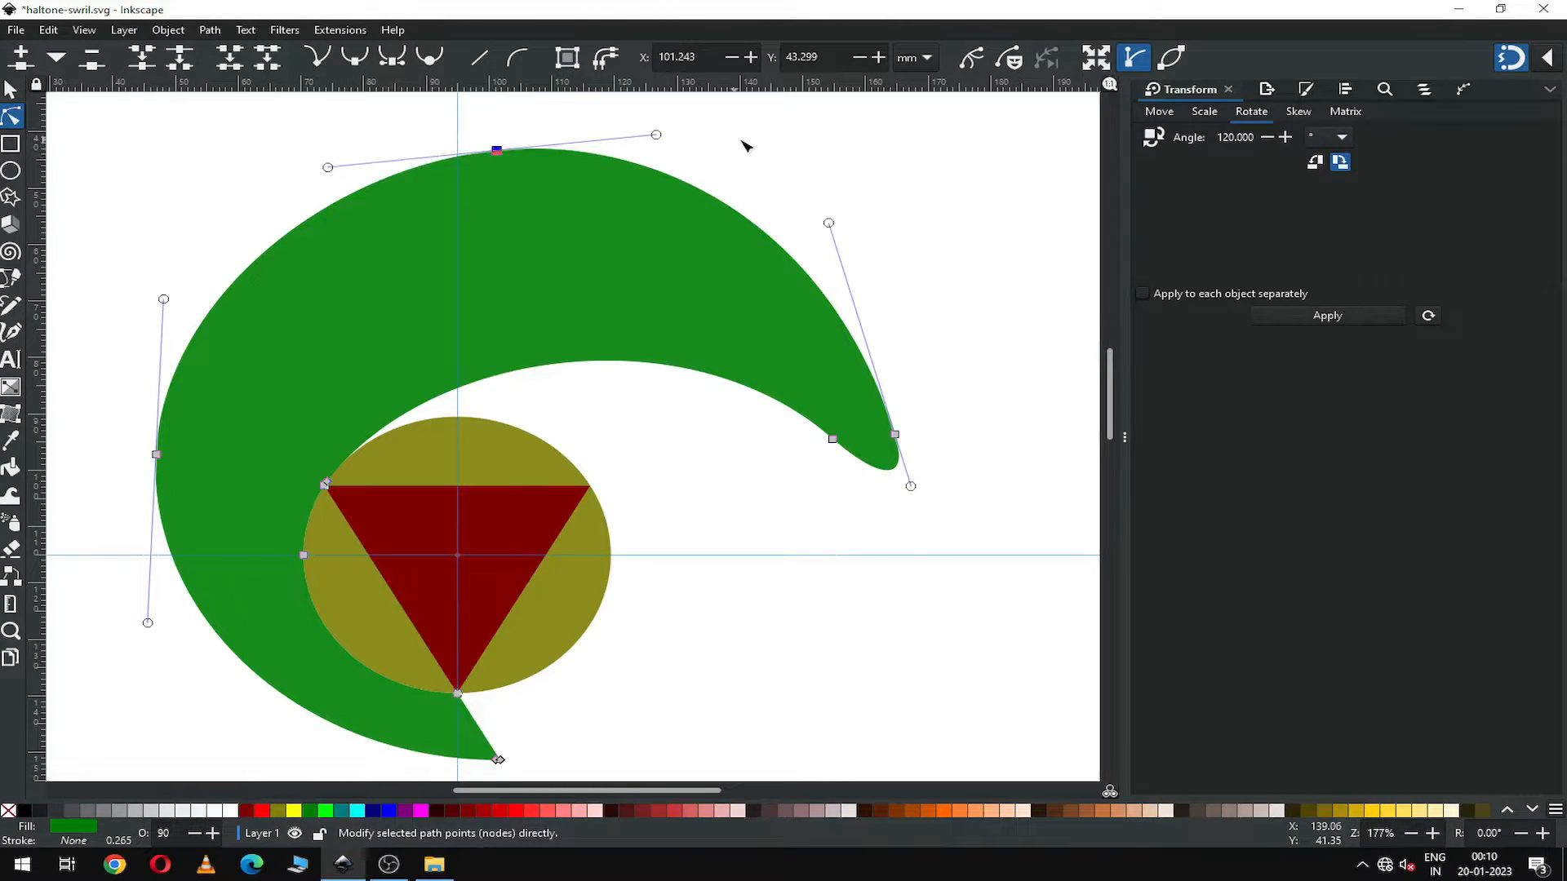
left_click(742, 142)
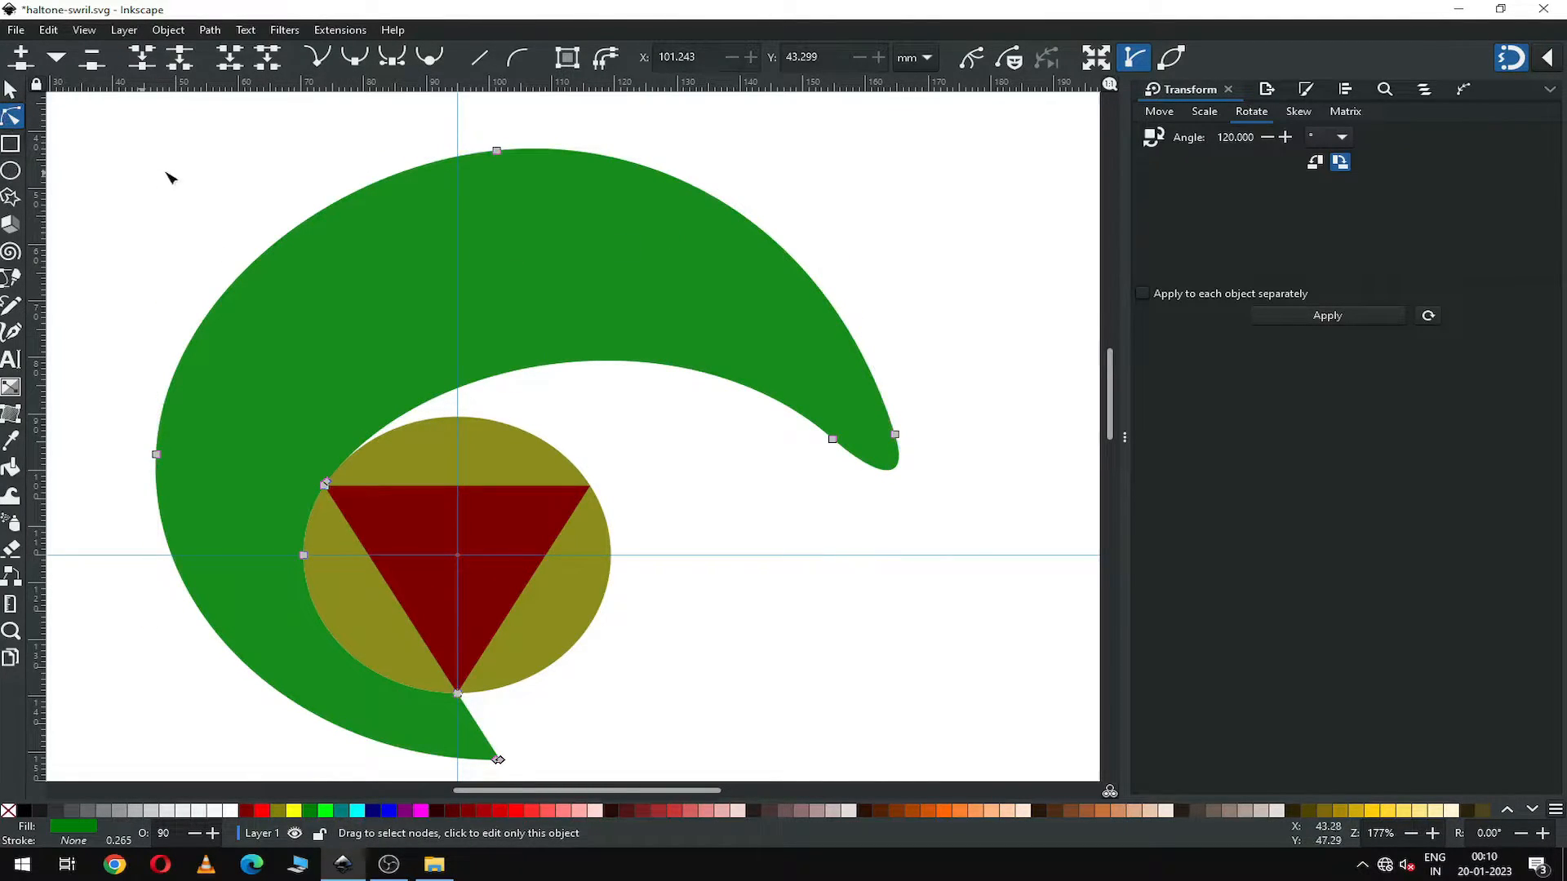
Save the document.
left_click(11, 92)
left_click(735, 540)
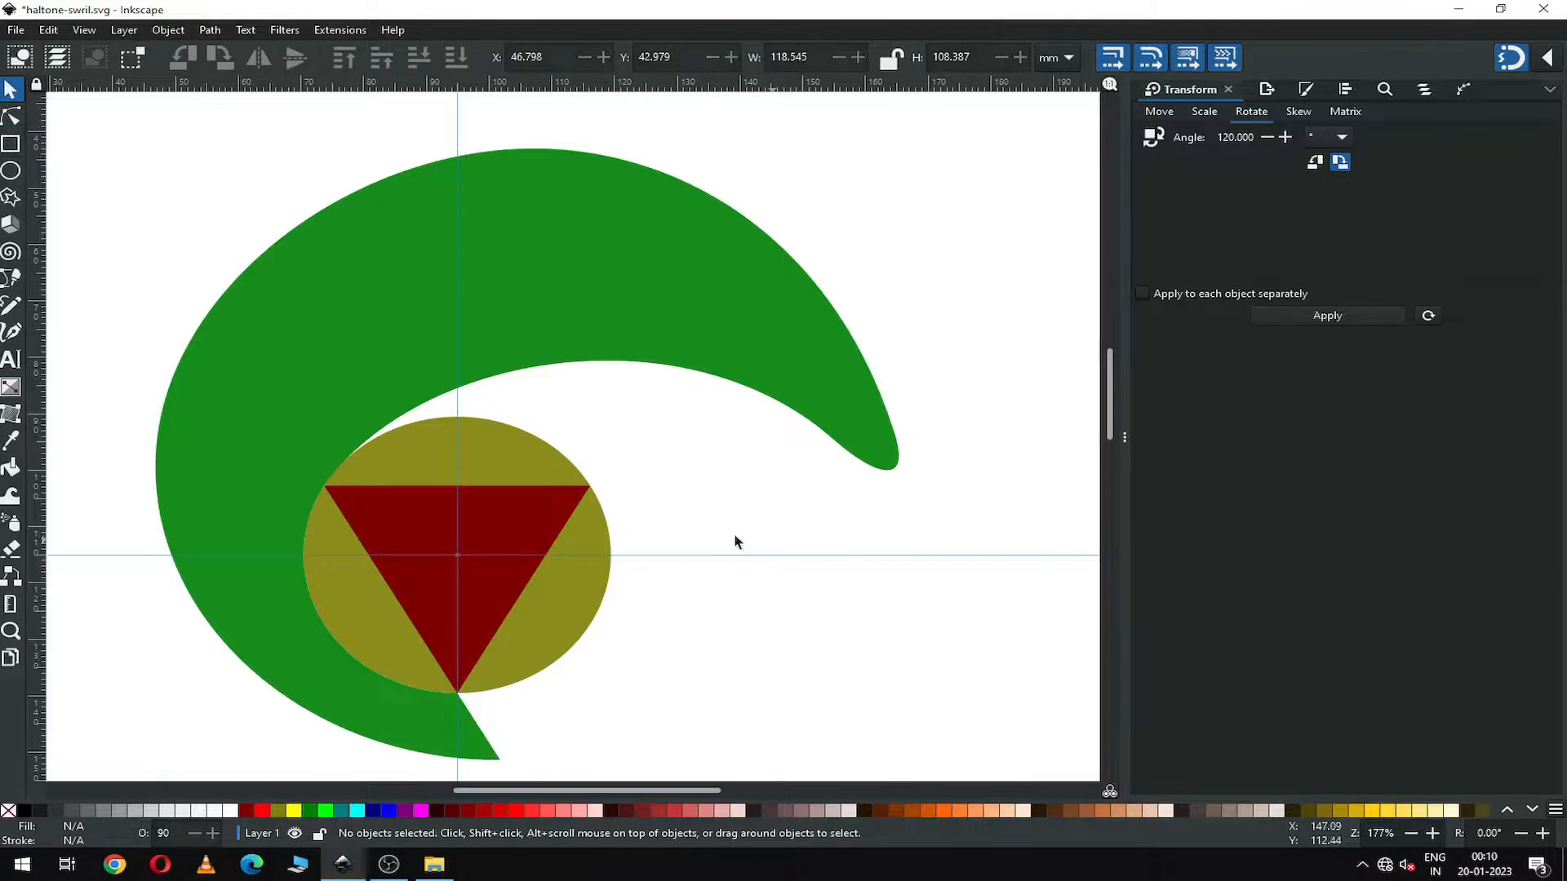
key("ctrl+s")
key("ctrl+s")
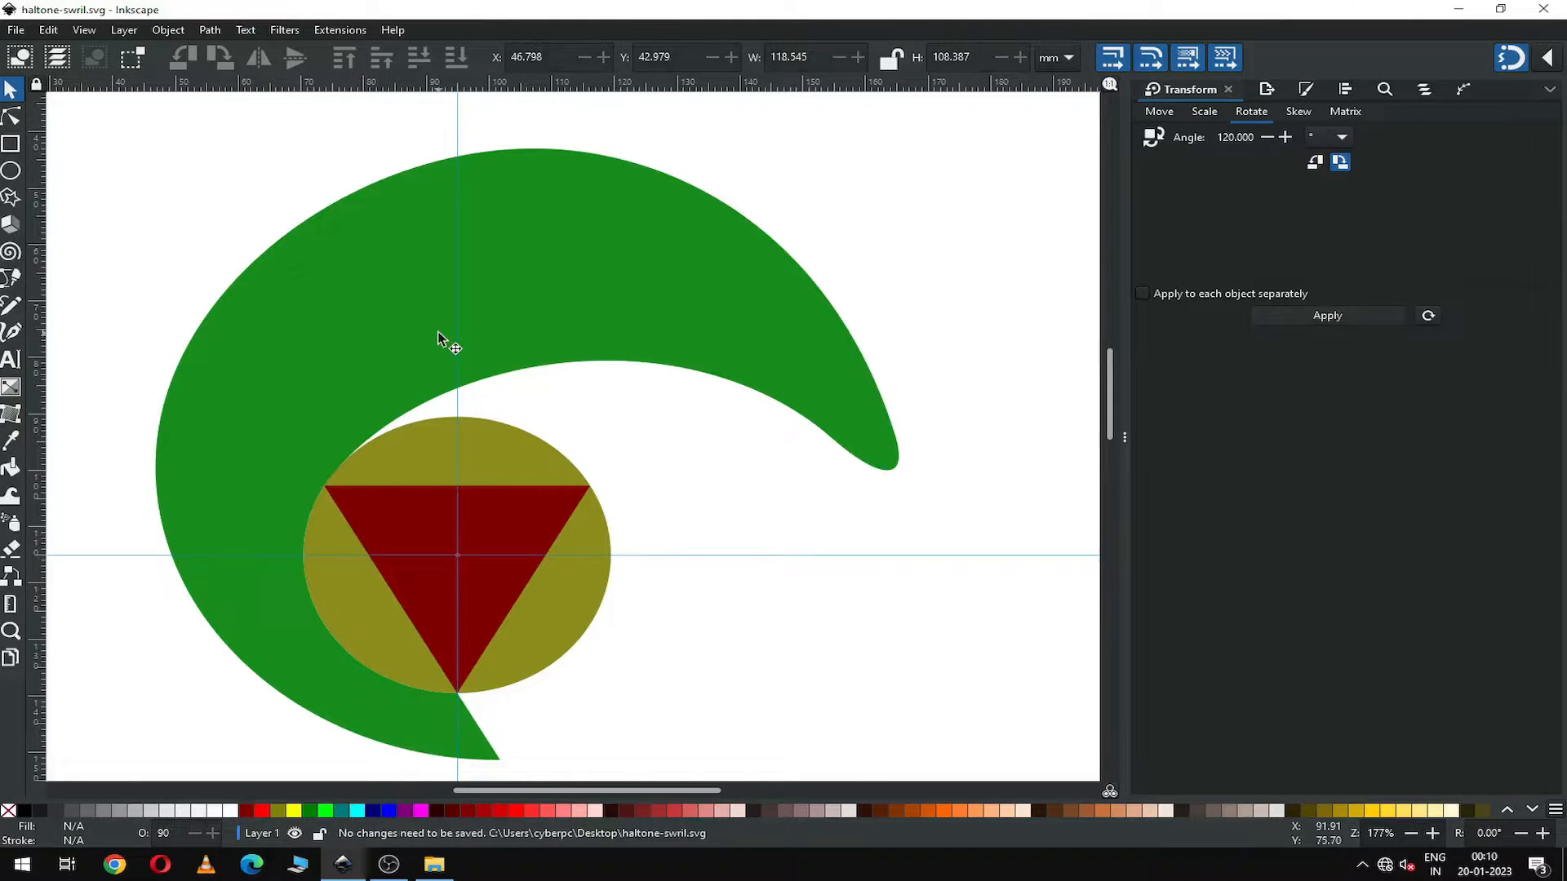
Duplicate the green crescent and fill the copy with Navy (#000080).
left_click(437, 328)
right_click(436, 329)
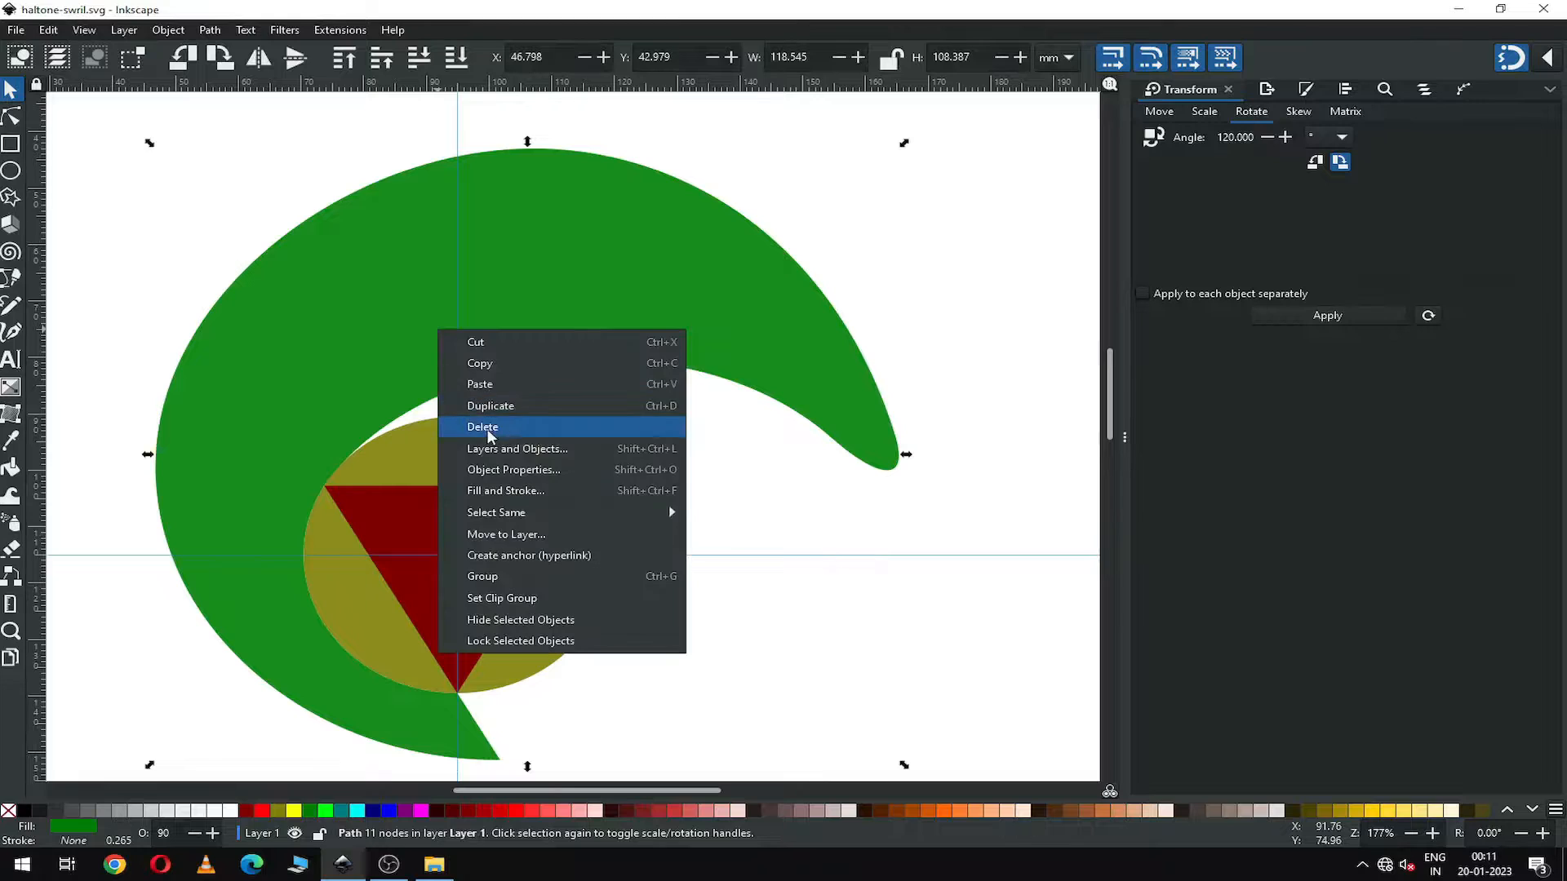
left_click(495, 405)
left_click(373, 811)
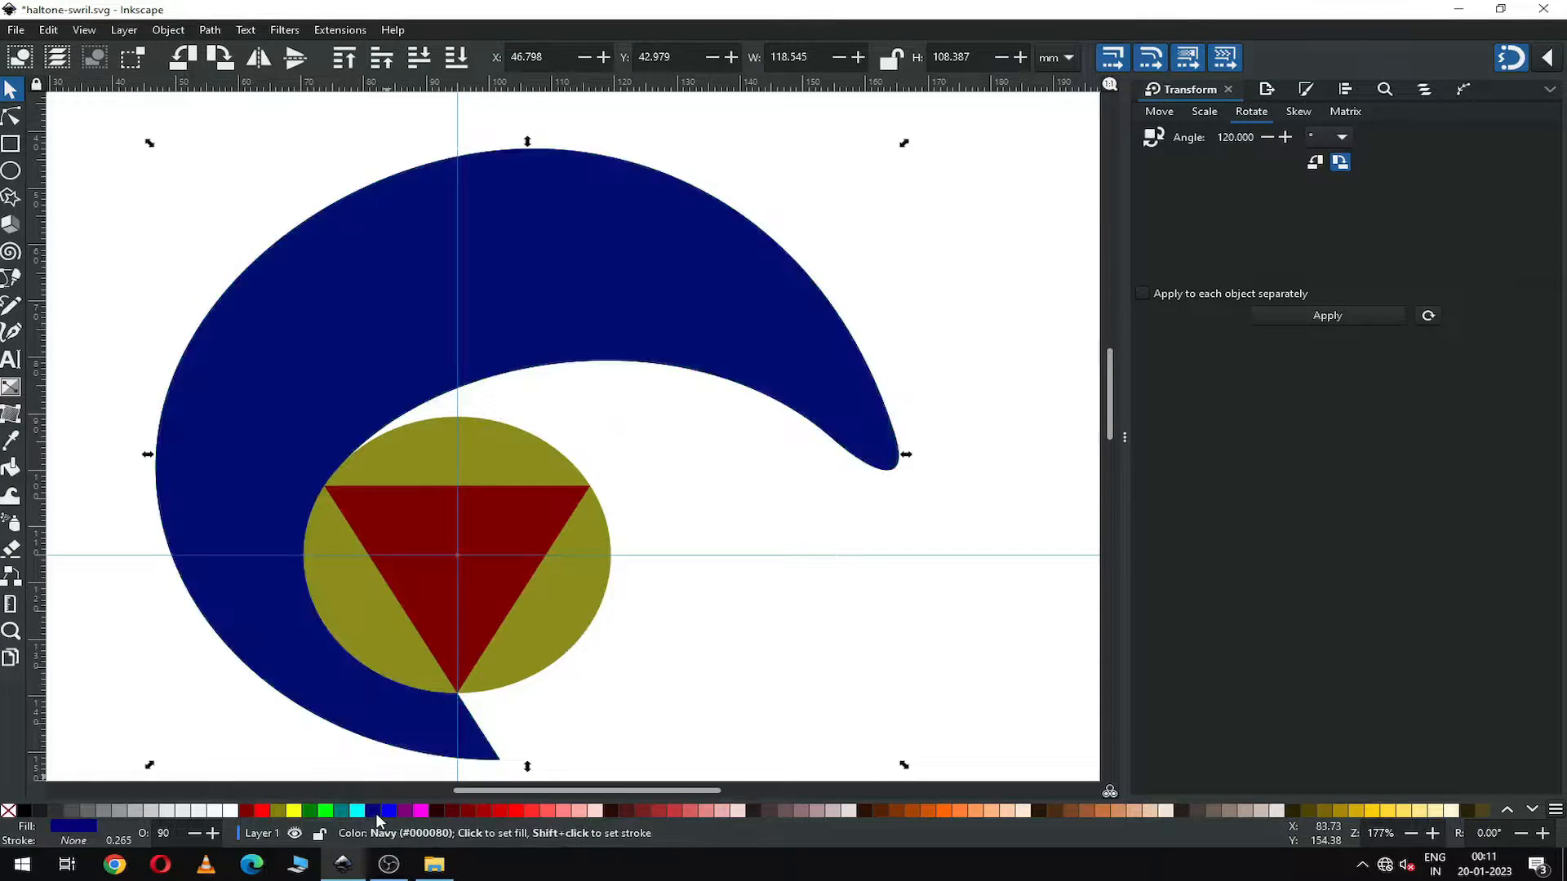
Duplicate the navy crescent and fill the copy with bright red.
key("minus")
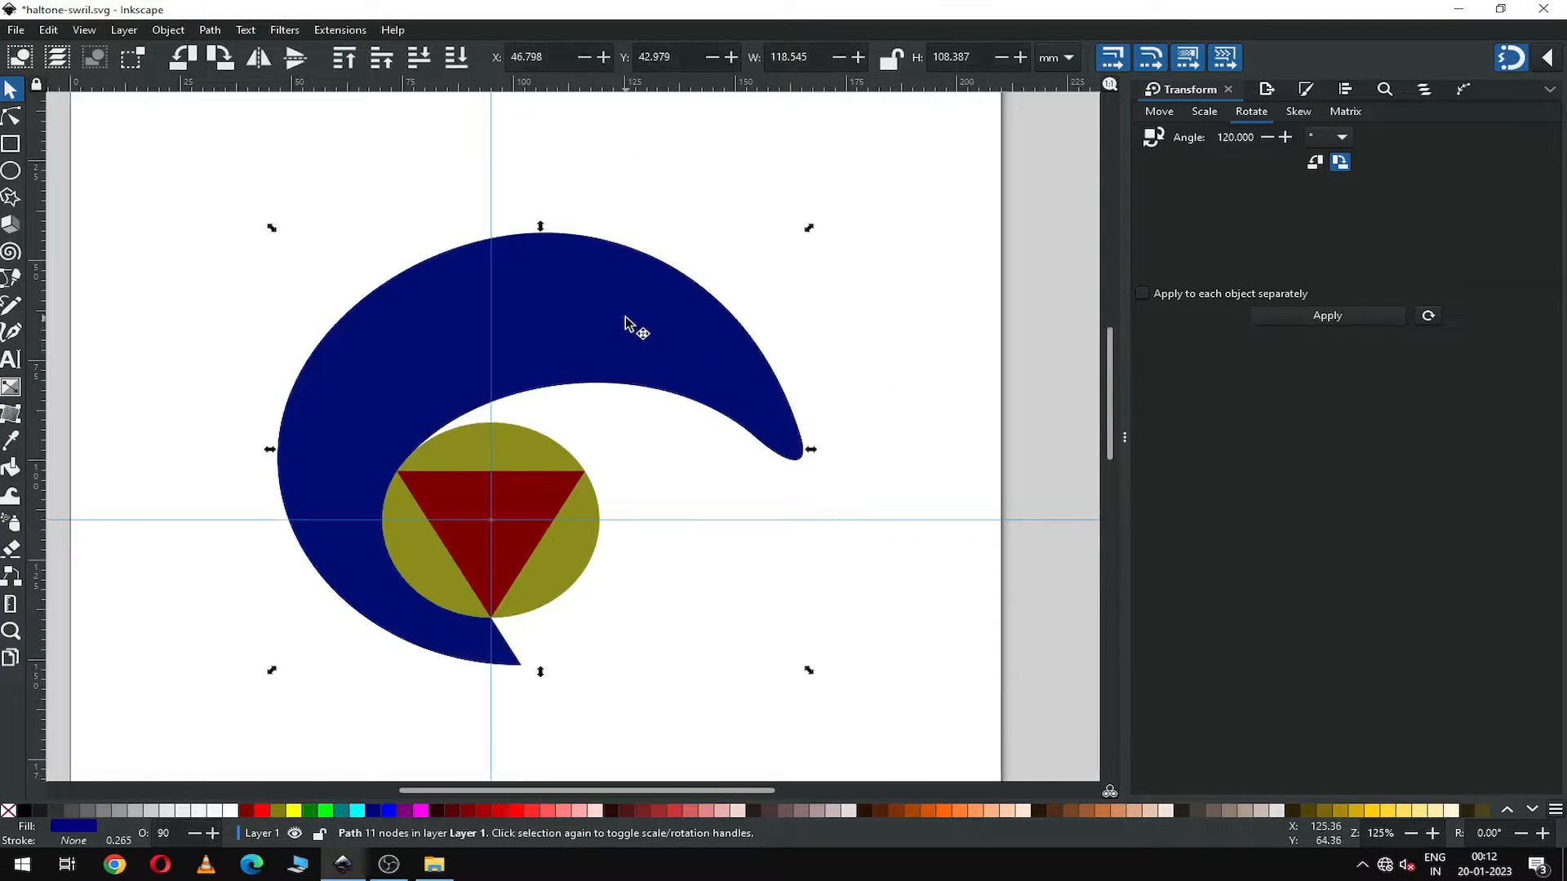
right_click(629, 326)
left_click(689, 395)
left_click(516, 811)
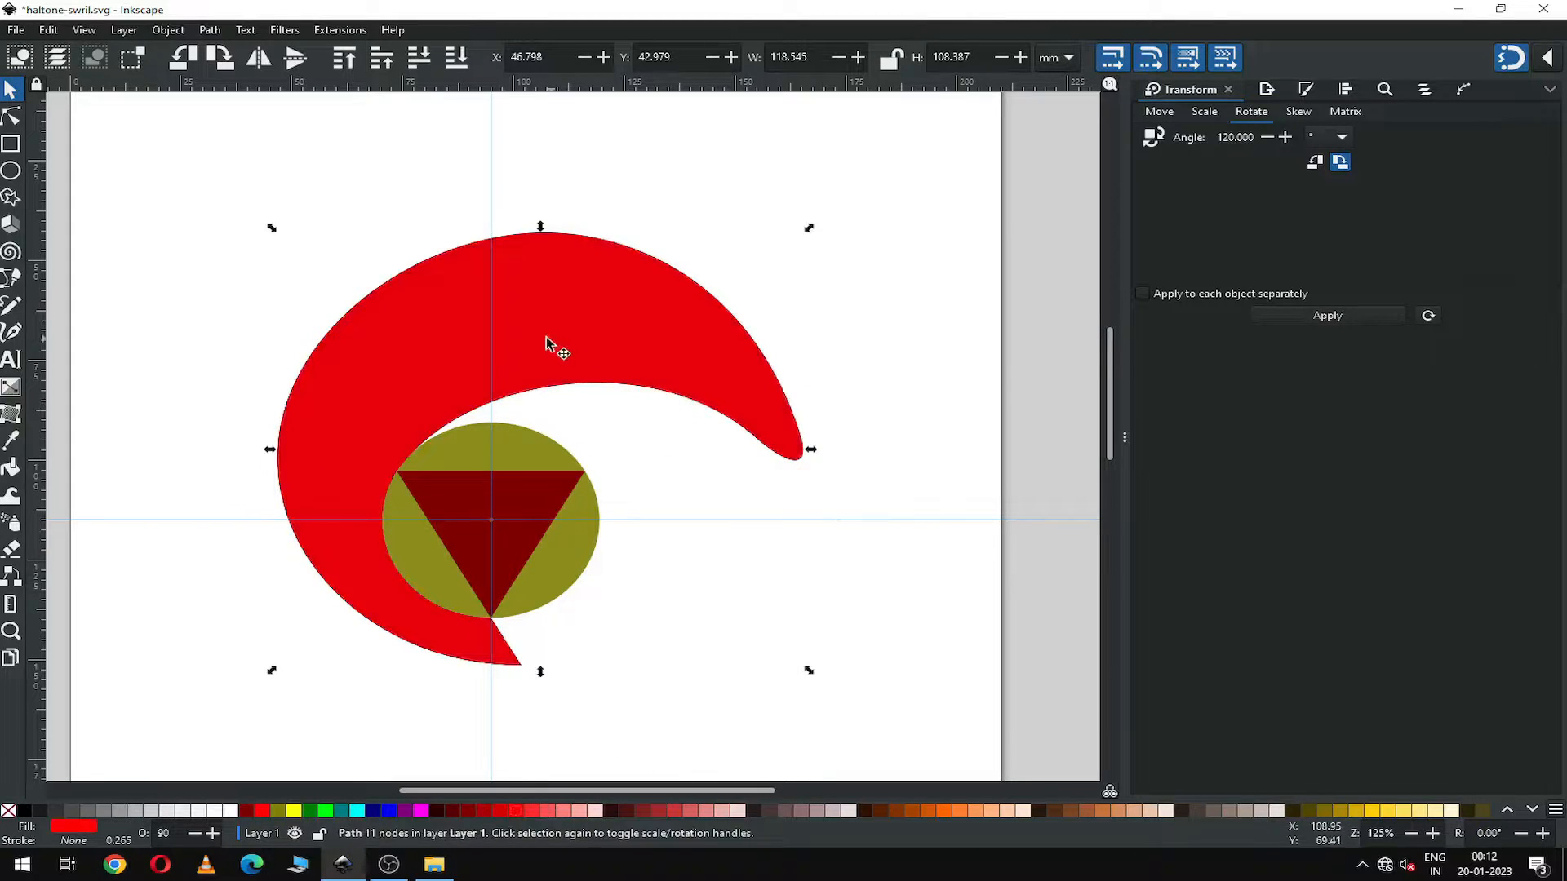
Offset and resize the red crescent over the navy one, to about X 67.3, Y 43.2, W 107.3, H 109.4 mm.
left_click_drag(563, 352, 651, 353)
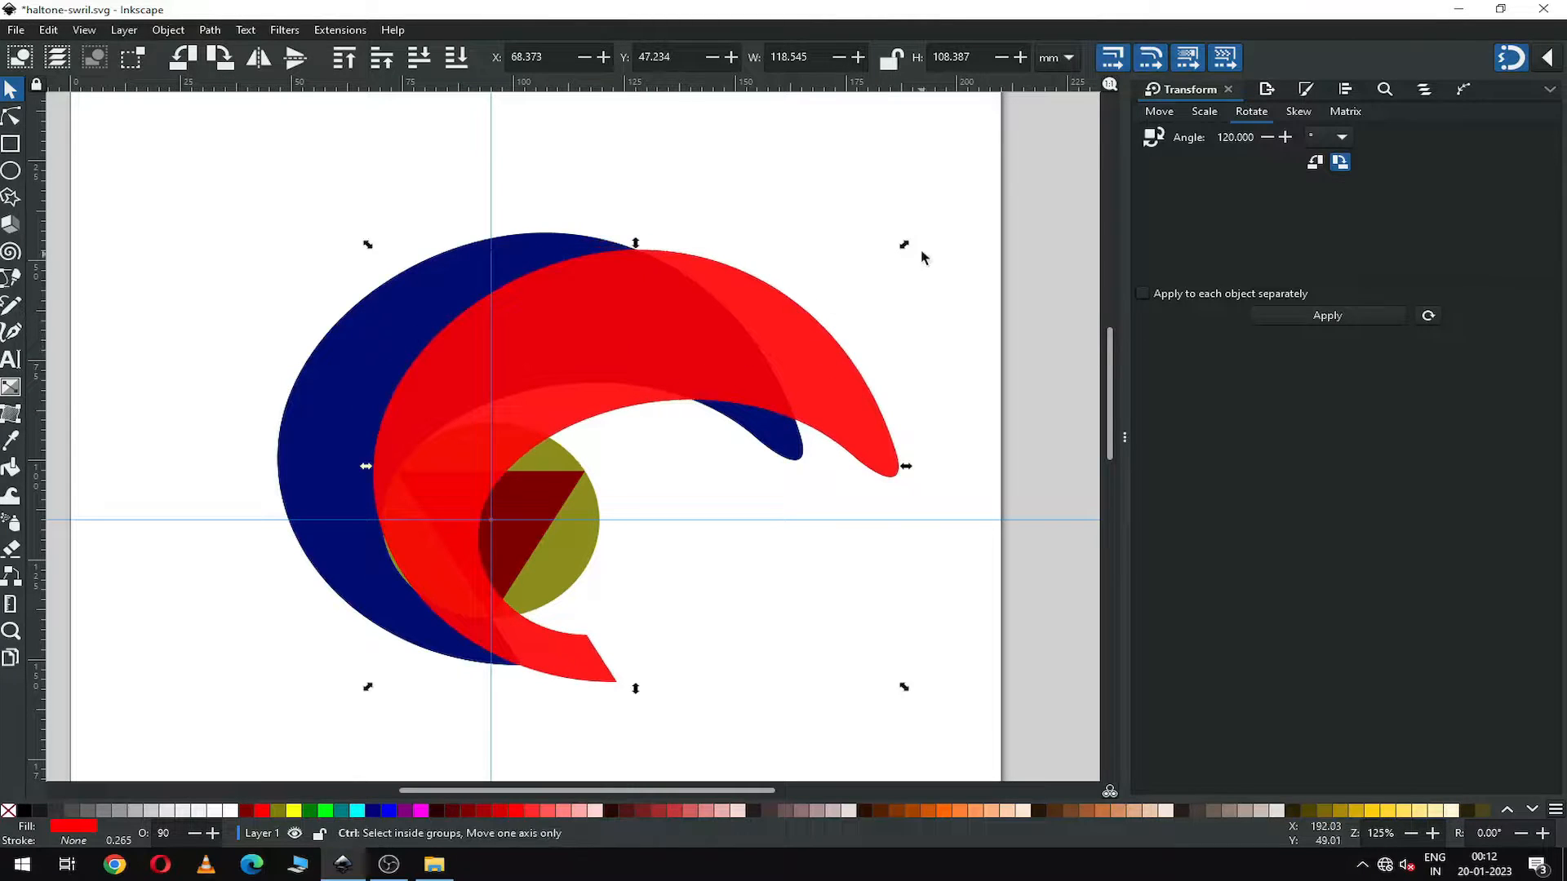
left_click_drag(905, 245, 883, 266)
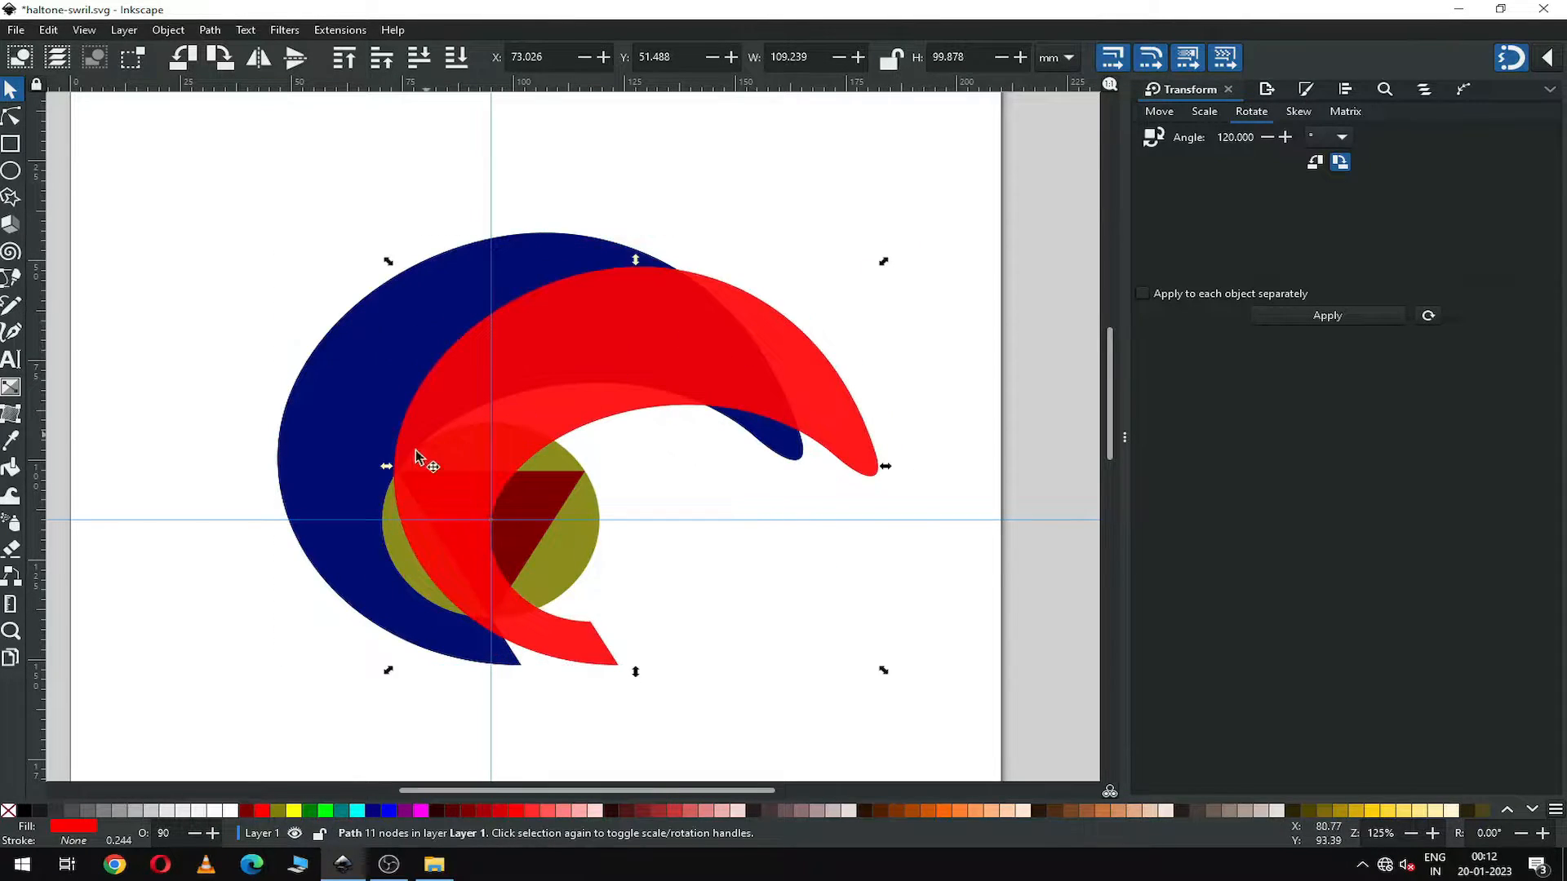
left_click_drag(426, 491, 394, 521)
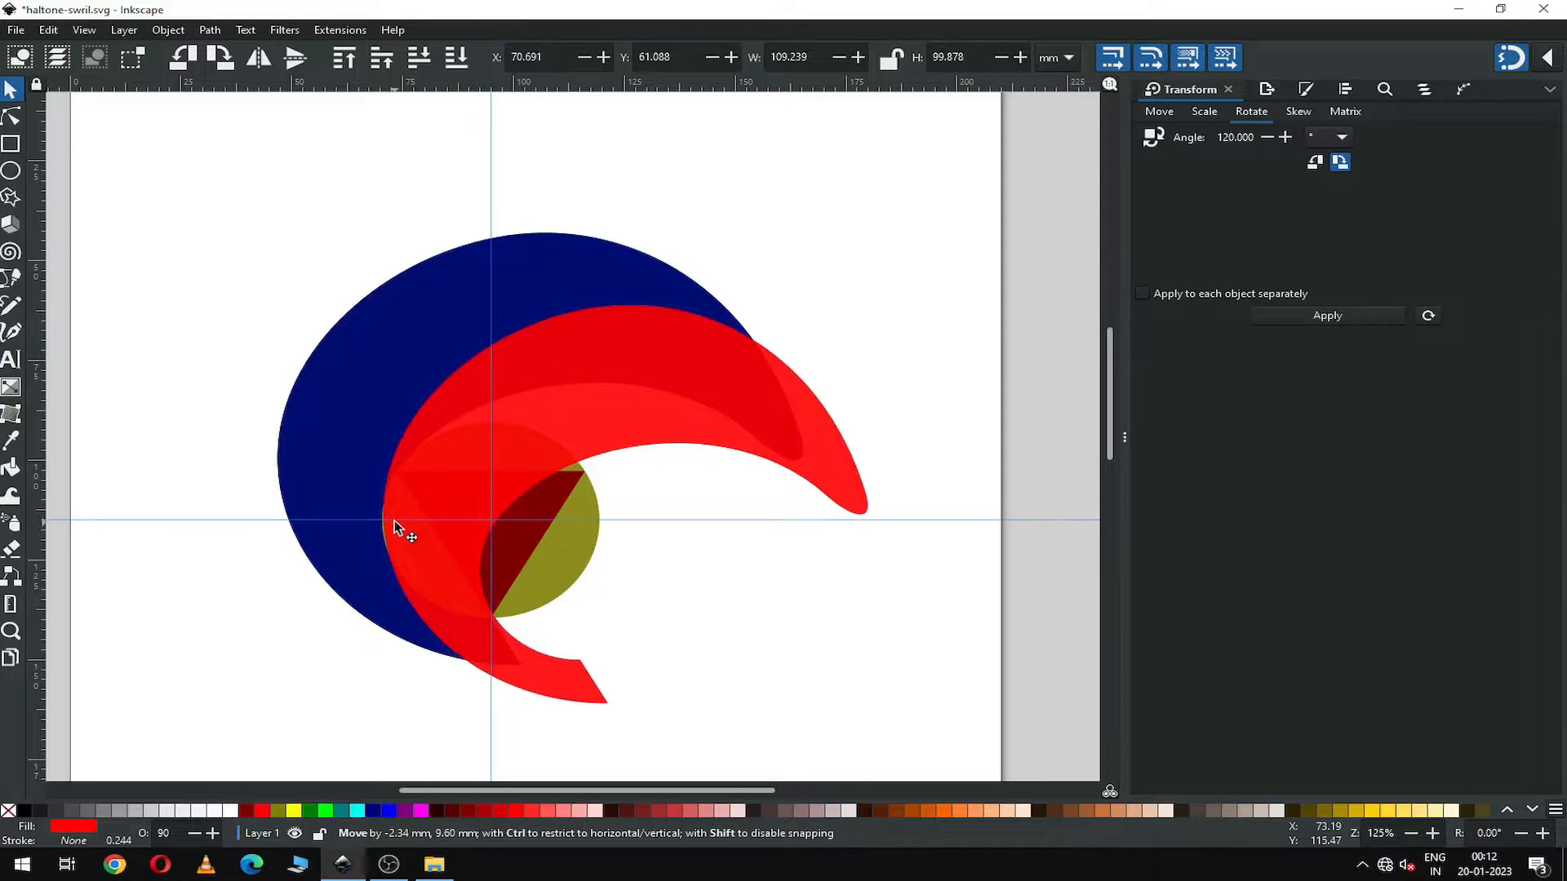
left_click_drag(394, 527, 392, 530)
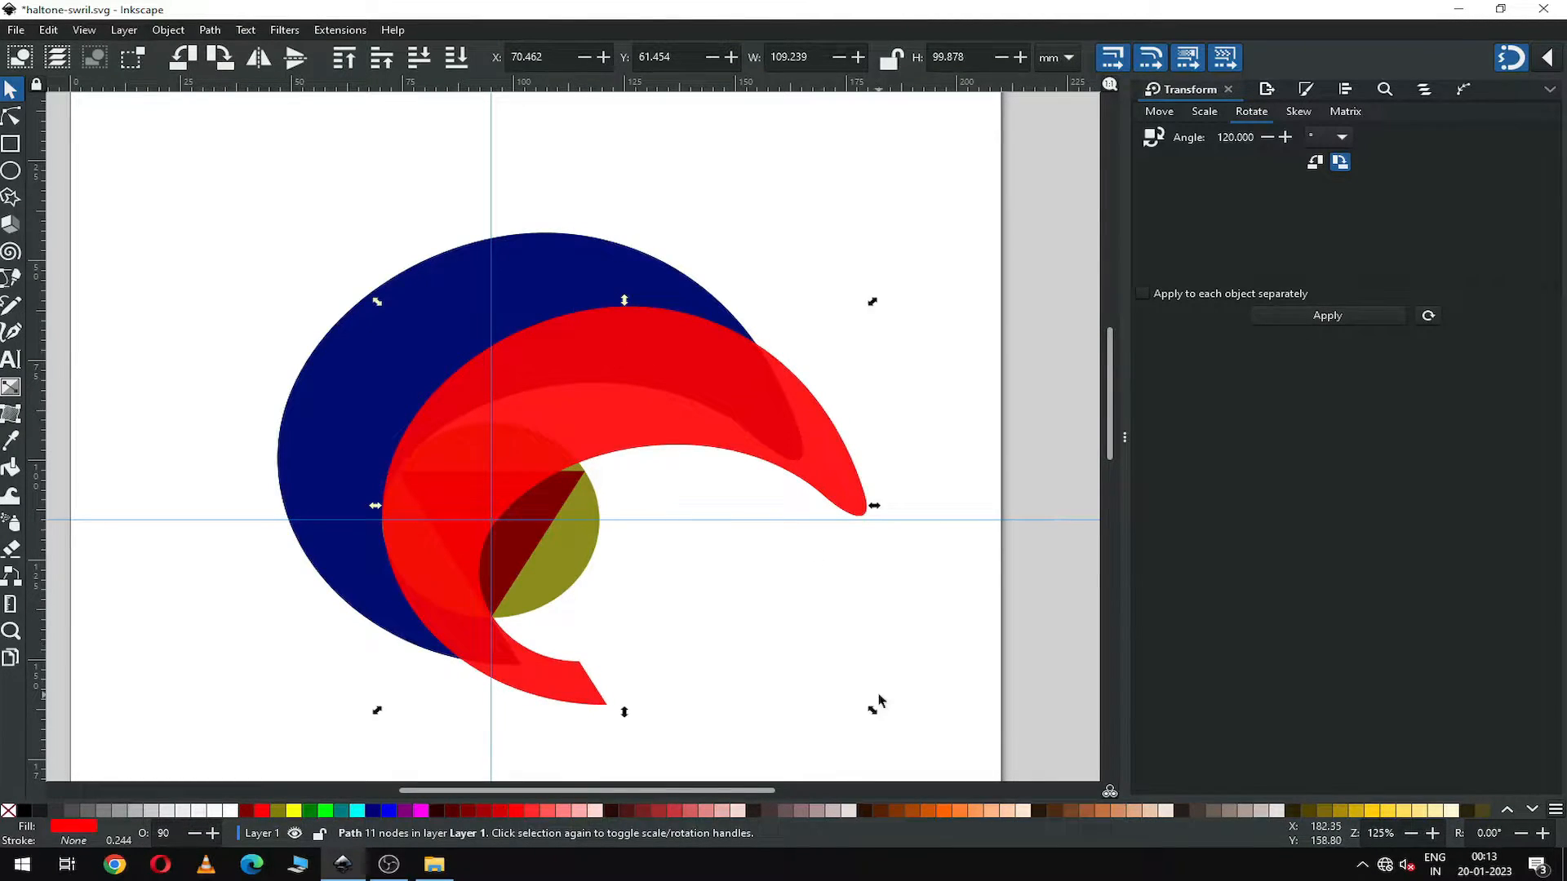
left_click_drag(871, 715, 896, 729)
left_click_drag(420, 600, 421, 529)
left_click_drag(906, 452, 870, 462)
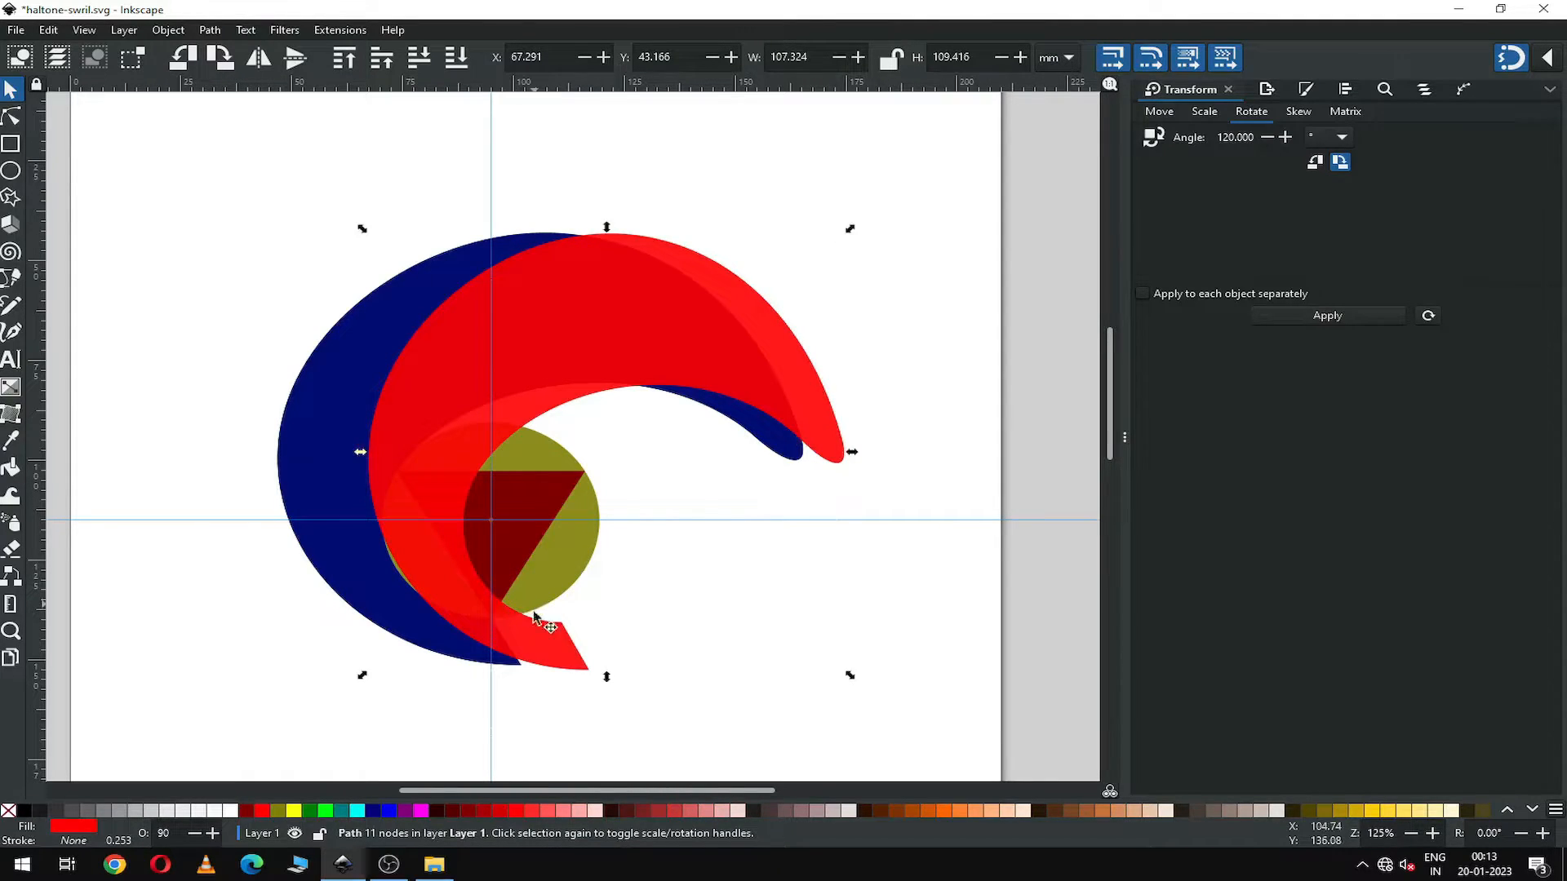
Add a node on the red crescent's lower outer edge where it crosses the circle.
left_click(624, 586)
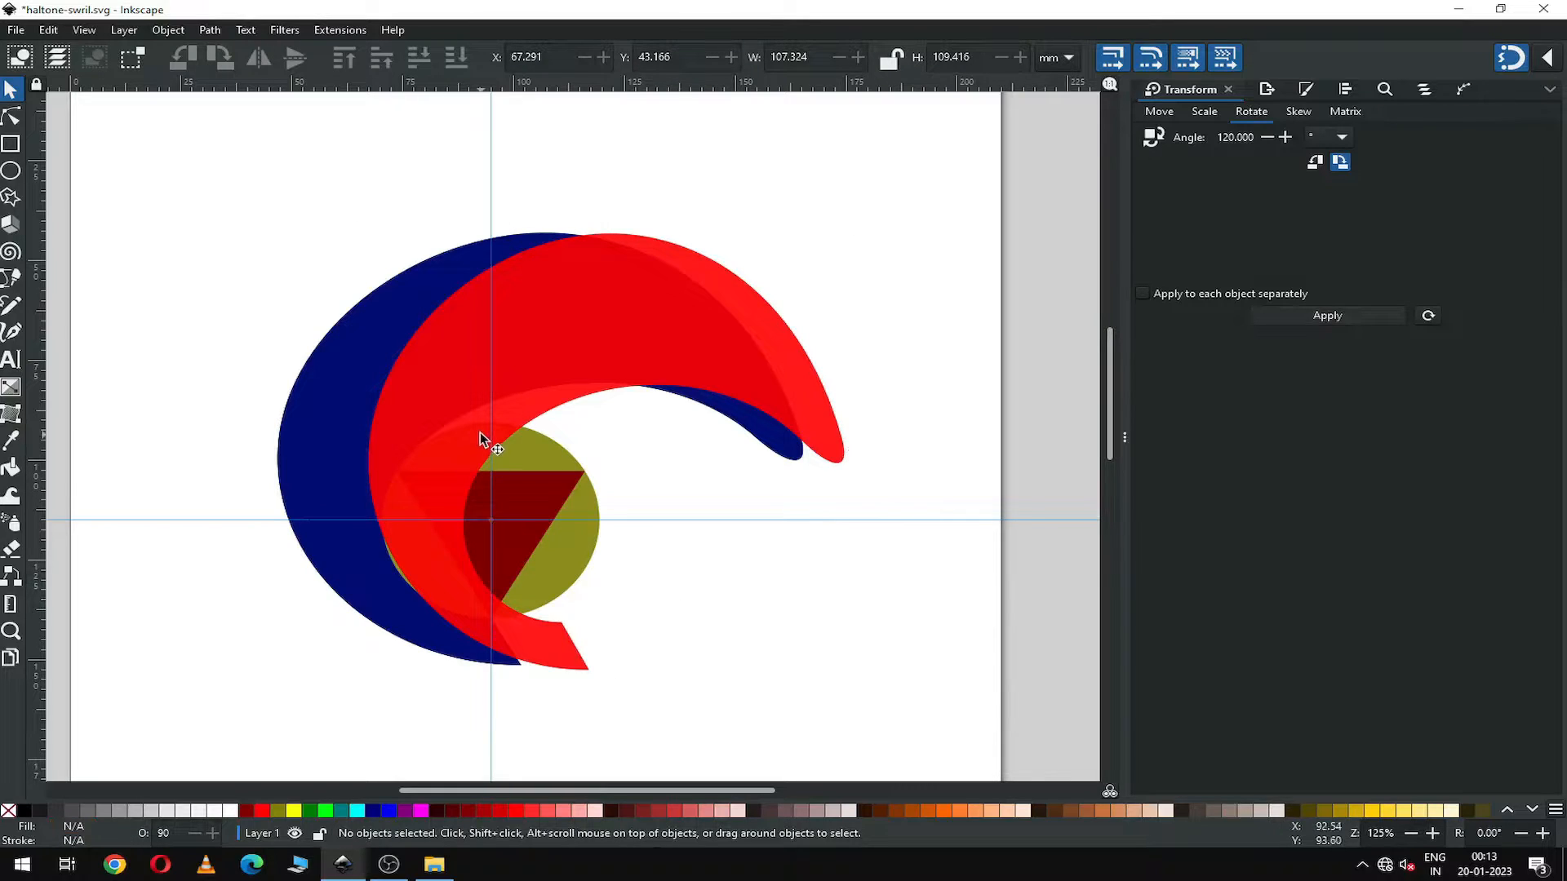
left_click(441, 433)
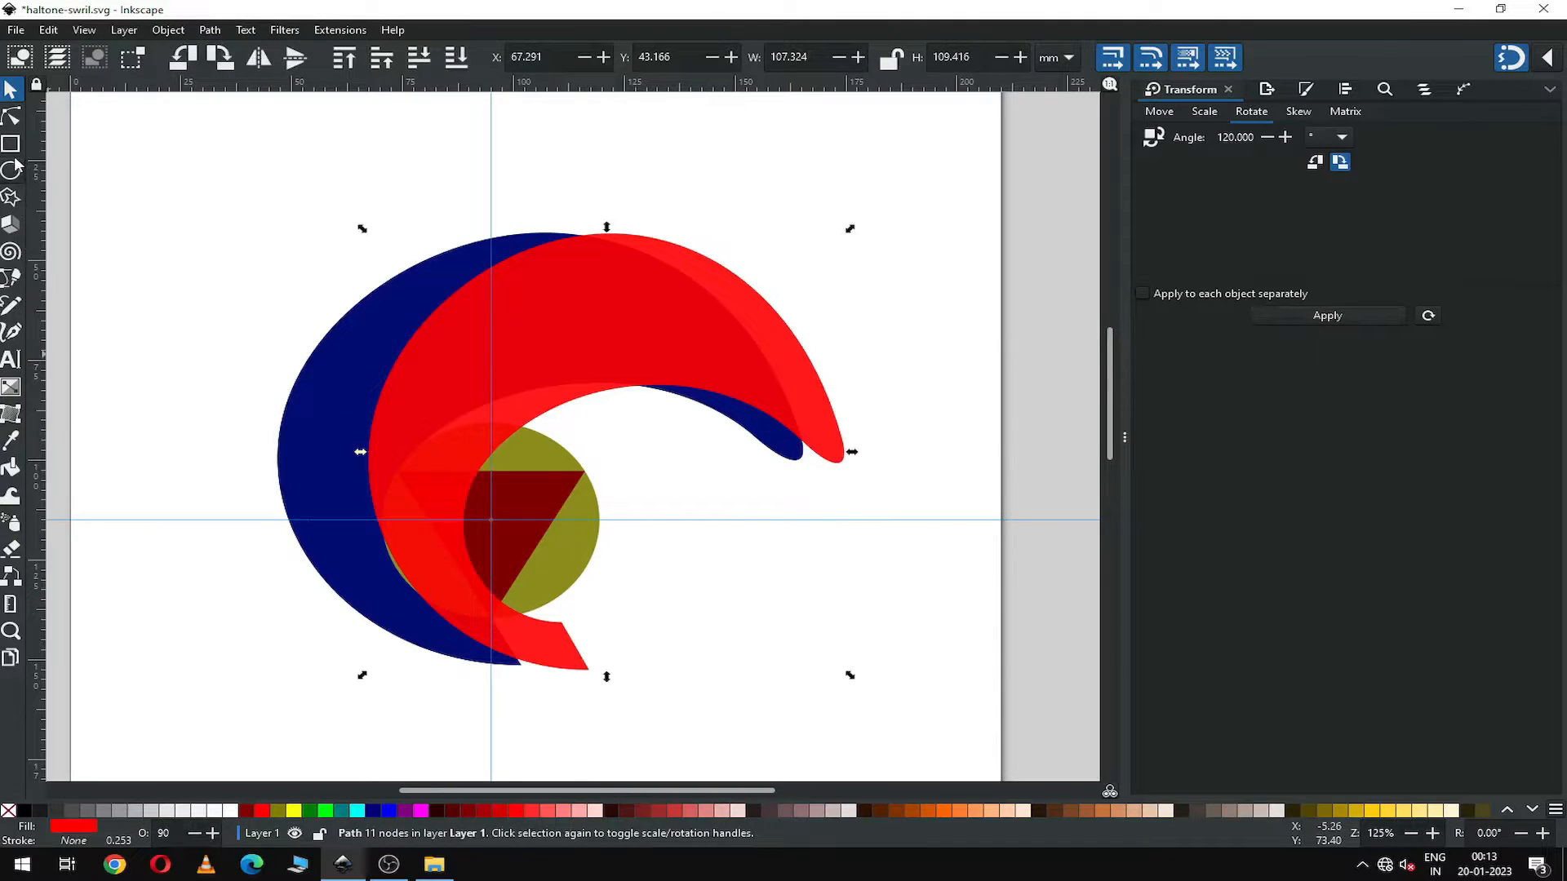
left_click(11, 119)
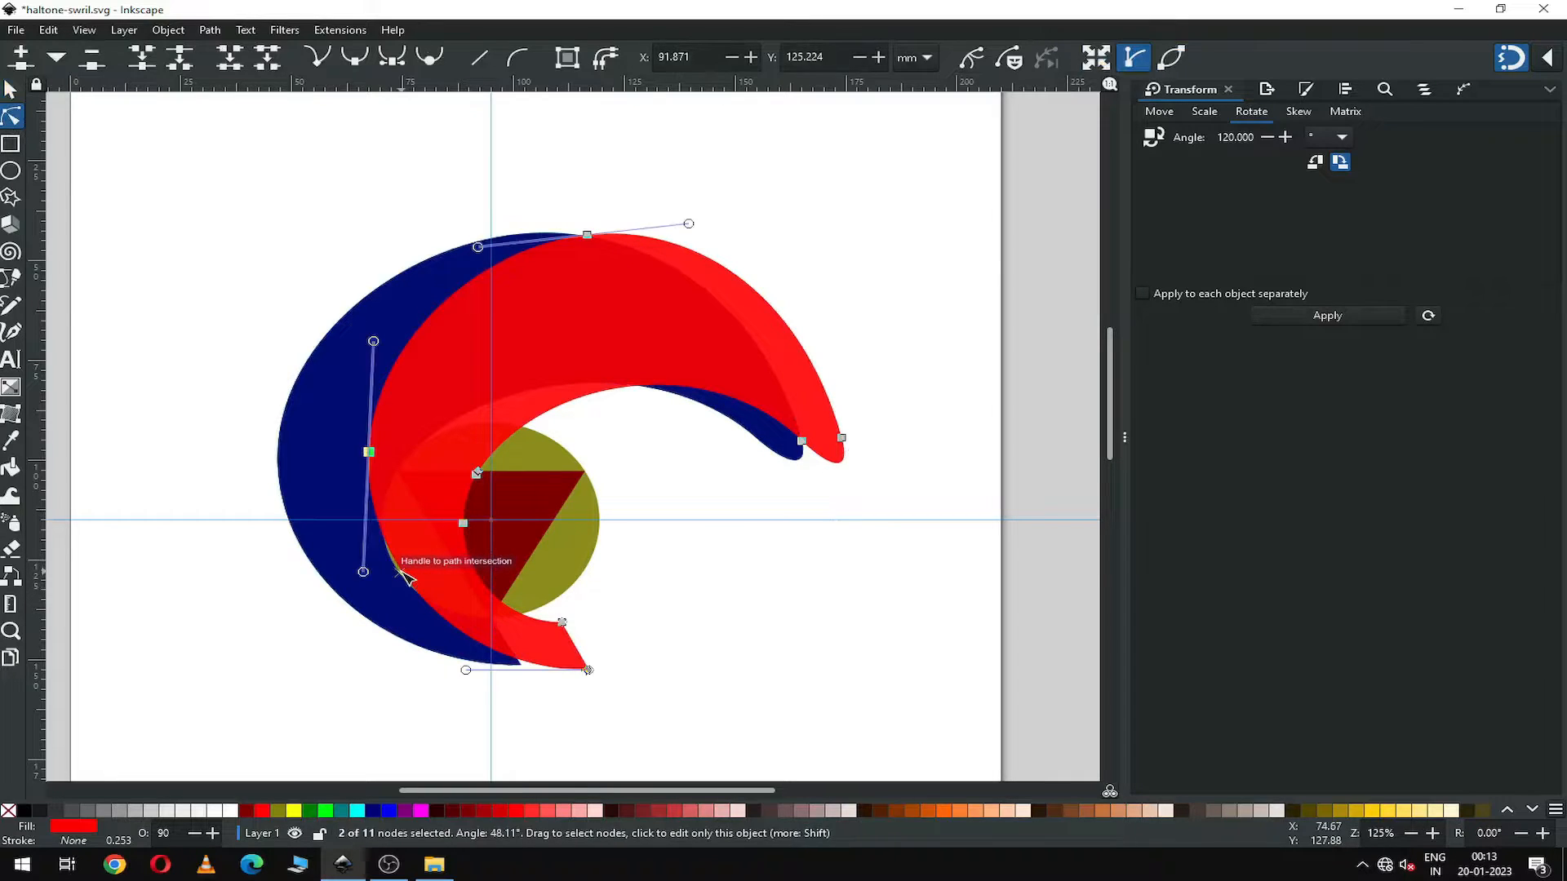
left_click(402, 572)
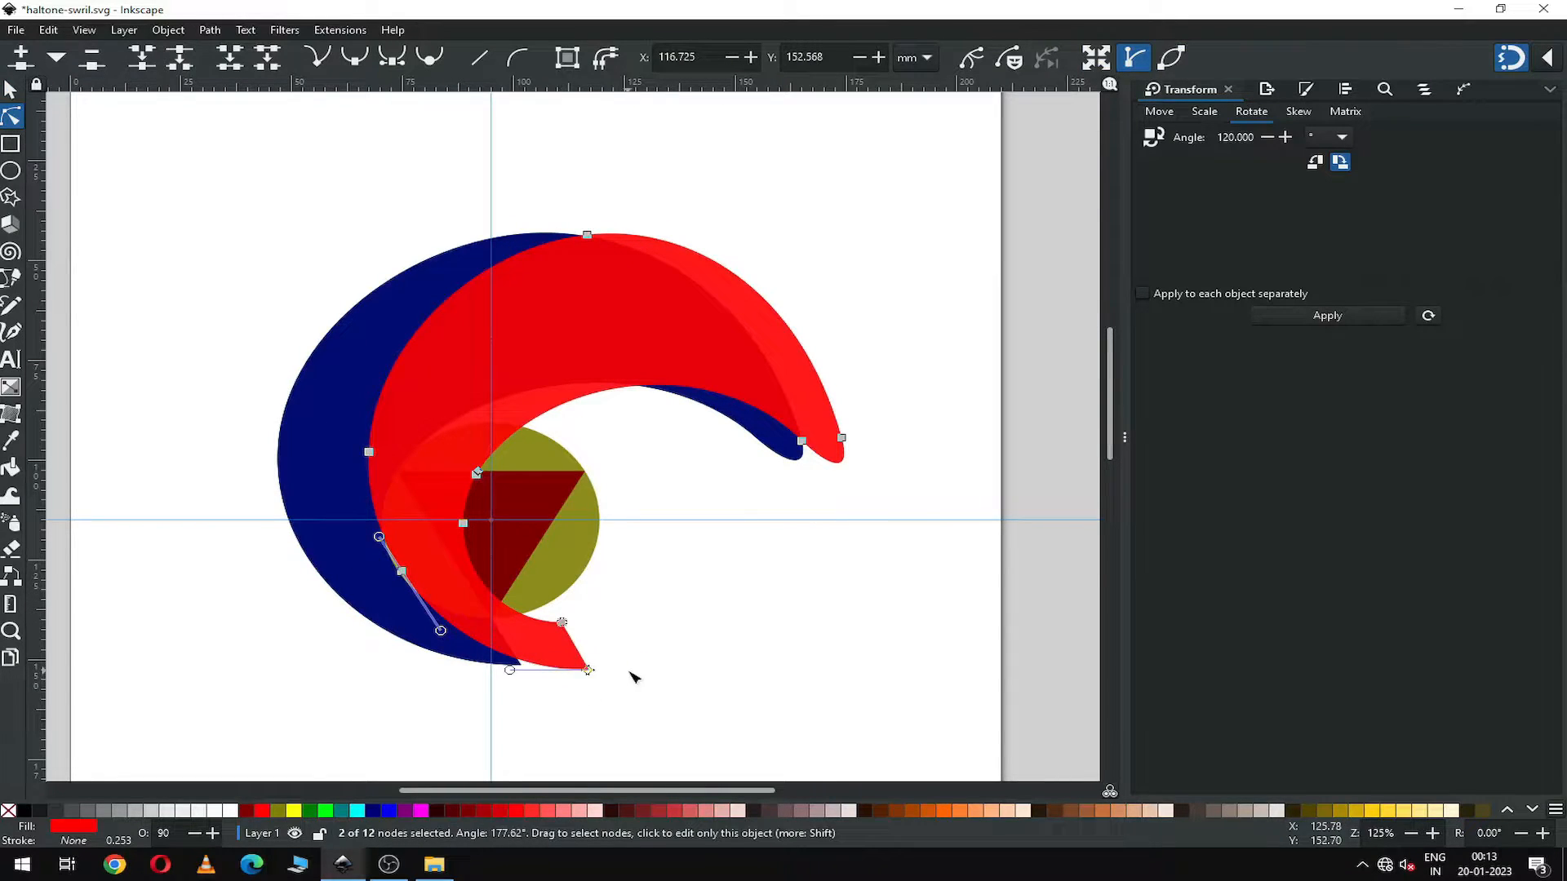
Move the two nodes at the red crescent's lower outer corner straight up to about Y 135.6 mm.
key("Up")
key("Up")
key("Up")
key("Up")
key("Up")
key("Up")
key("Up")
key("Up")
key("Up")
key("Up")
key("Up")
key("Up")
key("Up")
key("Up")
key("Up")
key("Up")
key("Up")
key("Up")
key("Up")
key("Up")
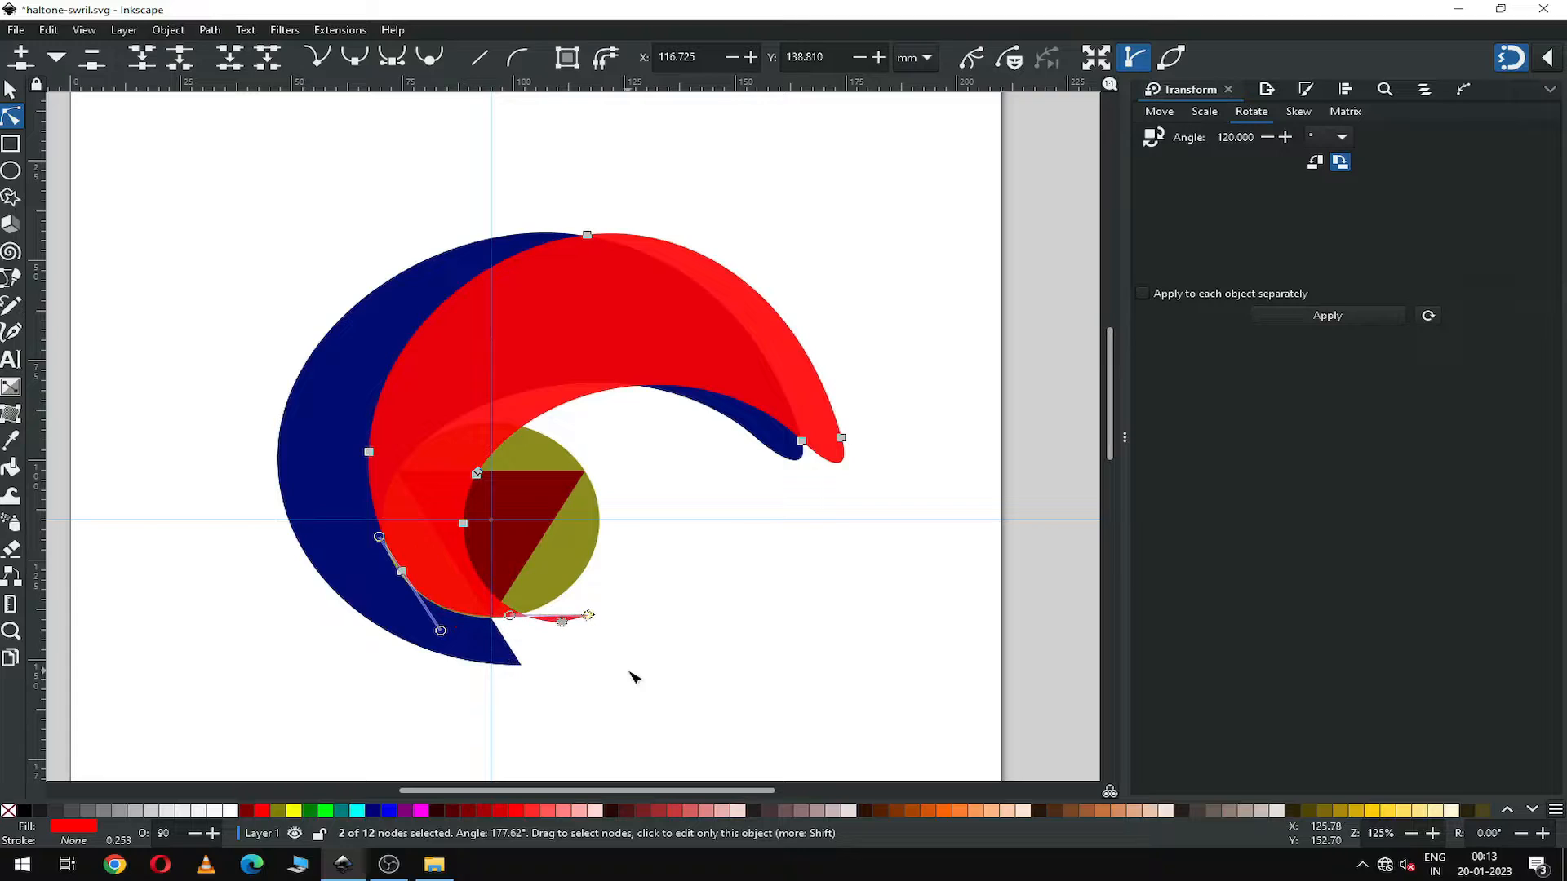
key("Up")
key("Up")
key("Up")
key("Up")
key("Up")
key("Up")
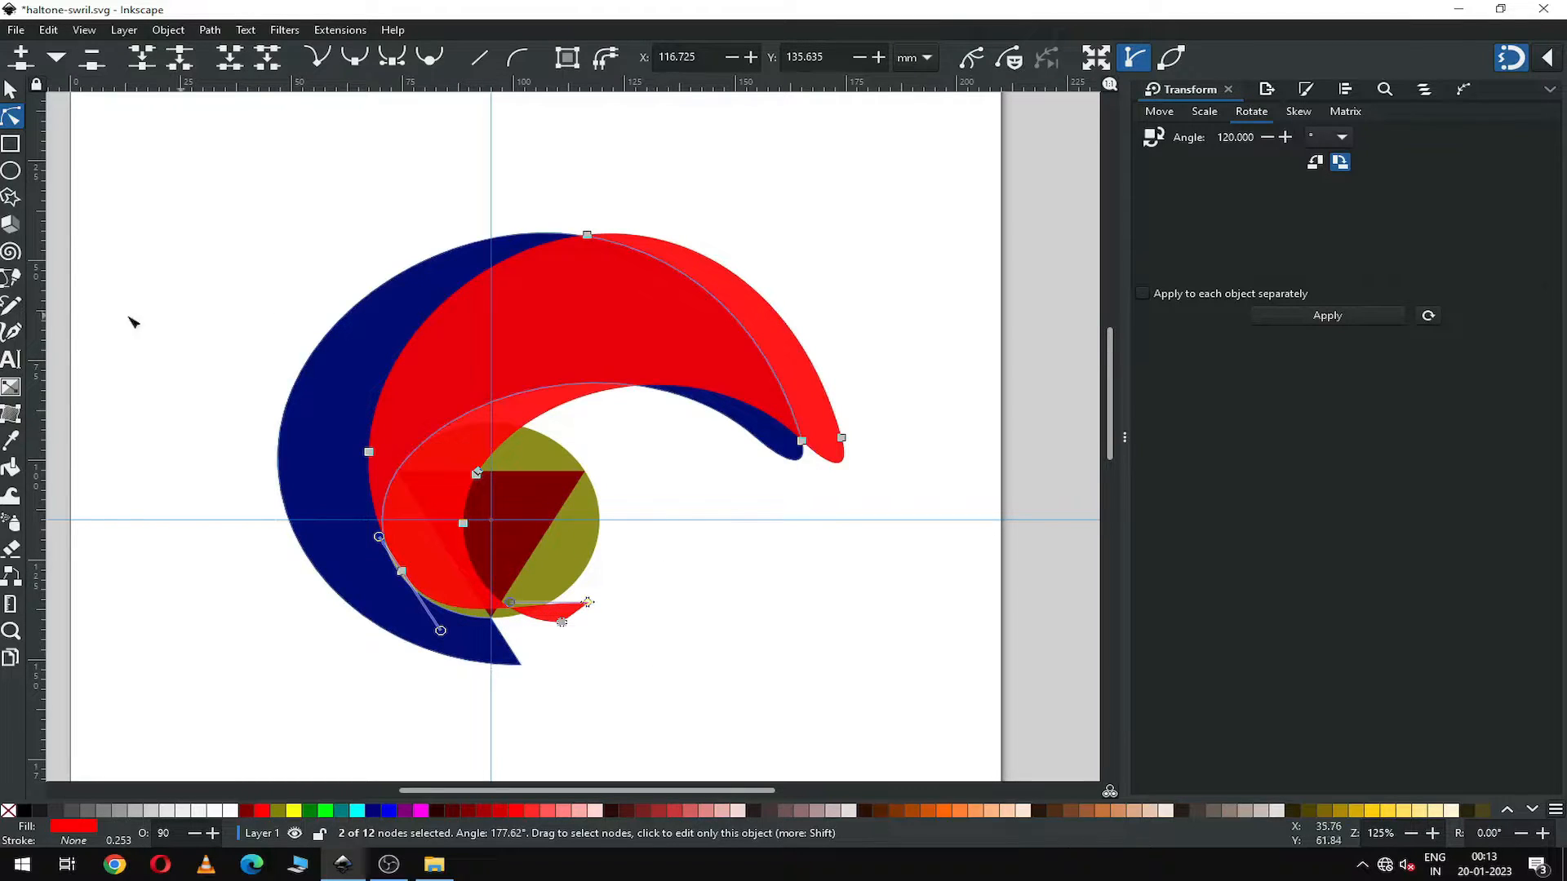
Subtract the red crescent from the navy crescent with a path Difference.
left_click(12, 90)
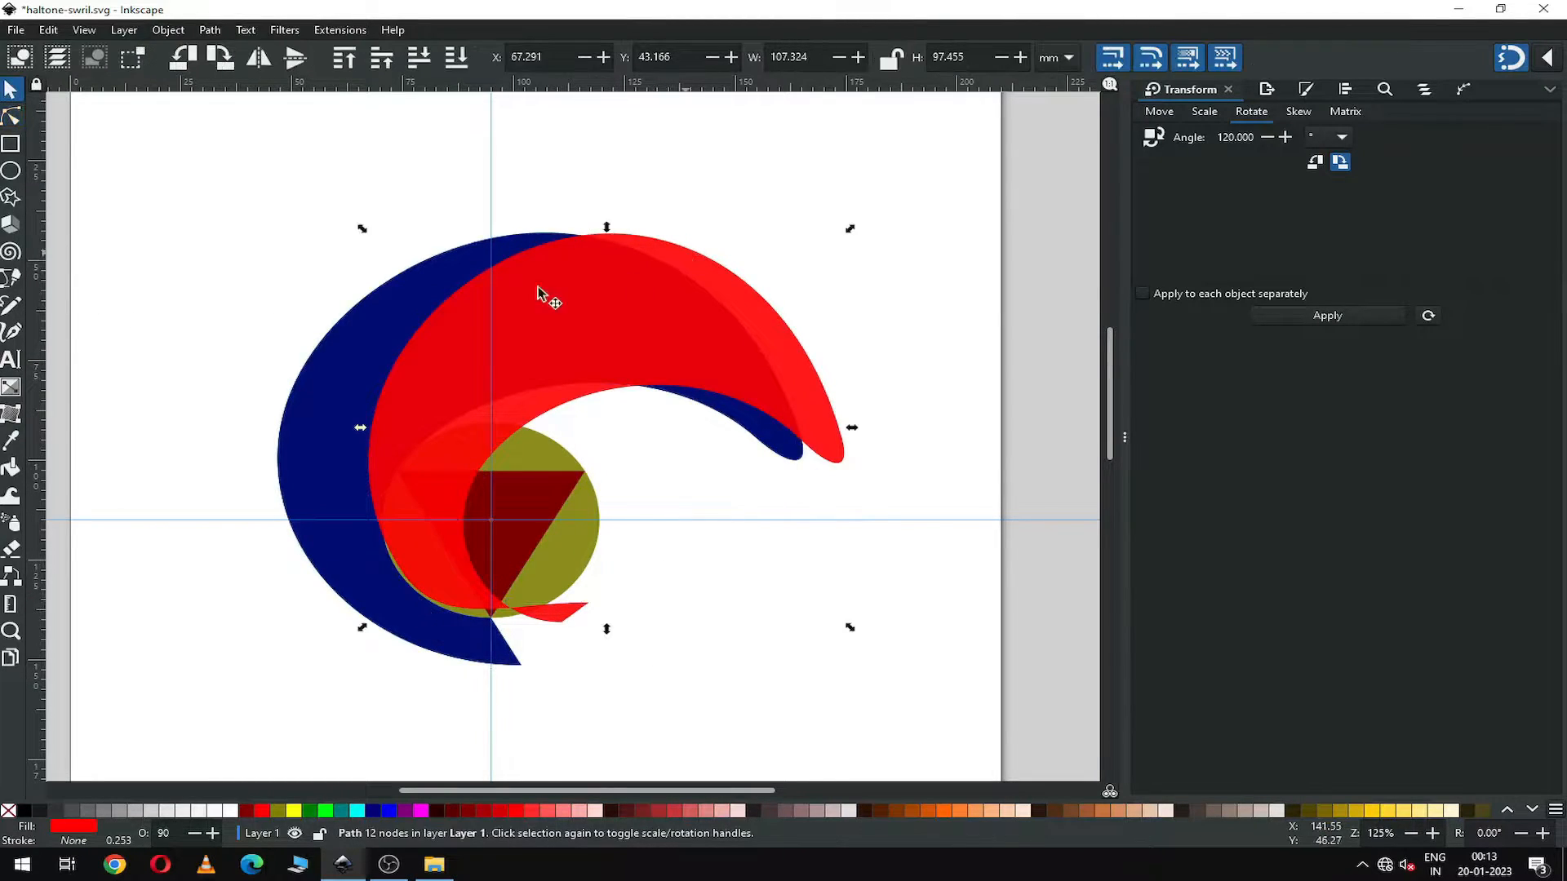
left_click(349, 349, "shift")
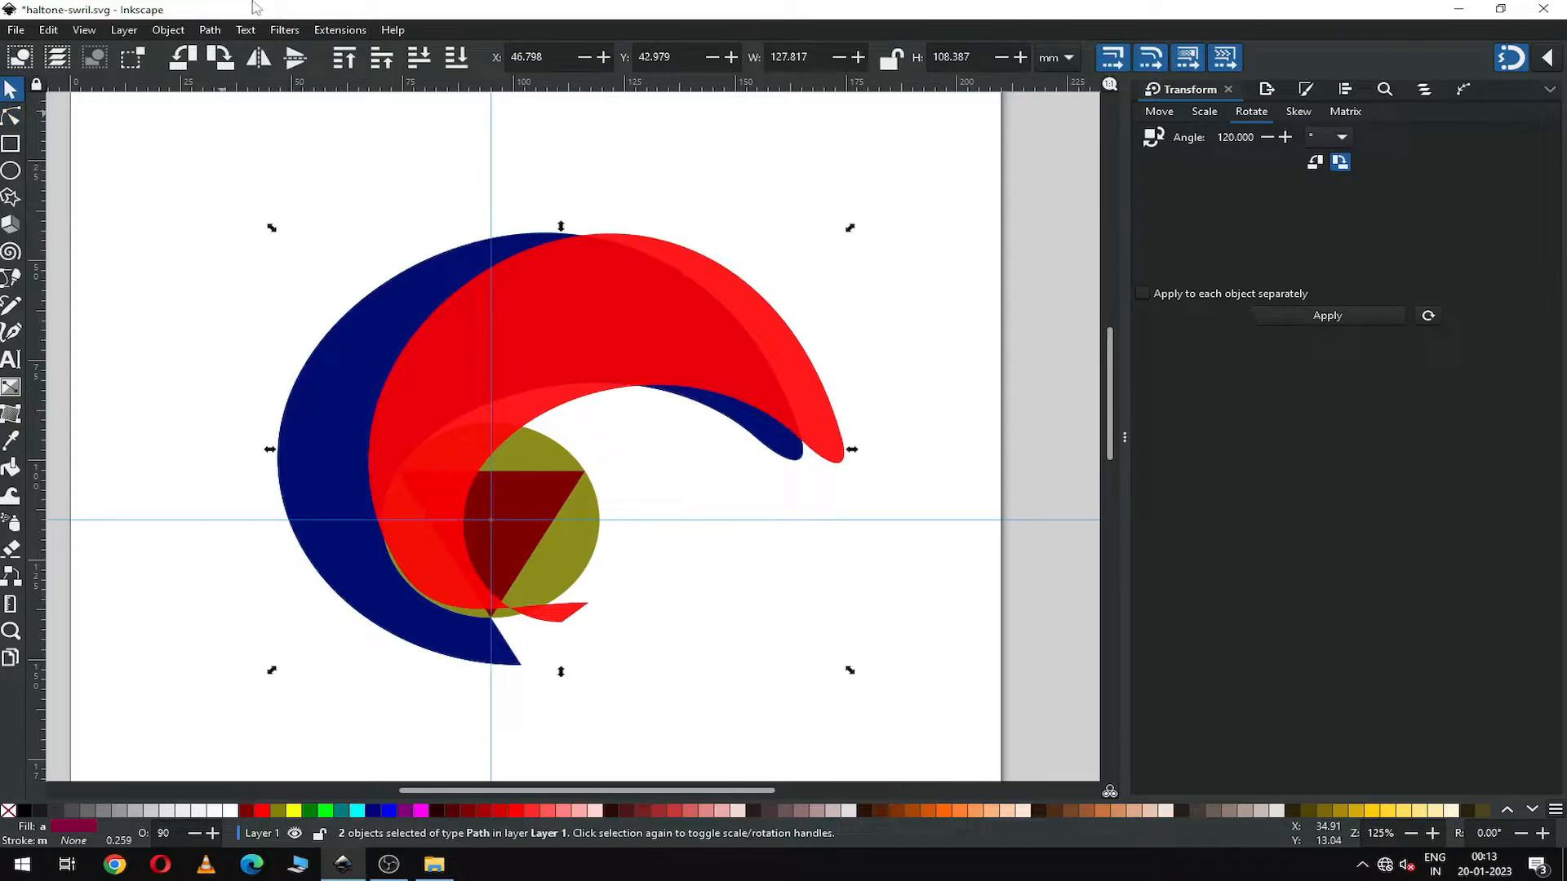
left_click(210, 31)
left_click(227, 139)
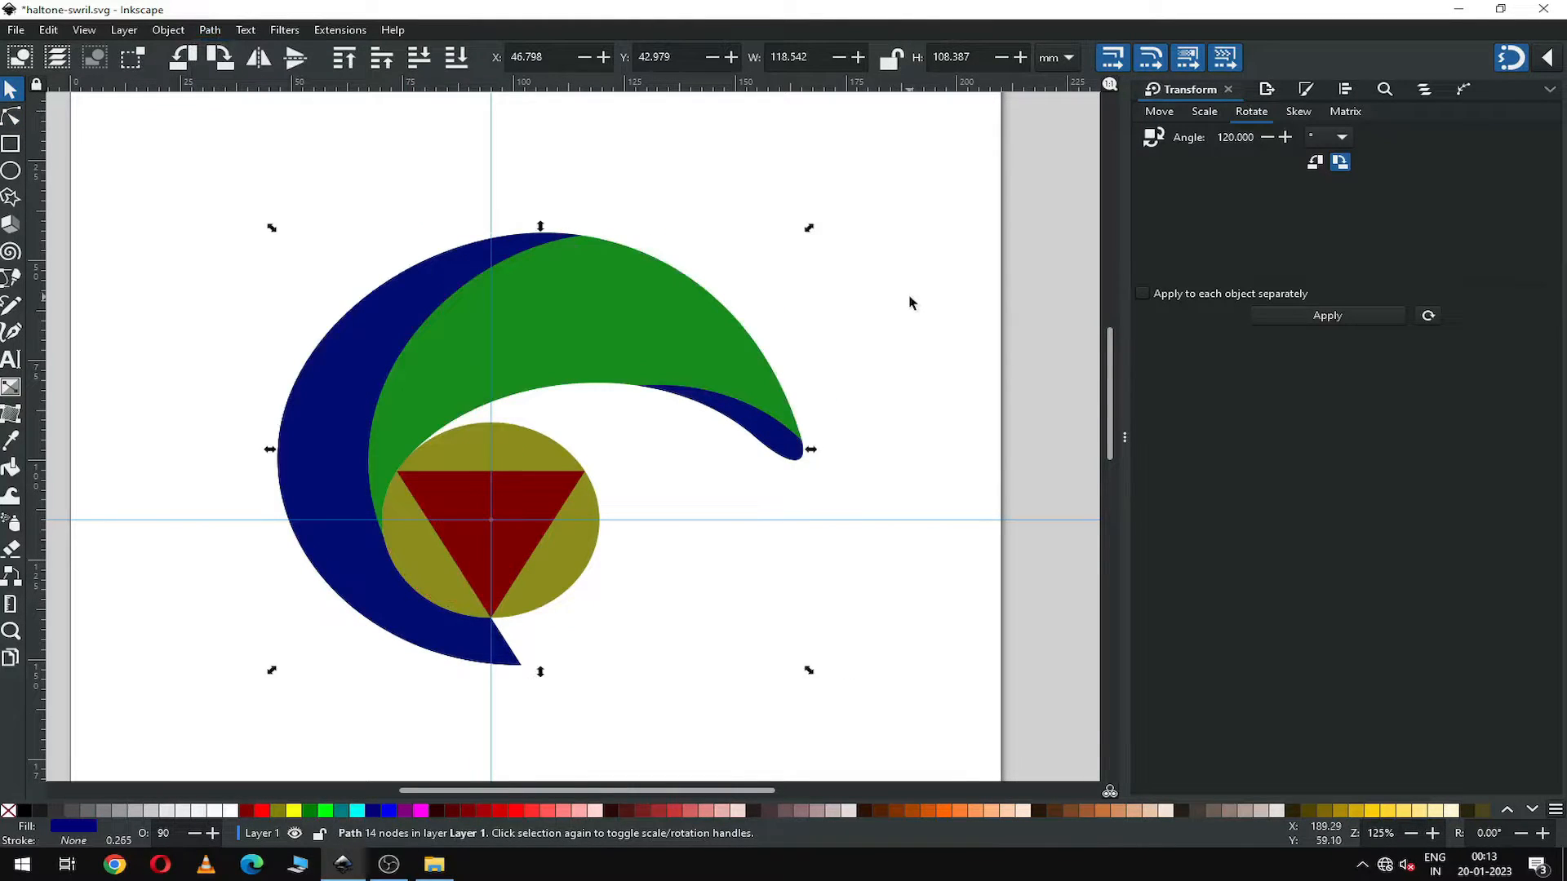
left_click(901, 297)
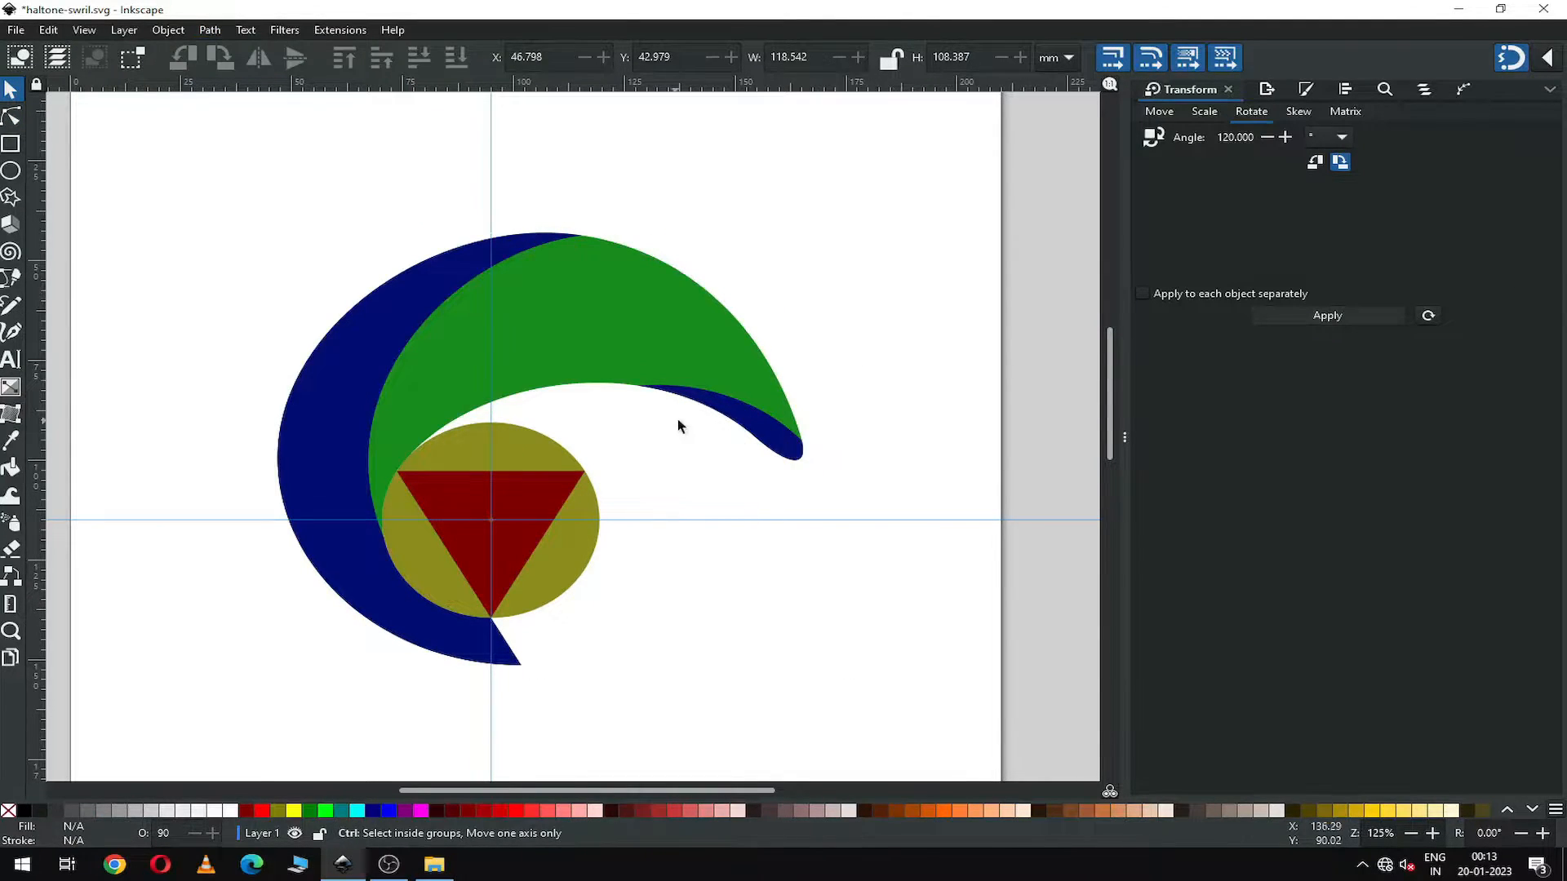
Delete the four nodes that form the leftover navy sliver under the green crescent's outer tip.
left_click(12, 117)
left_click(782, 445)
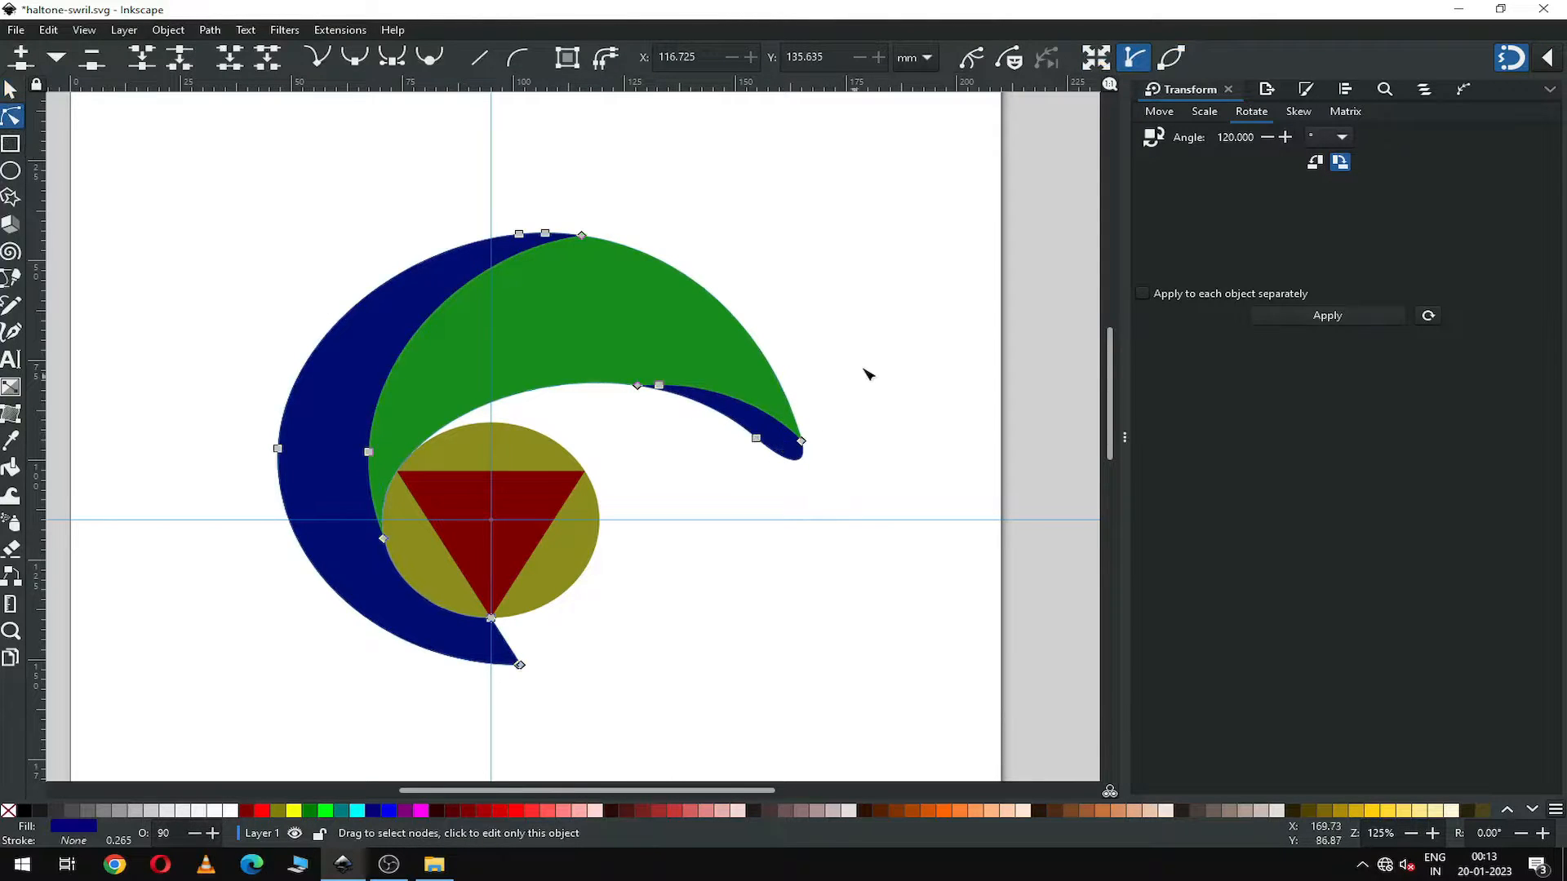
mouse_move(873, 353)
left_mouse_down()
mouse_move(850, 389)
mouse_move(589, 448)
mouse_move(595, 494)
left_mouse_up()
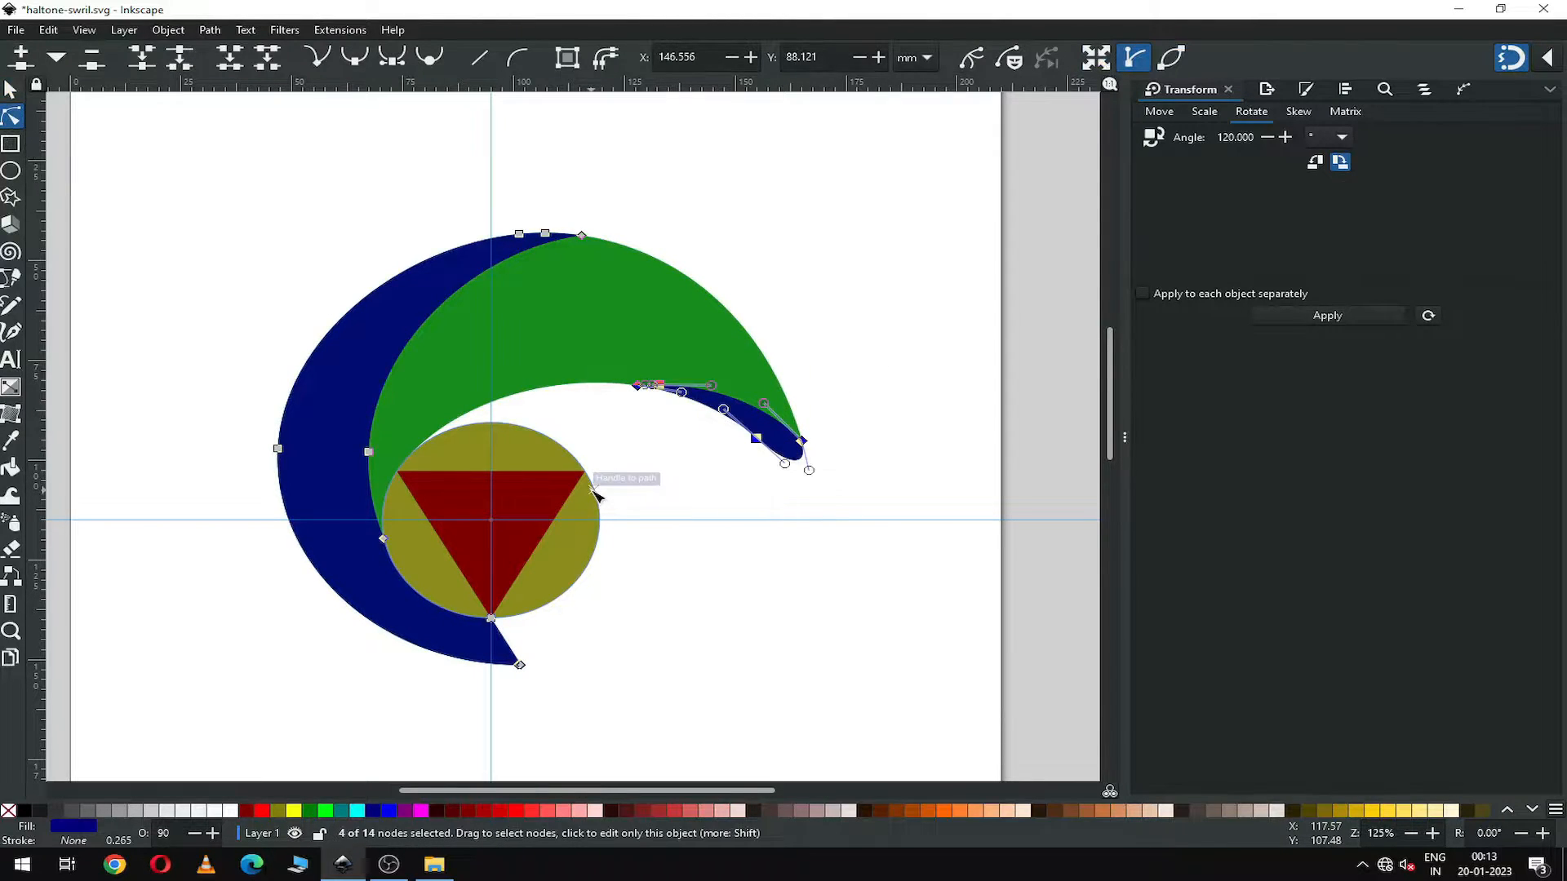
key("Delete")
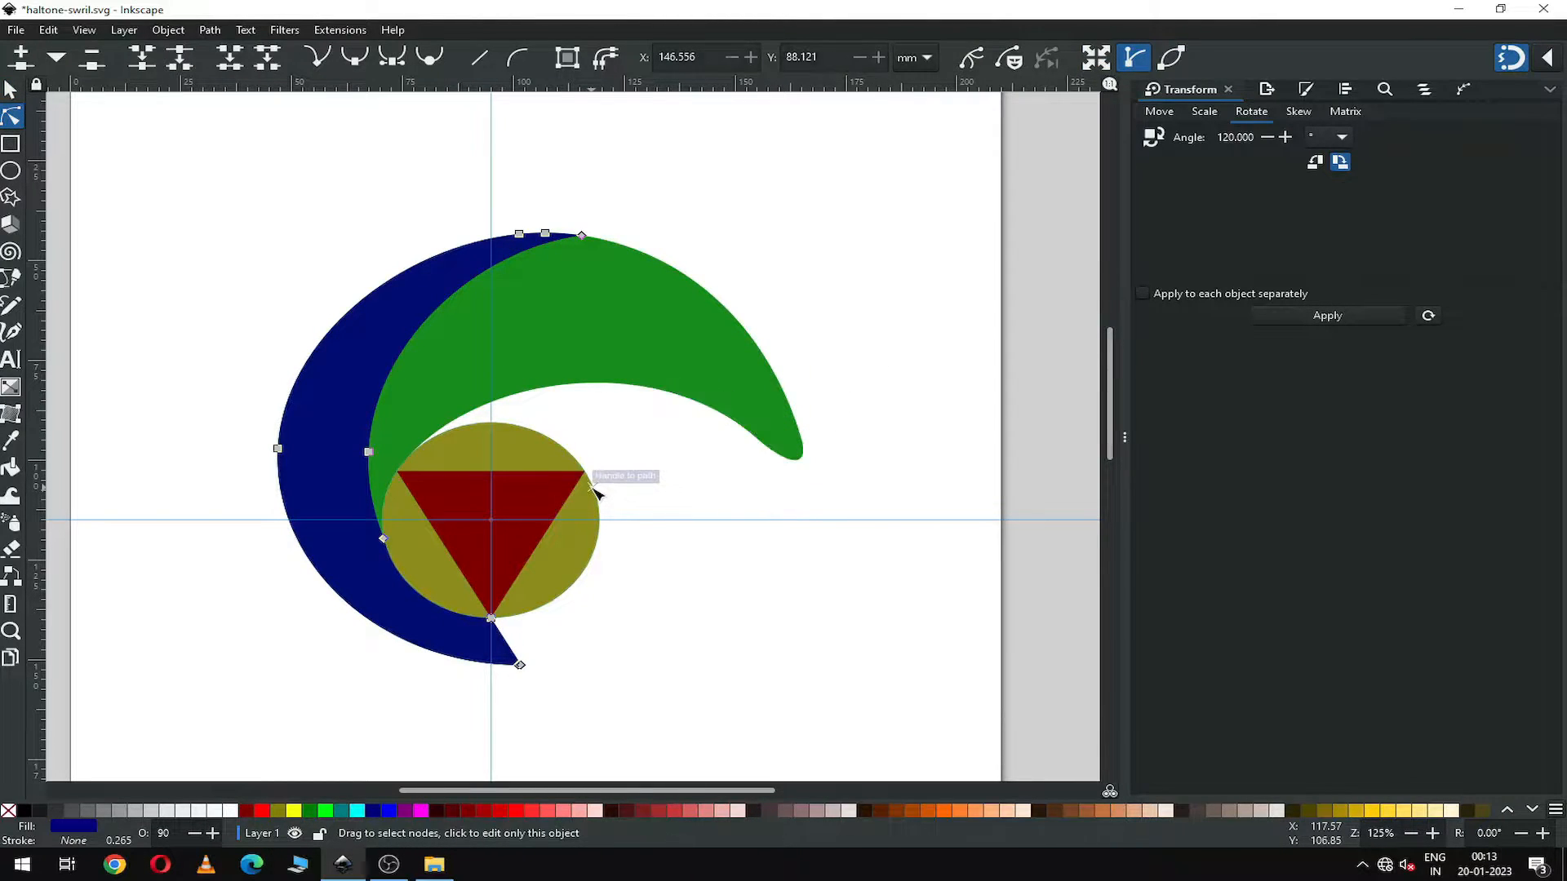
left_click(11, 88)
left_click(195, 204)
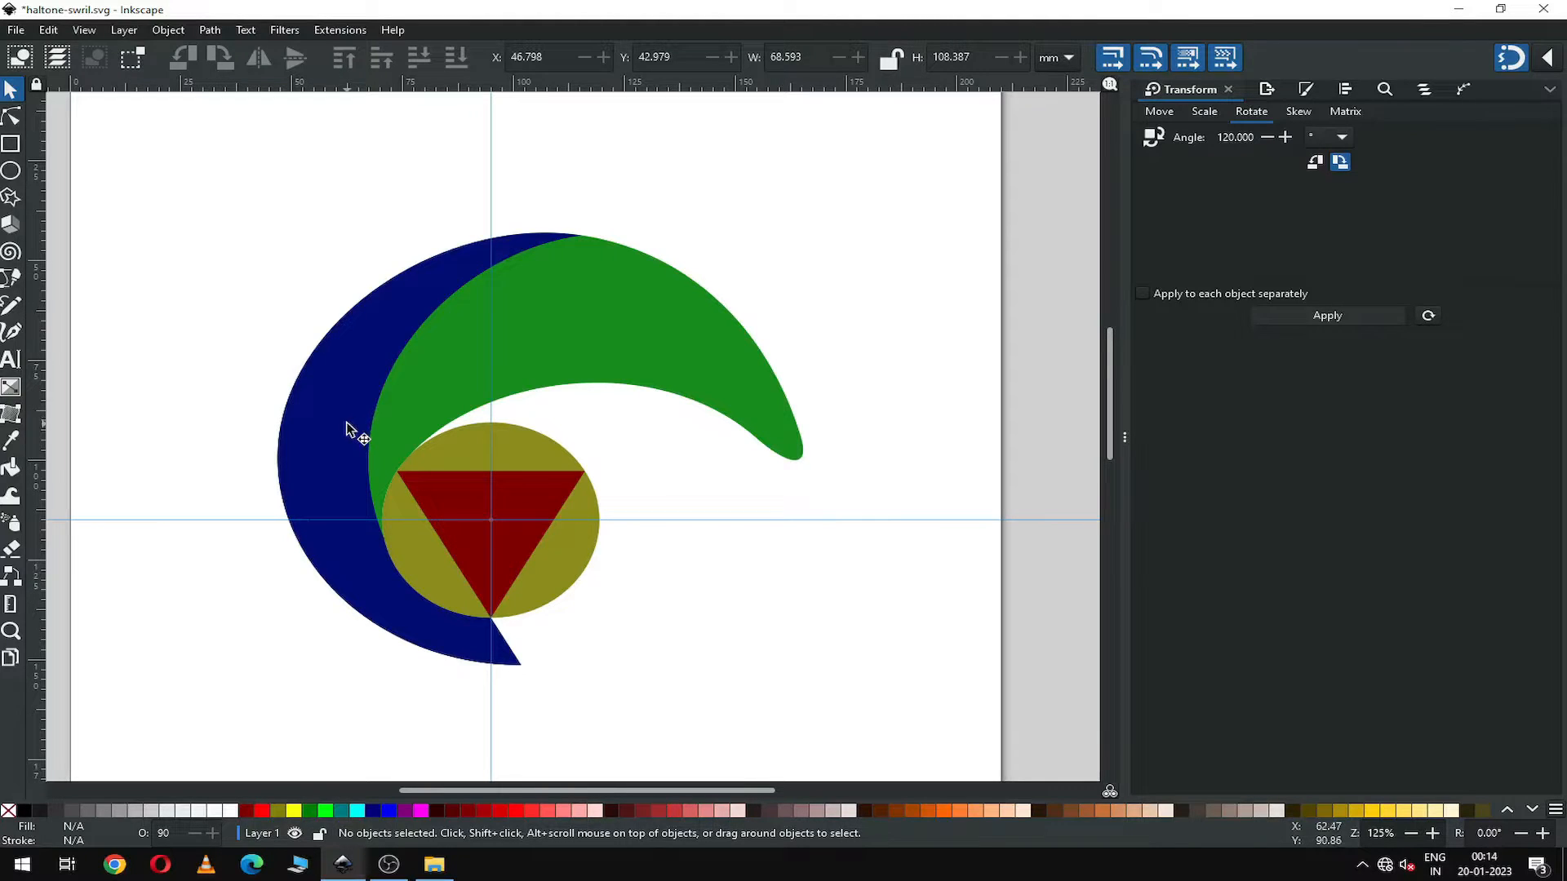
Duplicate the green crescent and rotate the copy by 120° twice.
left_click(631, 354)
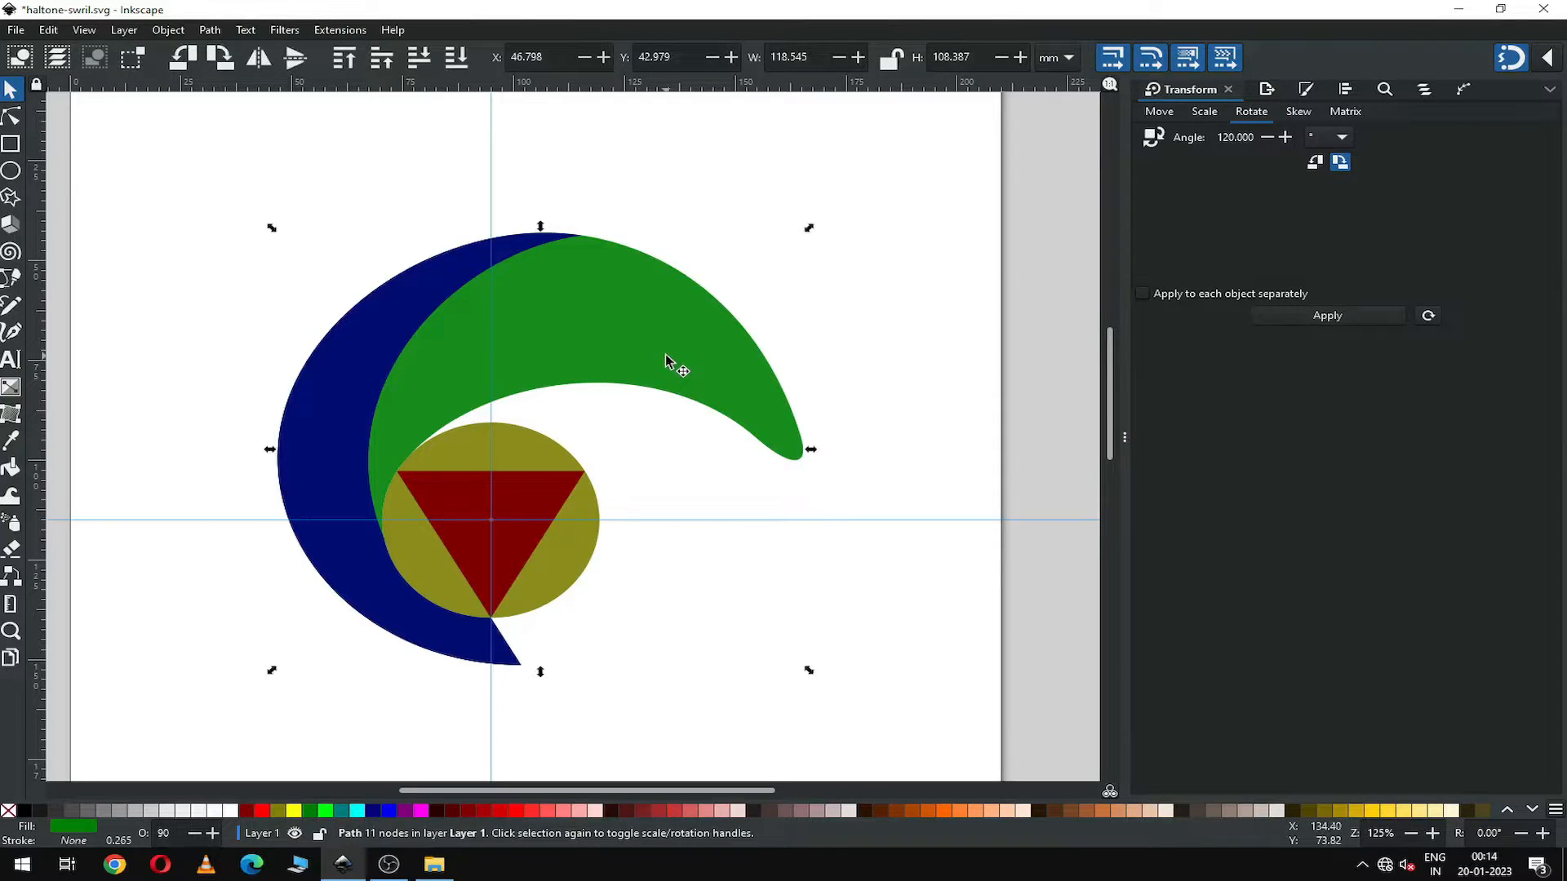
right_click(665, 360)
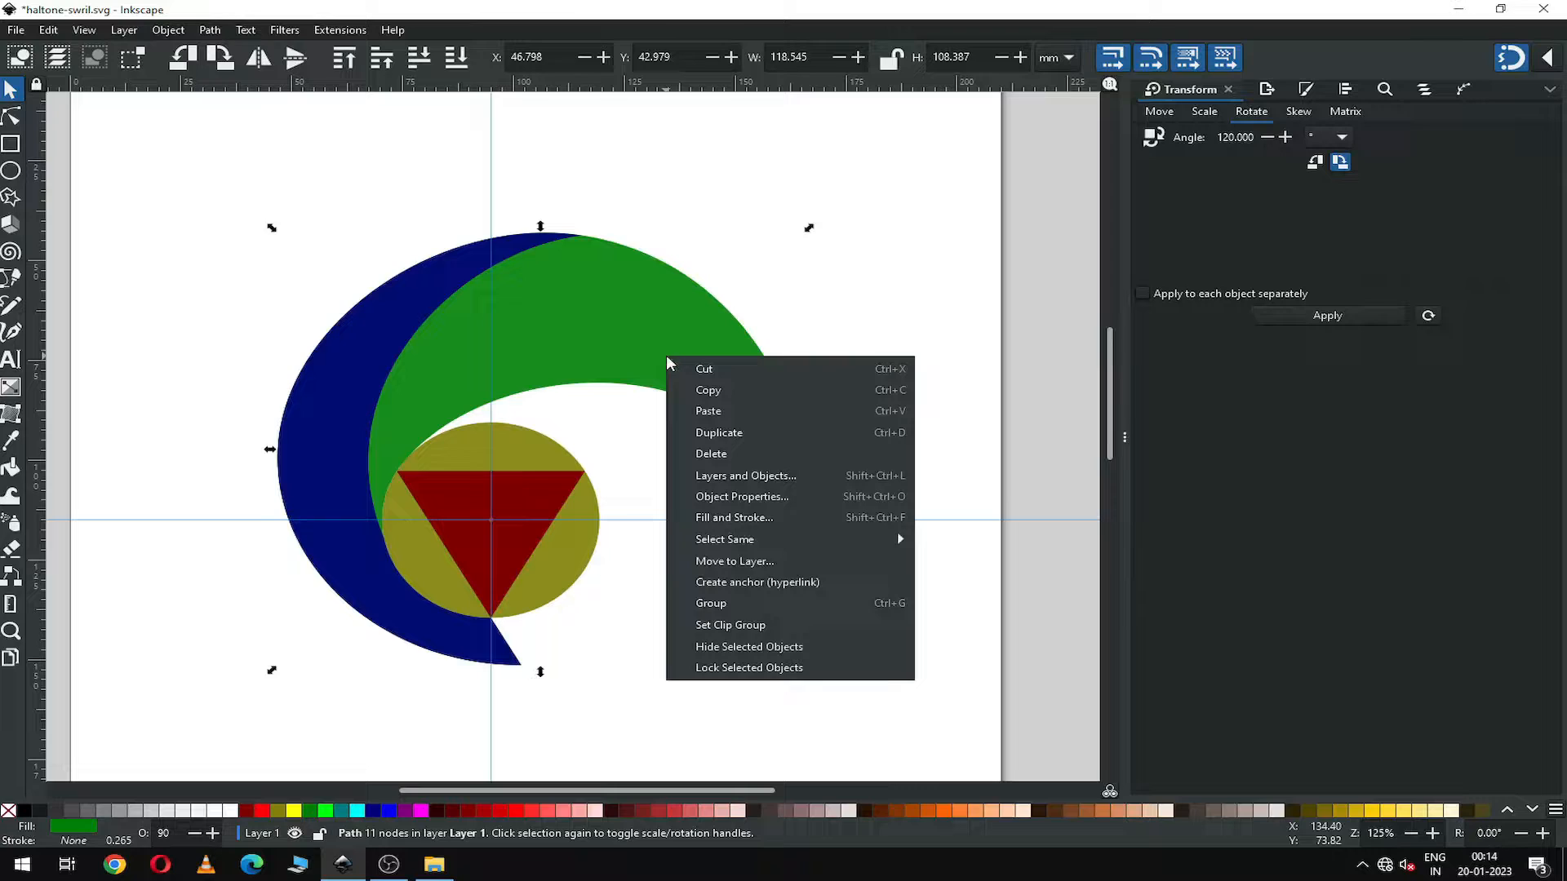
left_click(737, 434)
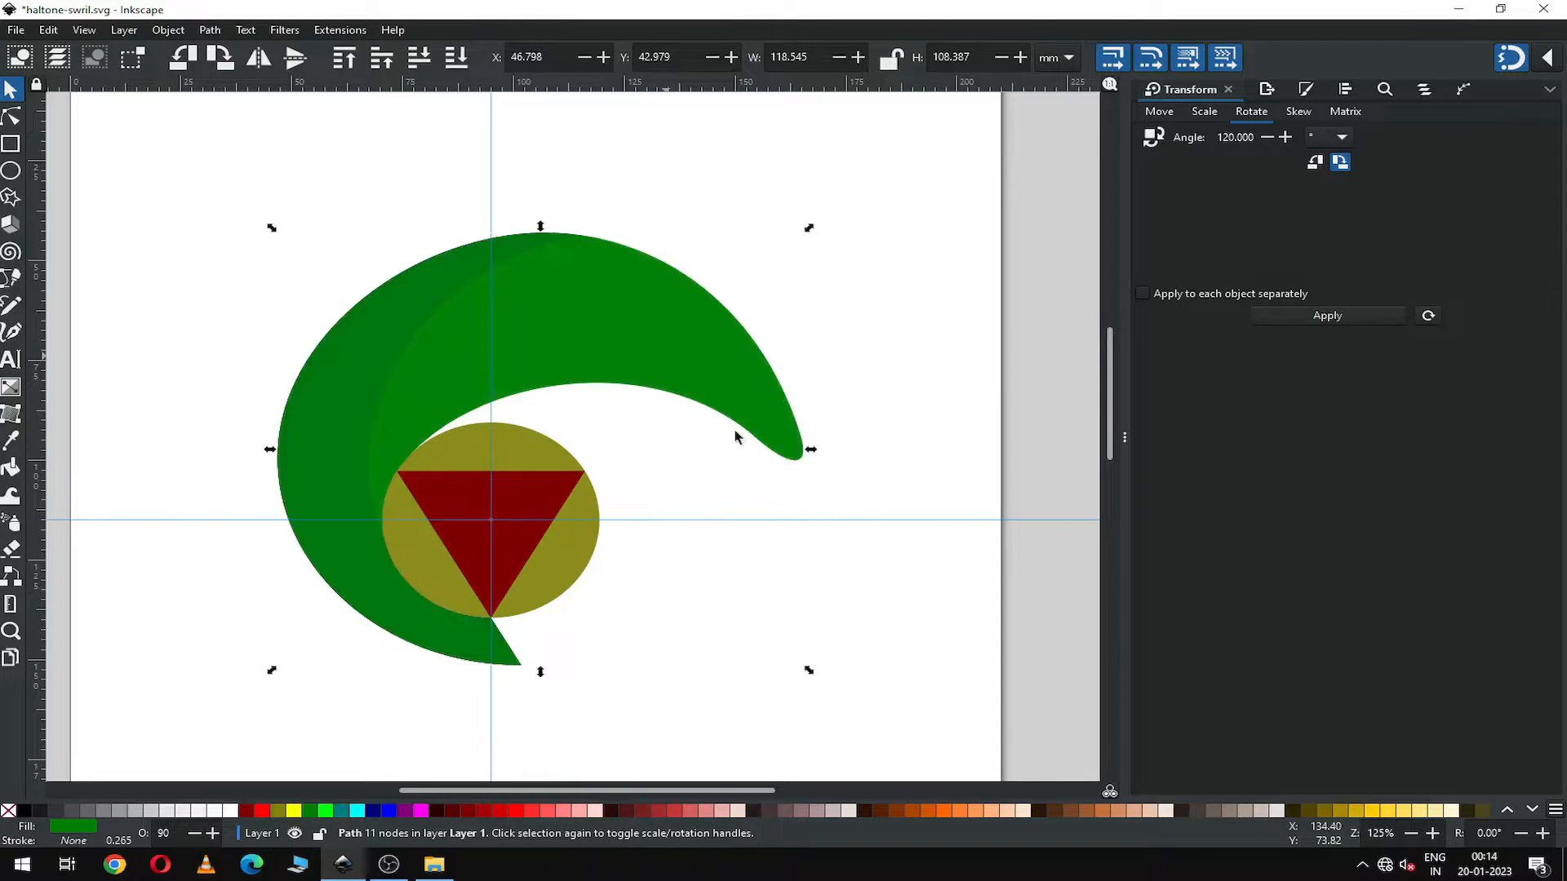
left_click(1343, 314)
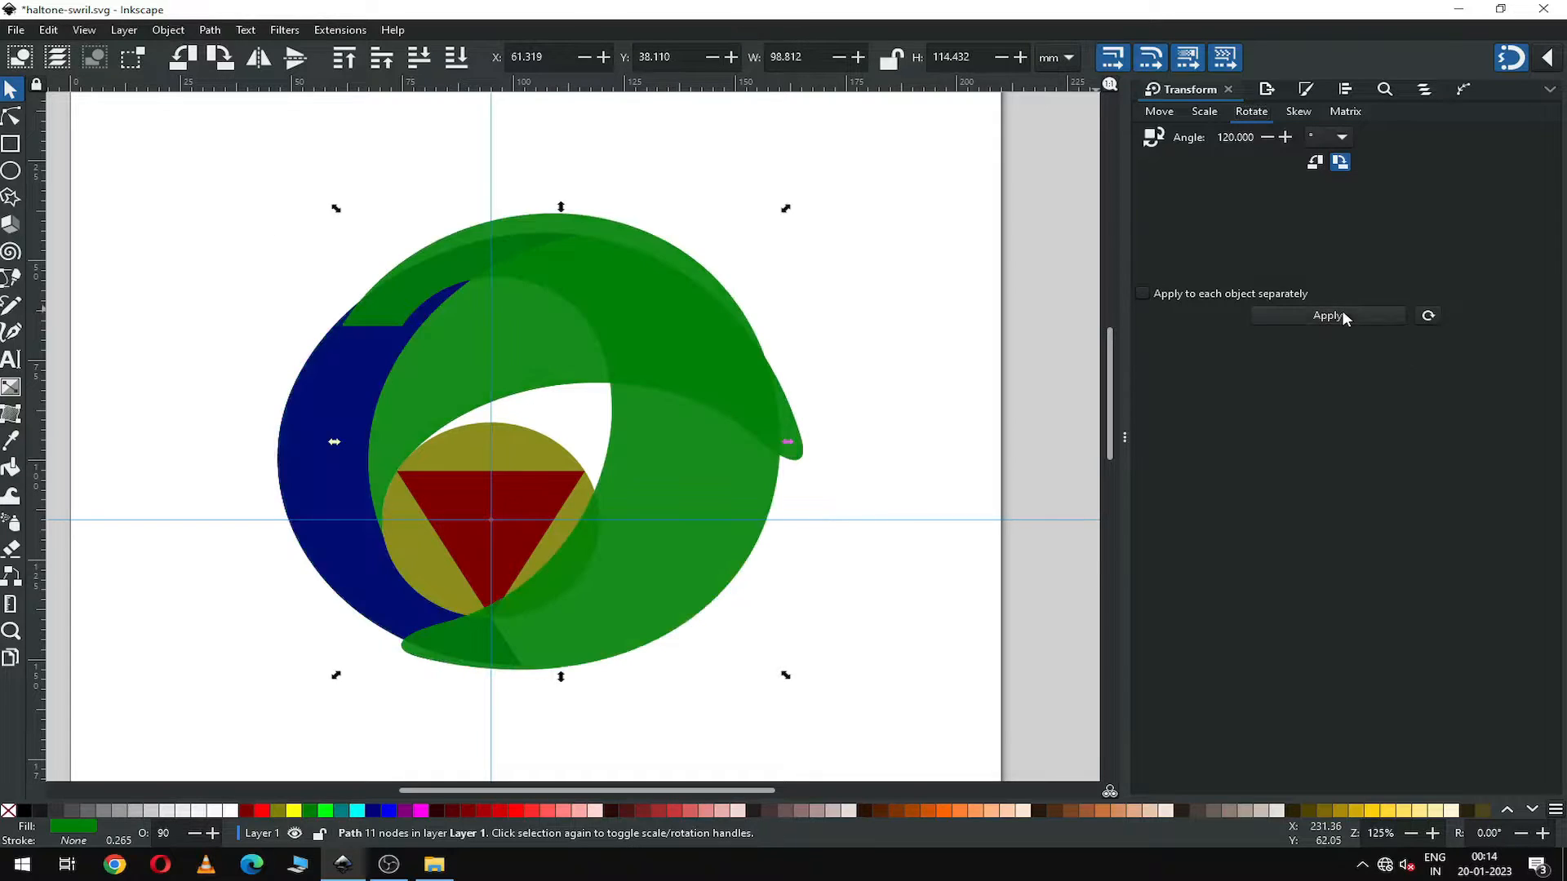
left_click(1342, 314)
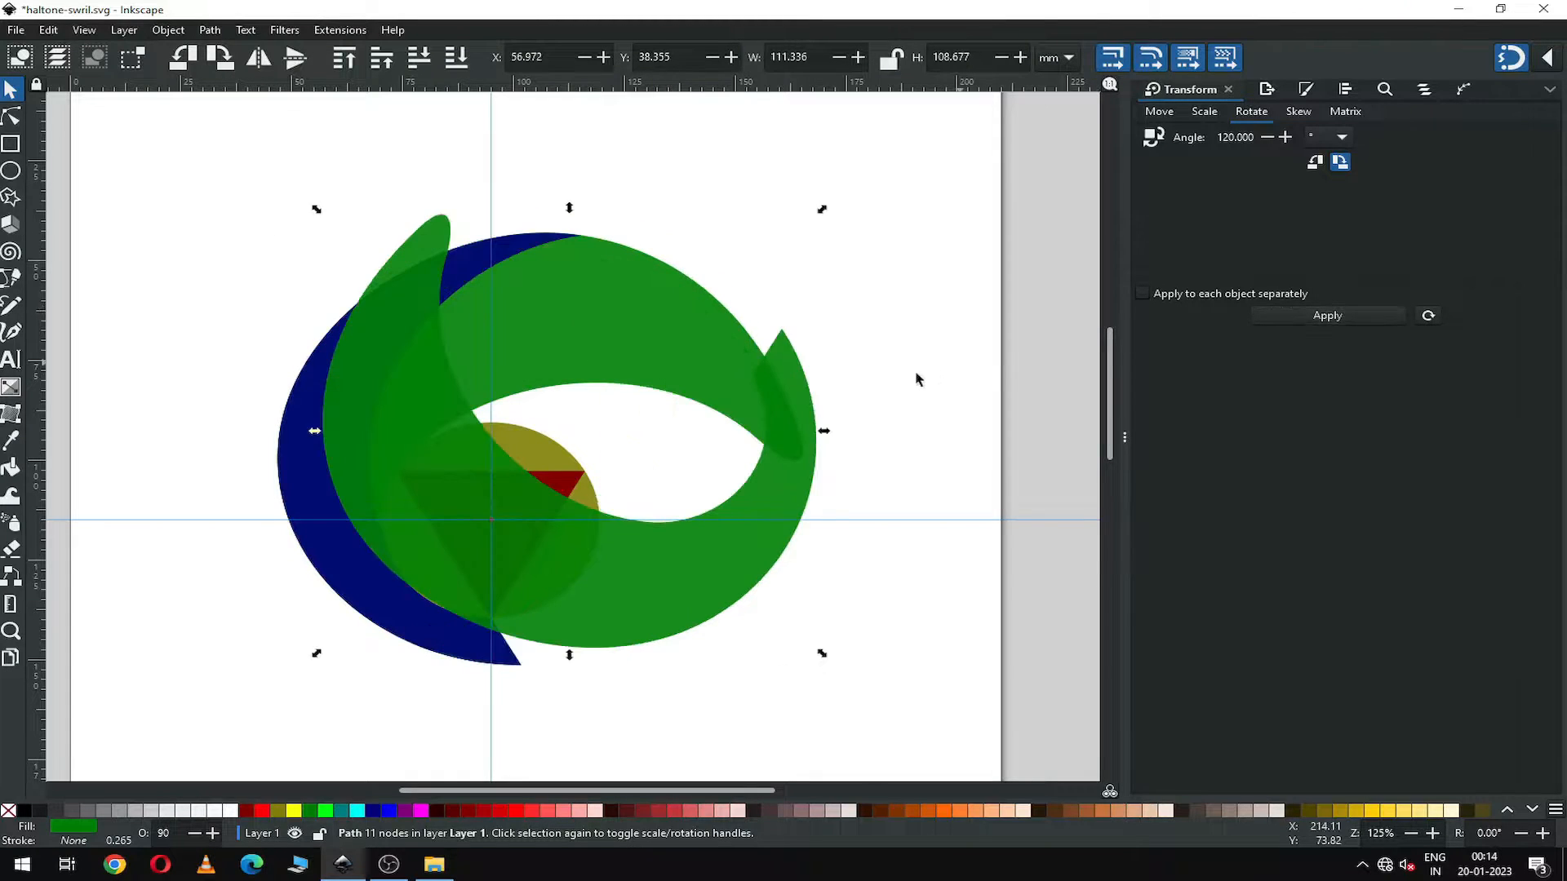
Fill the rotated crescent copy with dark maroon and move it below the navy piece, to about X 19.4, Y 62.3 mm.
left_click_drag(793, 382, 663, 533)
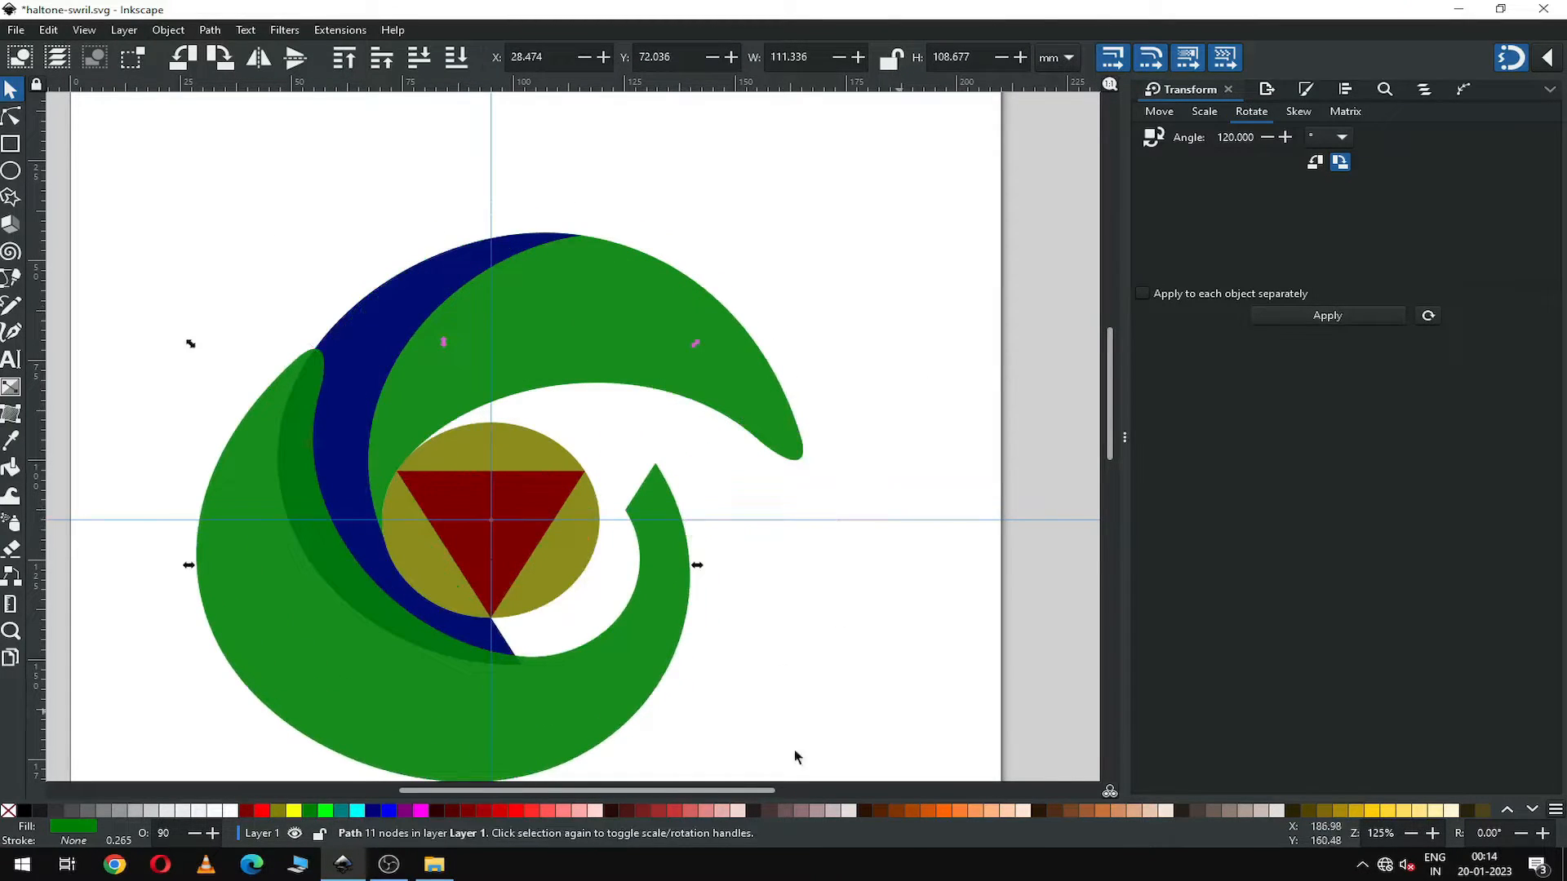
left_click(434, 808)
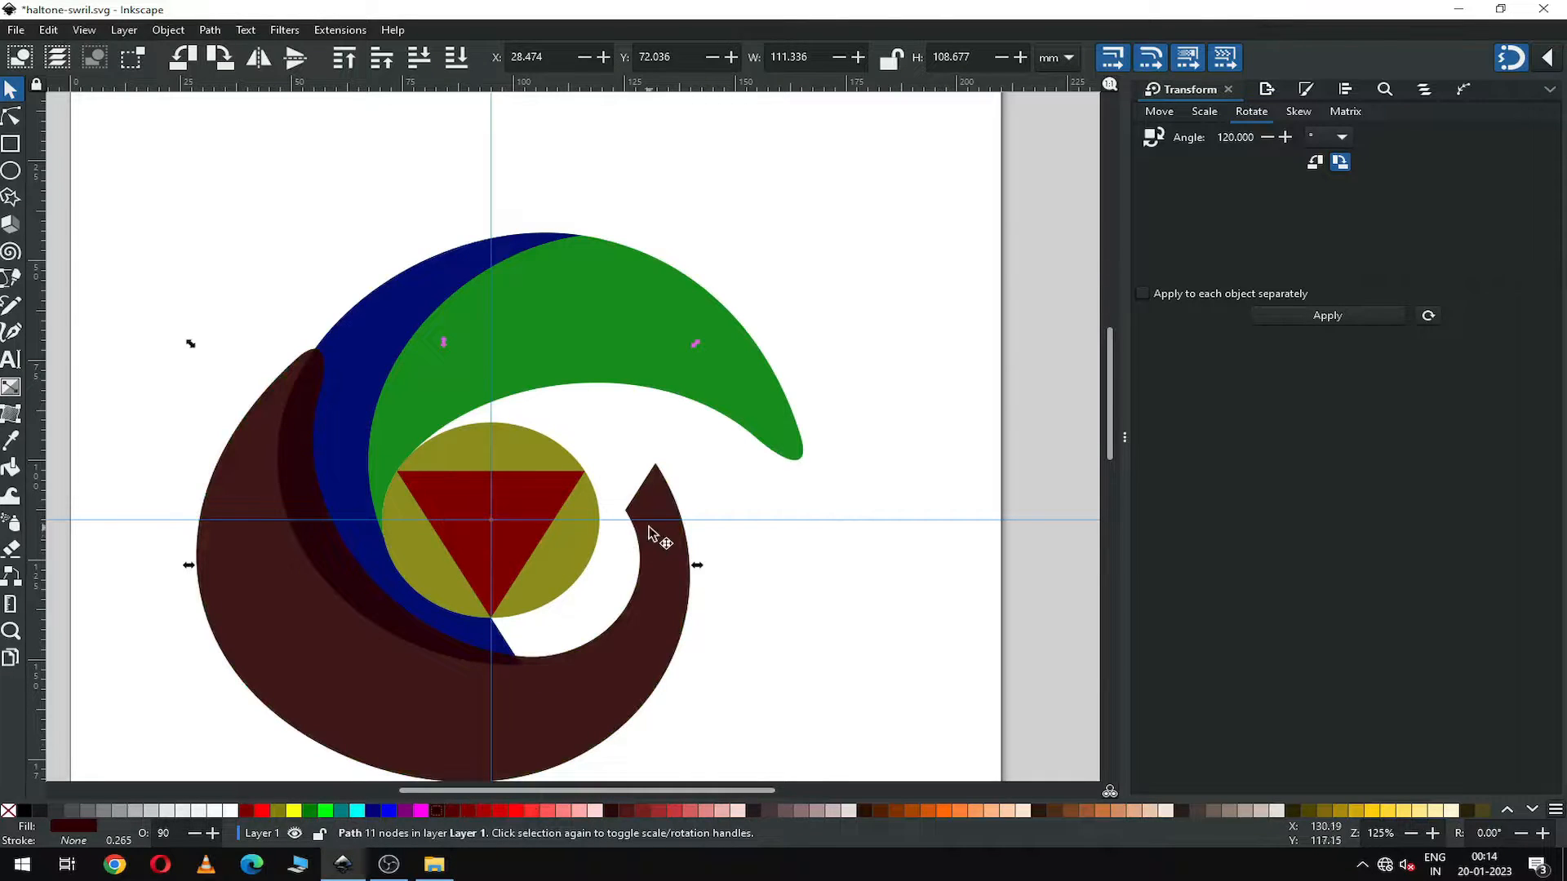
left_click_drag(646, 528, 600, 514)
Duplicate the navy piece in place and fill the copy with orange.
left_click(350, 371)
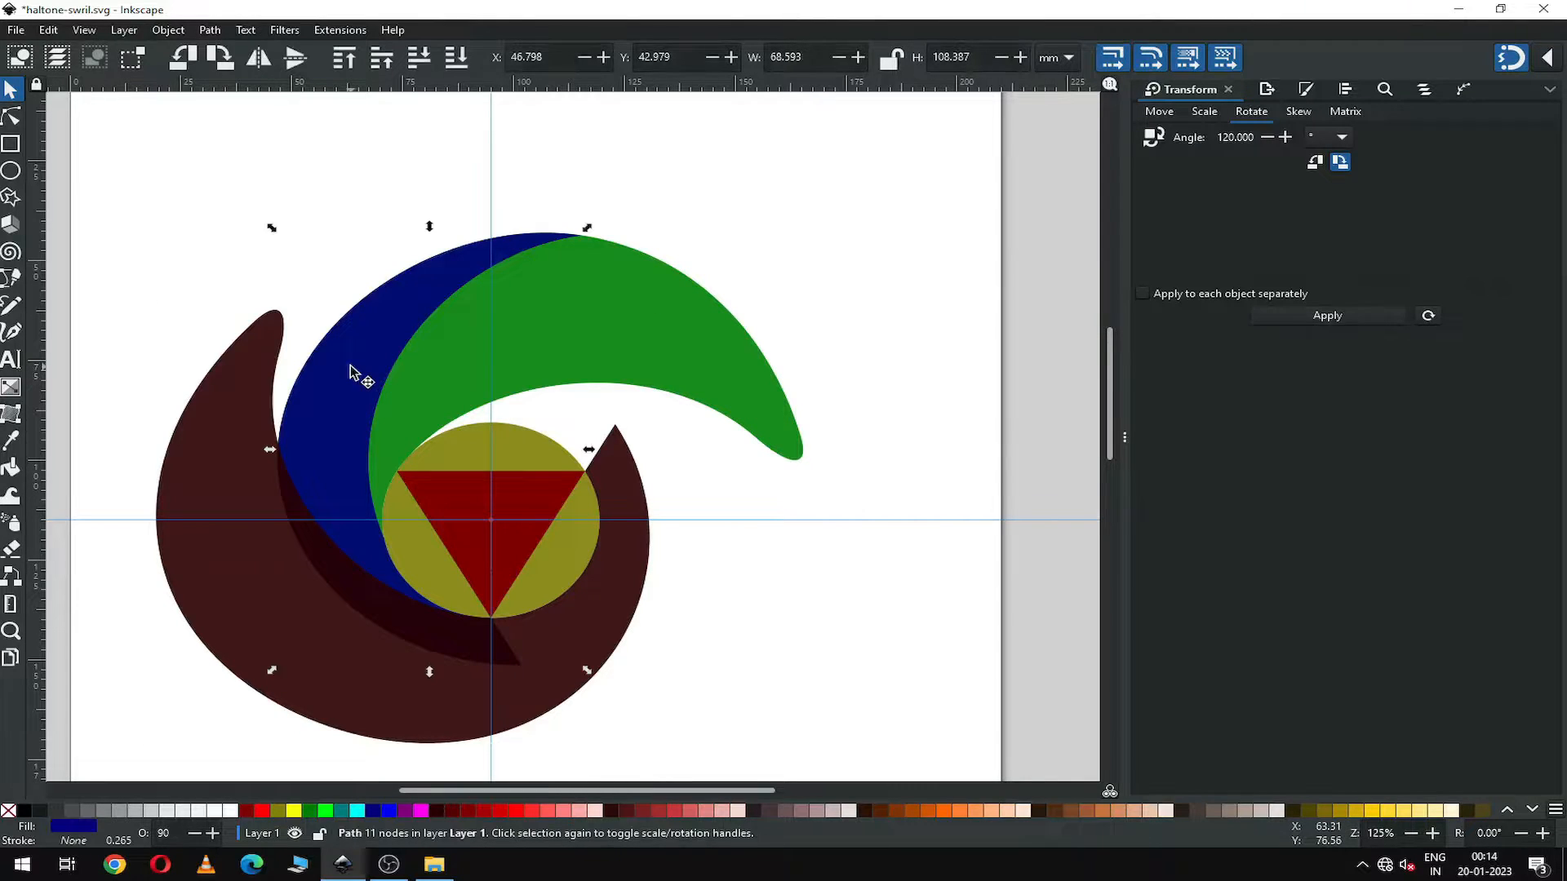
right_click(351, 367)
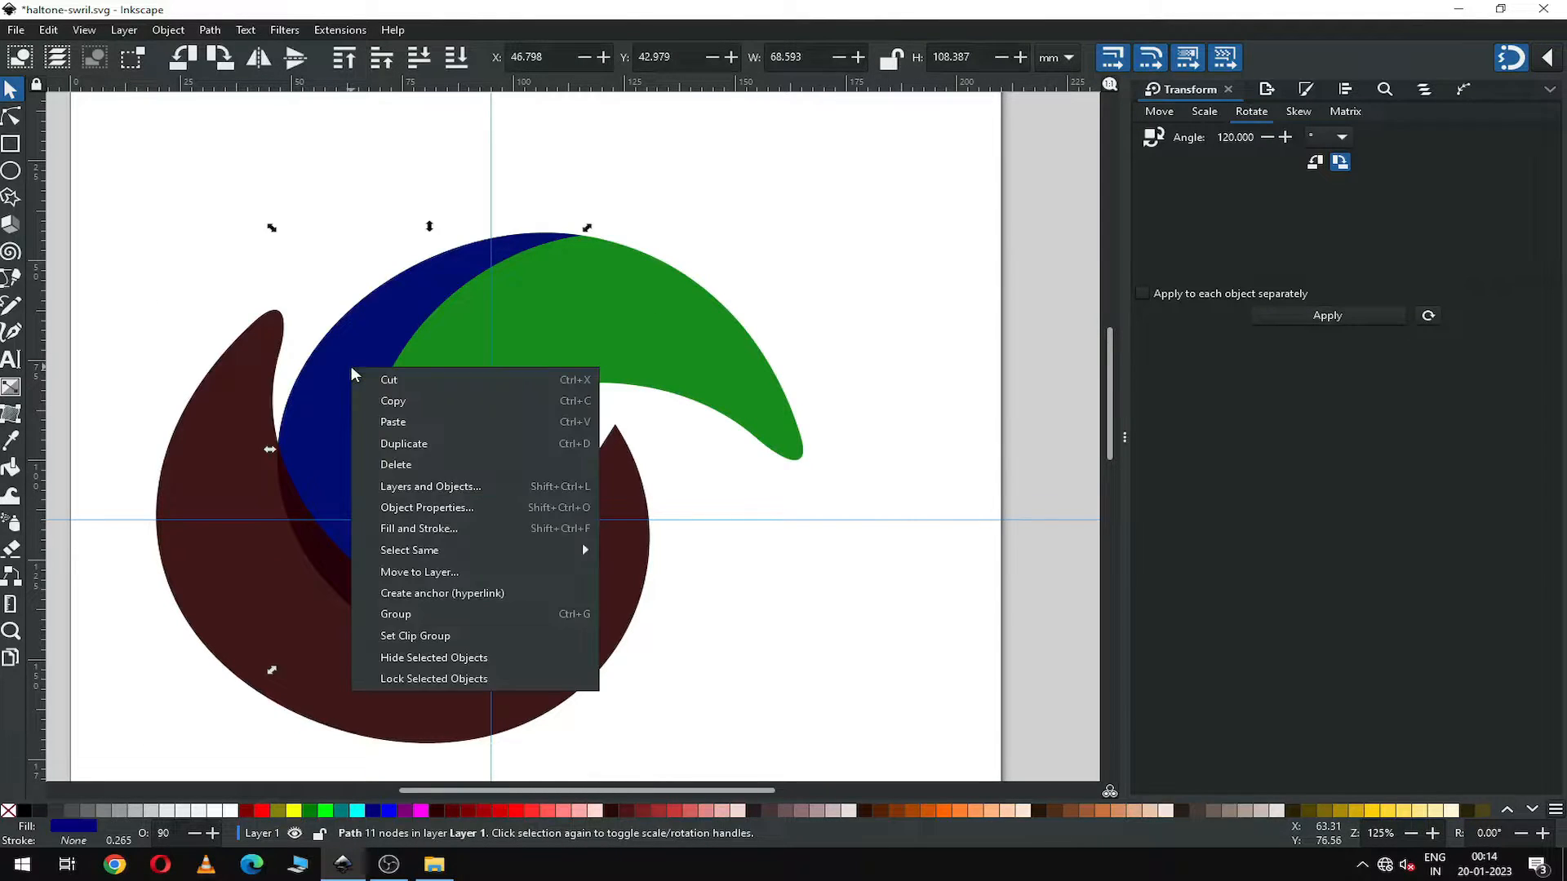
left_click(405, 444)
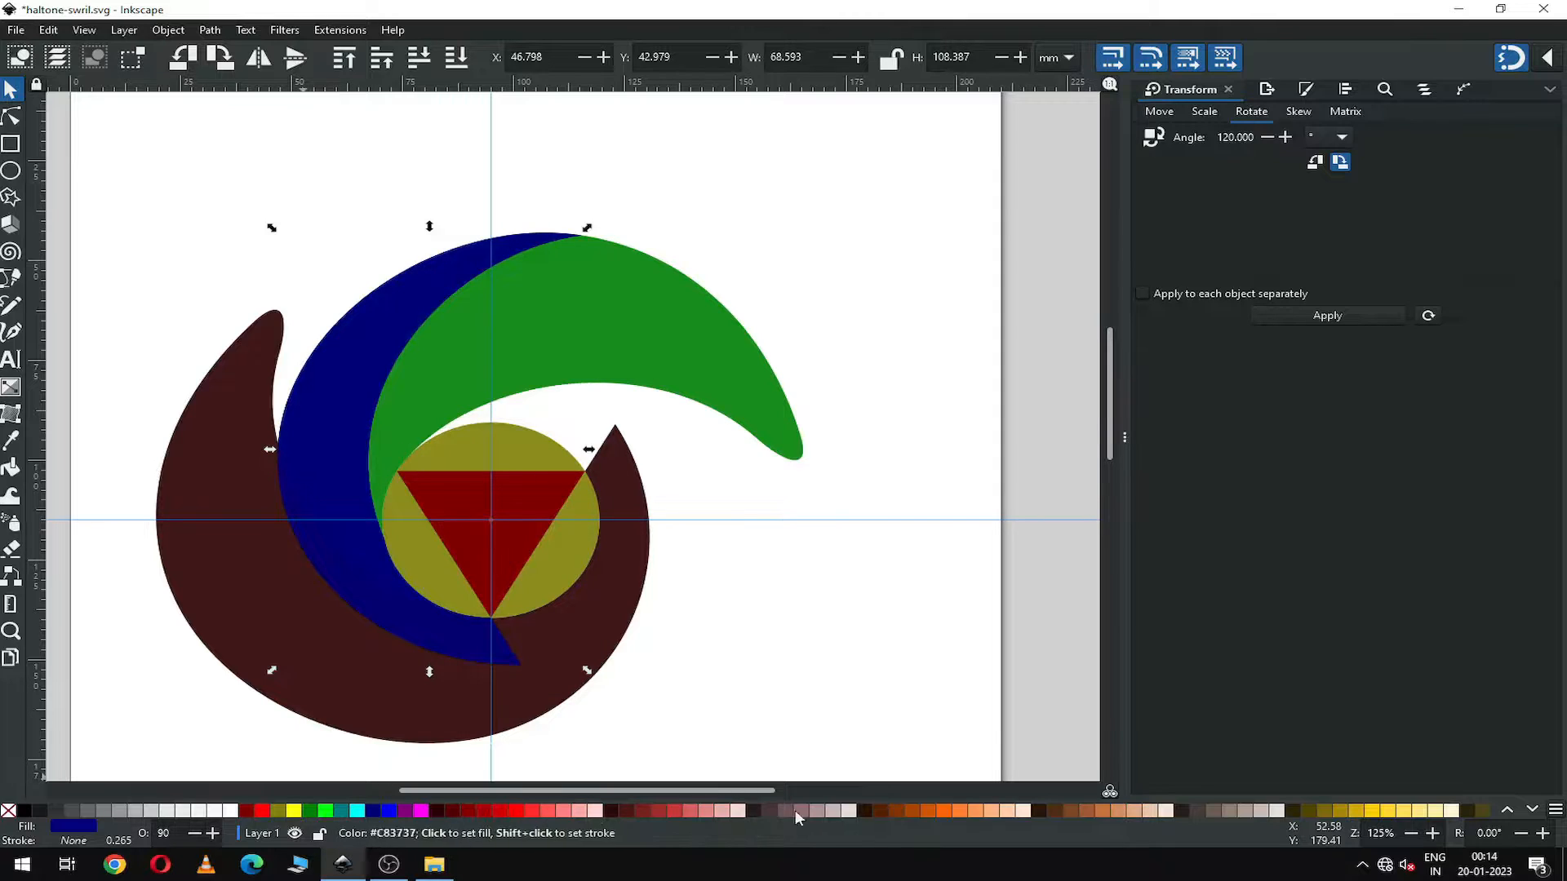
left_click(948, 813)
key("Escape")
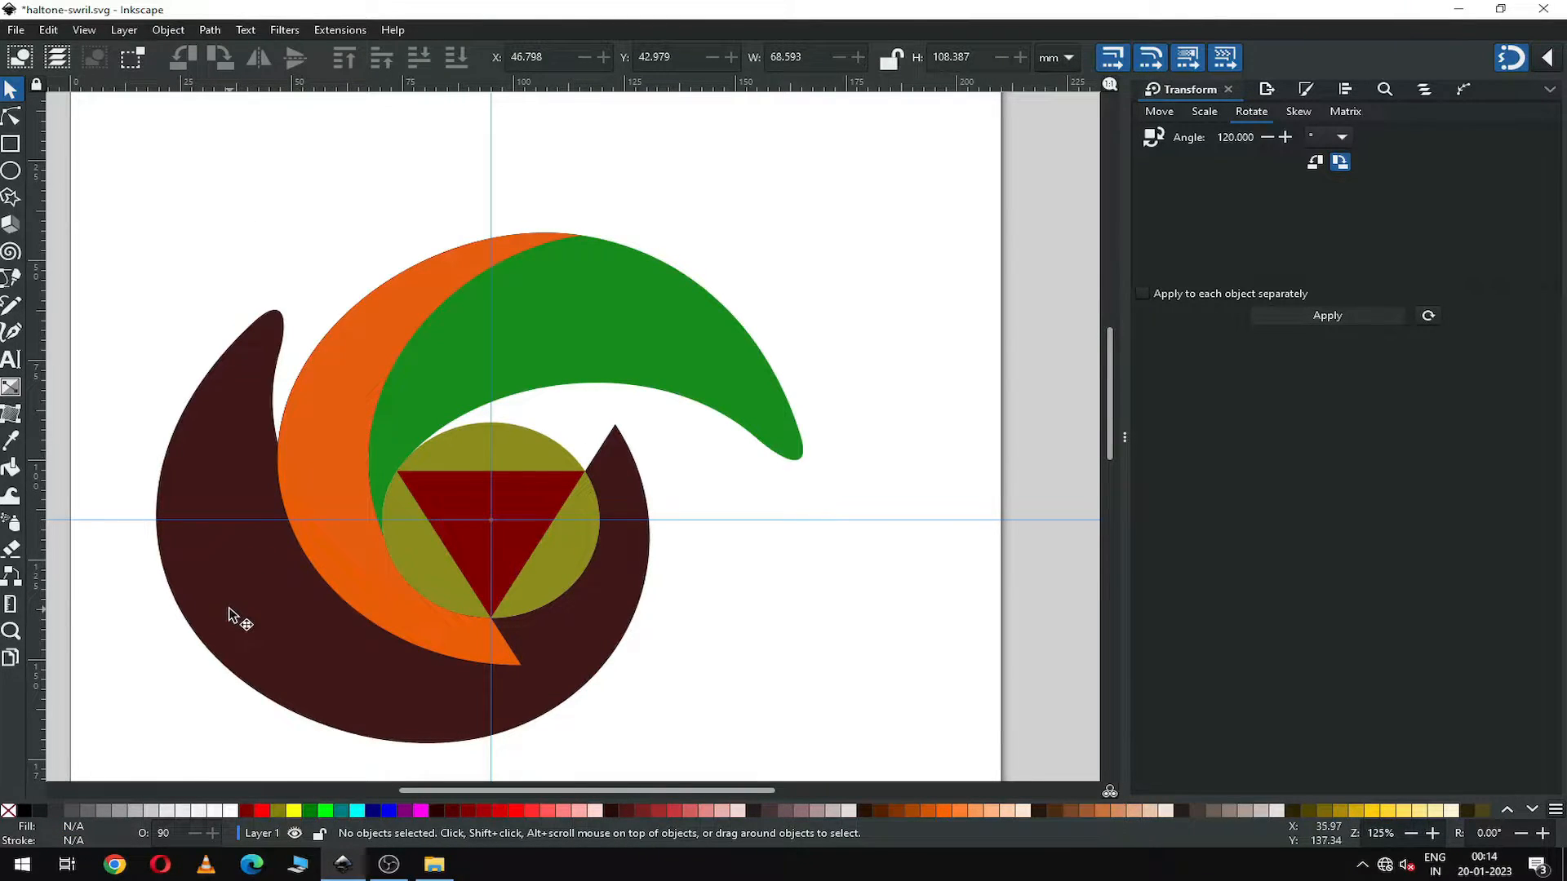
Duplicate the maroon crescent, move the copy up over the green crescent, and raise the original to the top.
right_click(350, 673)
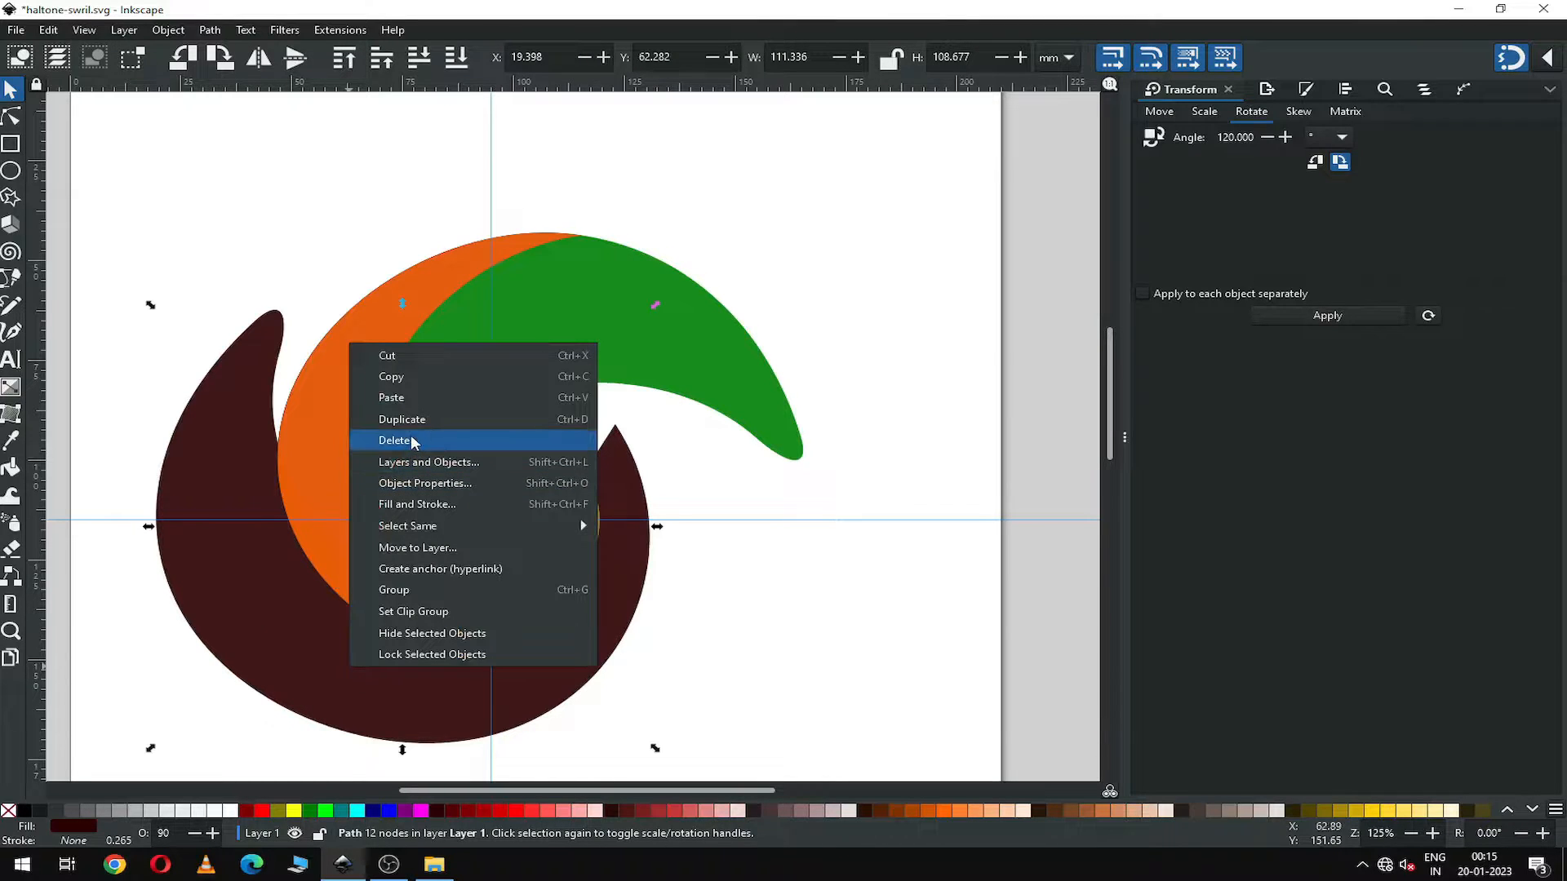
left_click(426, 420)
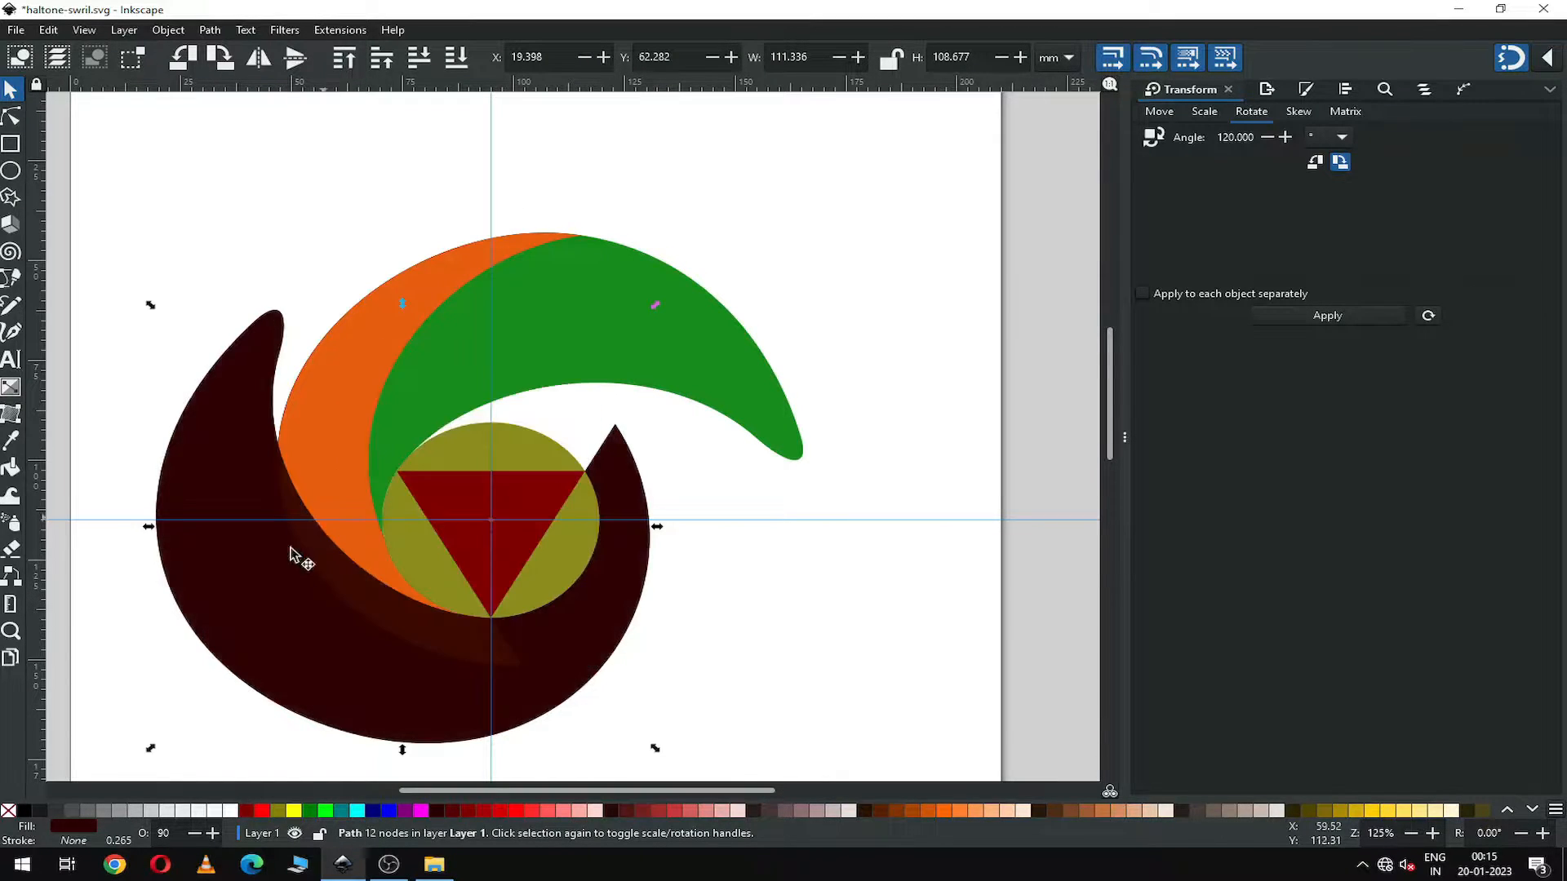
left_click_drag(274, 606, 581, 436)
left_click(291, 624)
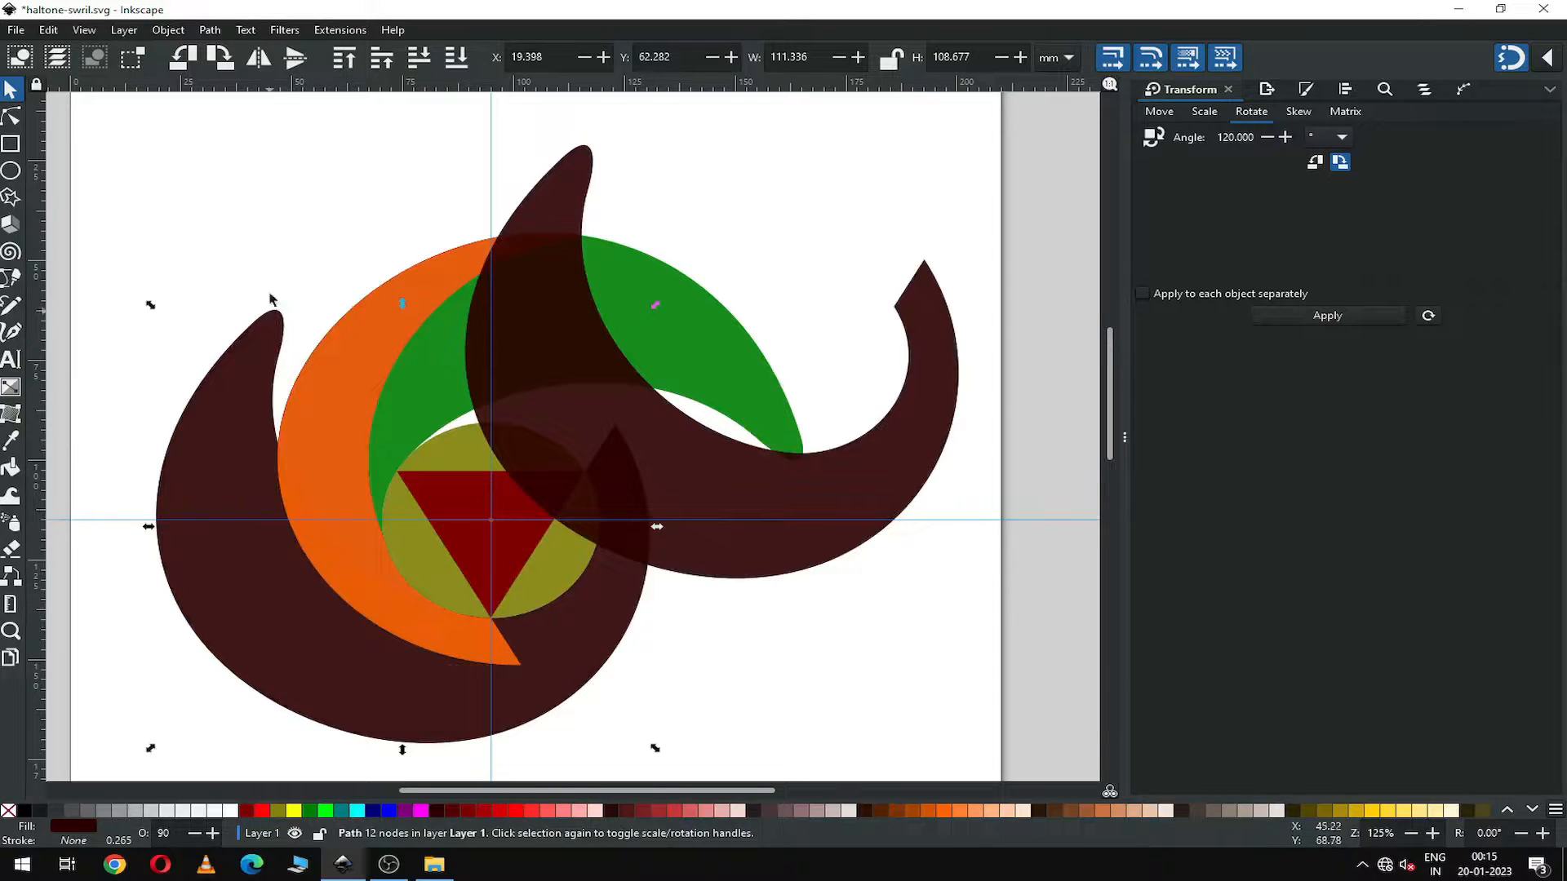
left_click(168, 30)
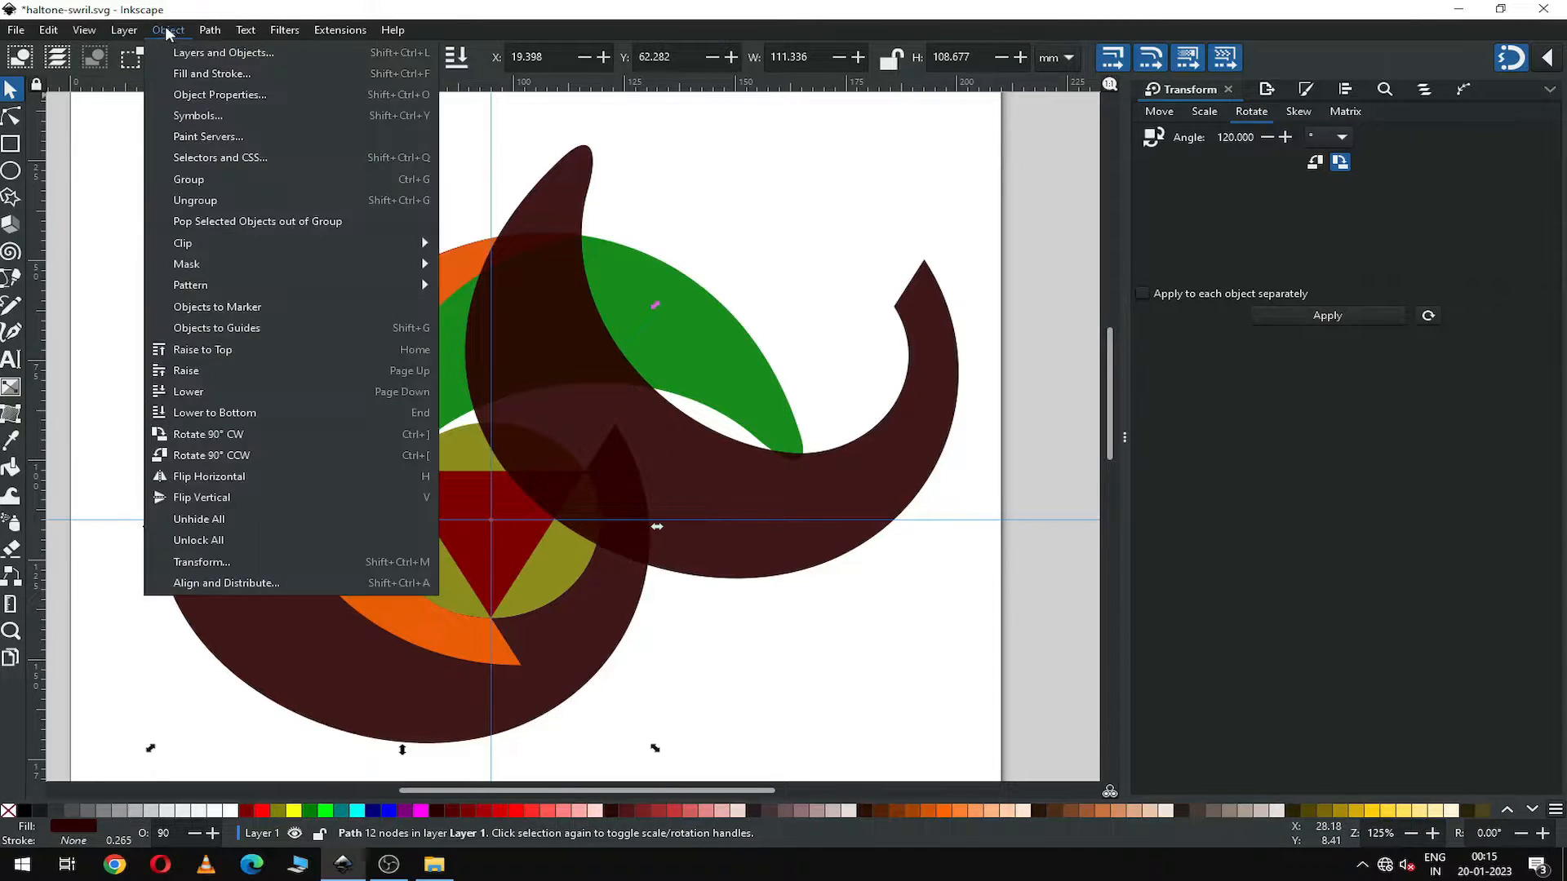
left_click(202, 350)
Move the upper maroon crescent to about X 49.6, Y 31.8 mm and subtract it from the orange piece with a path Difference.
left_click(722, 477)
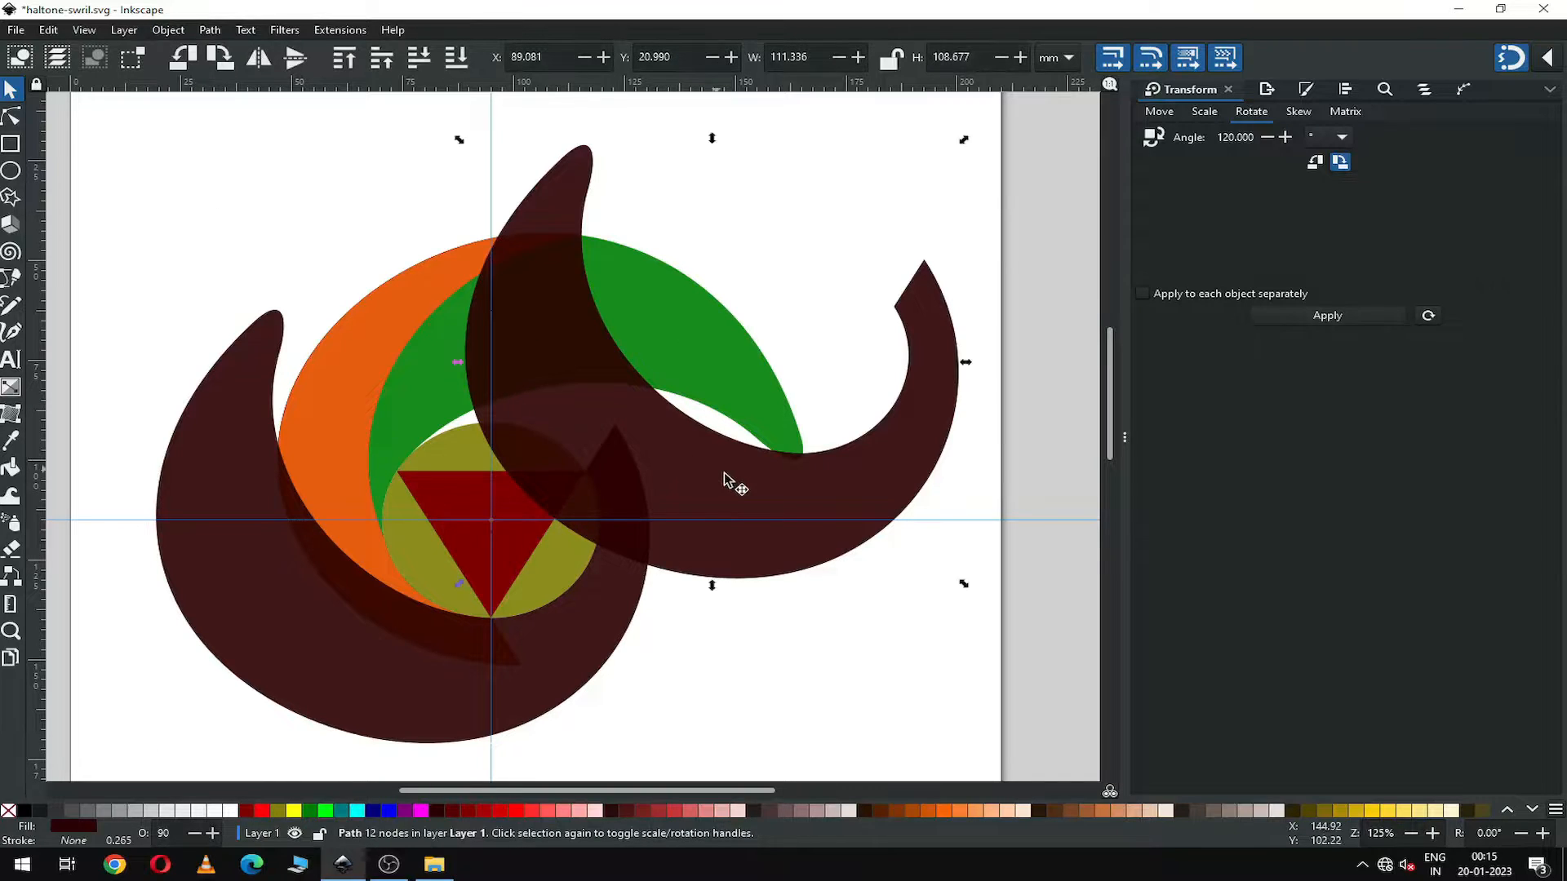
left_click_drag(727, 479, 542, 512)
left_click_drag(426, 431, 405, 429)
left_click(405, 433)
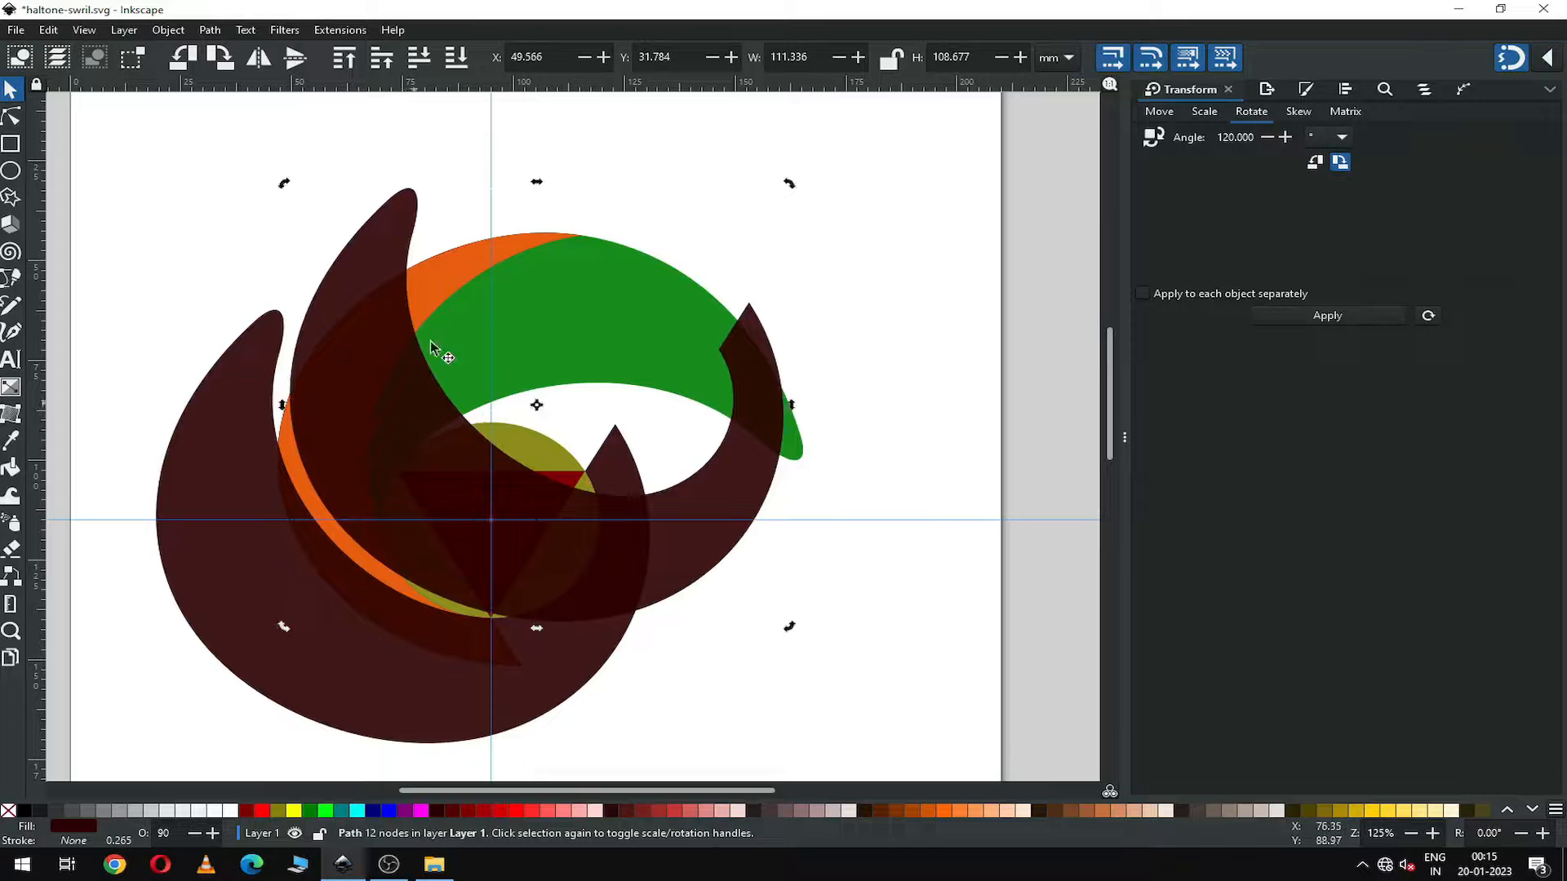
left_click(448, 268, "shift")
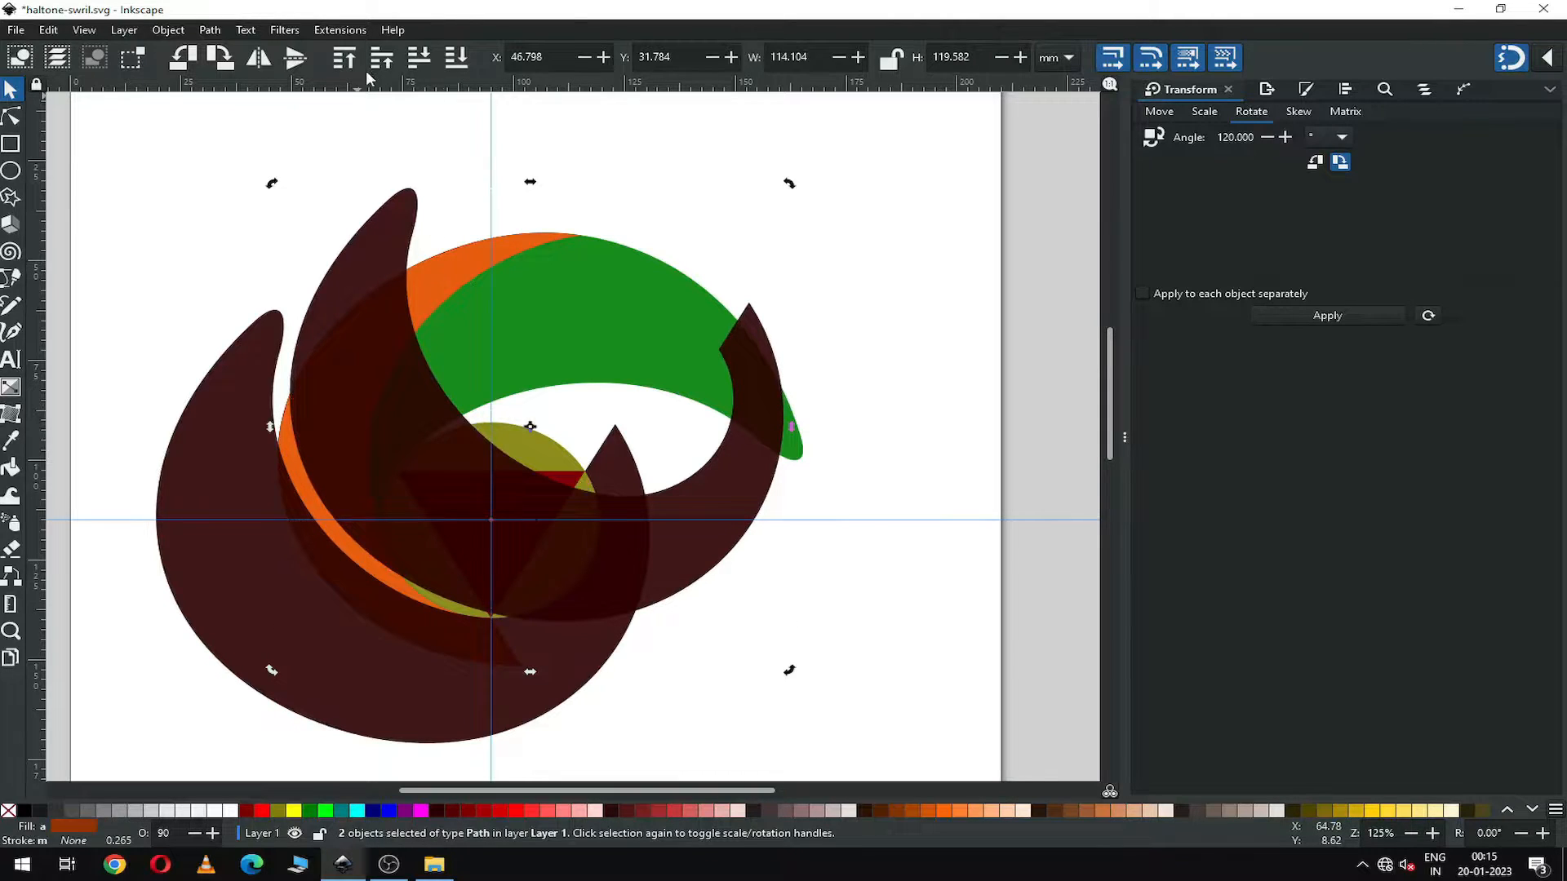
left_click(209, 30)
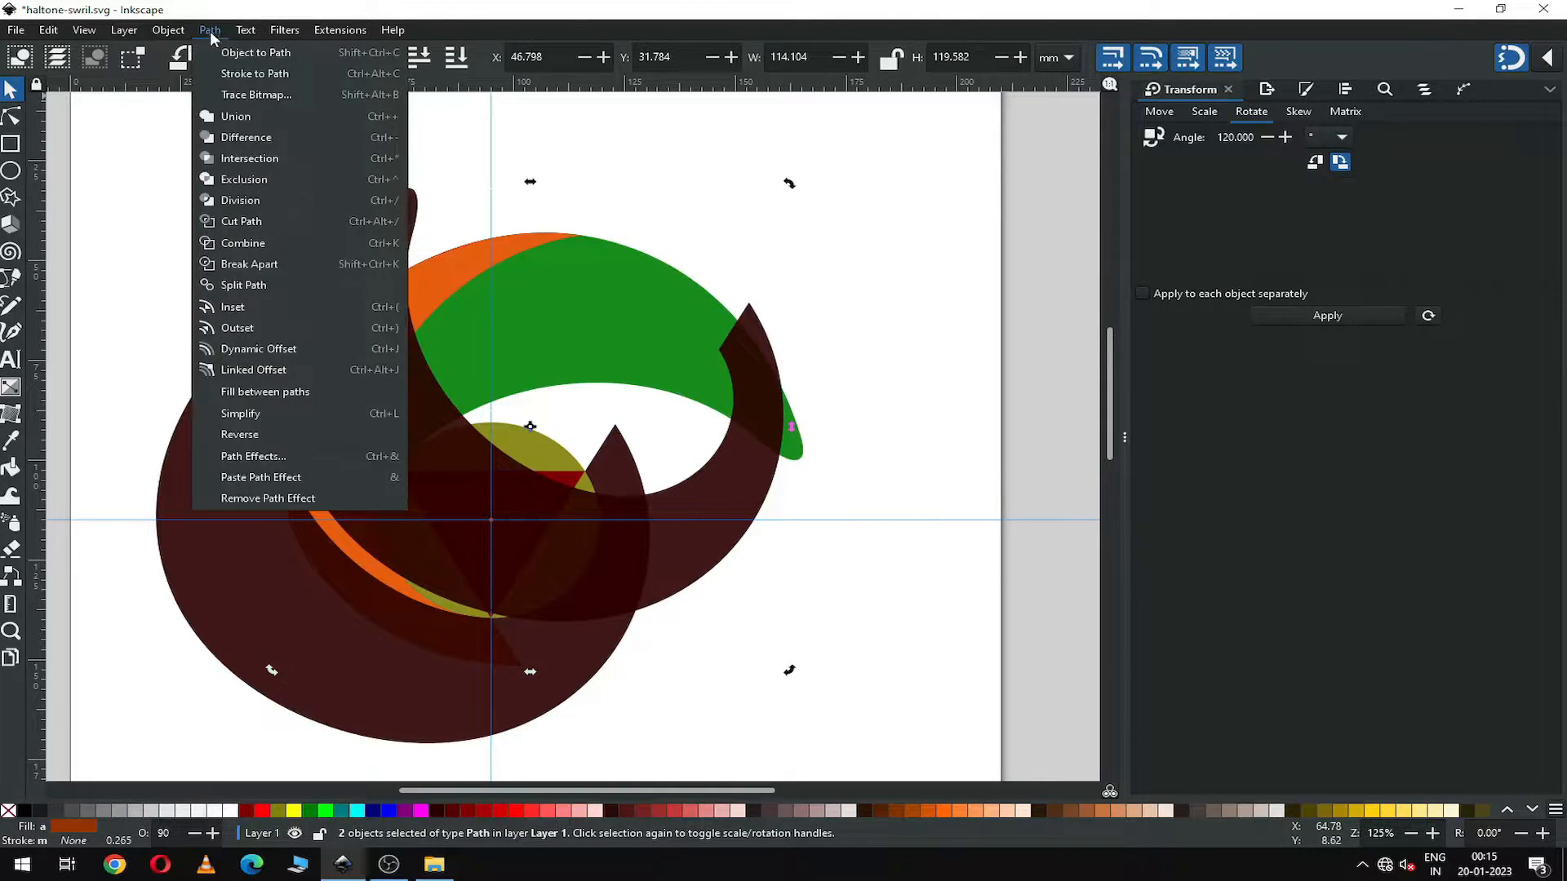
left_click(235, 138)
left_click(282, 179)
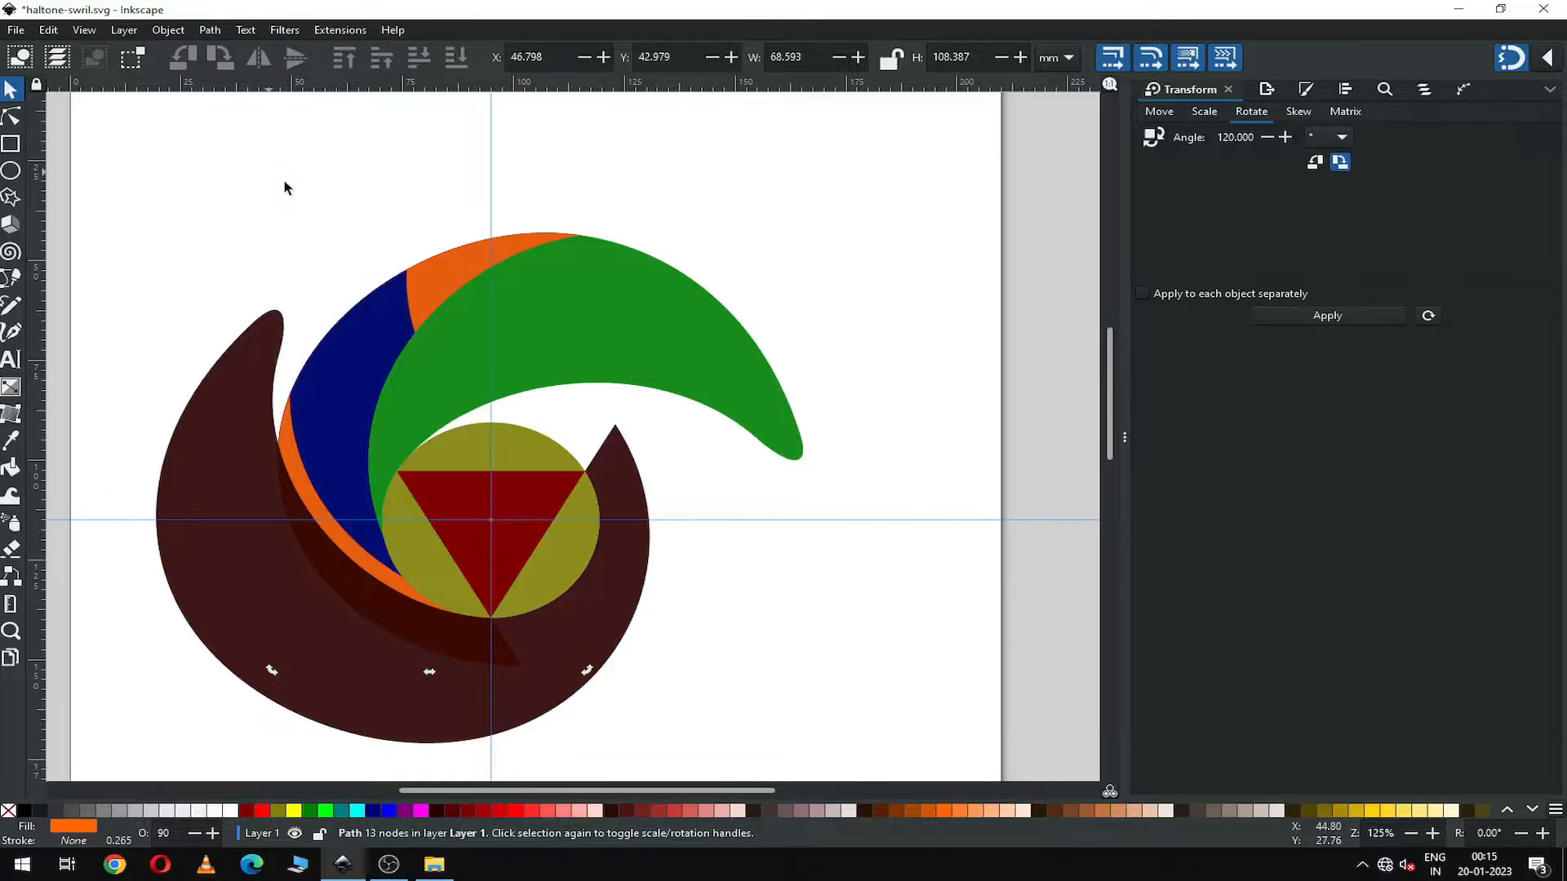
Delete the five nodes of the orange fragment at the top of the navy piece.
left_click(11, 118)
left_click_drag(364, 168, 640, 351)
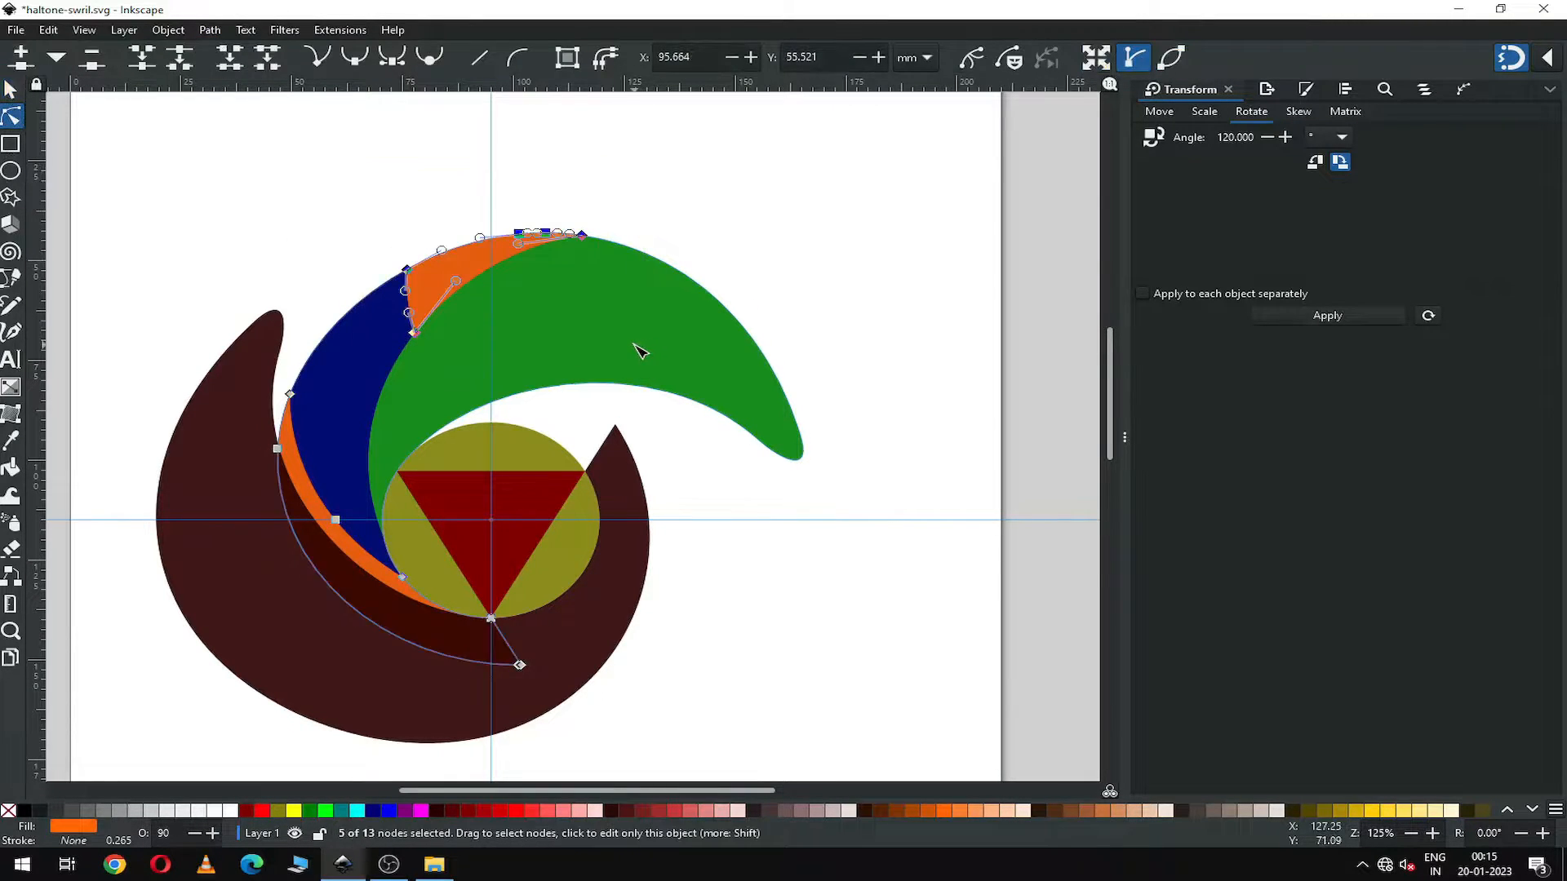
key("Delete")
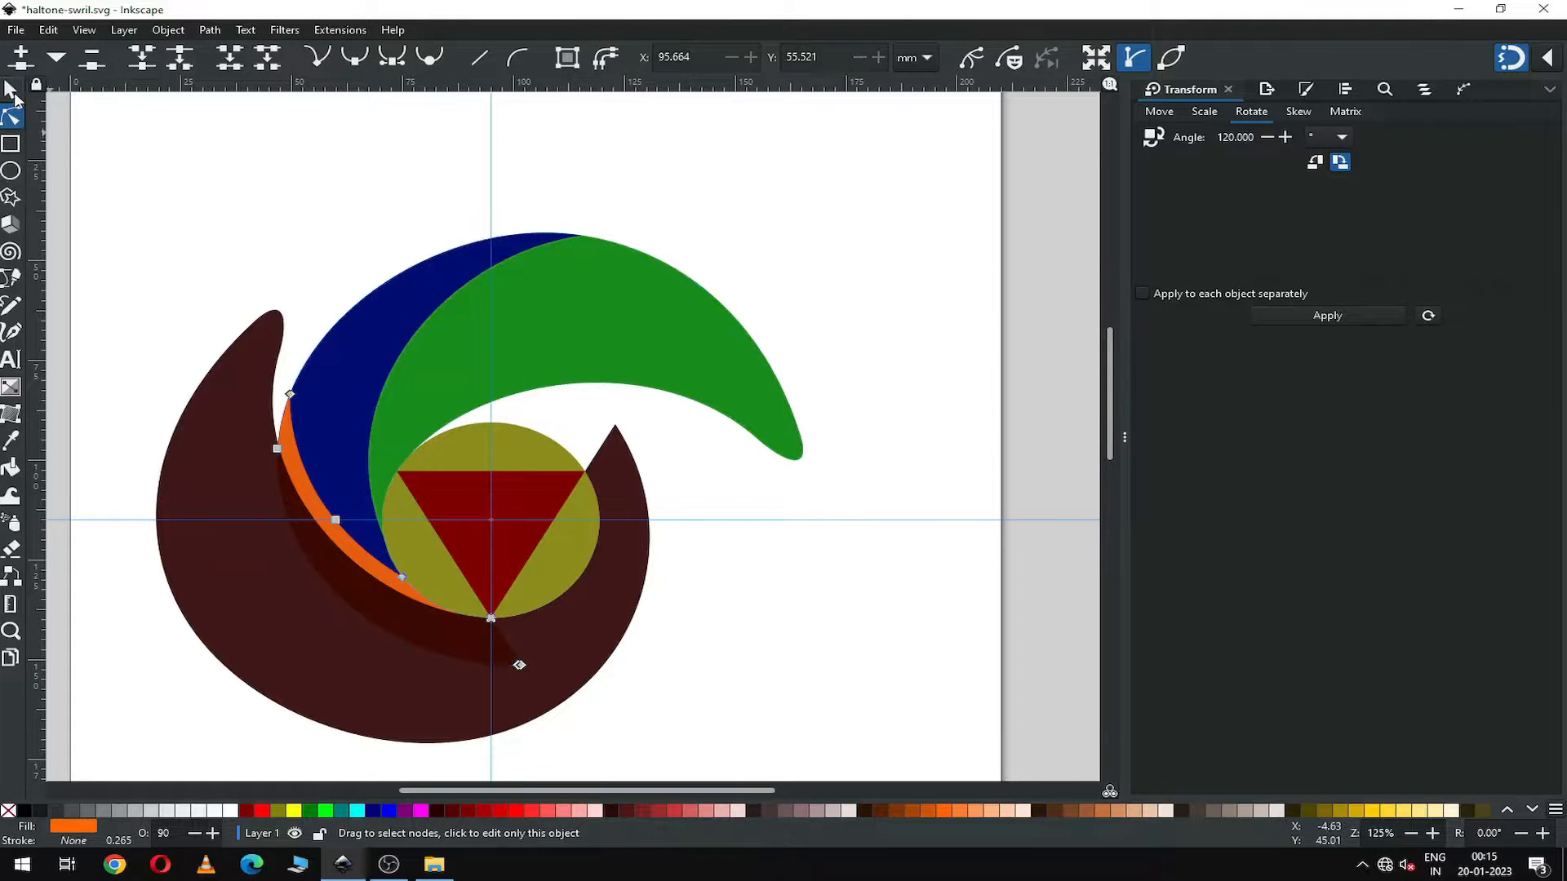
left_click(12, 92)
Delete the remaining maroon crescent and save the file.
left_click(327, 649)
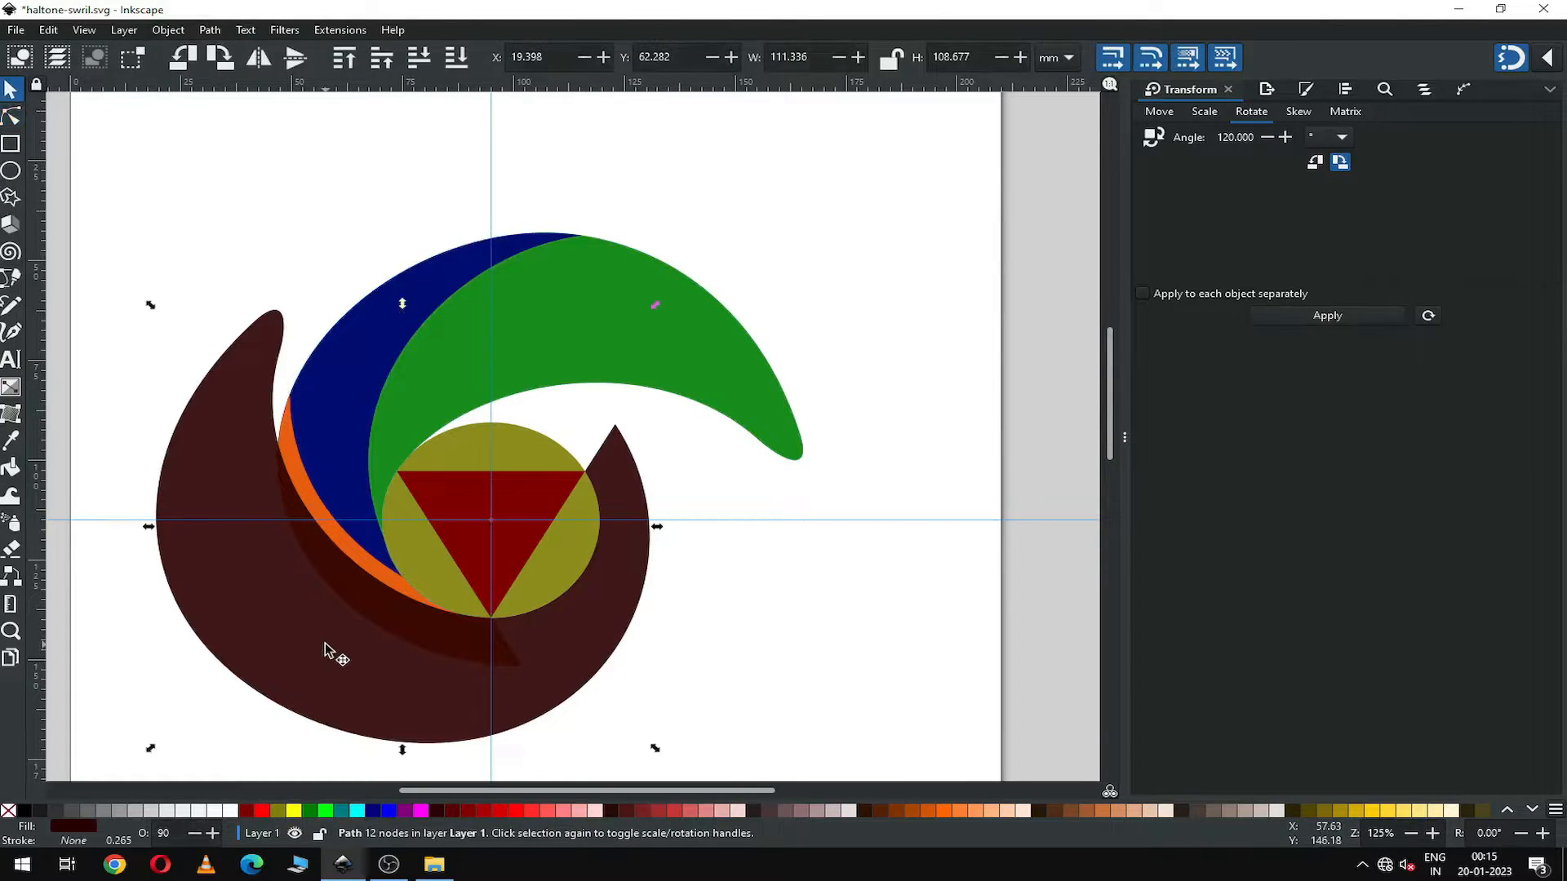
key("Delete")
key("ctrl+s")
Duplicate the navy piece in place and fill the copy with yellow.
left_click(394, 315)
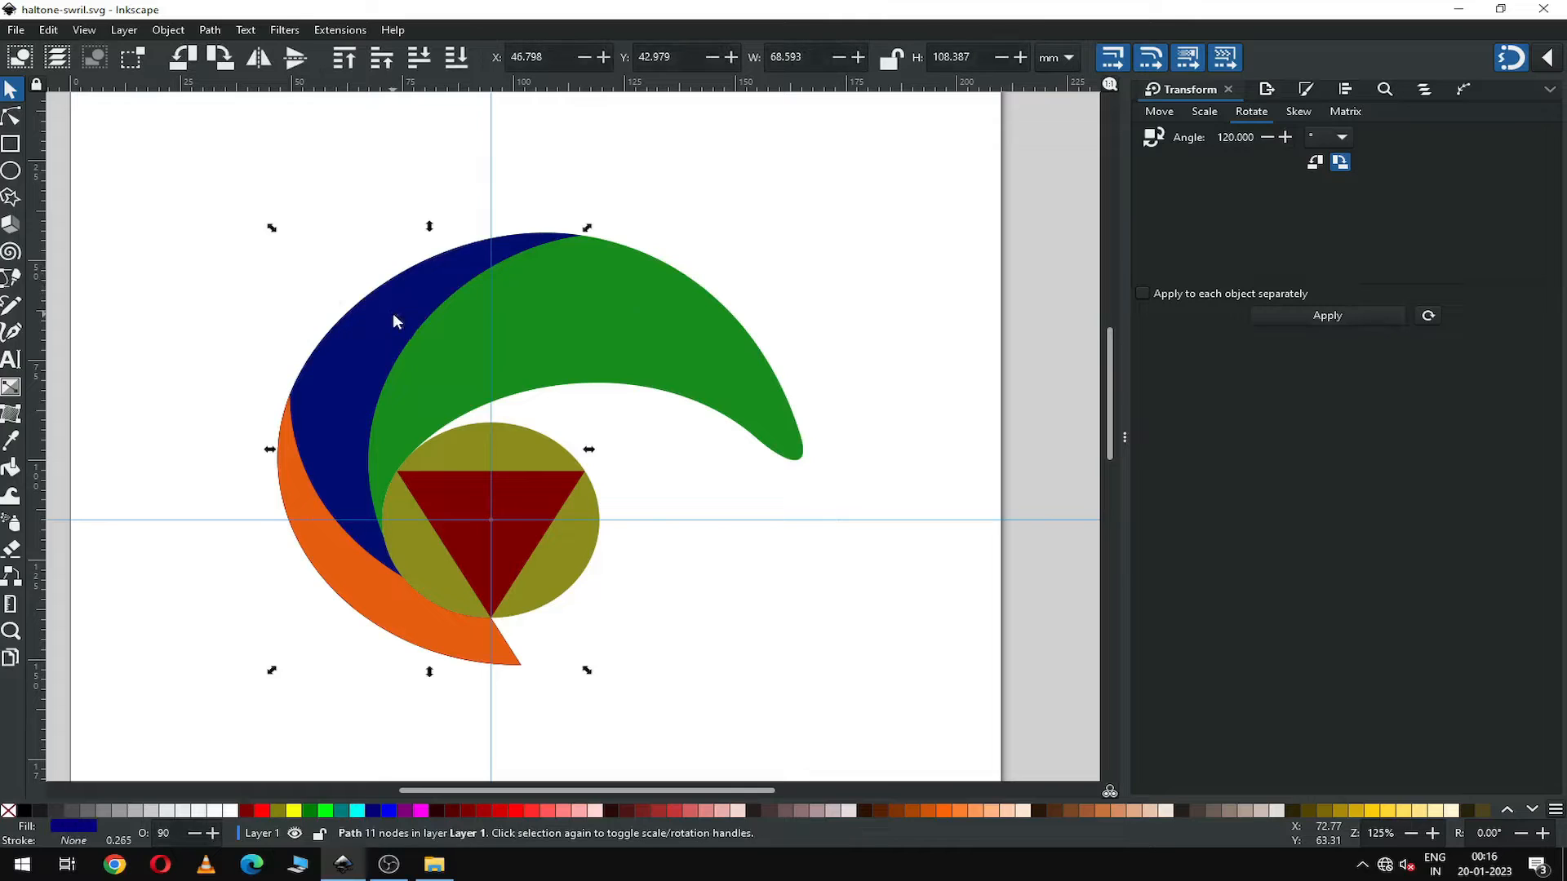
right_click(393, 314)
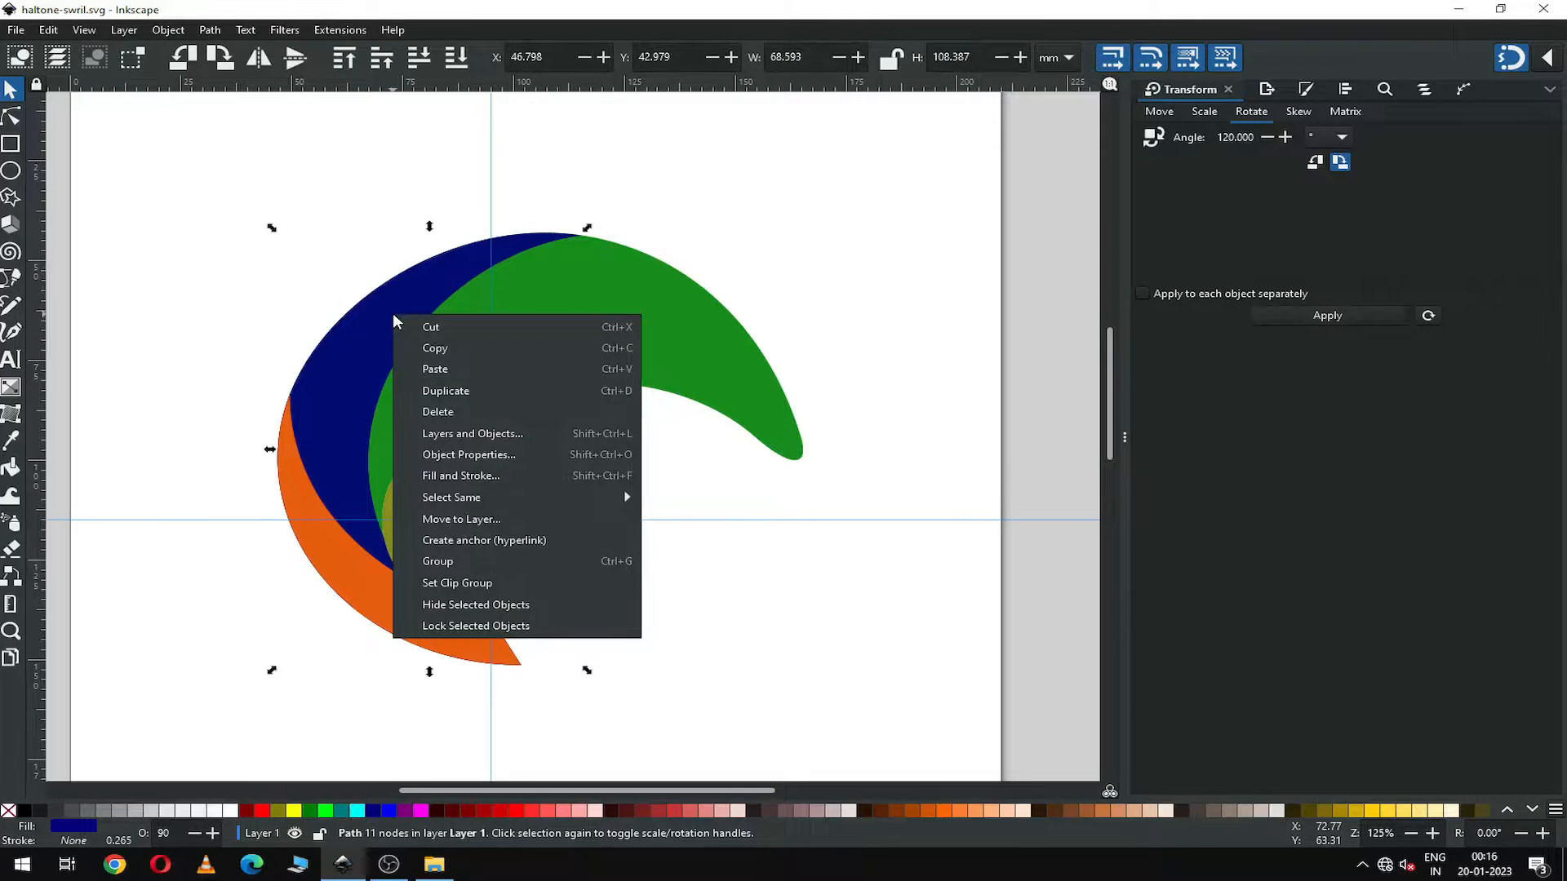
left_click(478, 392)
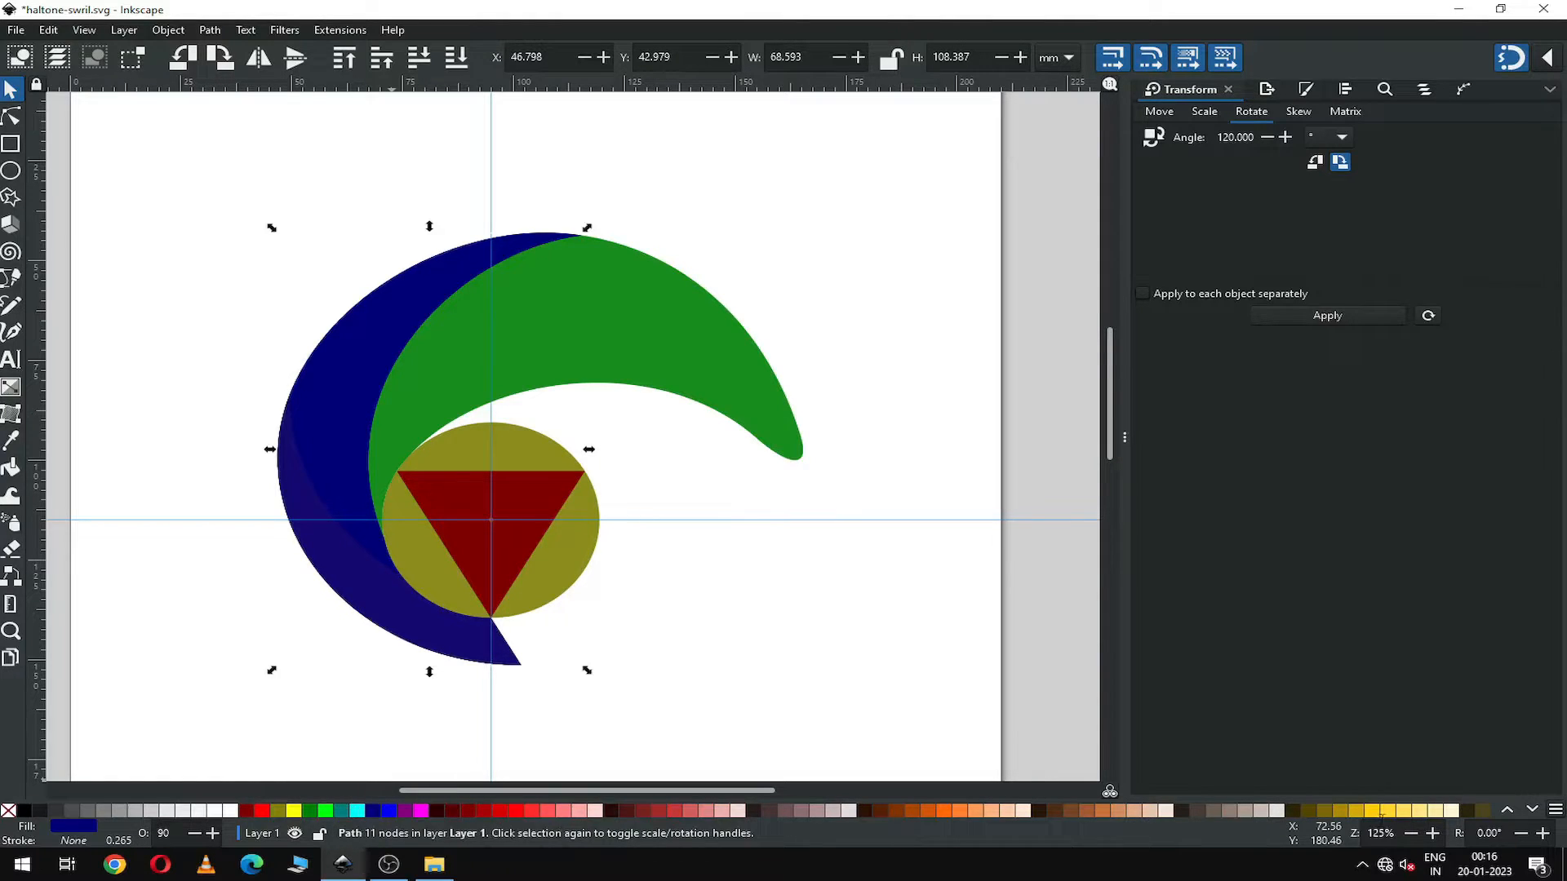
left_click(1374, 812)
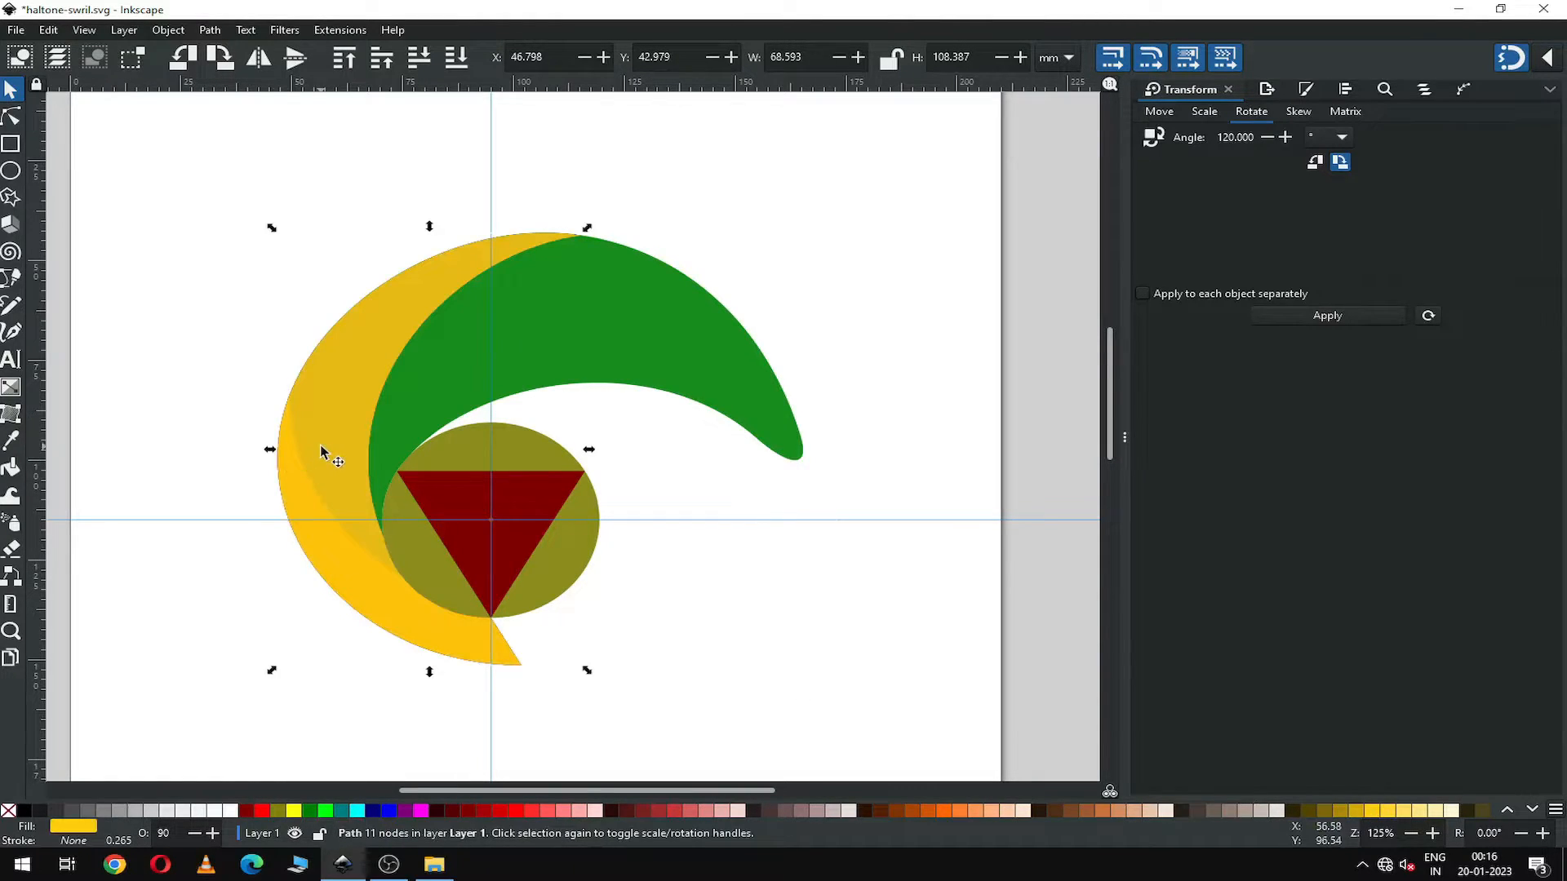
Move the yellow piece over the green crescent and lower both of them to the bottom of the stack.
left_click_drag(323, 445, 418, 421)
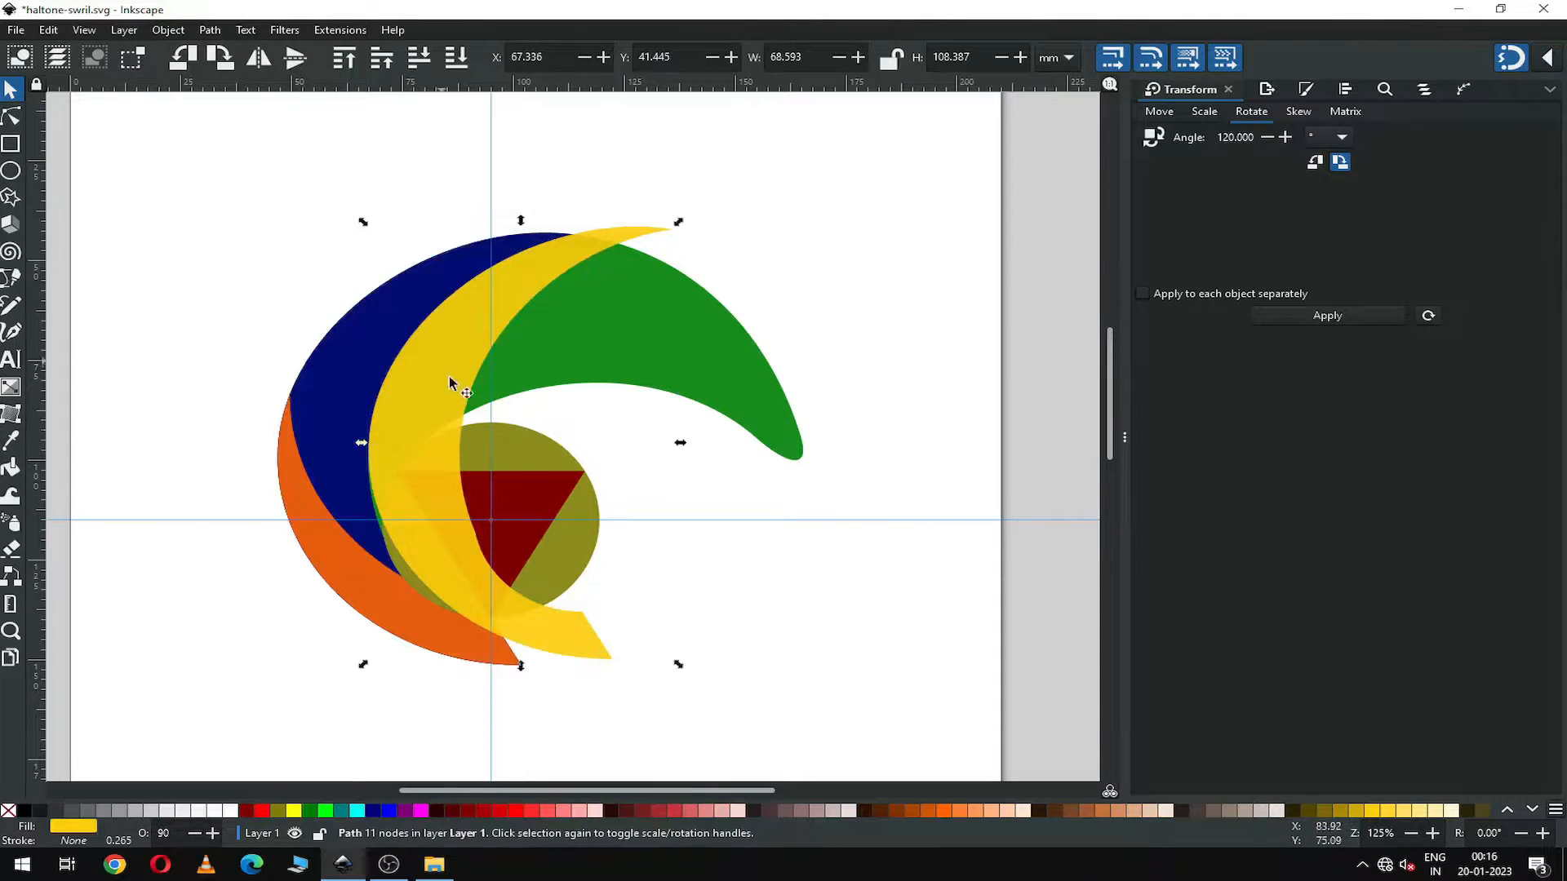
left_click(684, 359, "shift")
left_click(168, 30)
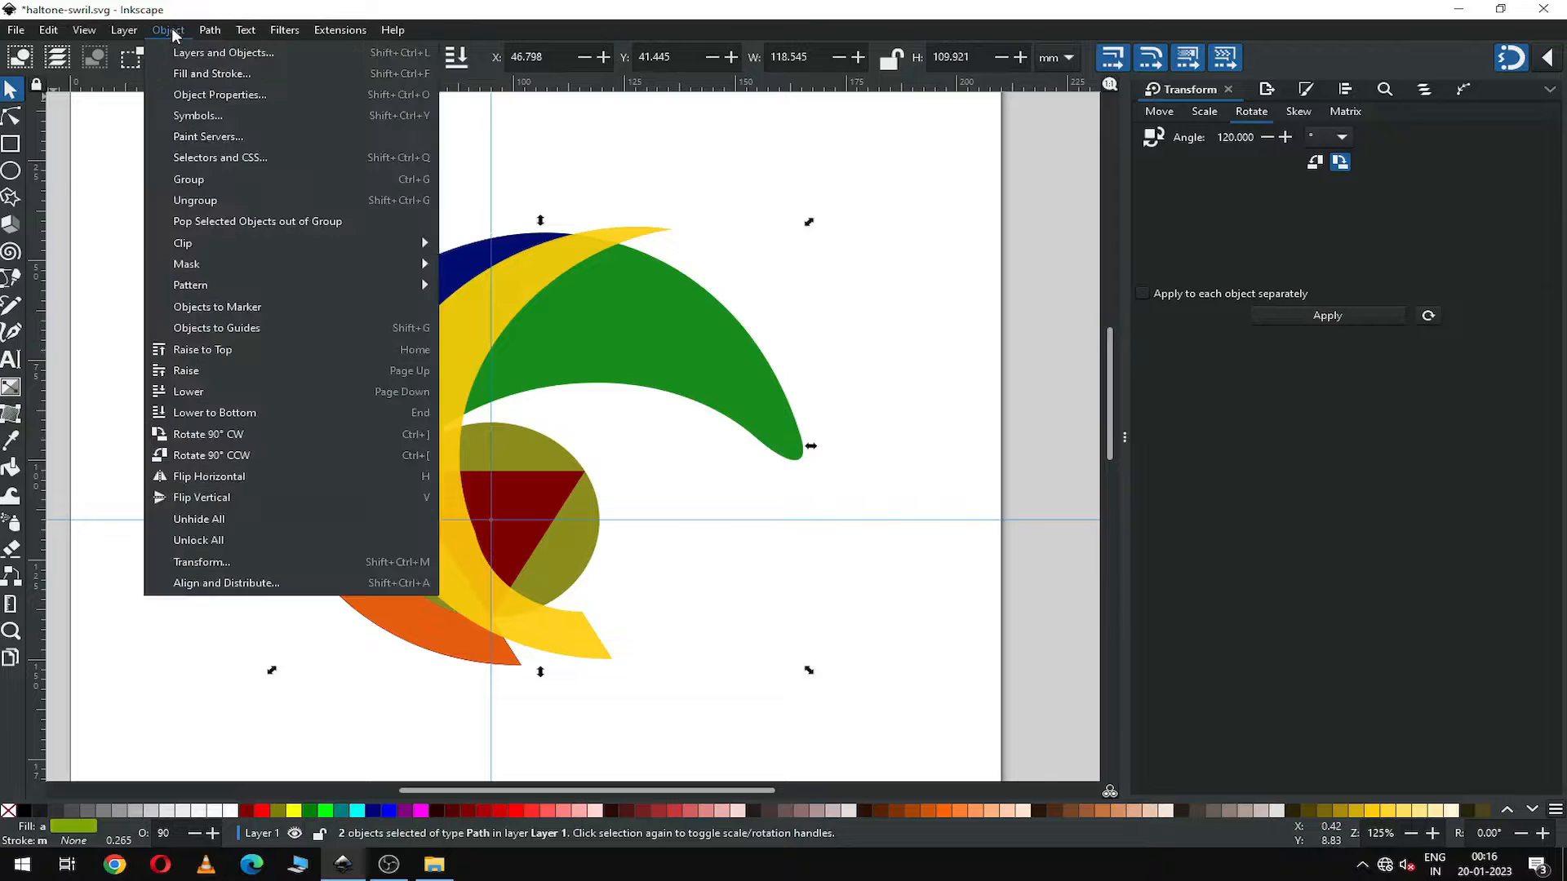
left_click(209, 410)
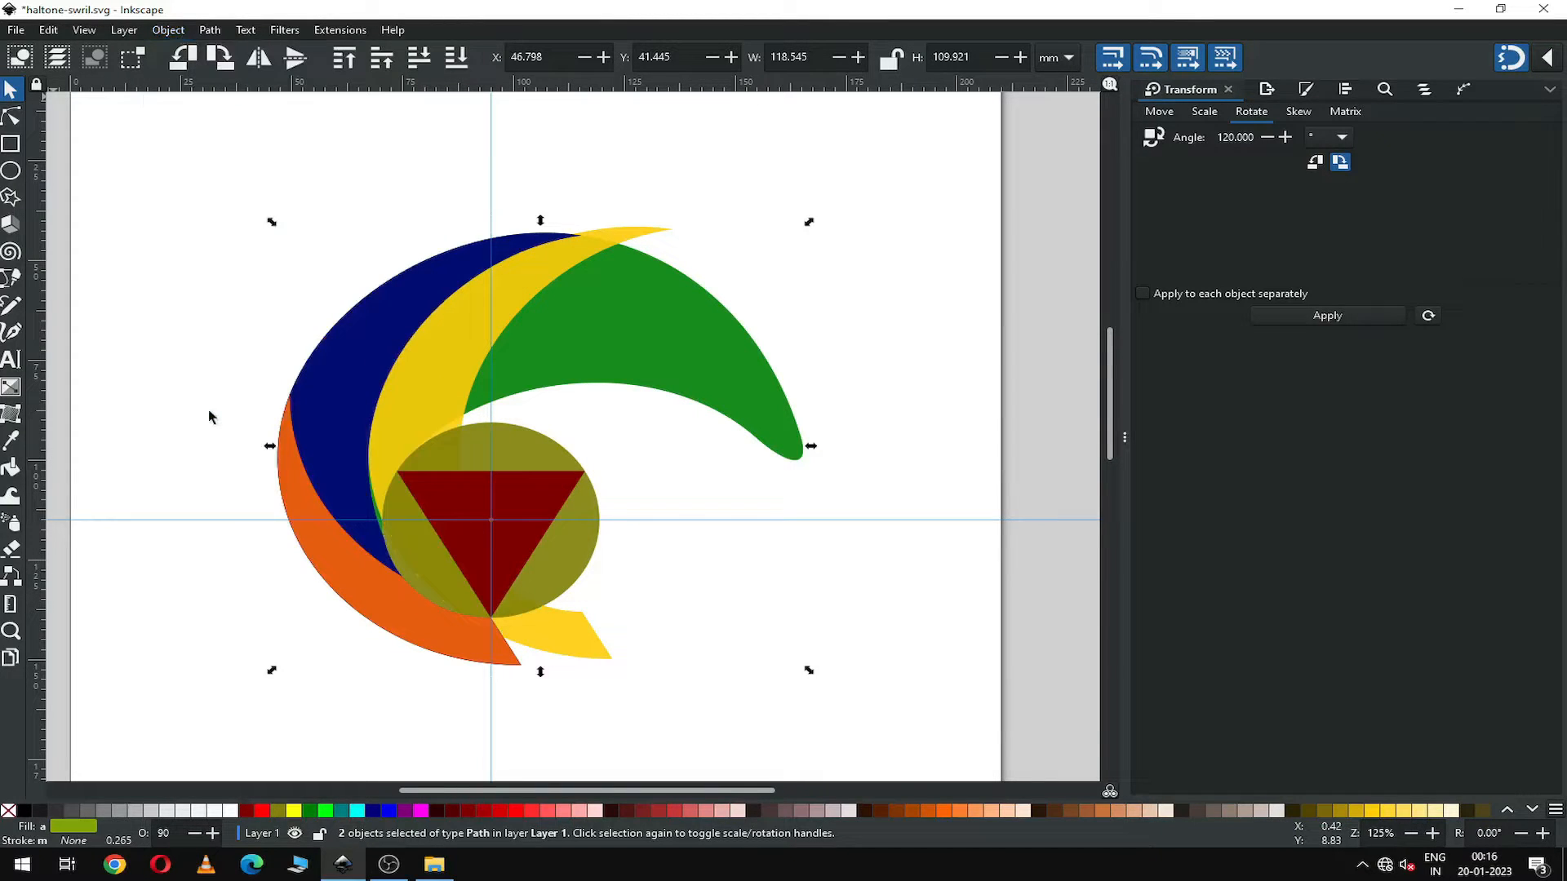
Shift the yellow piece back behind the navy piece, to about X 50.8, Y 36.3 mm.
left_click(871, 279)
left_click_drag(453, 347, 379, 368)
key("Escape")
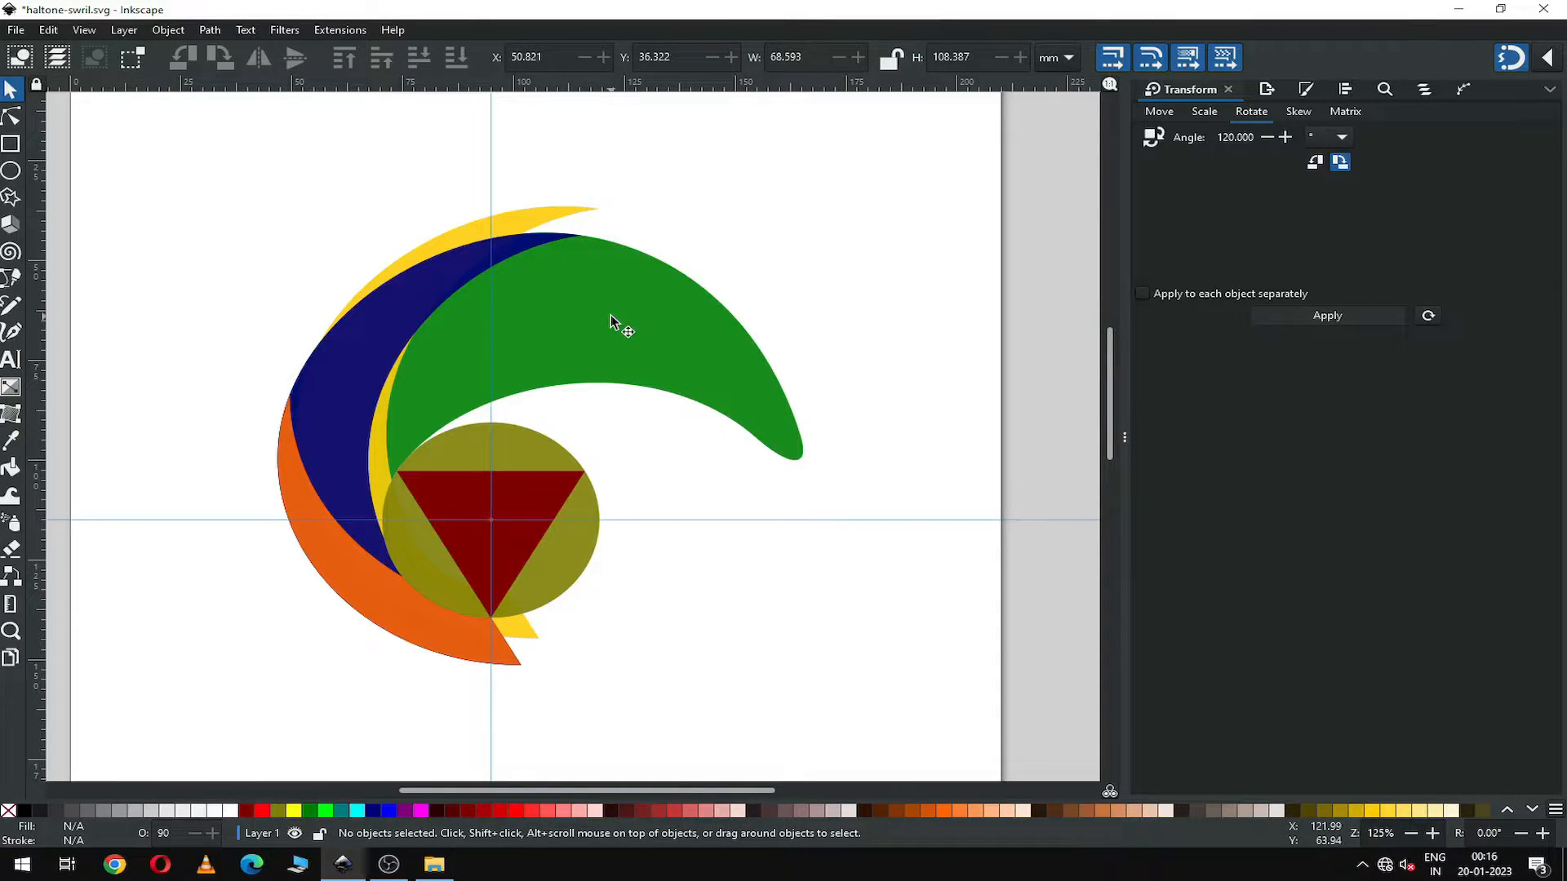
Duplicate the green crescent in place, with the copy lying above the coloured pieces.
left_click(611, 315)
right_click(604, 308)
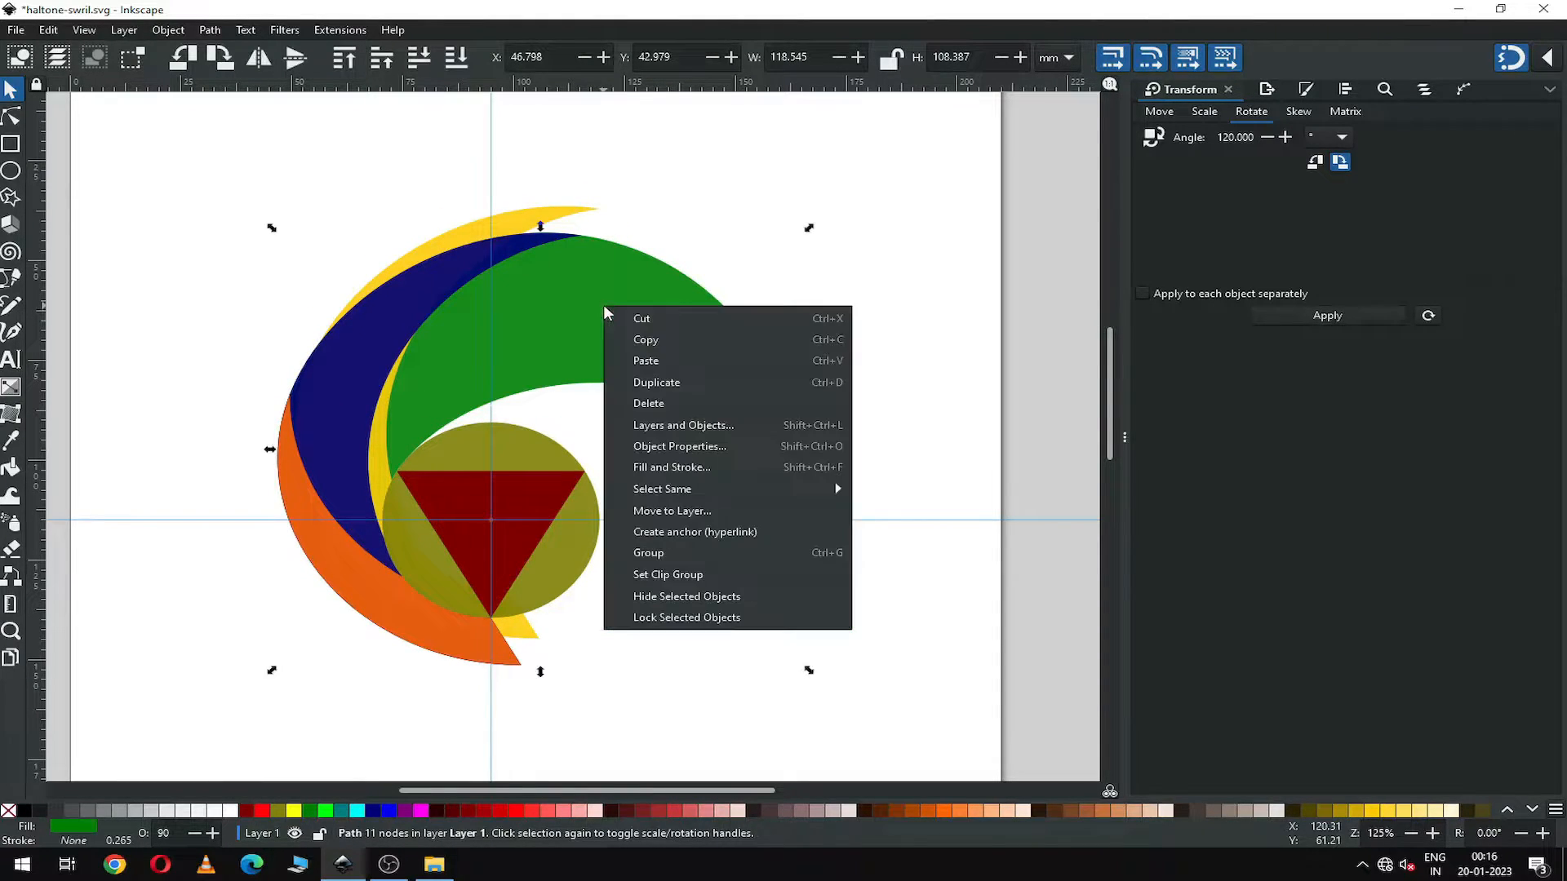
left_click(676, 384)
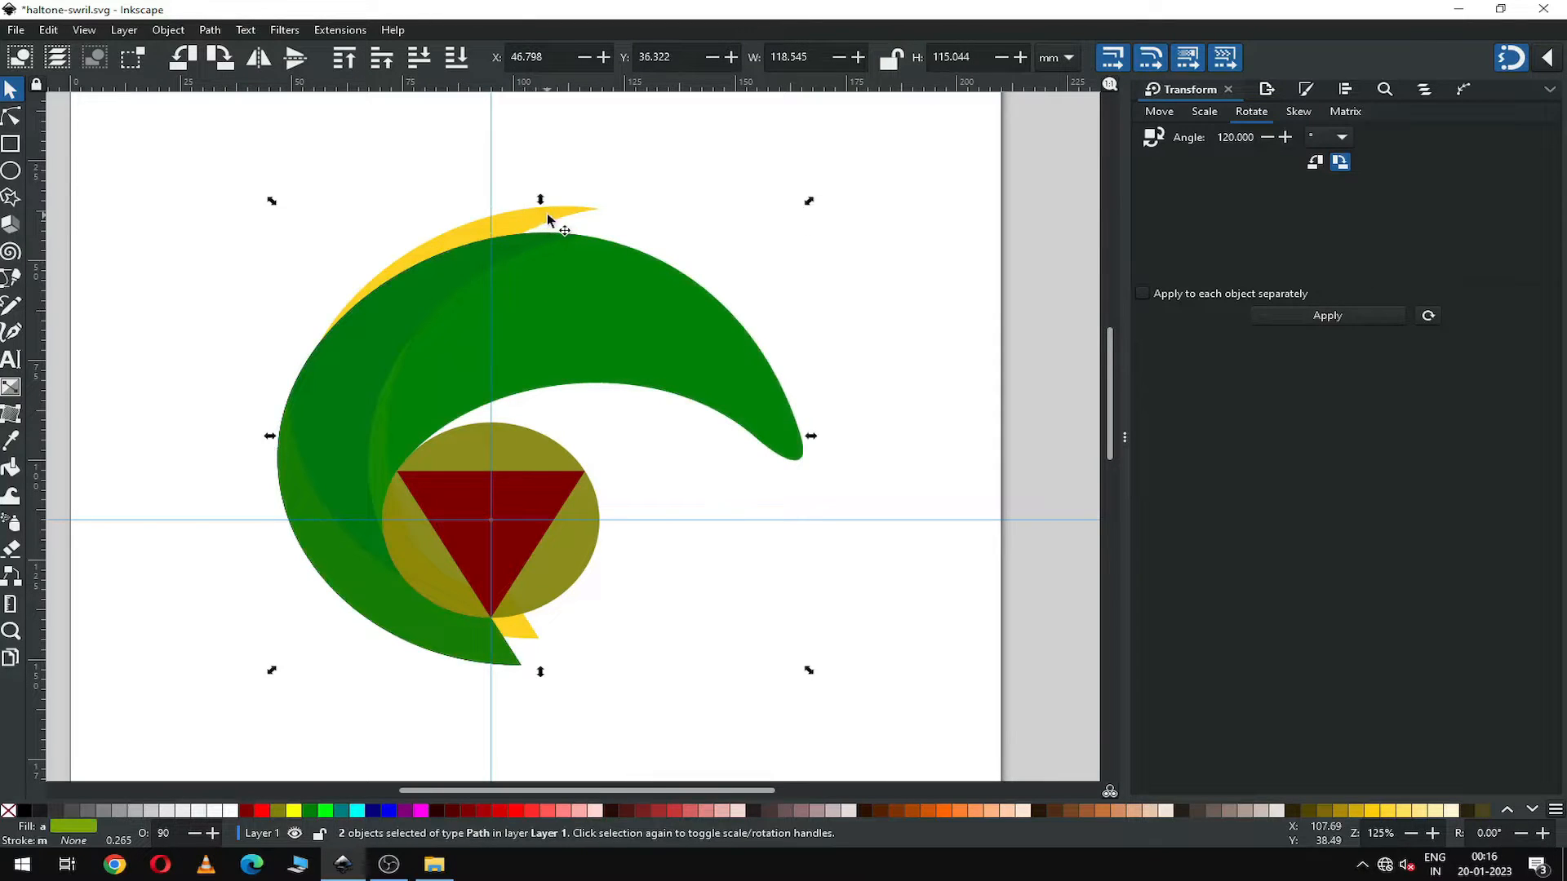
Intersect the green crescent copy with the yellow piece to trim it to the crescent, and save the file.
left_click(533, 213, "shift")
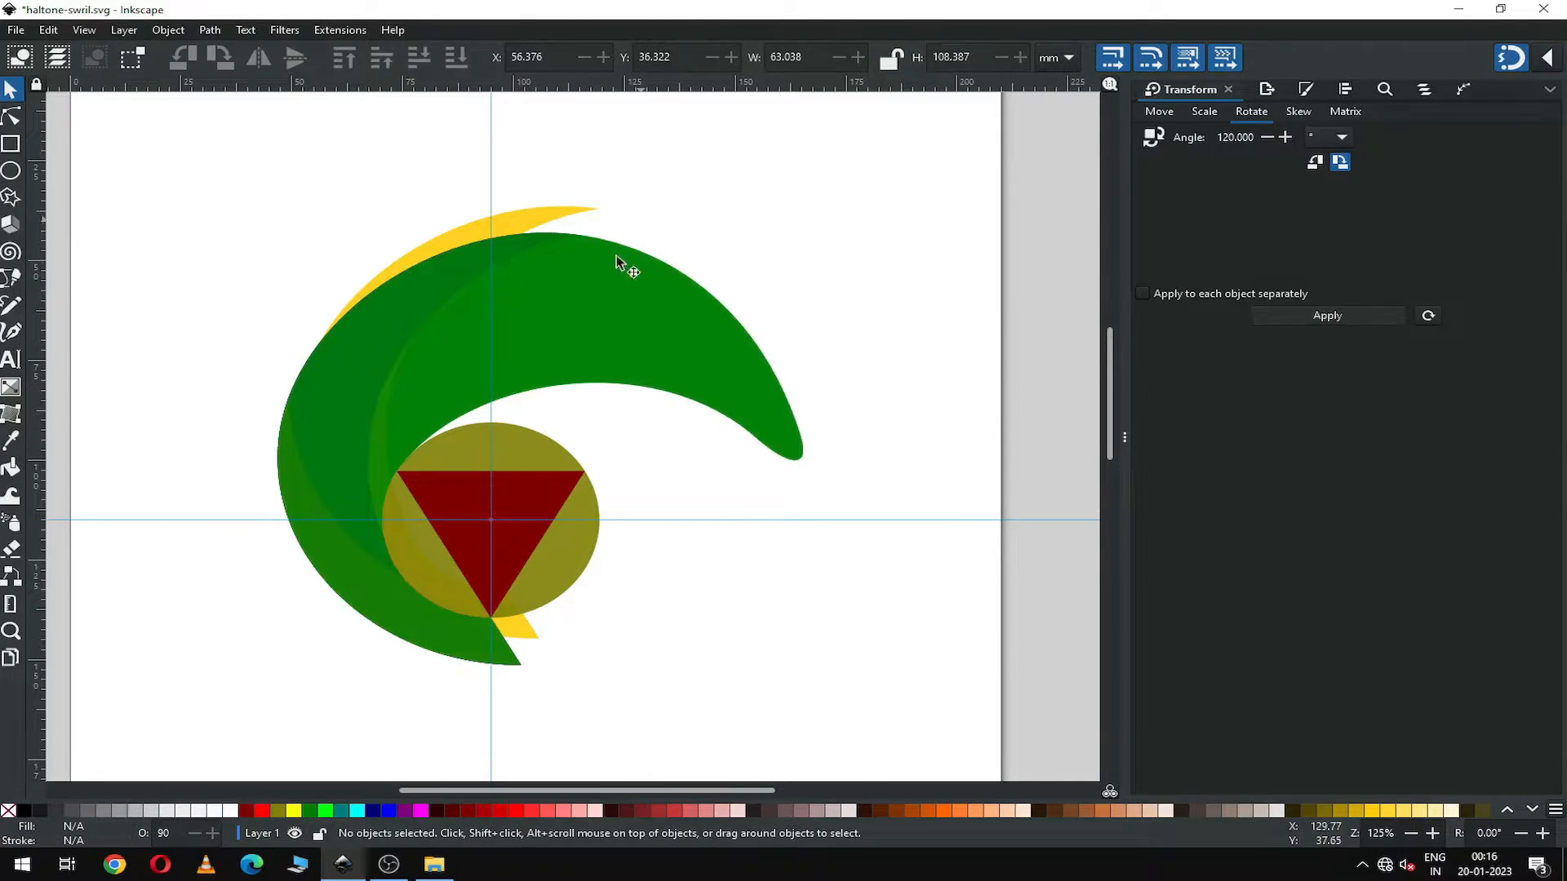
left_click(597, 292)
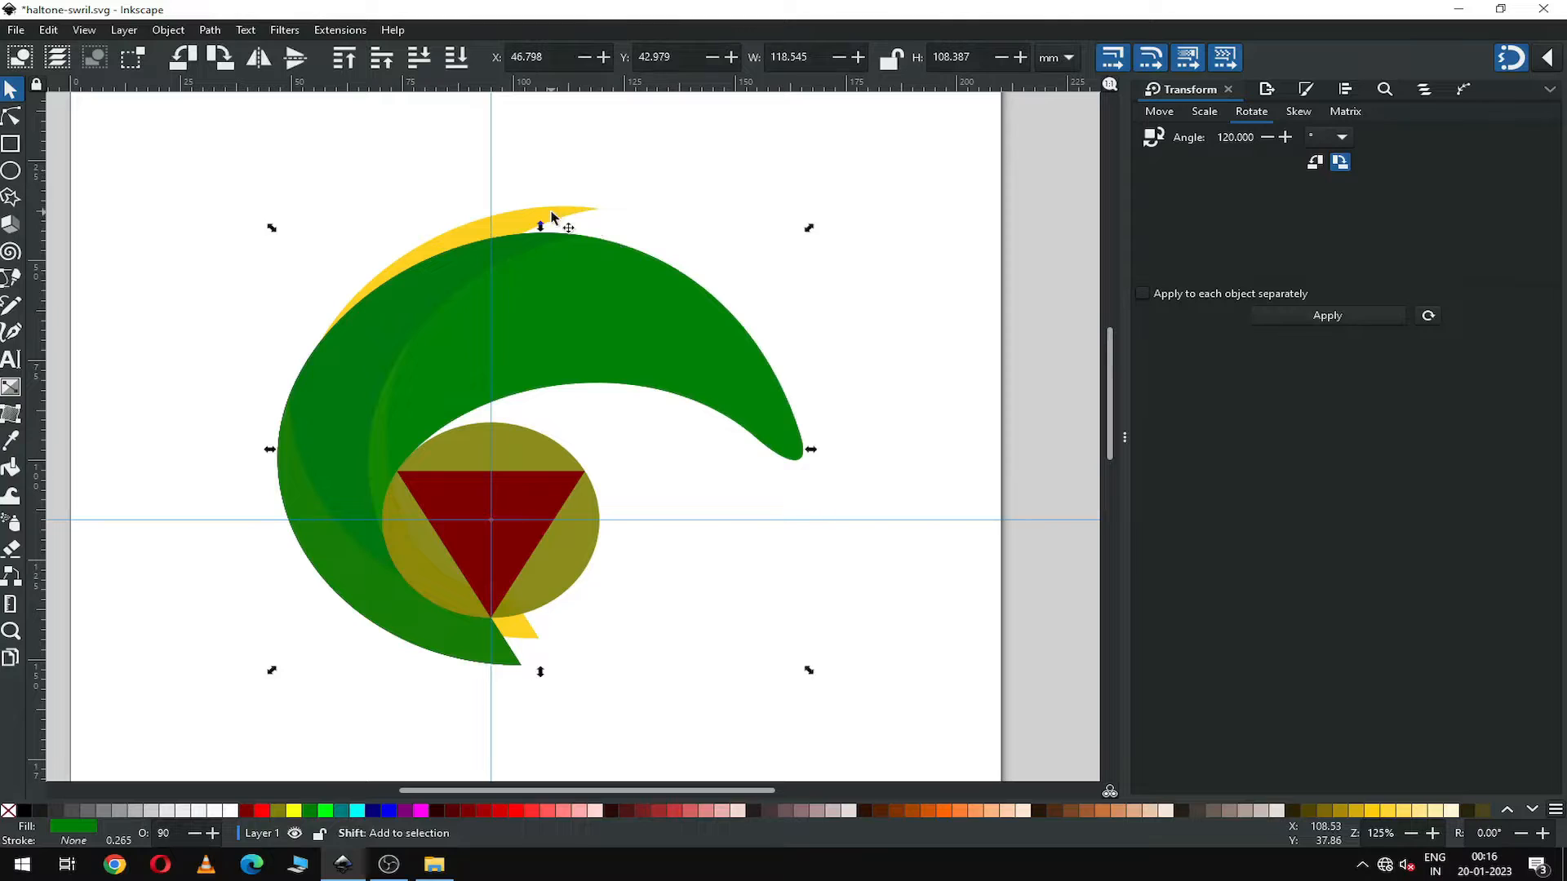
left_click(552, 215, "shift")
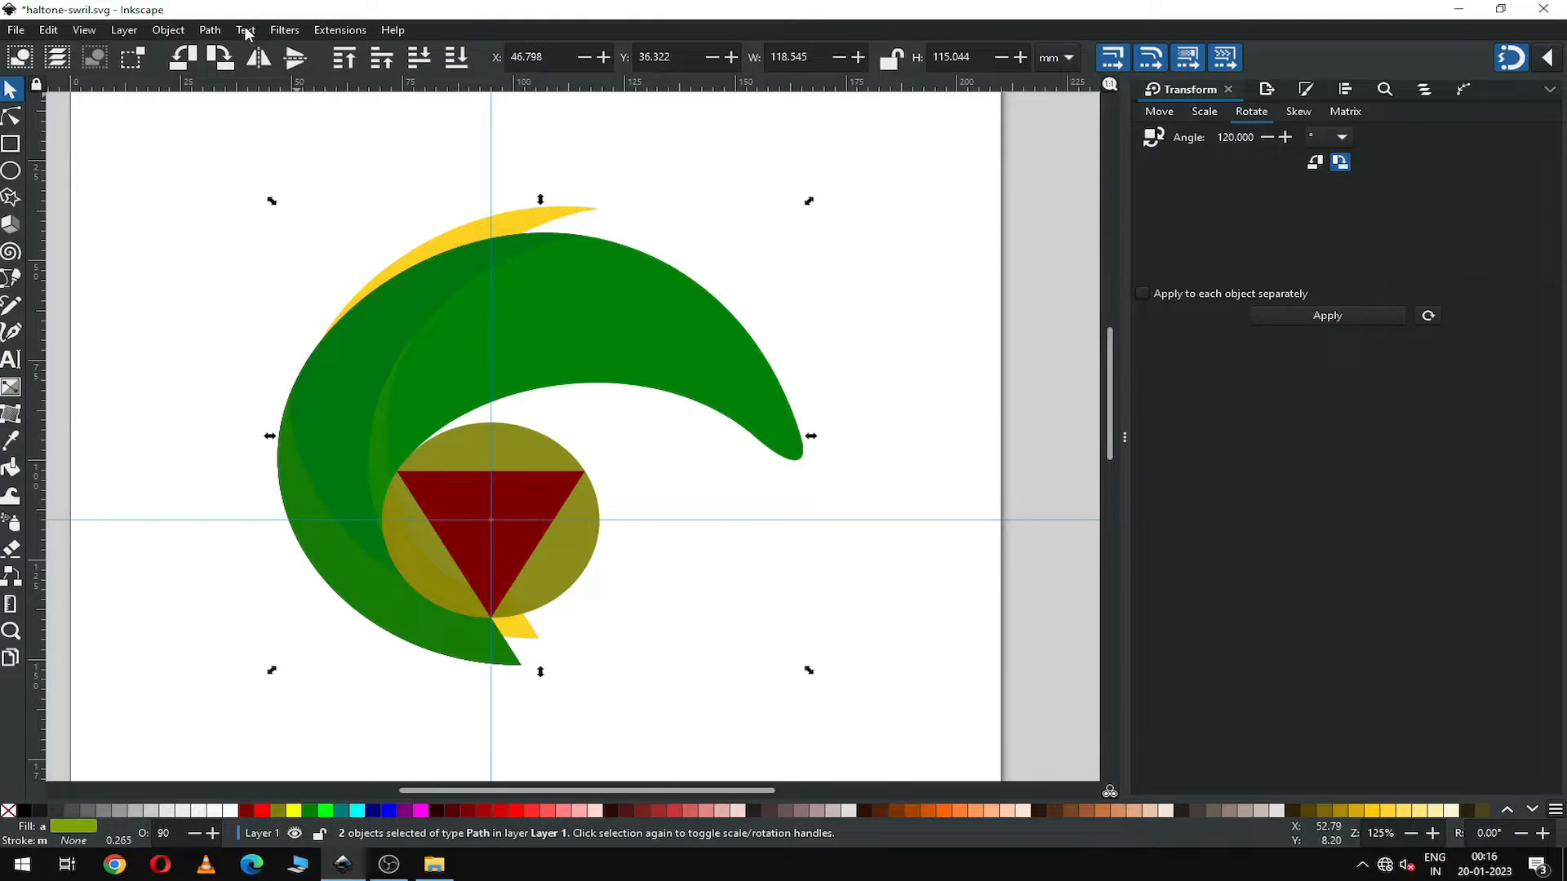
left_click(208, 30)
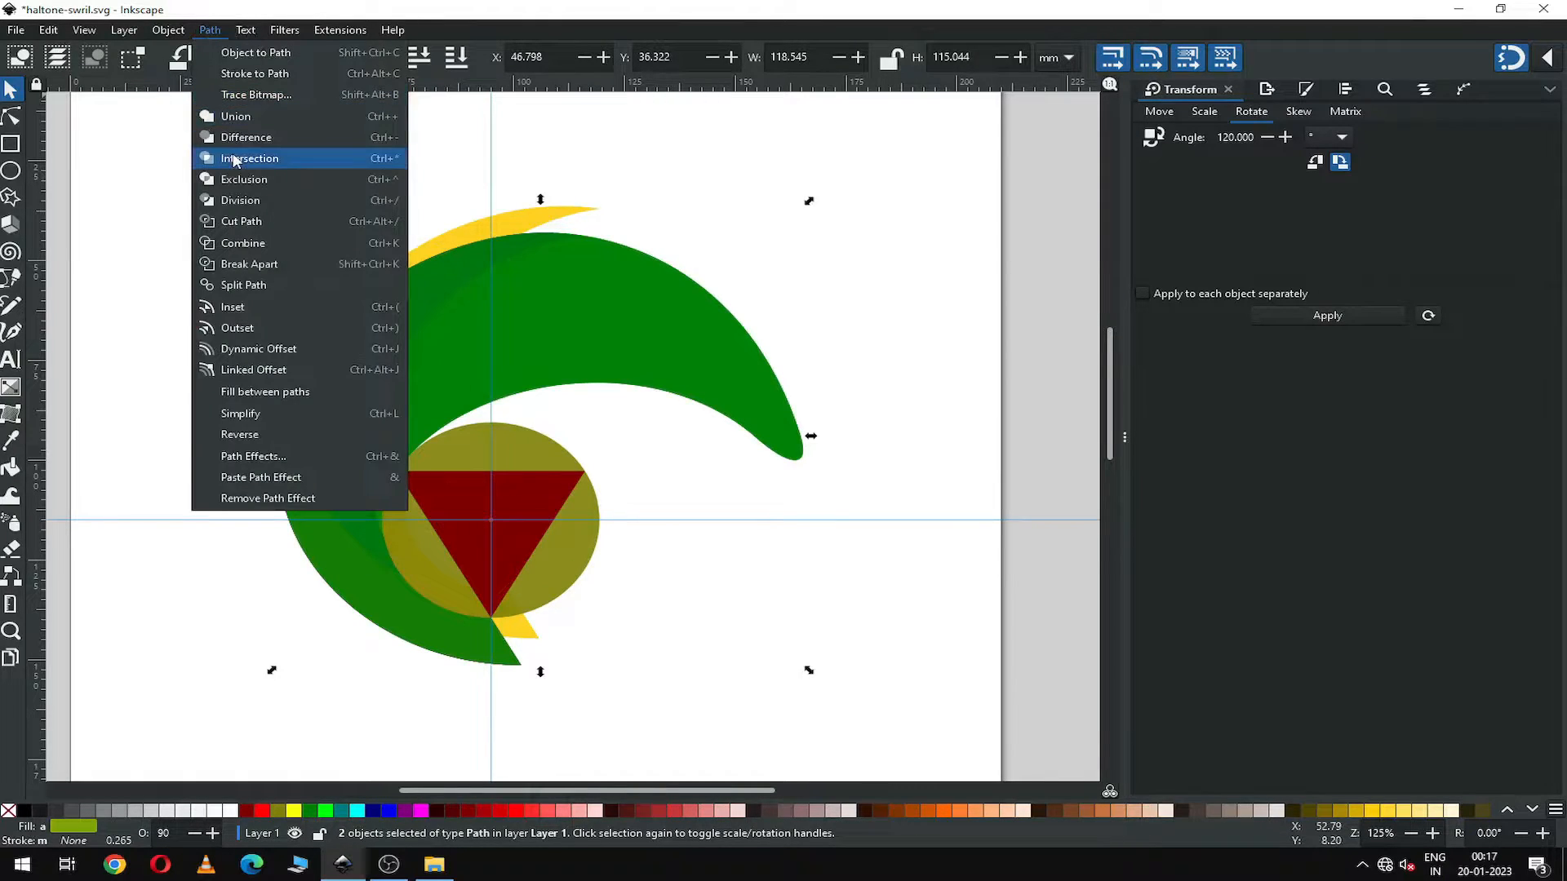
left_click(261, 158)
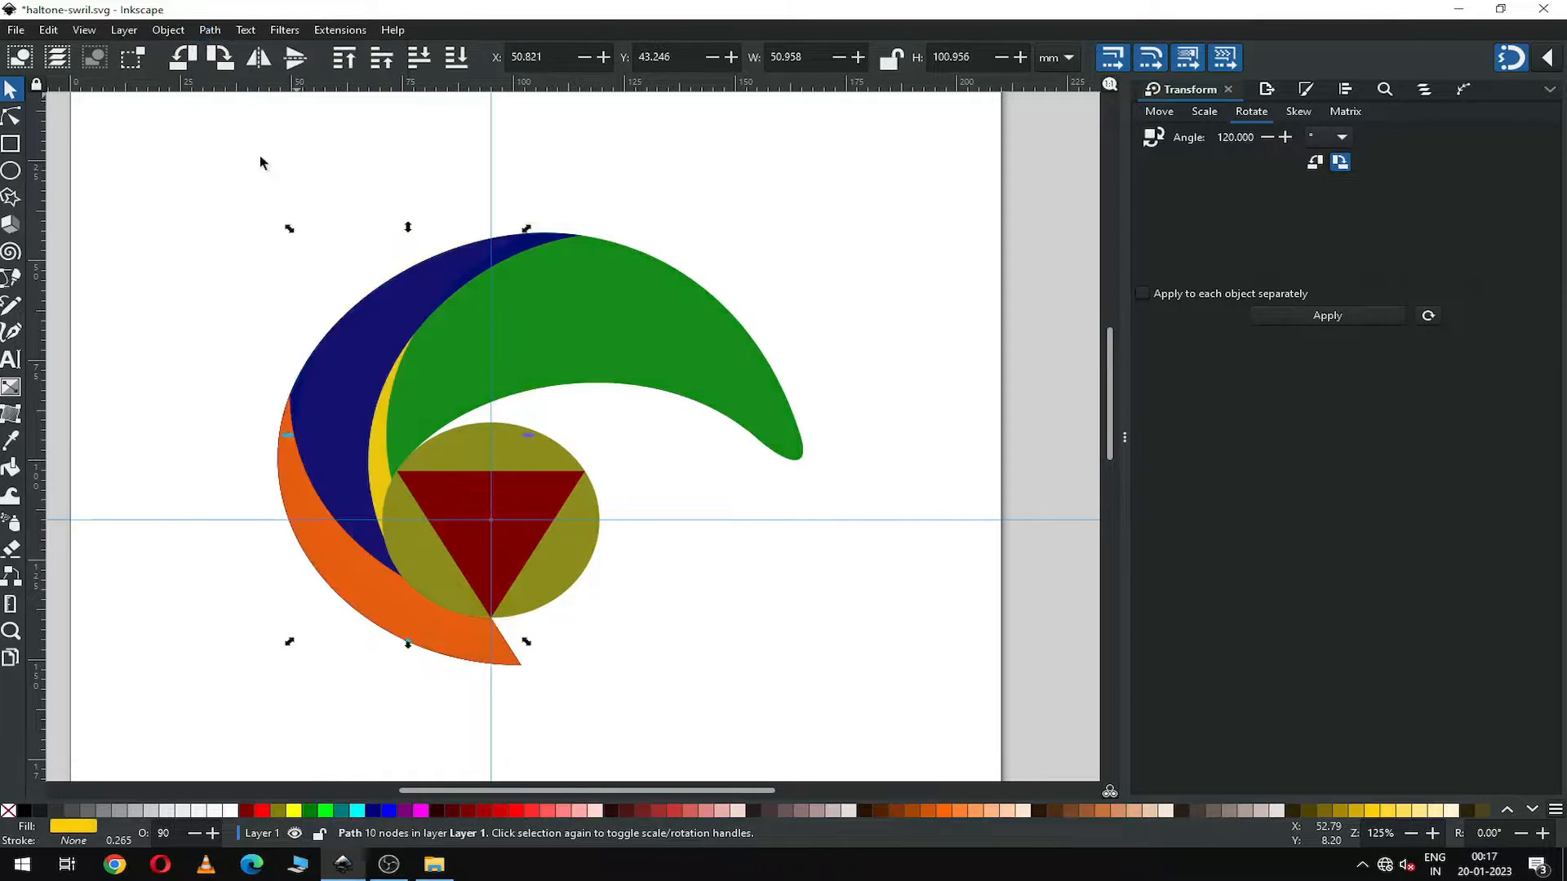
left_click(247, 166)
key("ctrl+s")
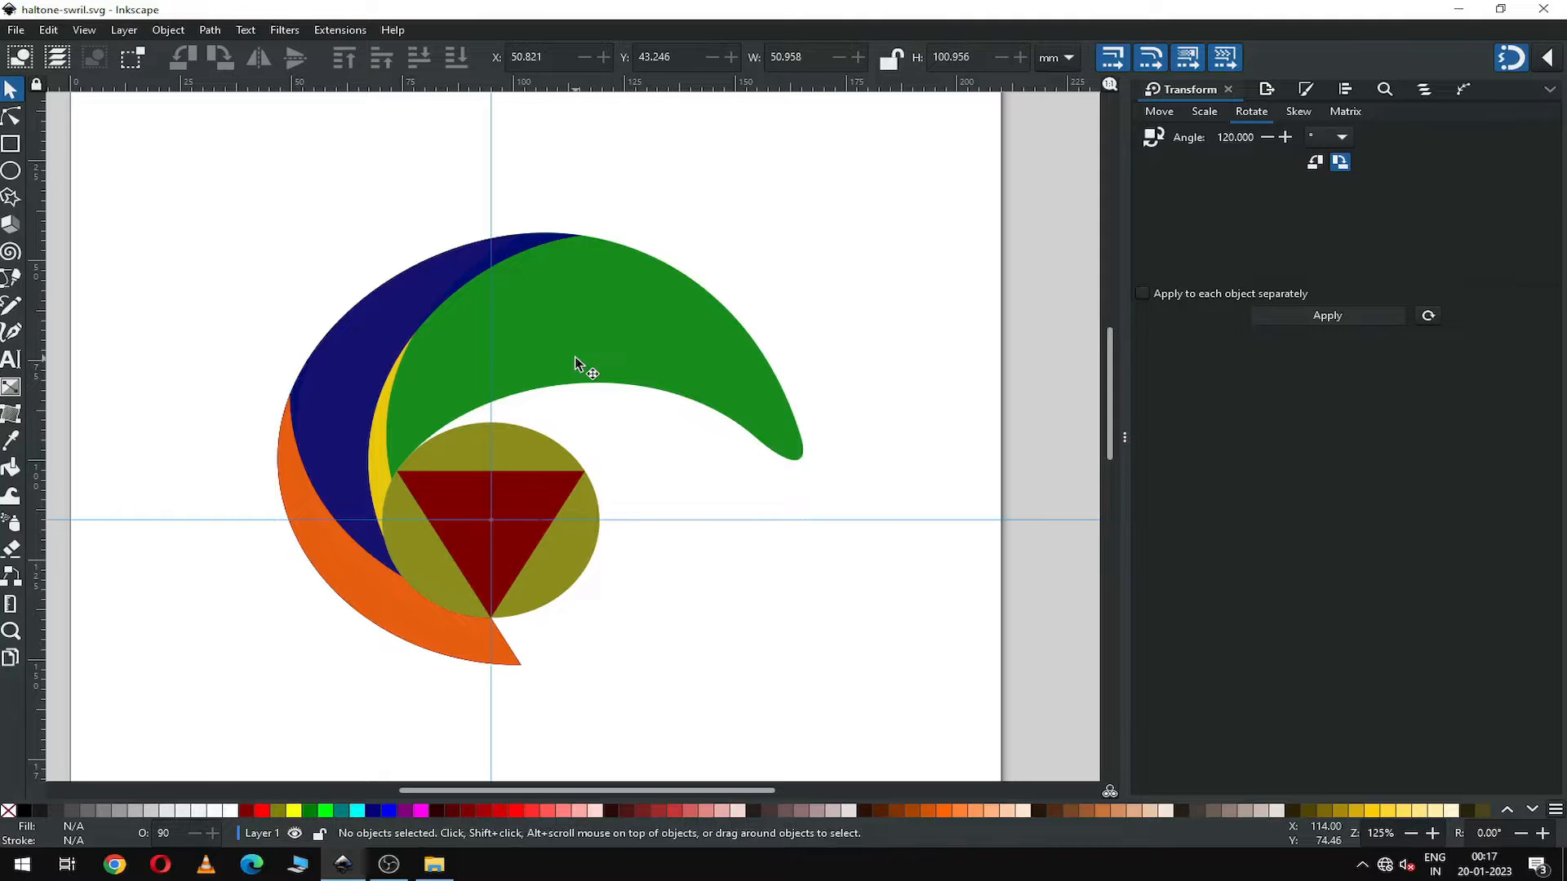
Show the layers and objects list and rename the yellow piece's path as "yellow".
key("ctrl+shift+l")
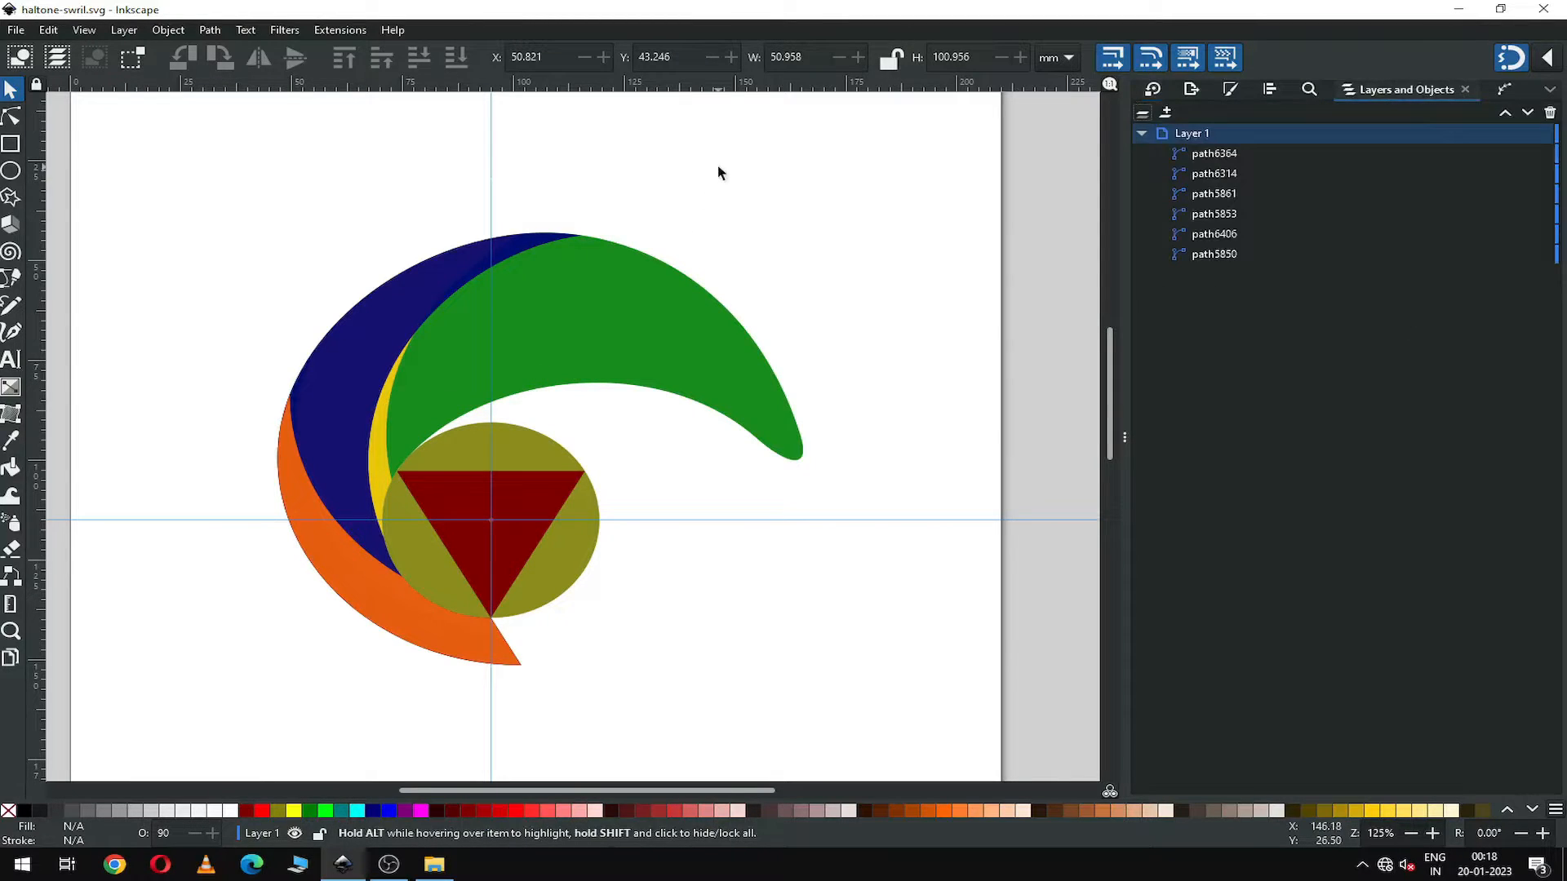
left_click(381, 460)
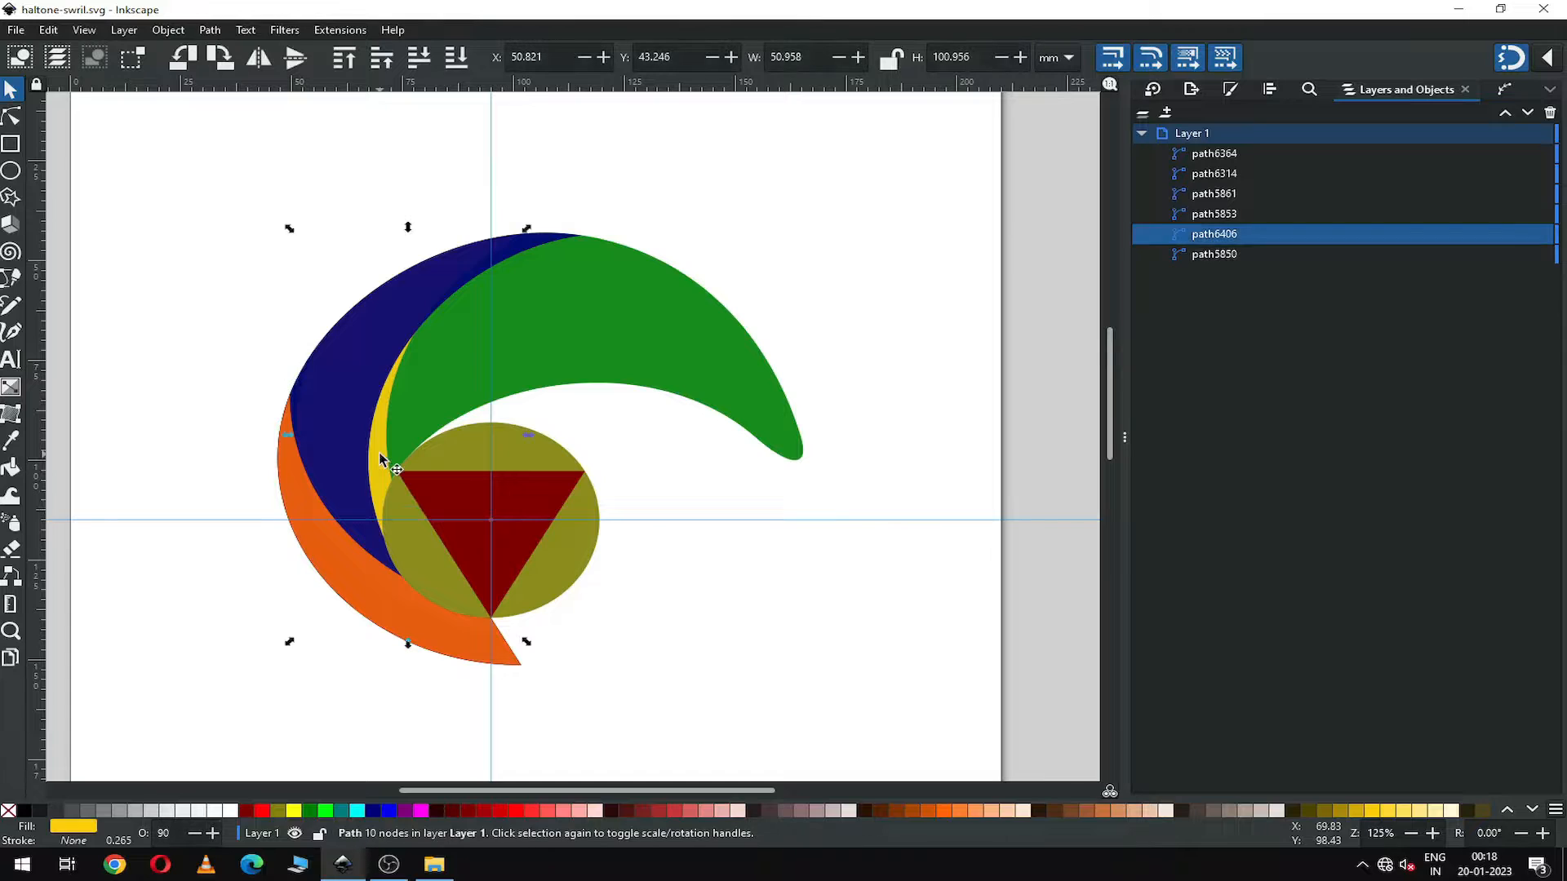
double_click(1227, 242)
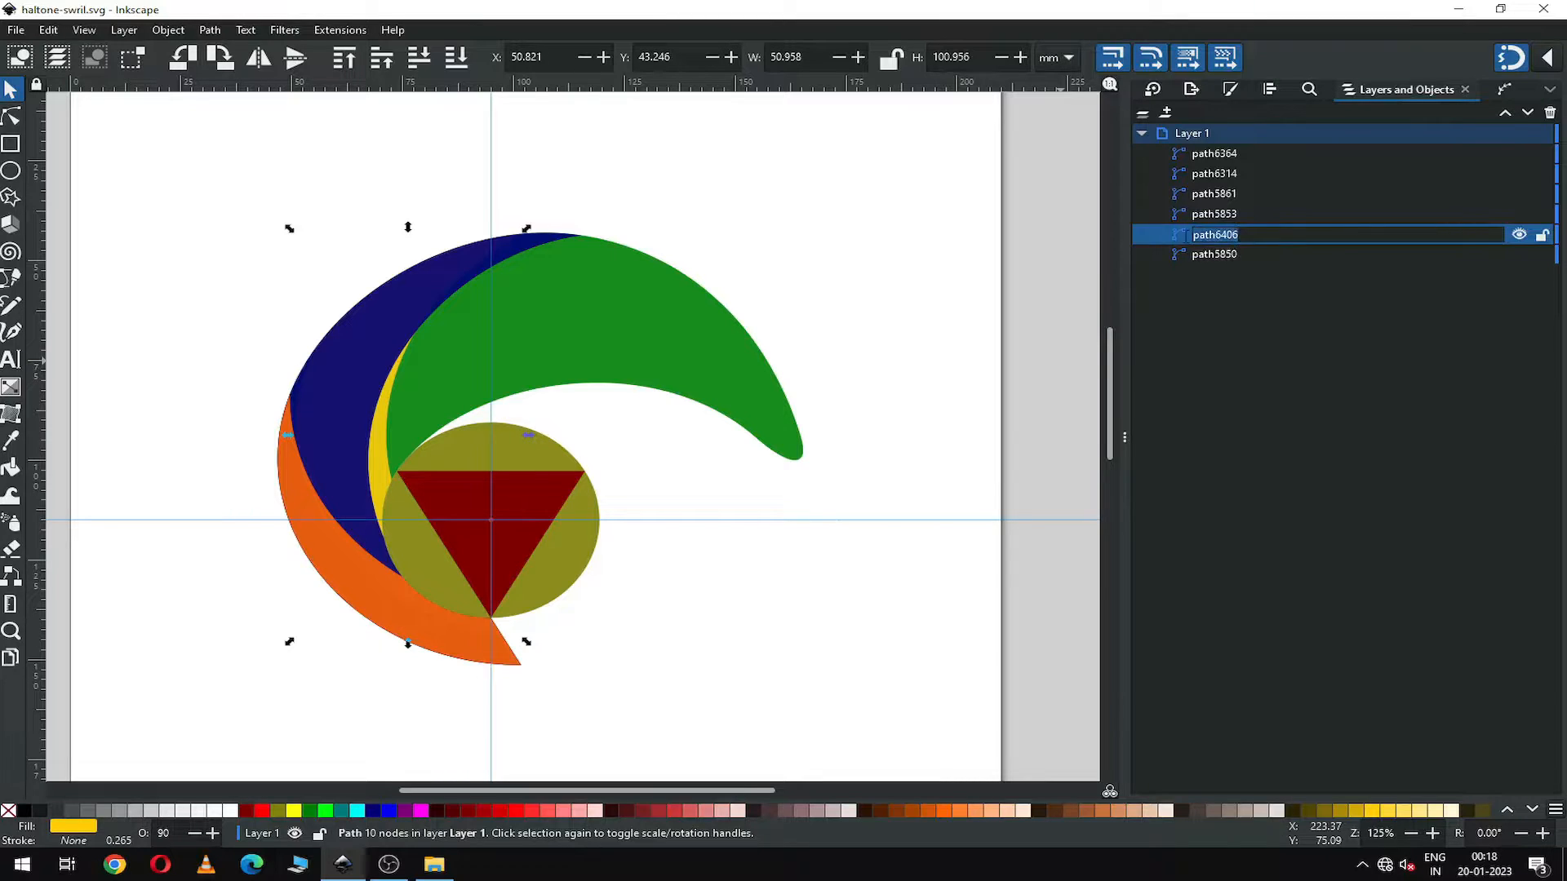
type("yellow")
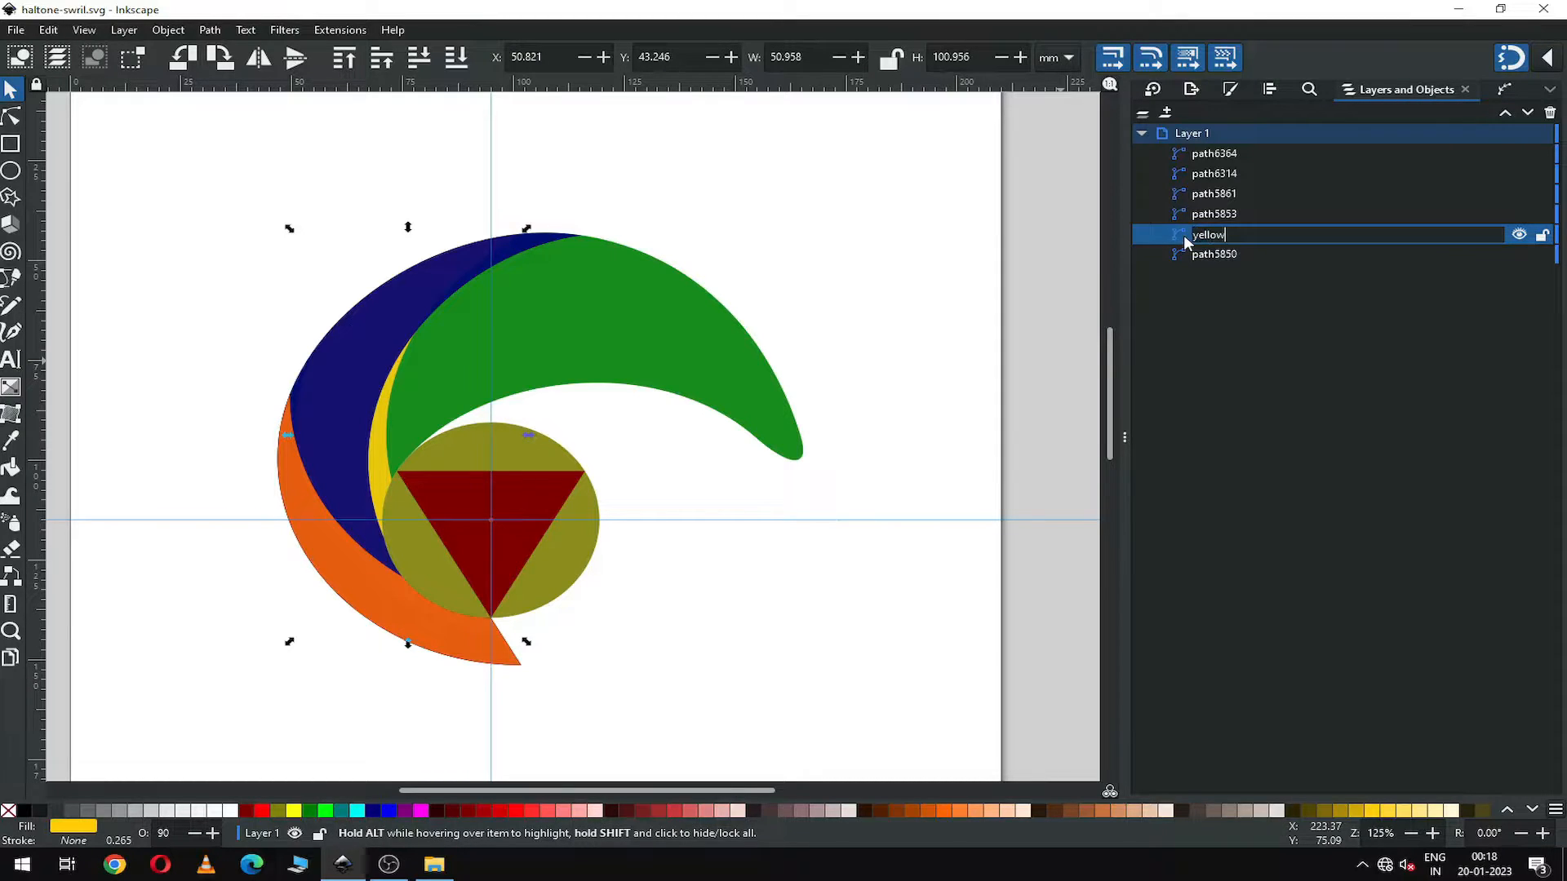
key("Return")
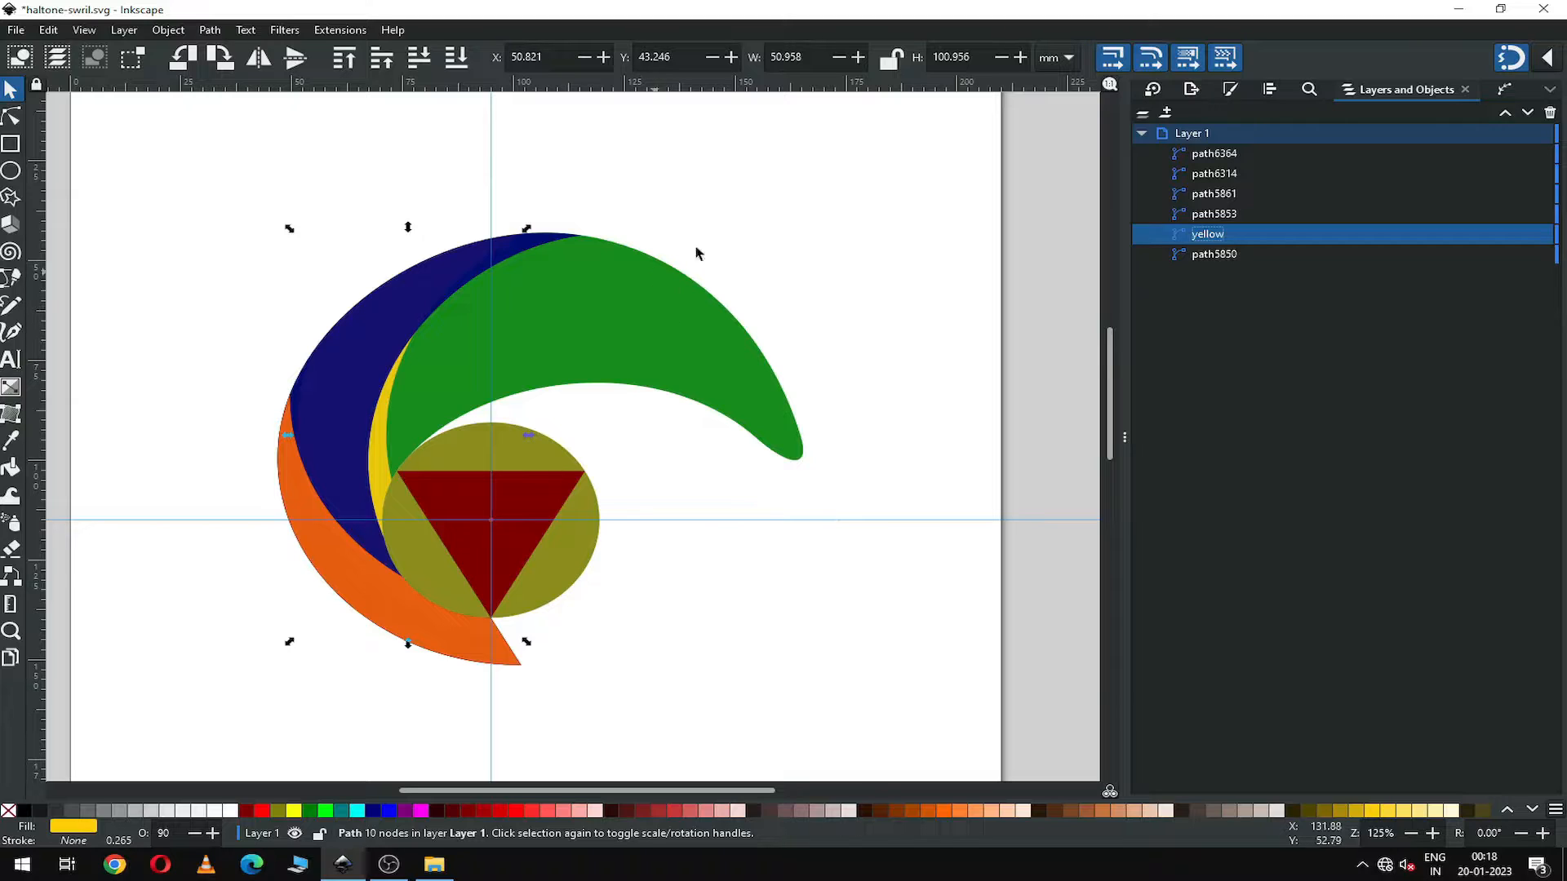
left_click(780, 234)
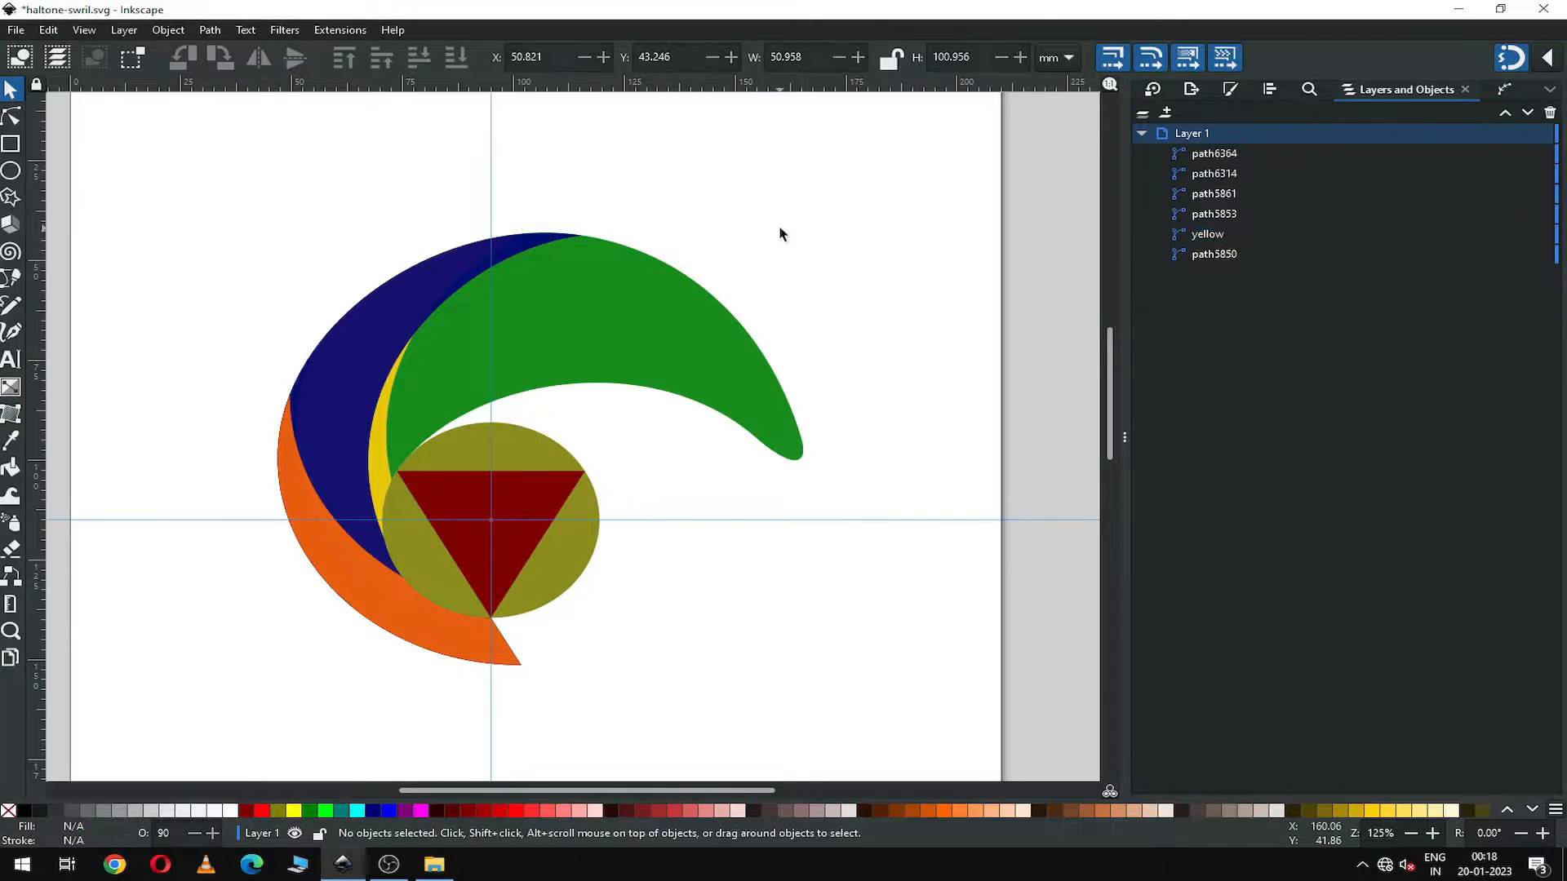
Duplicate the green crescent in place again and raise the copy to the top of the stack.
left_click(611, 300)
right_click(612, 300)
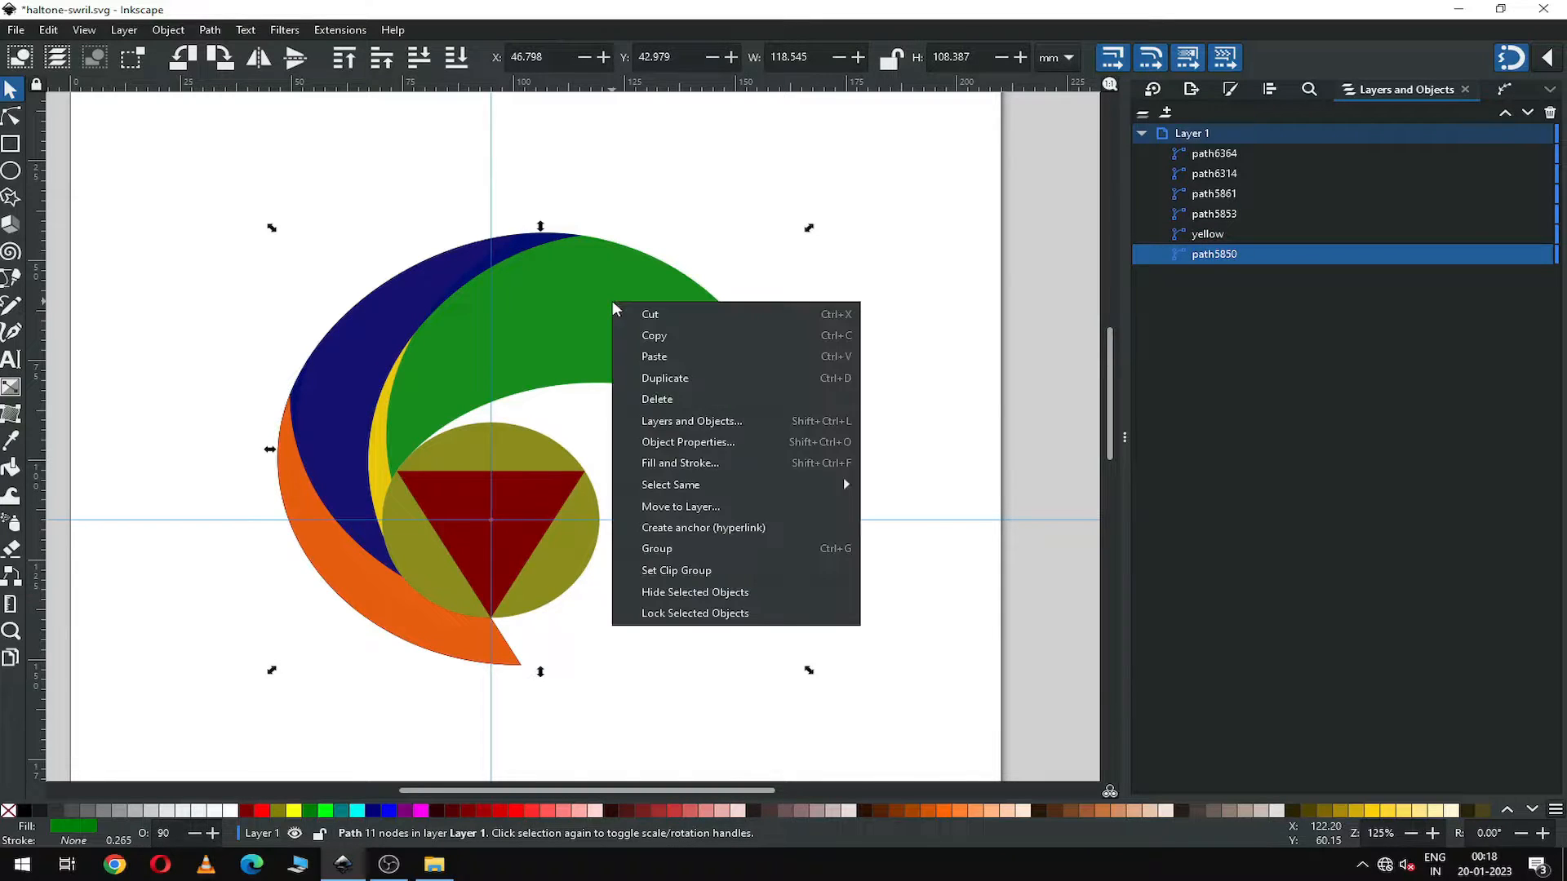
left_click(673, 379)
key("Home")
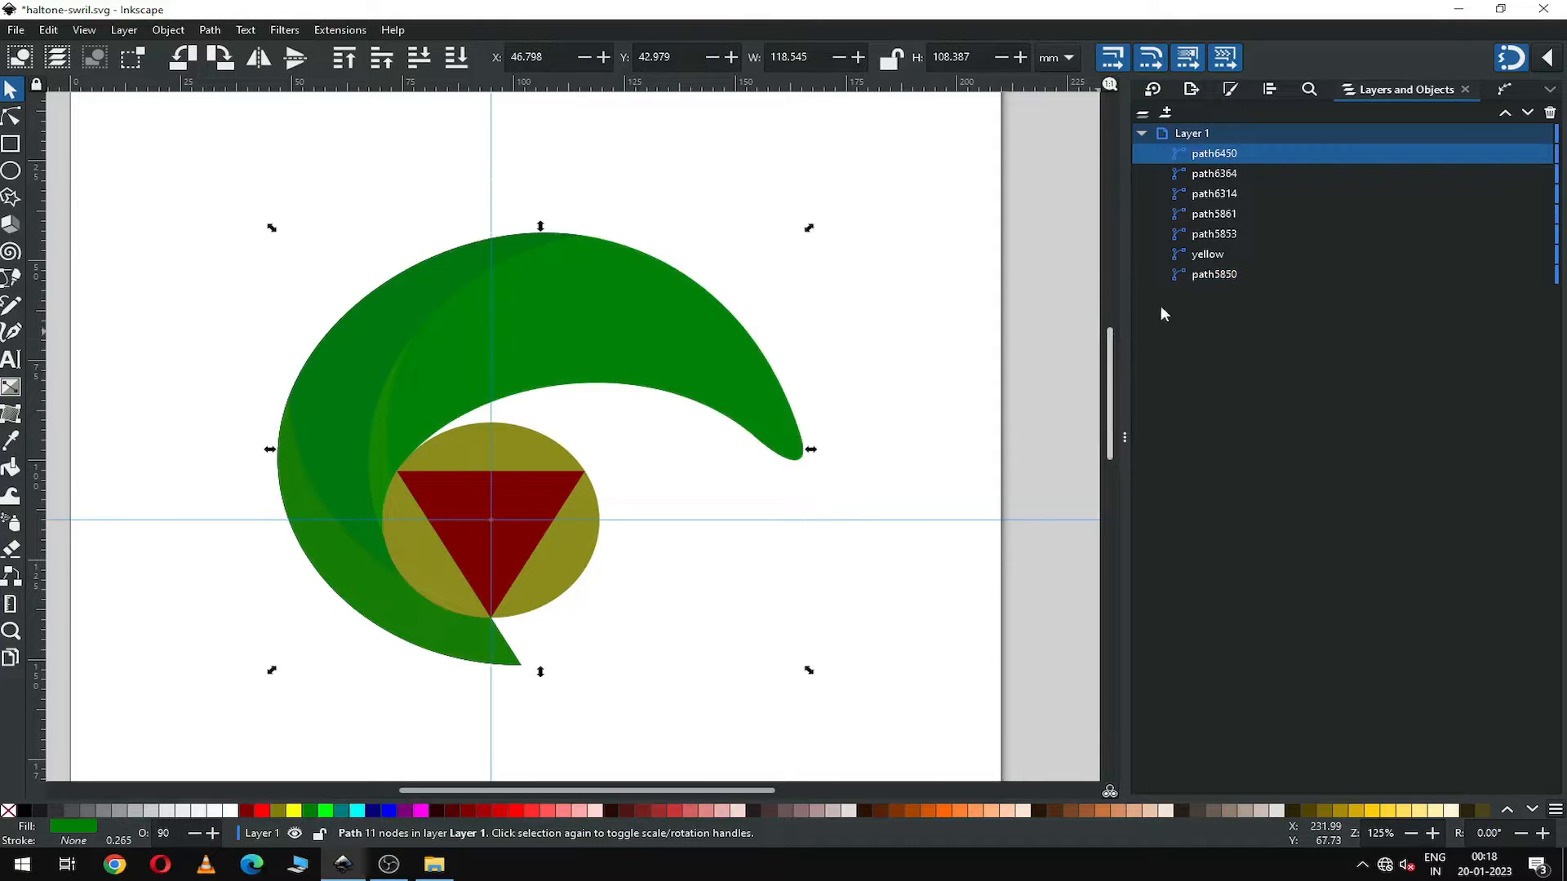
Clip the "yellow" path with the topmost green crescent copy using Set Clip, and save the file.
left_click(1210, 260)
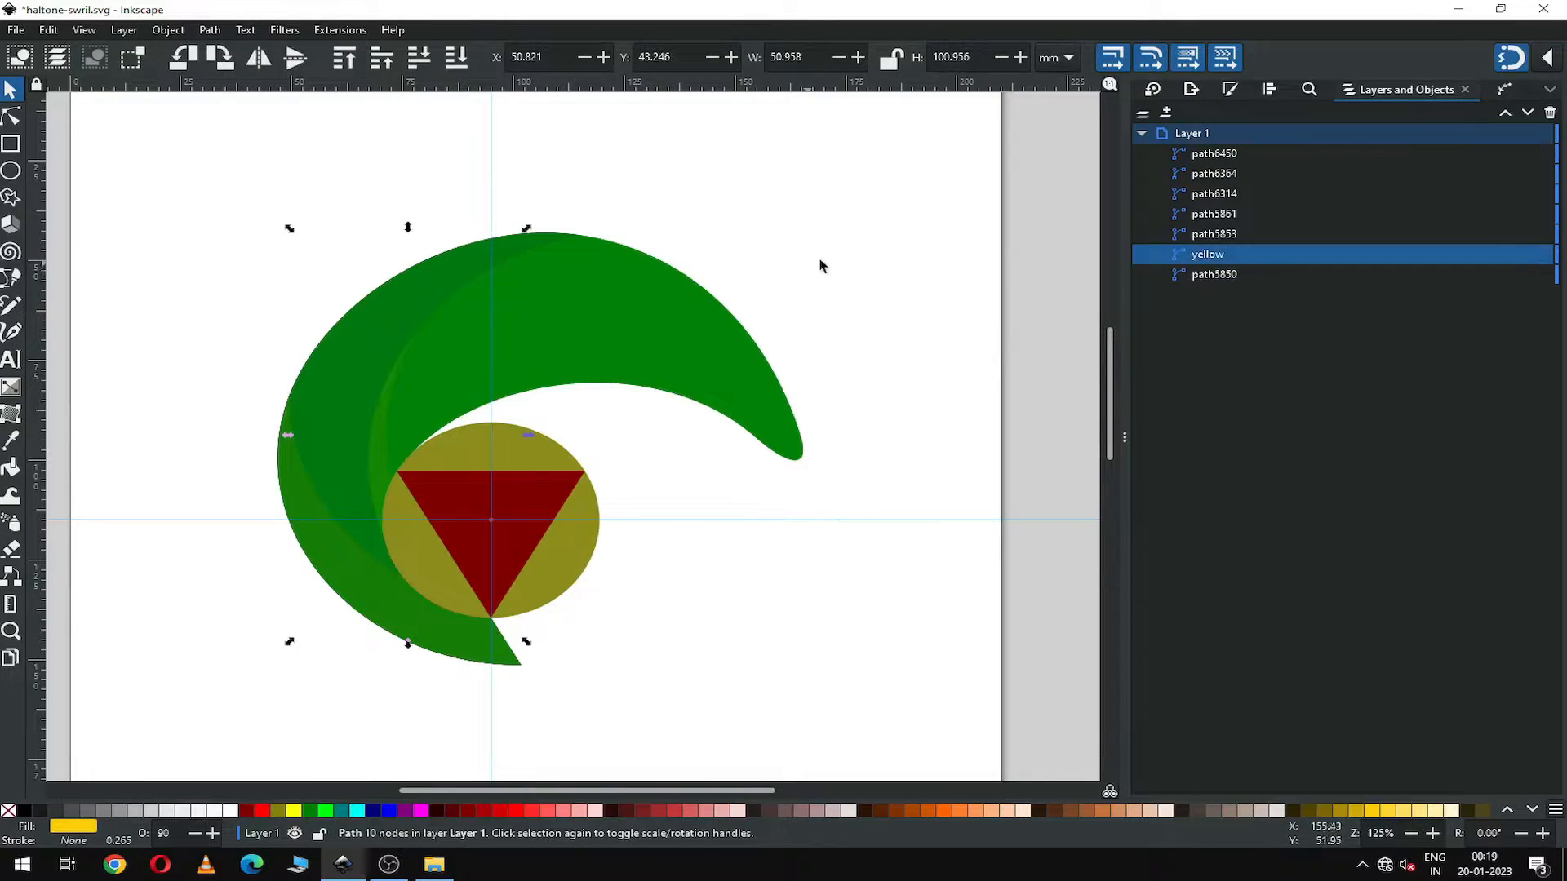
left_click(637, 322, "shift")
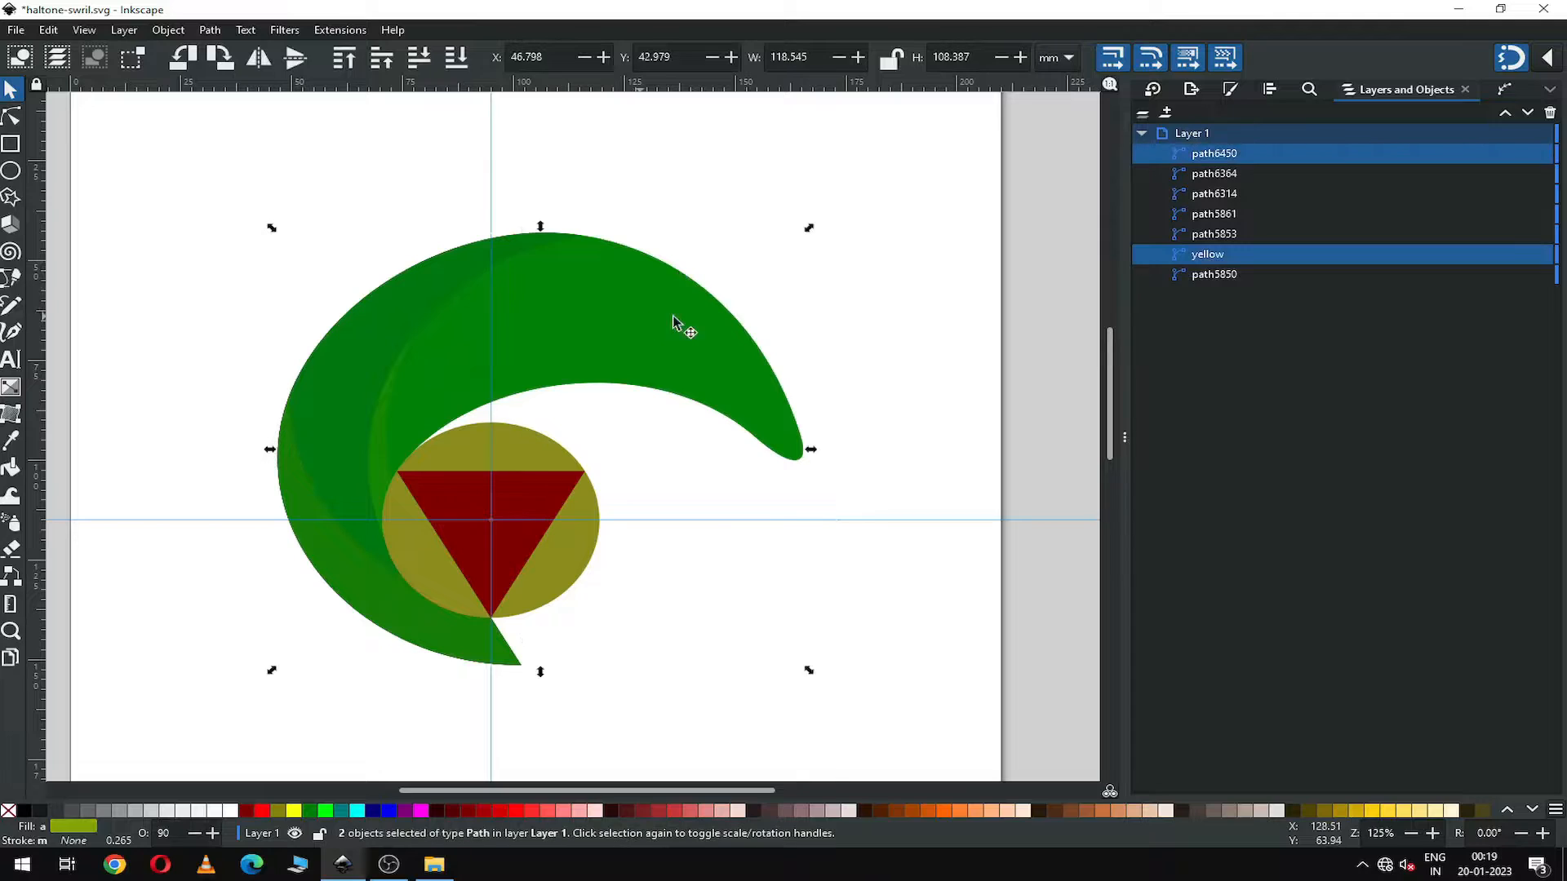
left_click(168, 31)
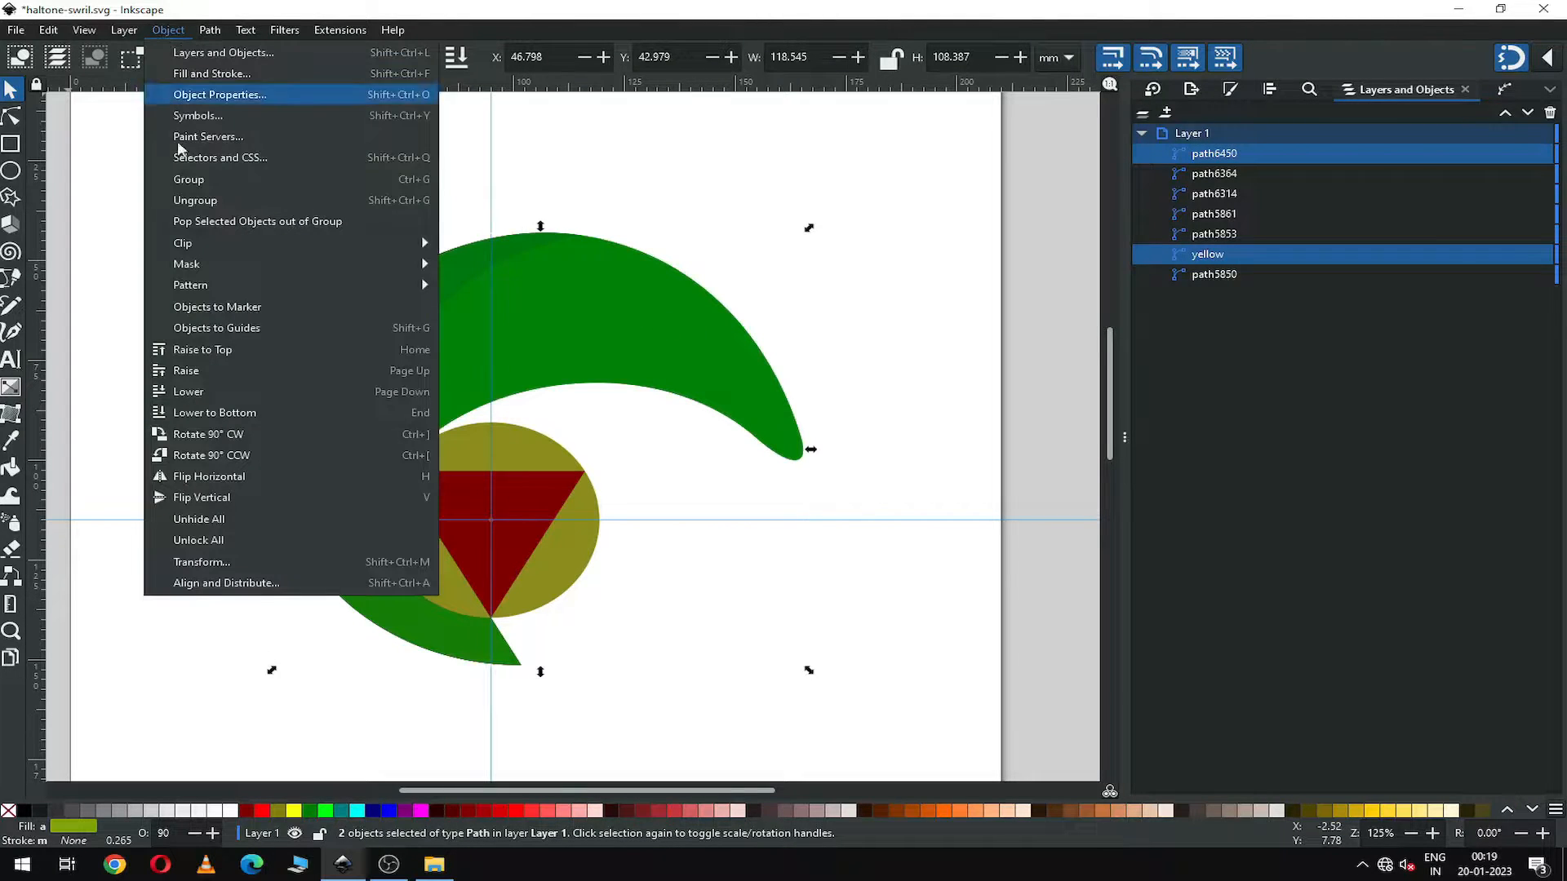
mouse_move(193, 245)
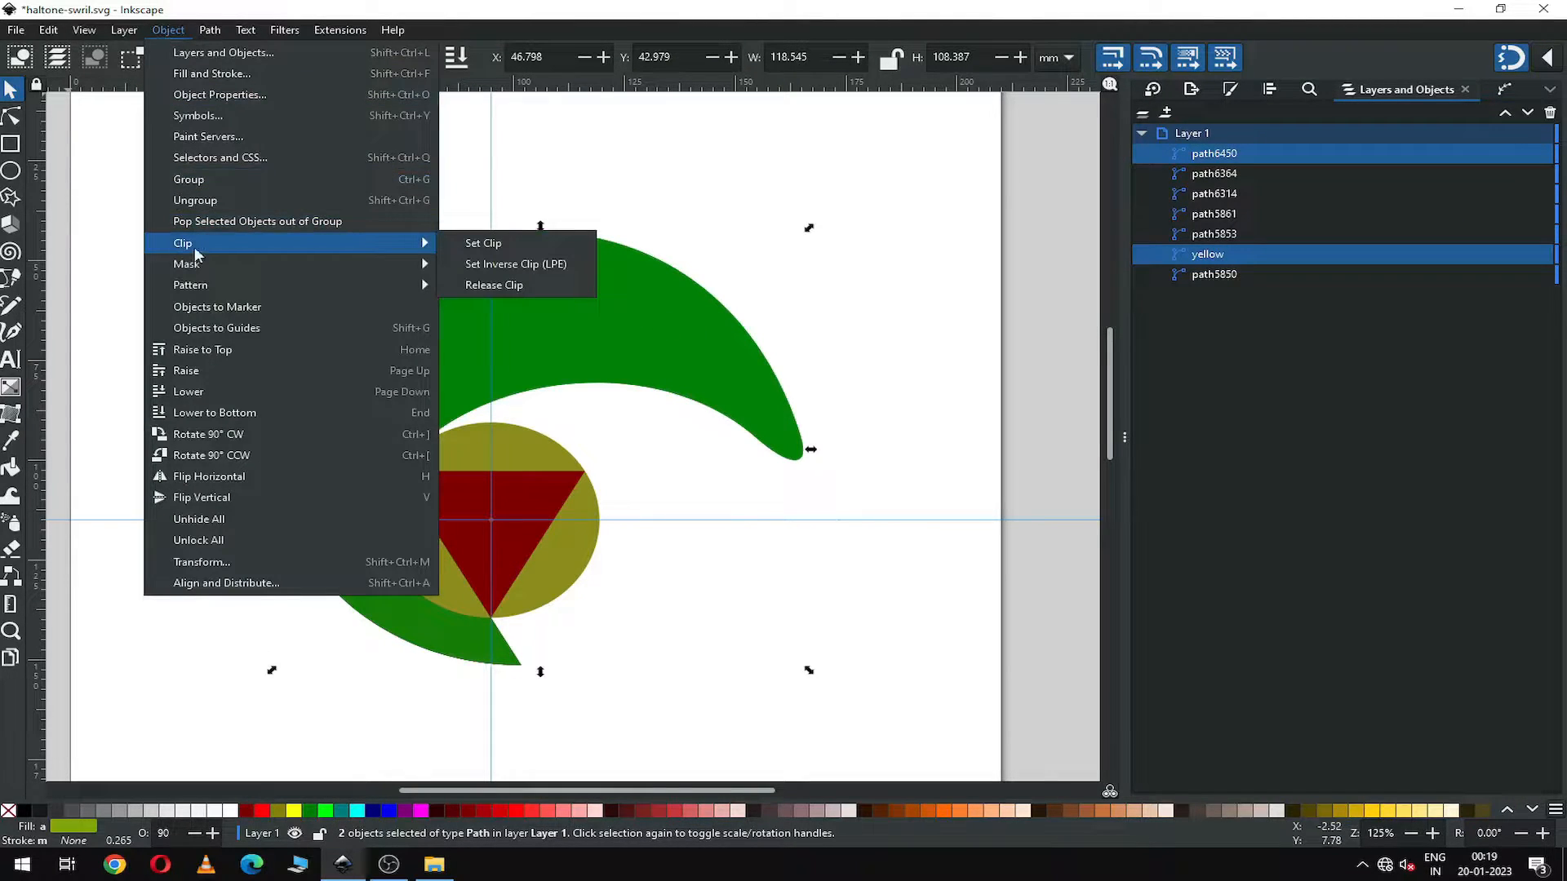
left_click(480, 243)
left_click(684, 228)
key("ctrl+s")
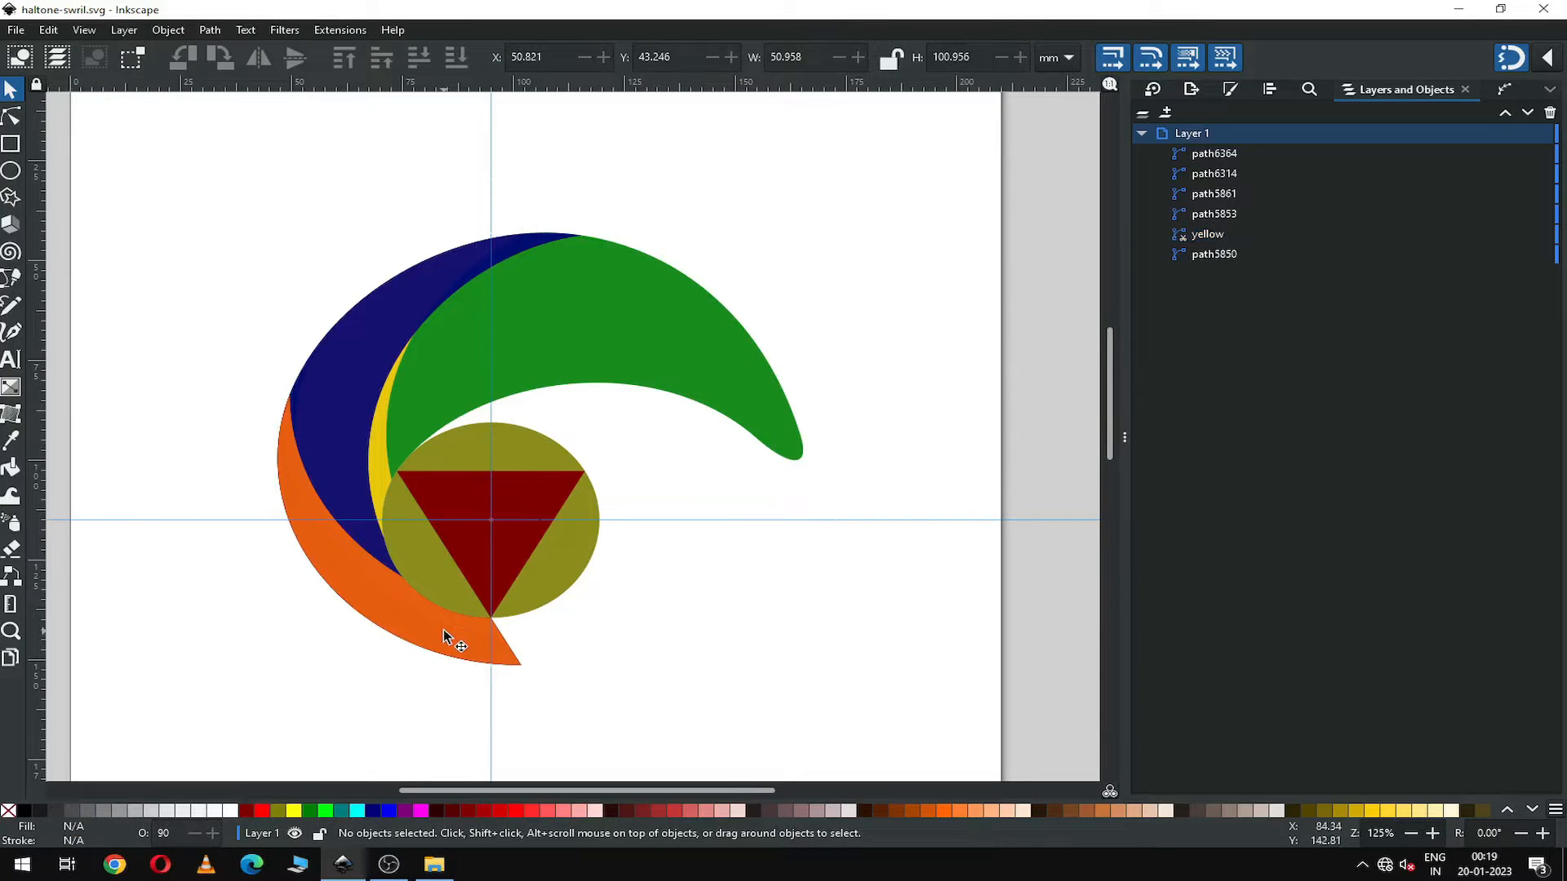
Rename the orange piece's path as "orange" in the object list.
left_click(444, 632)
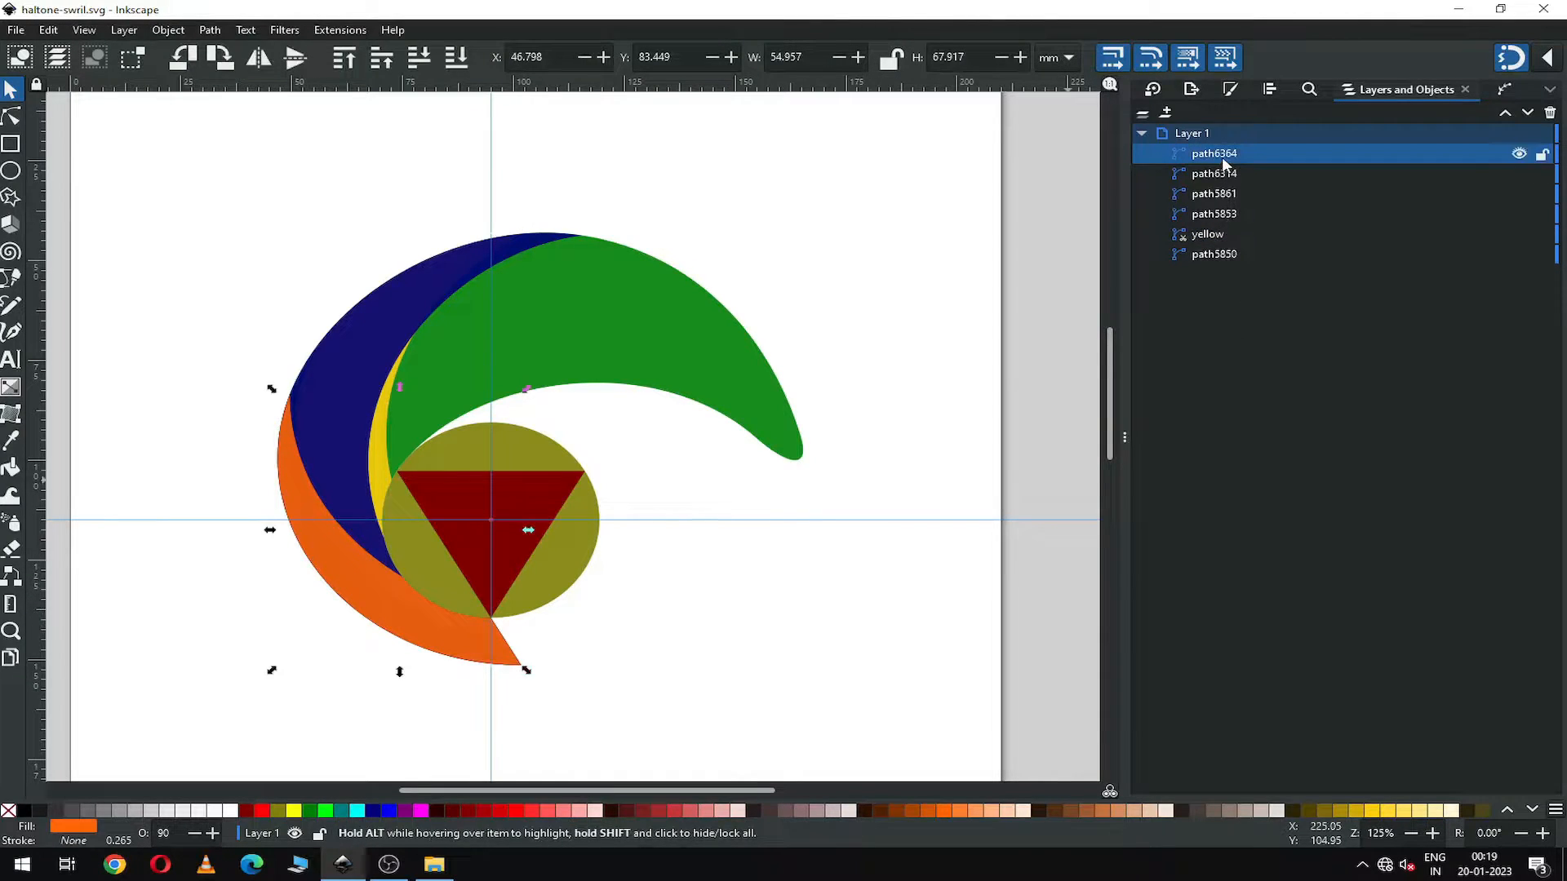
left_click(450, 645)
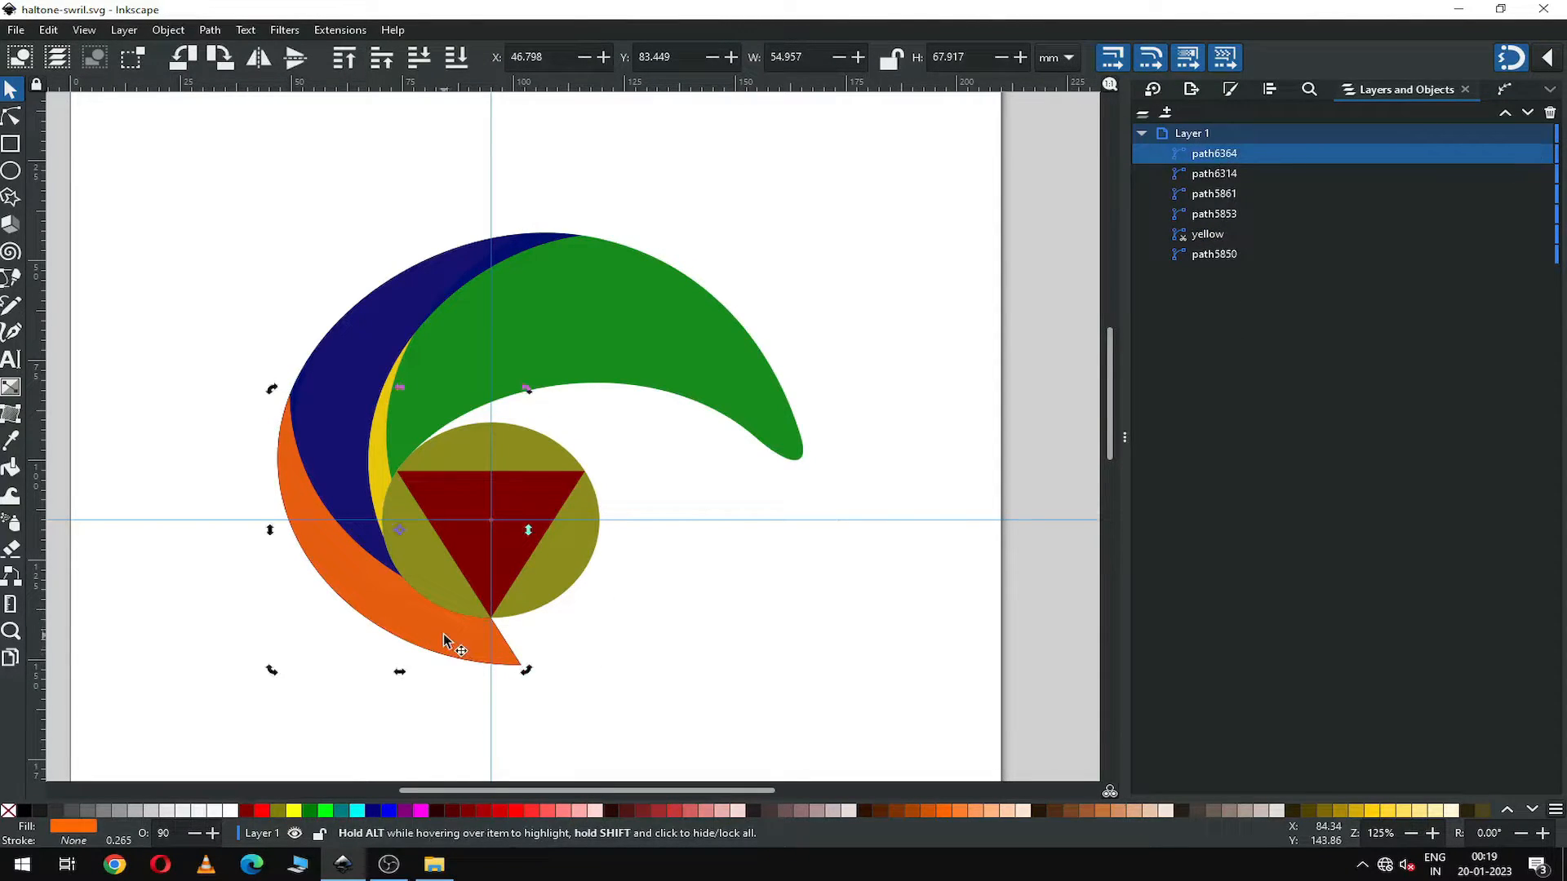
double_click(1228, 155)
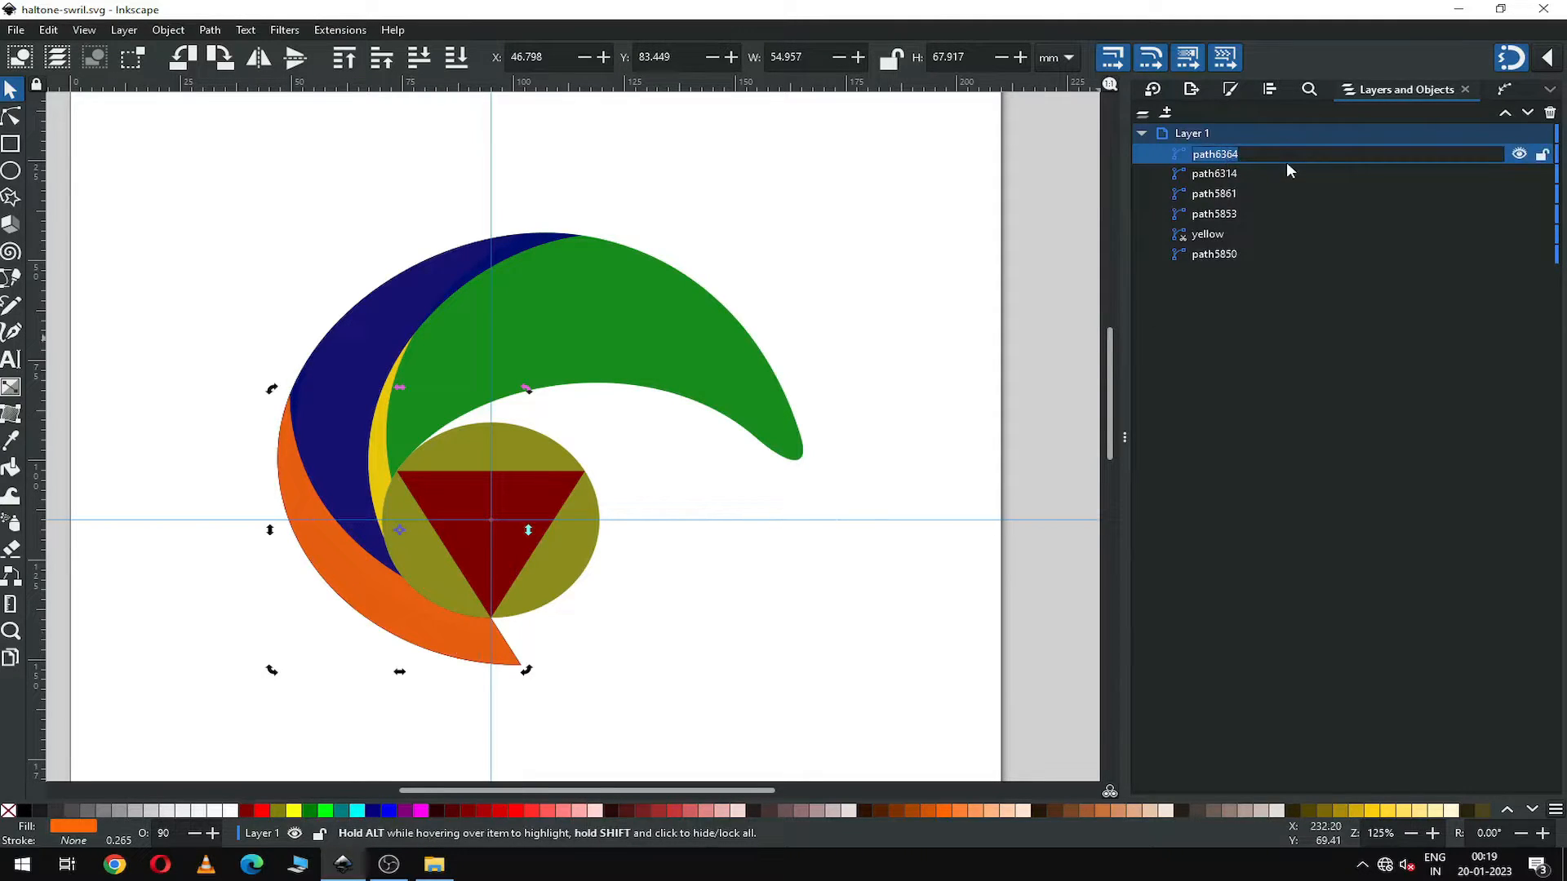
type("or")
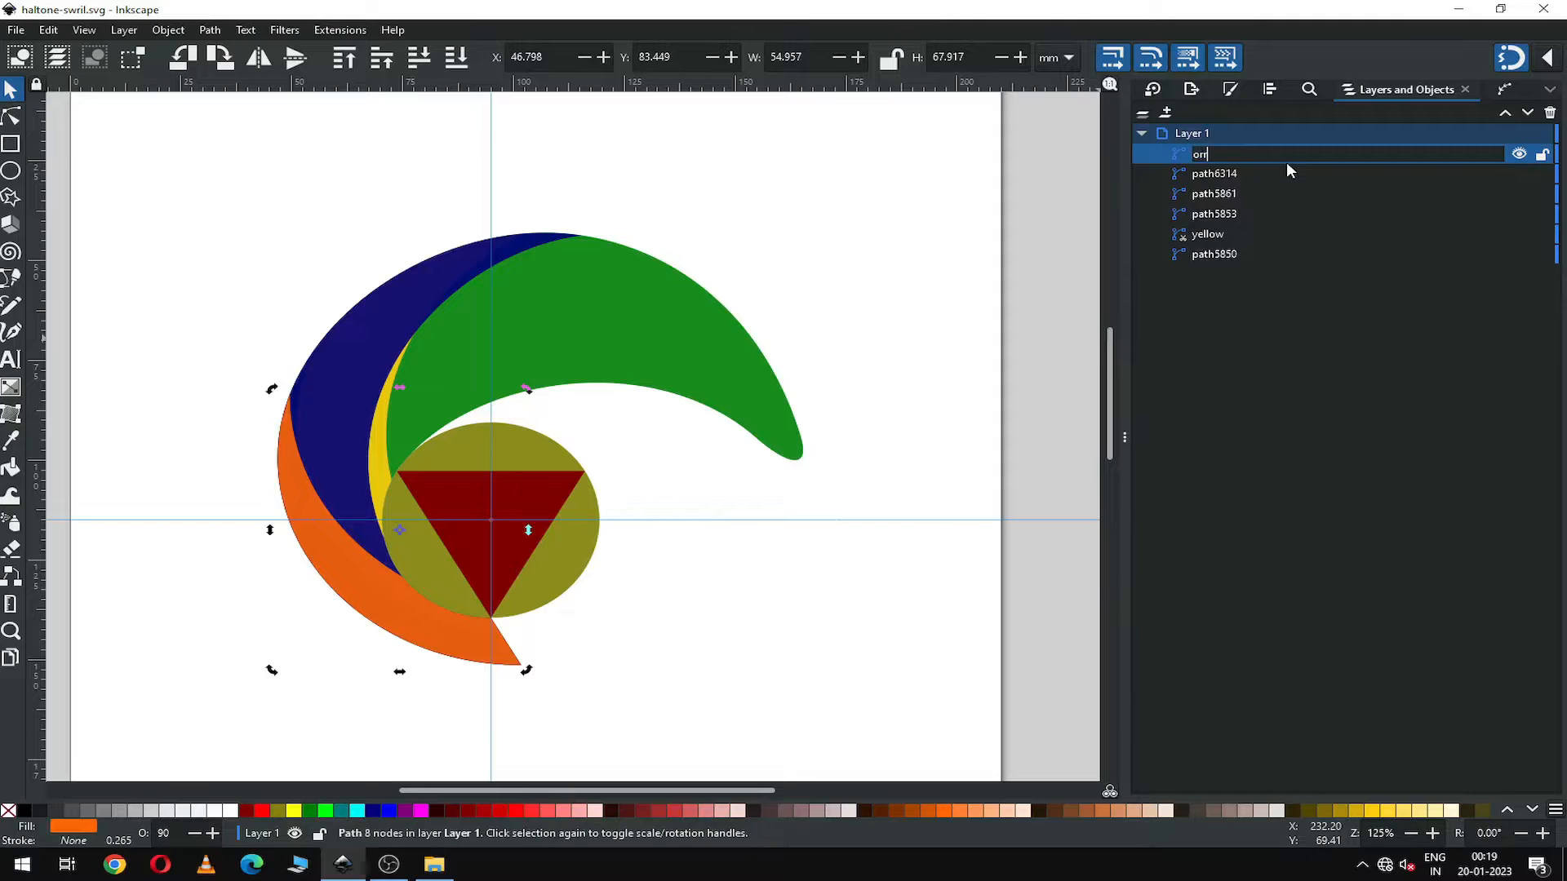
type("ange")
key("Return")
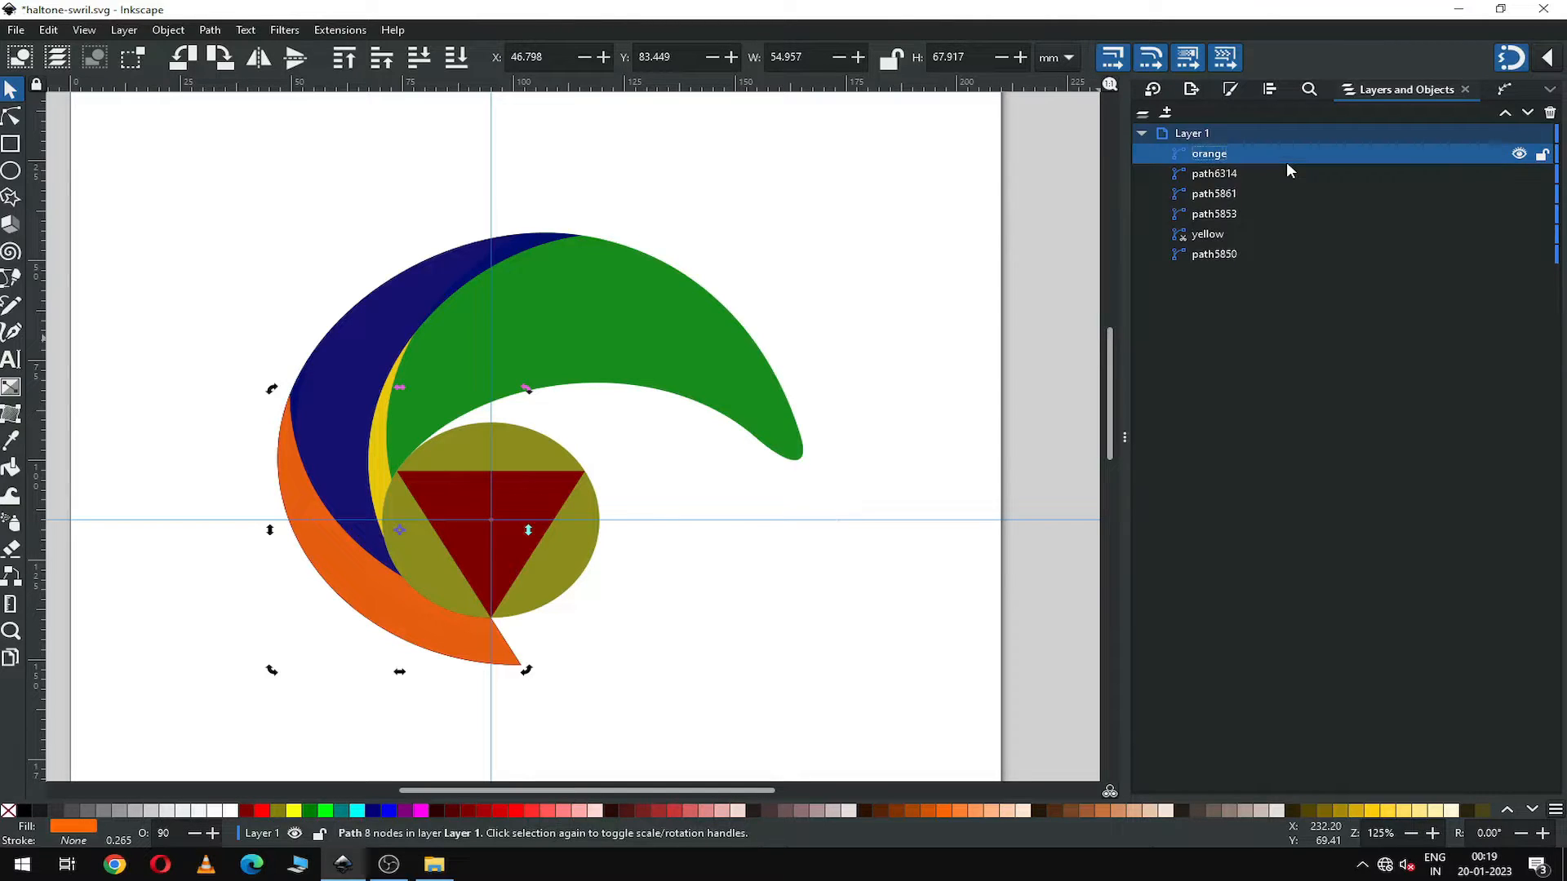
left_click(803, 253)
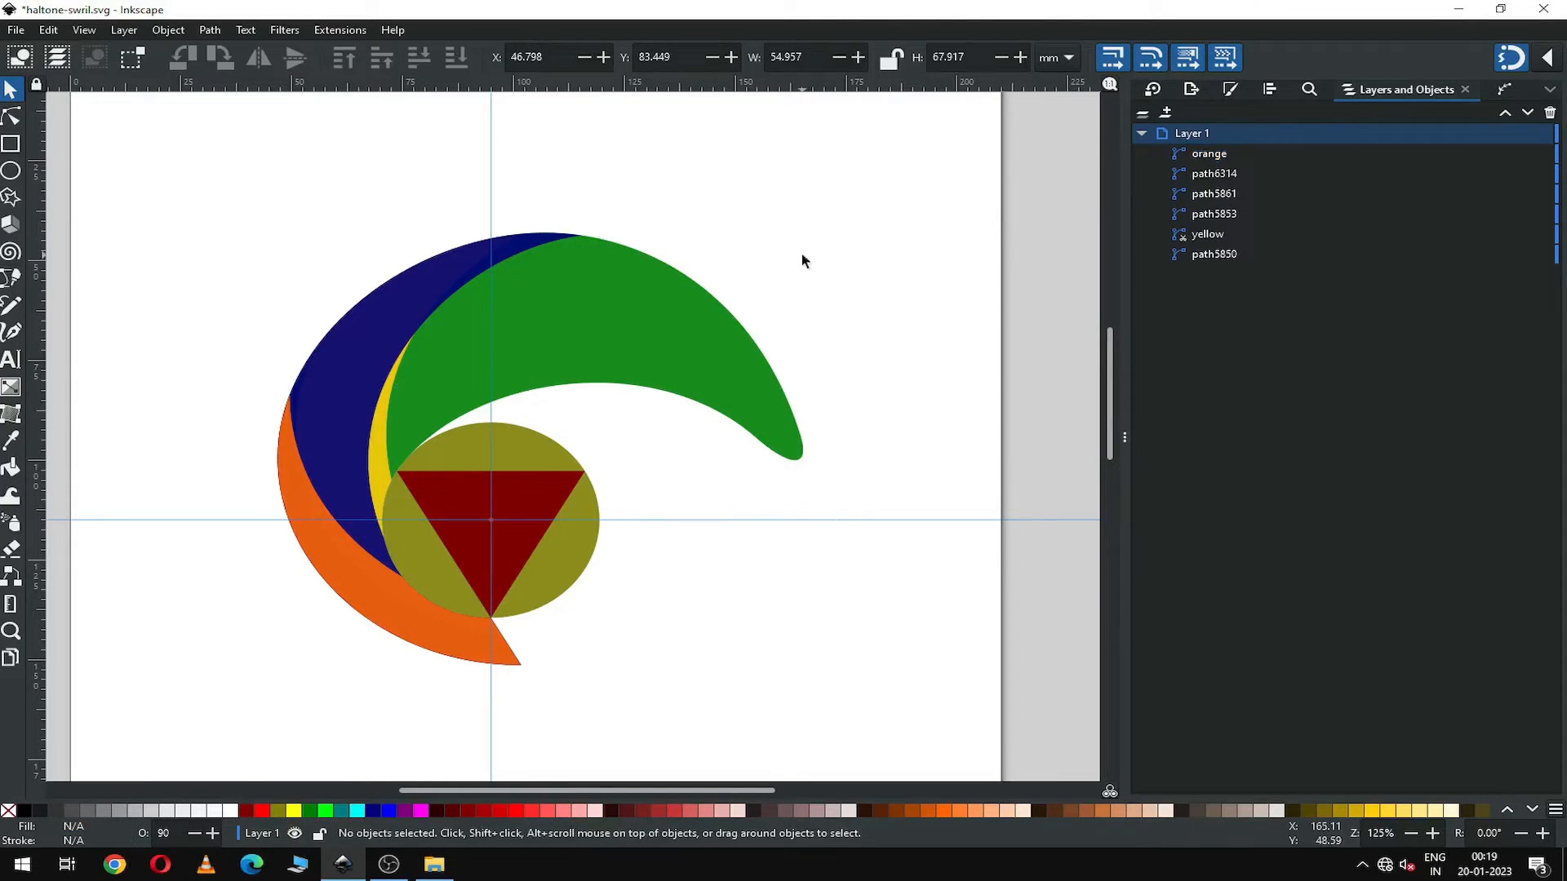
Duplicate the green crescent and clip the "orange" path with the copy using Set Clip.
right_click(639, 332)
left_click(682, 402)
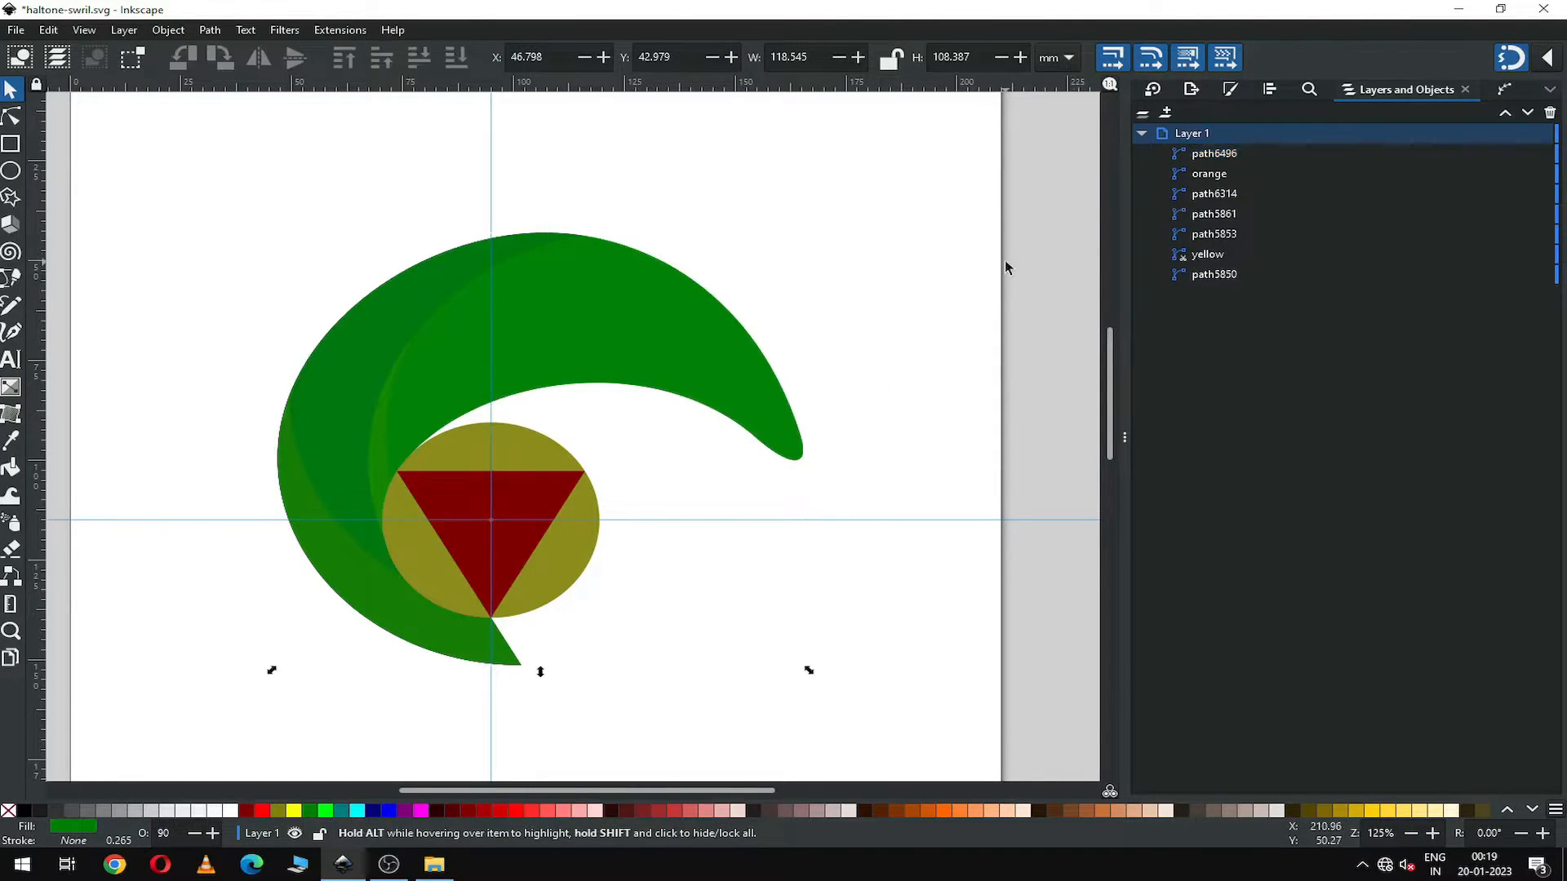
left_click(1211, 173)
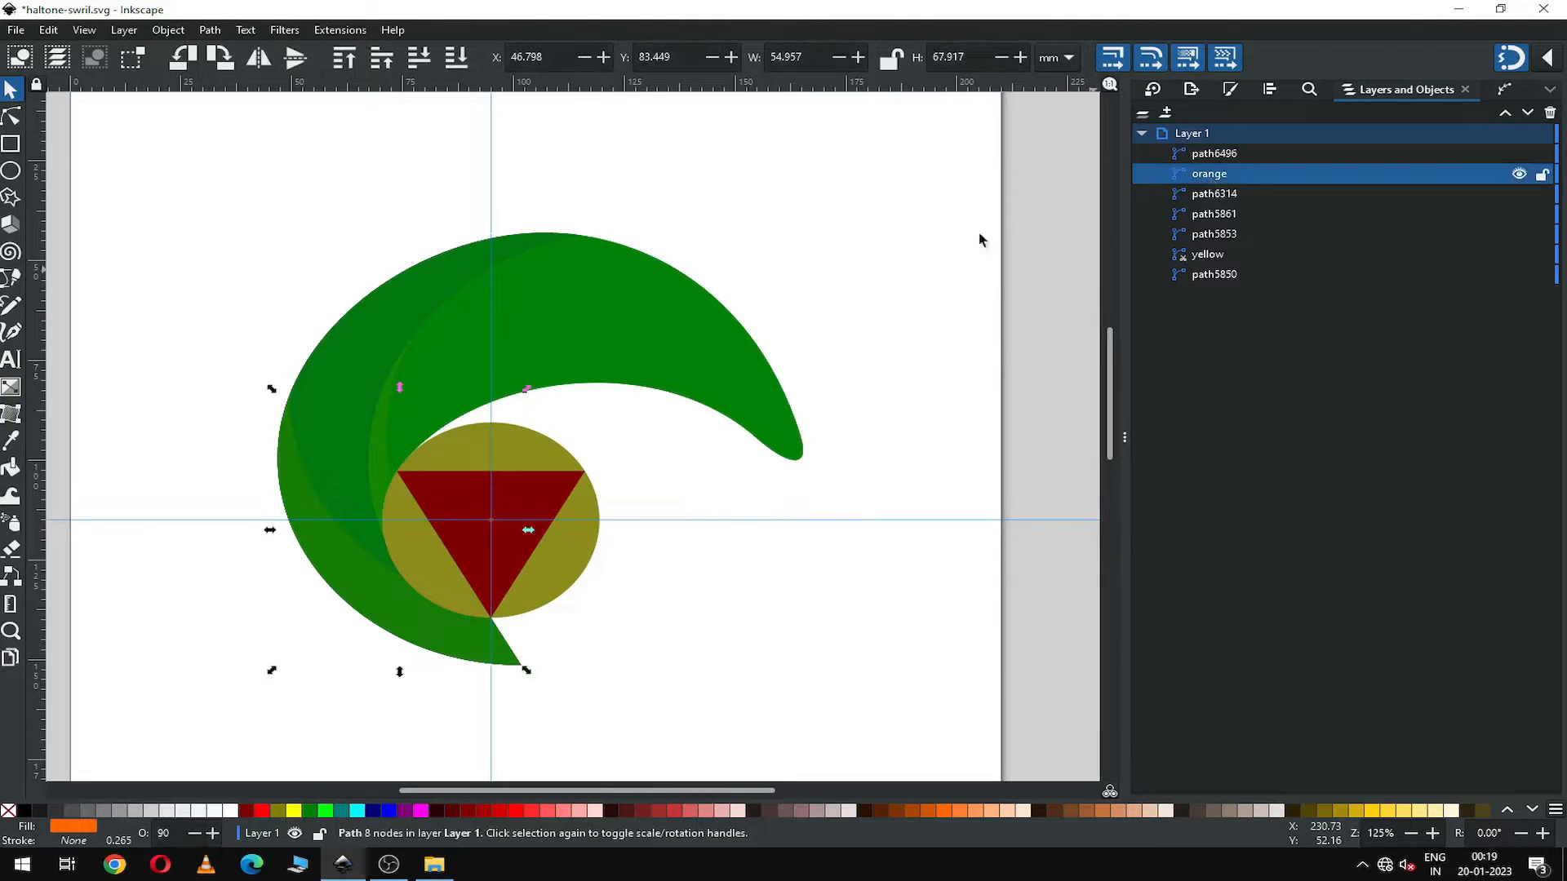
left_click(645, 326)
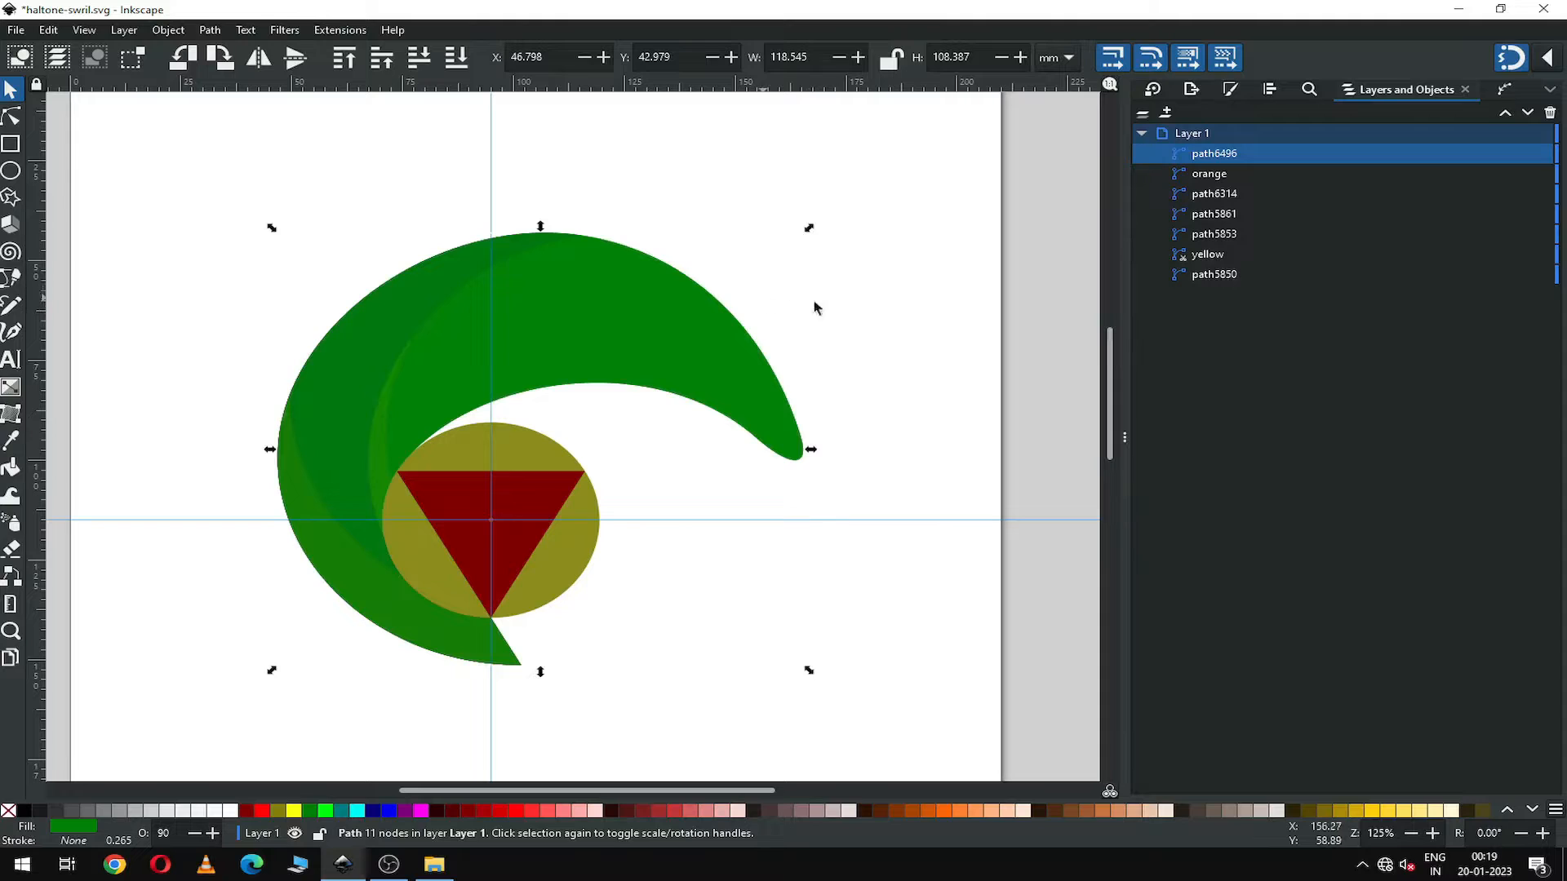
left_click(1208, 175, "shift")
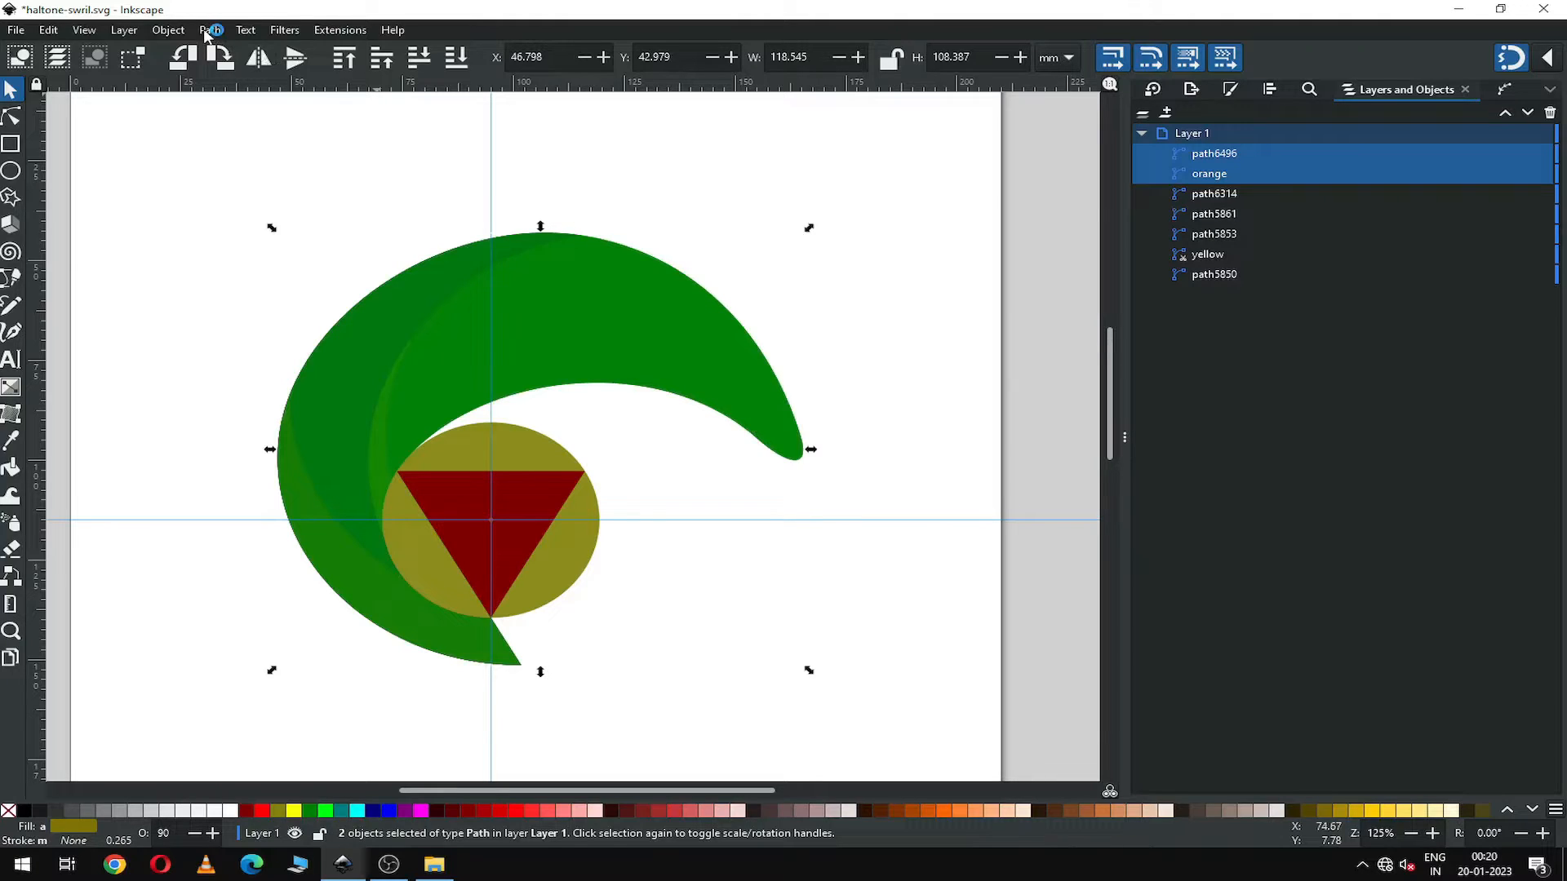
left_click(168, 30)
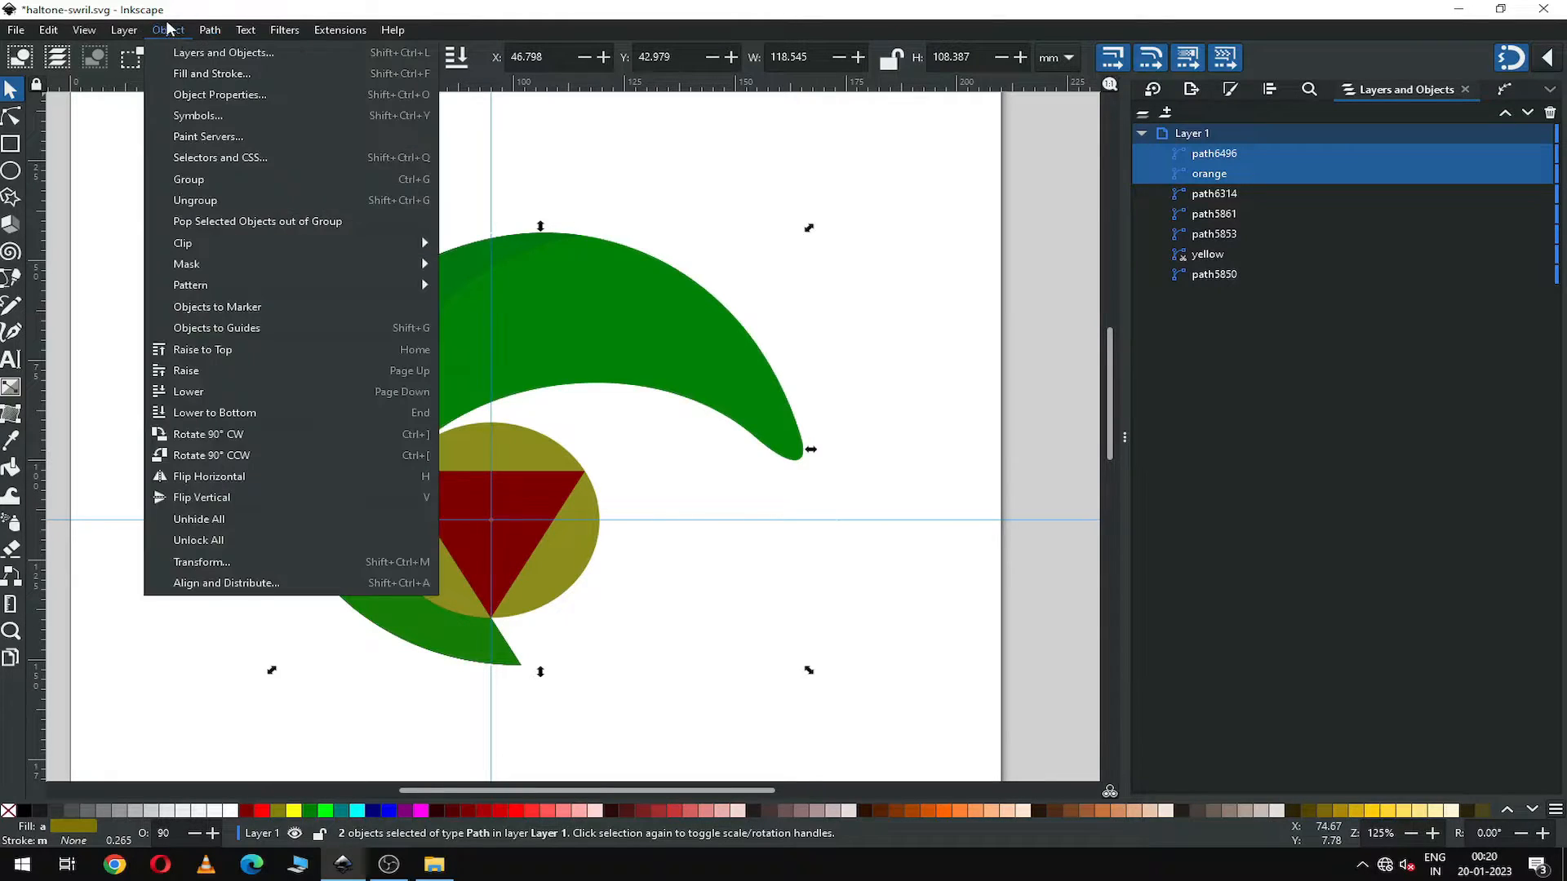
mouse_move(201, 247)
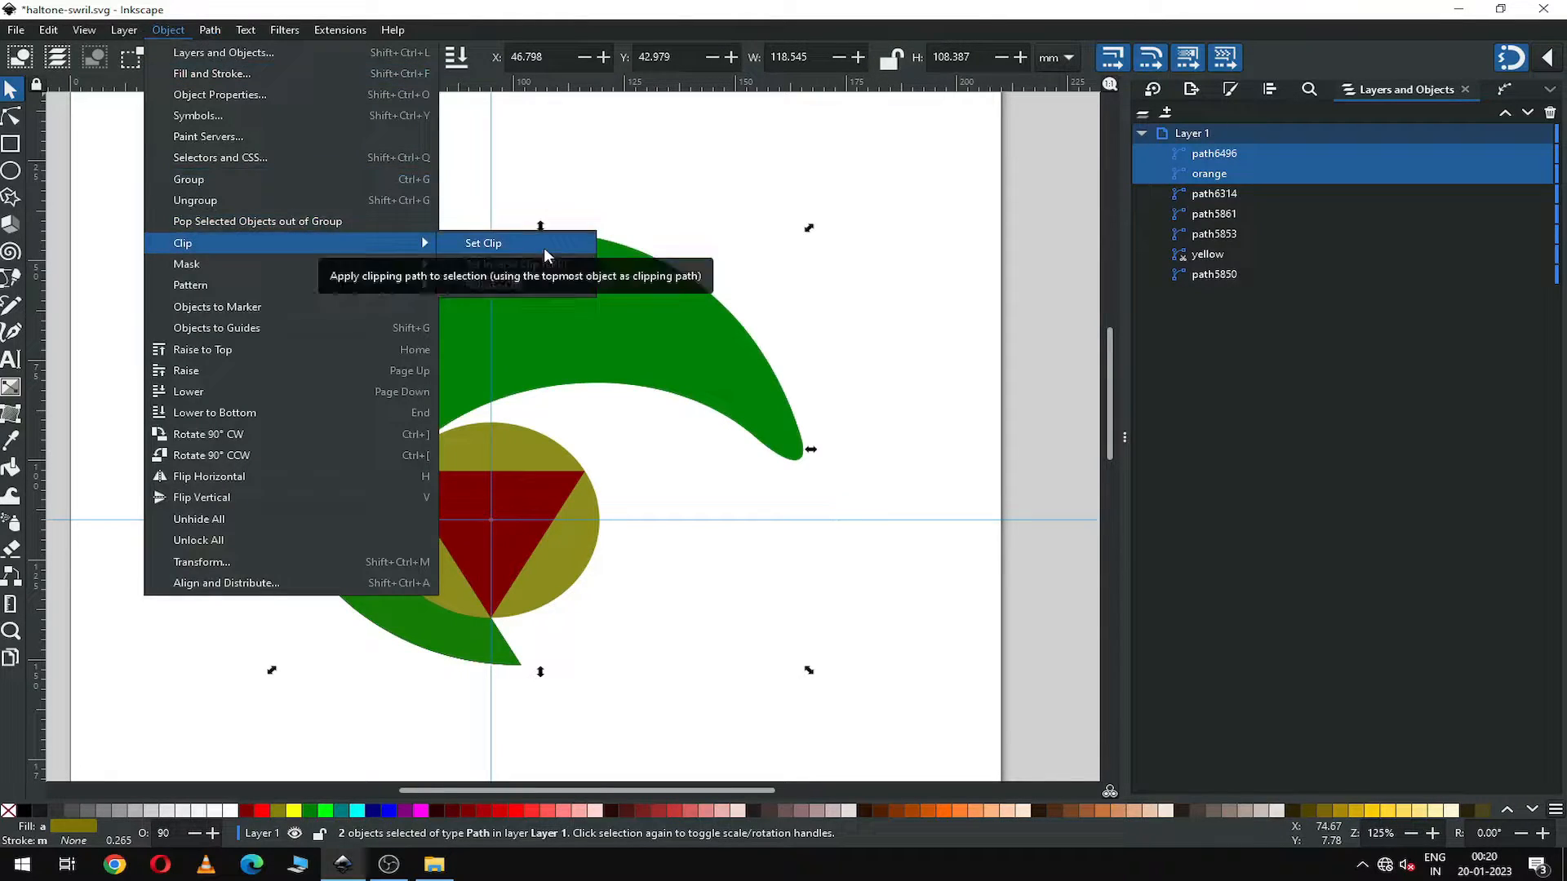
Clip the orange shape with the duplicate path above it, using Set Clip, and clear the selection.
left_click(544, 245)
key("Escape")
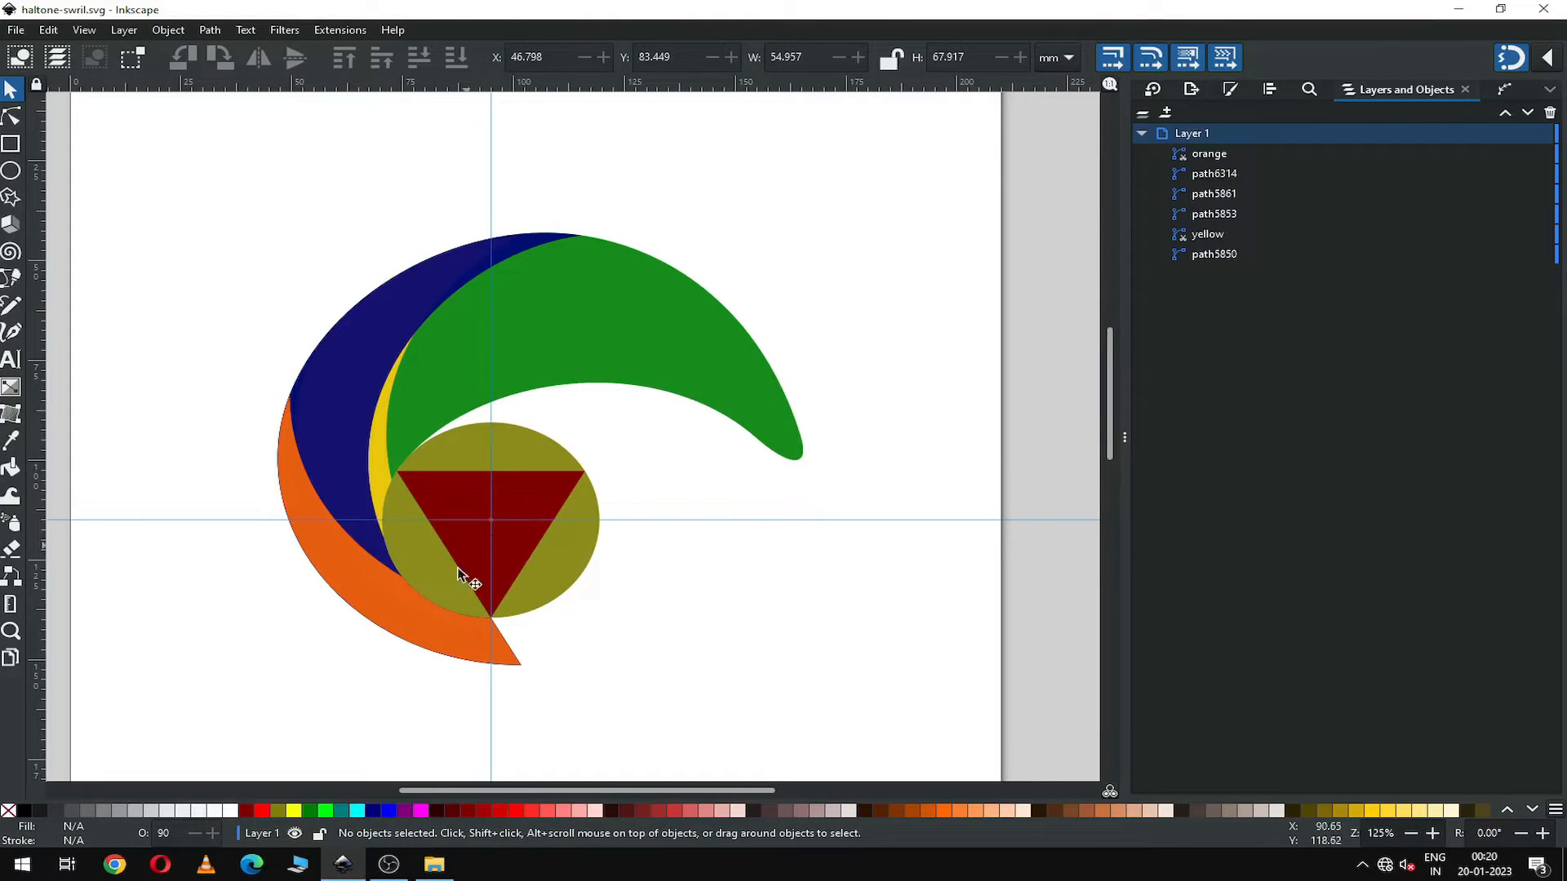
Group the orange, blue, yellow and green shapes into one swirl blade, keeping it at its original position.
left_click(434, 625)
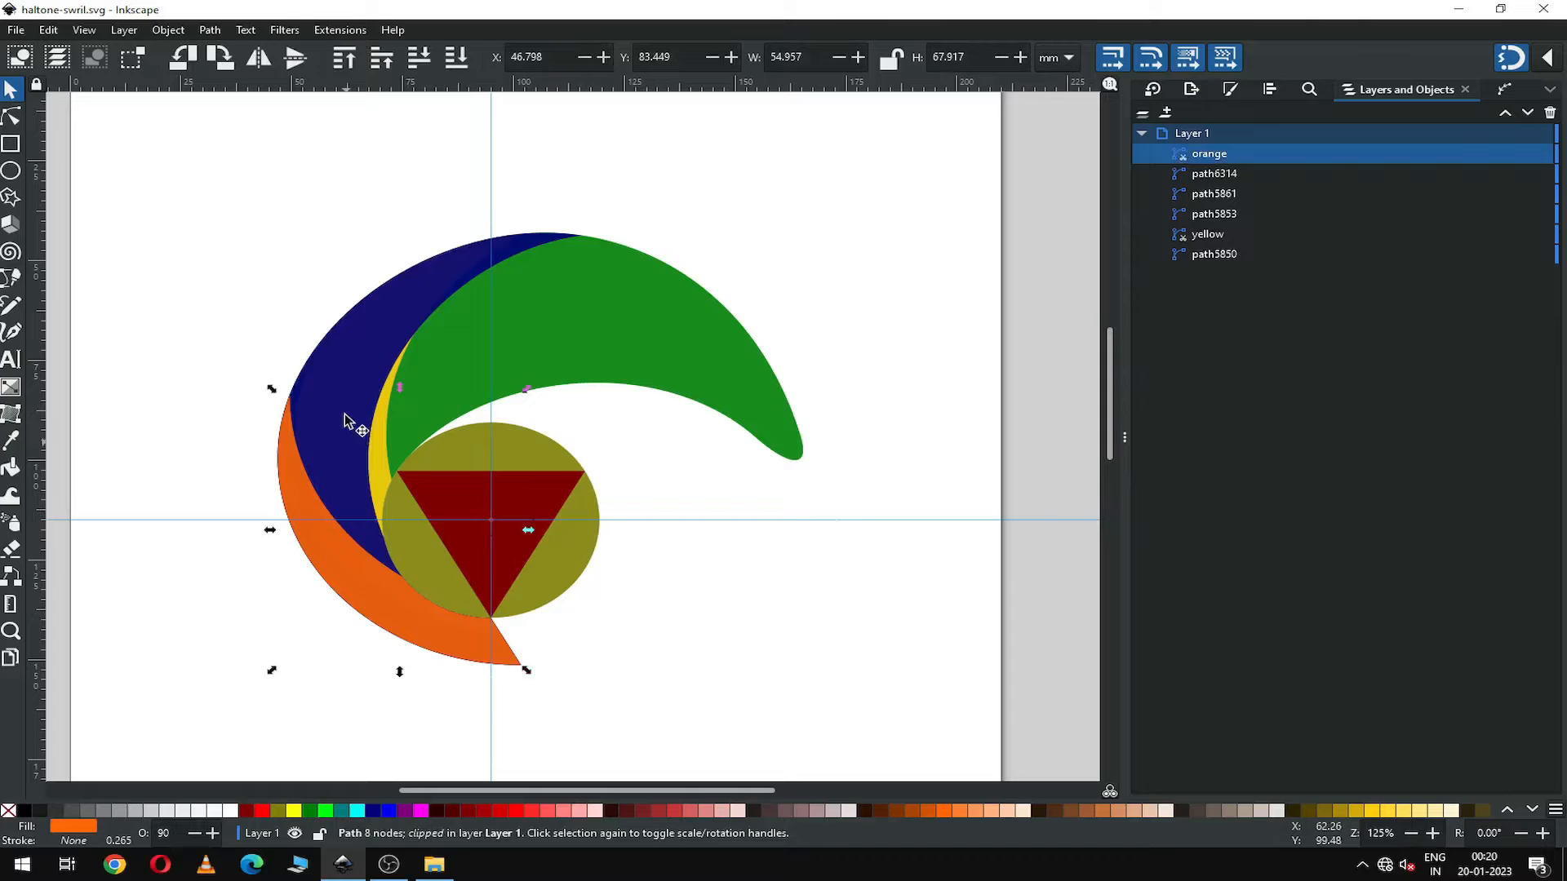
left_click(346, 346, "shift")
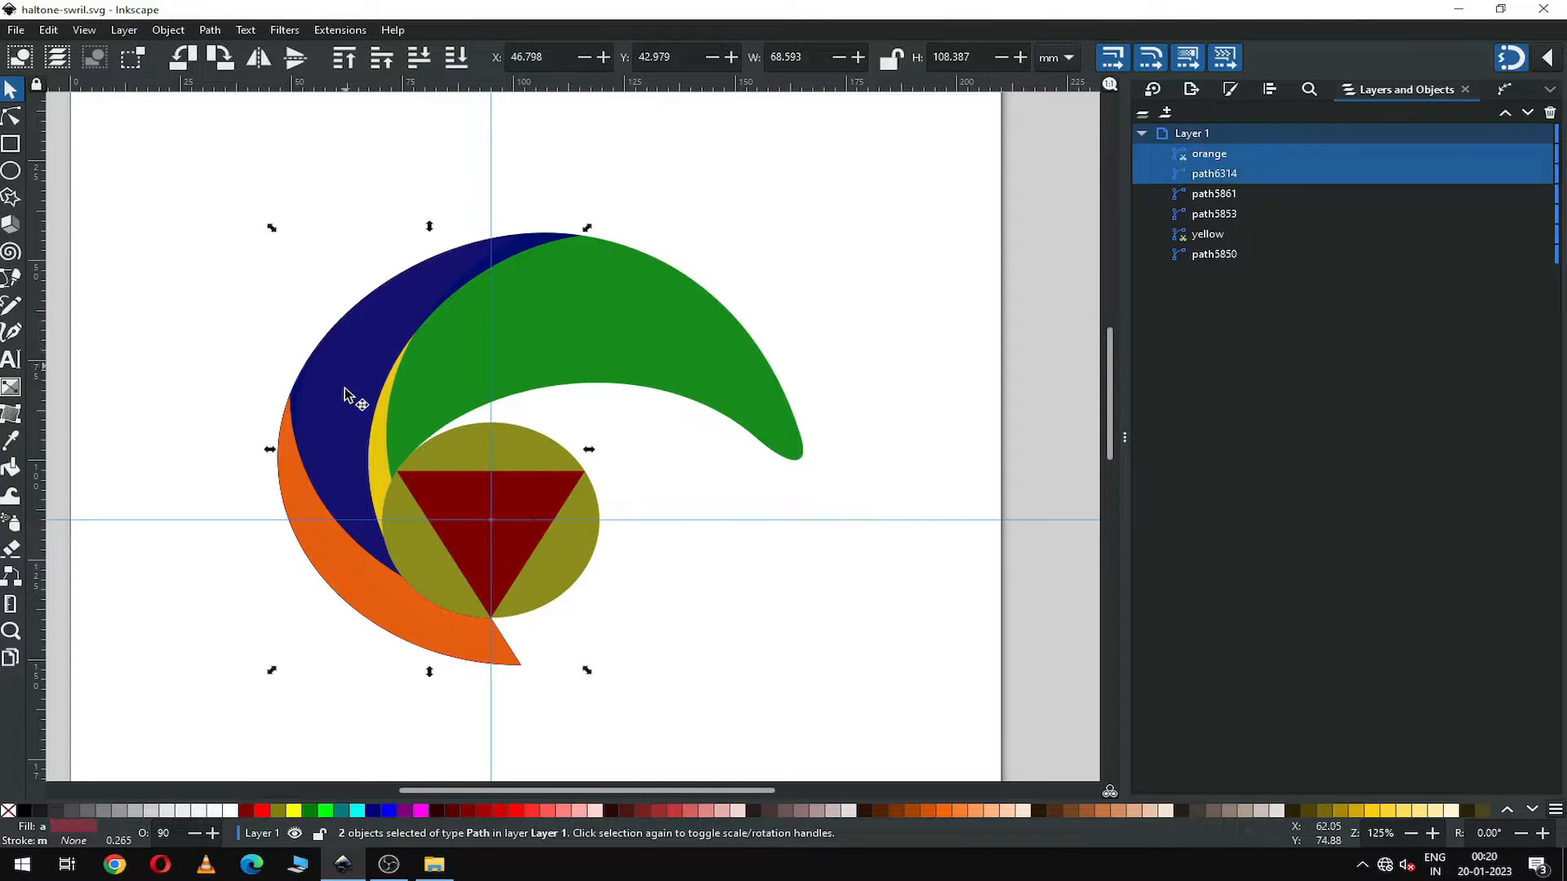
left_click(379, 462, "shift")
left_click(603, 327, "shift")
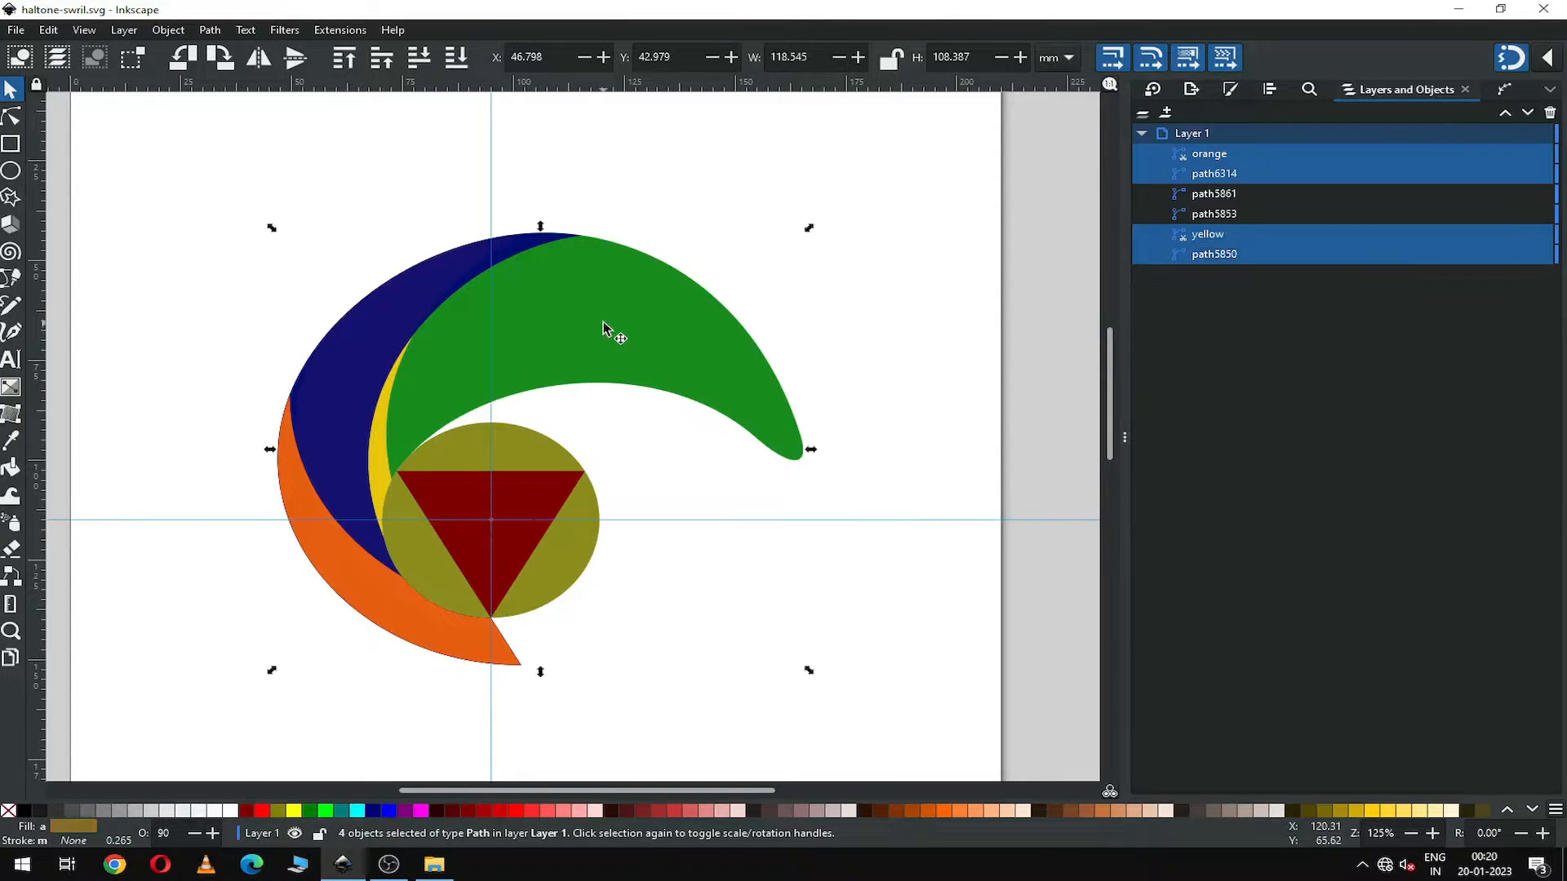
right_click(598, 313)
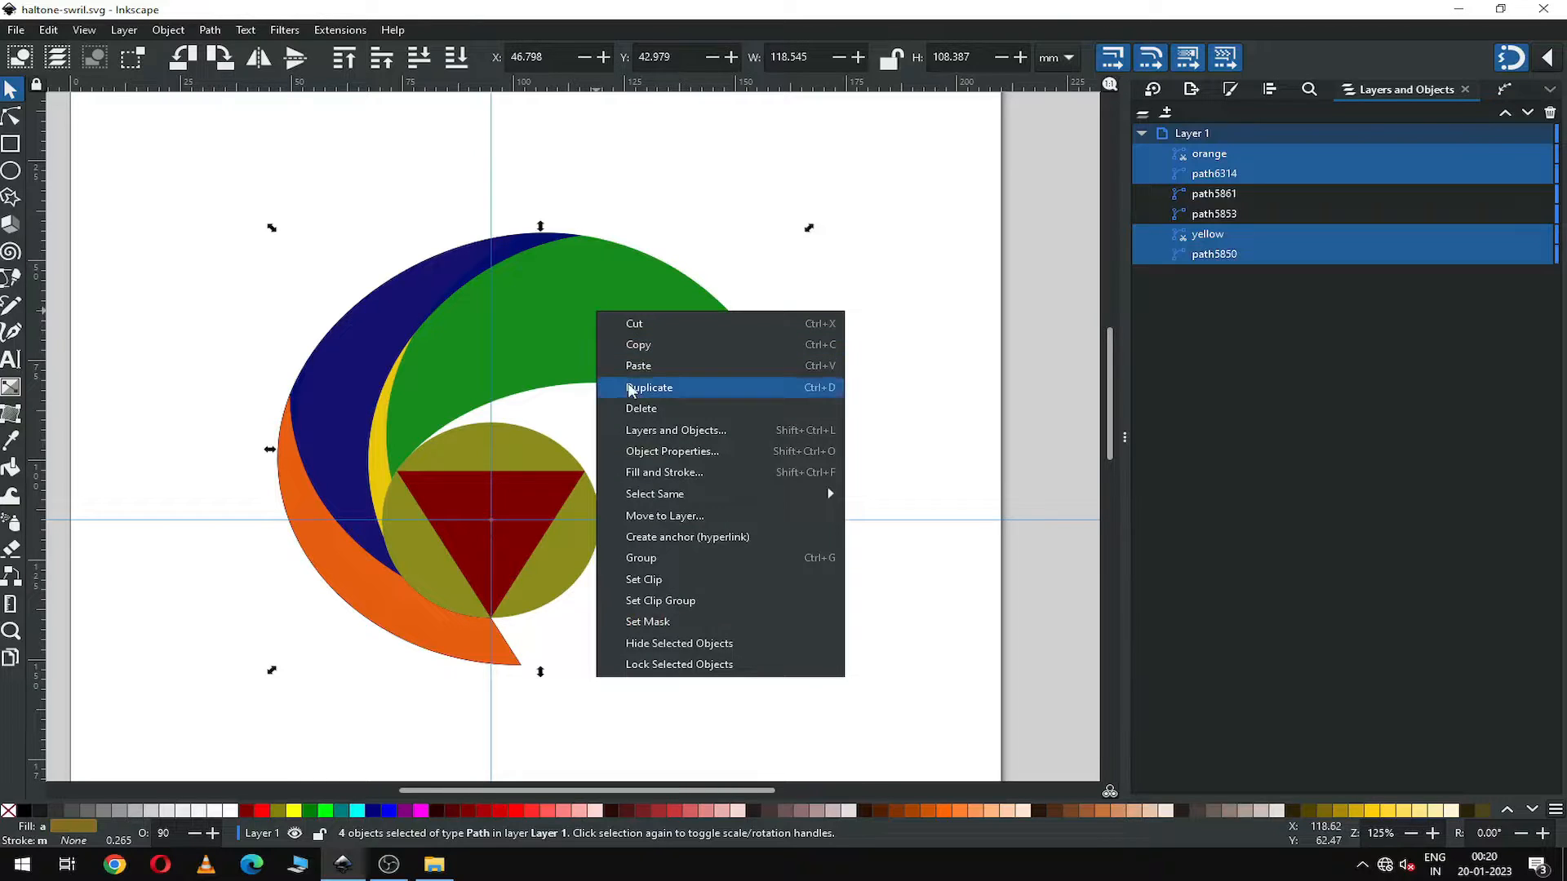
left_click(681, 560)
left_click_drag(617, 344, 450, 275)
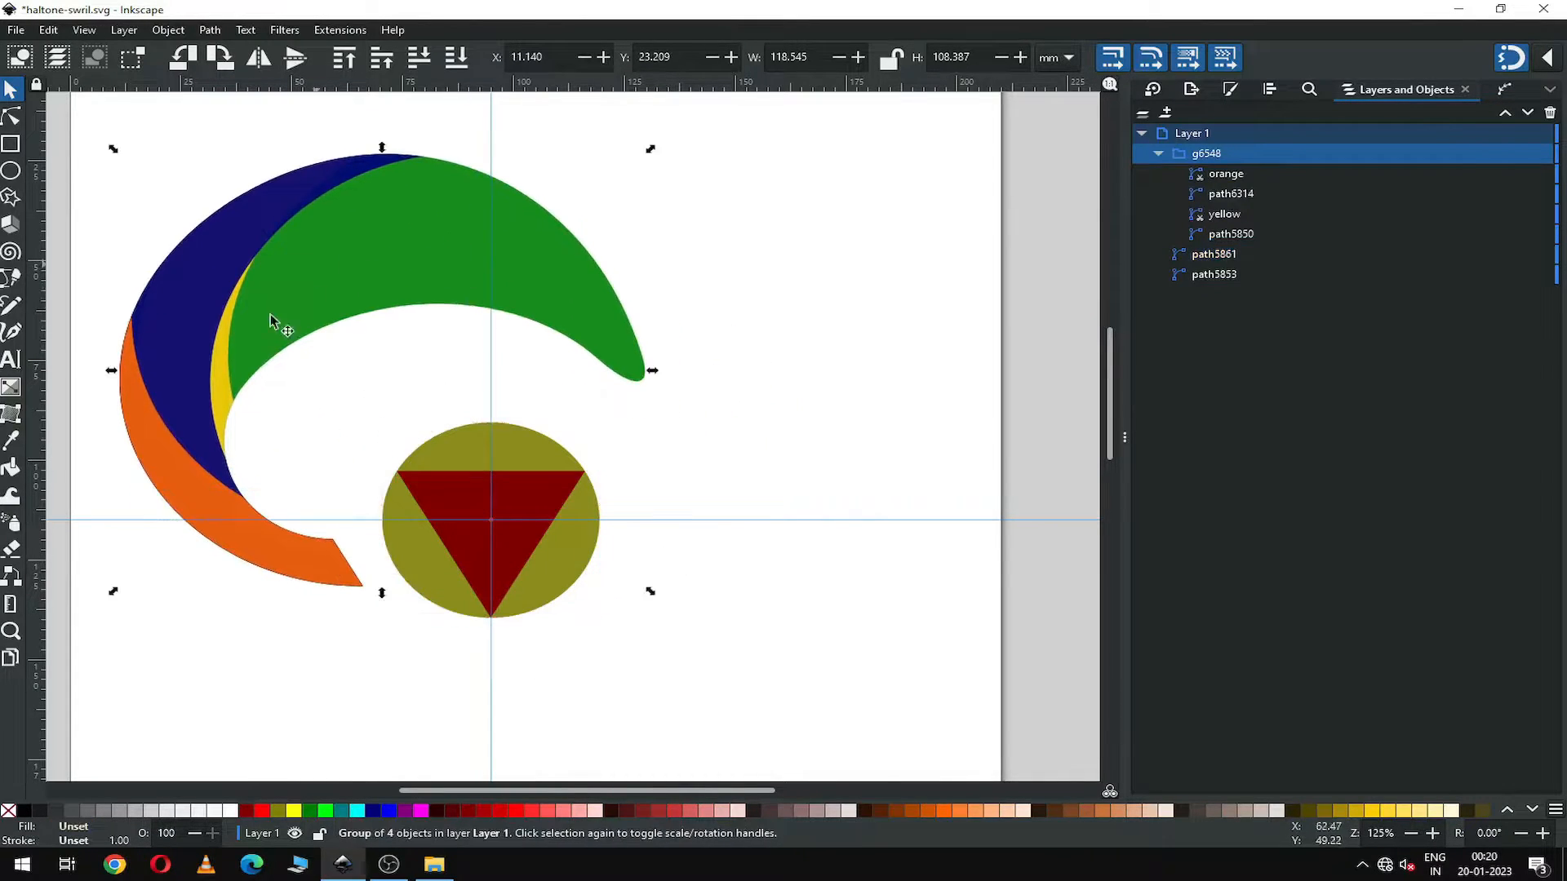
key("ctrl+z")
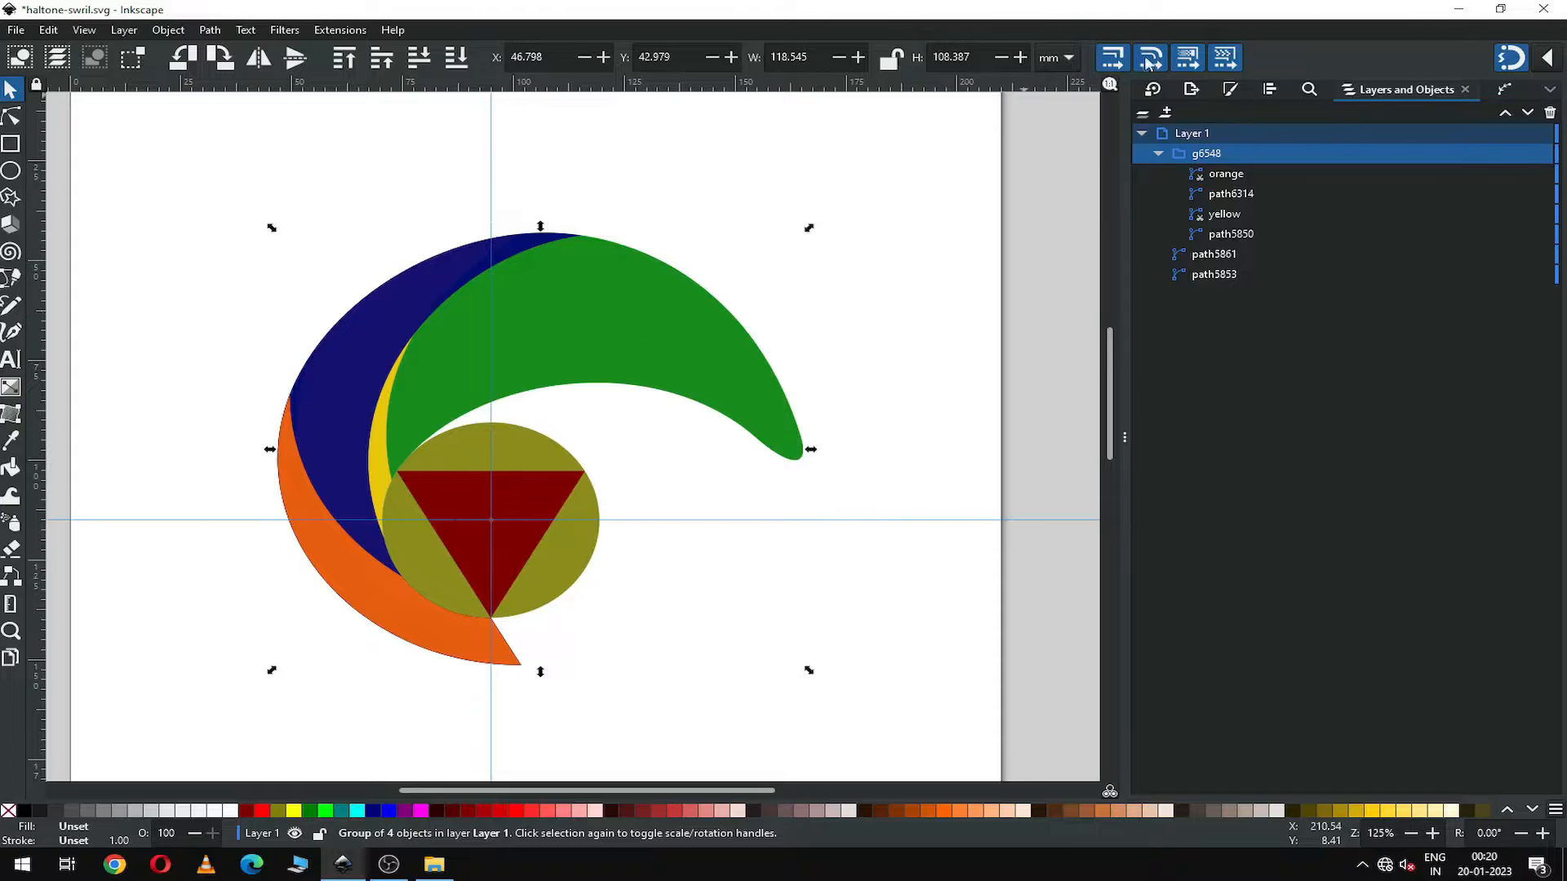
Duplicate the grouped blade and rotate the copy 120° clockwise.
left_click(1154, 89)
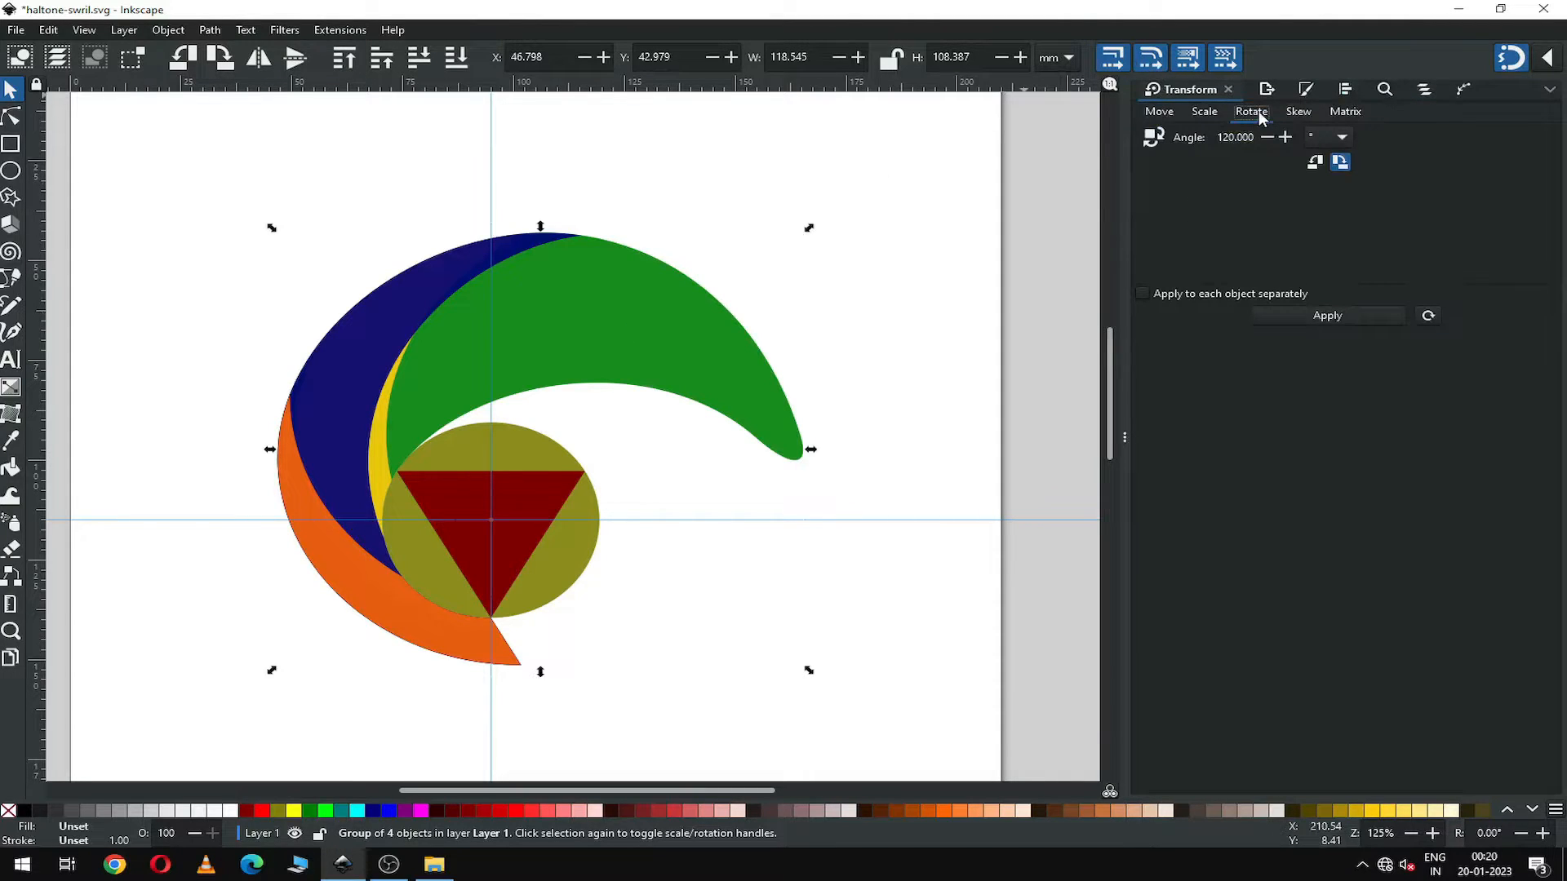
right_click(601, 301)
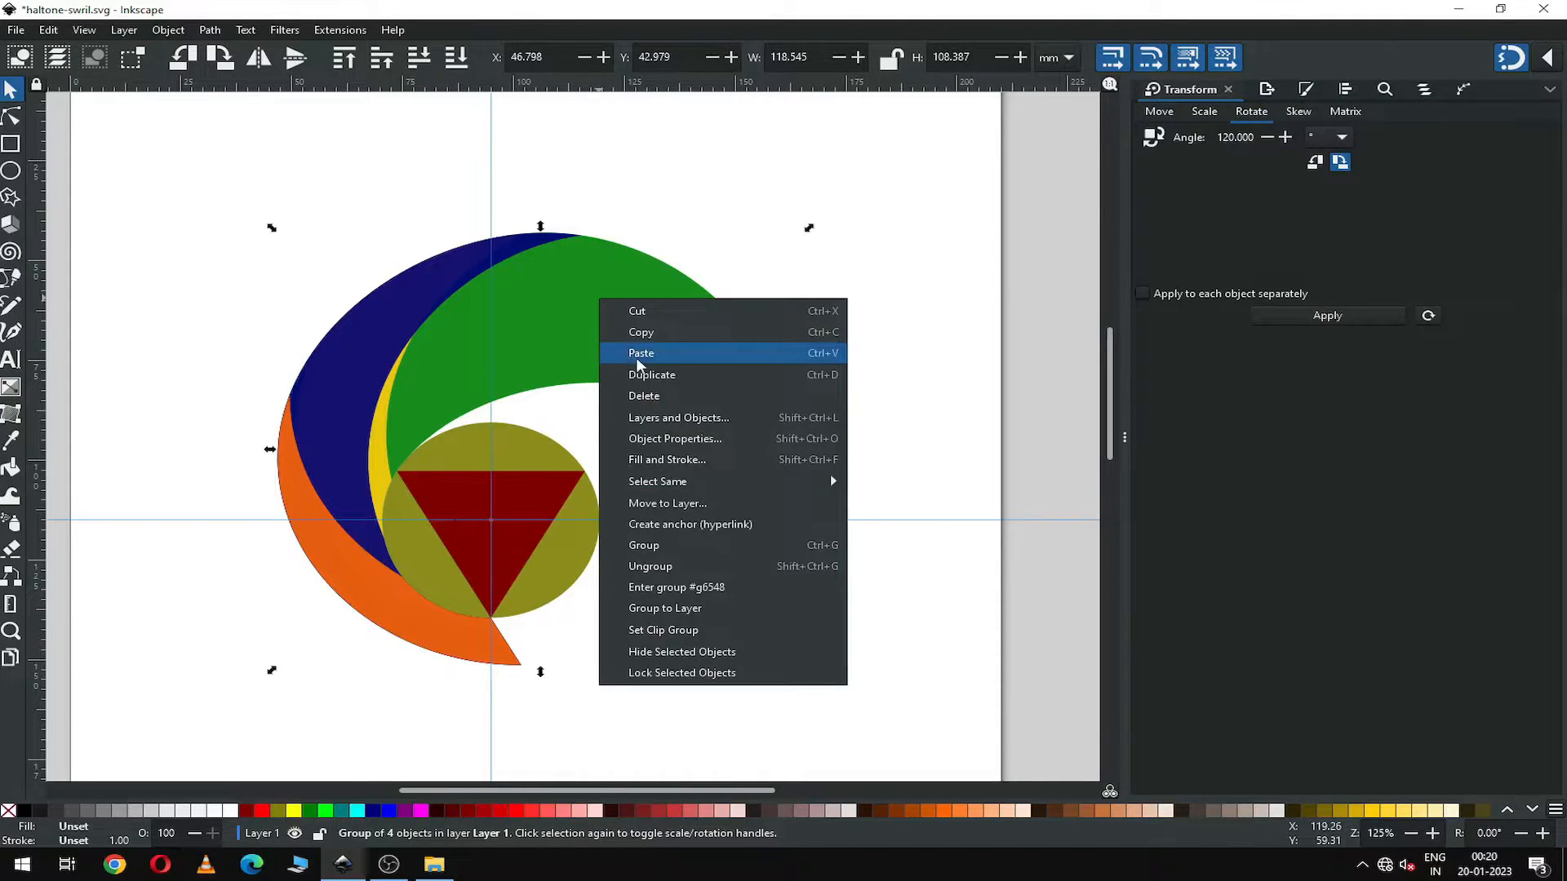
left_click(653, 376)
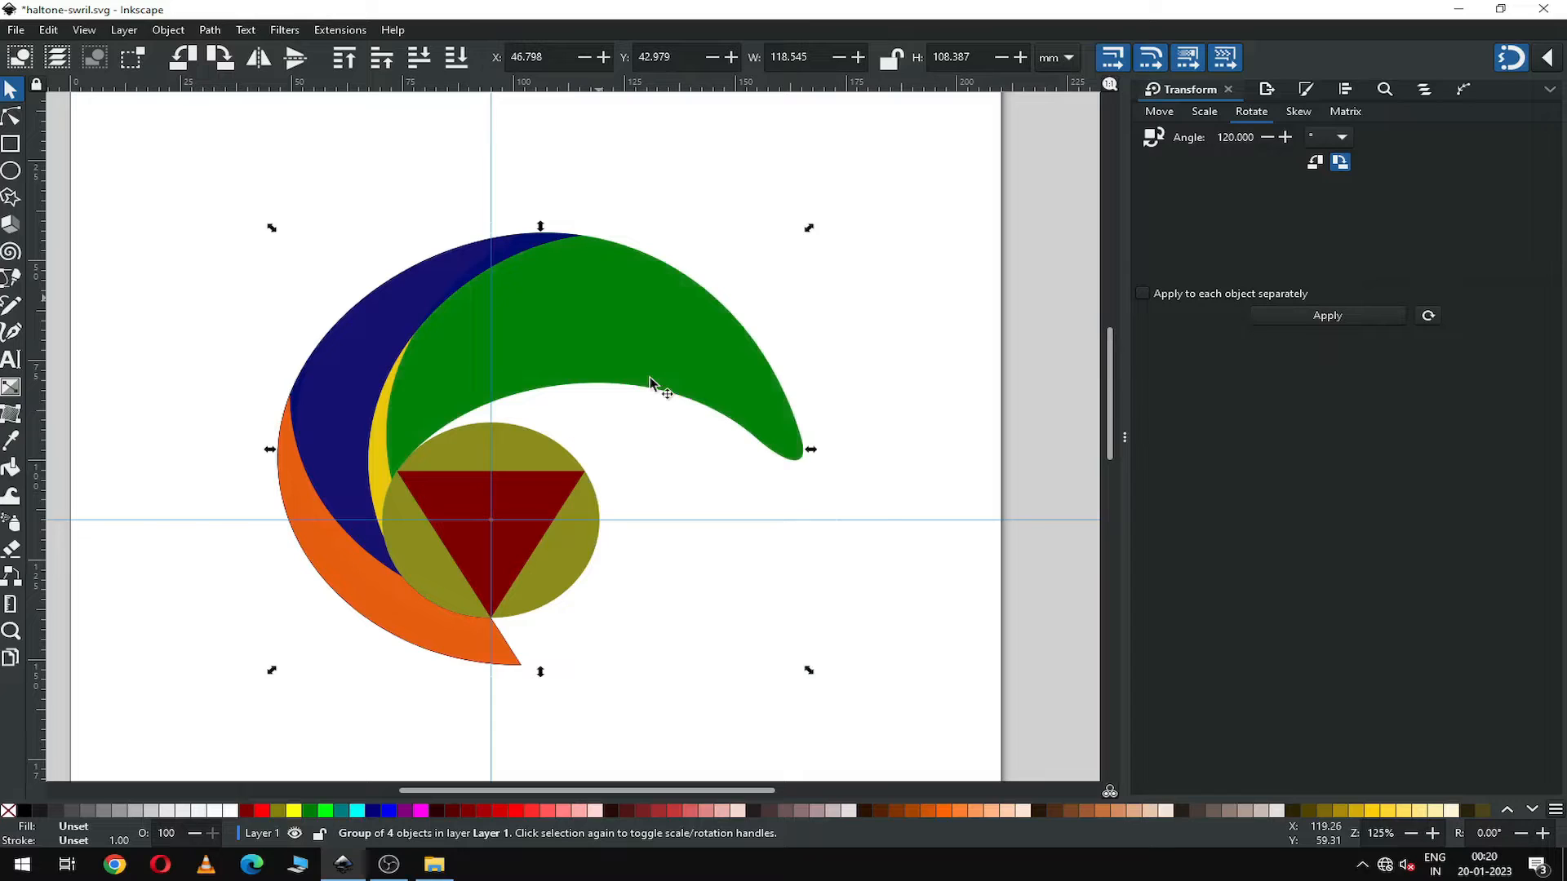
left_click(1338, 316)
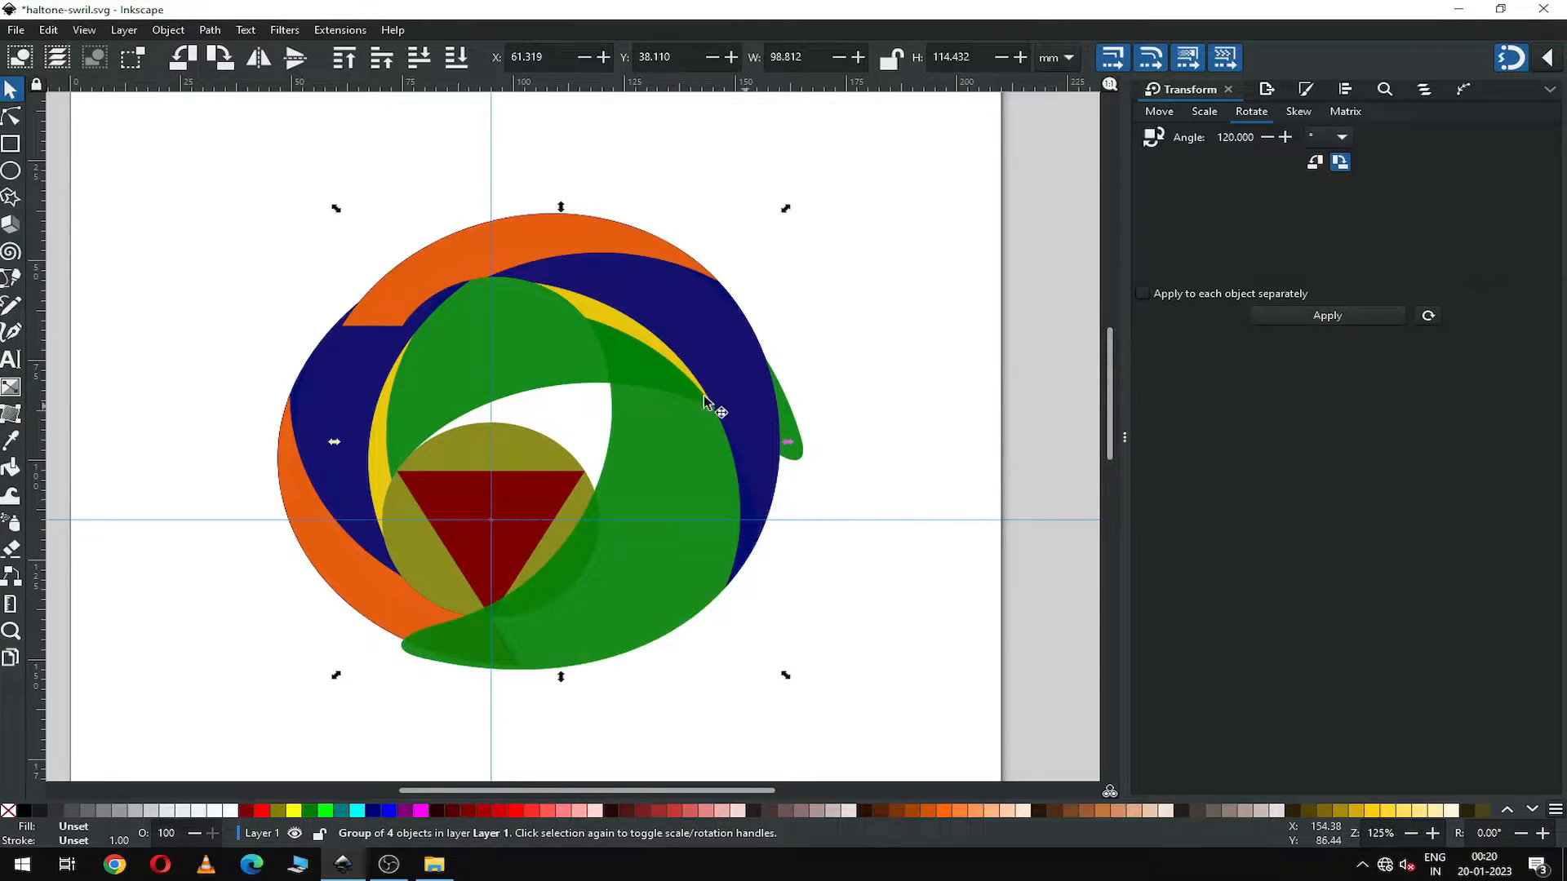
Move the rotated copy so its inner orange corner meets the red triangle's upper-left corner and its curve follows the circle.
left_click_drag(621, 335, 638, 442)
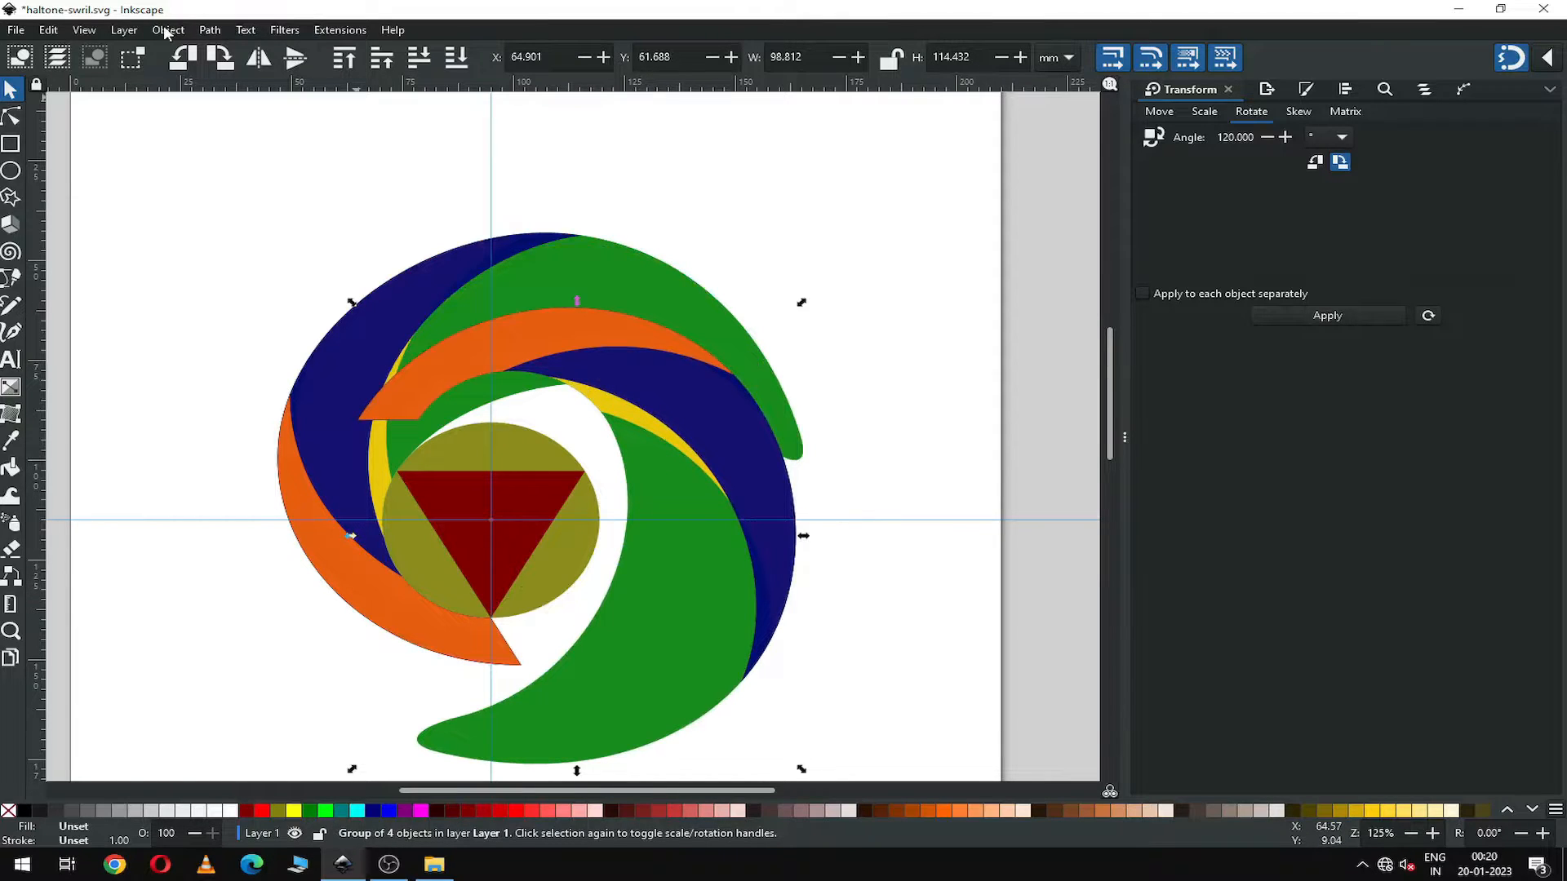
key("z")
left_click_drag(320, 326, 635, 558)
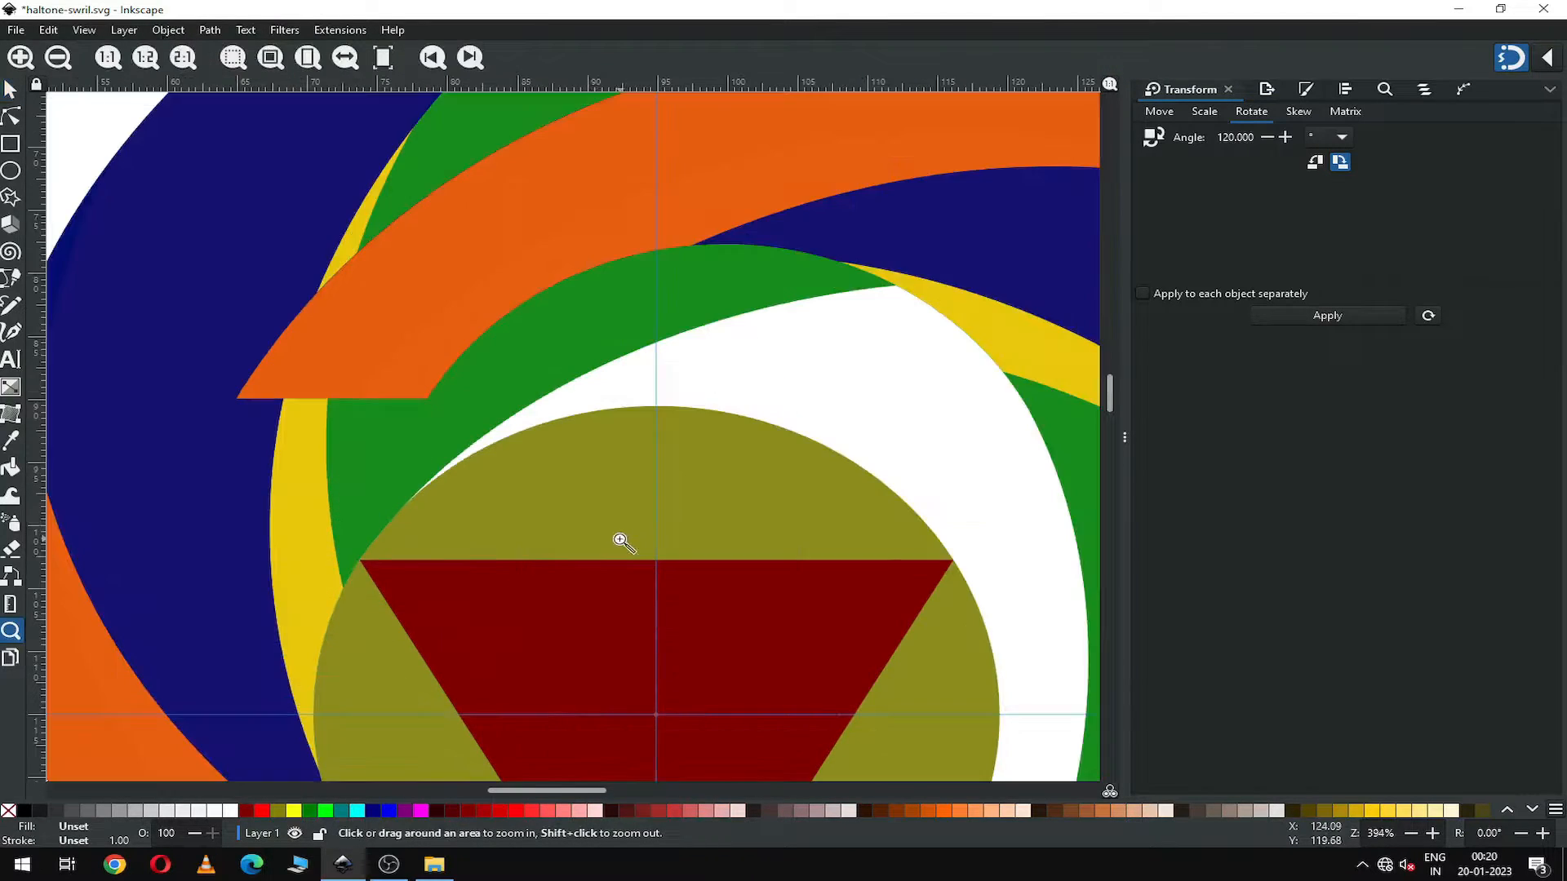
left_click(11, 92)
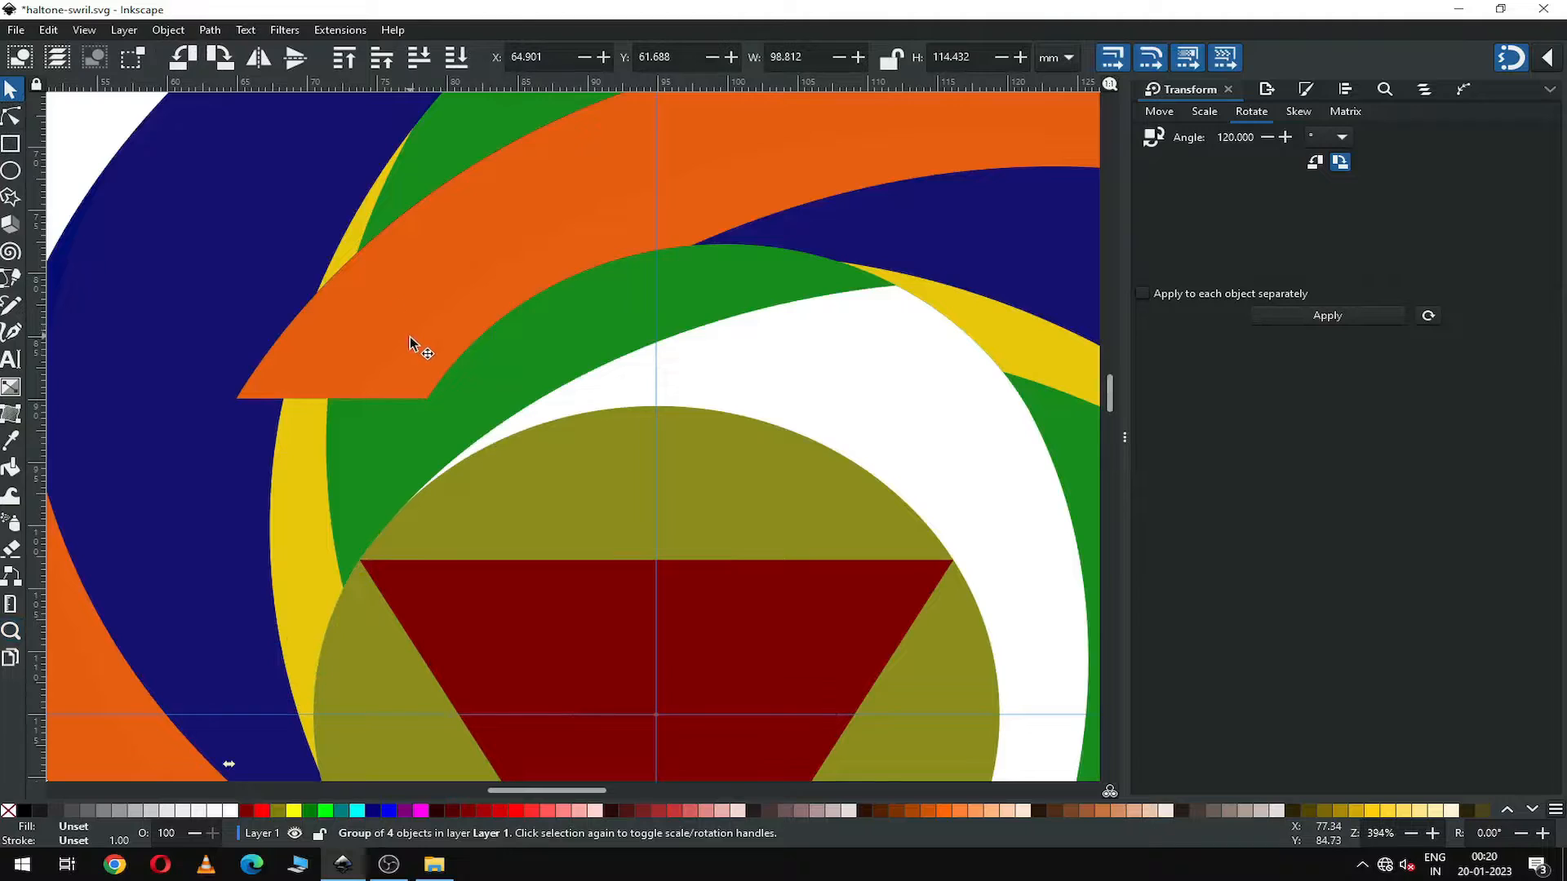
left_click_drag(413, 346, 357, 569)
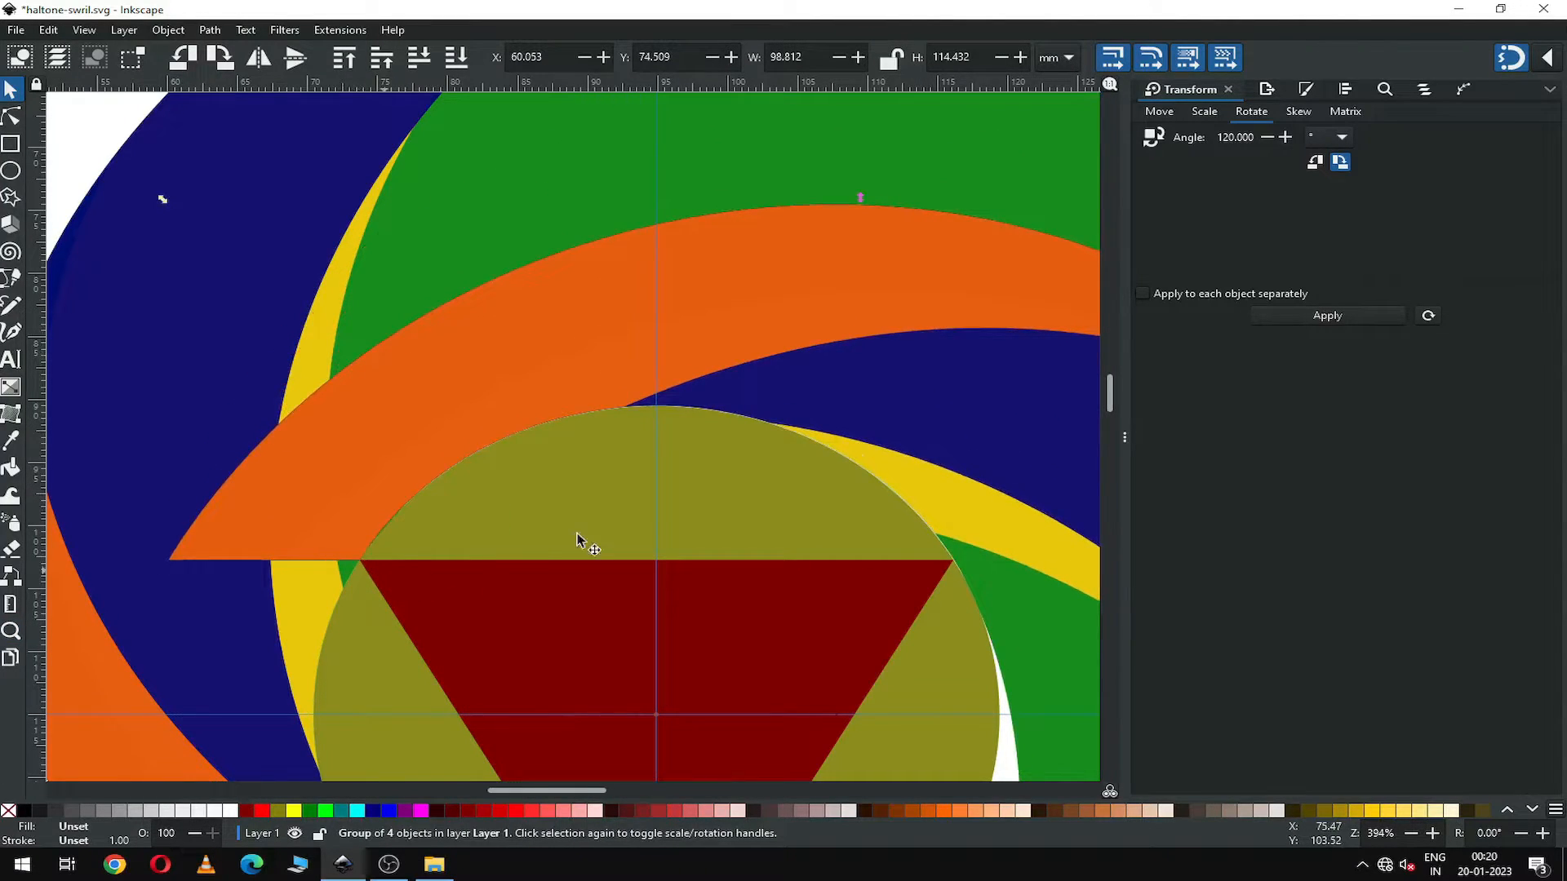
left_click(1543, 59)
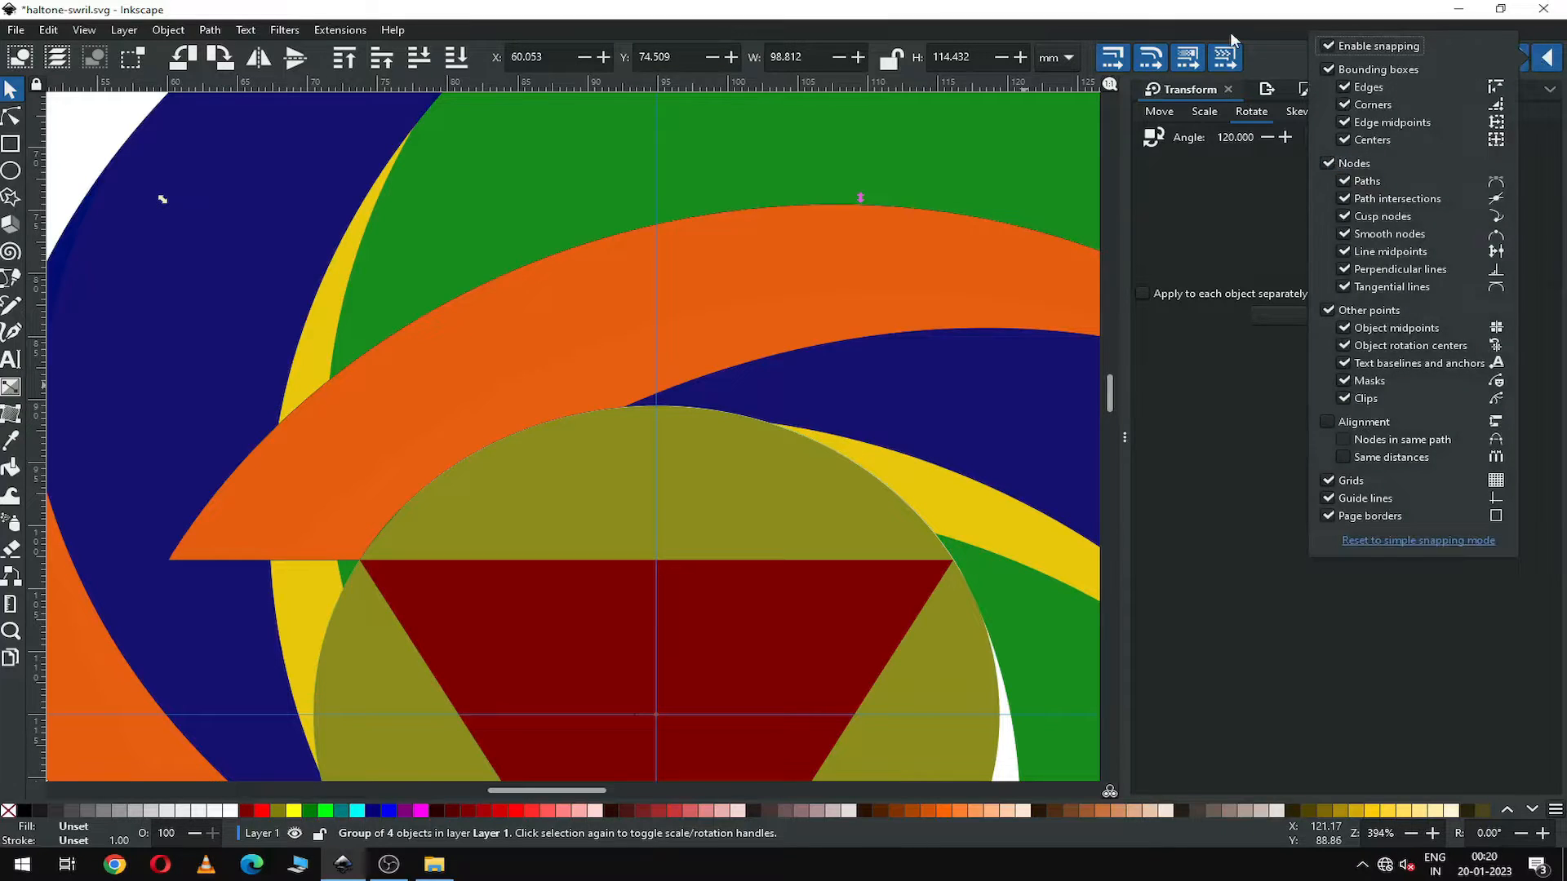
left_click(468, 233)
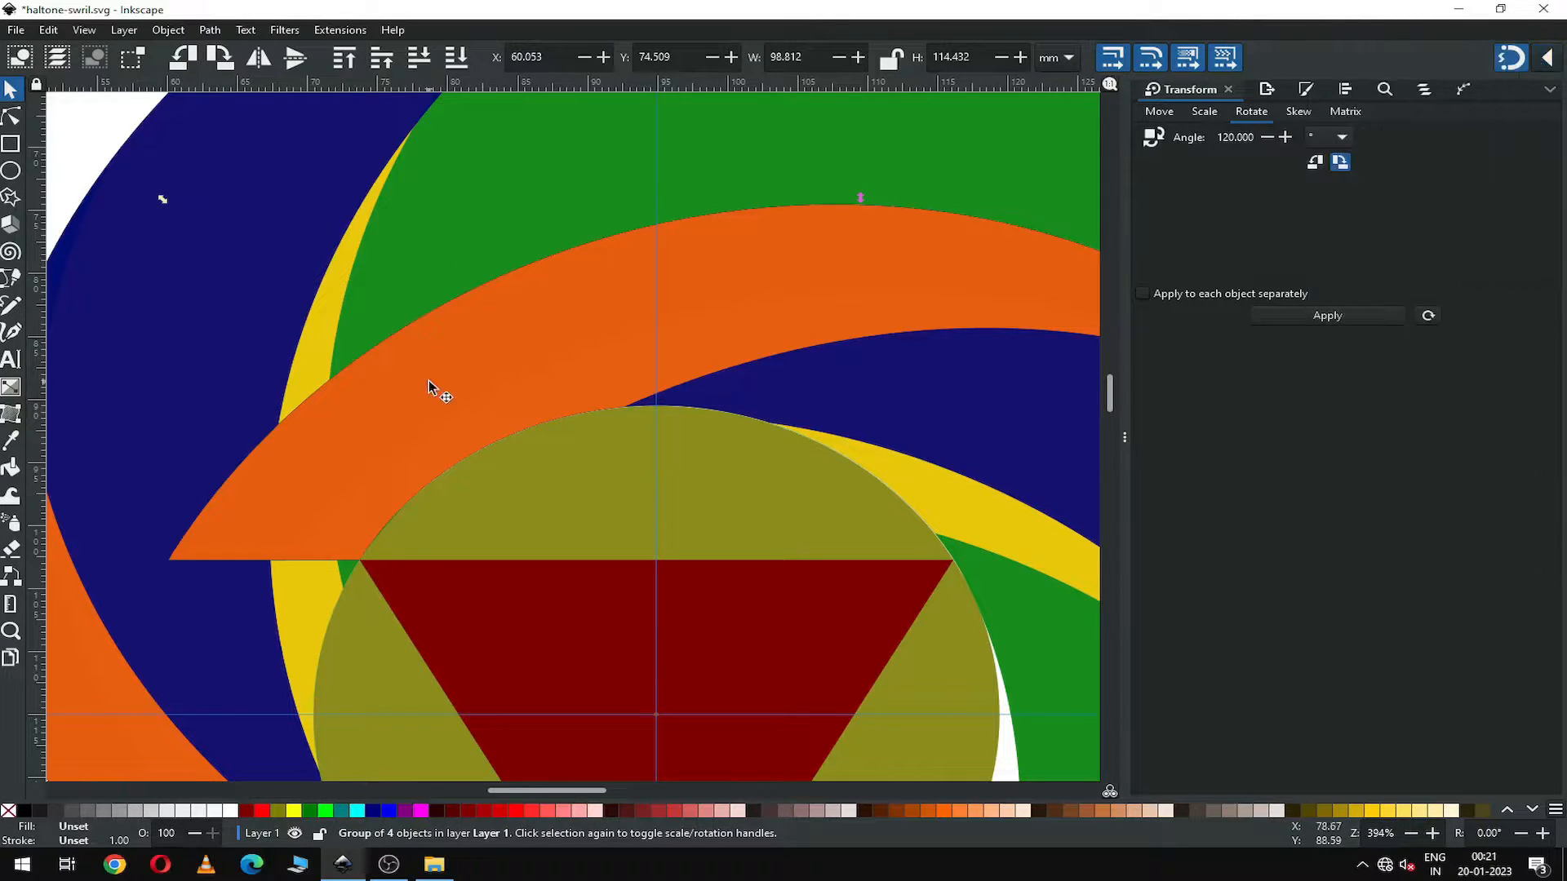
key("minus")
key("minus")
key("minus")
key("minus")
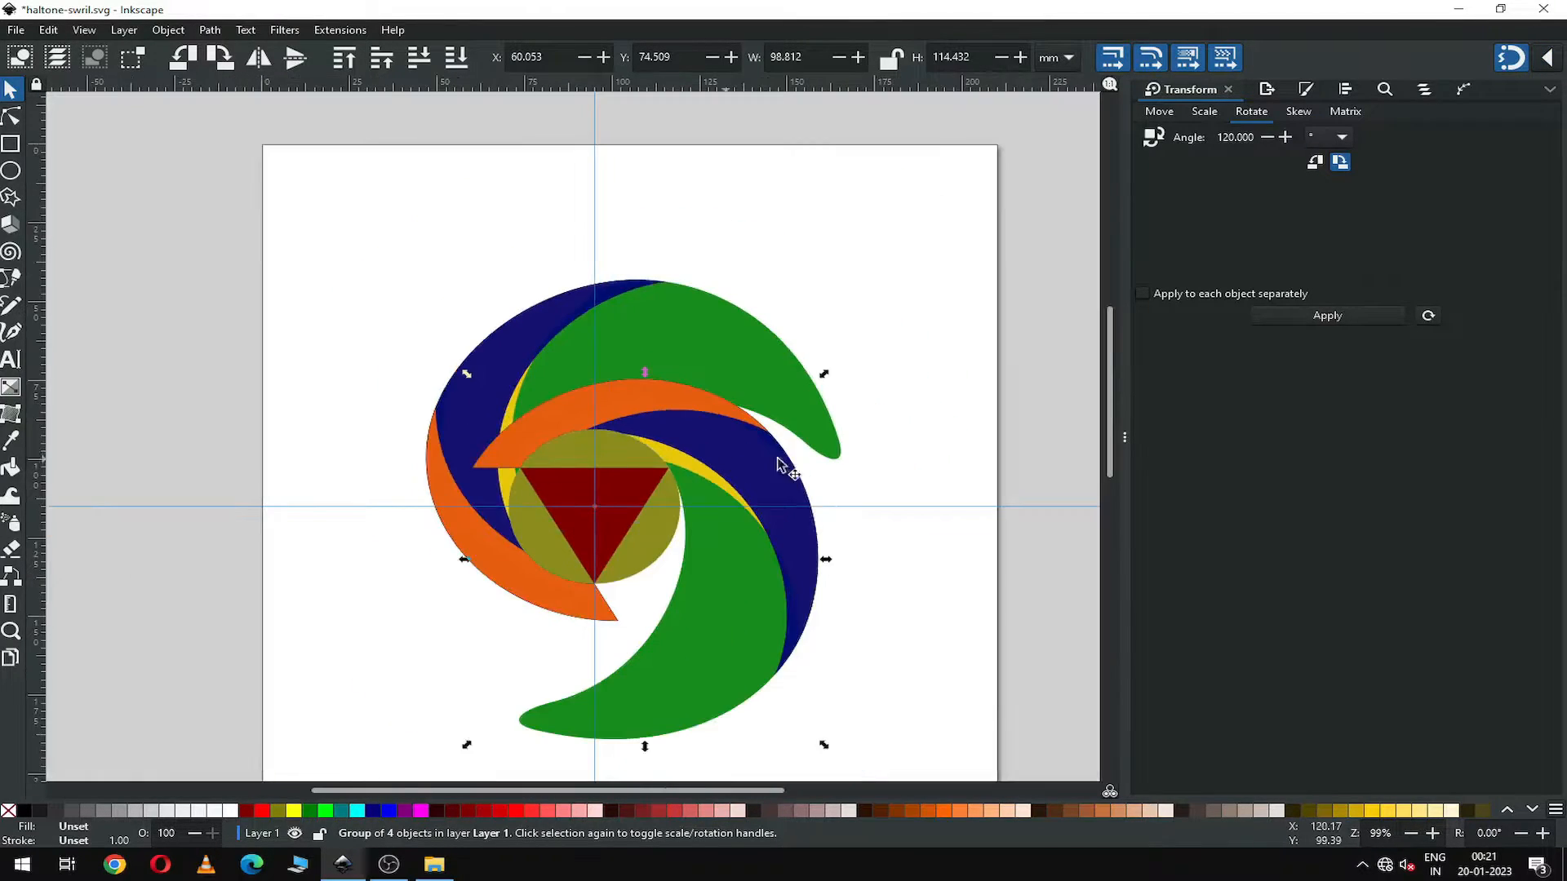
Duplicate the second blade and rotate this new copy 120° clockwise.
left_click(883, 436)
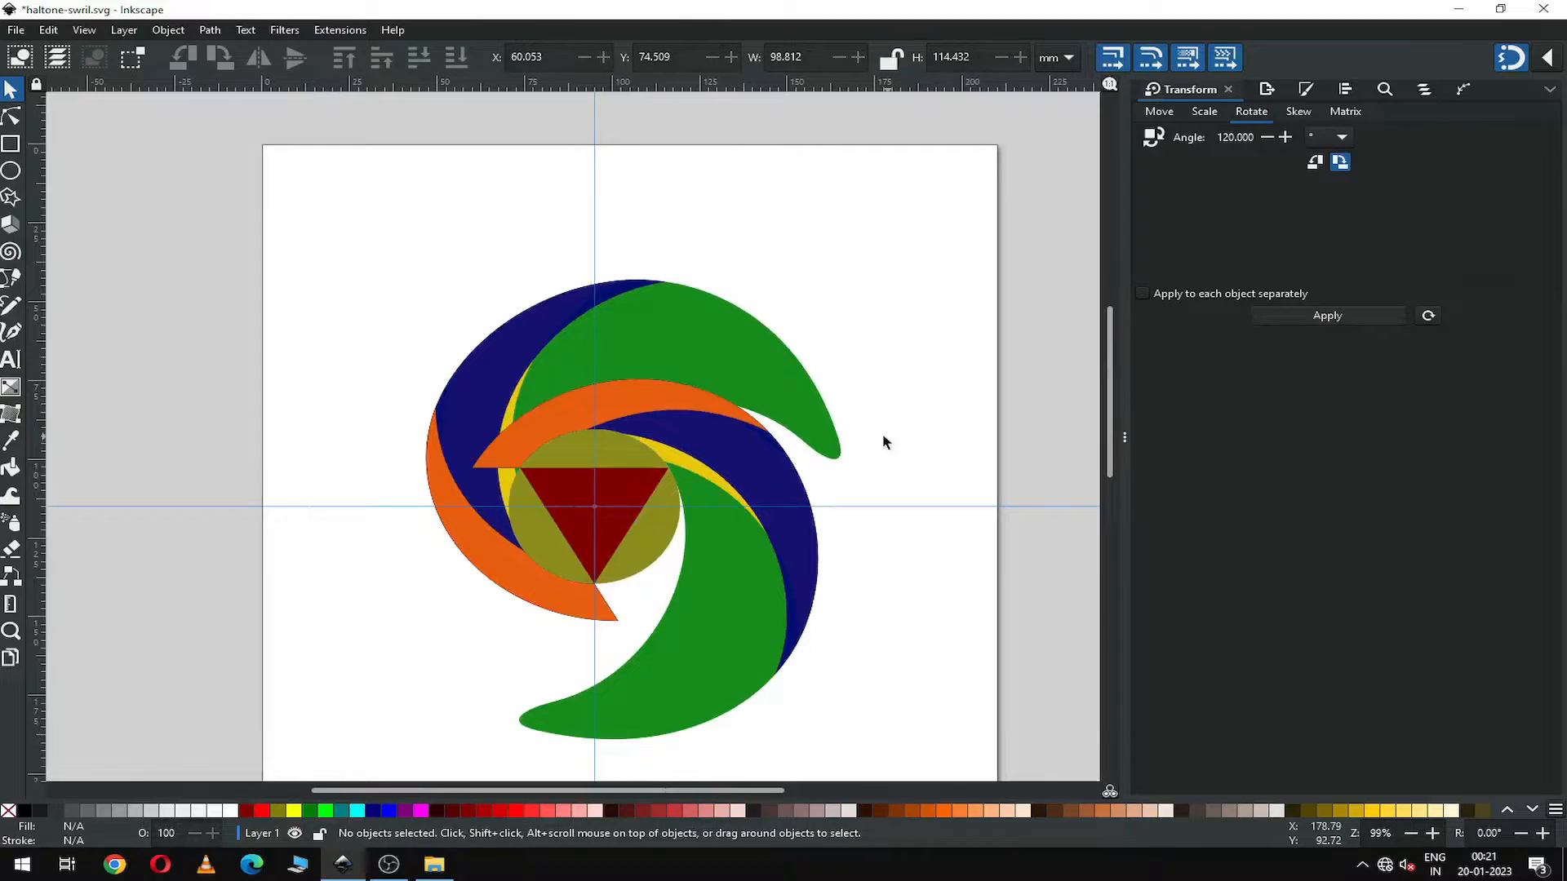
left_click(737, 596)
right_click(736, 593)
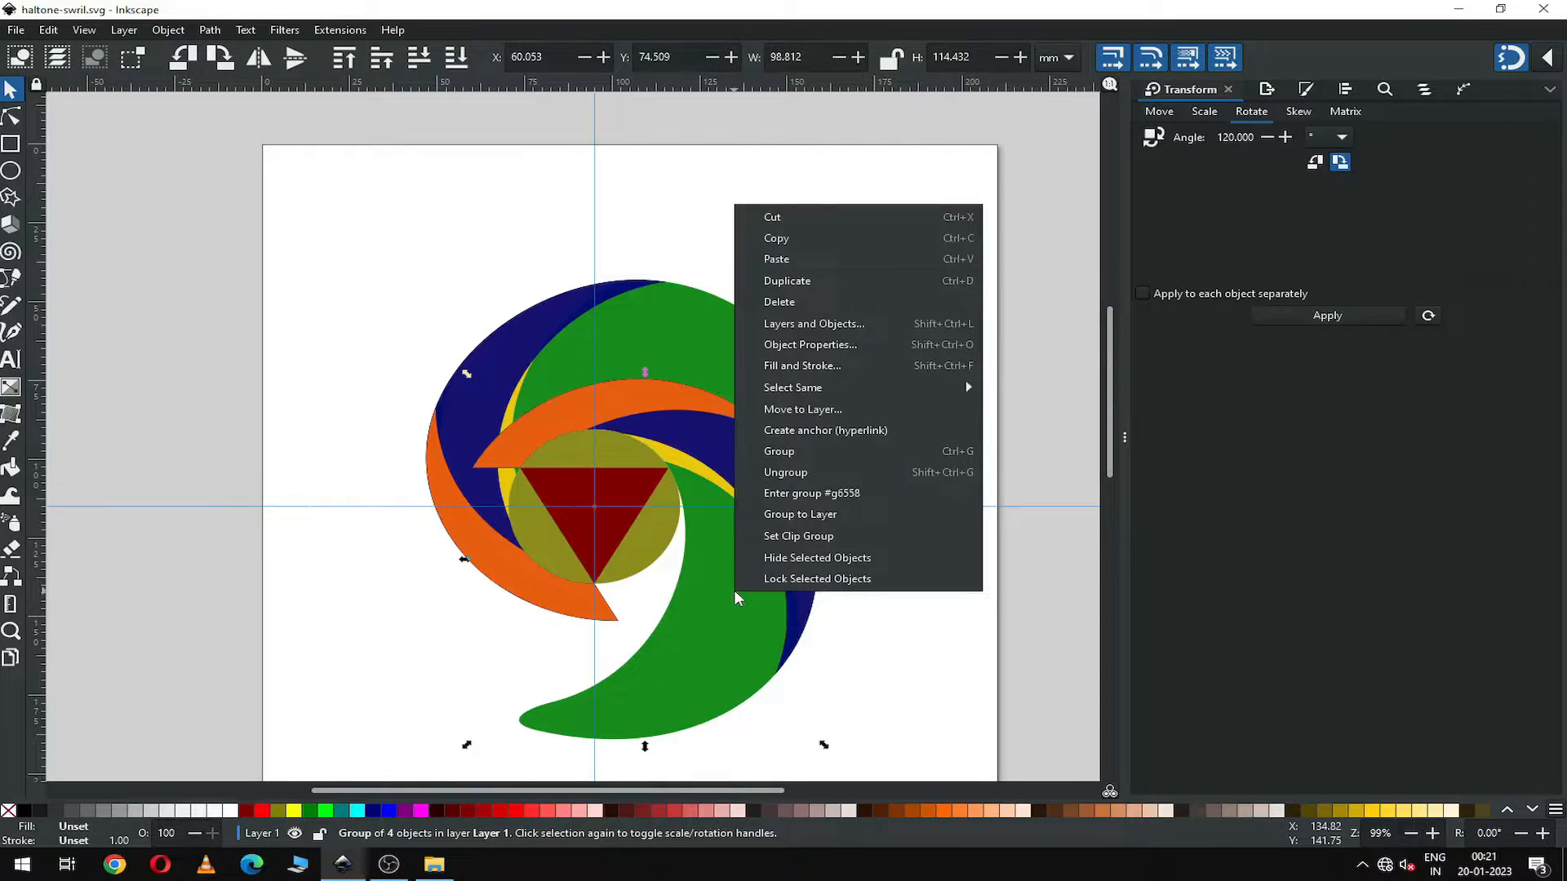
left_click(789, 282)
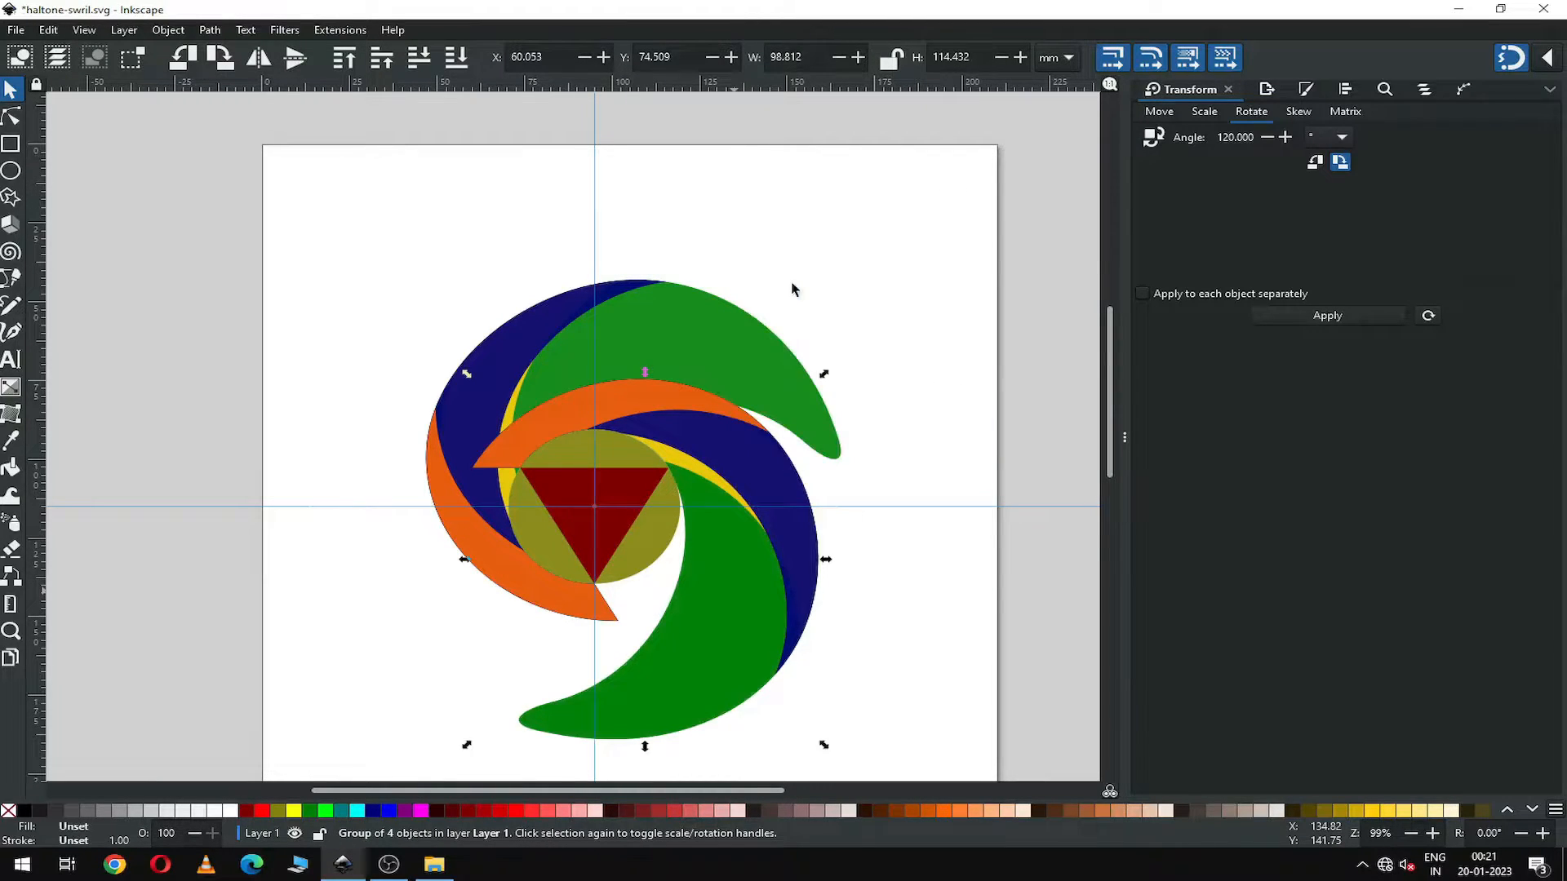
left_click(1311, 315)
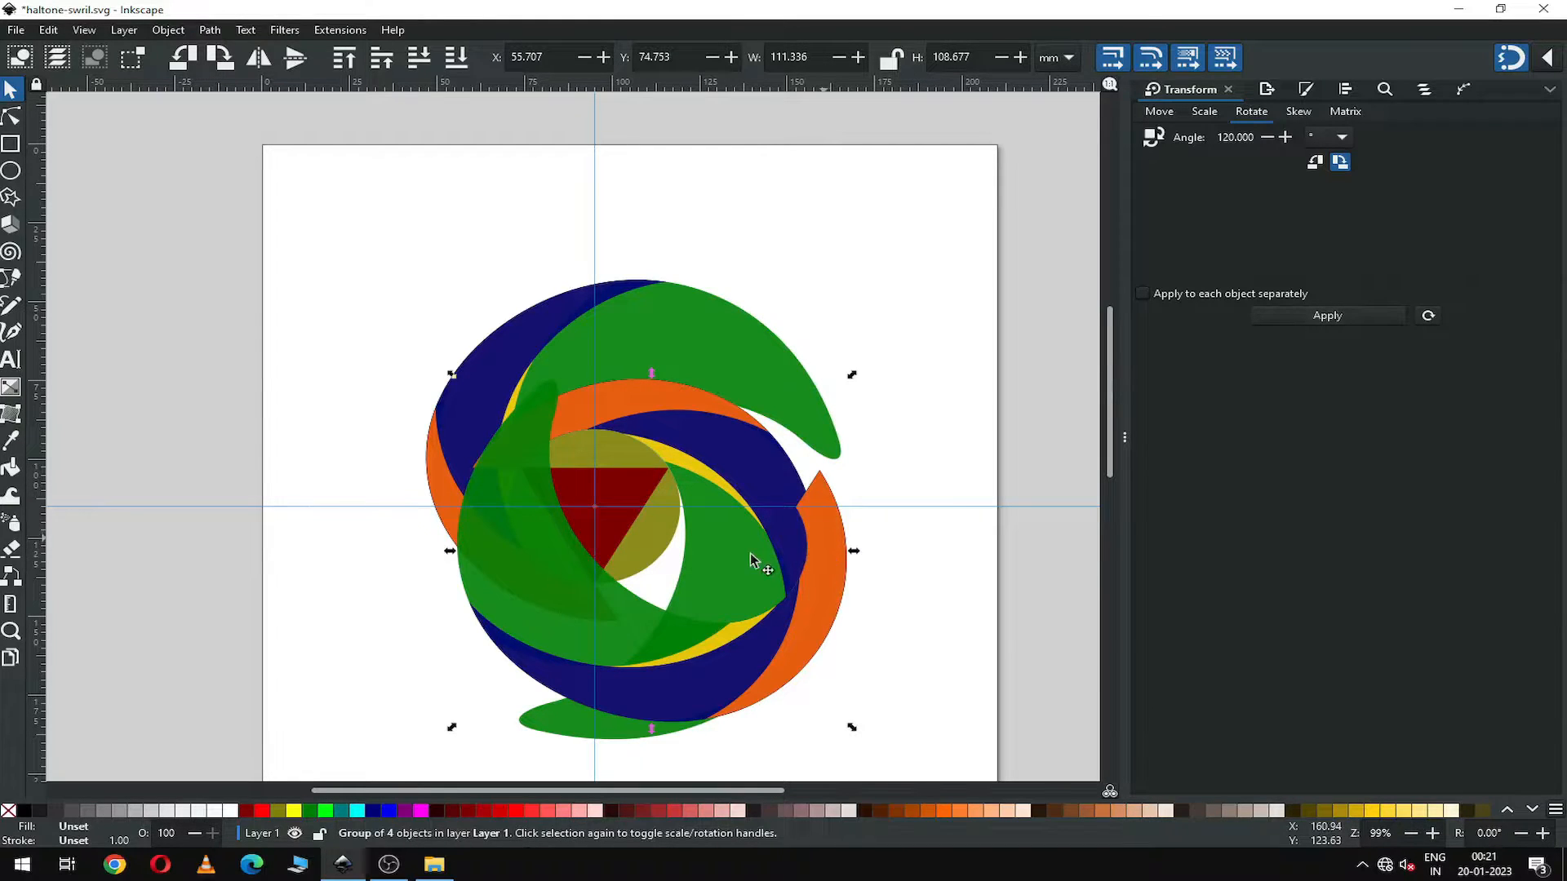
Move the third blade so its inner orange corner aligns exactly with the red triangle's upper-right corner.
left_click_drag(751, 559, 639, 472)
key("z")
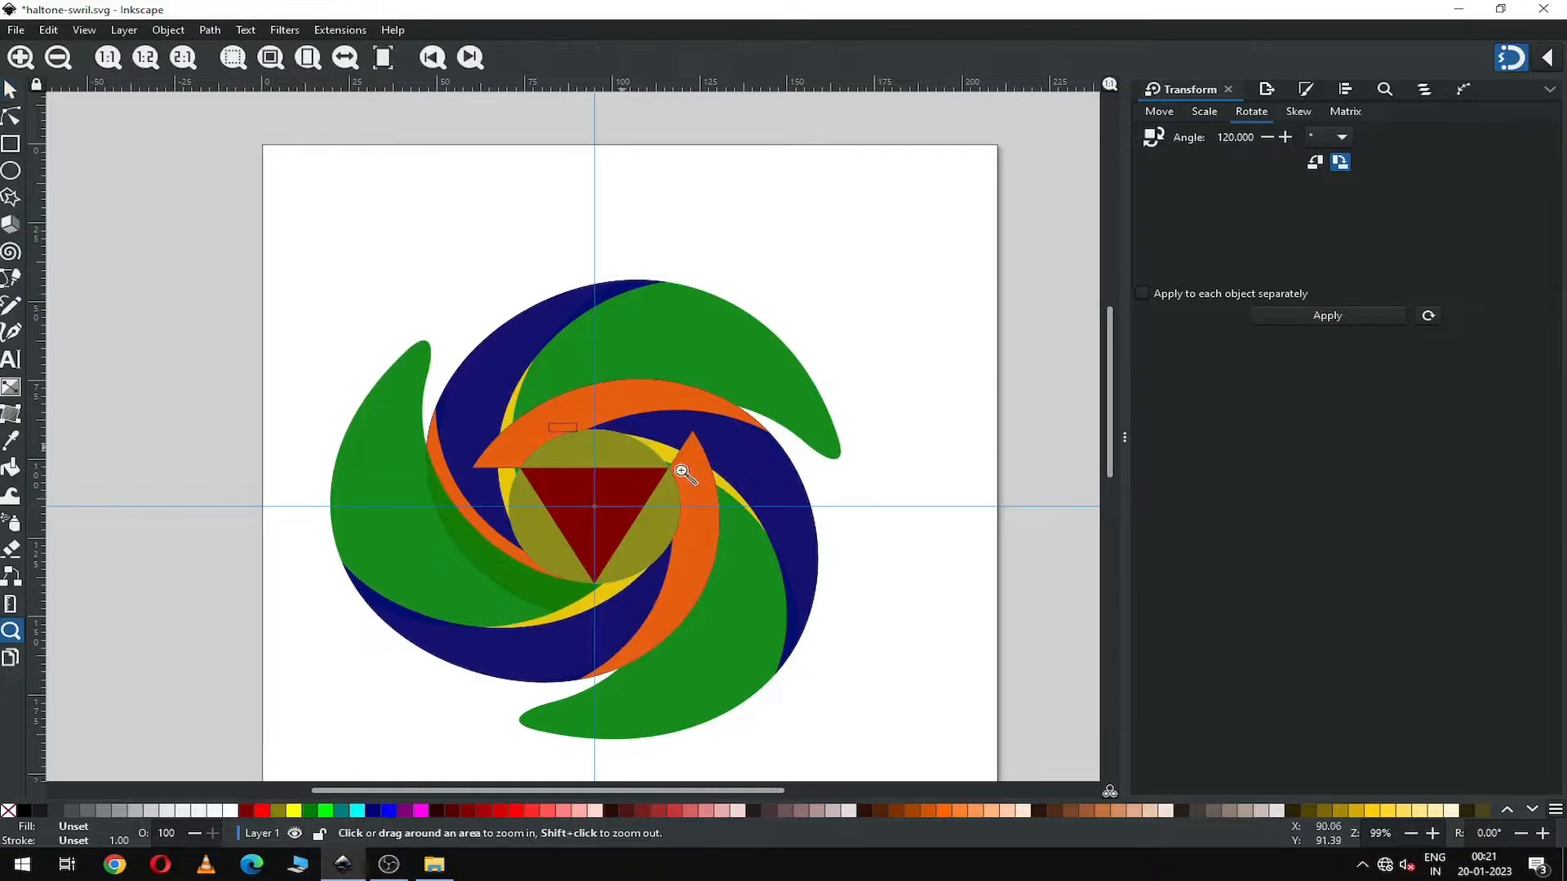
left_click_drag(551, 422, 730, 502)
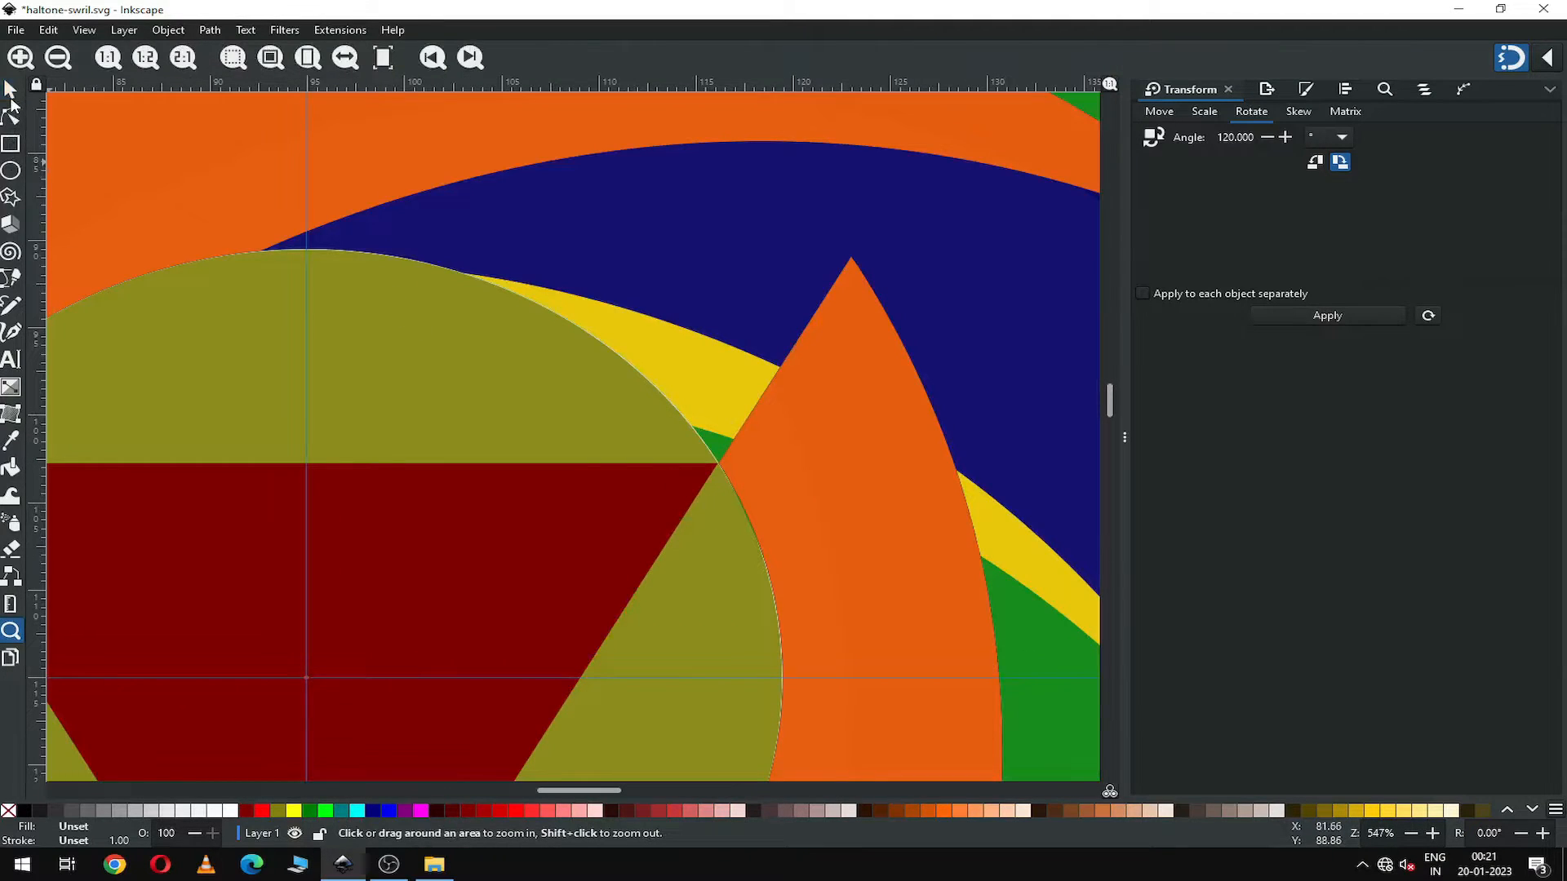
left_click(11, 92)
left_click_drag(776, 471, 775, 470)
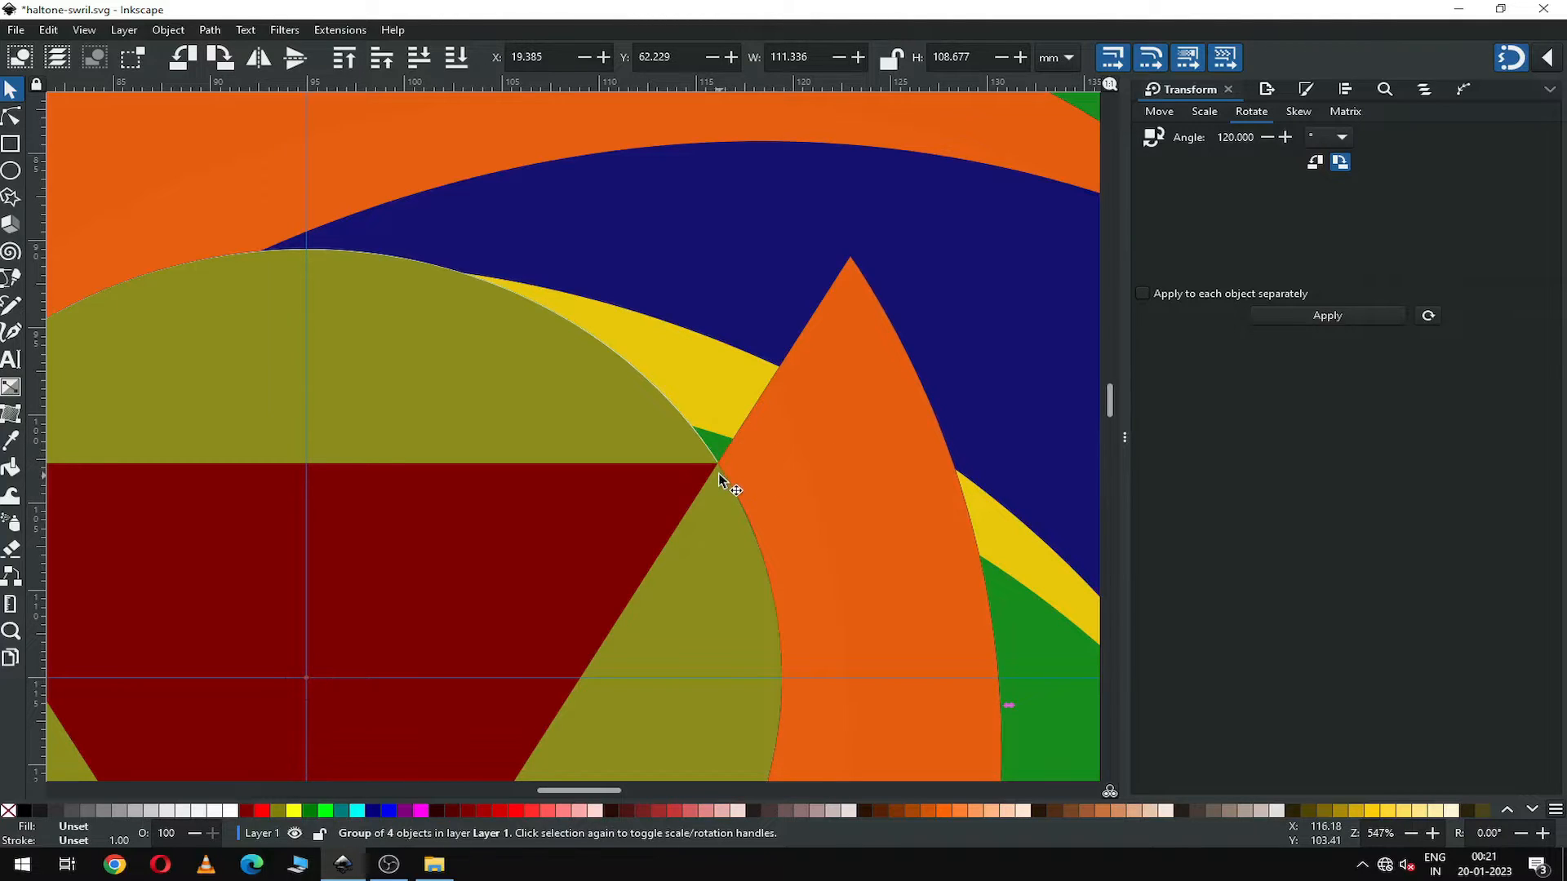
key("minus")
key("minus")
key("minus")
key("minus")
key("minus")
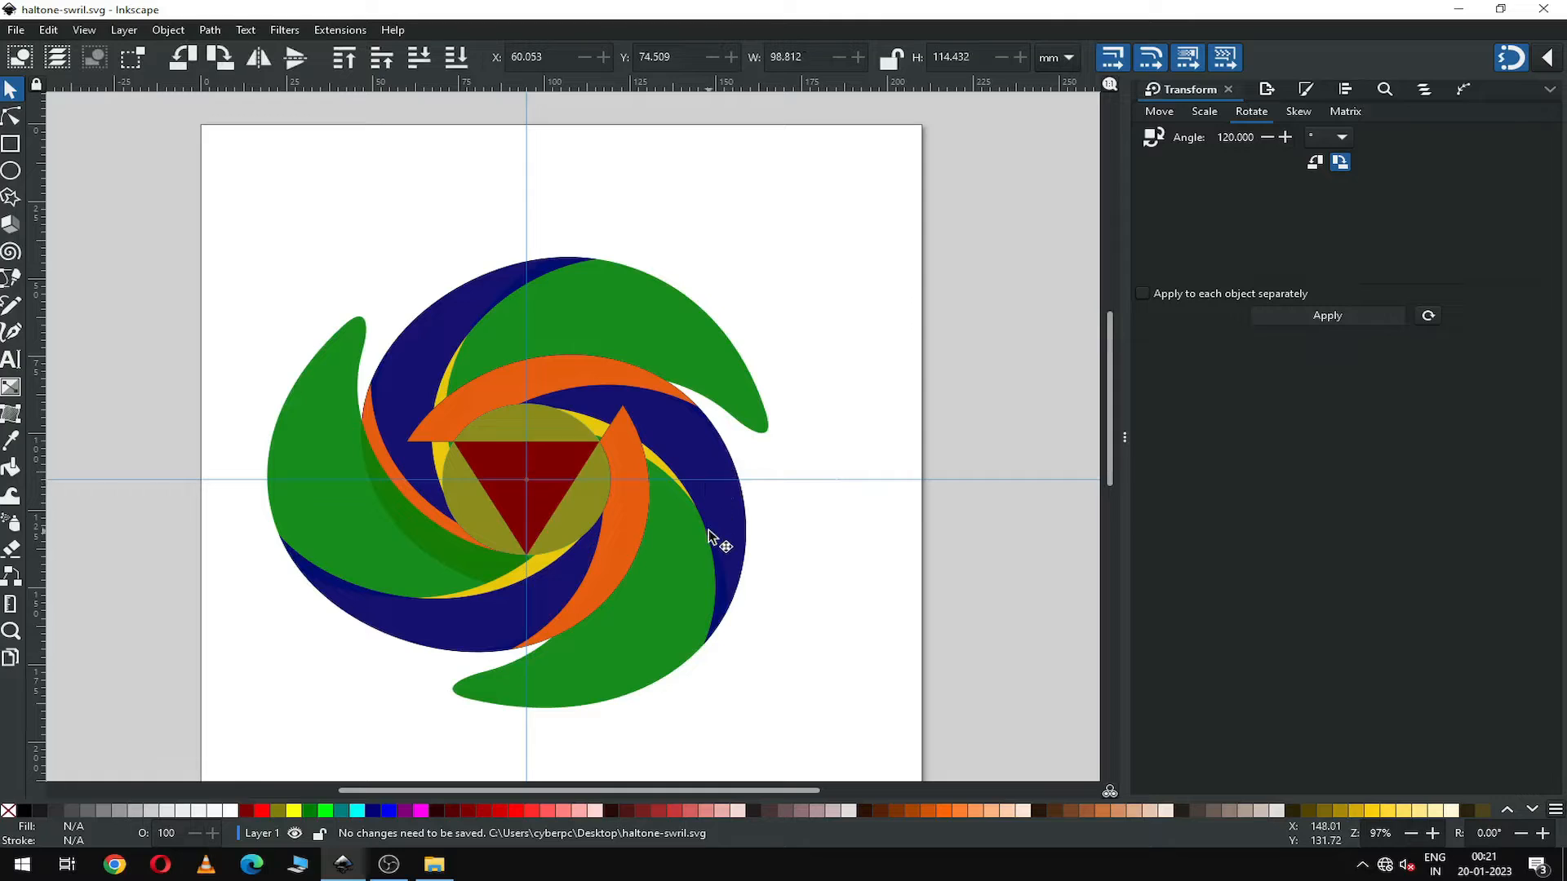
Lower the second blade group, on the lower-right side of the swirl, to the bottom of the stacking order.
left_click(708, 531)
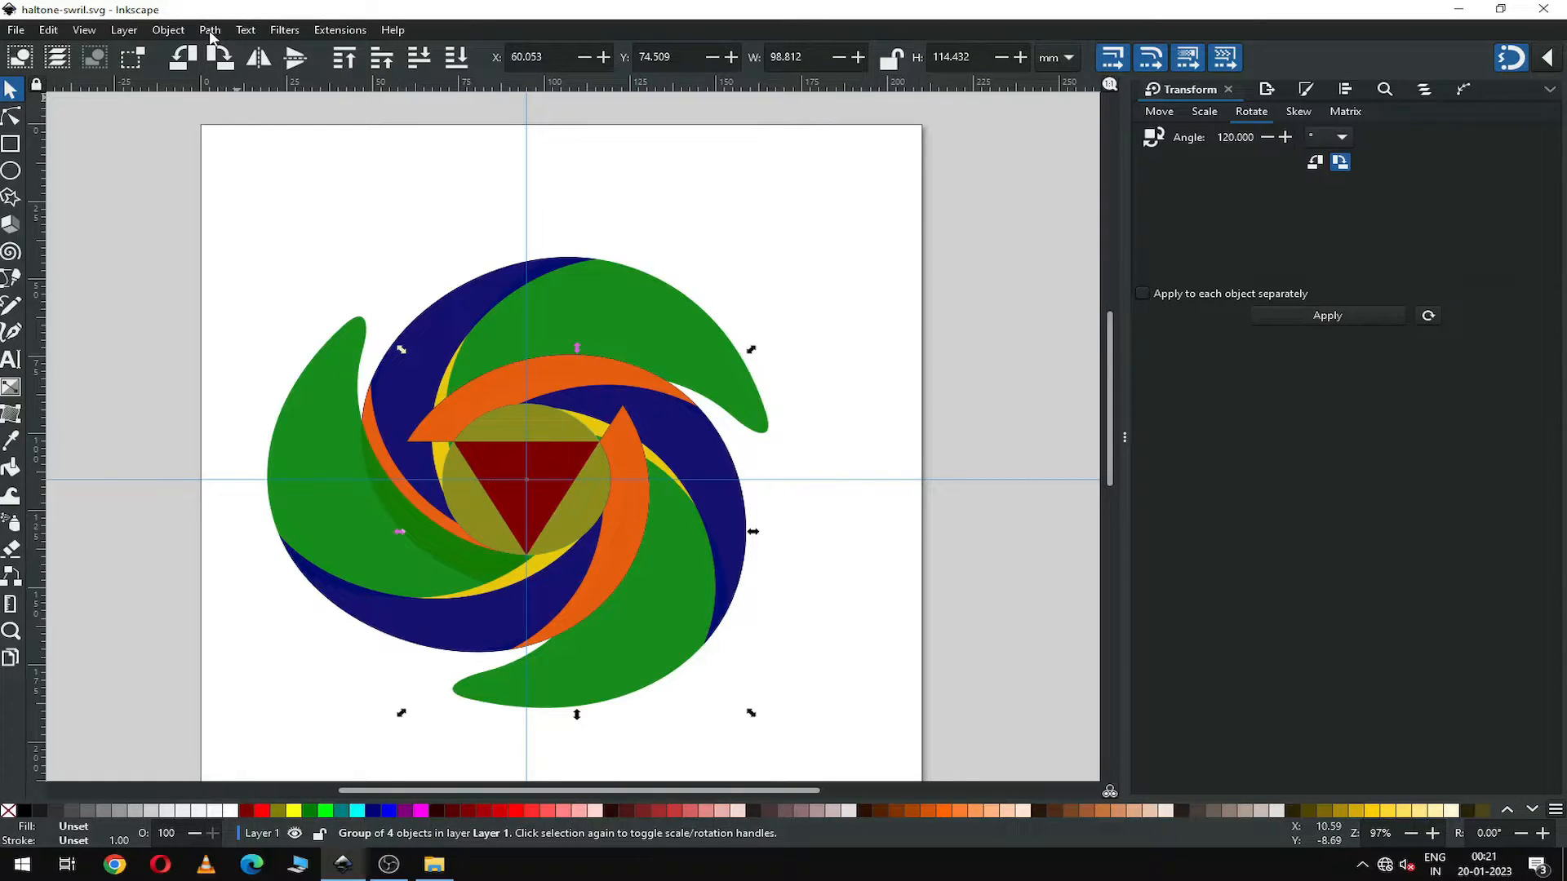
left_click(172, 33)
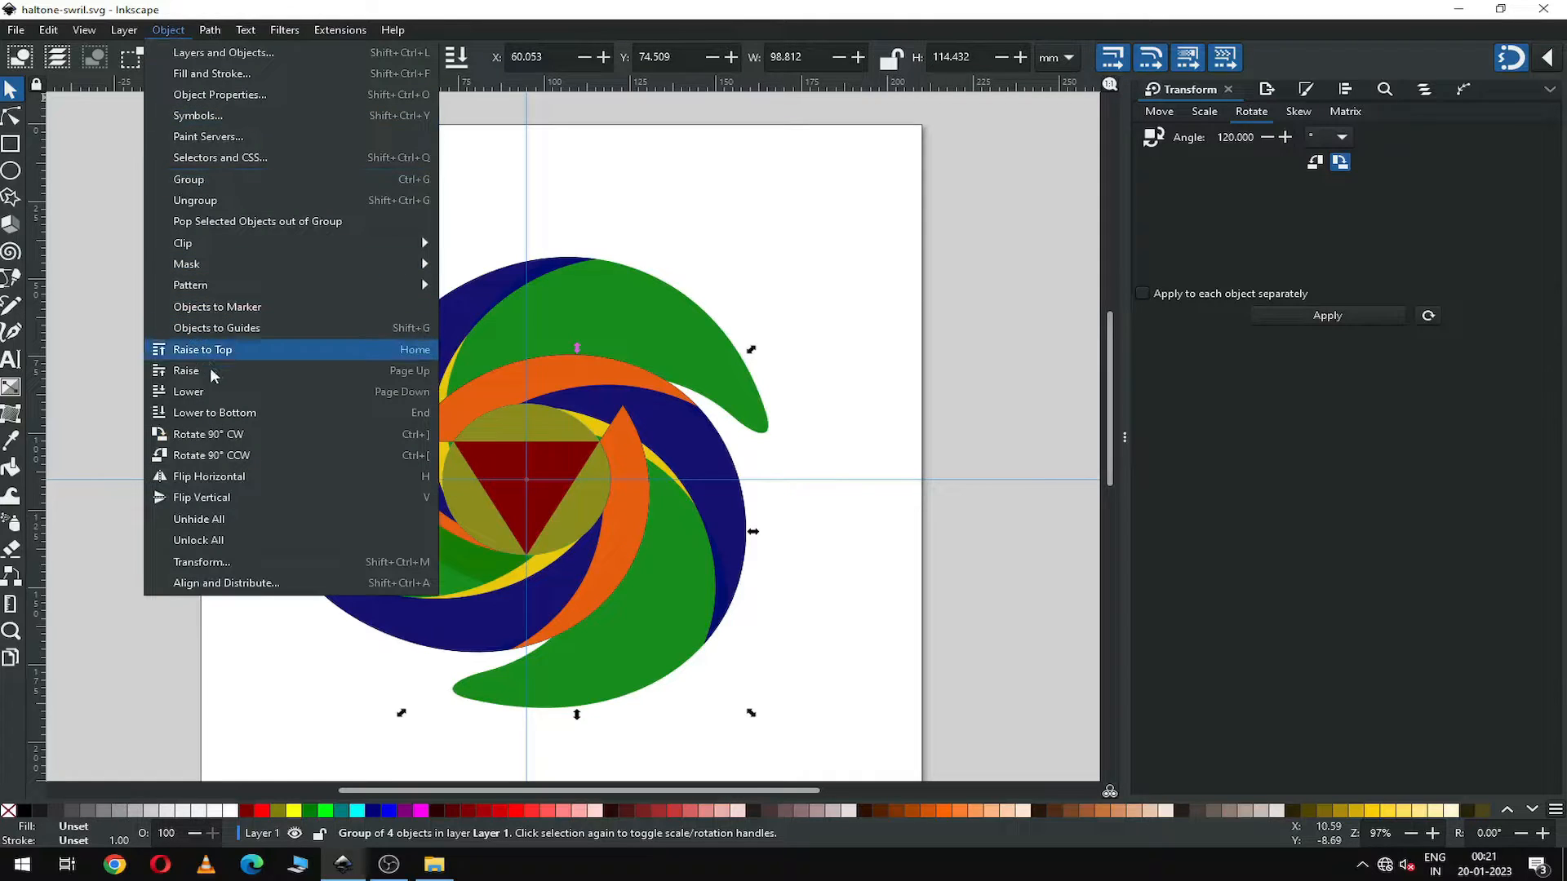
left_click(245, 409)
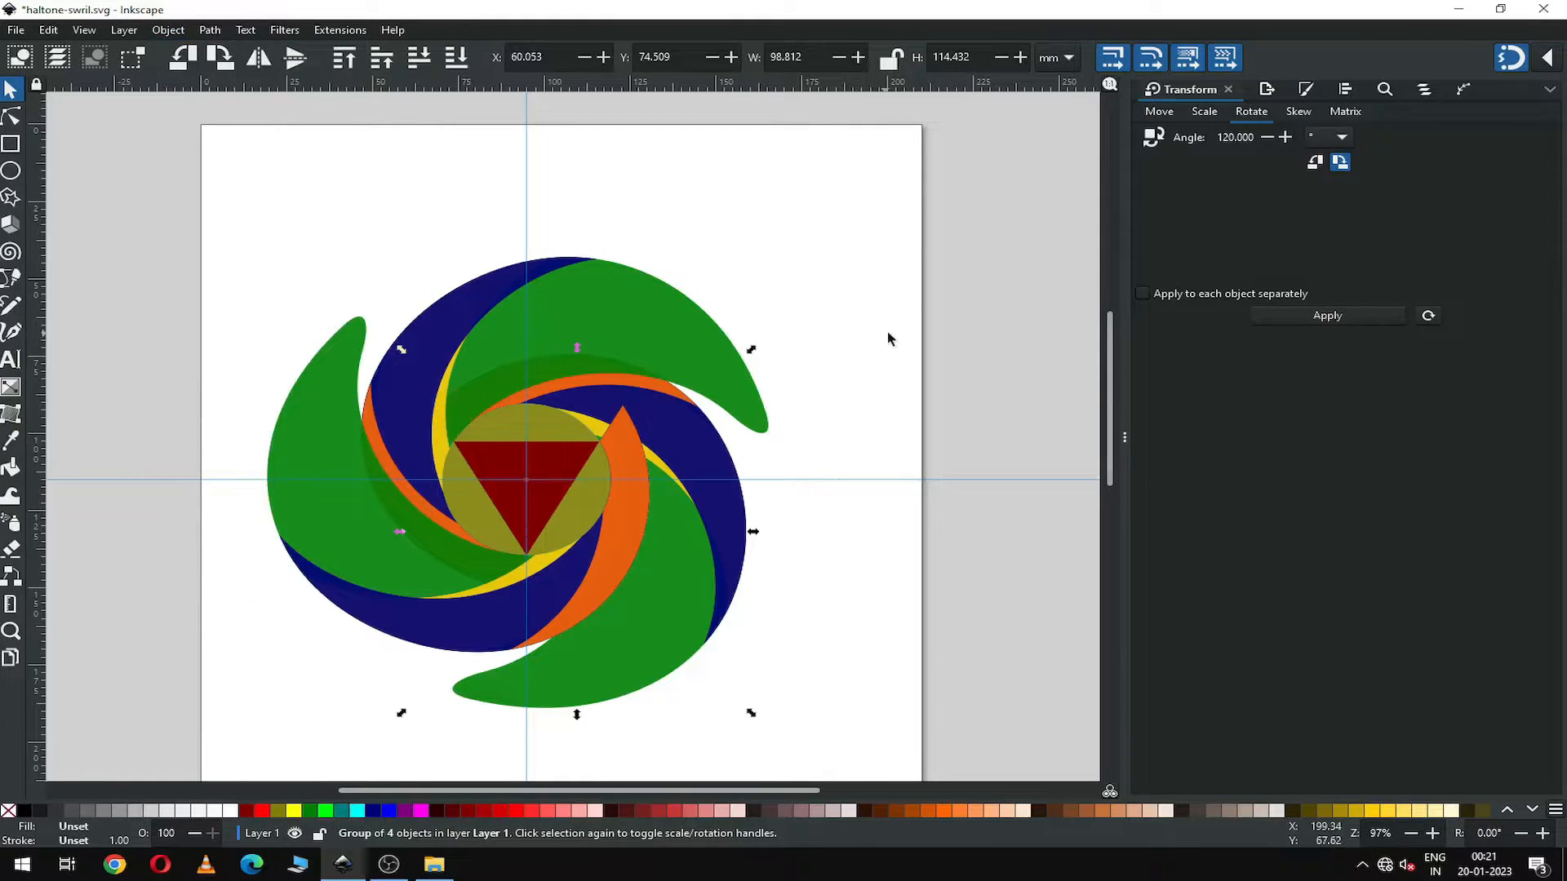
left_click(853, 298)
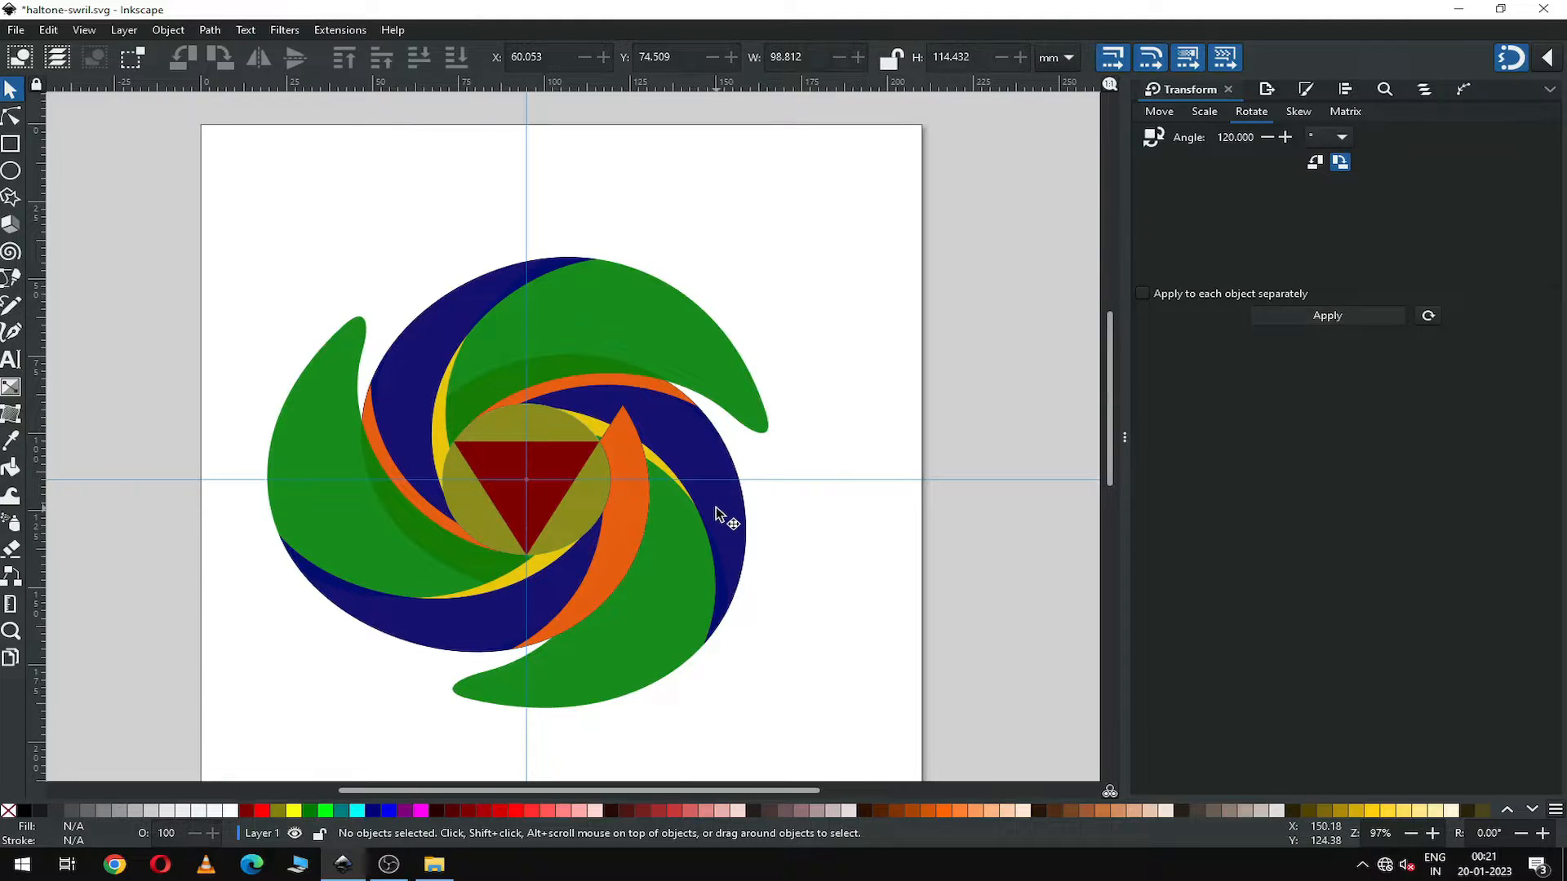
Select the whole swirl drawing and ungroup its blades into separate shapes.
left_click_drag(207, 223, 845, 741)
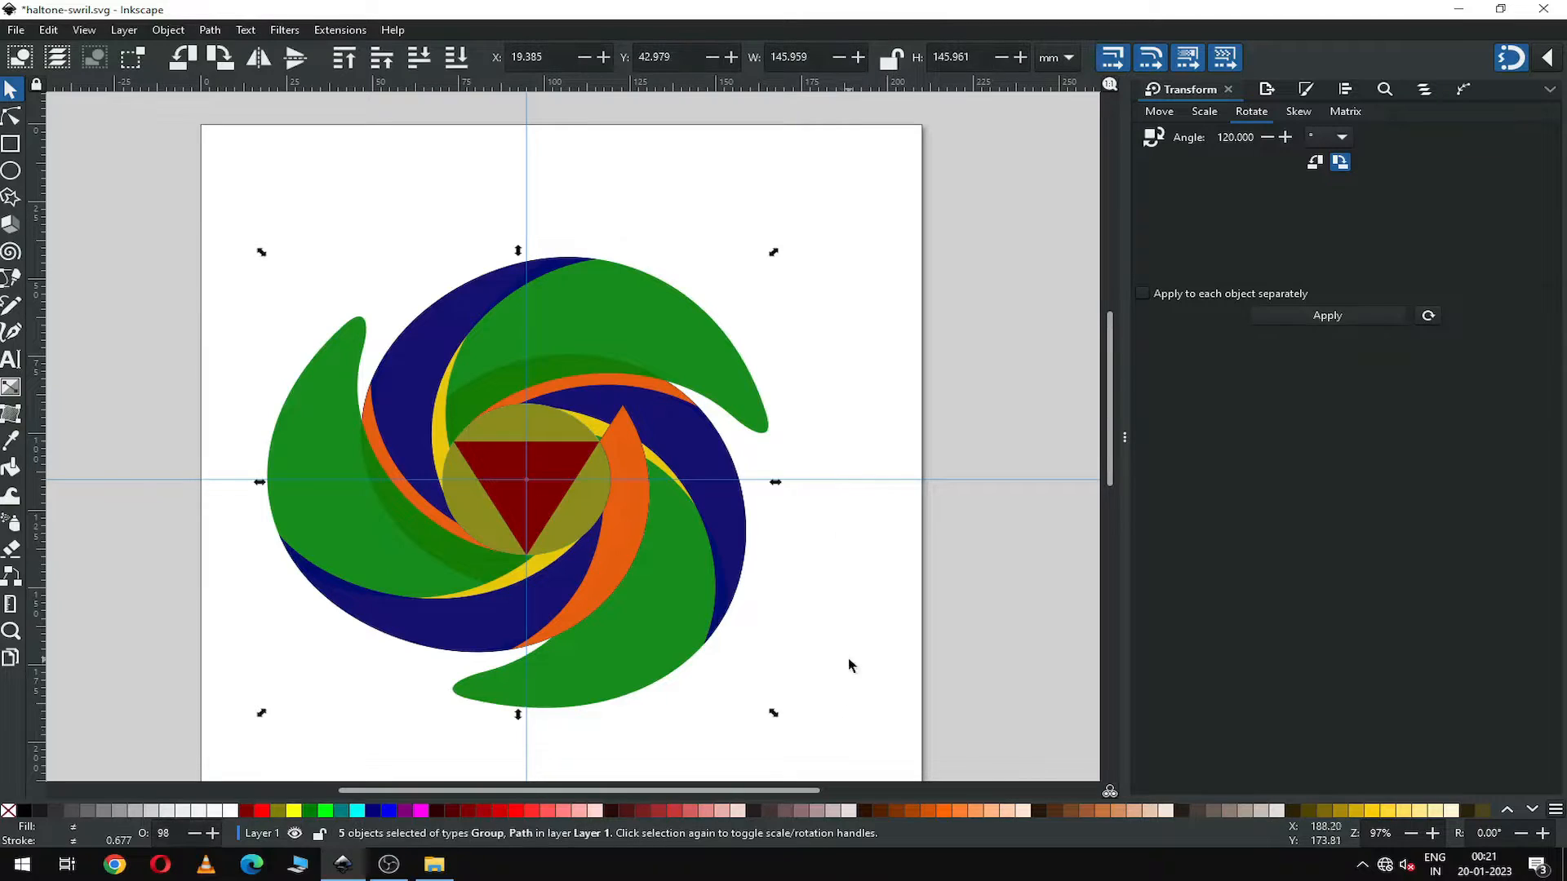
left_click(169, 30)
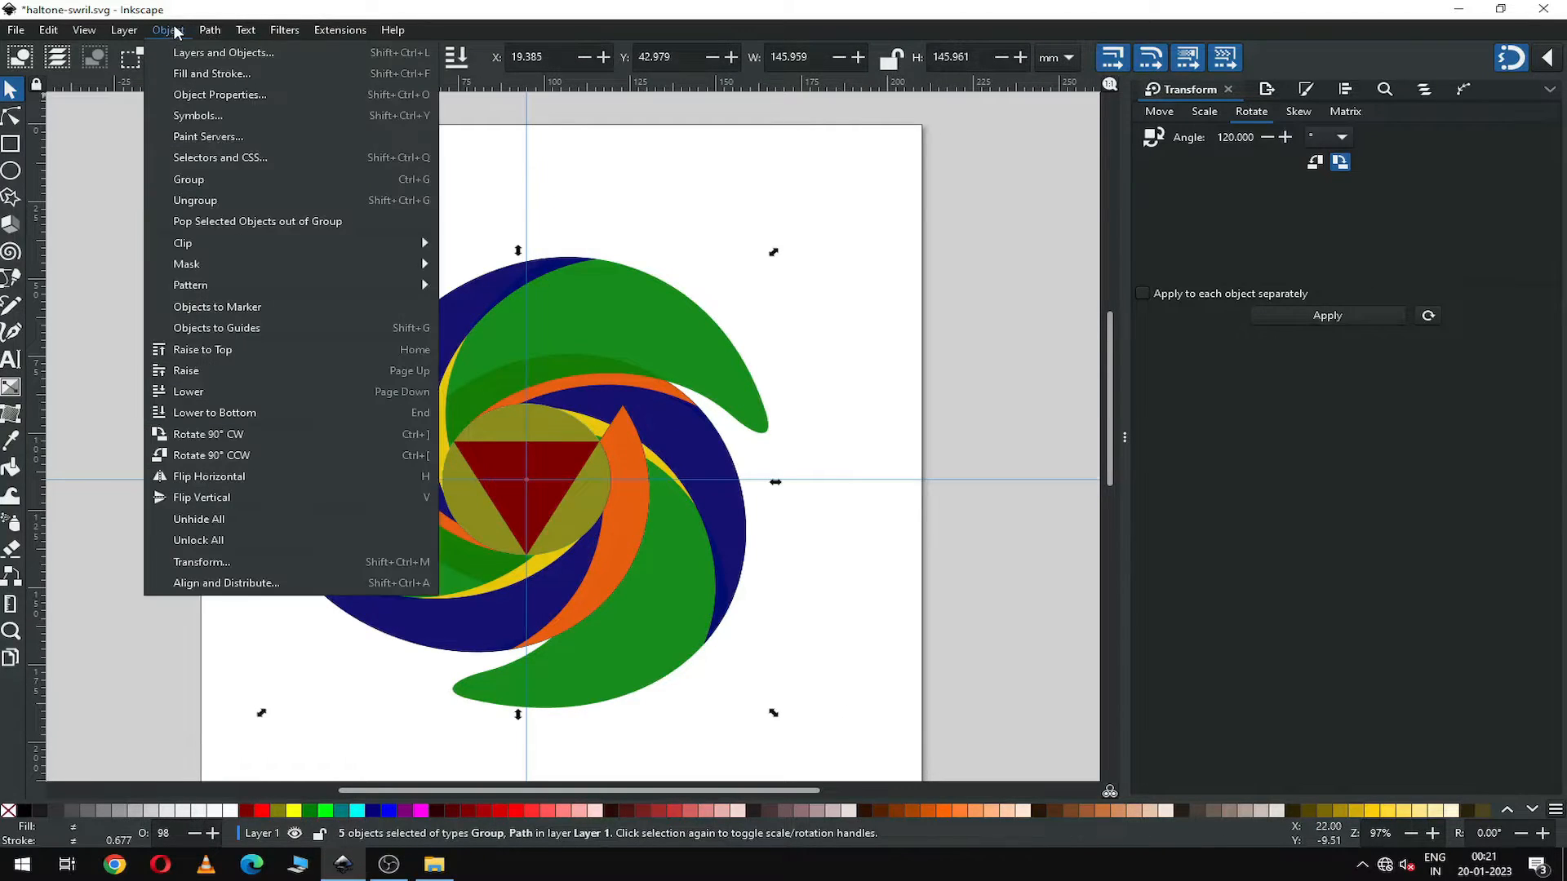
left_click(193, 201)
left_click(189, 198)
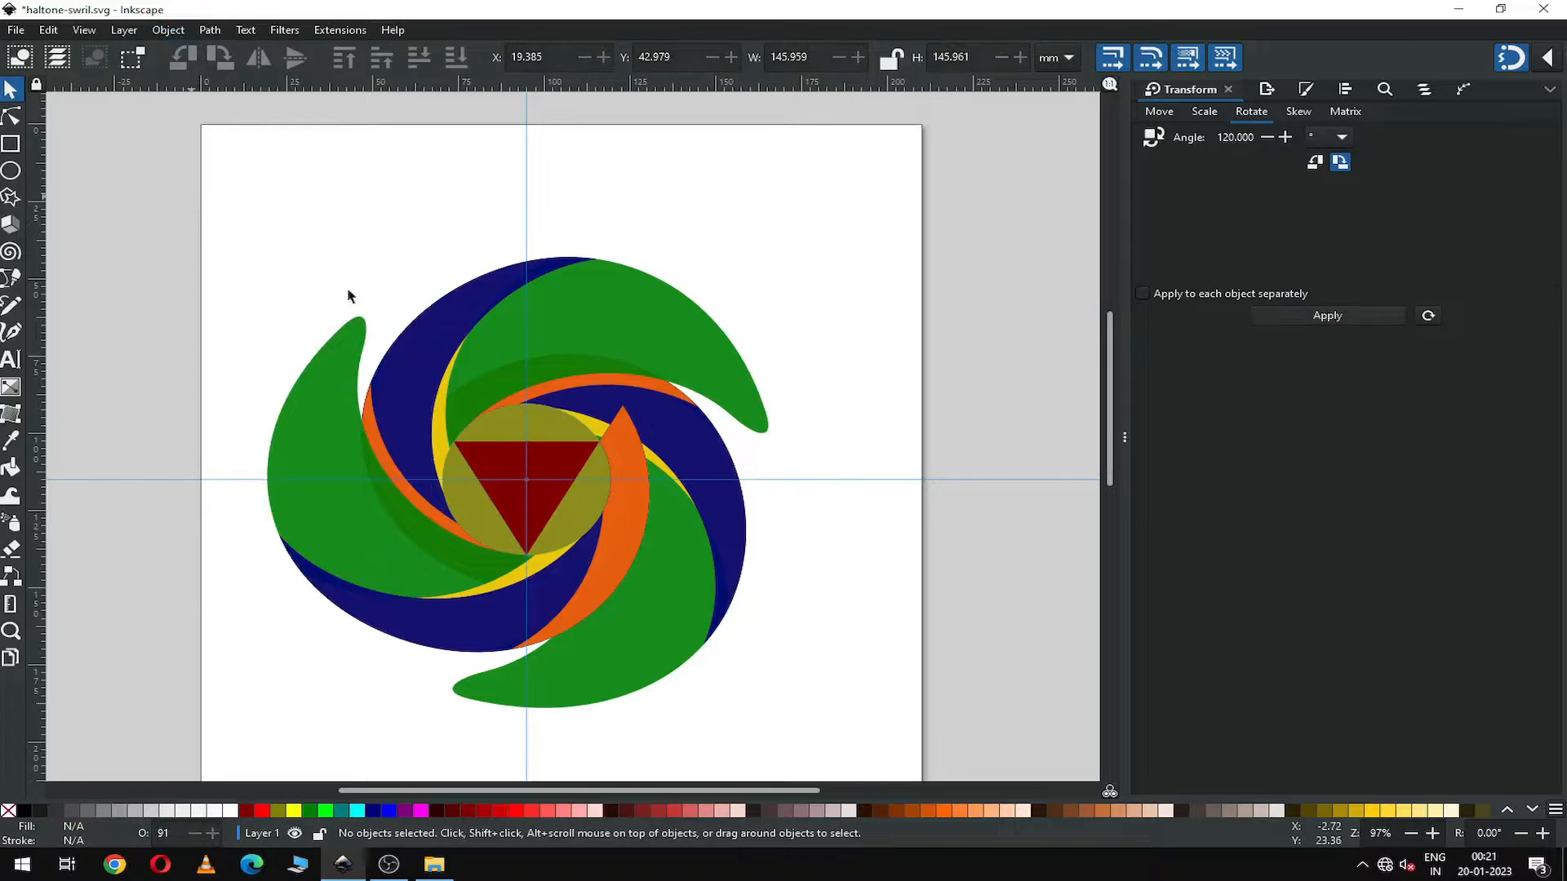
Delete the olive circle and the dark red triangle at the centre of the swirl.
left_click(557, 427)
key("Delete")
left_click(558, 456)
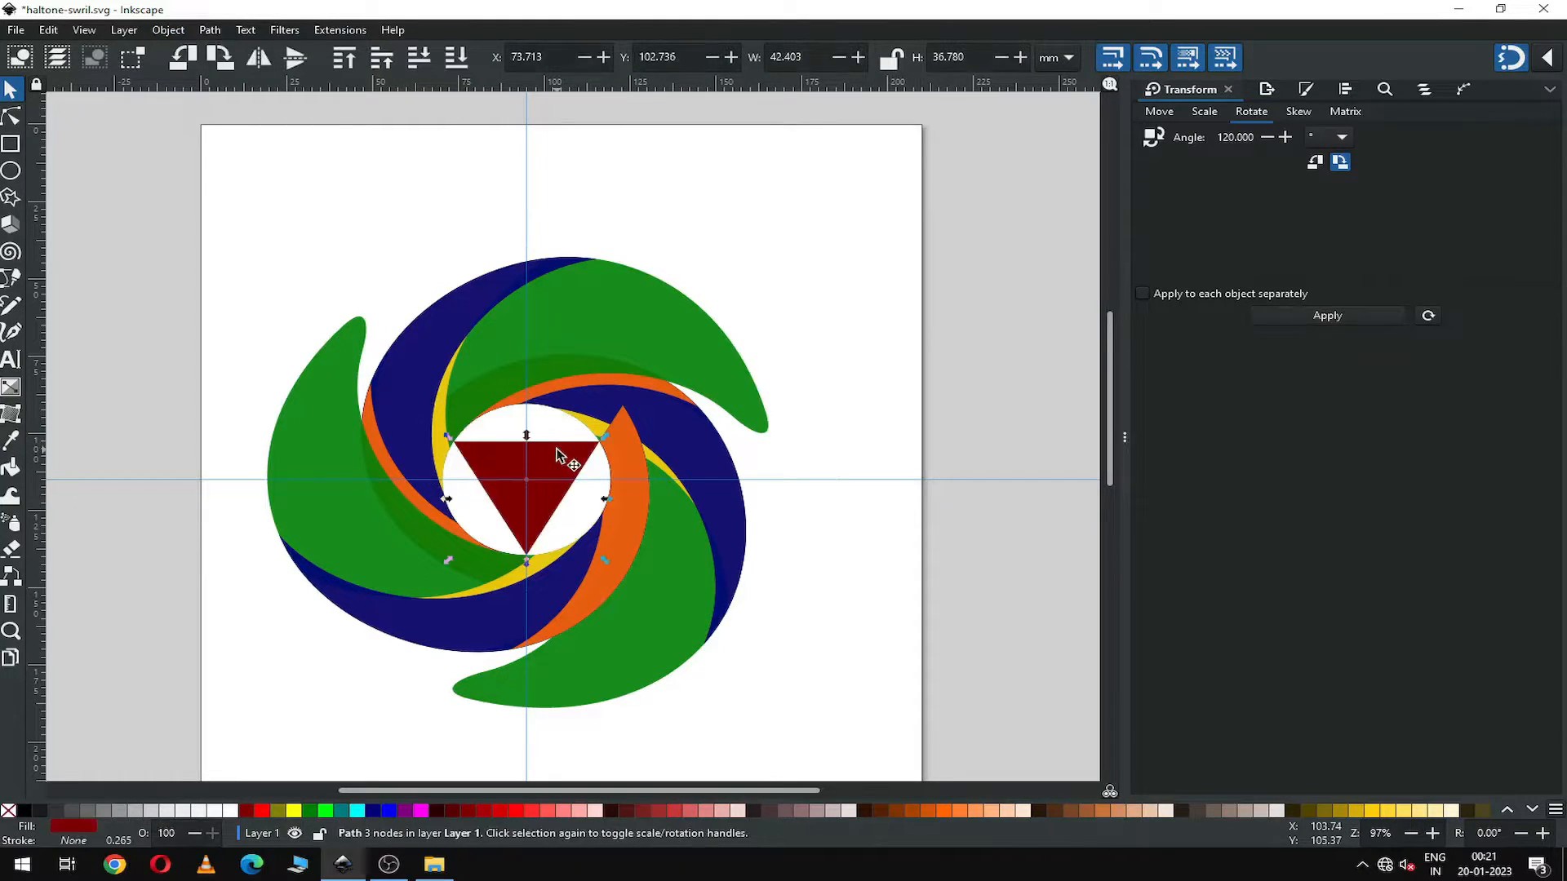
key("Delete")
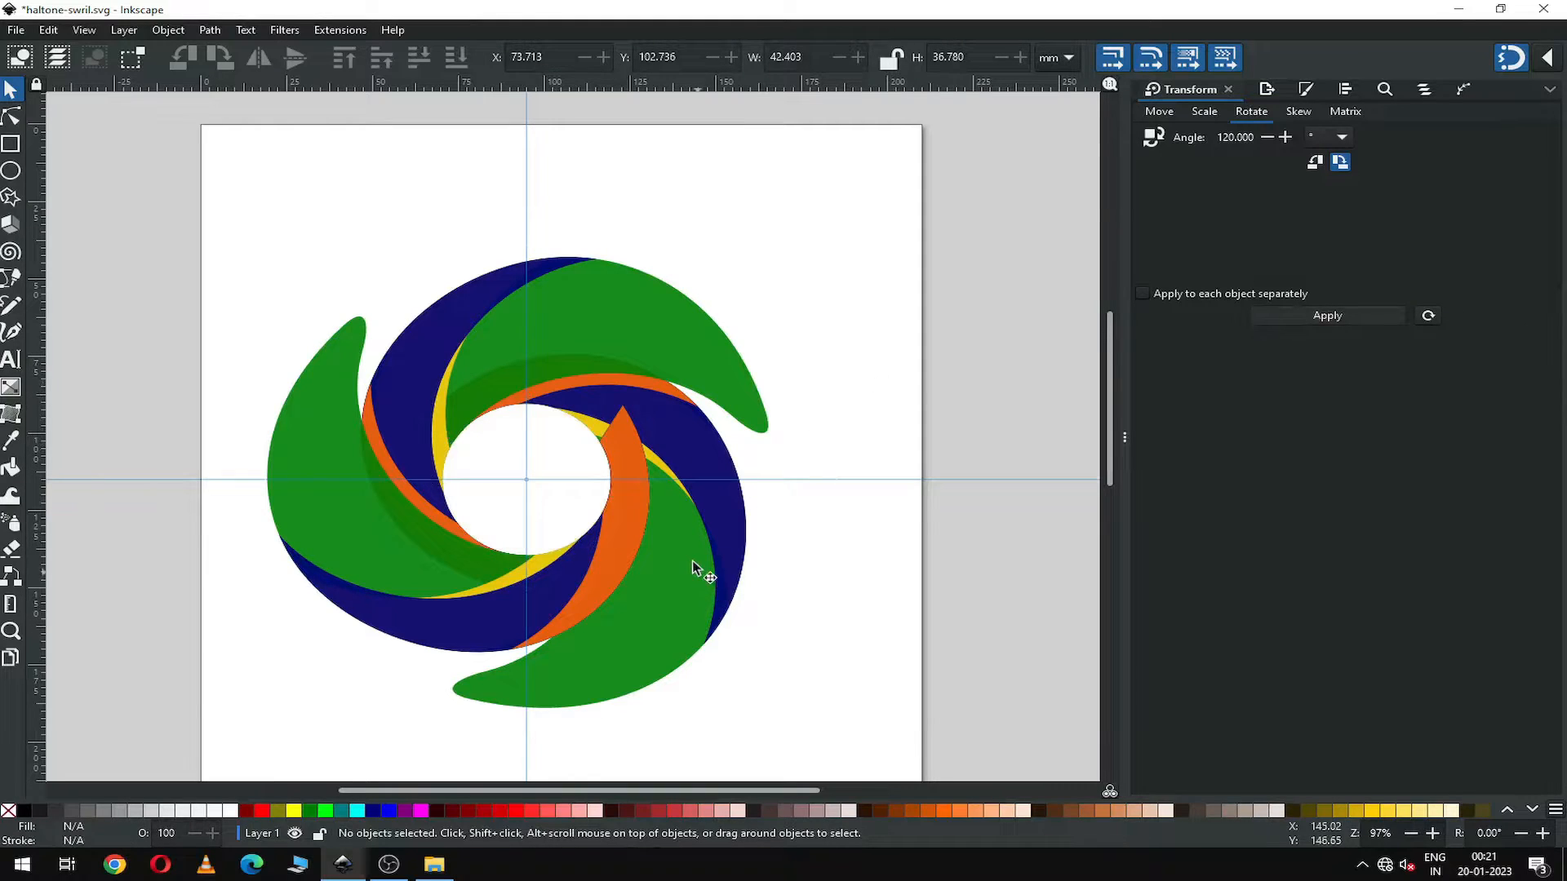
Duplicate the large green shape of the lower-right blade.
left_click(668, 578)
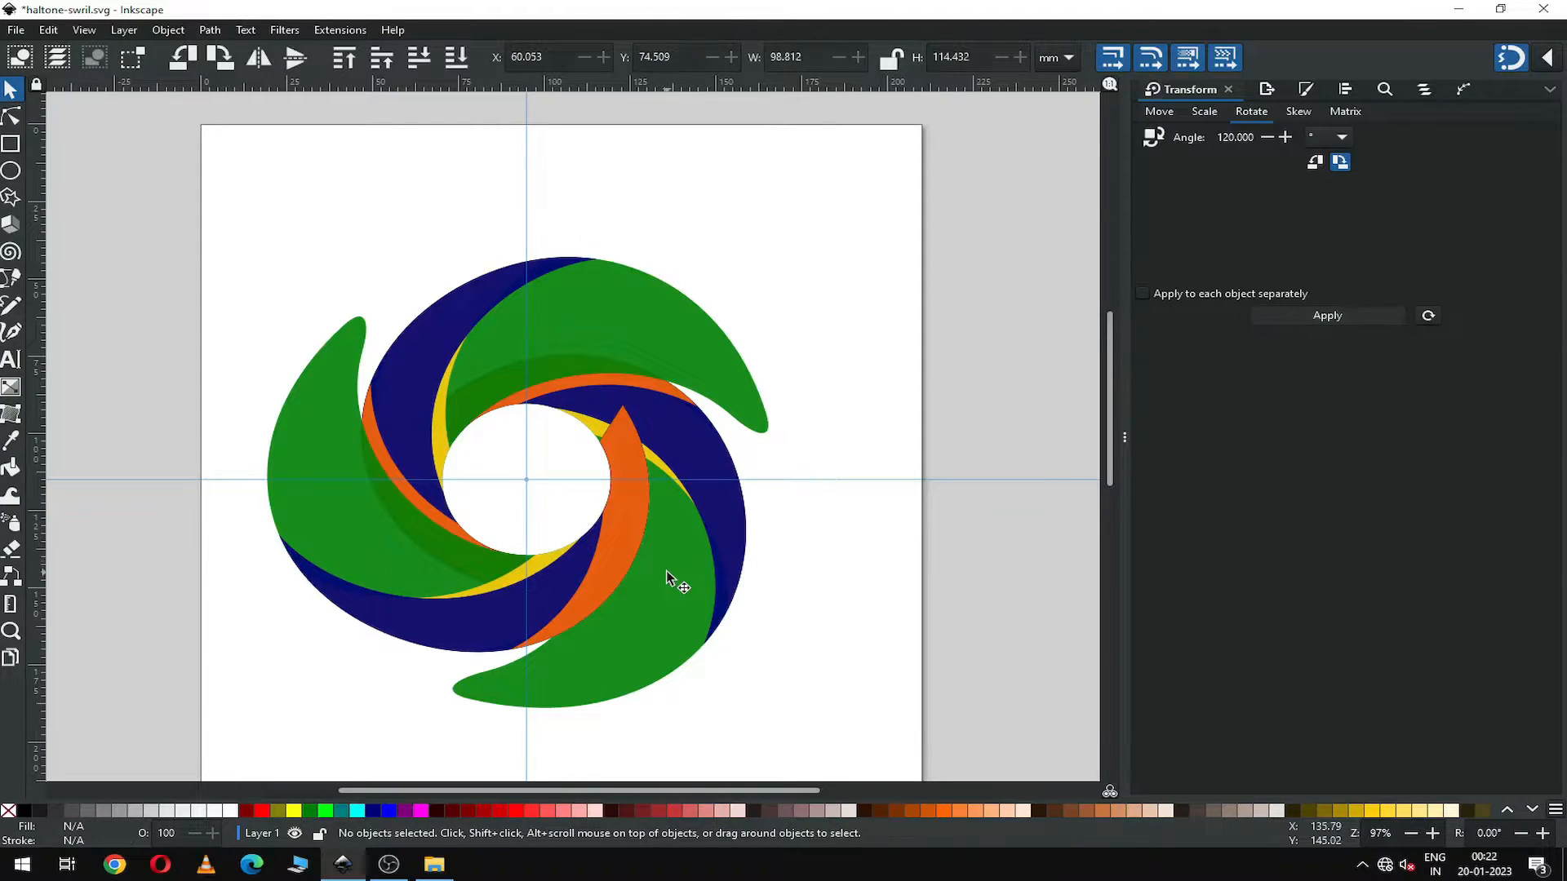
right_click(659, 621)
left_click(849, 366)
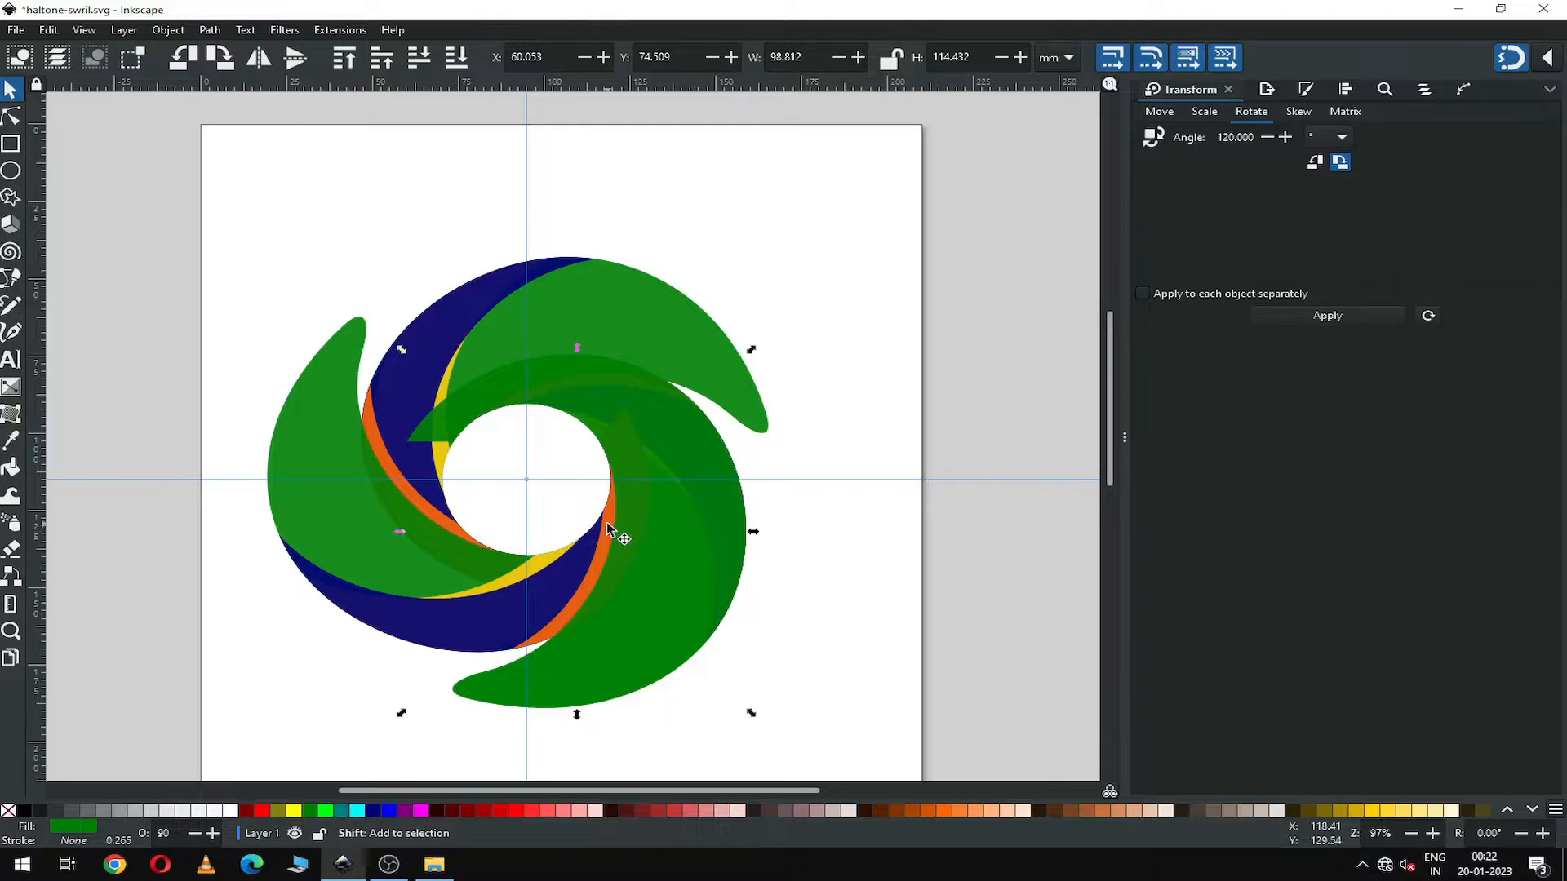
Subtract the duplicated green shape from the orange shape that overlaps the lower-right blade, using Difference.
key("z")
left_click_drag(565, 451, 700, 552)
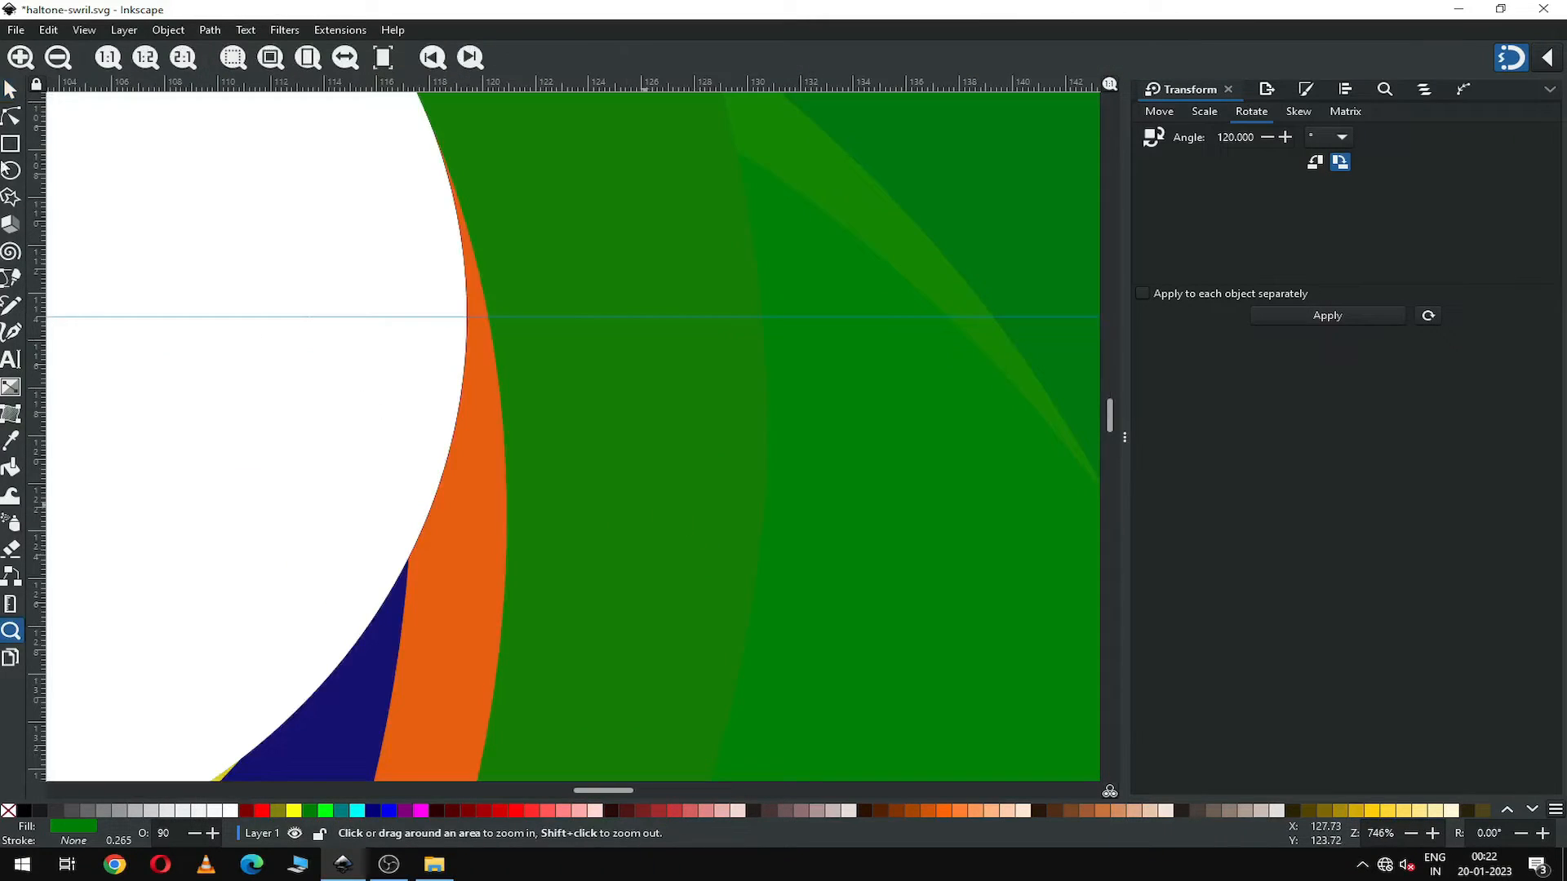
key("s")
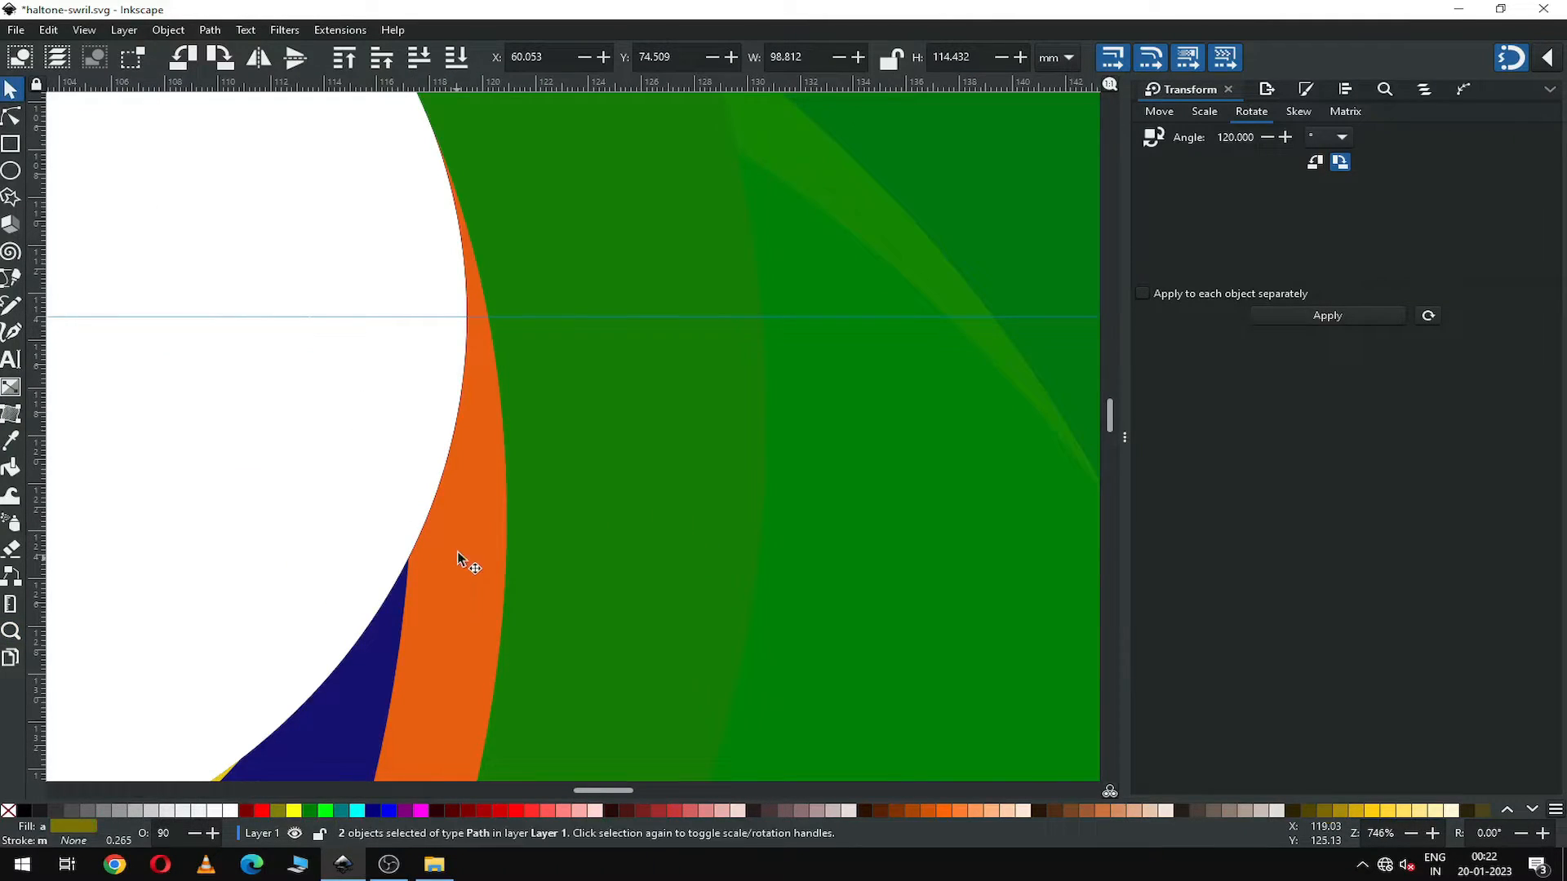
left_click(210, 30)
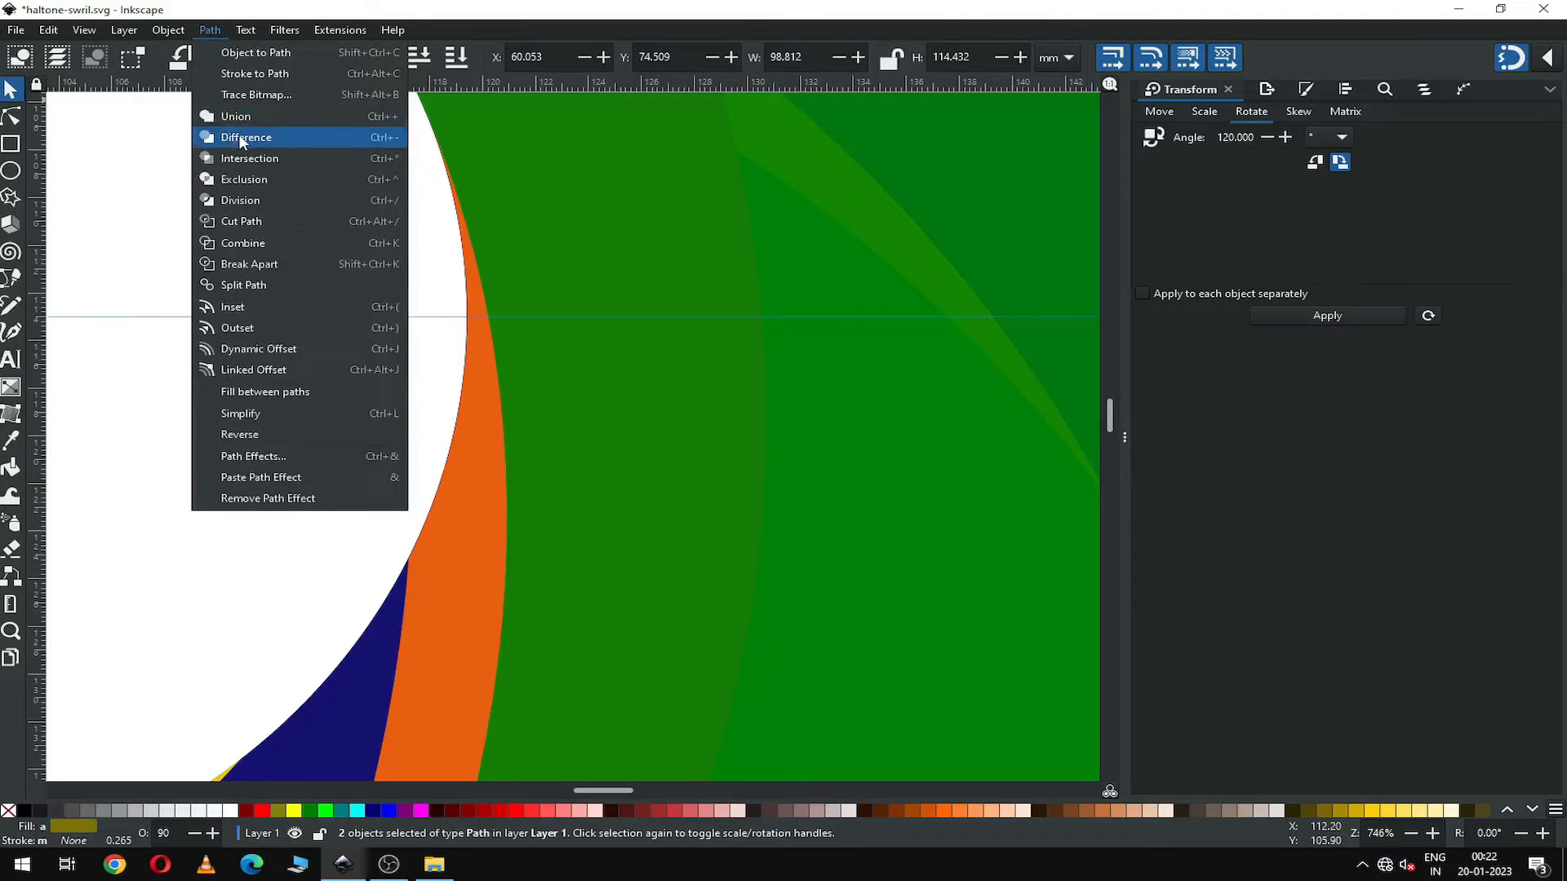
left_click(243, 138)
key("minus")
key("minus")
key("minus")
key("minus")
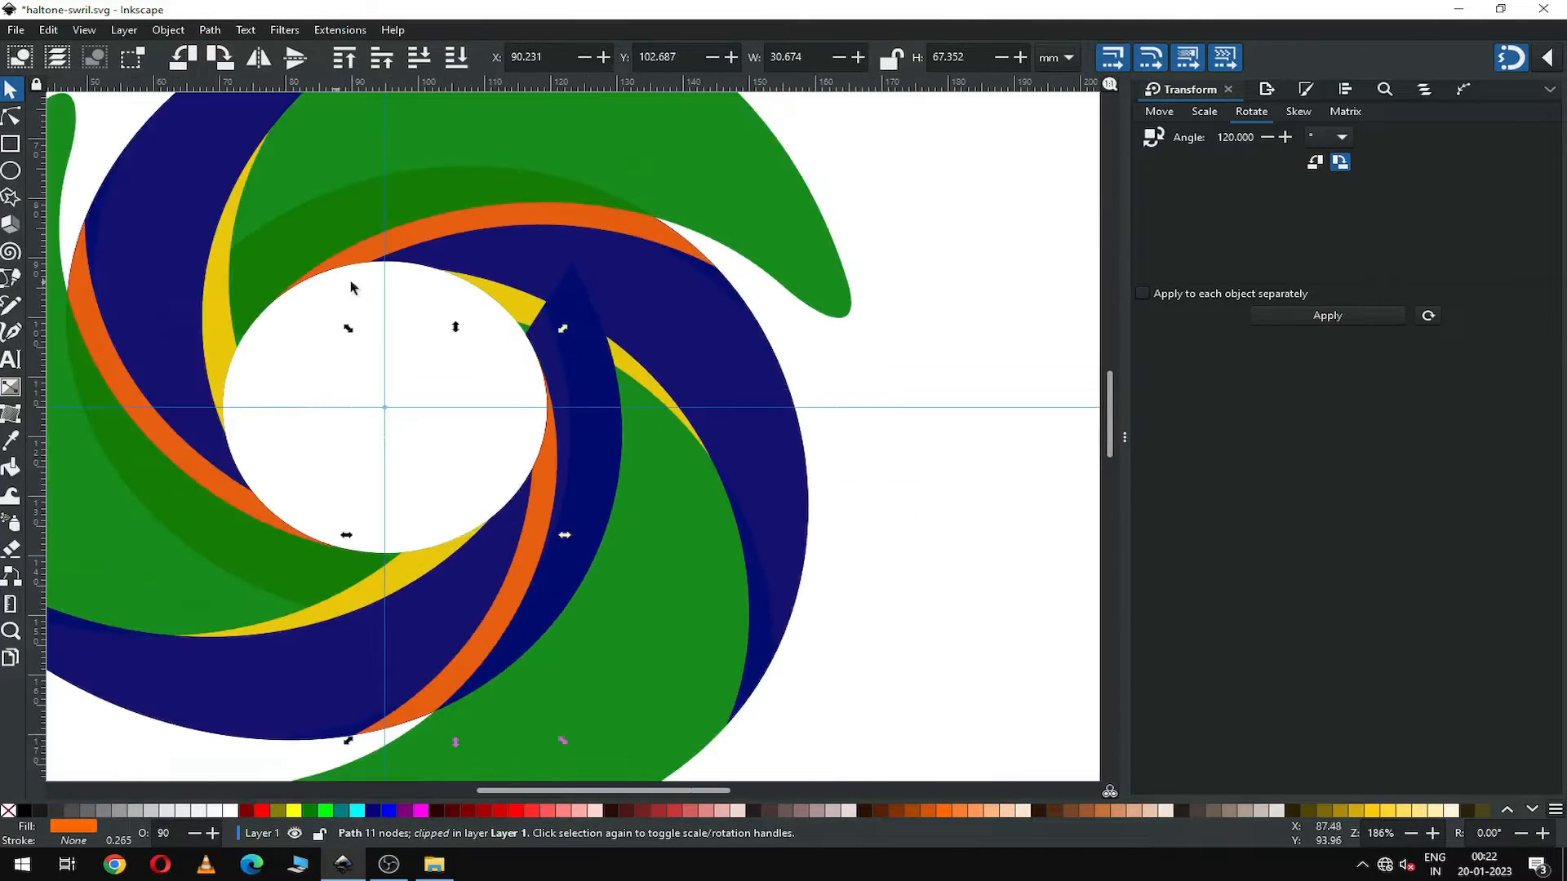
left_click(917, 330)
Duplicate the lower-right green shape again and subtract the copy from the navy shape along the swirl's lower edge.
left_click(657, 628)
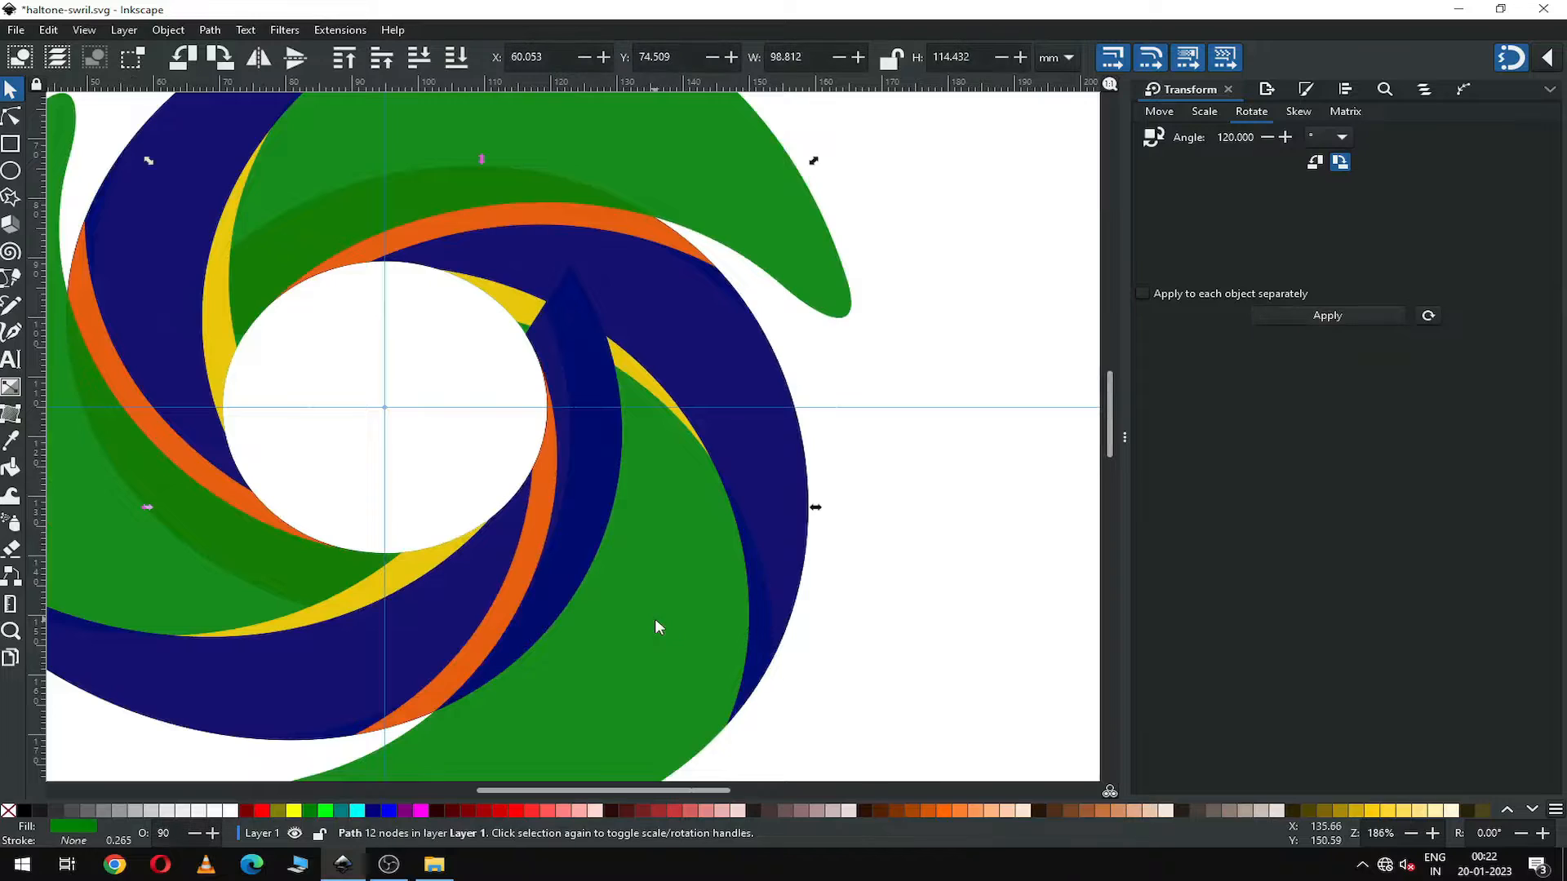
right_click(657, 627)
left_click(716, 374)
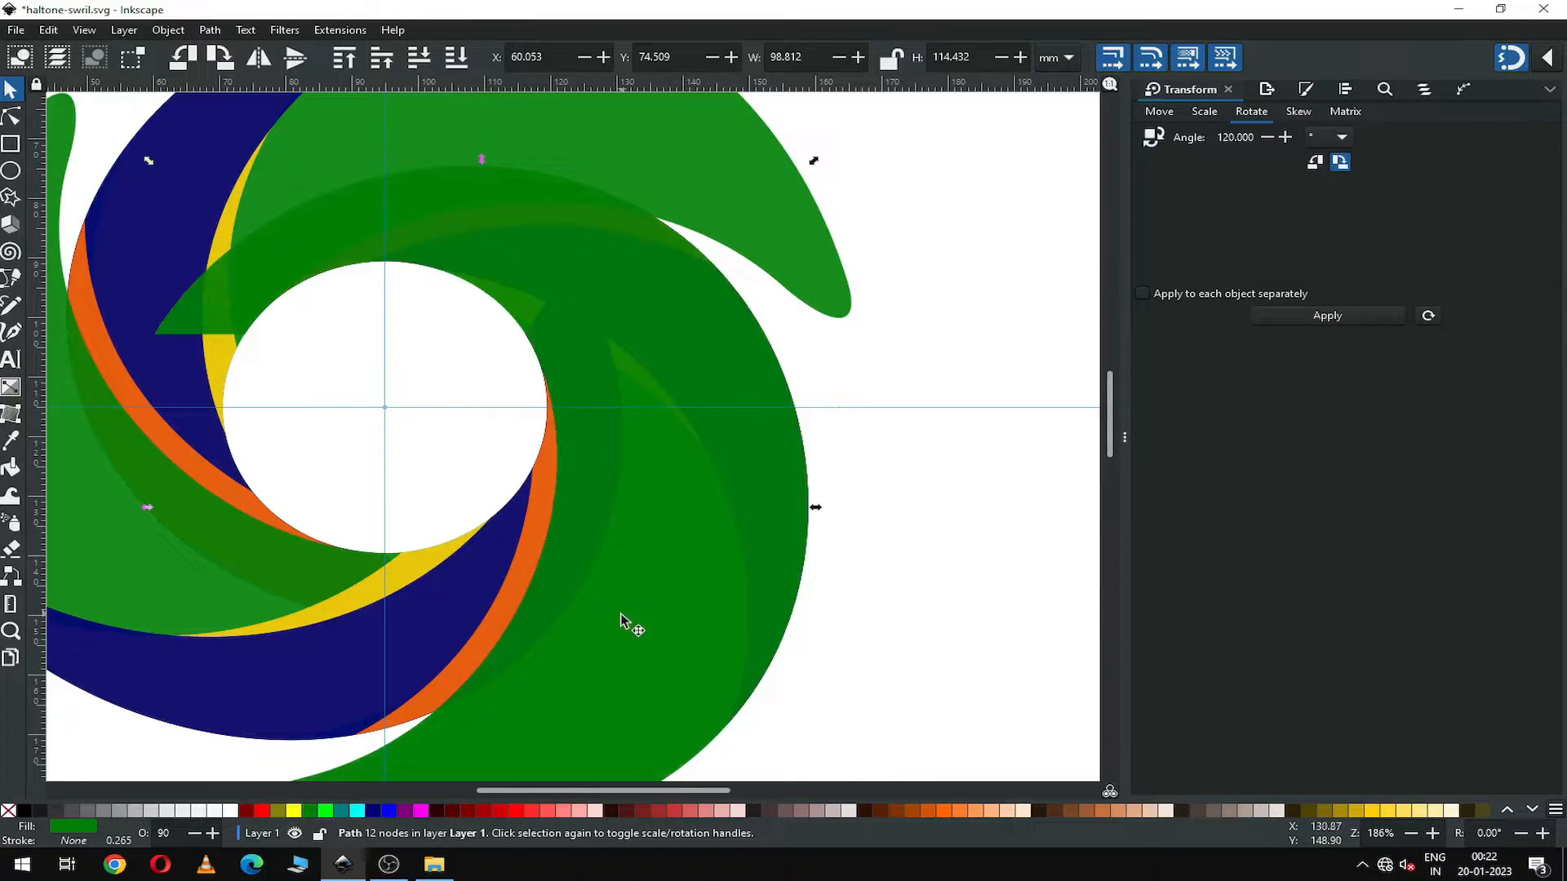
left_click(259, 695, "shift")
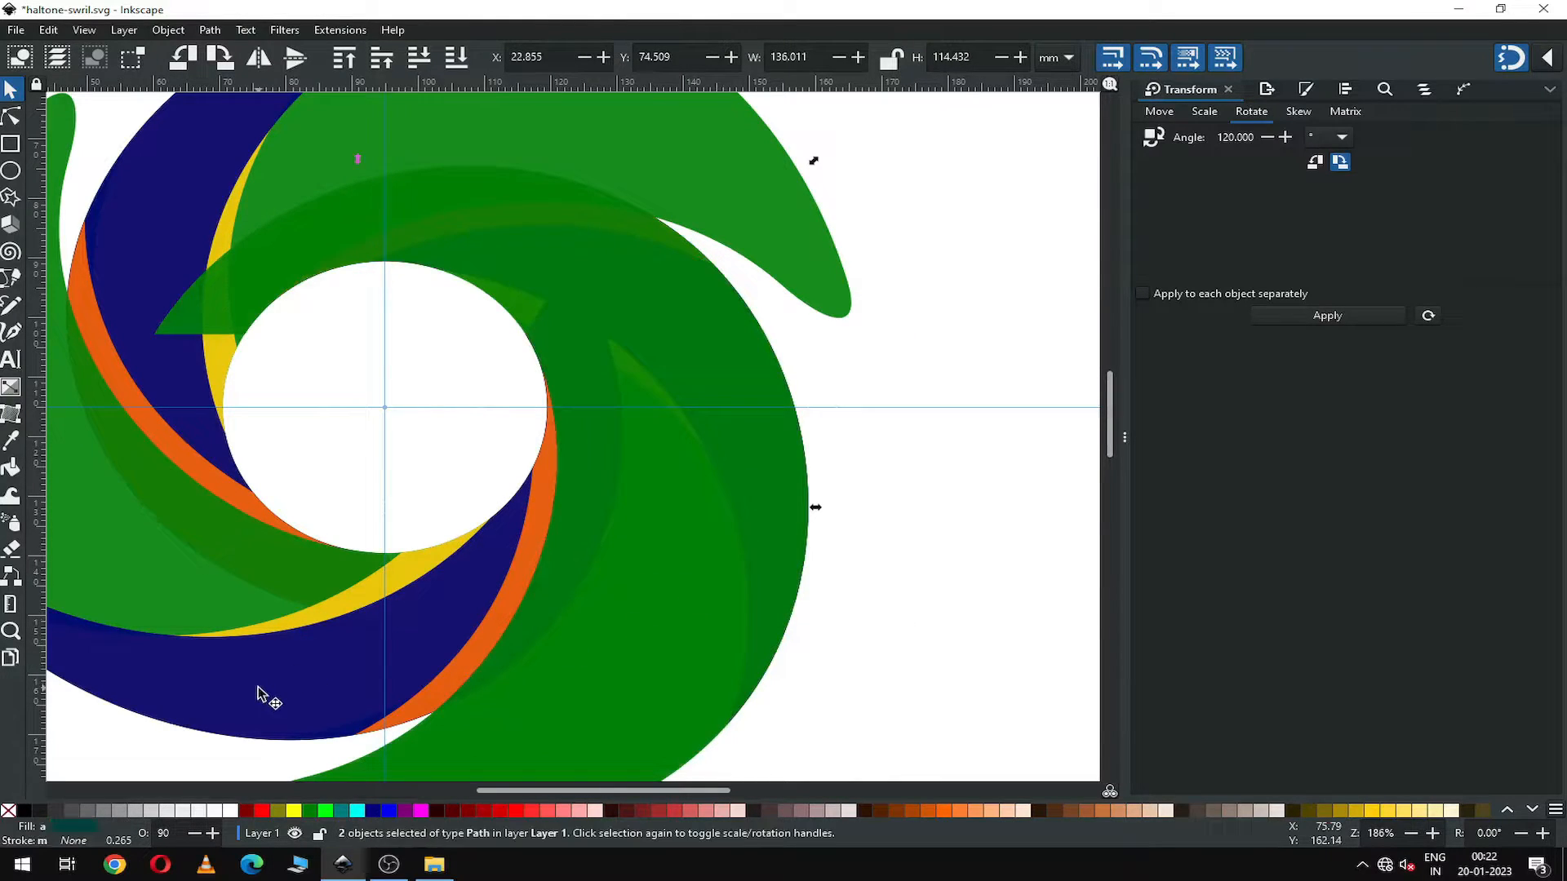
left_click(163, 31)
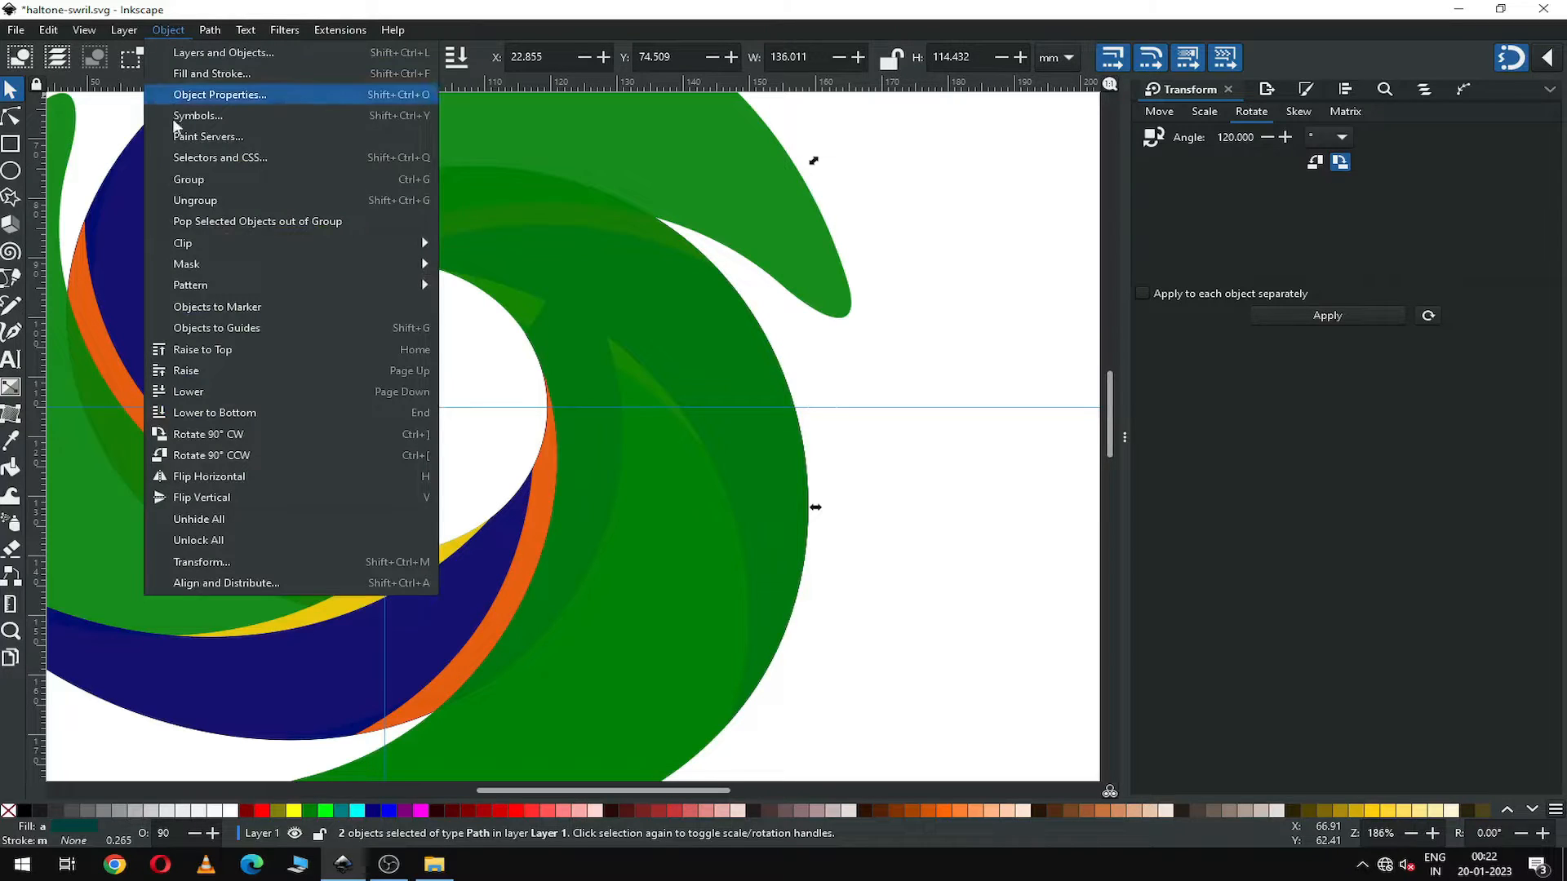
mouse_move(211, 30)
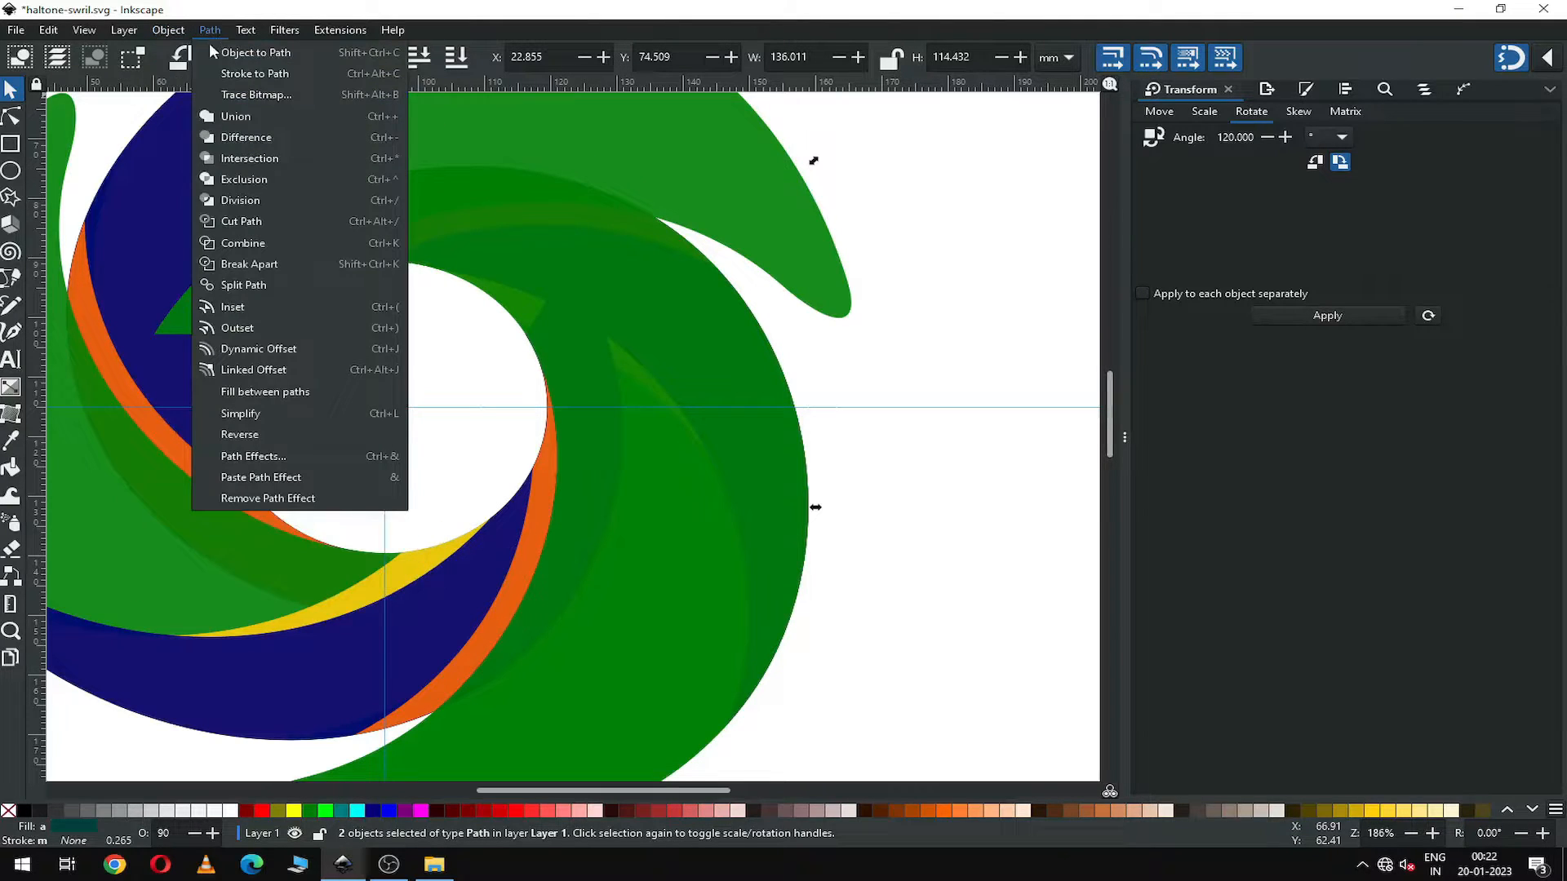
left_click(245, 138)
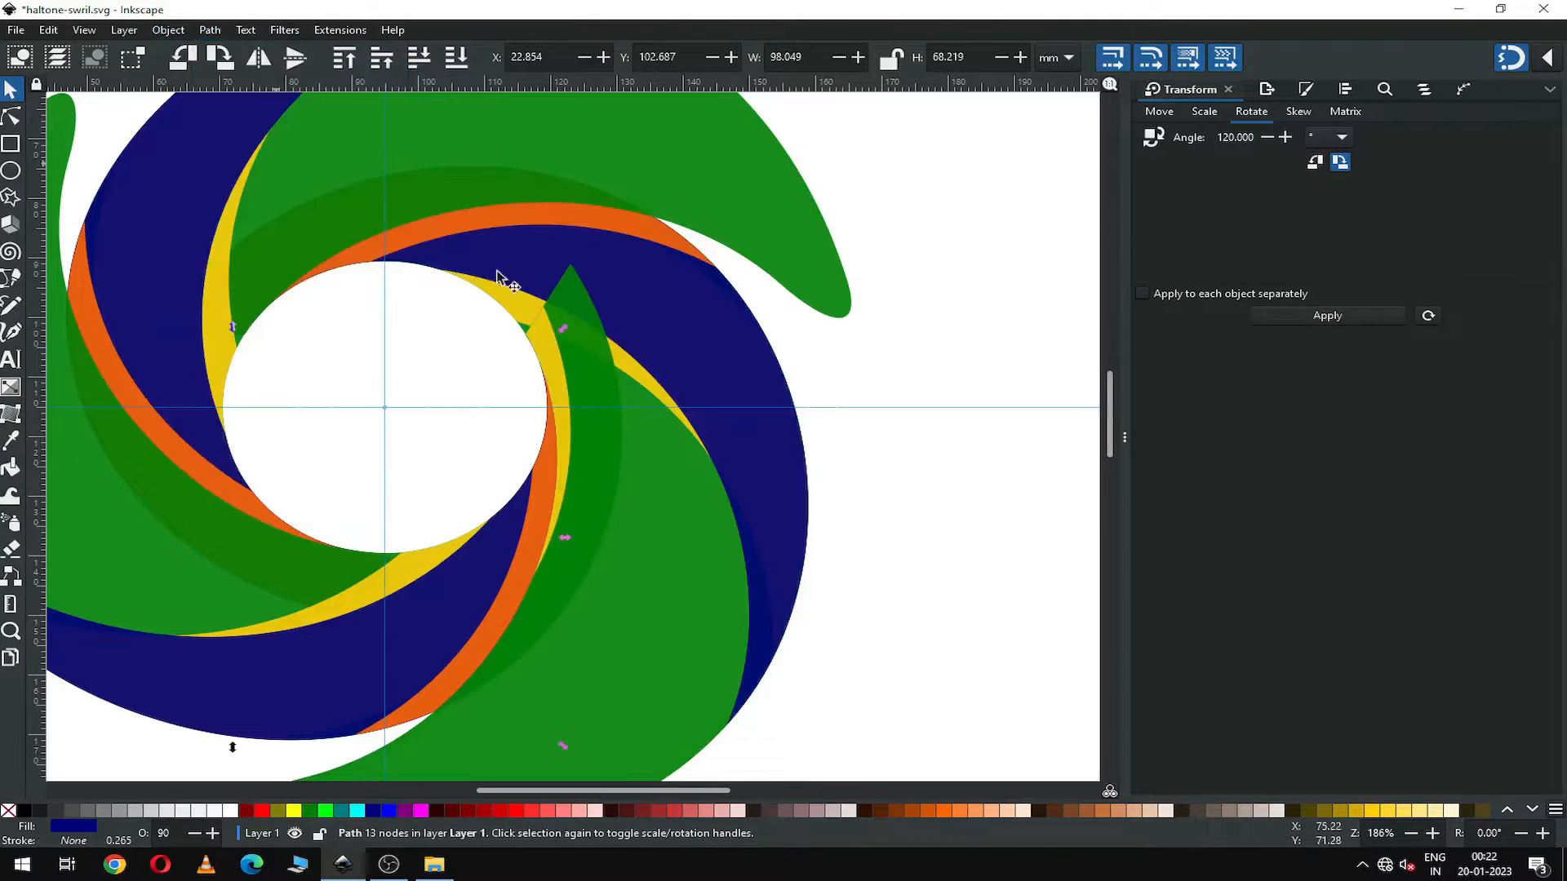
left_click(868, 336)
key("minus")
key("minus")
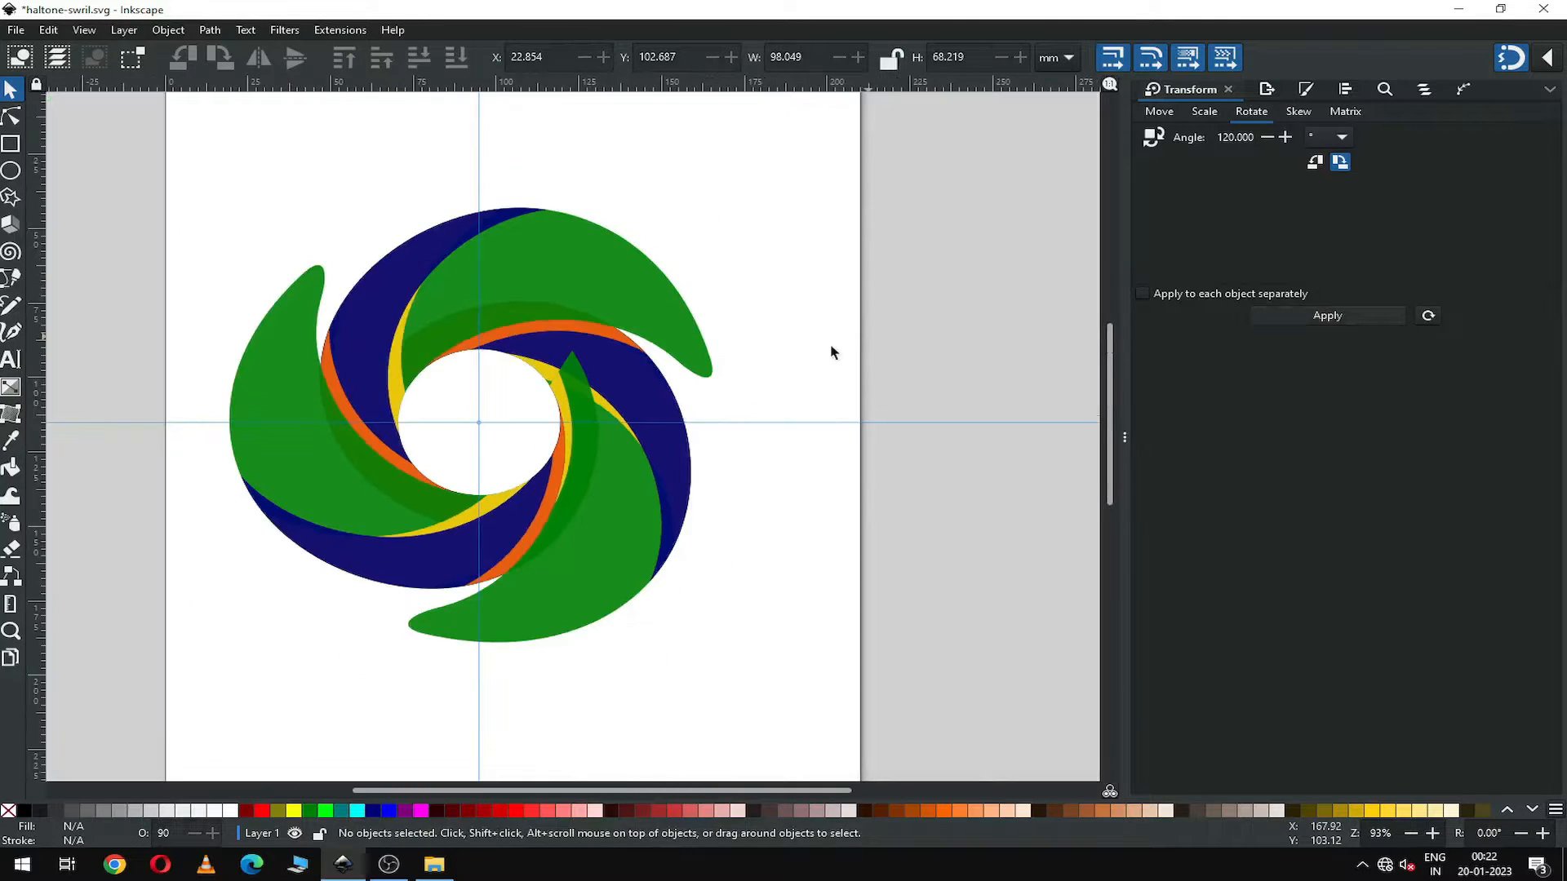
Duplicate the lower-right green shape once more and subtract the copy from the green blade on the swirl's left side.
left_click(530, 604)
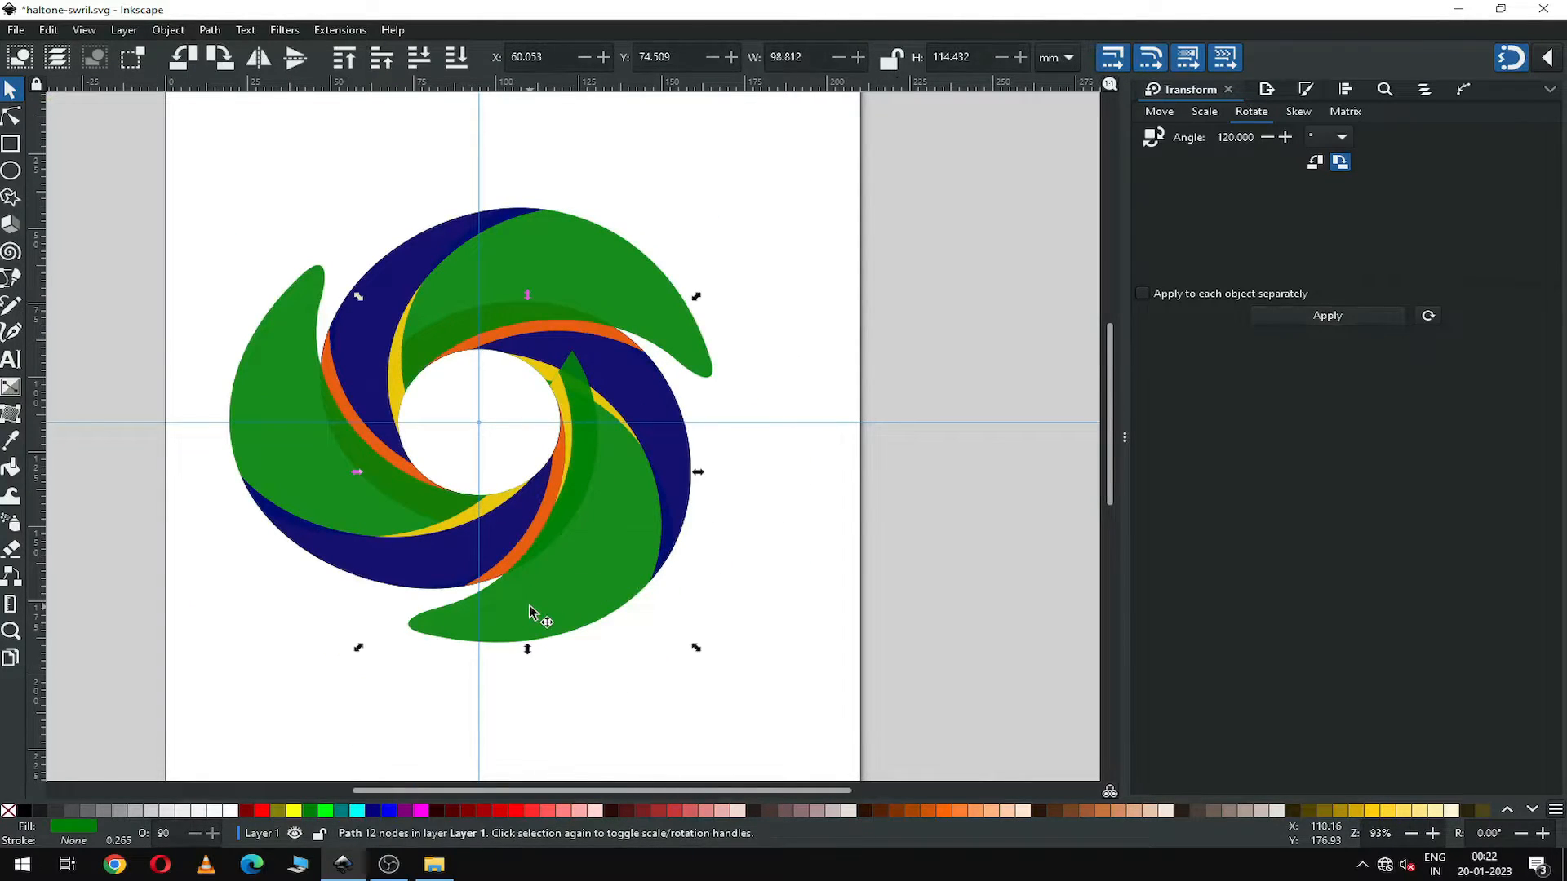
right_click(531, 607)
left_click(644, 364)
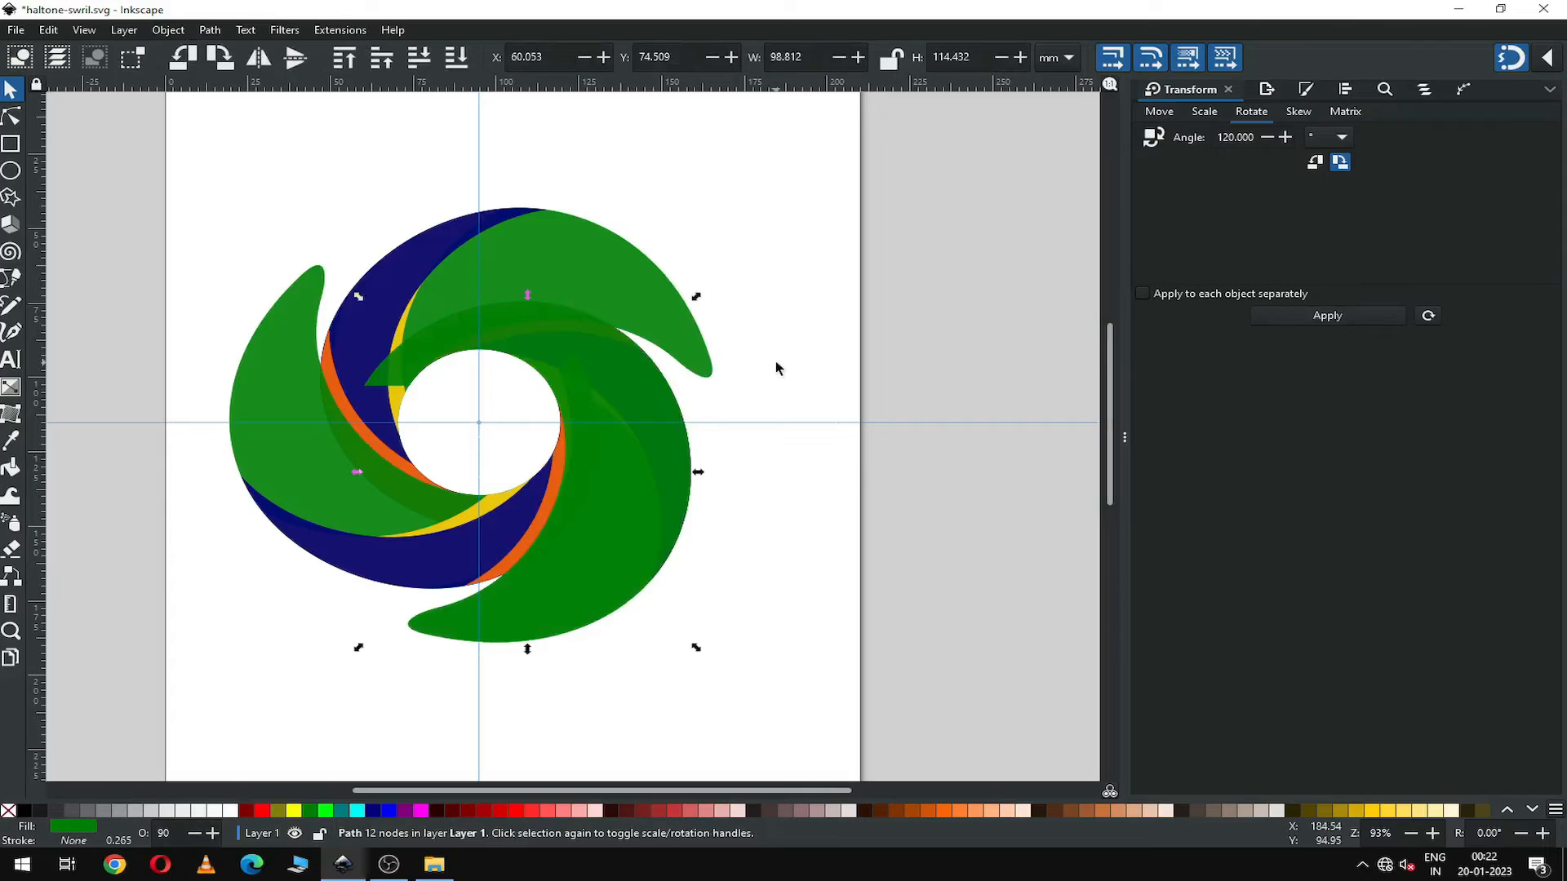
left_click(272, 366, "shift")
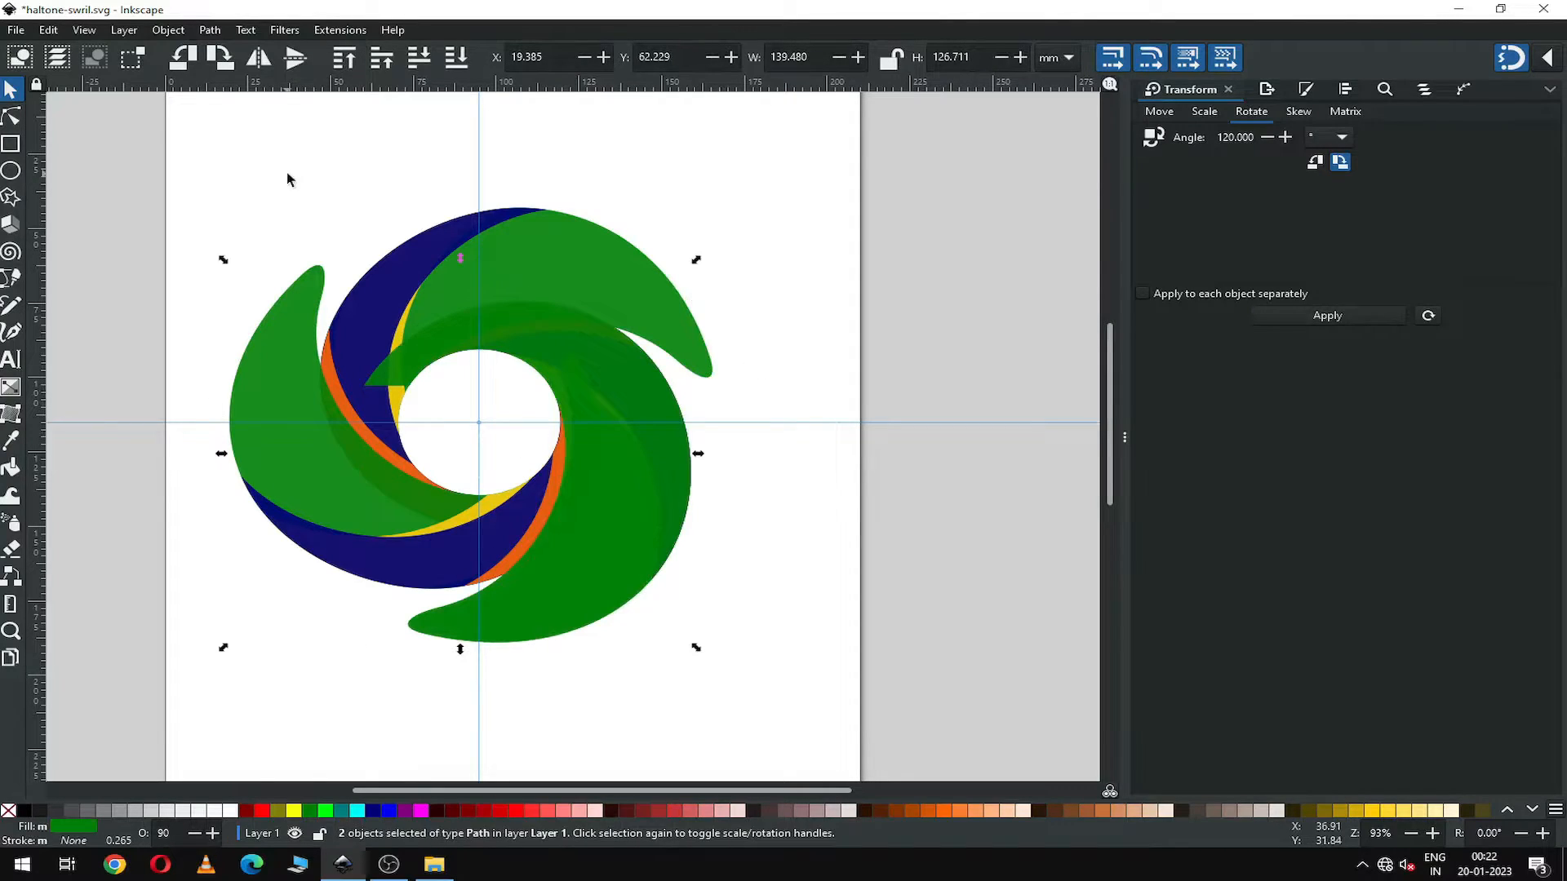
left_click(210, 30)
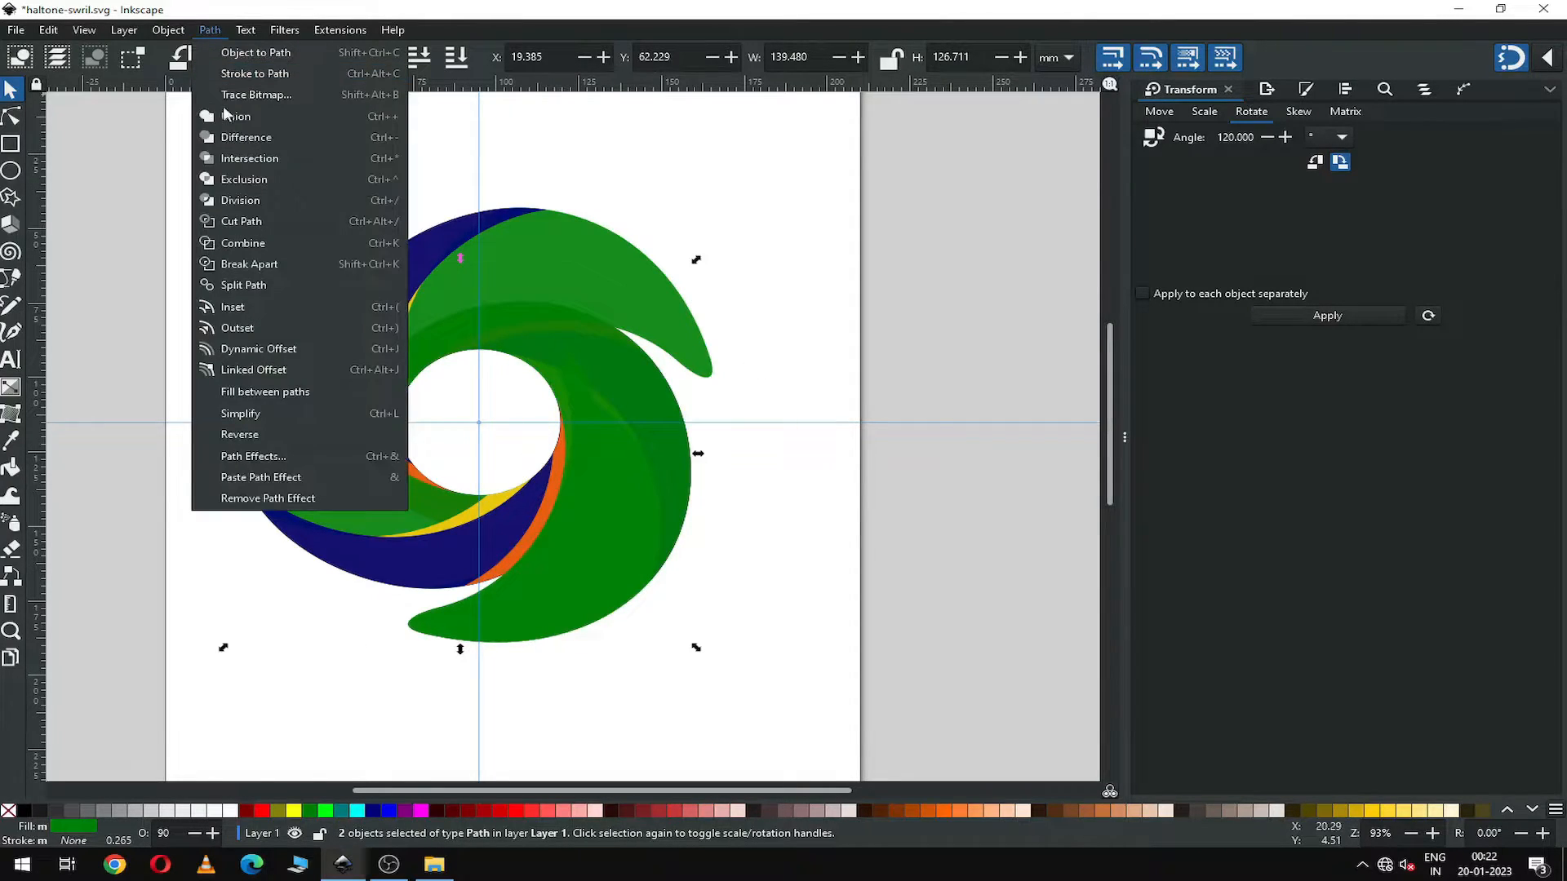
left_click(242, 137)
left_click(801, 291)
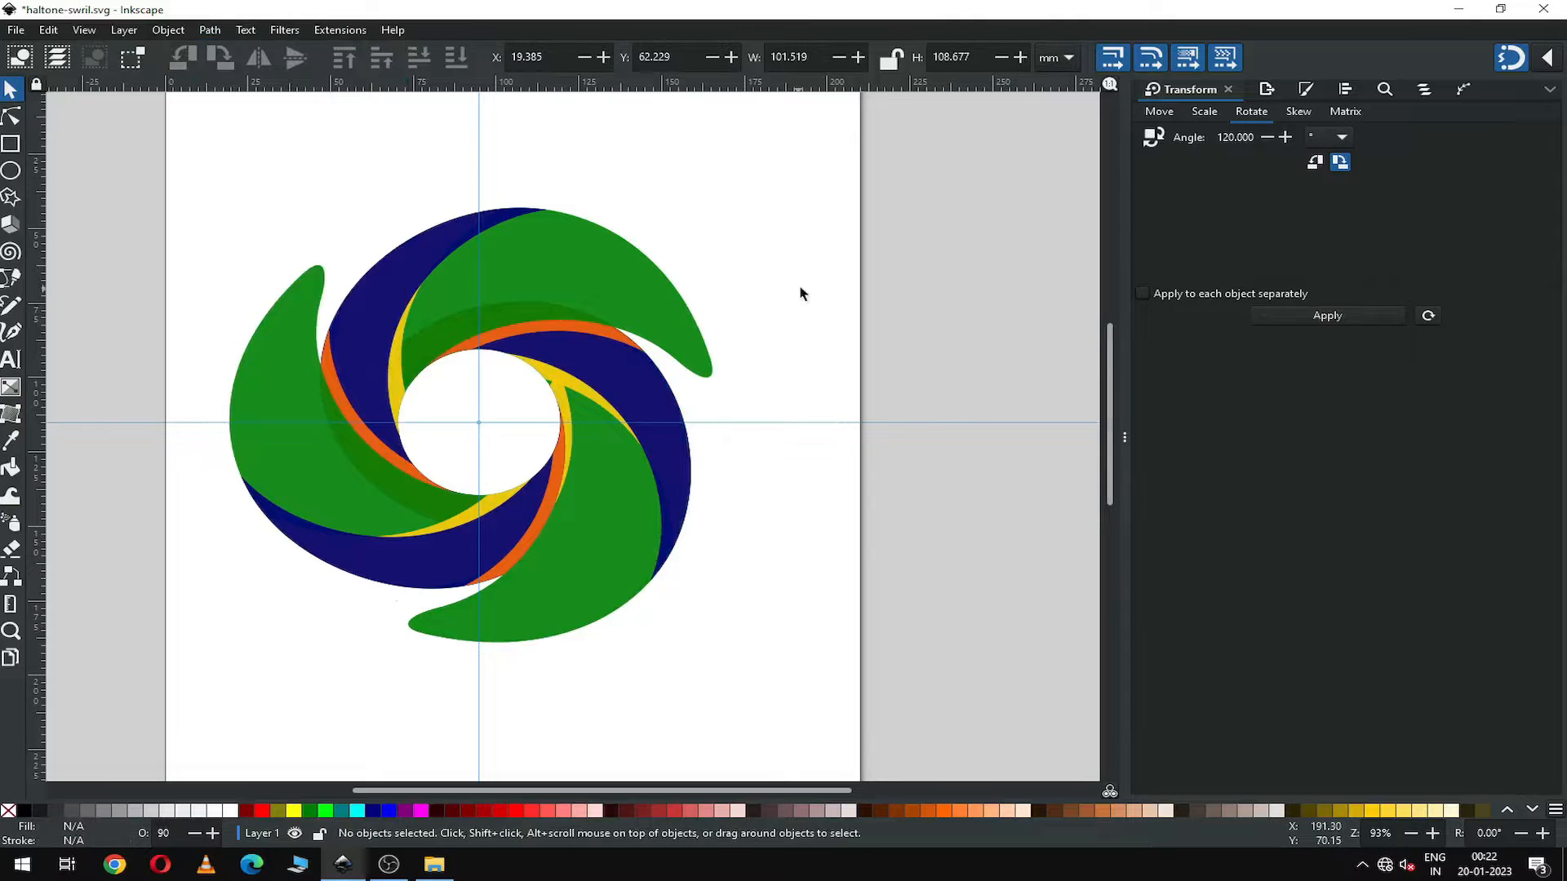
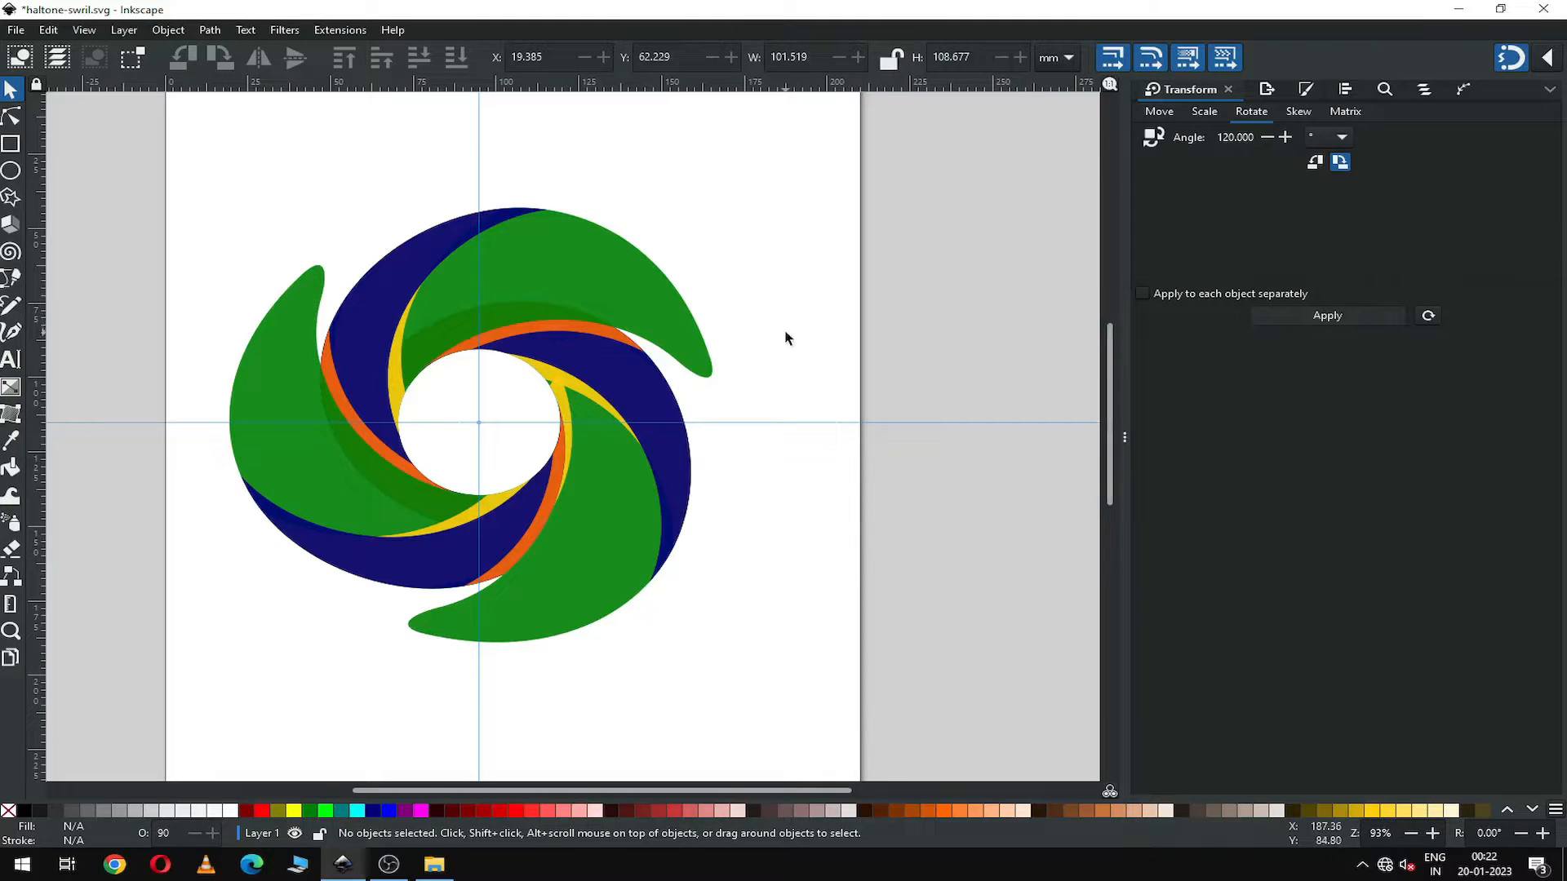
Duplicate the lower-right green blade shape as a cutter for the dark red sliver beside the central hole.
left_click(560, 400)
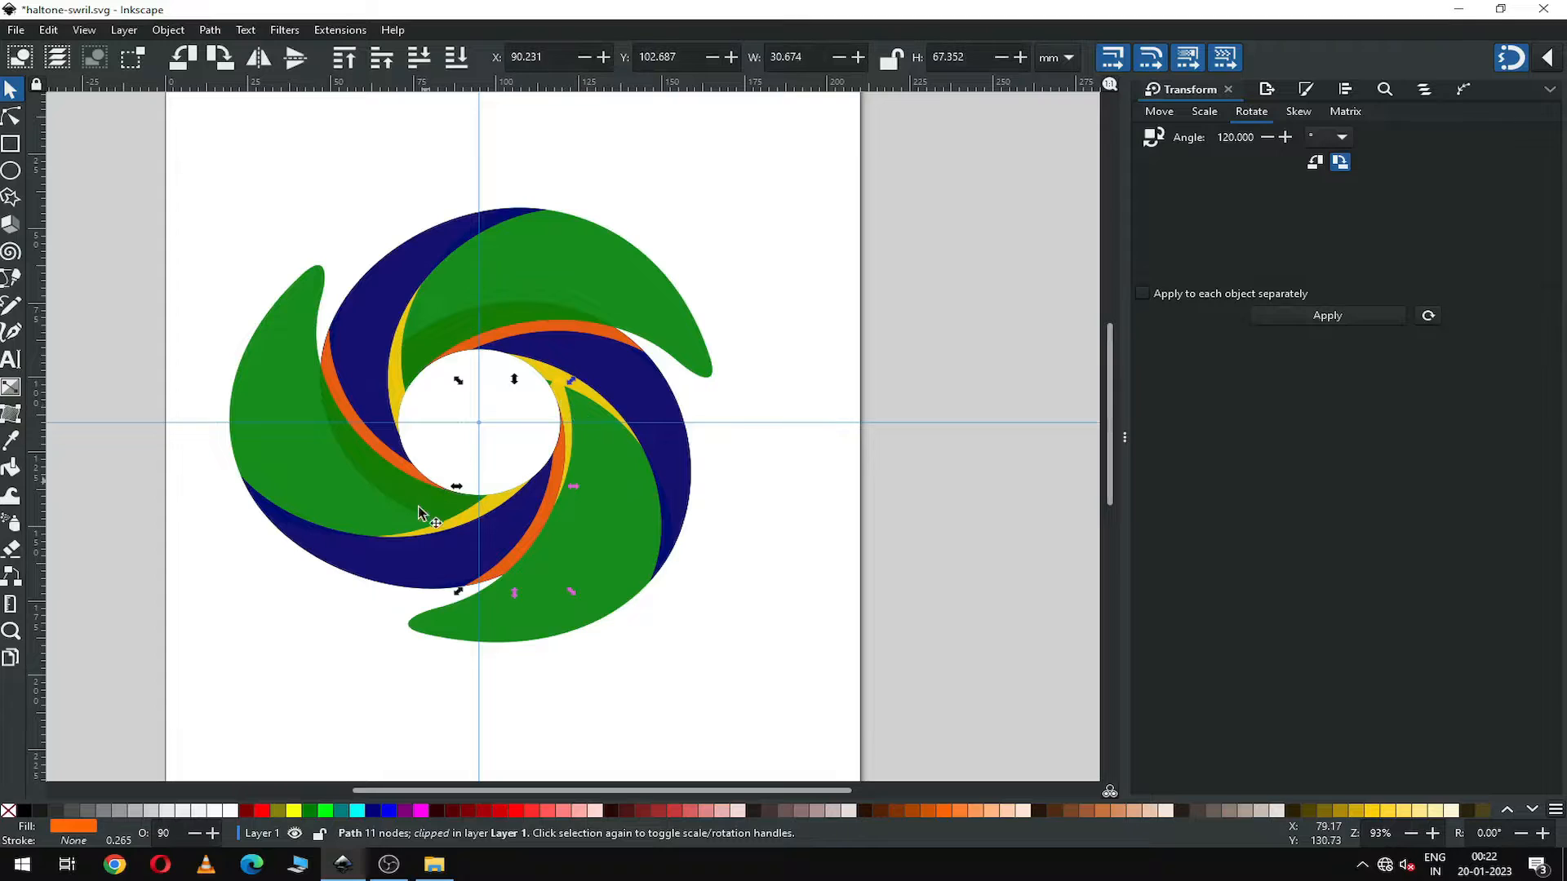
key("z")
left_click_drag(315, 322, 744, 591)
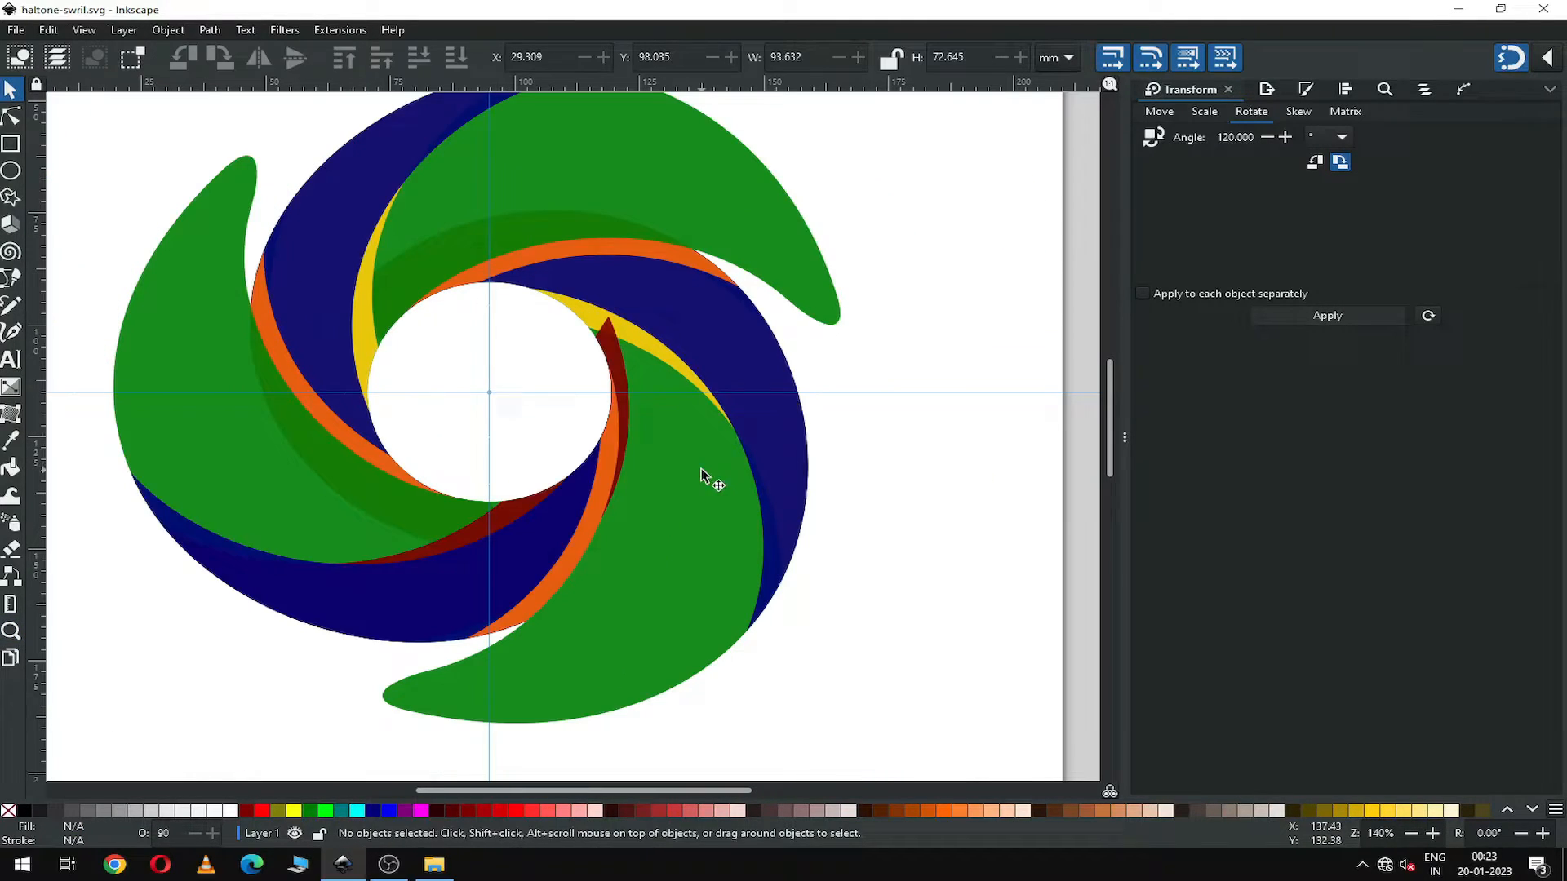
left_click(710, 477)
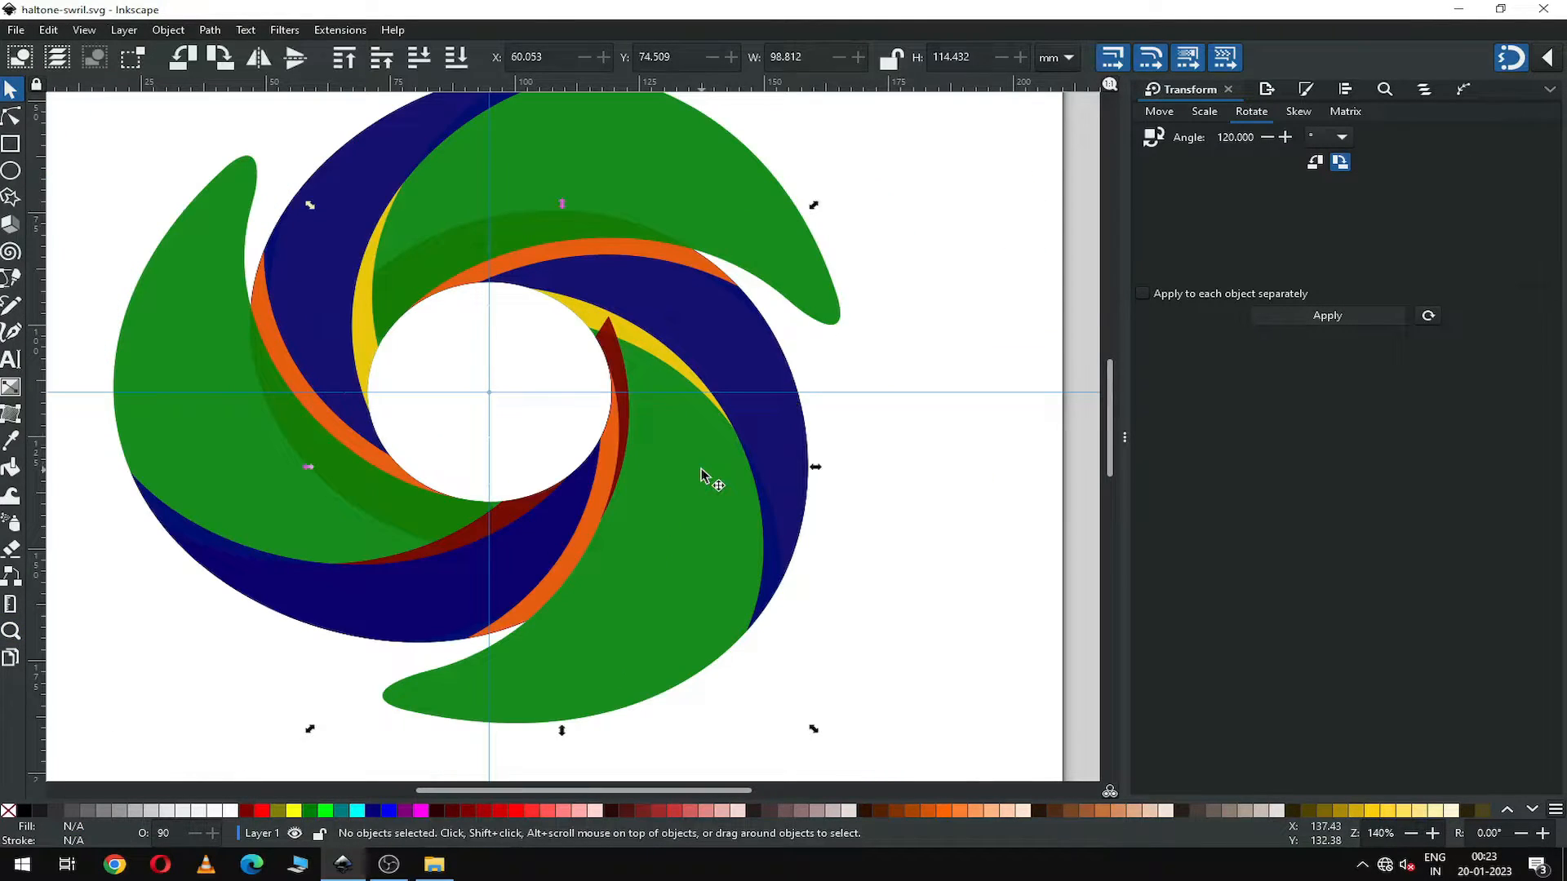
right_click(703, 475)
left_click(752, 547)
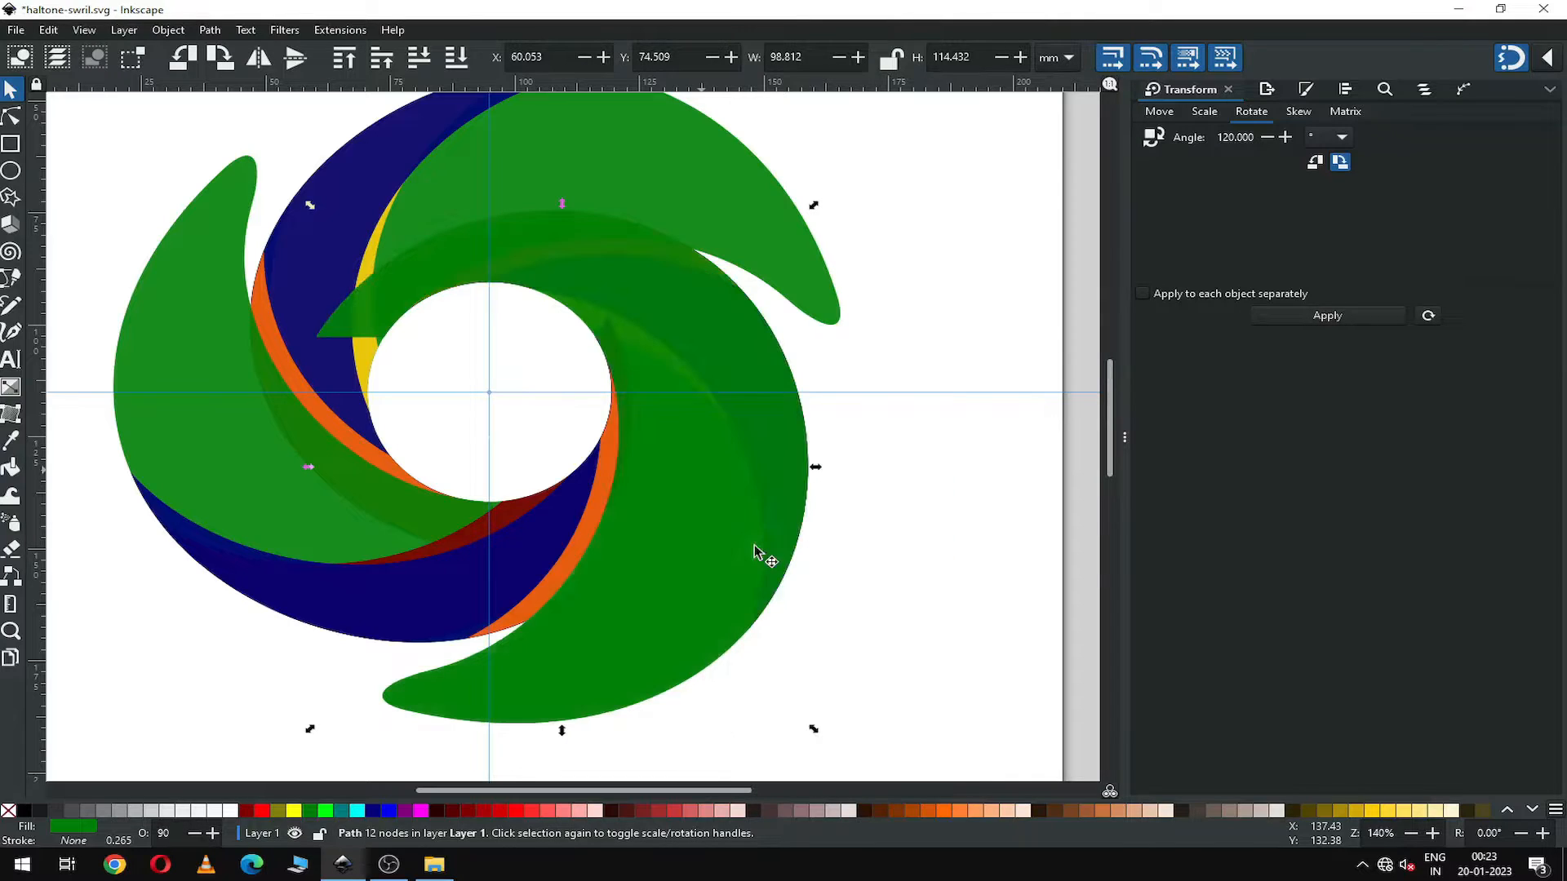
Subtract the duplicated green shape from the dark red sliver and save the document.
key("z")
left_click_drag(412, 466, 717, 571)
left_click(10, 92)
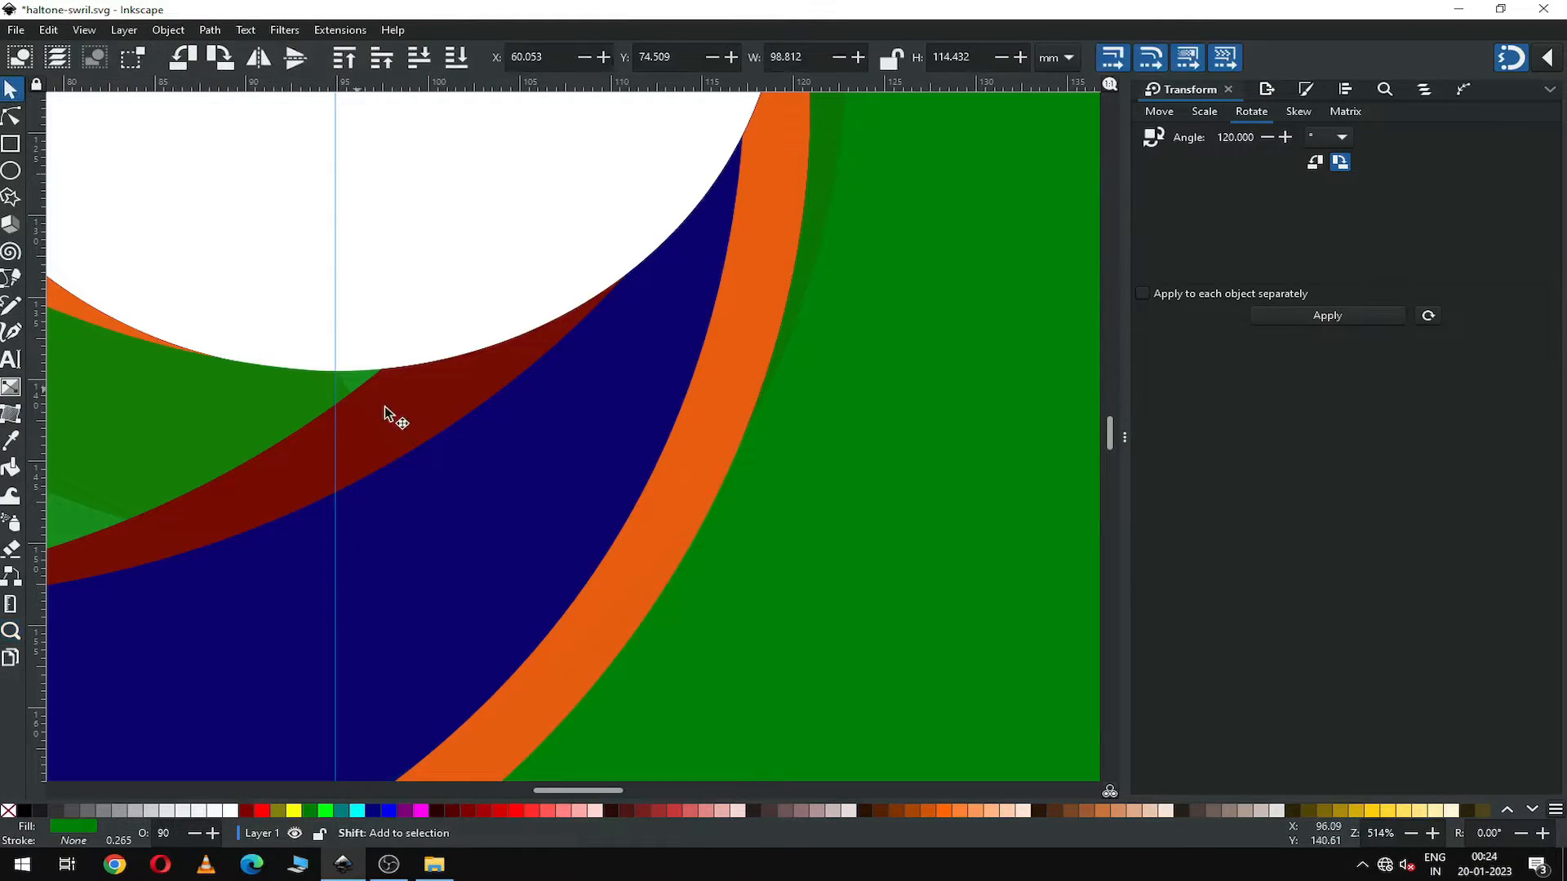
left_click(391, 416, "shift")
left_click(174, 32)
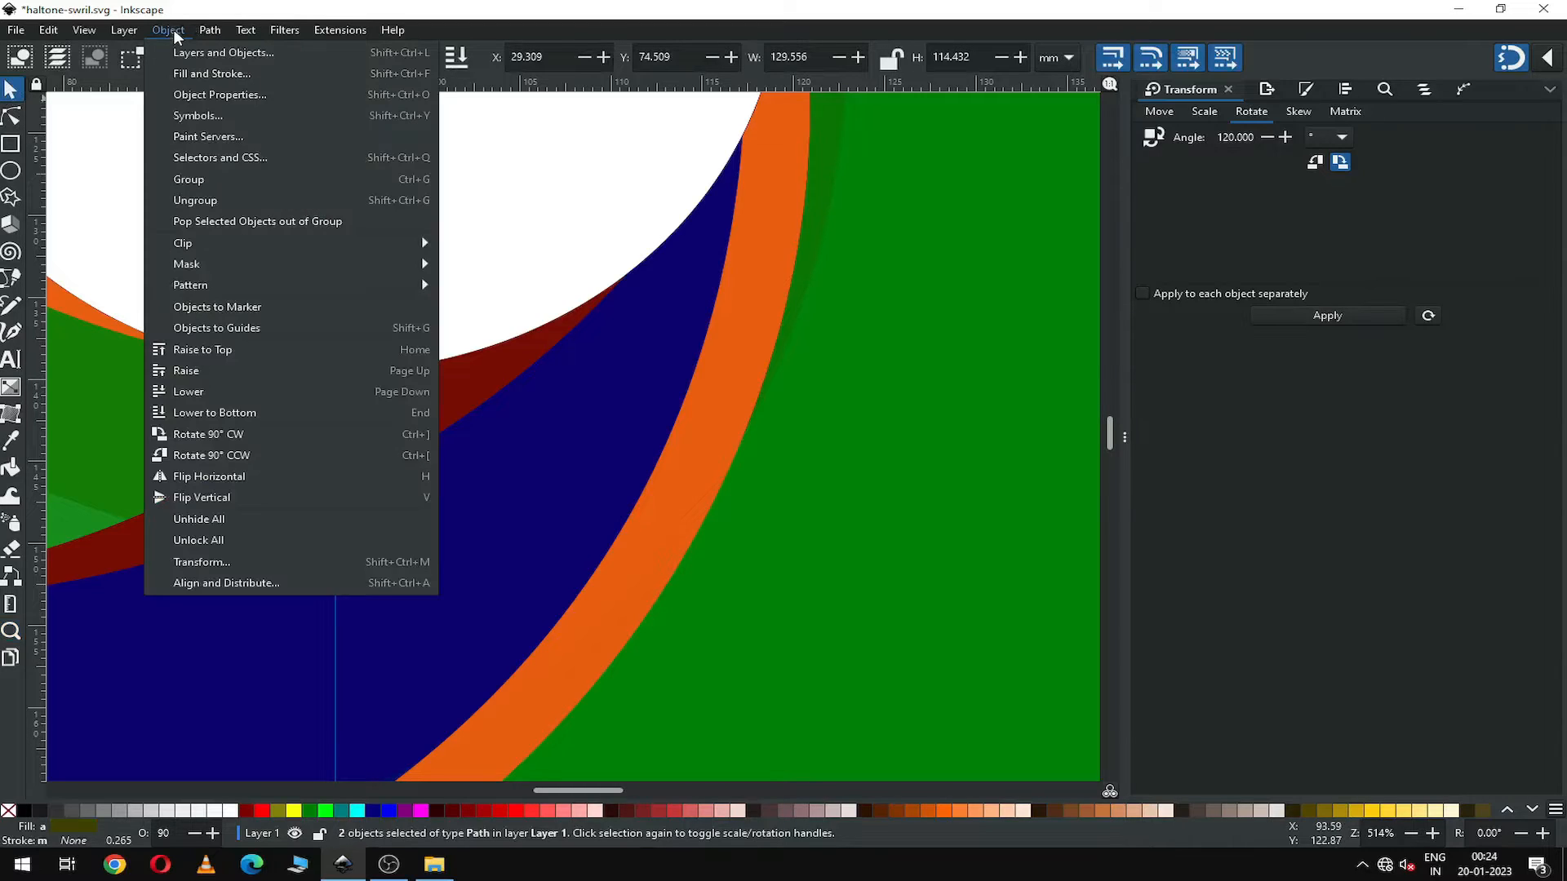
mouse_move(209, 30)
left_click(218, 139)
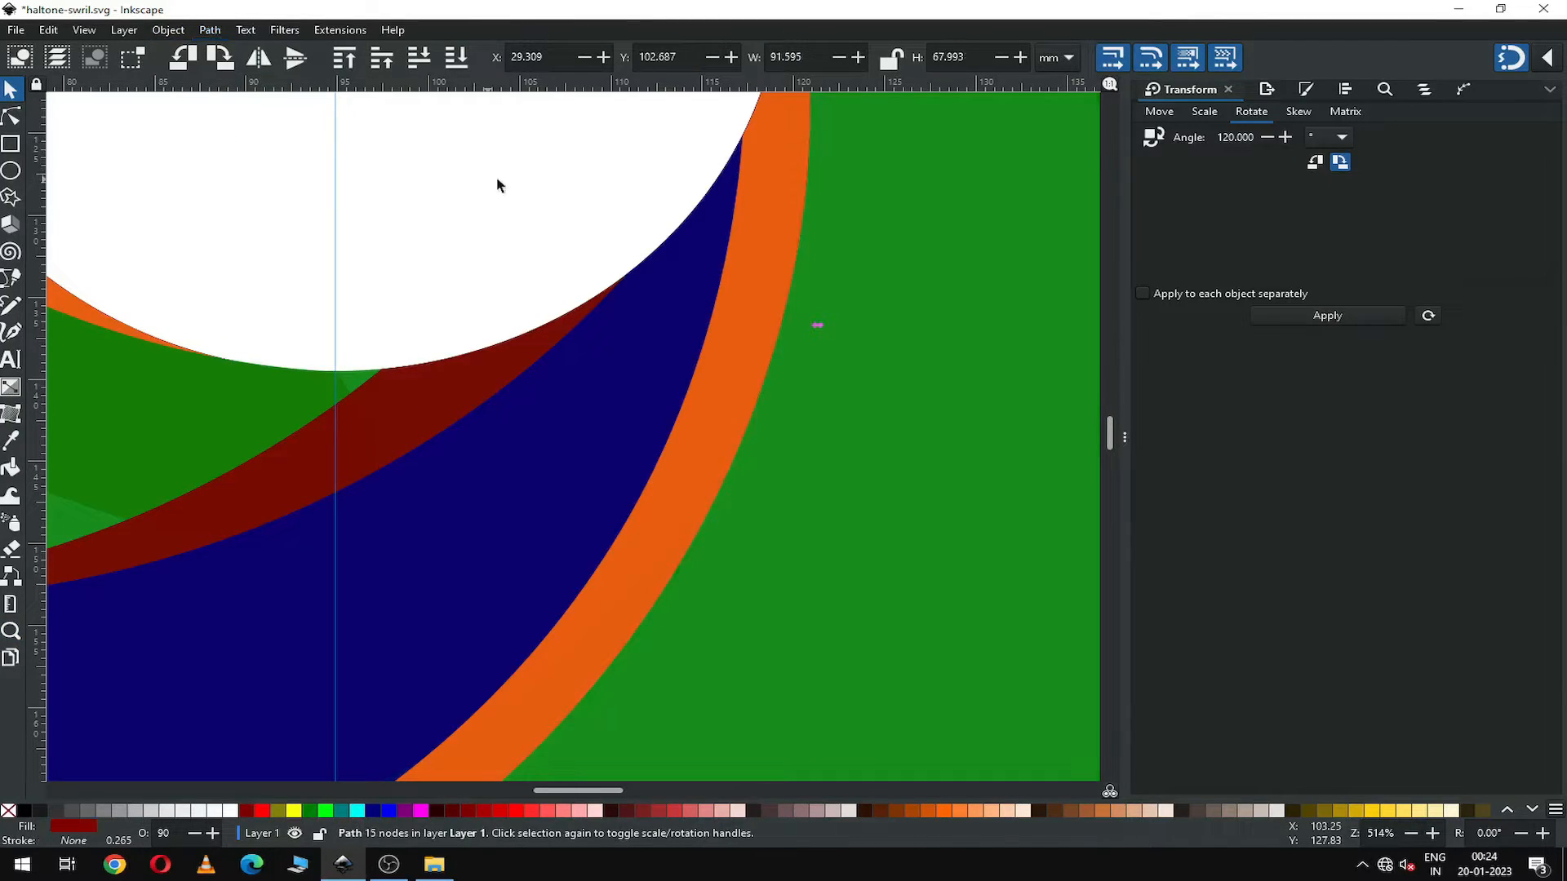
key("Escape")
scroll(520, 183, "down", 4)
key("minus")
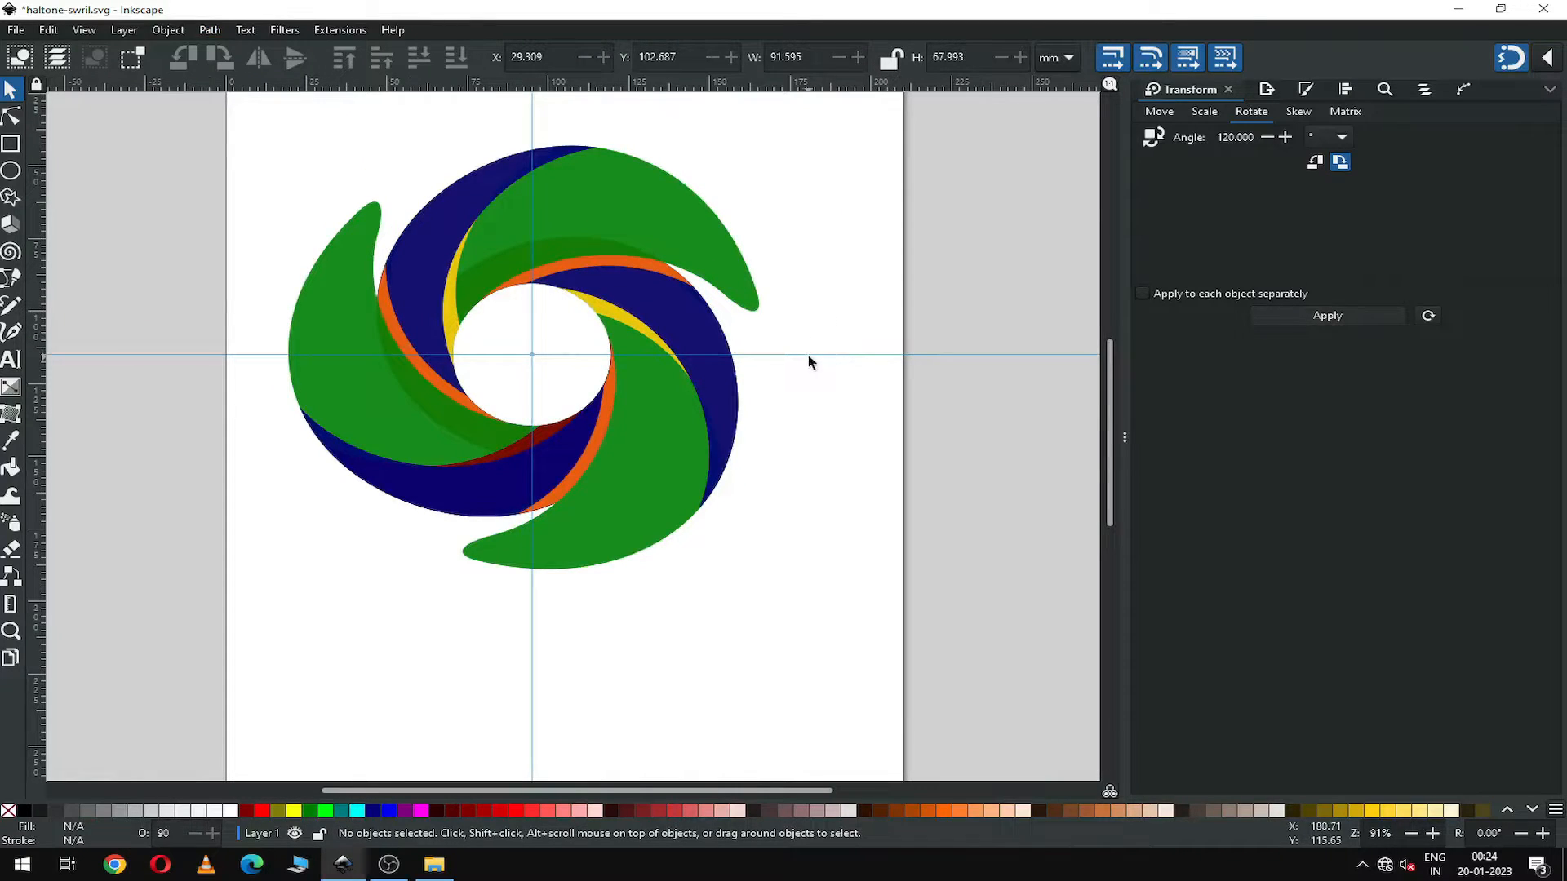
scroll(795, 478, "up", 2)
key("ctrl+s")
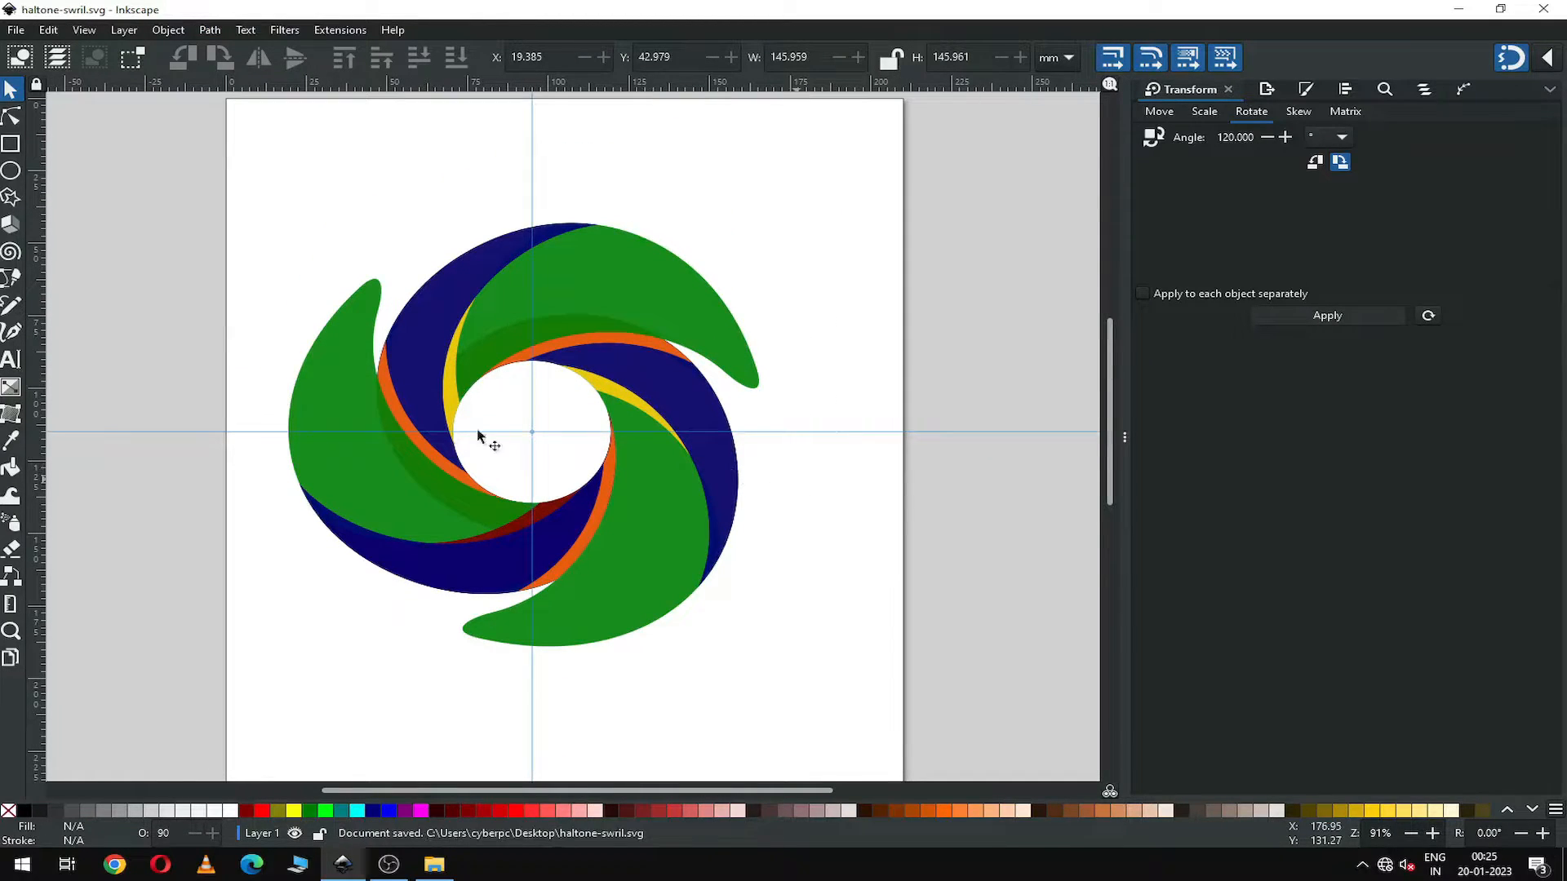
Draw an upright dark red ellipse about 8 mm wide beside the upper-right blade's tip, and a circle about 3 mm across below it.
left_click(10, 170)
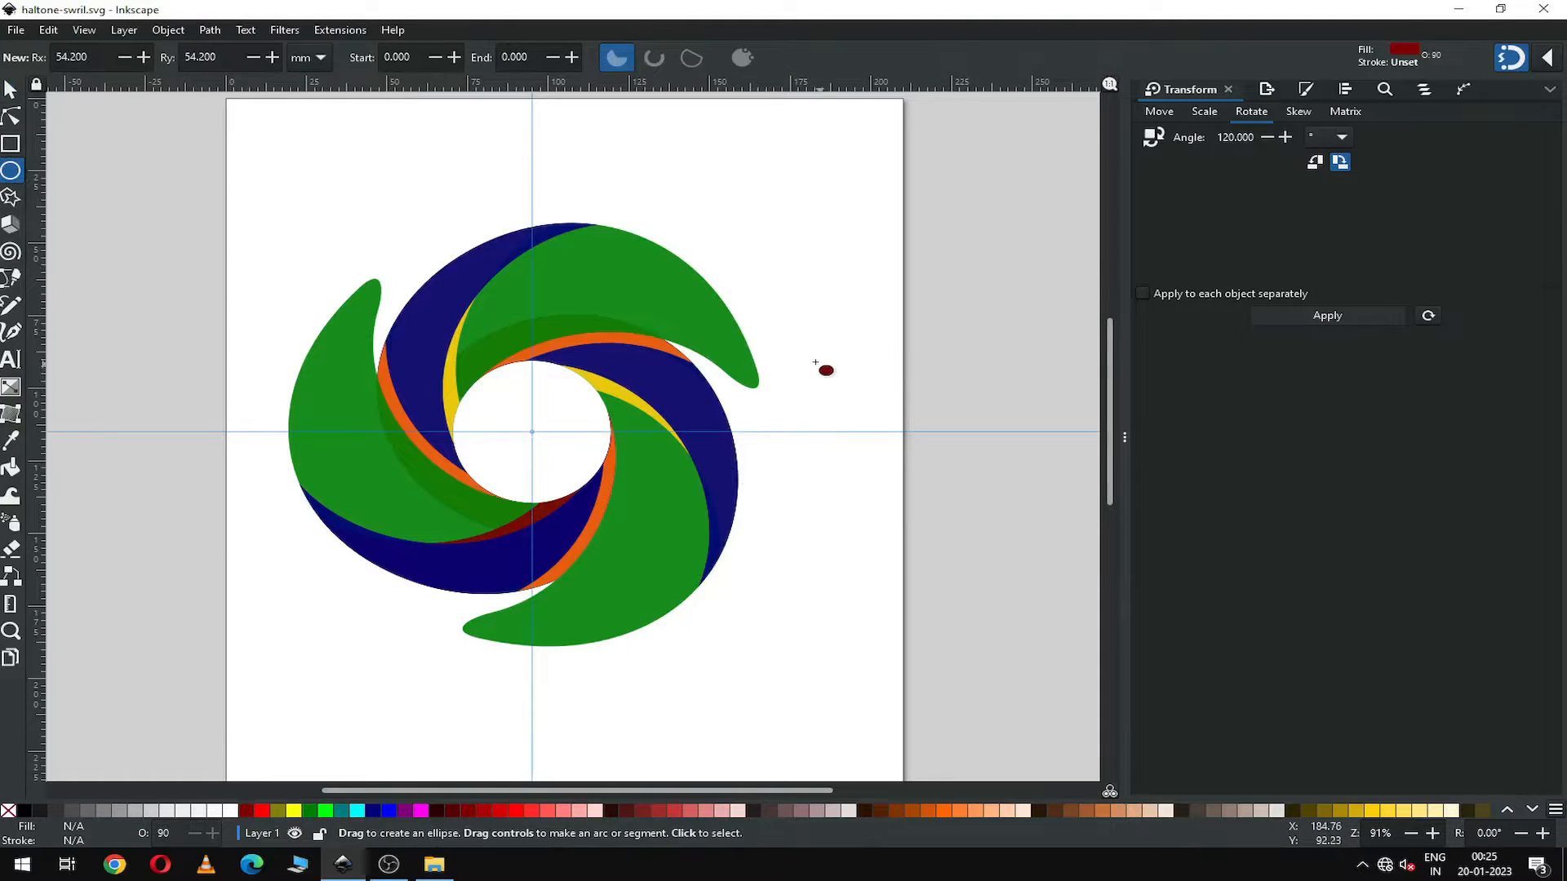
left_click_drag(815, 362, 913, 493)
key("z")
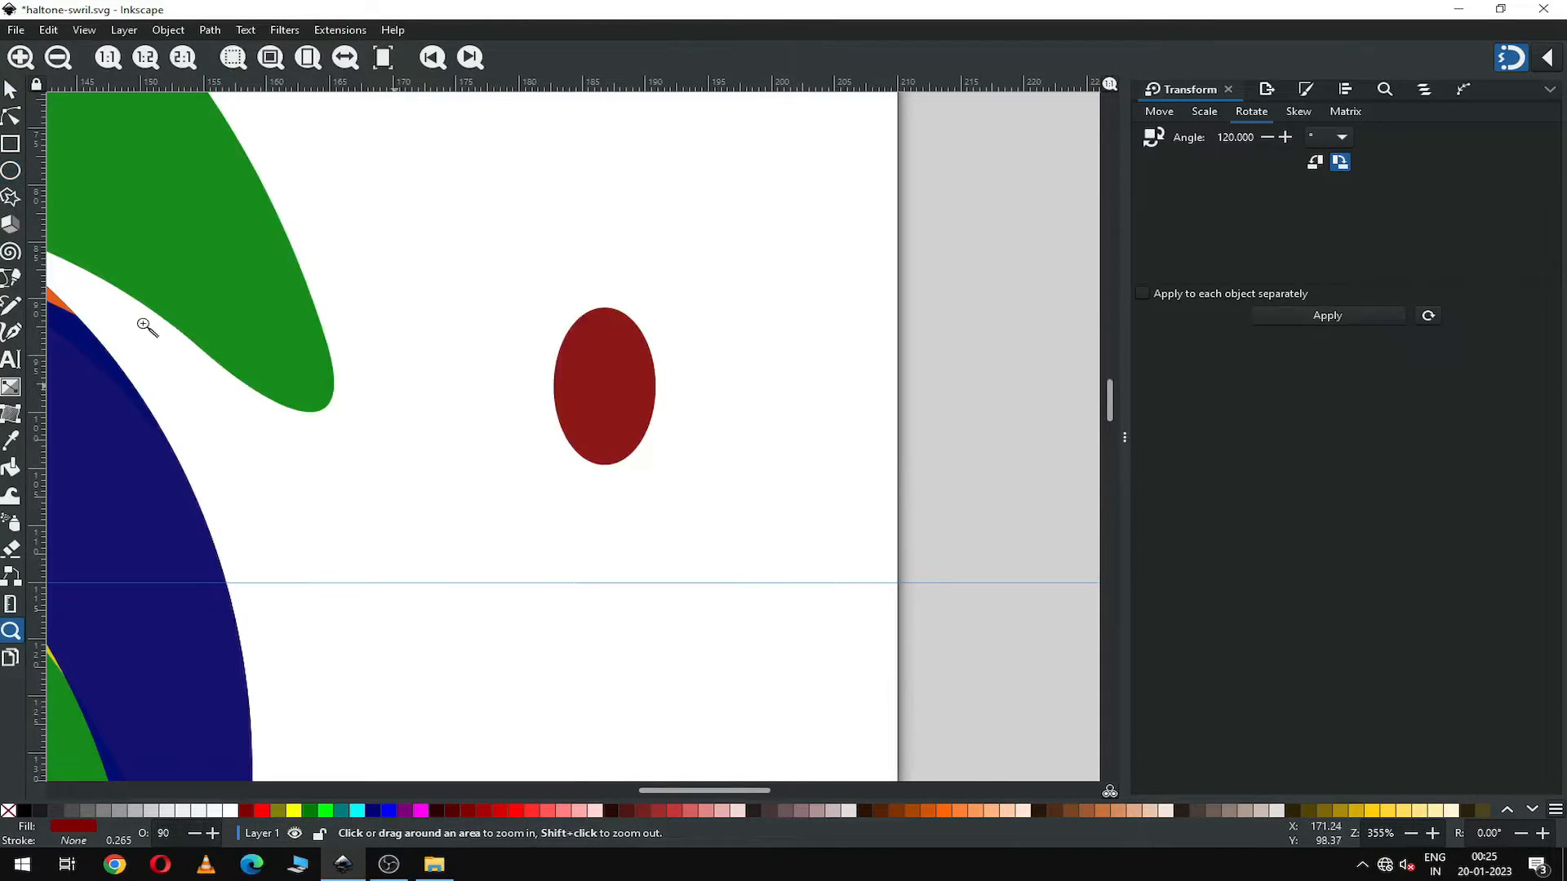
left_click(12, 173)
left_click_drag(580, 478, 618, 523)
left_click(11, 90)
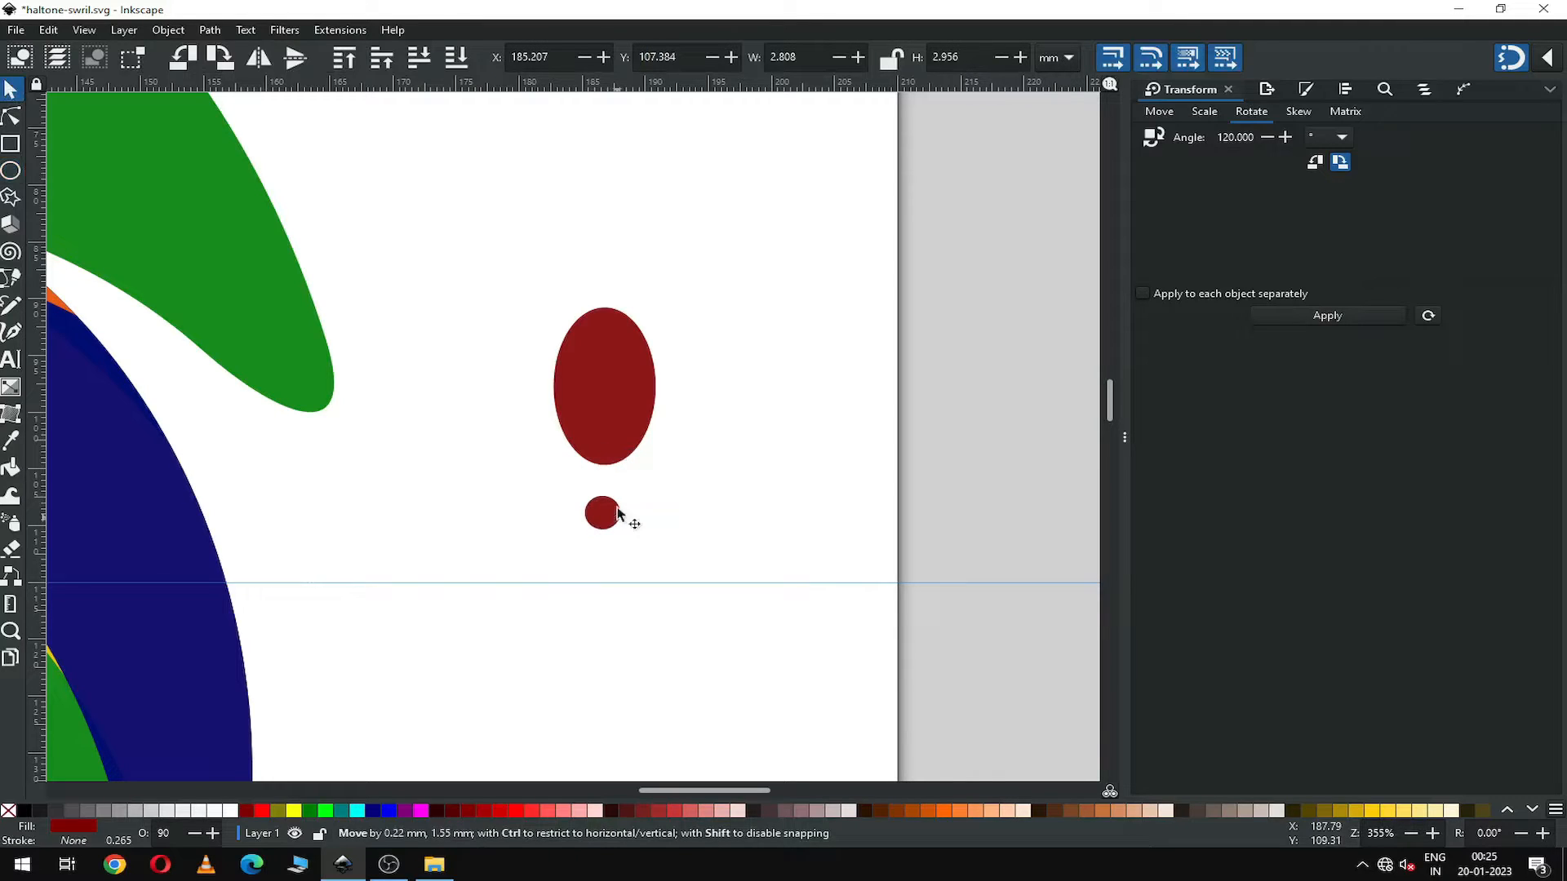
Convert the dark red ellipse and the small circle to paths and unite them with Union.
left_click(622, 423, "shift")
left_click(210, 29)
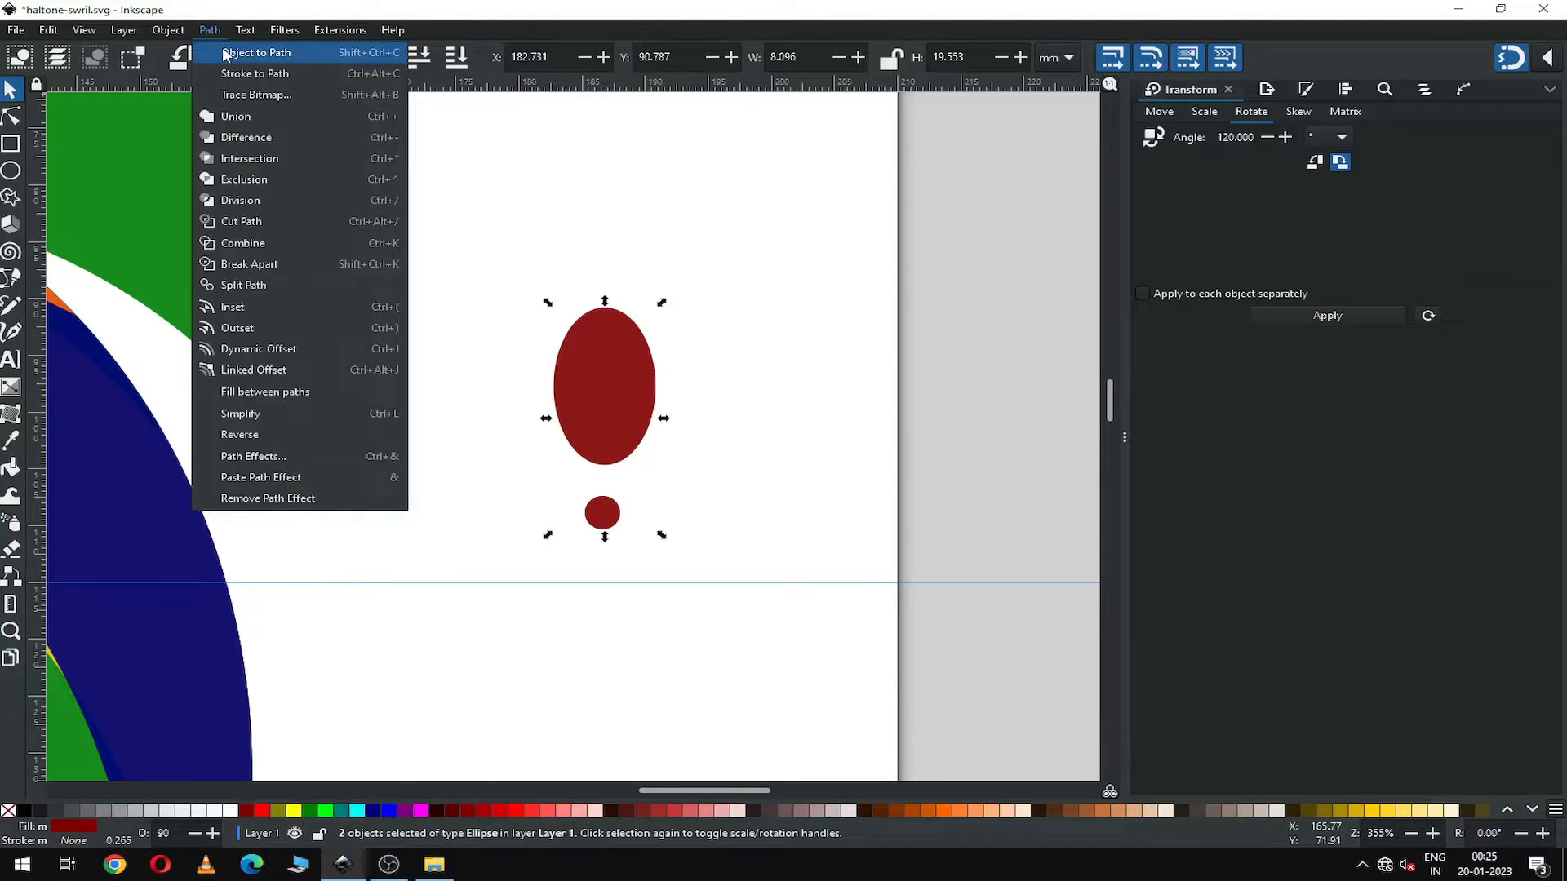
left_click(245, 49)
left_click(210, 30)
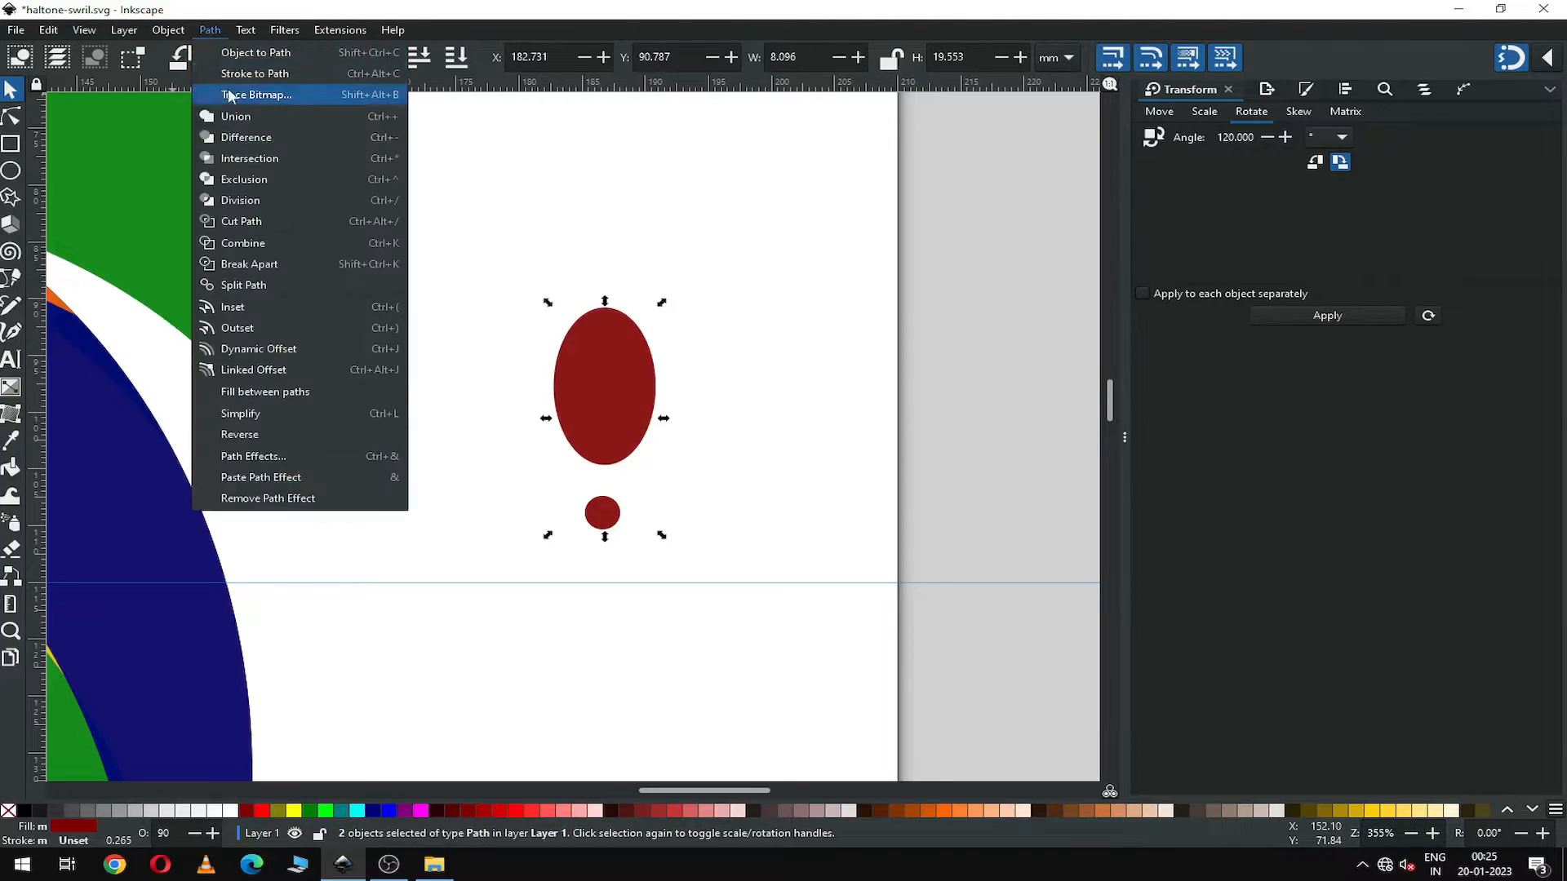
left_click(237, 121)
Move the united ellipse and dot just below the upper-right green blade's tip and rotate it slightly counterclockwise.
left_click_drag(588, 353, 356, 507)
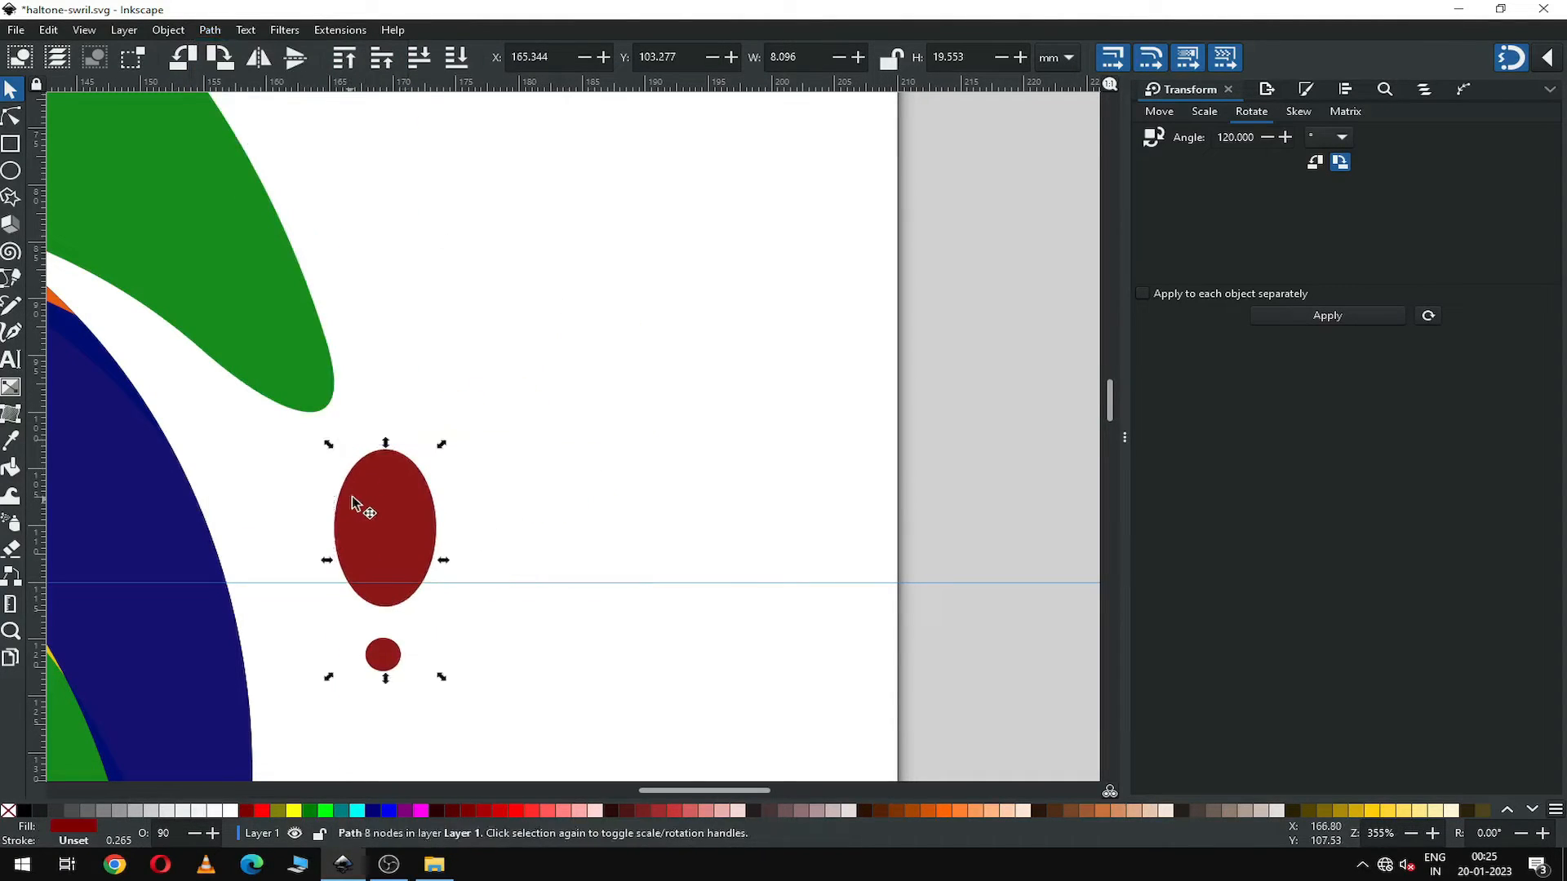
left_click(378, 506)
mouse_move(446, 450)
left_mouse_down()
mouse_move(406, 430)
mouse_move(427, 430)
left_mouse_up()
left_click_drag(390, 500, 398, 510)
key("minus")
key("minus")
key("minus")
key("minus")
key("minus")
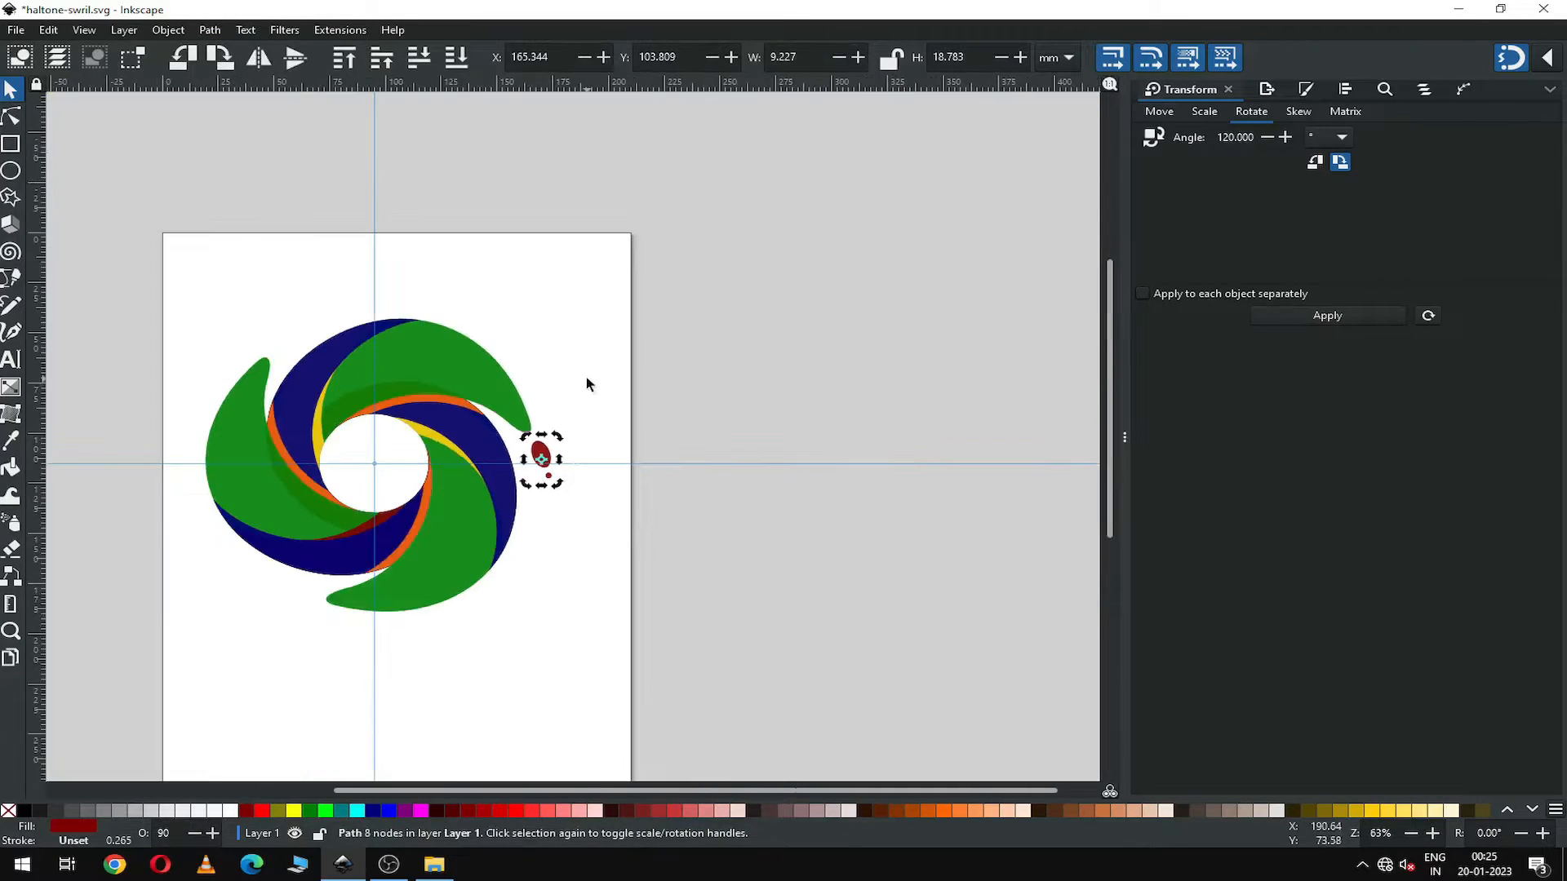
left_click(575, 364)
key("z")
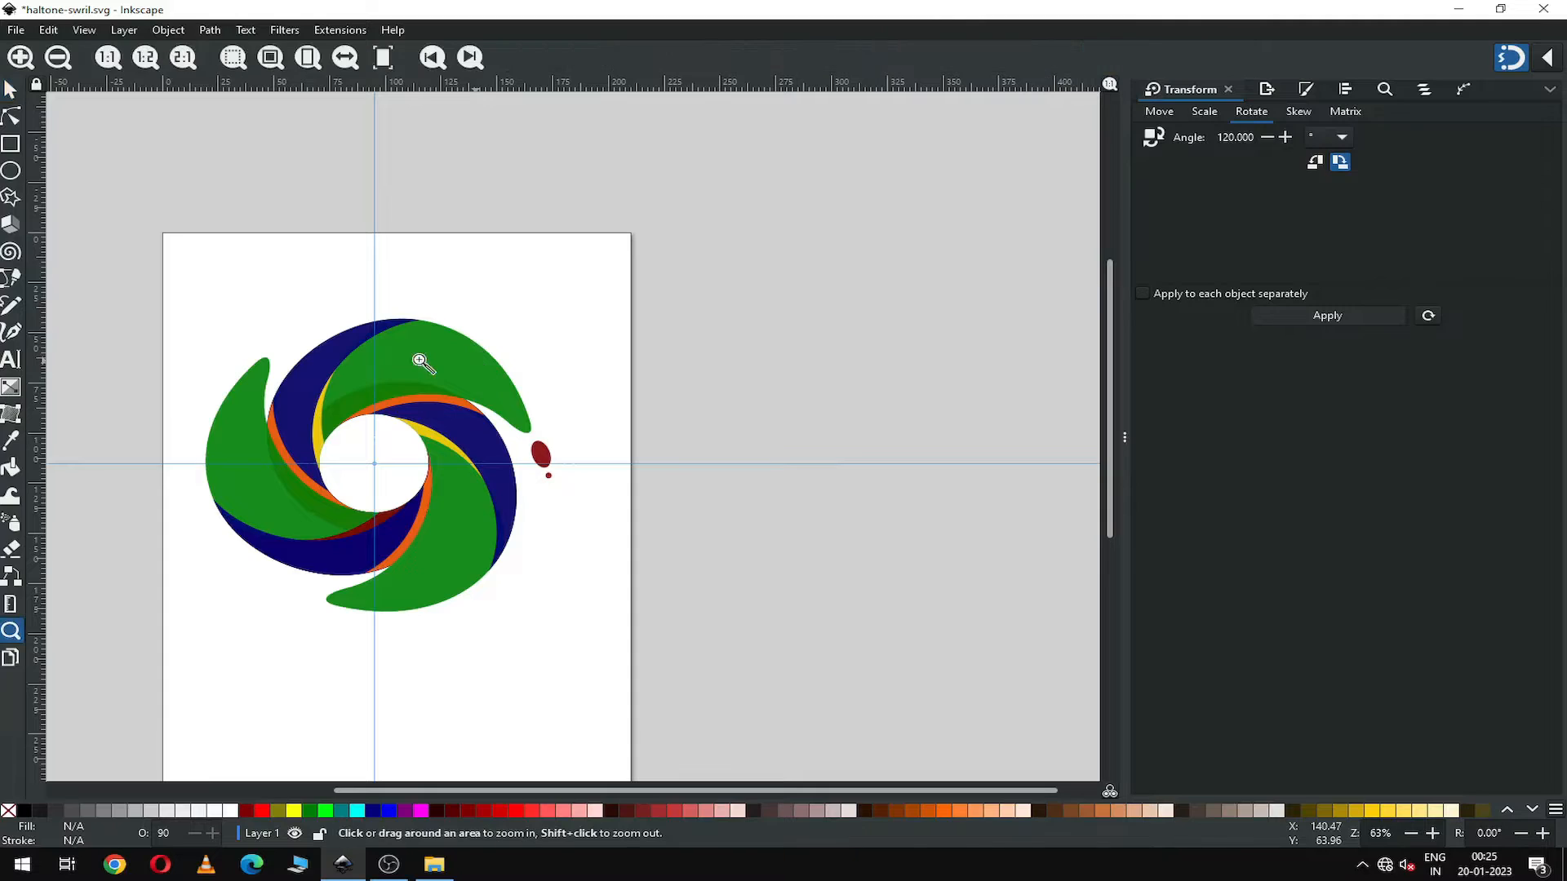
left_click_drag(157, 291, 718, 641)
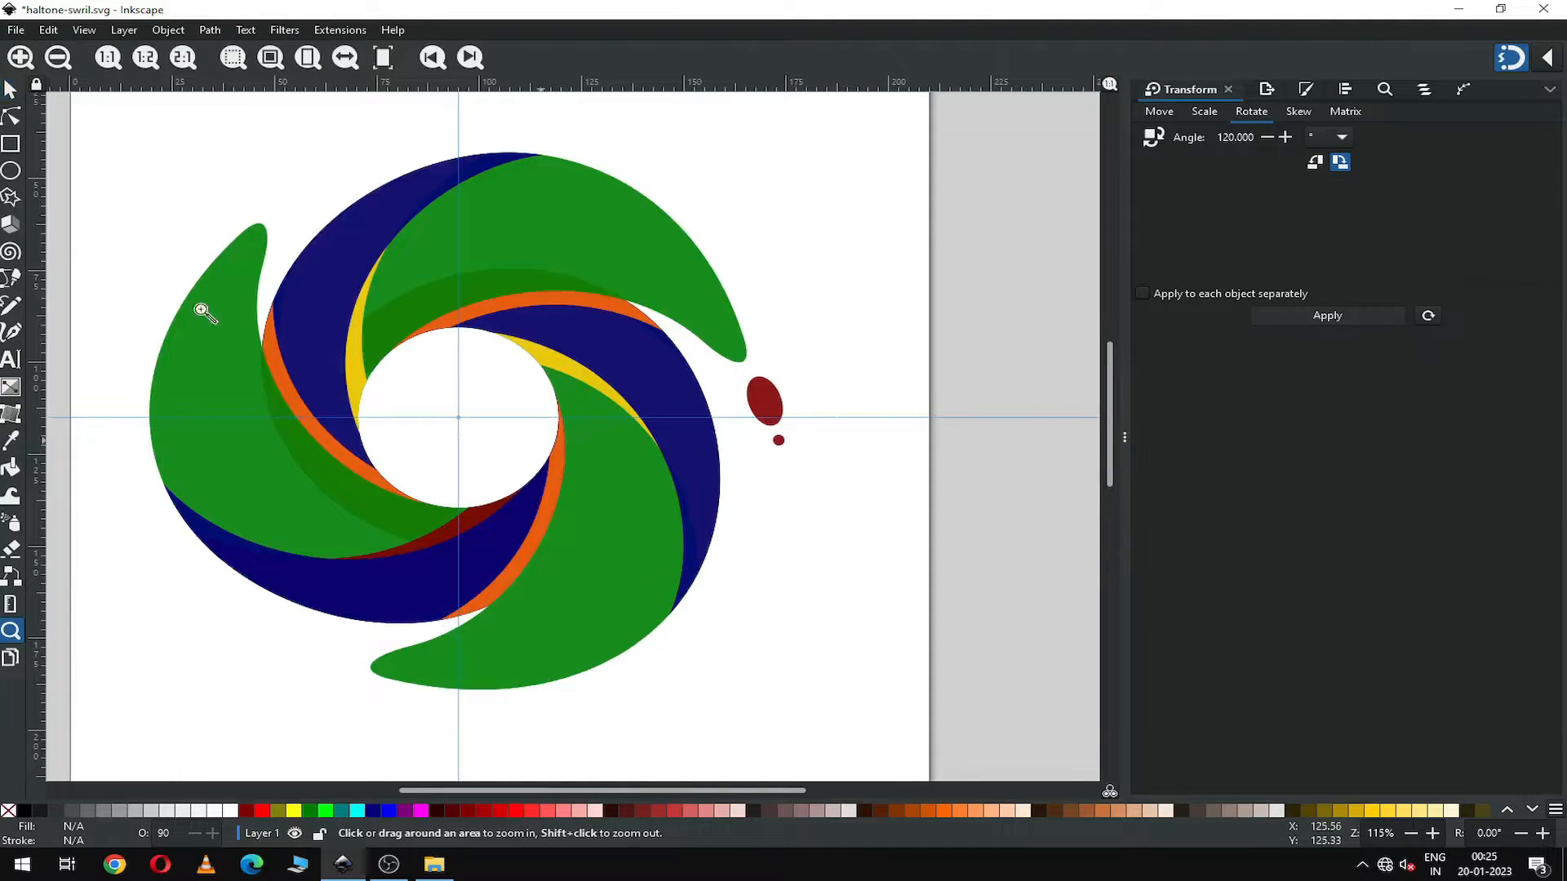
left_click(11, 92)
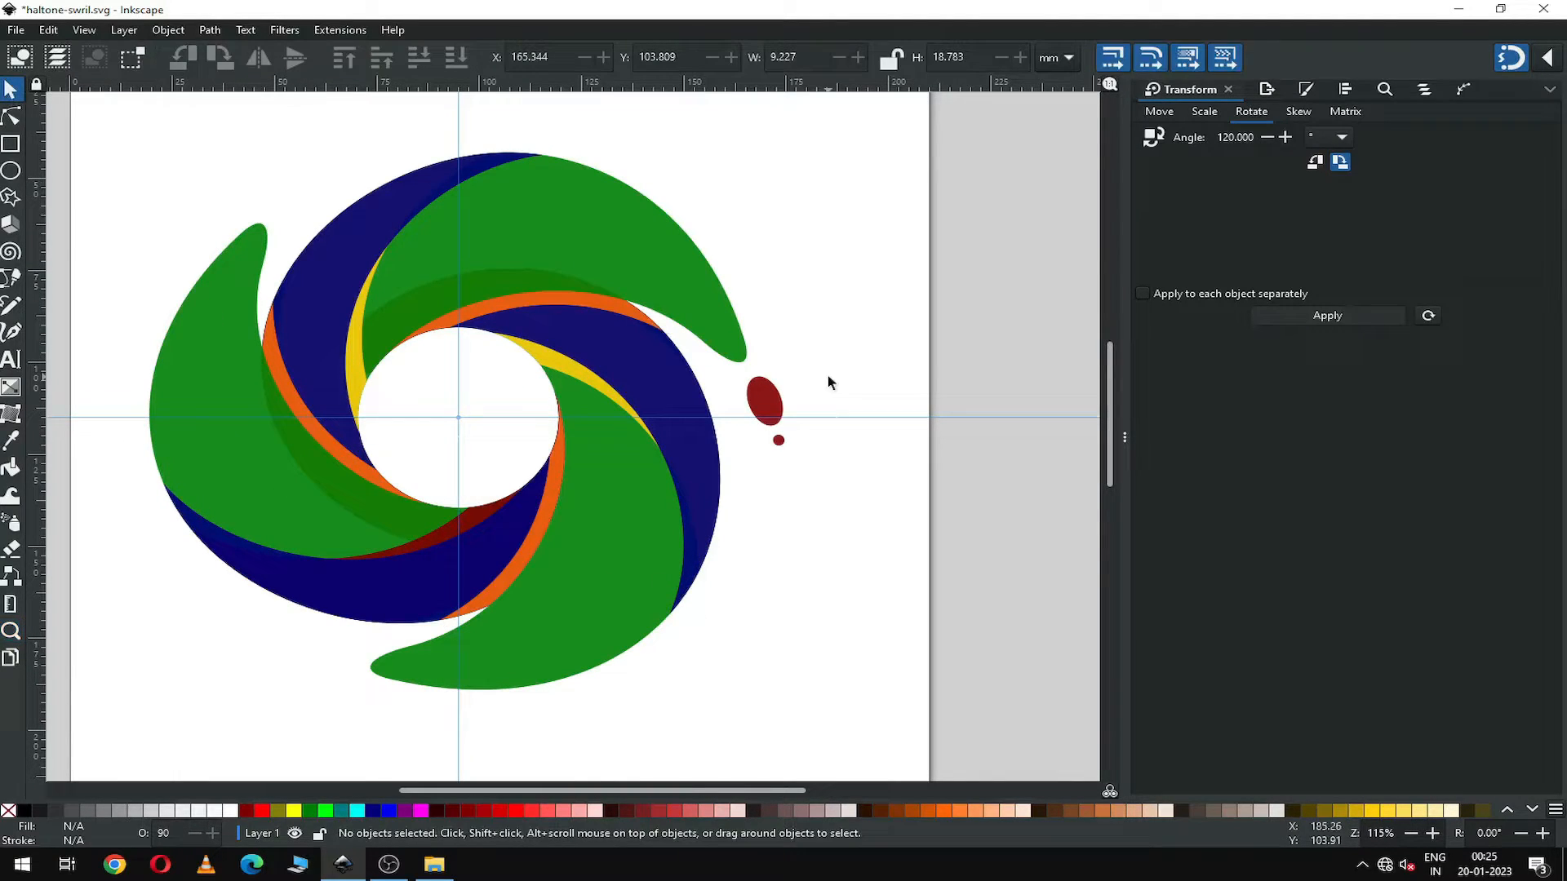
left_click(777, 404)
left_click_drag(772, 397, 773, 403)
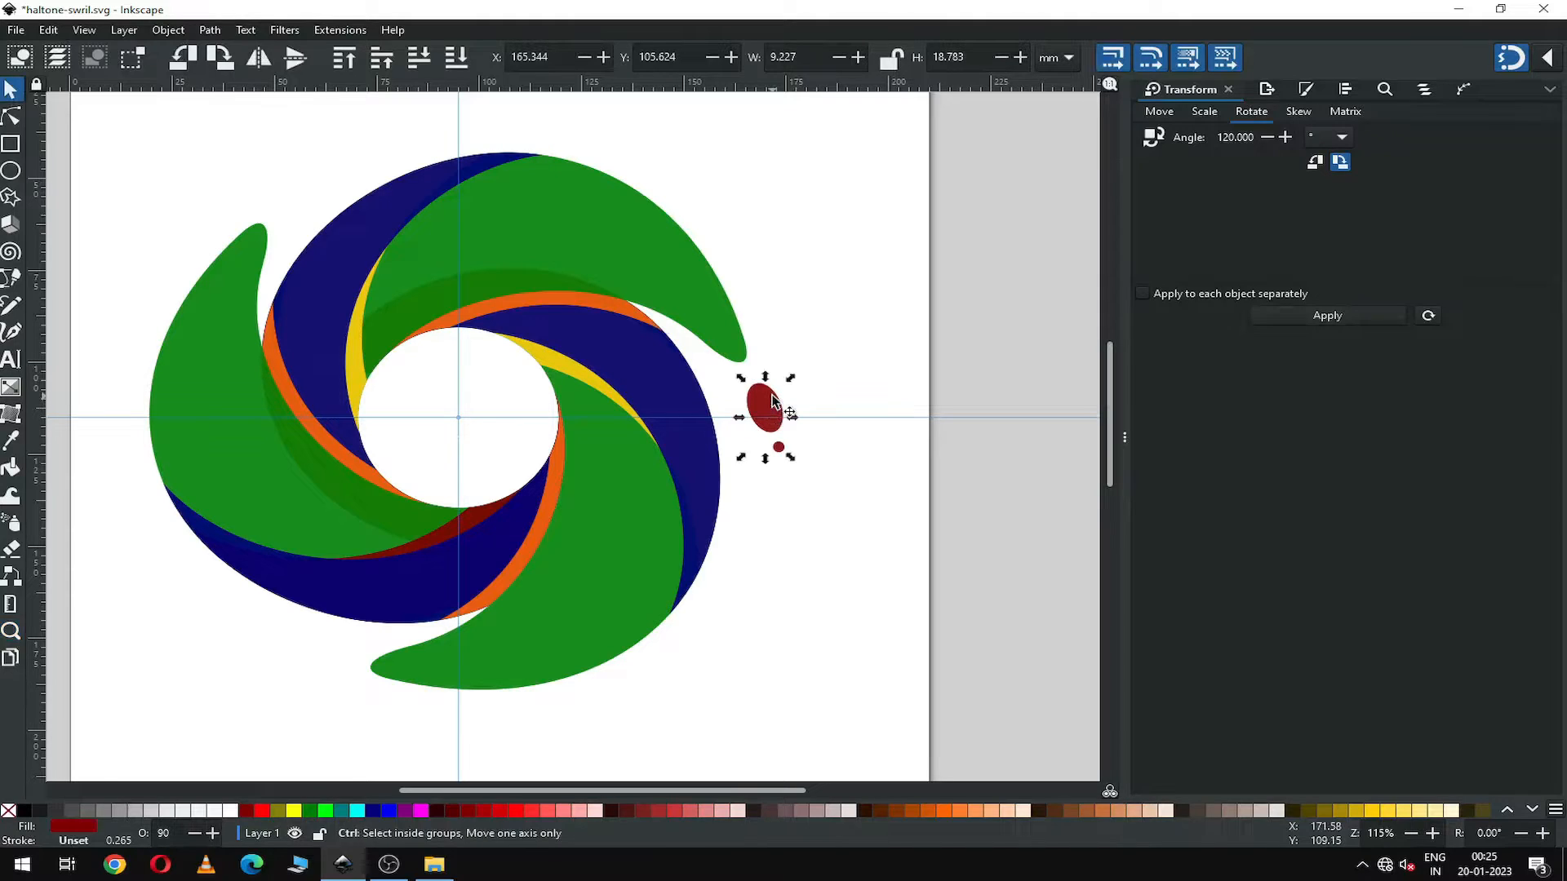
key("ctrl+z")
left_click(828, 348)
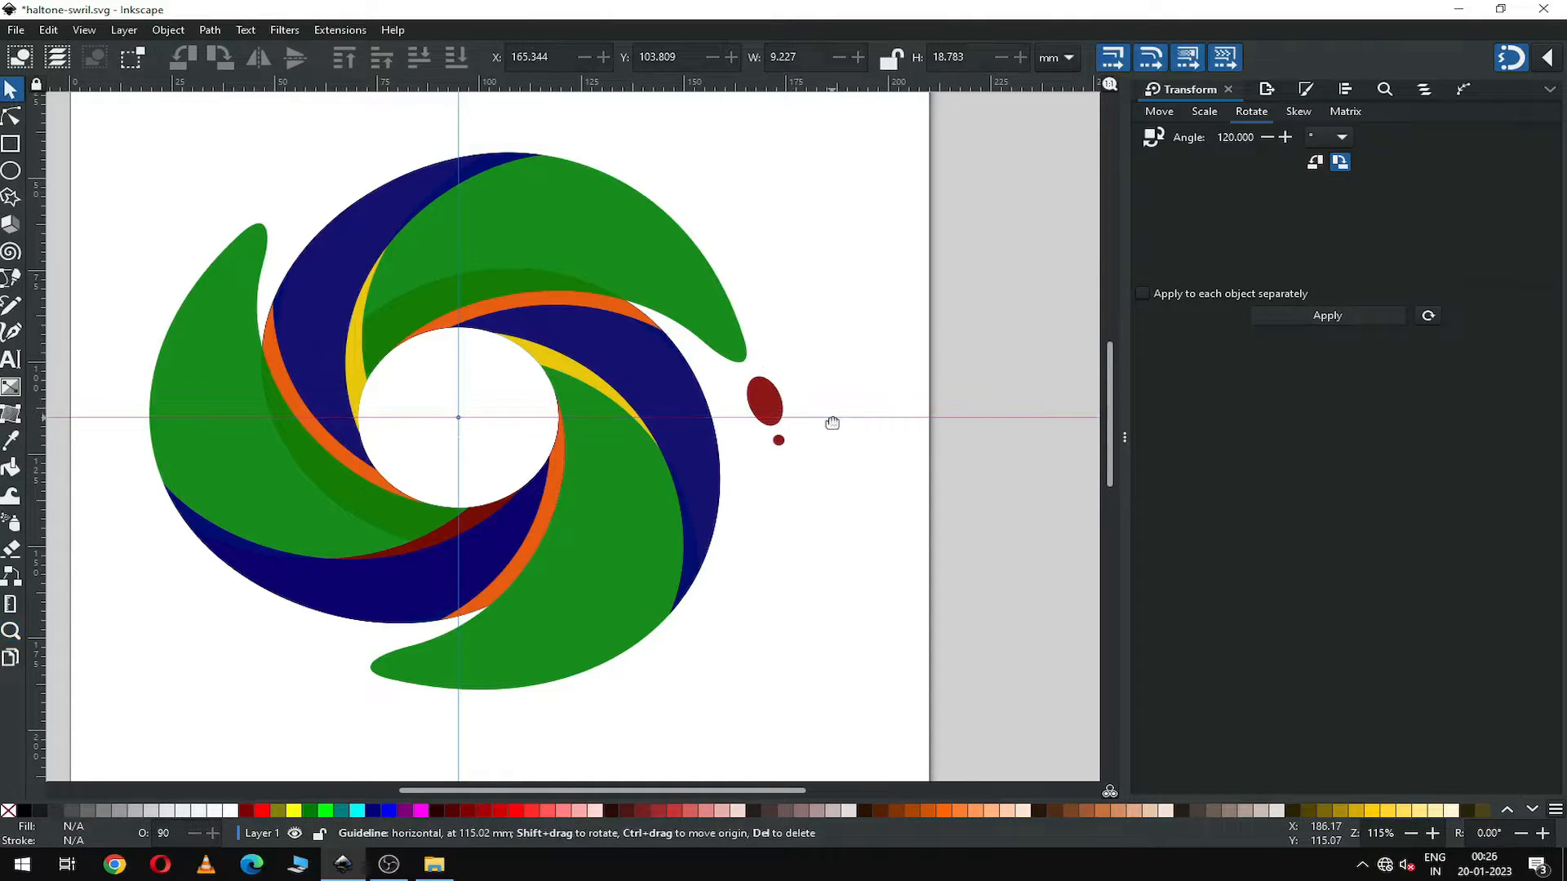
Move the rotation centre of the dark red ellipse-and-dot accent to the guides' intersection at the swirl's centre.
left_click(772, 399)
left_click(771, 407)
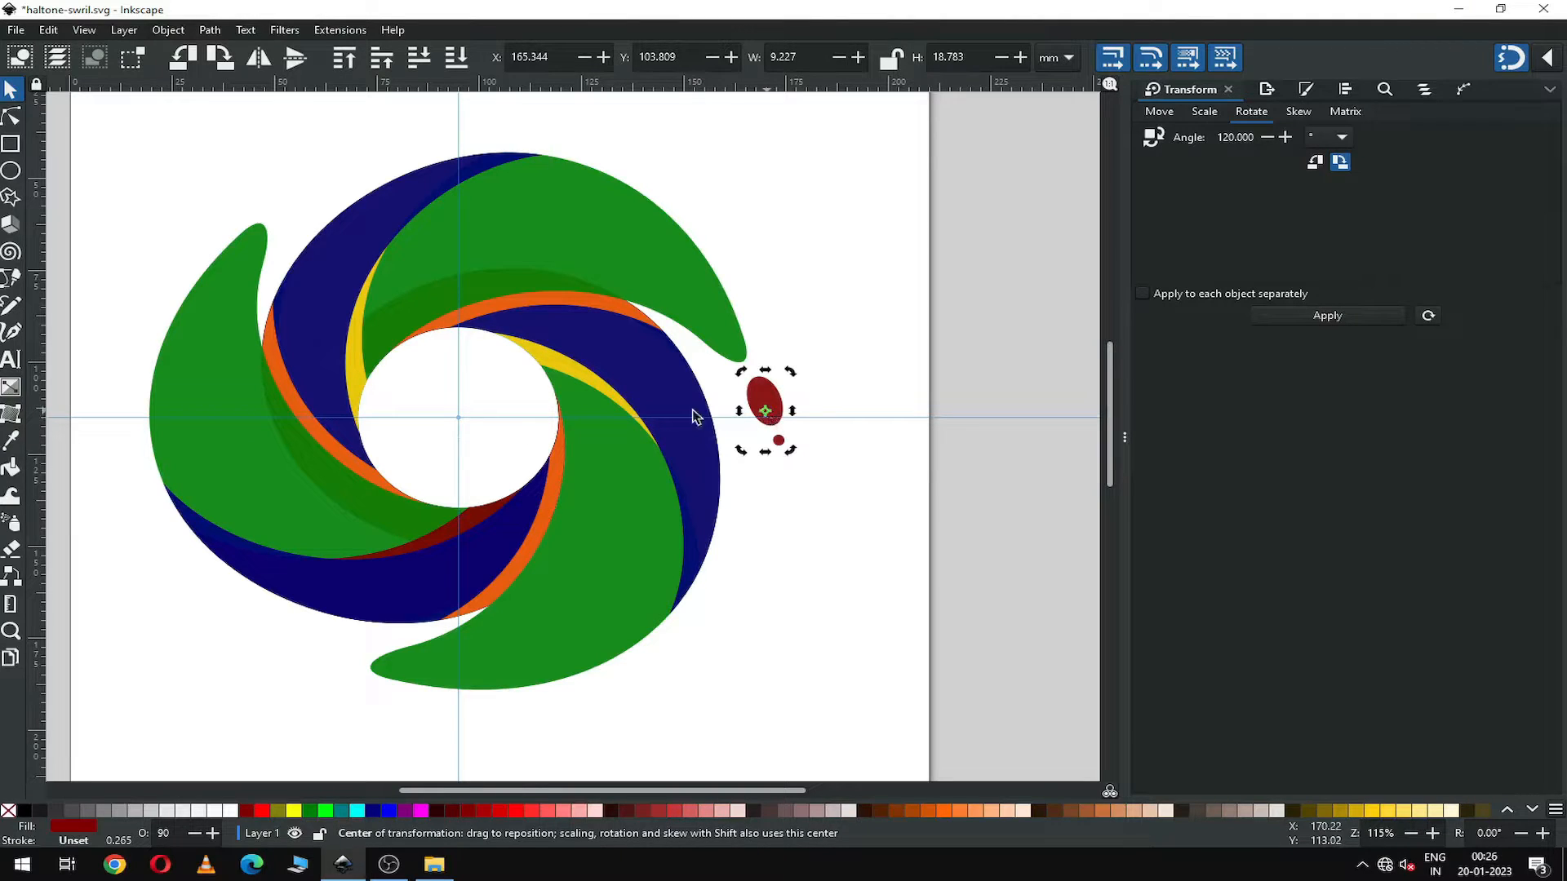
left_click_drag(694, 416, 467, 417)
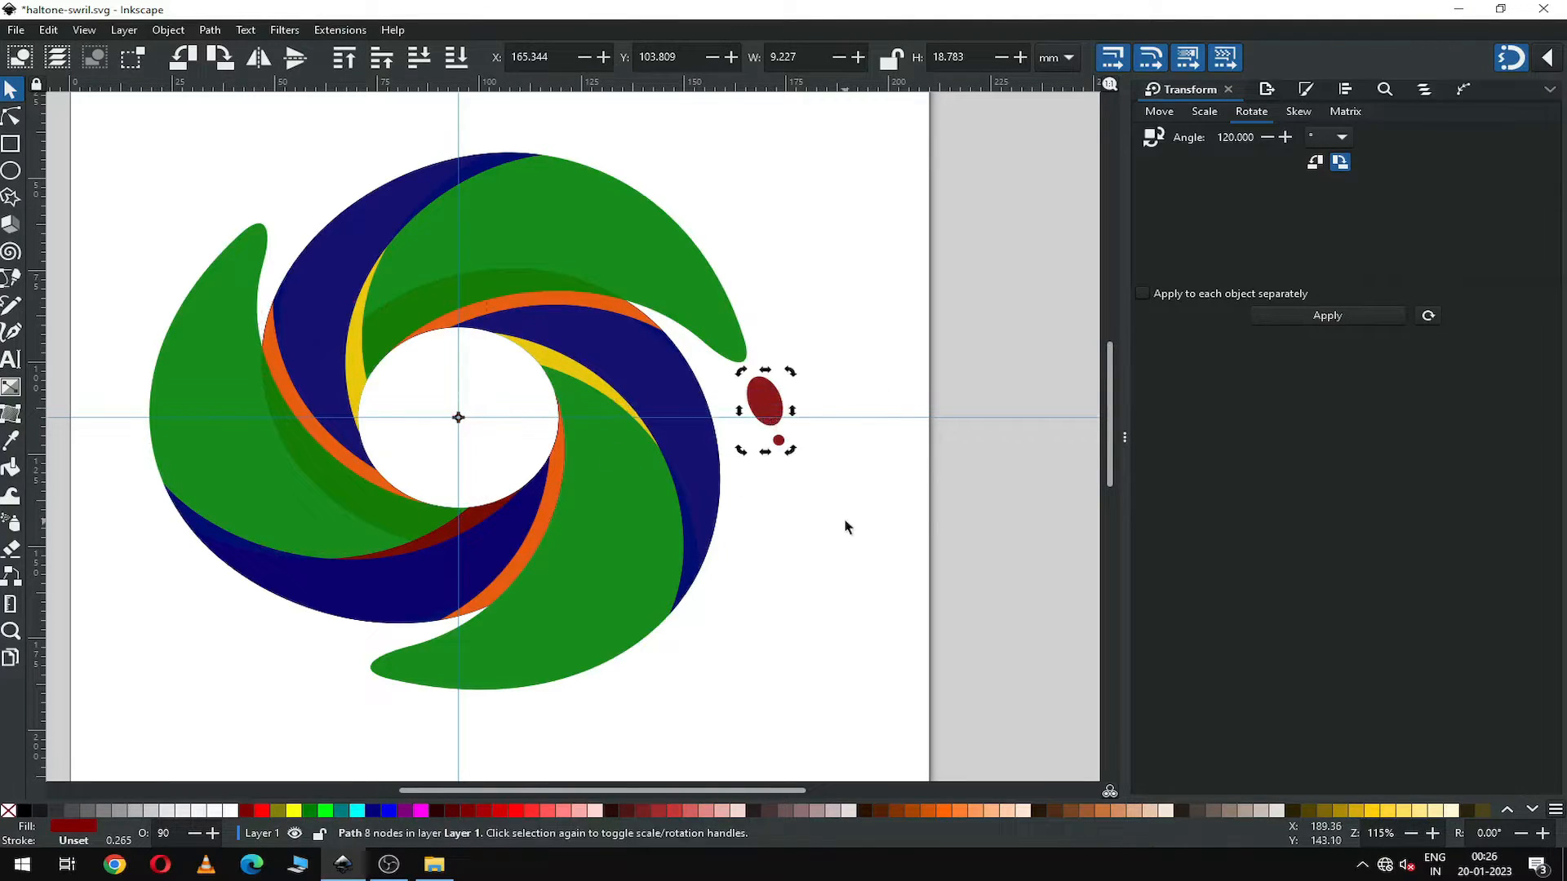
Duplicate the dark red accent and rotate the copy 120° clockwise around the swirl's centre.
left_click(765, 402)
right_click(770, 400)
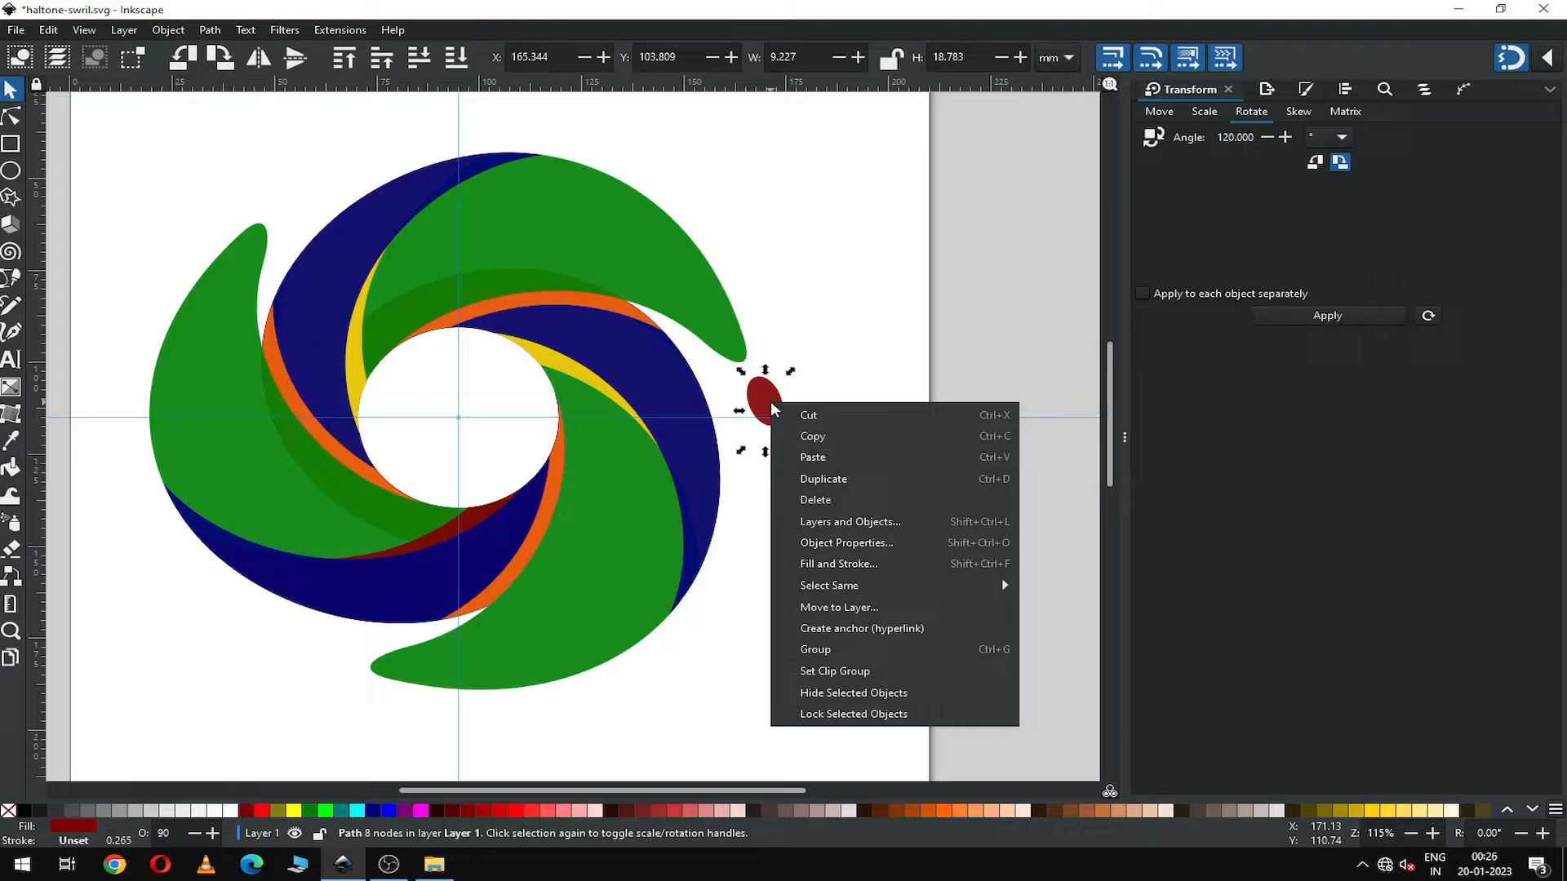
left_click(826, 480)
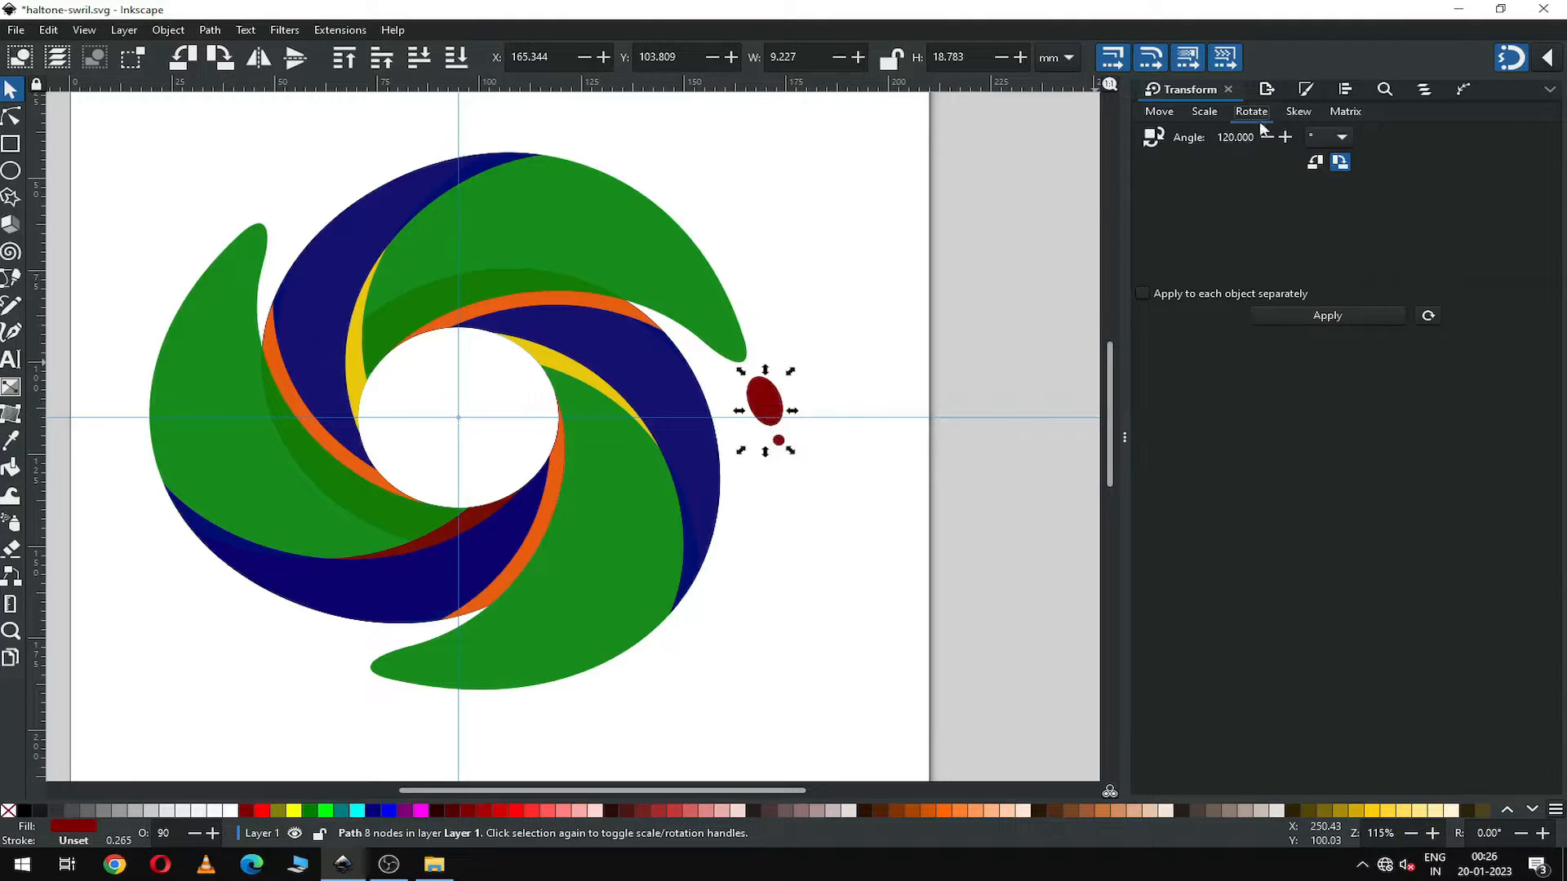
left_click(1311, 317)
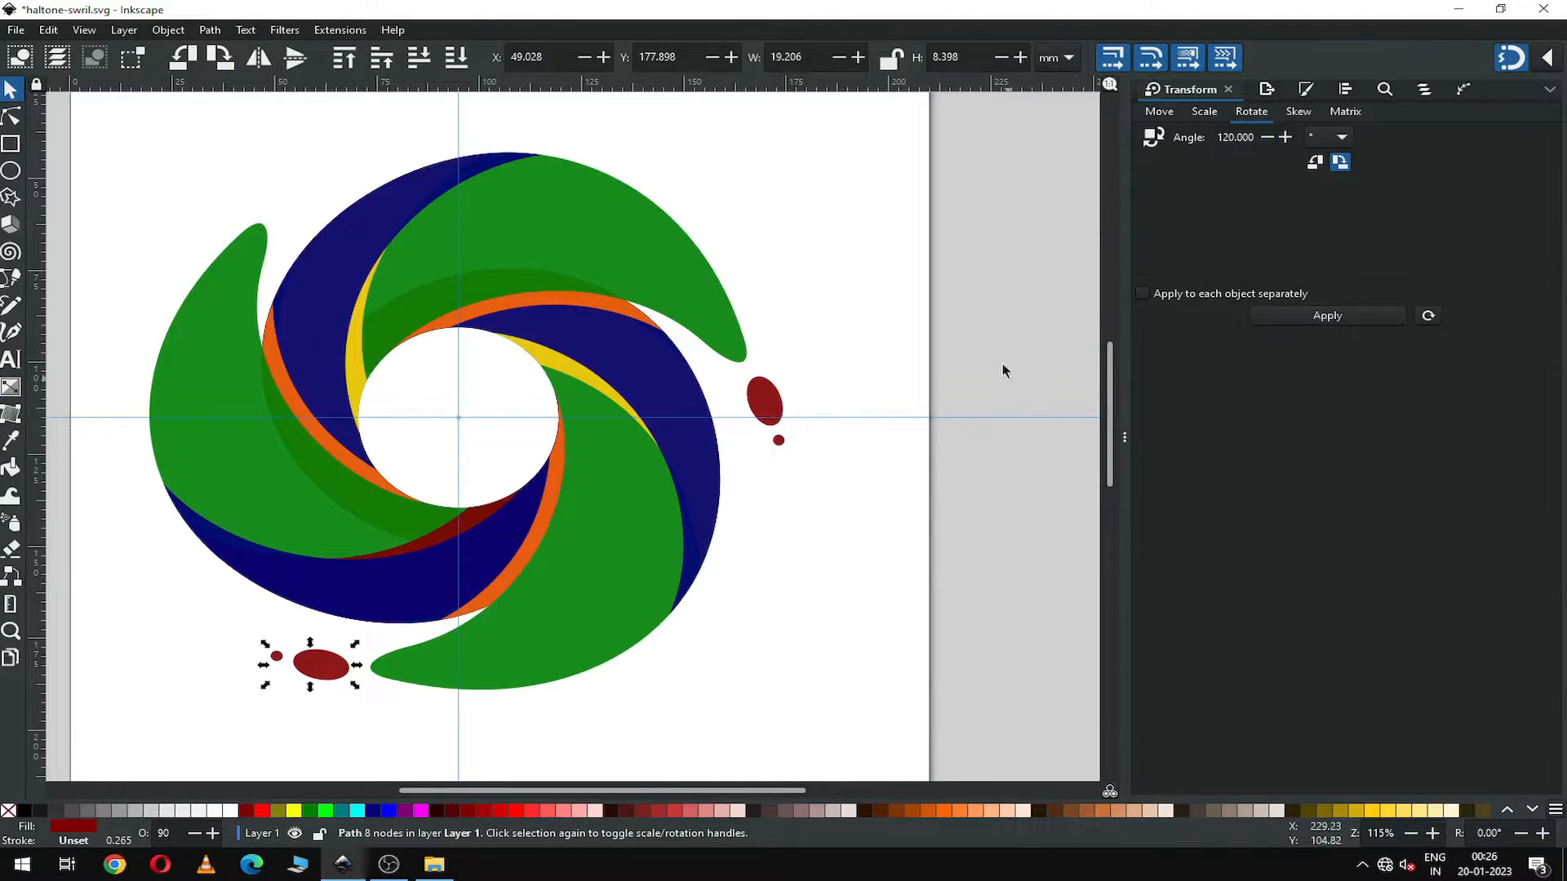
Duplicate the accent beside the lower blade's tip and rotate this copy another 120° clockwise to the left blade's tip.
right_click(329, 663)
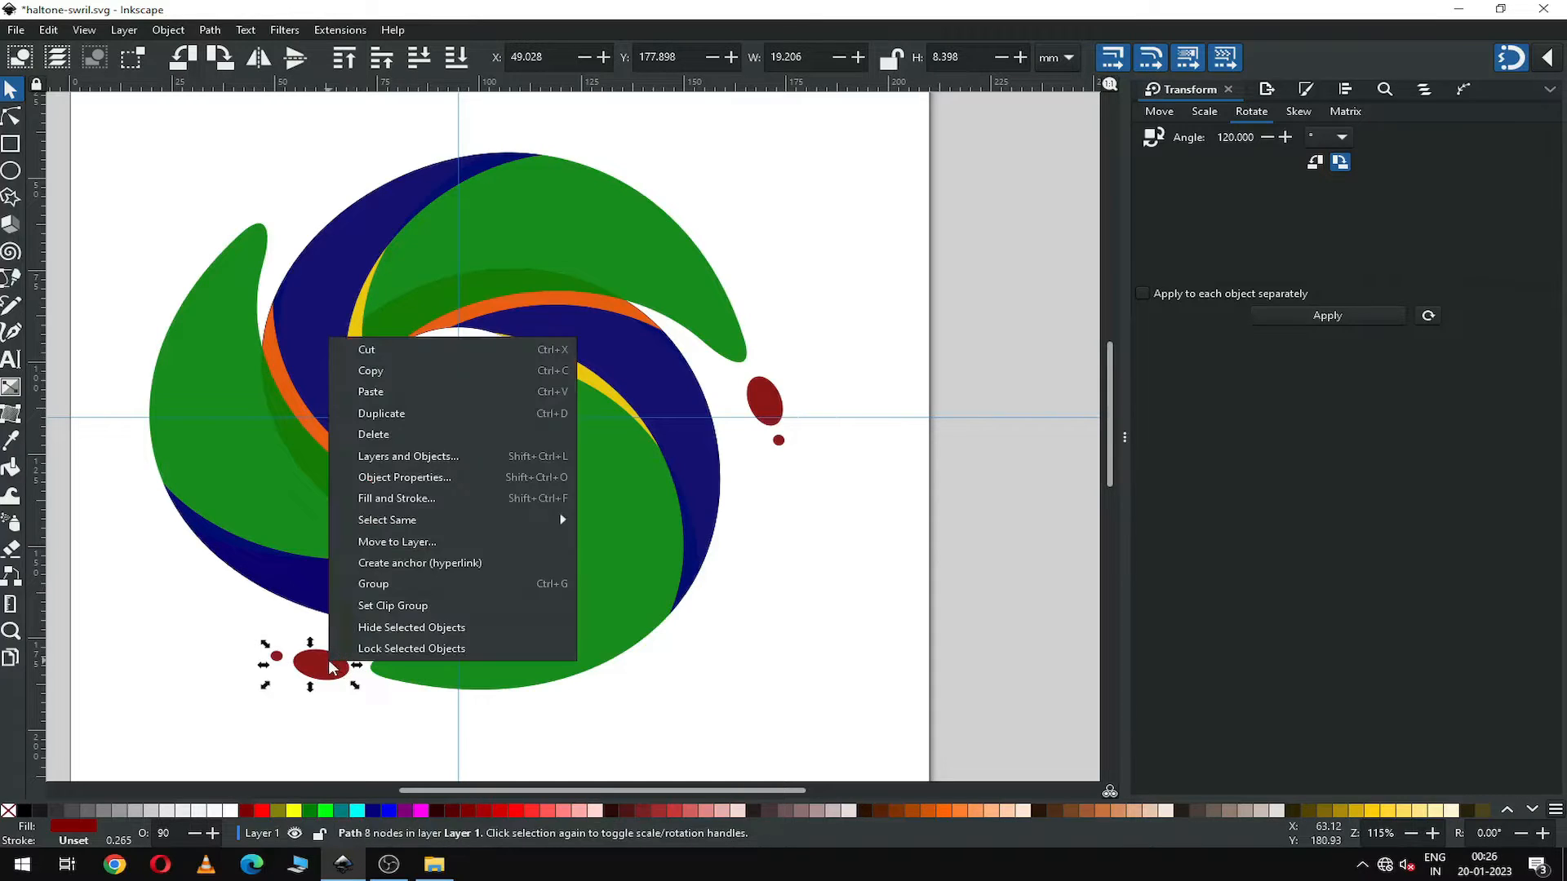
left_click(420, 414)
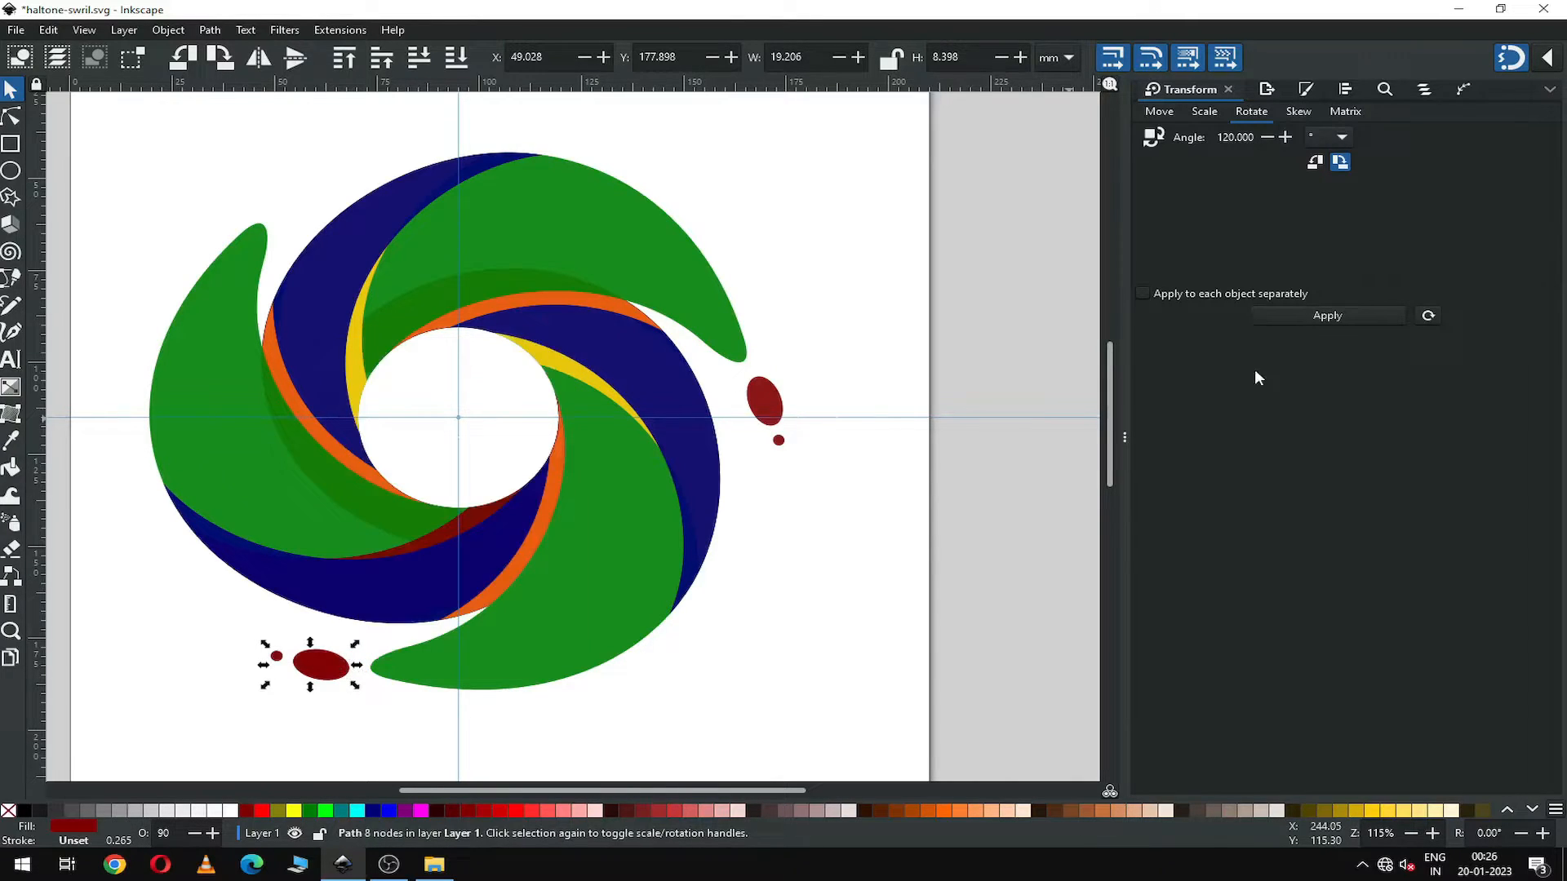
left_click(1295, 319)
Save the document and unite the right-hand dark red accent with the upper-right green blade using Union.
left_click(764, 400)
key("ctrl+s")
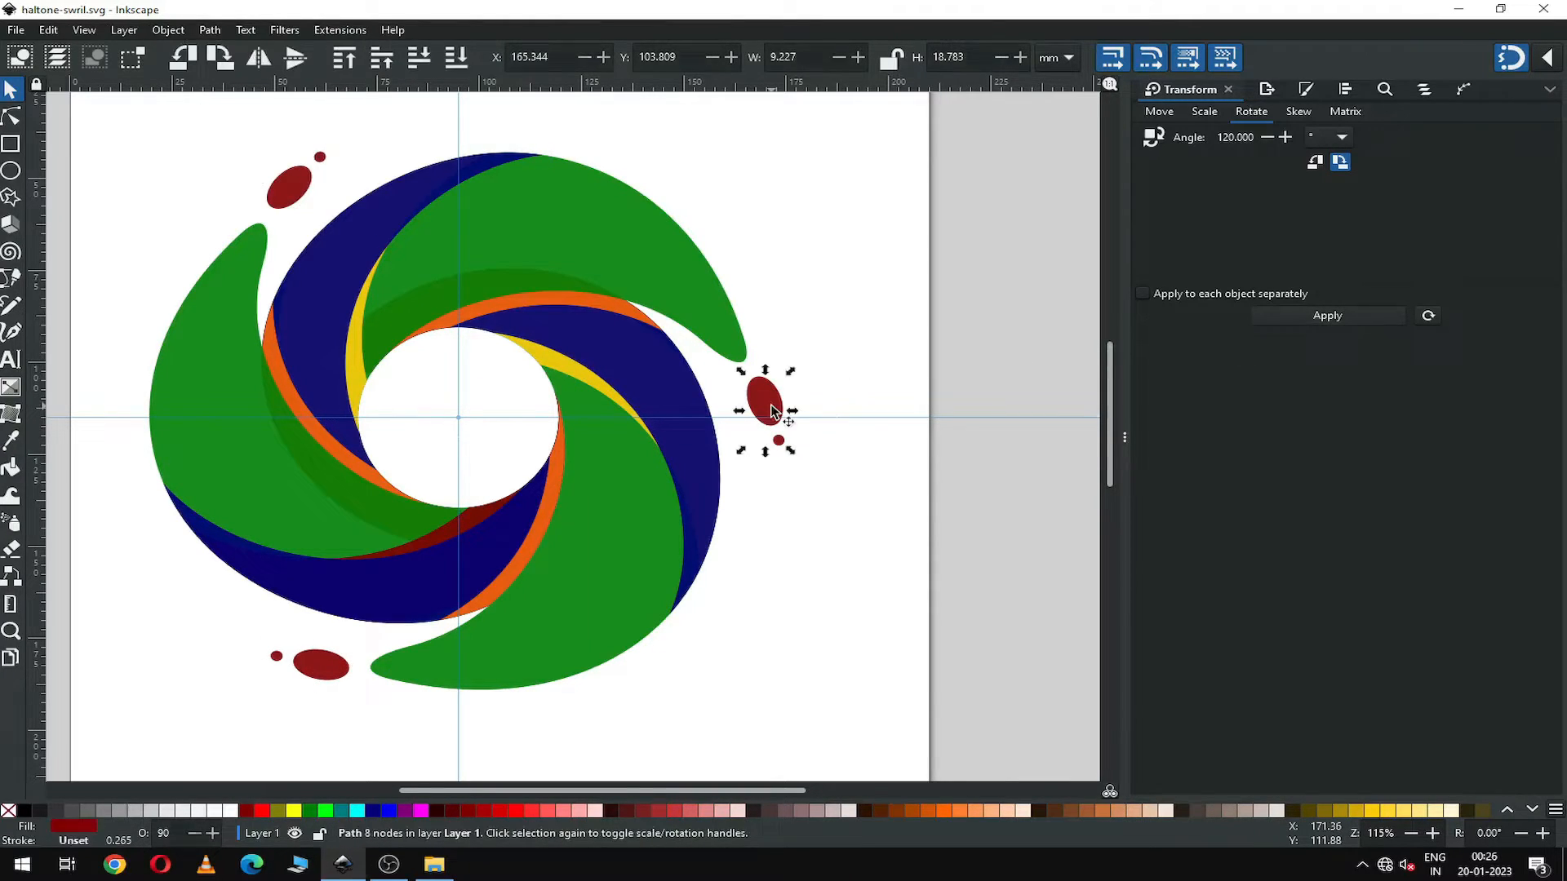
left_click(684, 296, "shift")
left_click(209, 31)
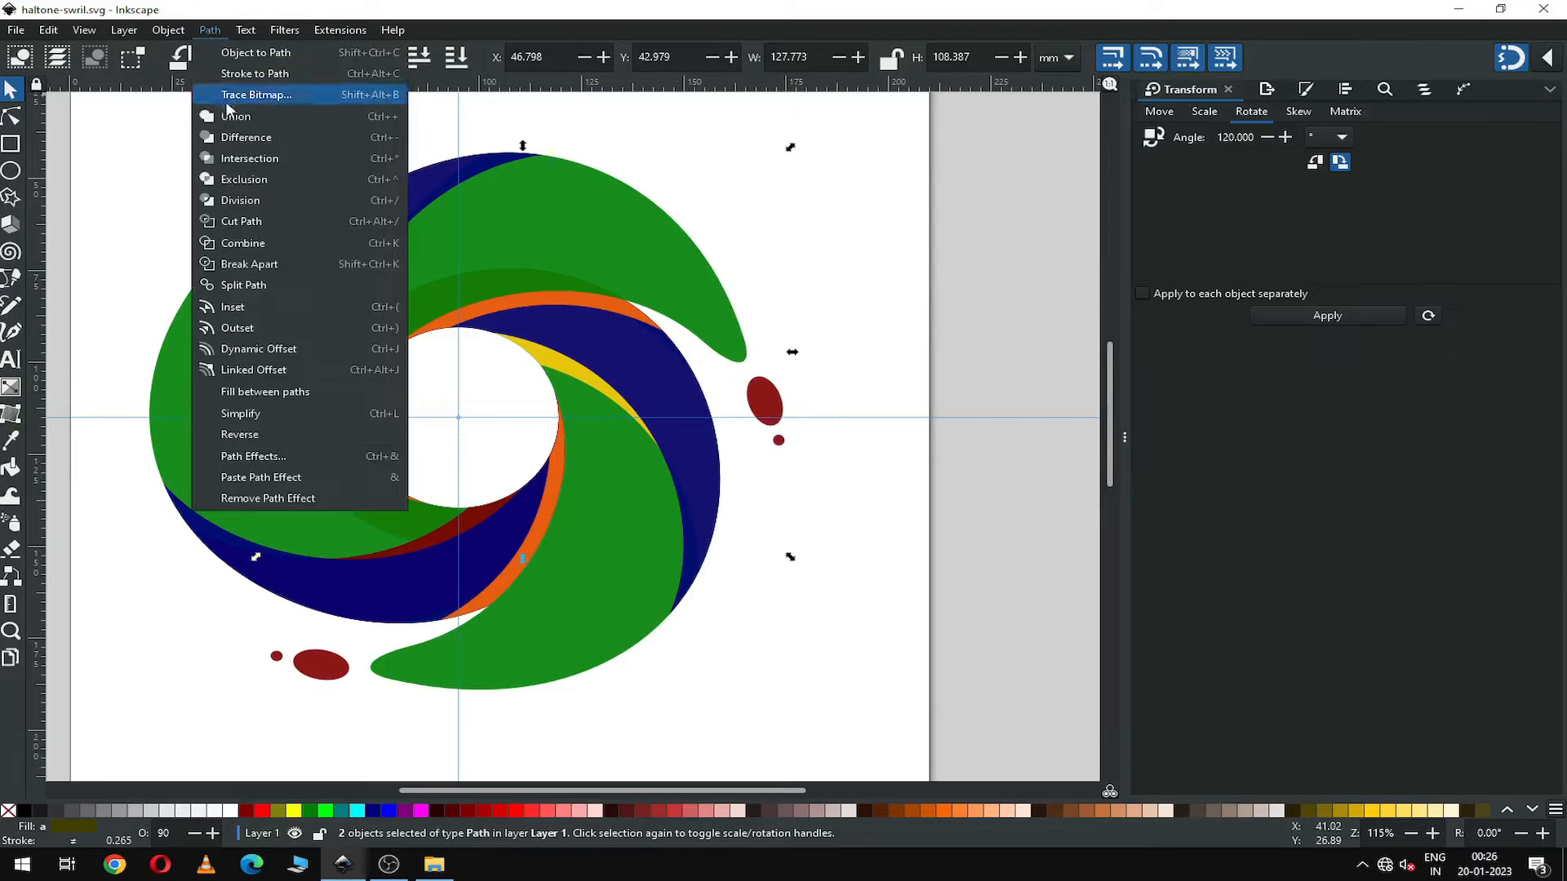
left_click(214, 116)
Unite the upper-left dark red accent with the left green blade using Union.
left_click(291, 186)
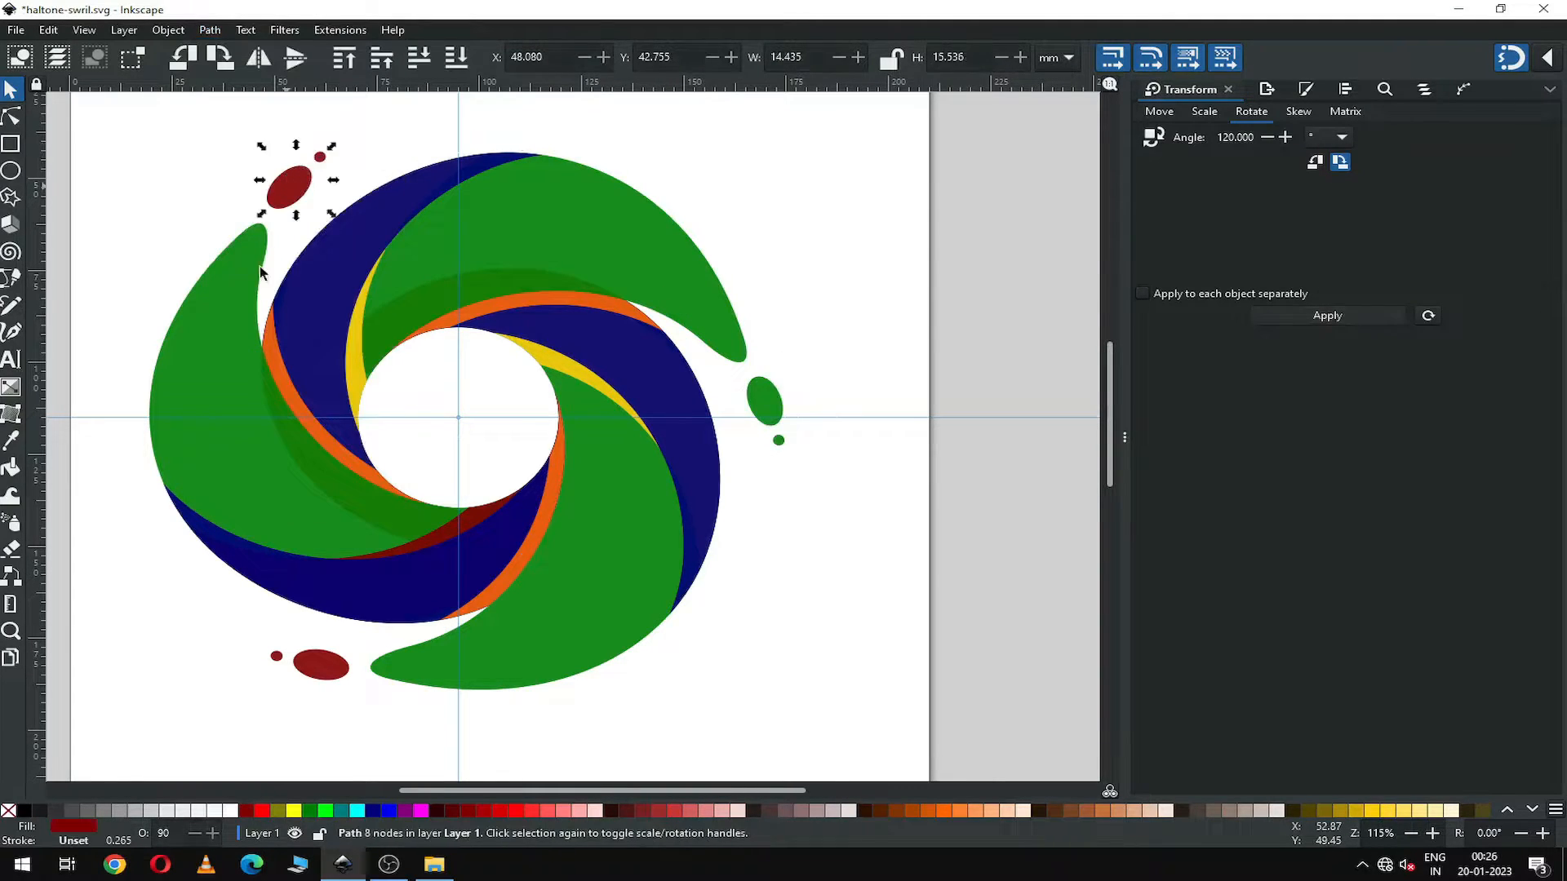
left_click(216, 341, "shift")
left_click(208, 30)
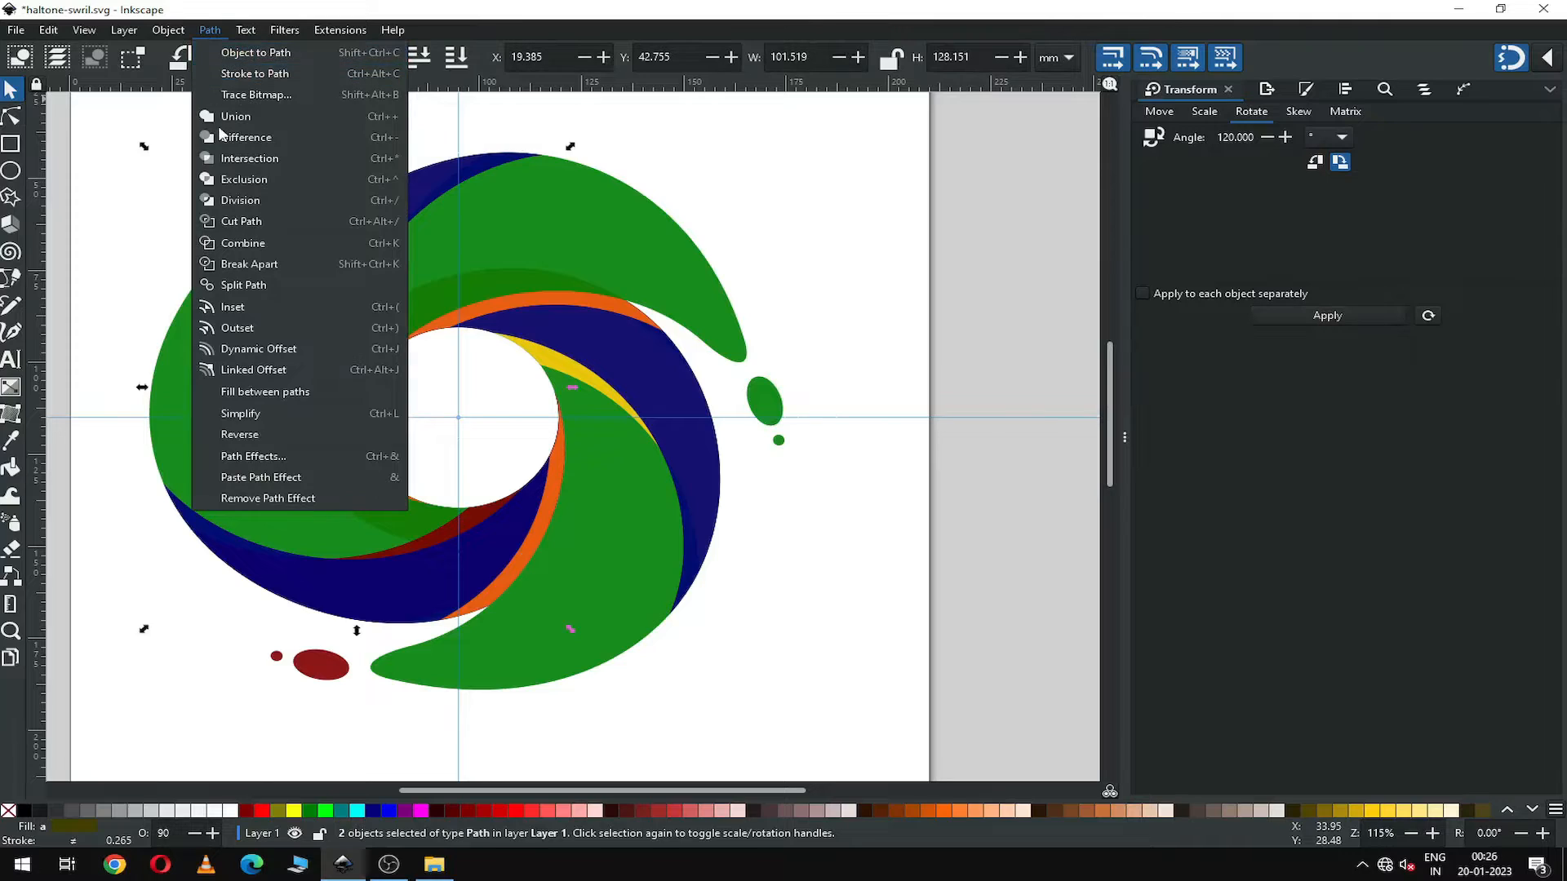
left_click(213, 115)
left_click(144, 161)
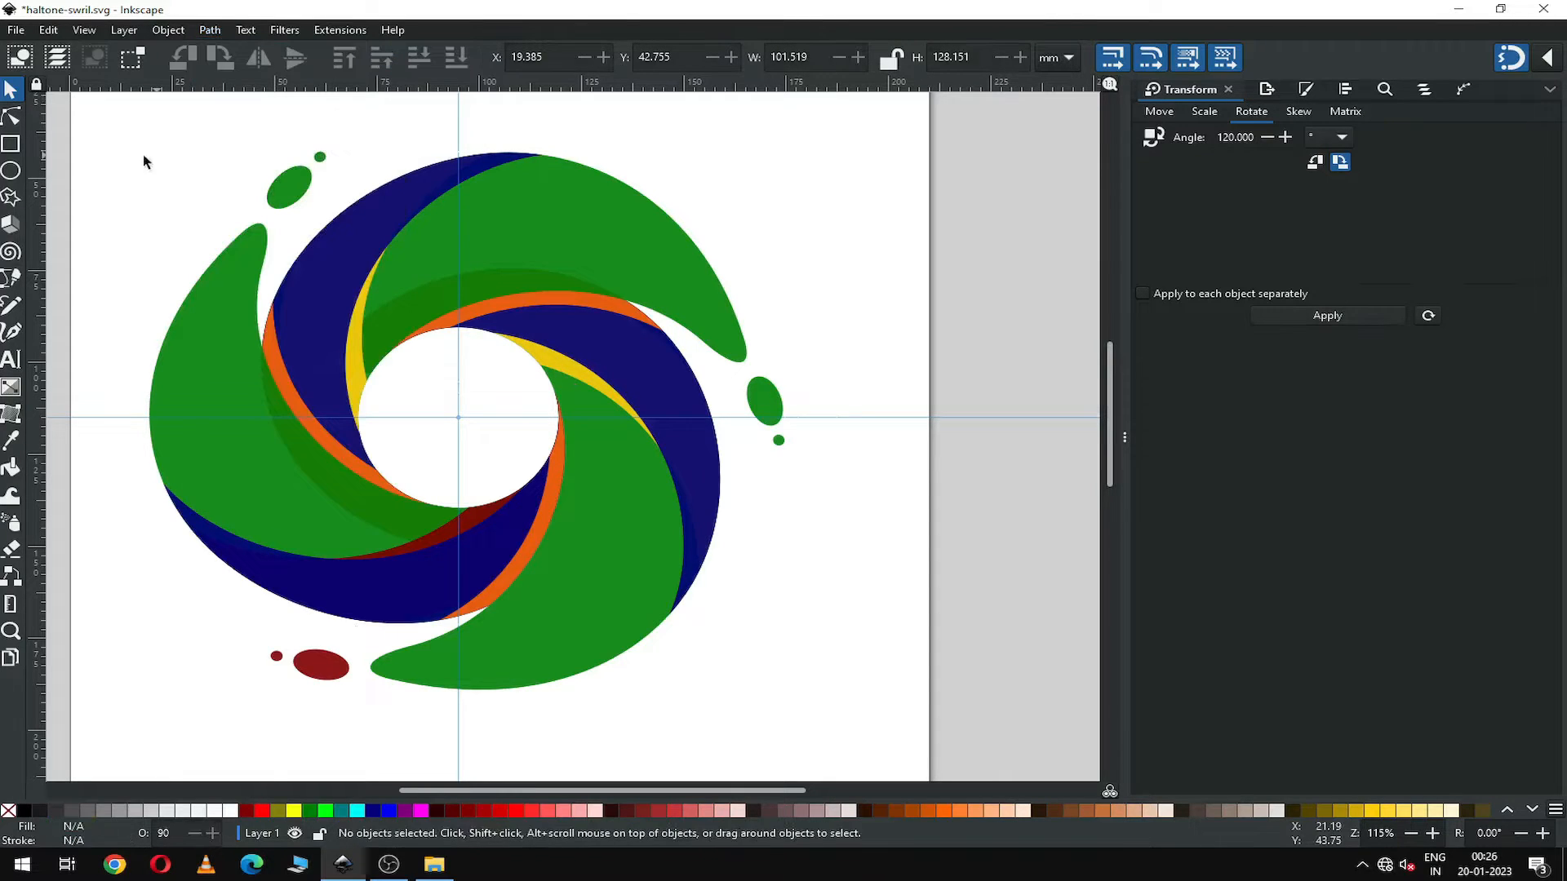
Unite the lower-left dark red accent with the lower green blade using Union and save the document.
left_click(328, 665)
left_click(526, 667, "shift")
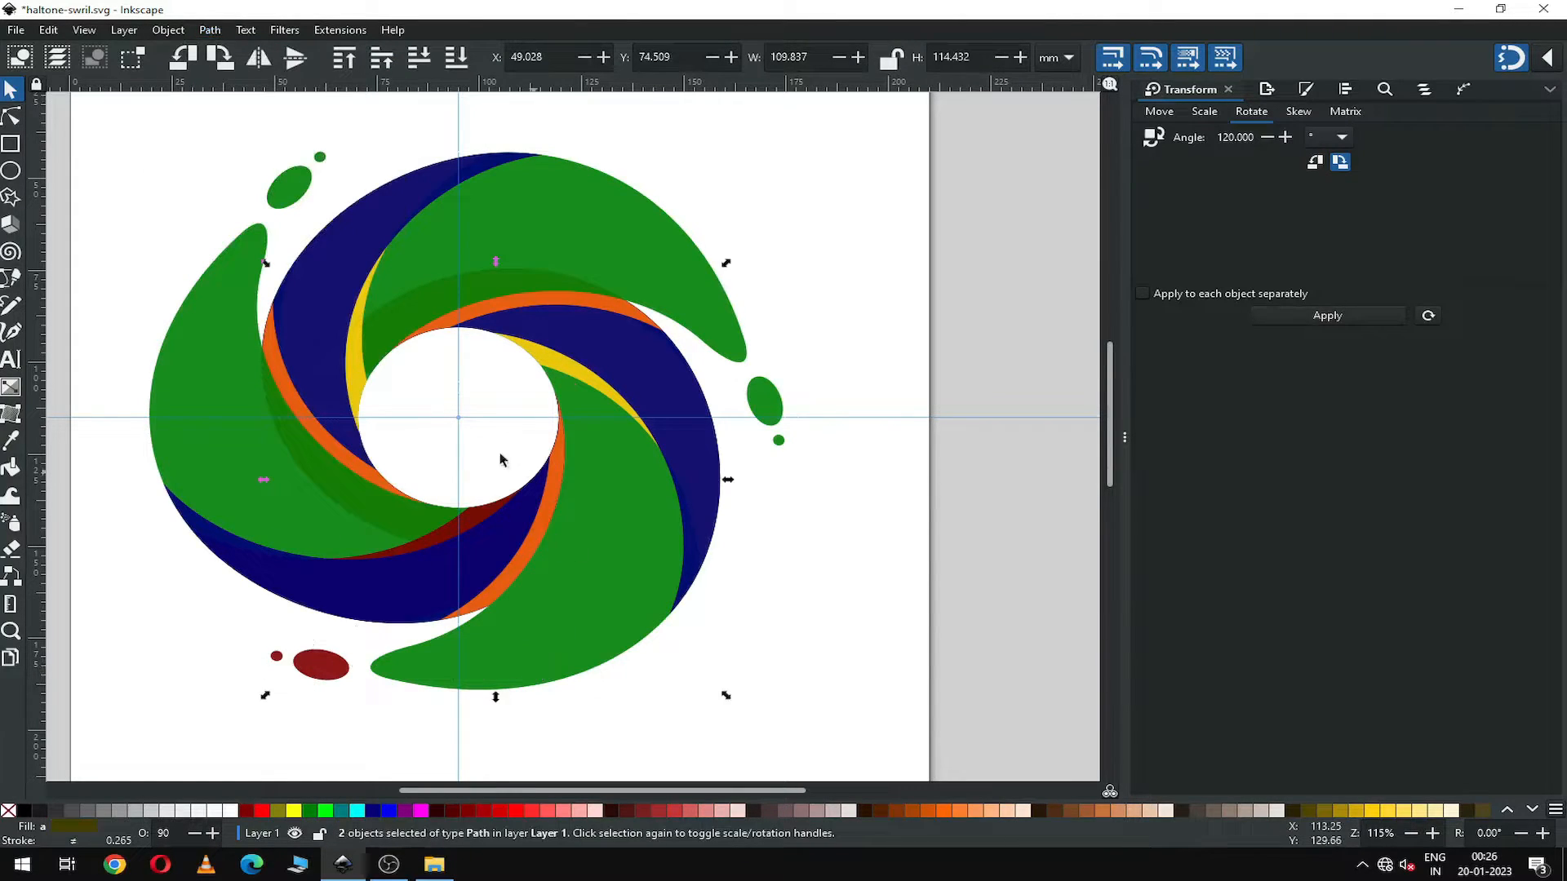
left_click(209, 30)
left_click(214, 115)
left_click(818, 585)
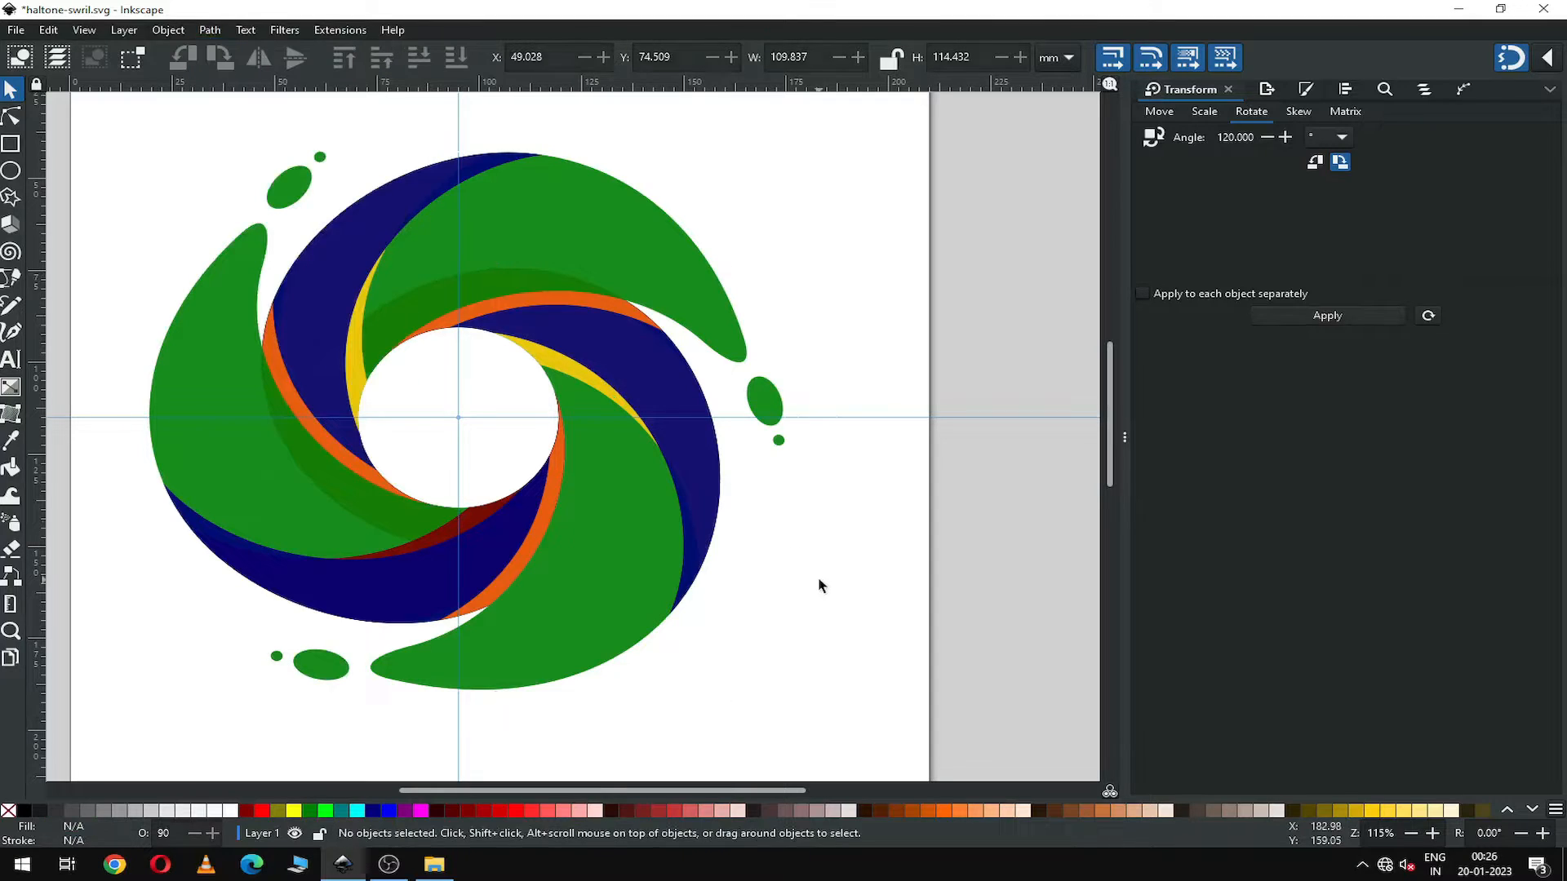
key("ctrl+s")
key("ctrl+s")
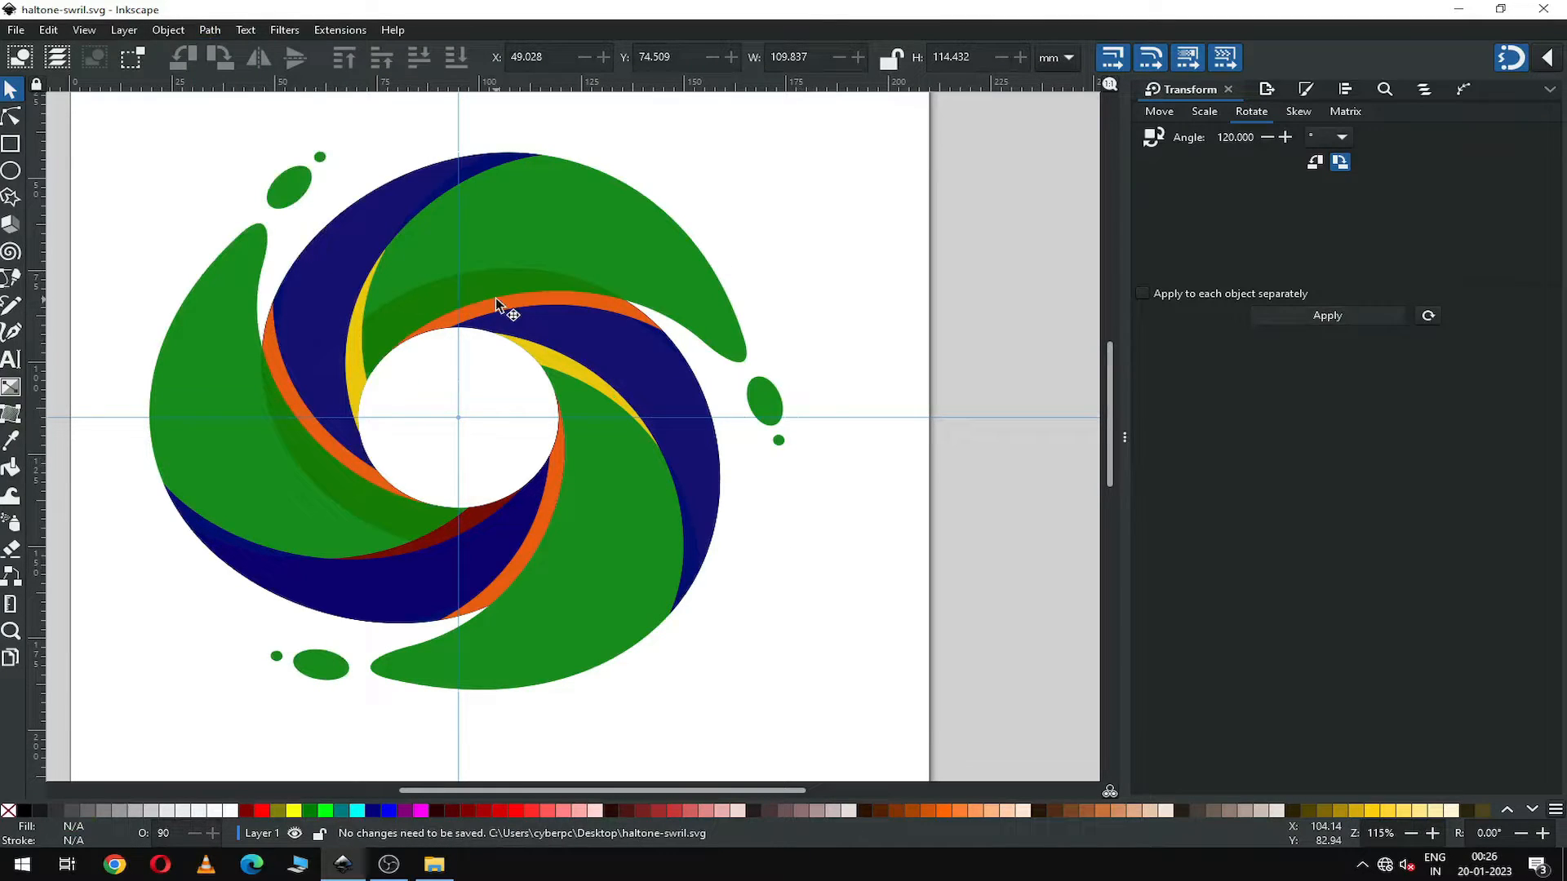
Select all the swirl's shapes and set their opacity to 100% in Fill and Stroke.
key("minus")
key("minus")
left_click_drag(318, 235, 739, 620)
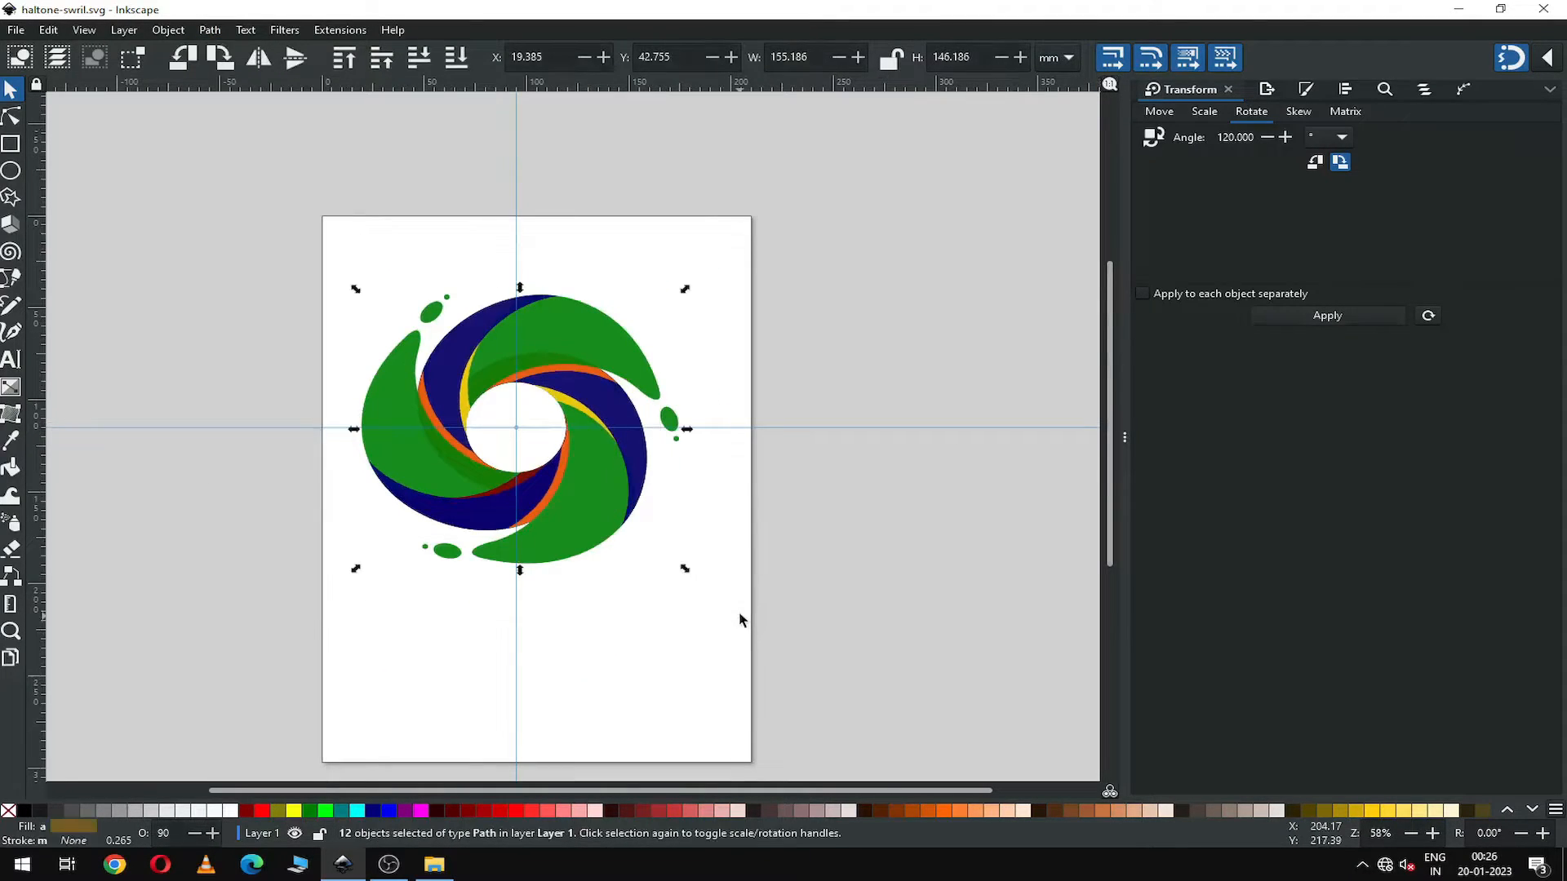
left_click(1308, 90)
left_click_drag(1470, 774, 1518, 771)
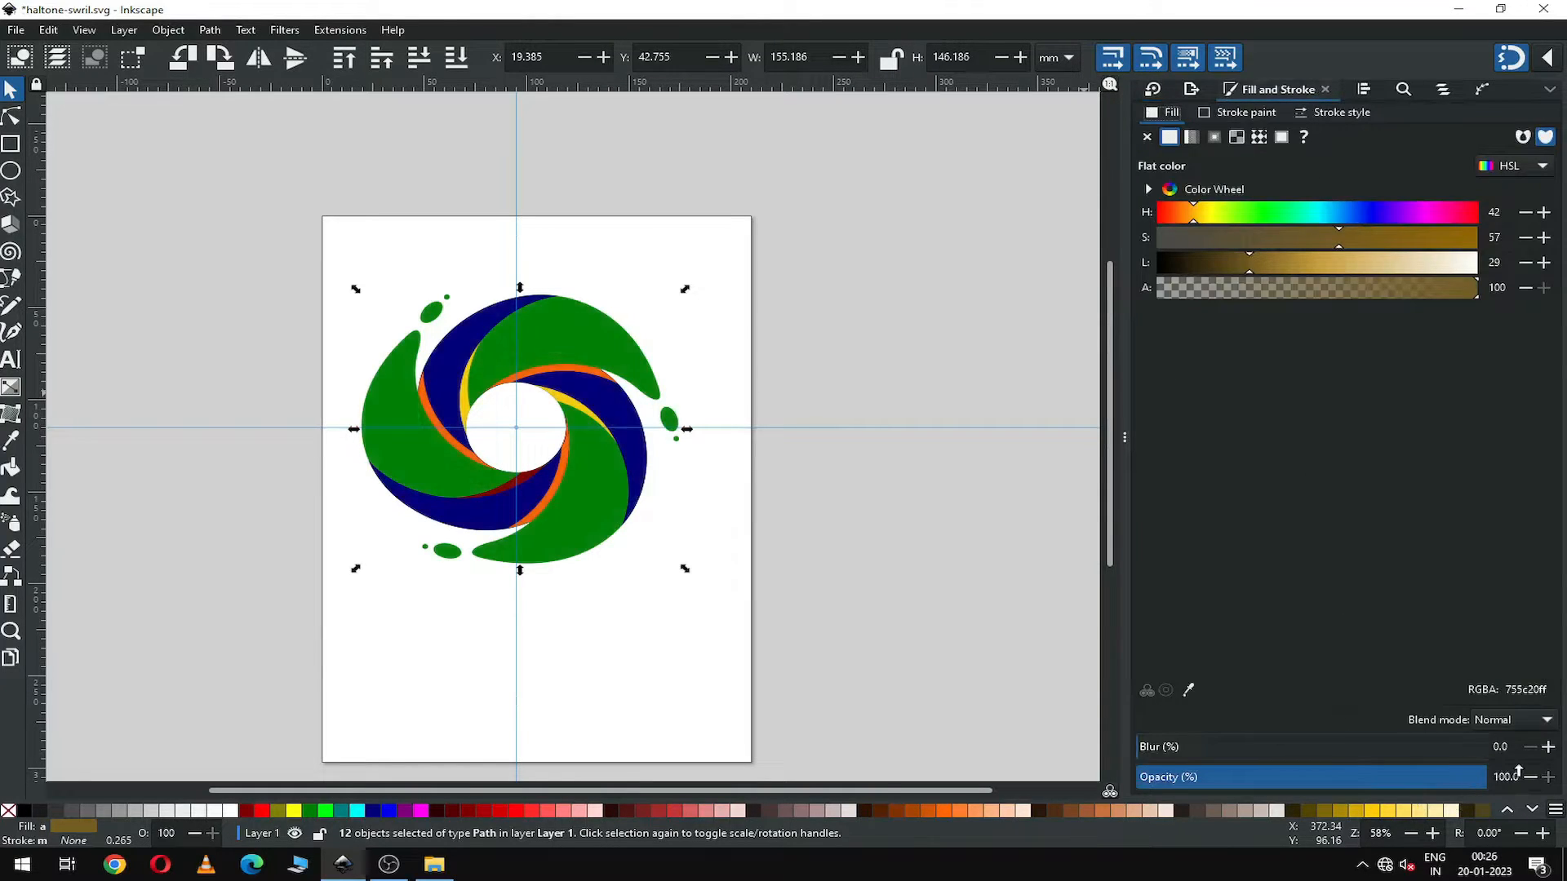
left_click(768, 435)
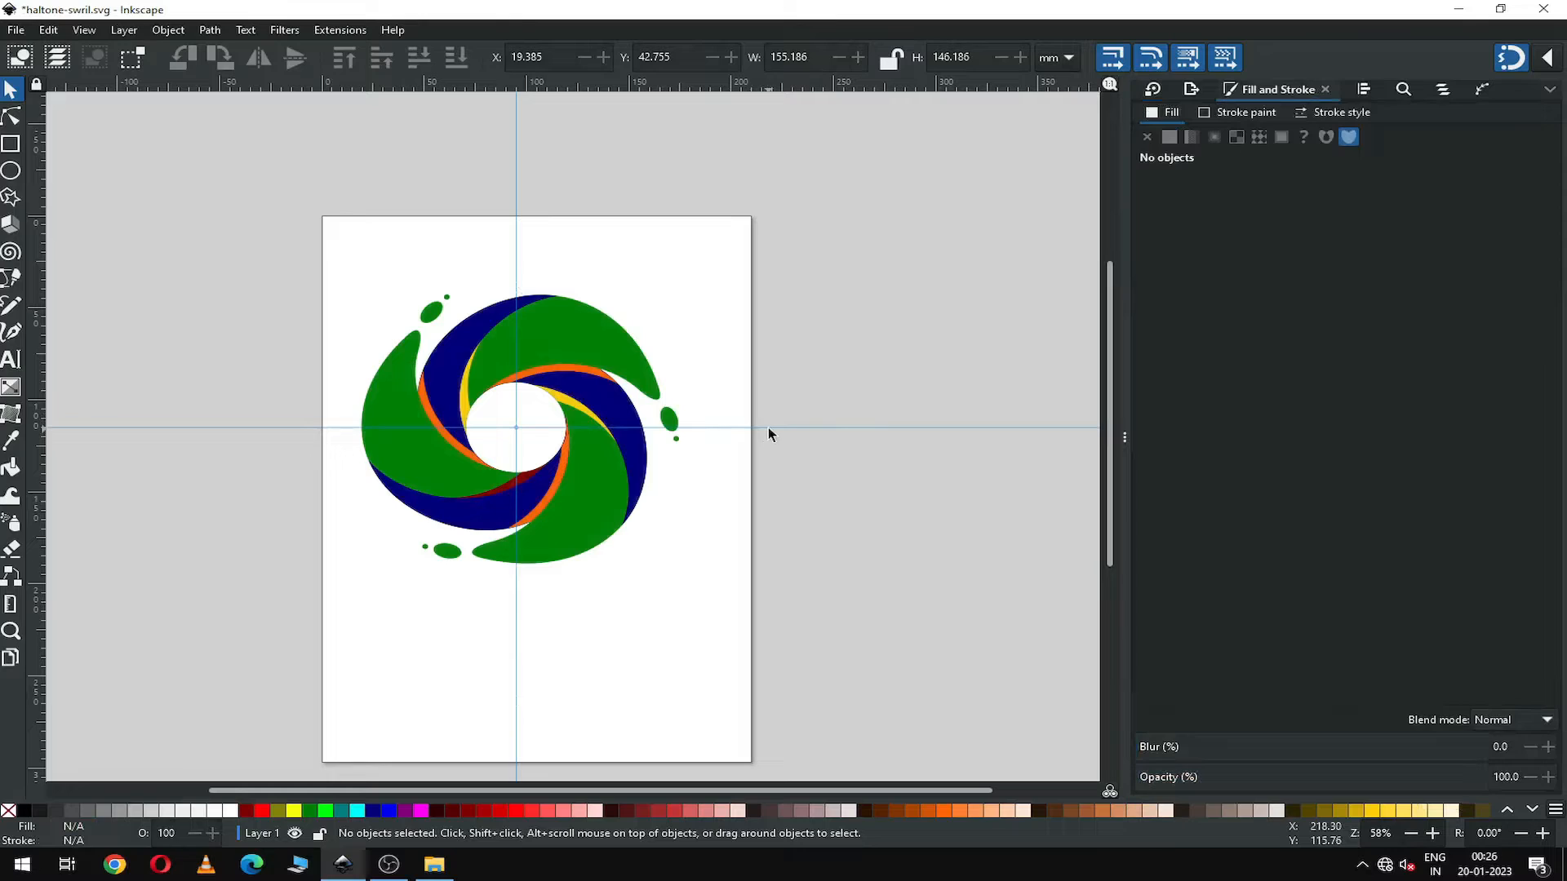
Delete the horizontal and vertical guides crossing the swirl's centre and save the document.
key("Delete")
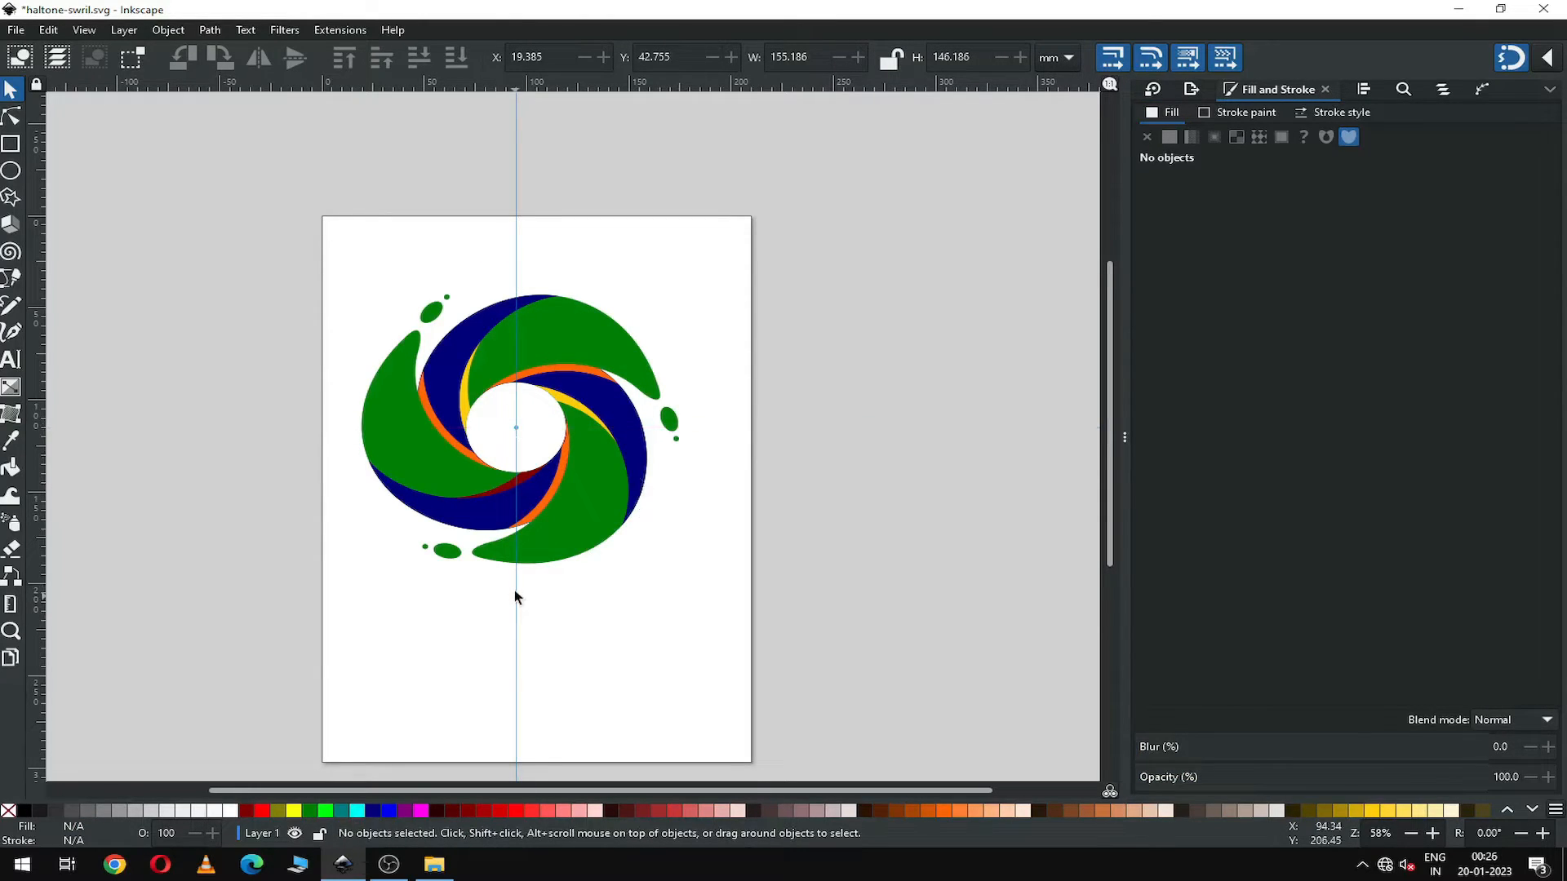
key("Delete")
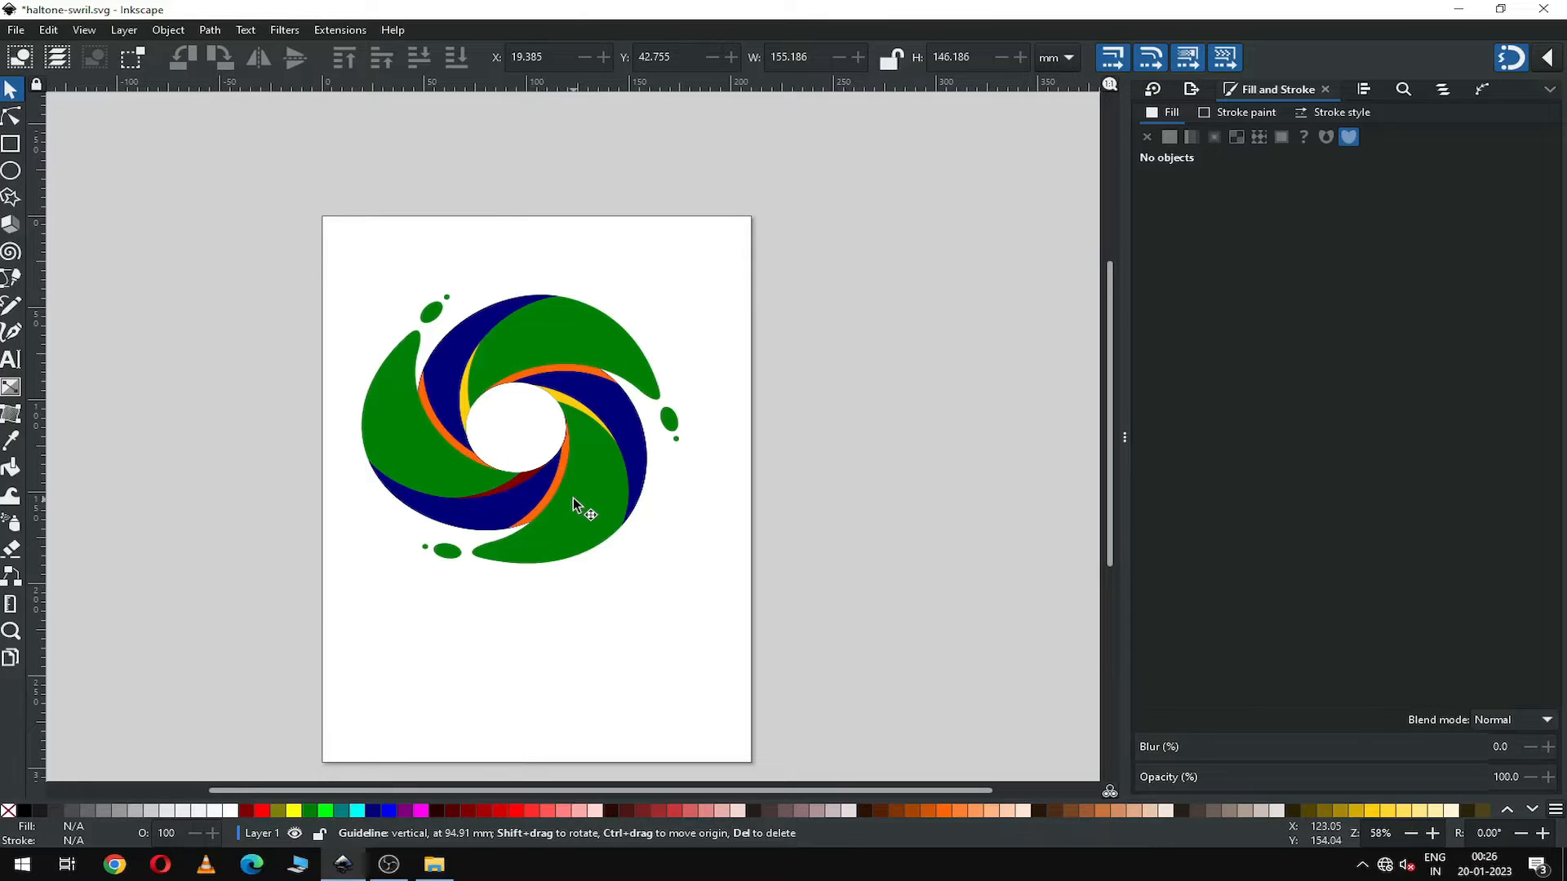
key("z")
mouse_move(329, 269)
left_mouse_down()
mouse_move(542, 351)
mouse_move(710, 587)
mouse_move(771, 633)
left_mouse_up()
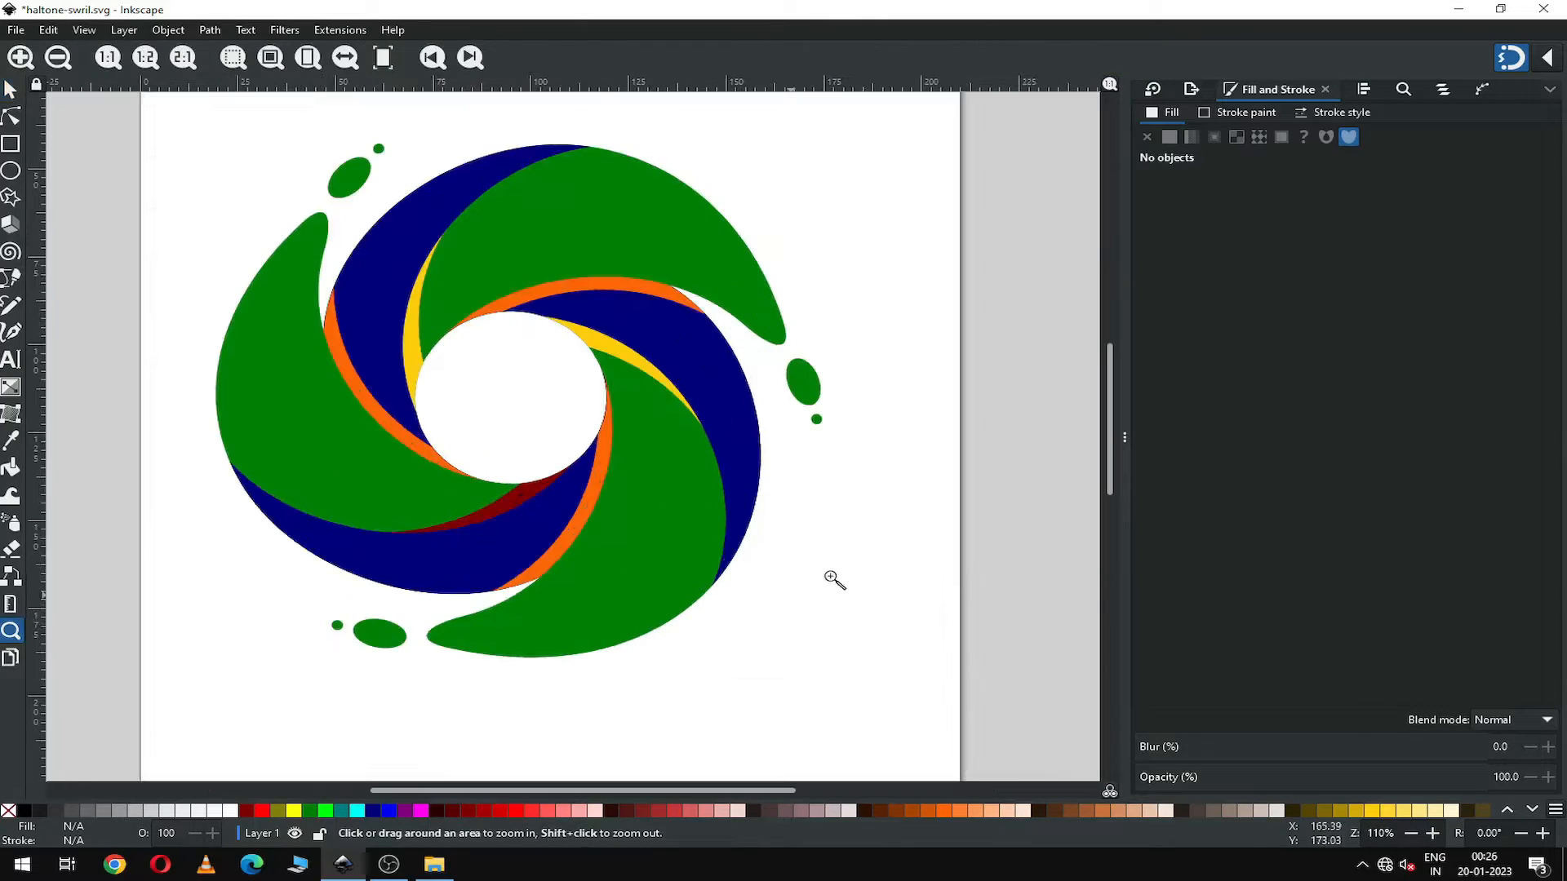
key("ctrl+a")
key("ctrl+s")
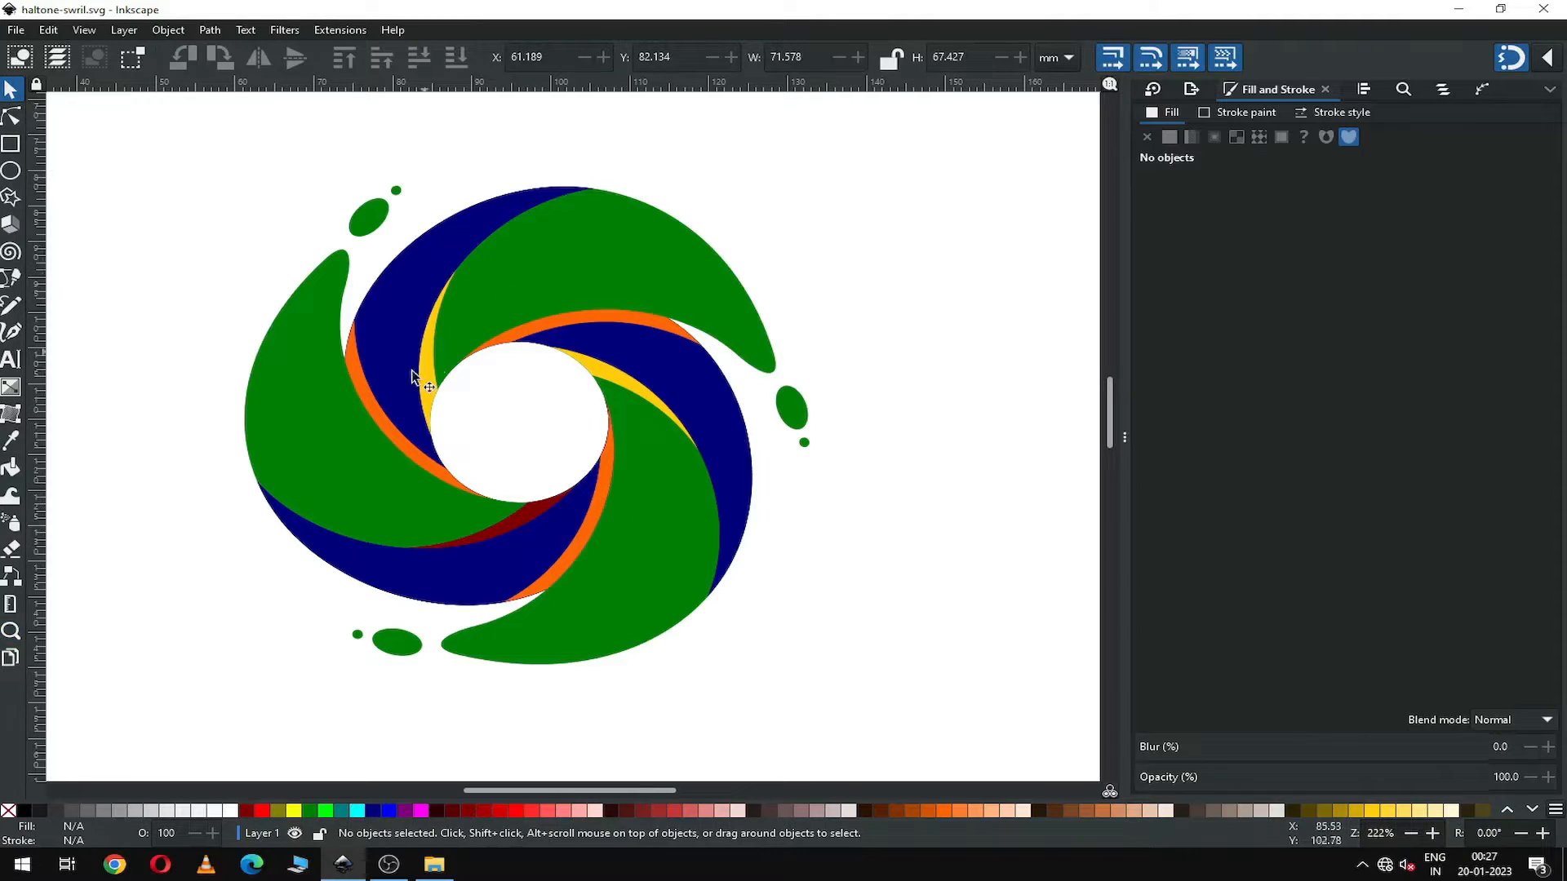
Give the left green blade a linear gradient fill starting just outside its upper tip, with a yellow ffcc00 start stop.
left_click(316, 408)
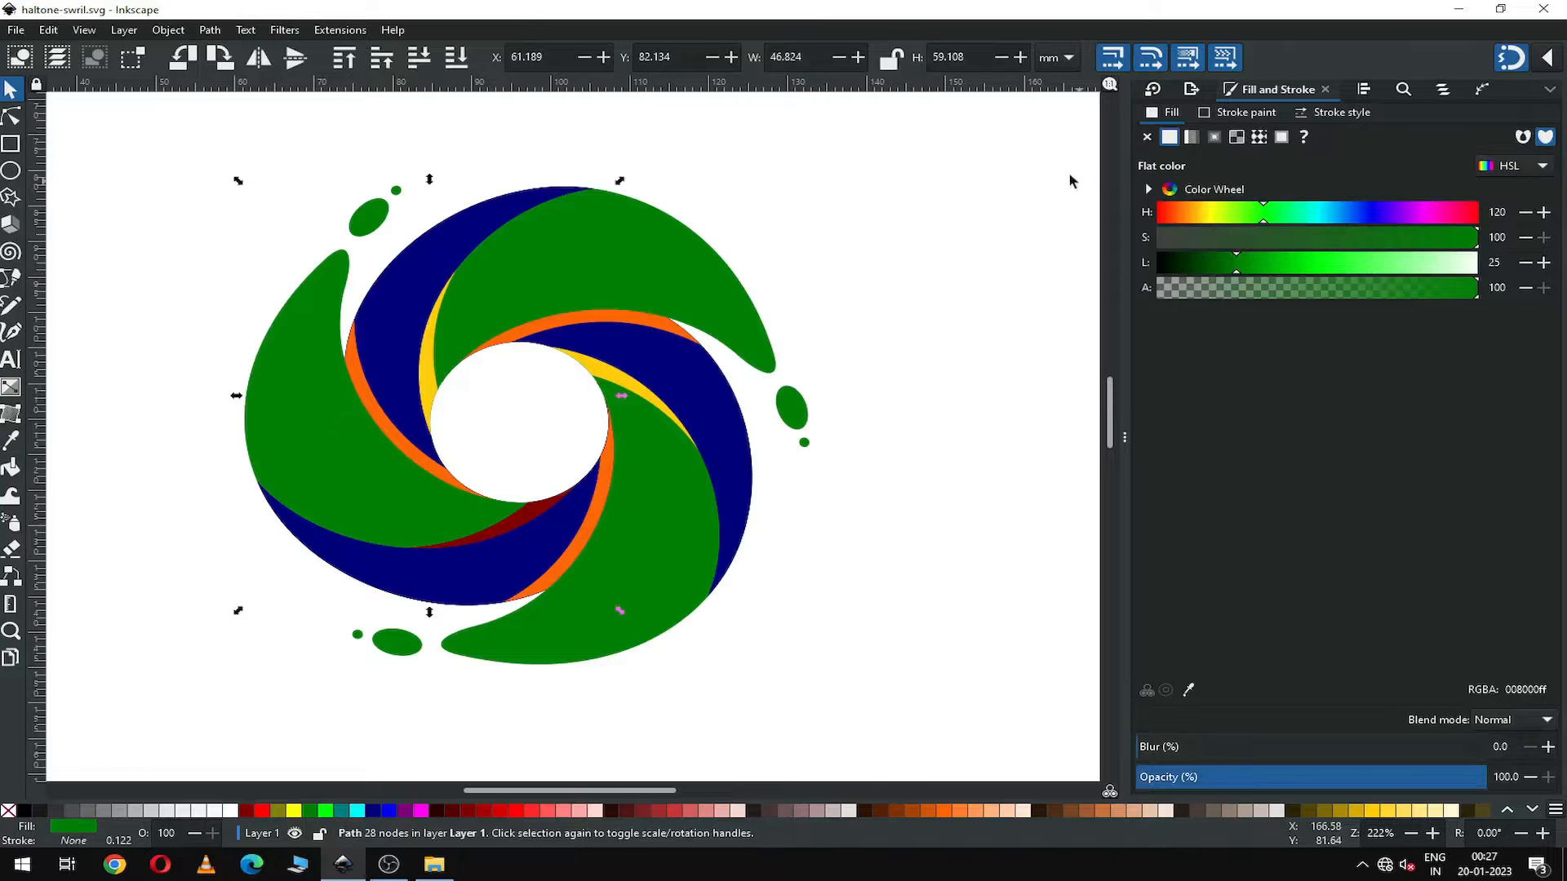
left_click(1192, 136)
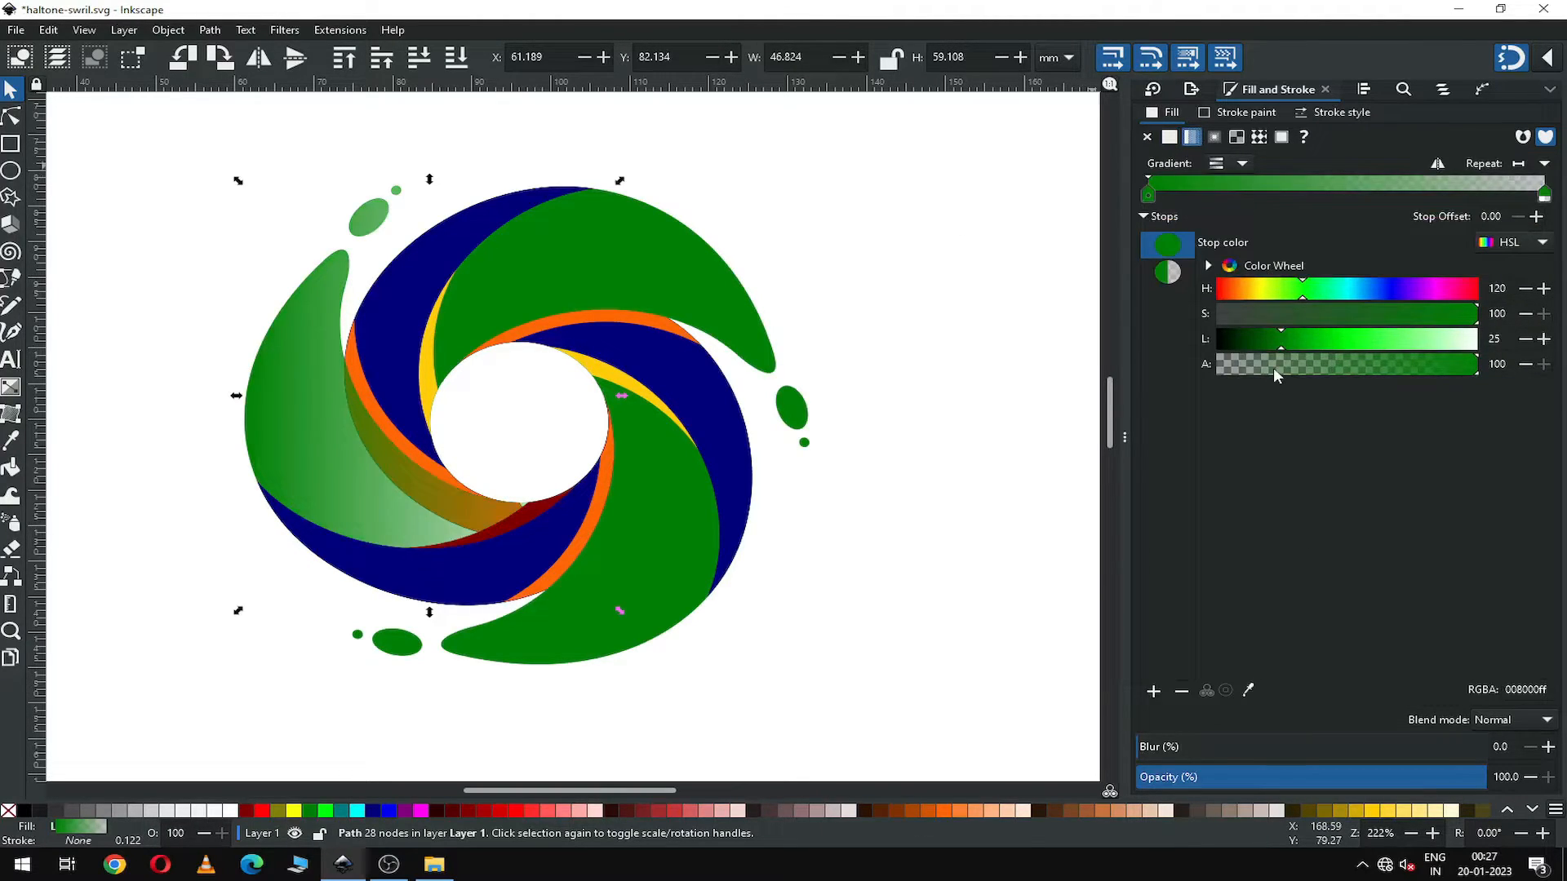
left_click(11, 390)
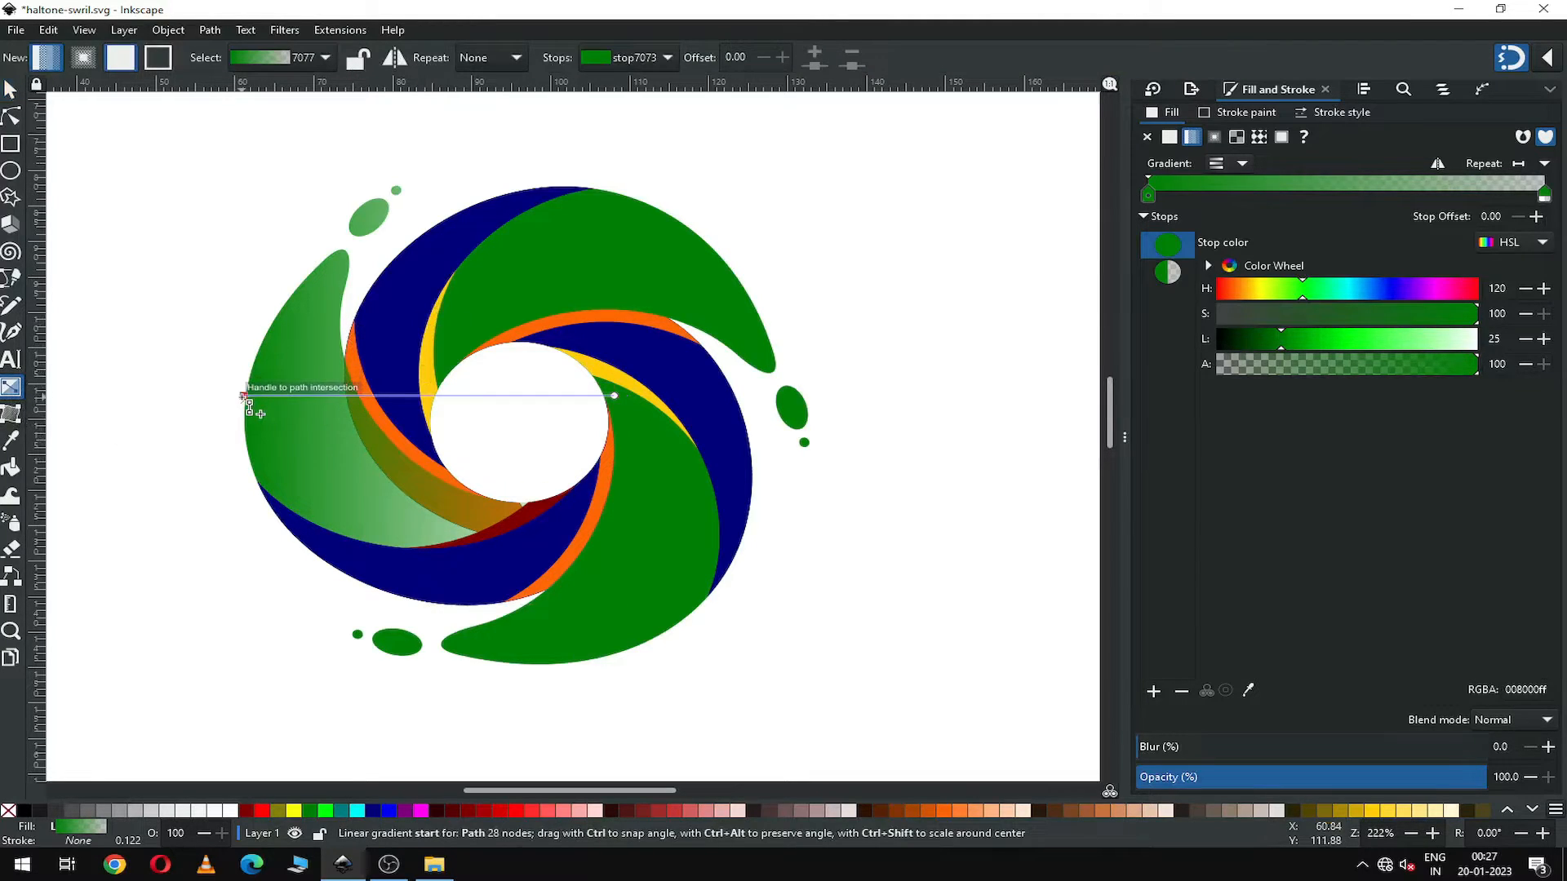
left_click_drag(247, 401, 296, 251)
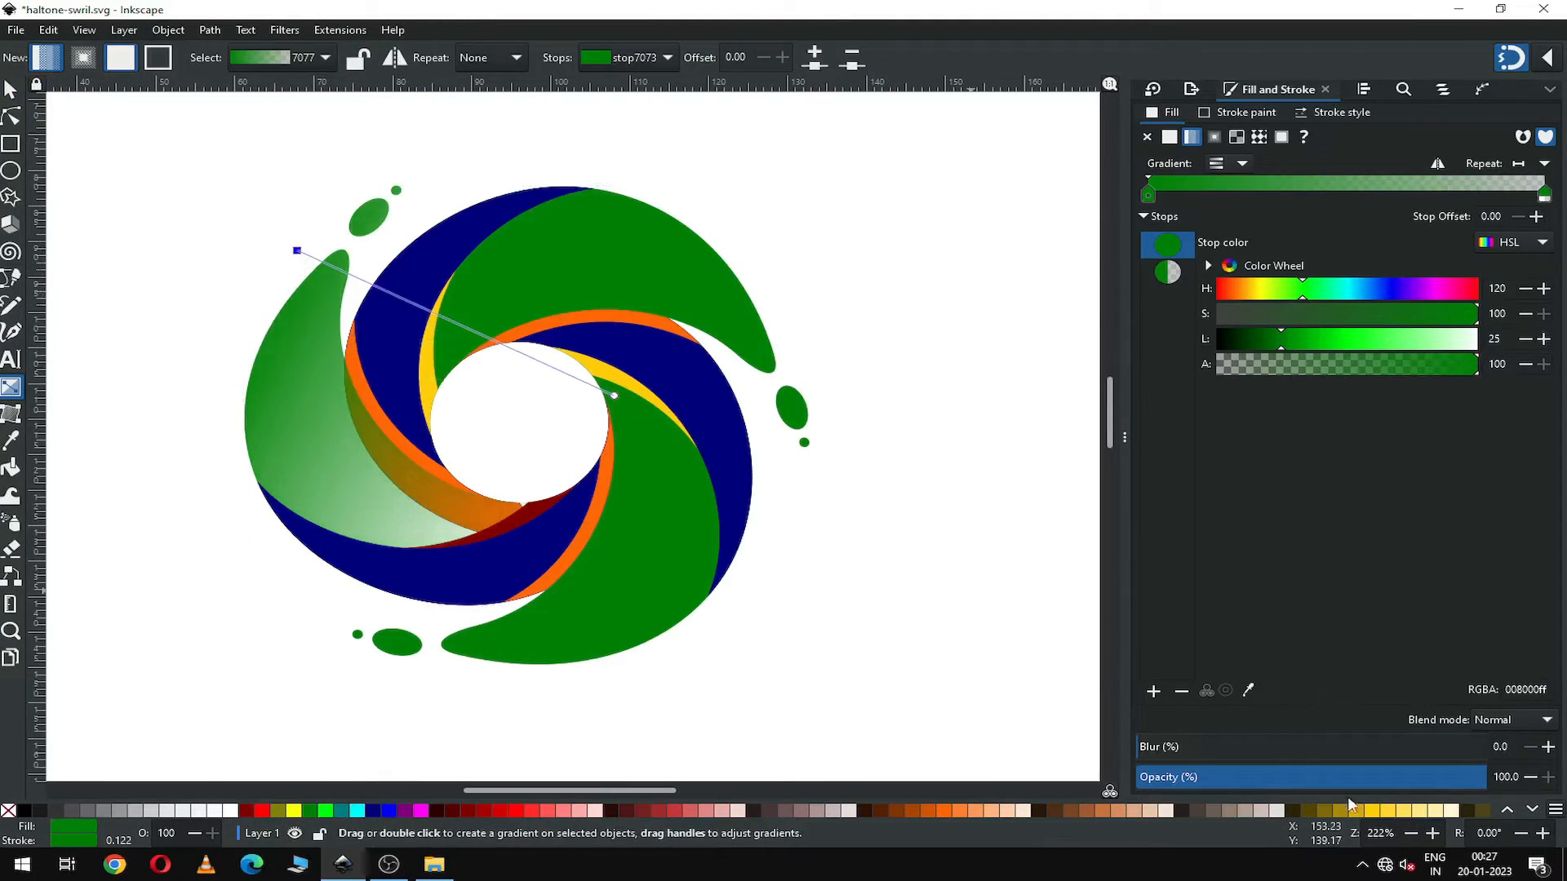
left_click(1371, 812)
Move the left blade's gradient end to the dark red sliver and set the green end stop's opacity to 100%.
left_click_drag(614, 395, 529, 547)
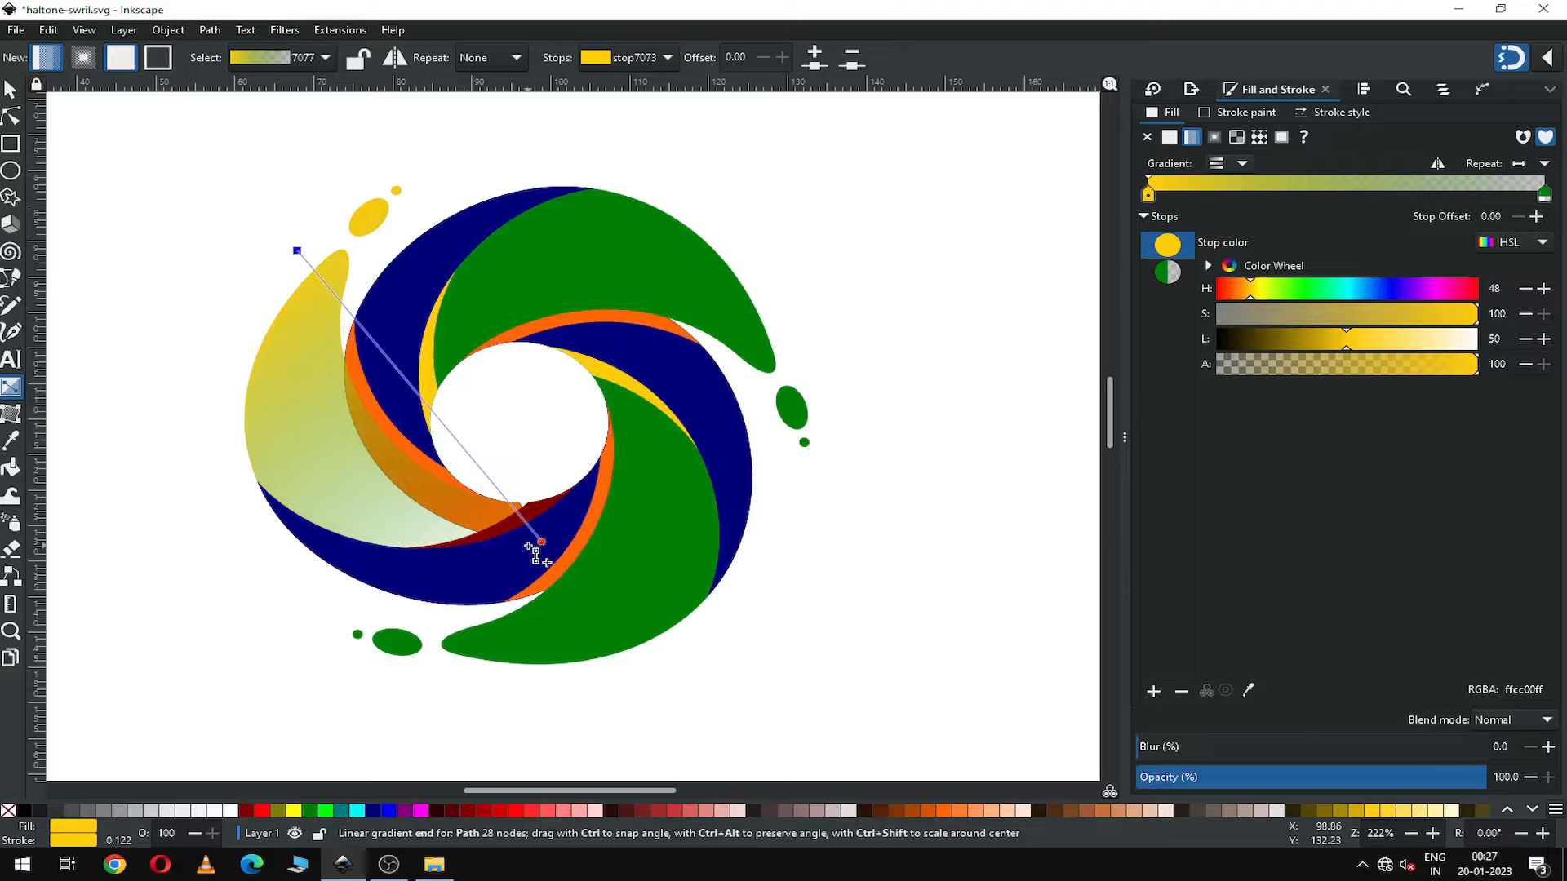
left_click_drag(529, 547, 504, 550)
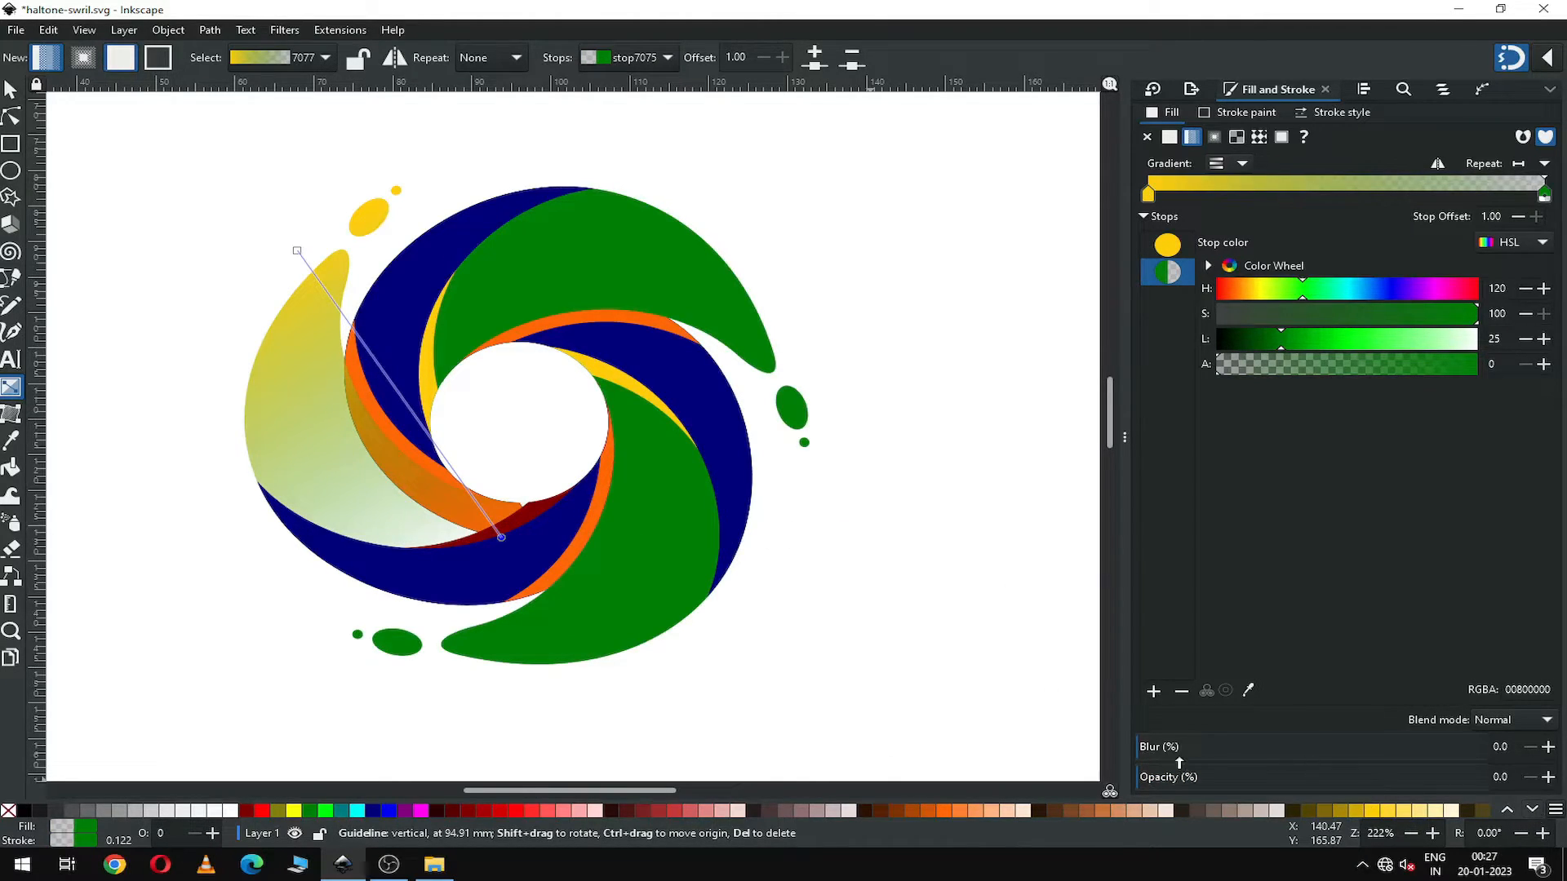
left_click_drag(1178, 779, 1563, 768)
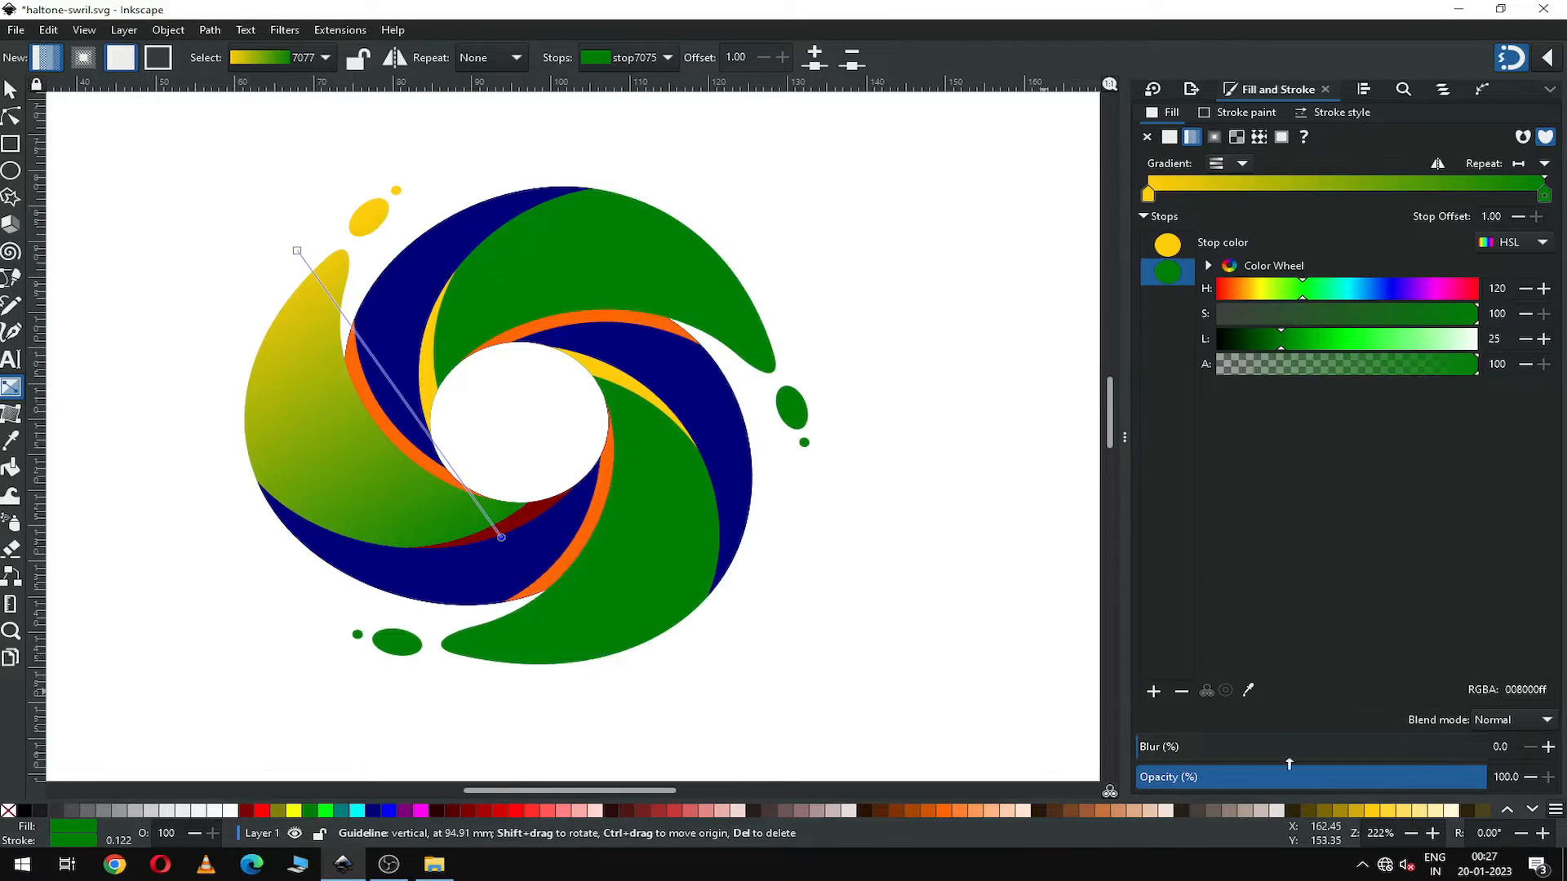
Set the left blade's gradient end stop to light purple e580ff and deselect the blade.
left_click(1534, 810)
left_click(1533, 810)
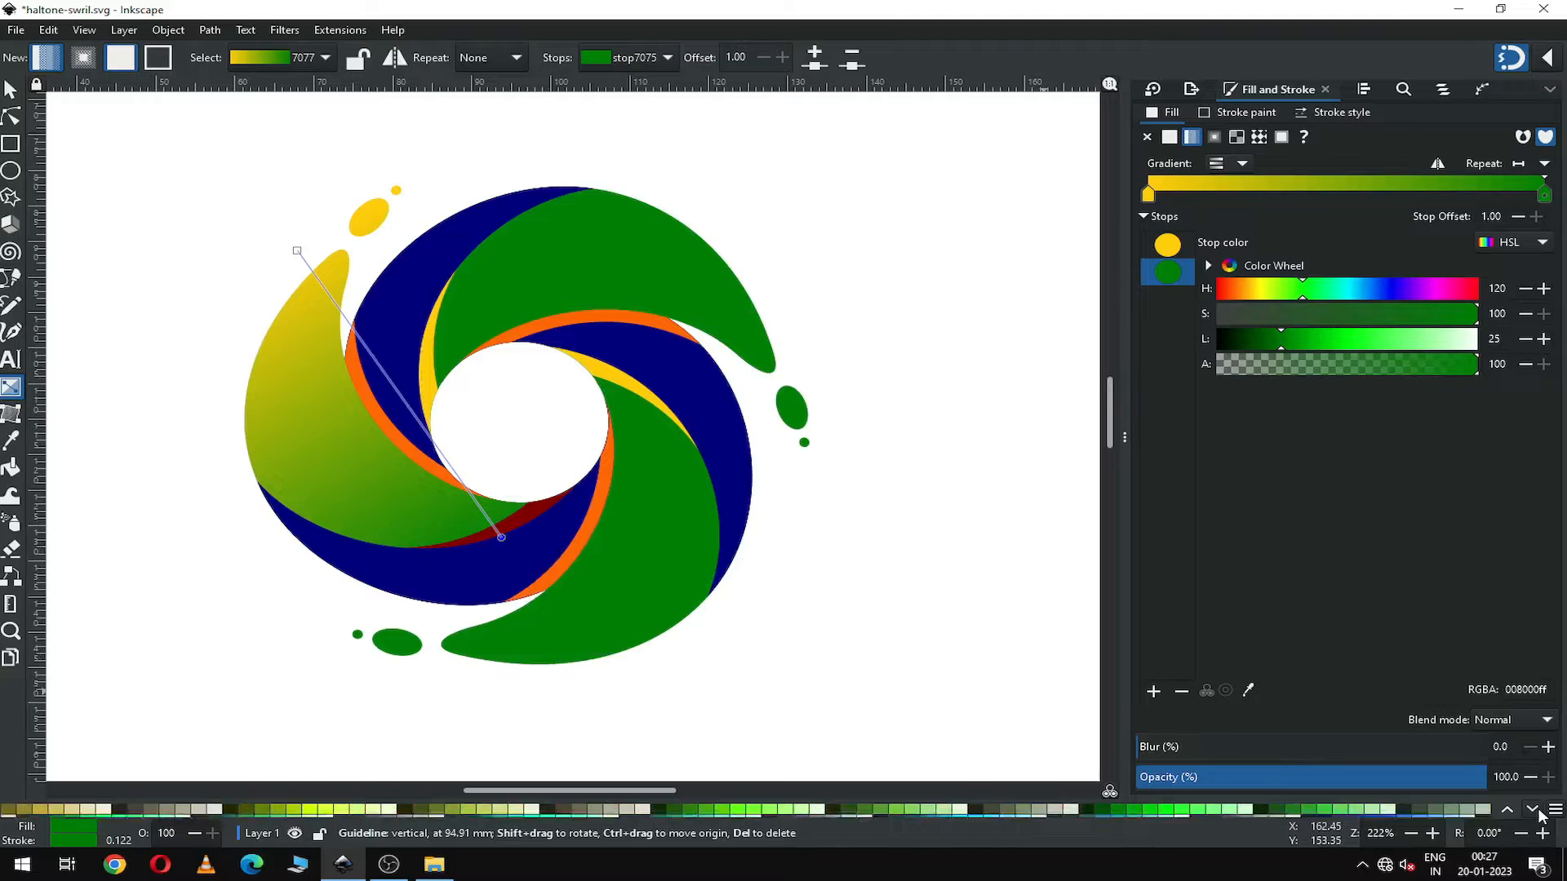
left_click(1533, 809)
left_click(1533, 810)
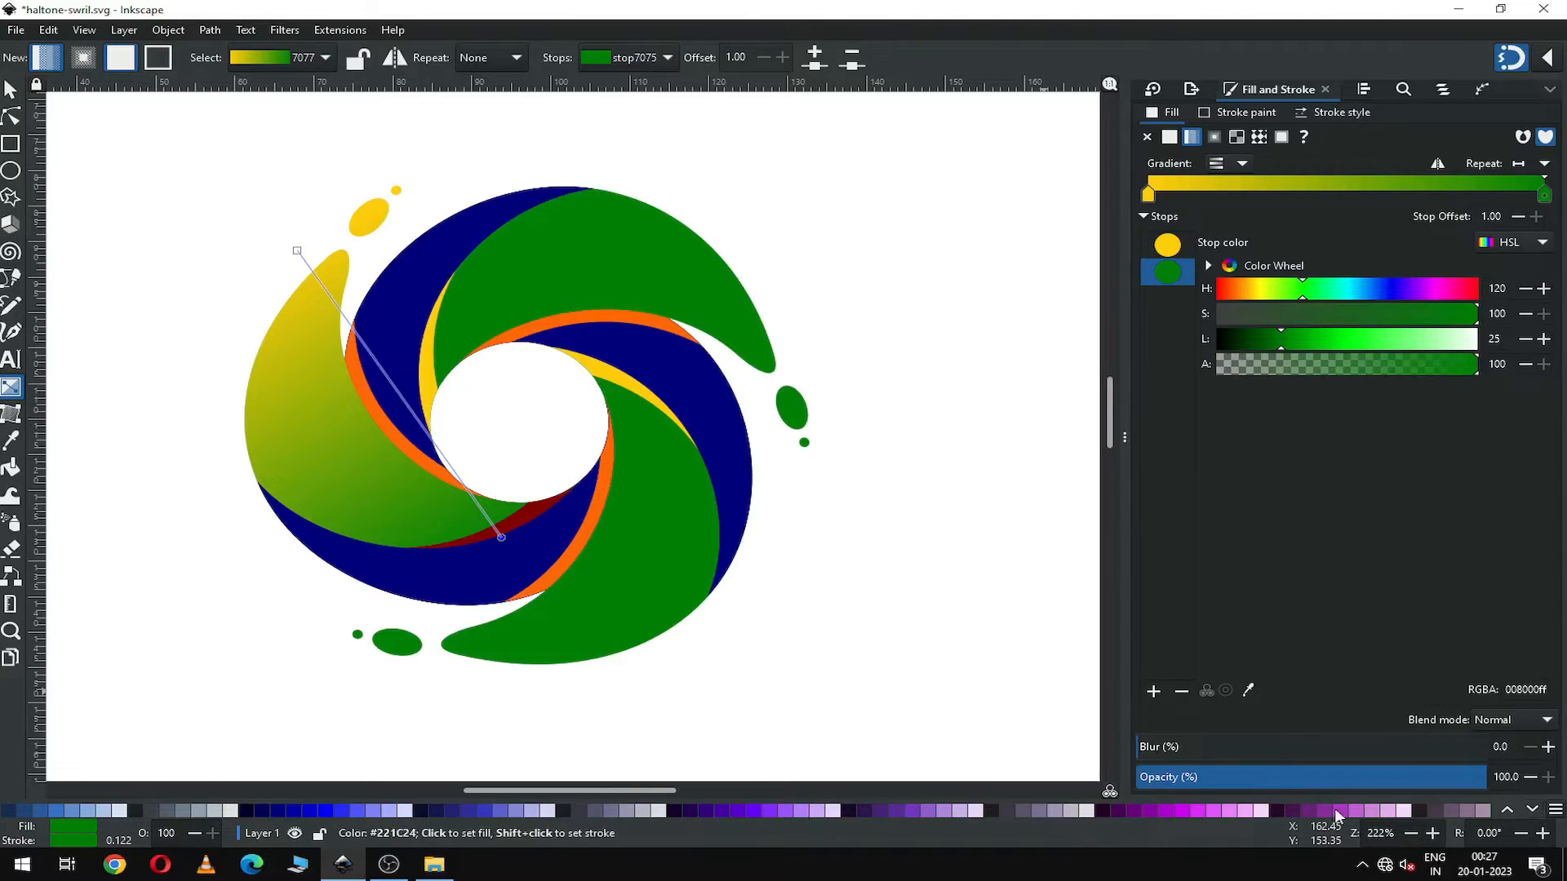
left_click(1224, 812)
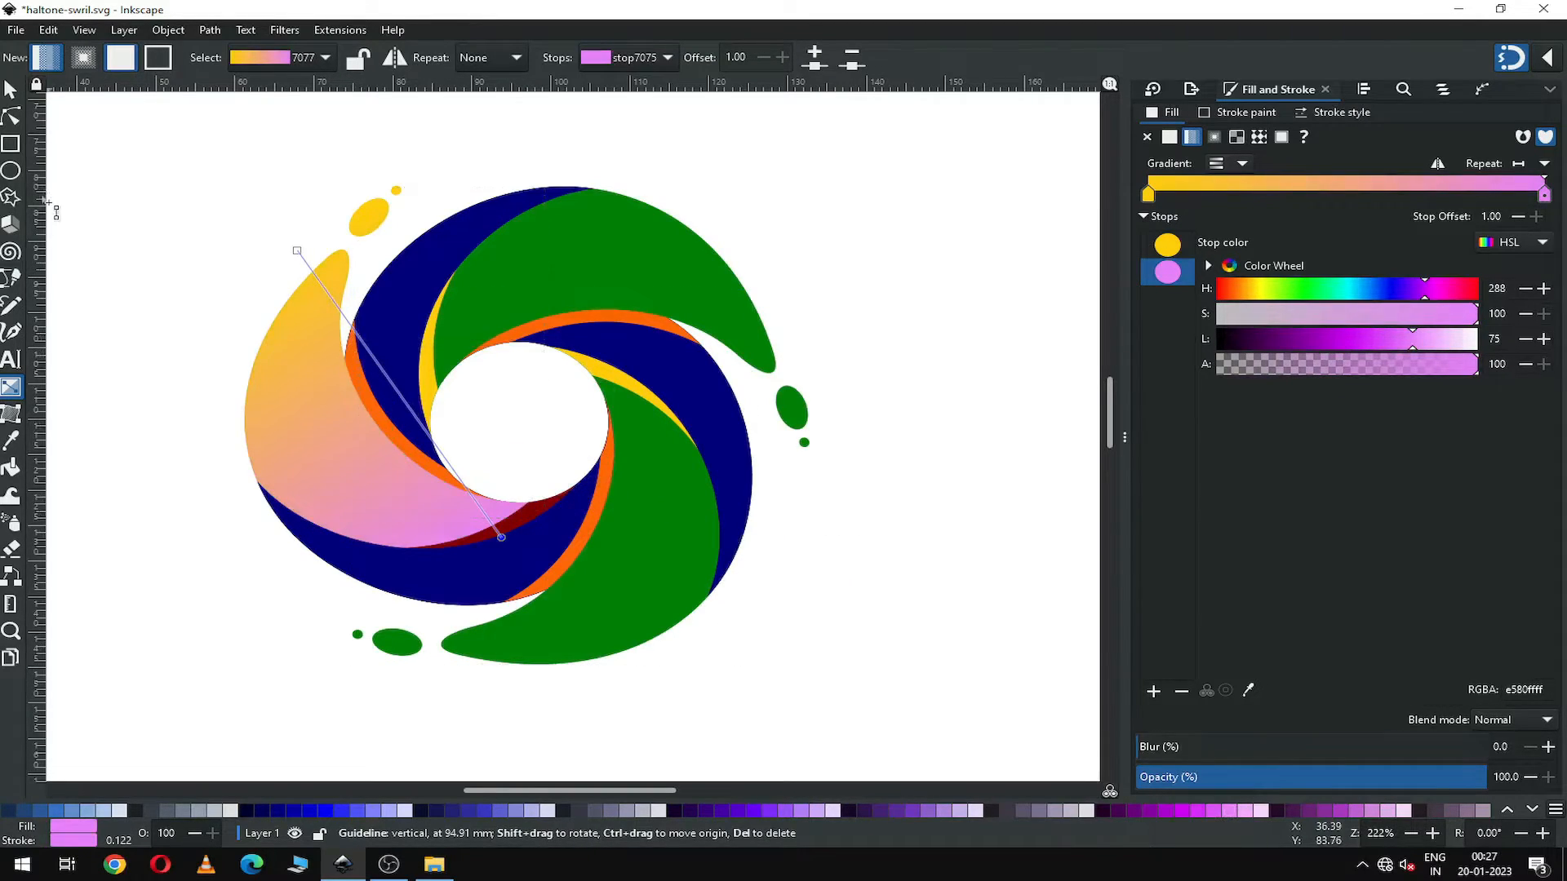
left_click(11, 90)
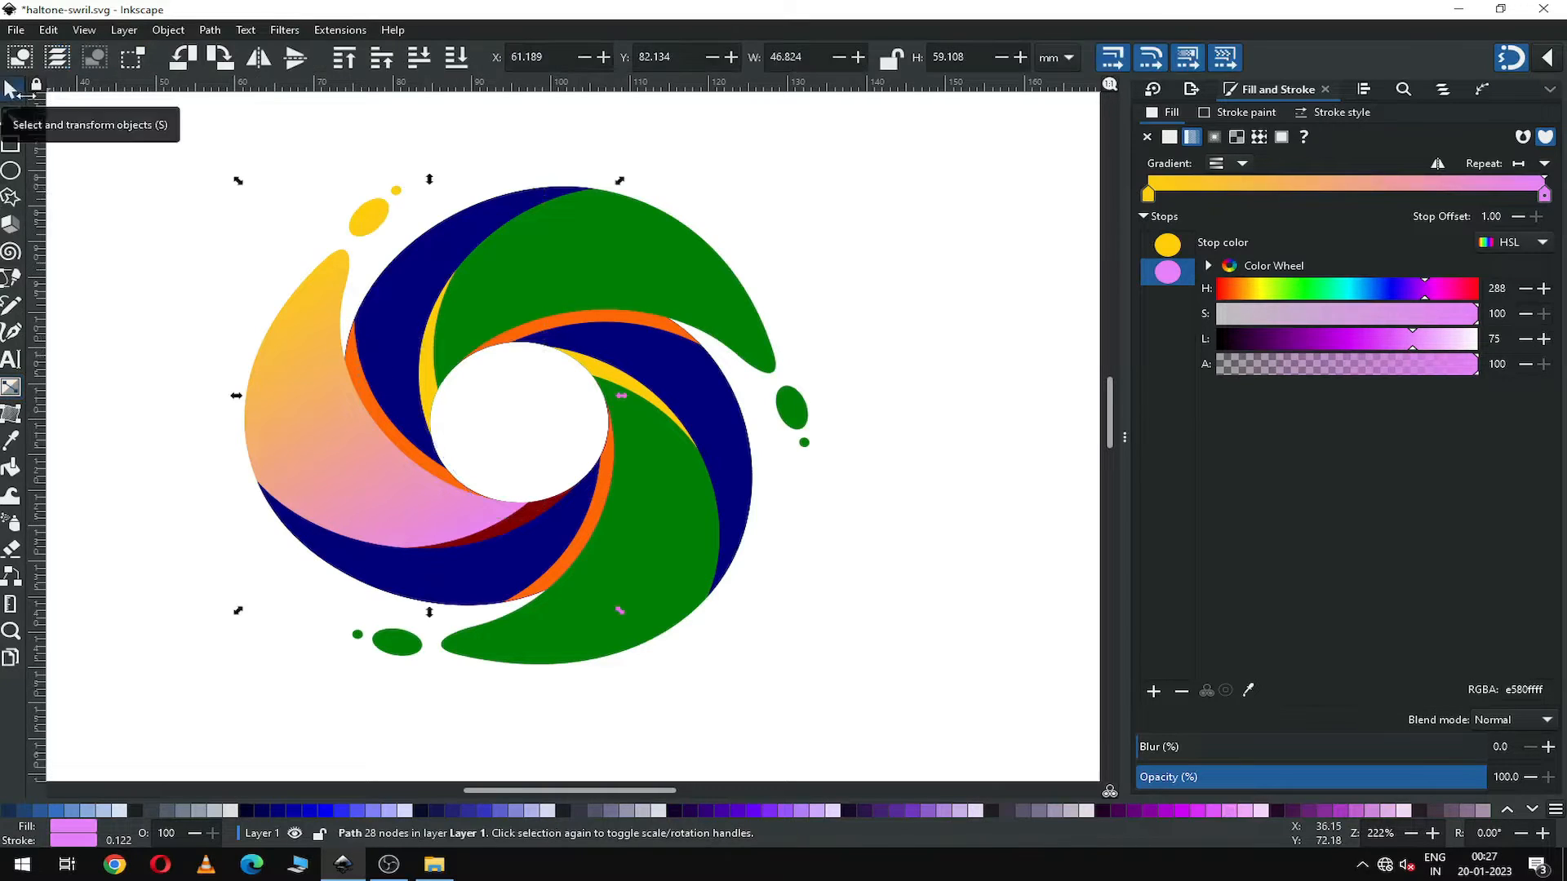
left_click(300, 184)
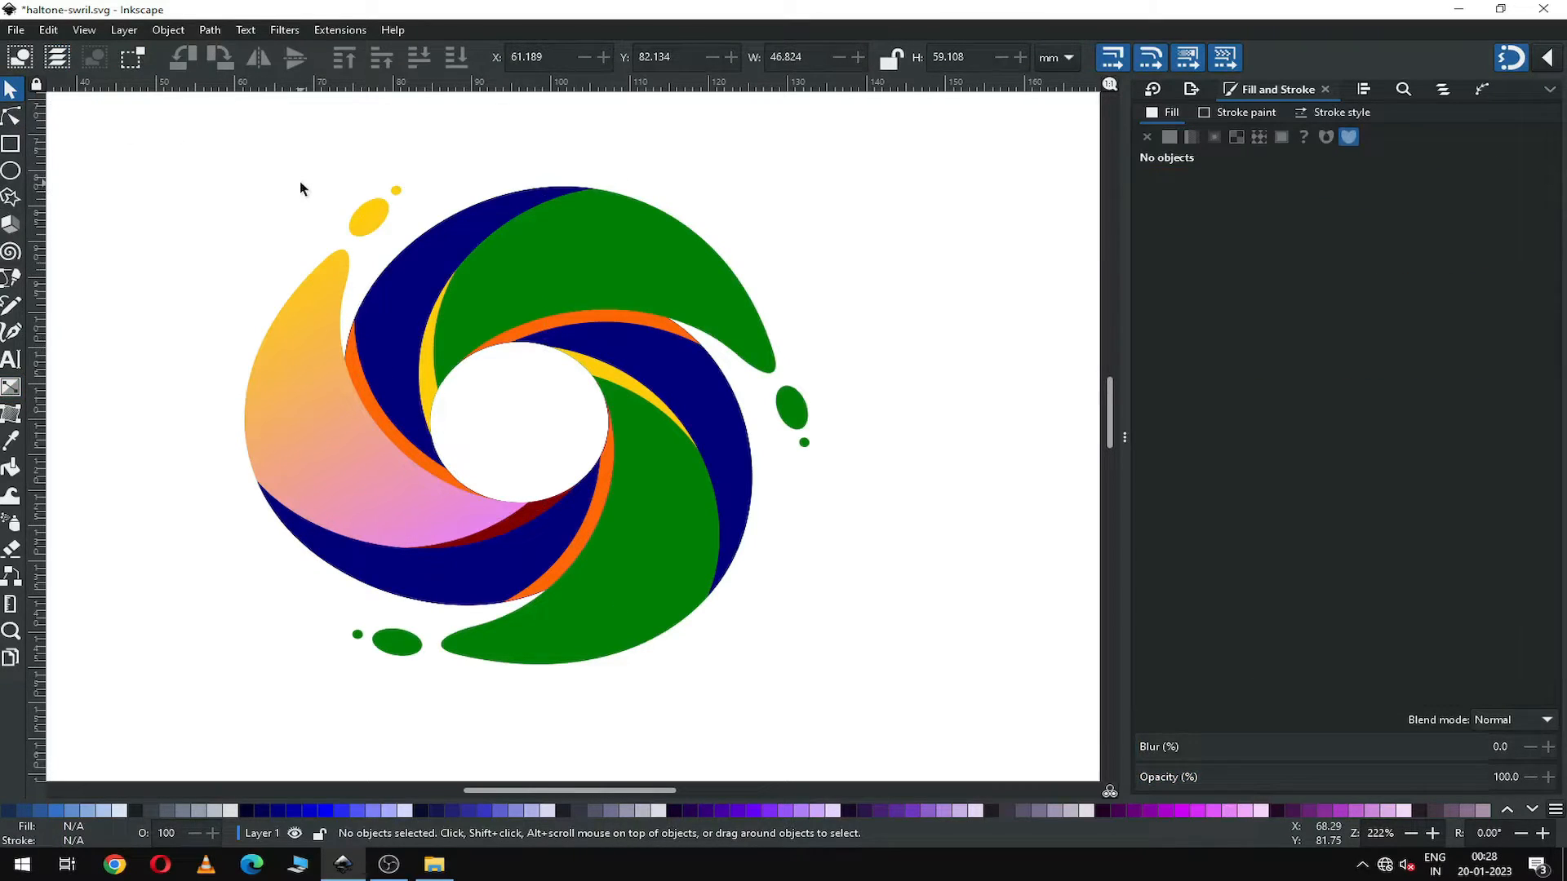
Fill the upper-left navy blade with the existing yellow-to-purple linear gradient, running from its lower-left tip up into the top green blade.
left_click(408, 300)
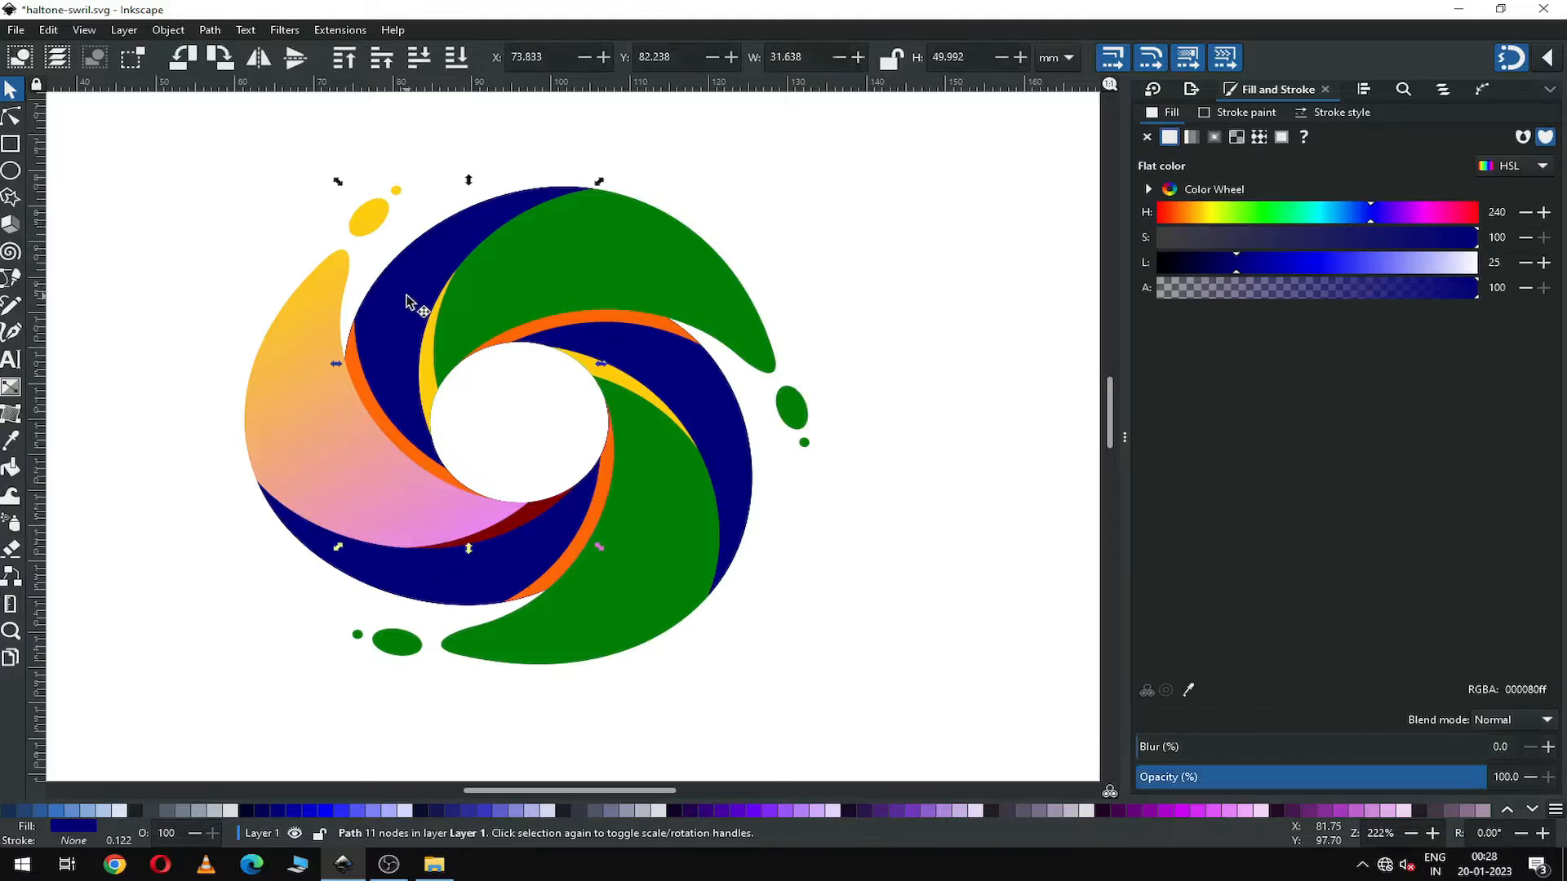
left_click(1192, 136)
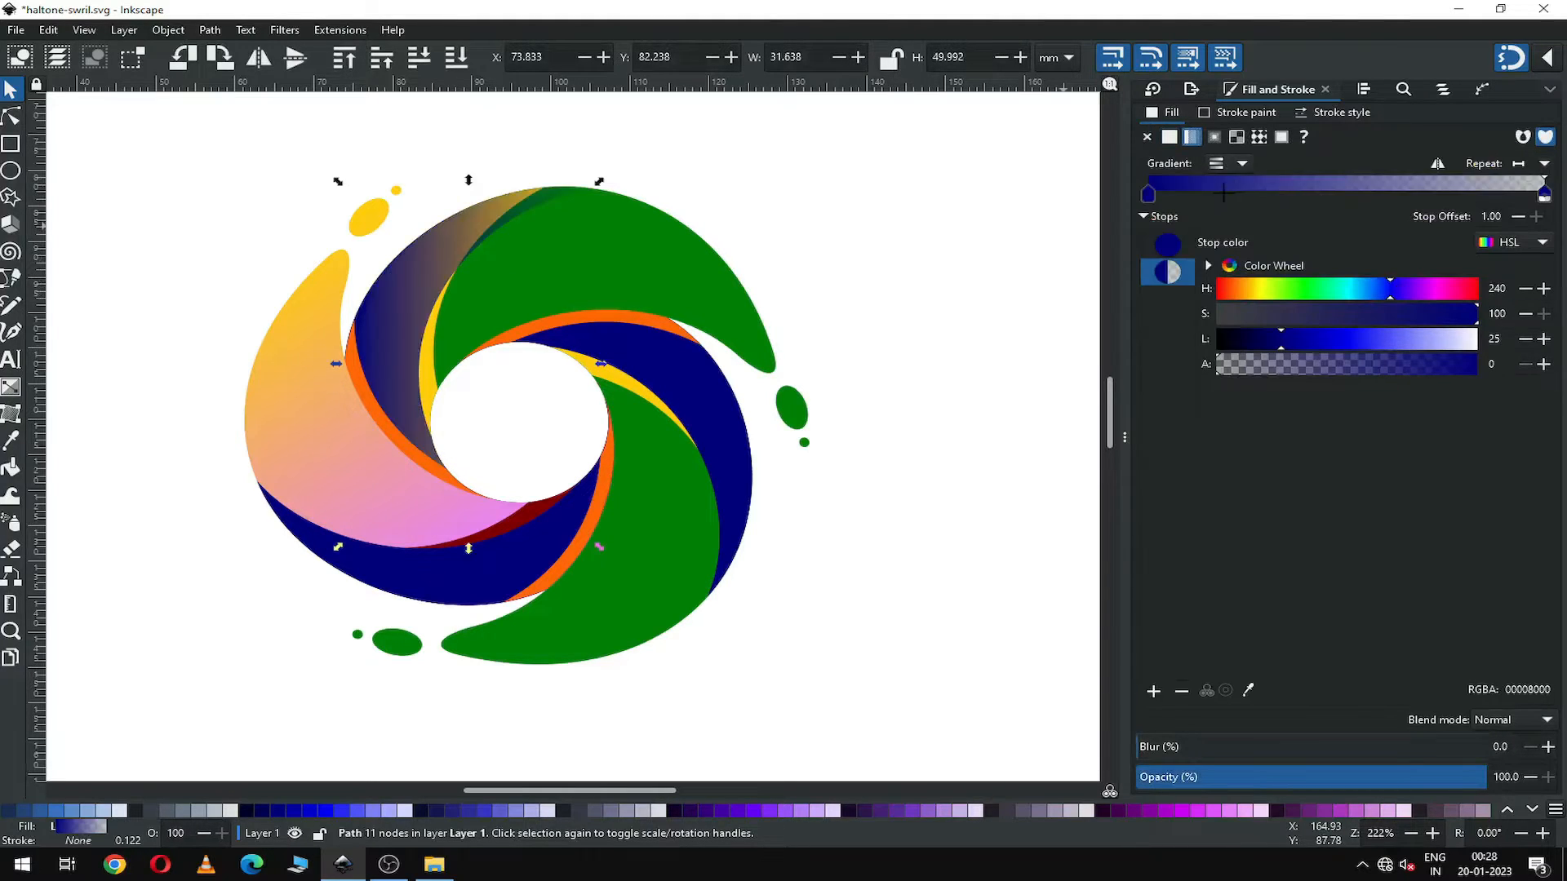
left_click(1243, 167)
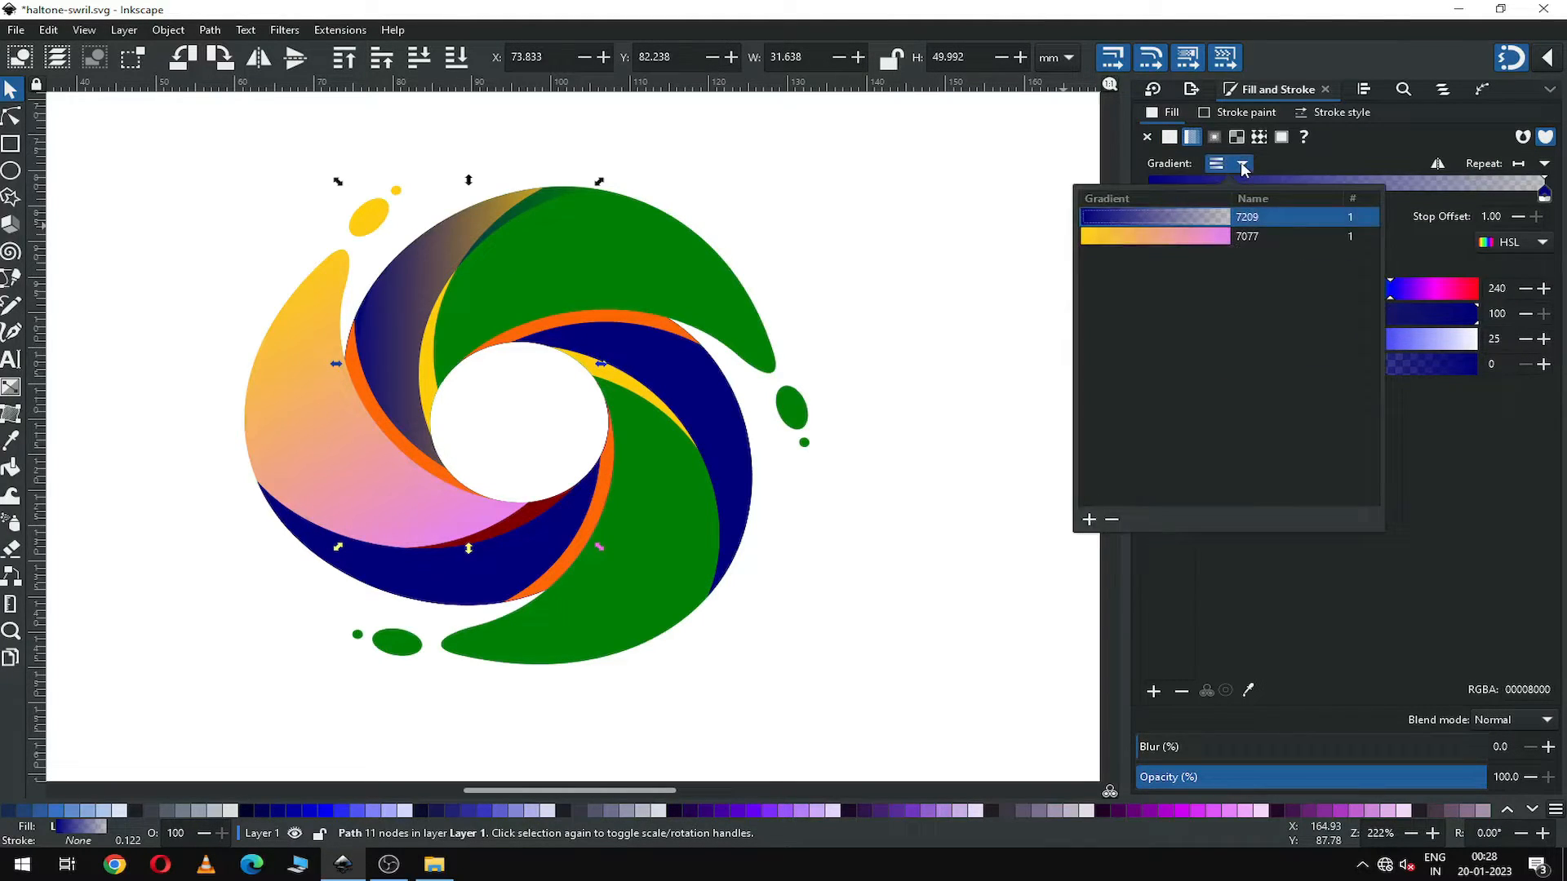
left_click(1186, 242)
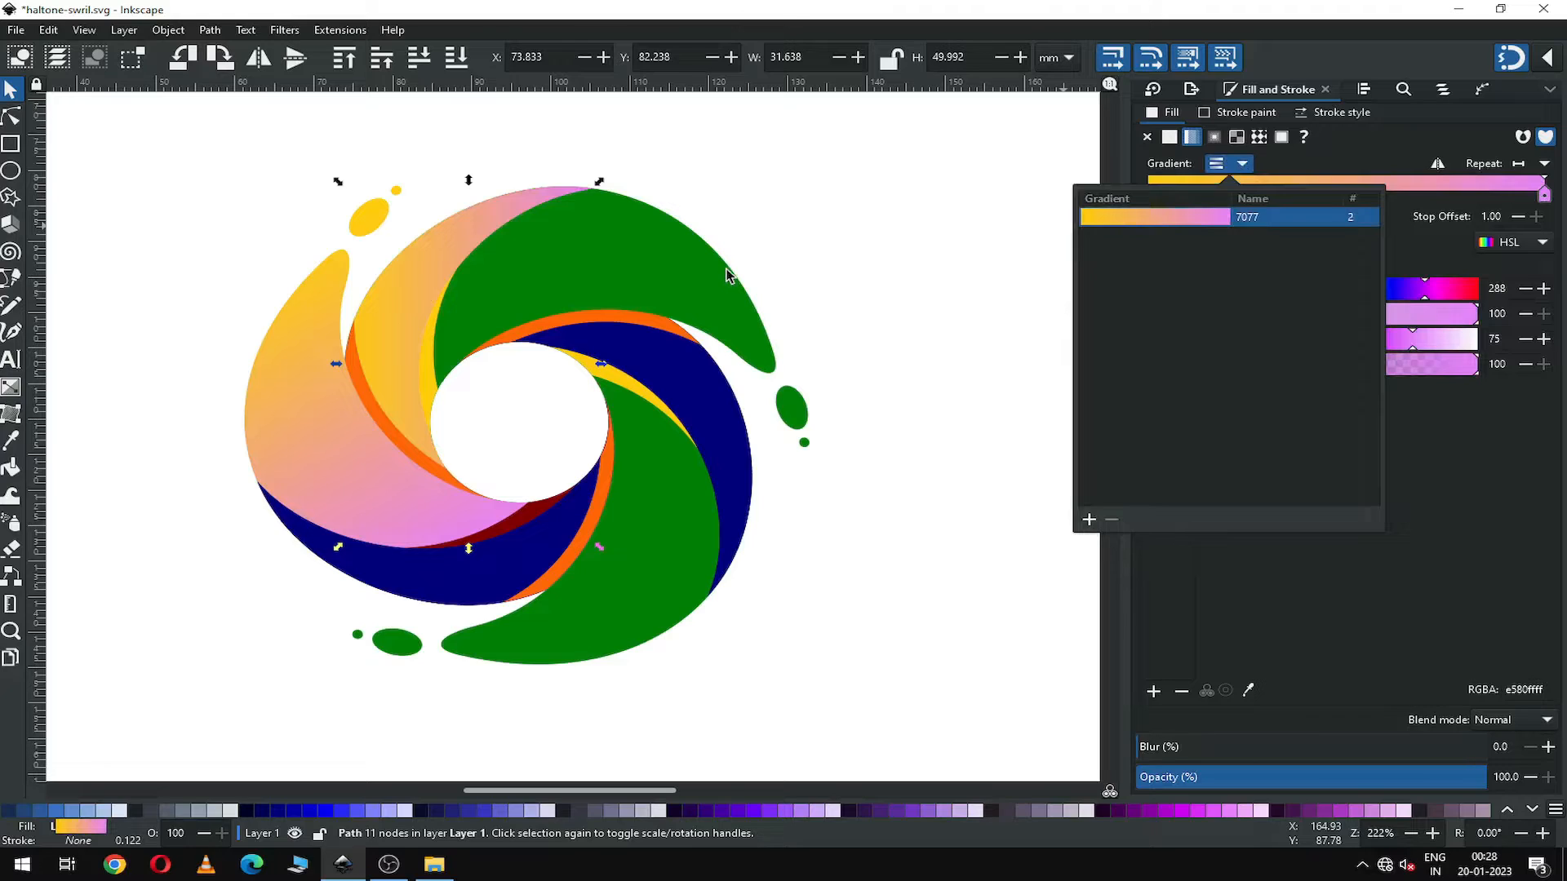
left_click(782, 229)
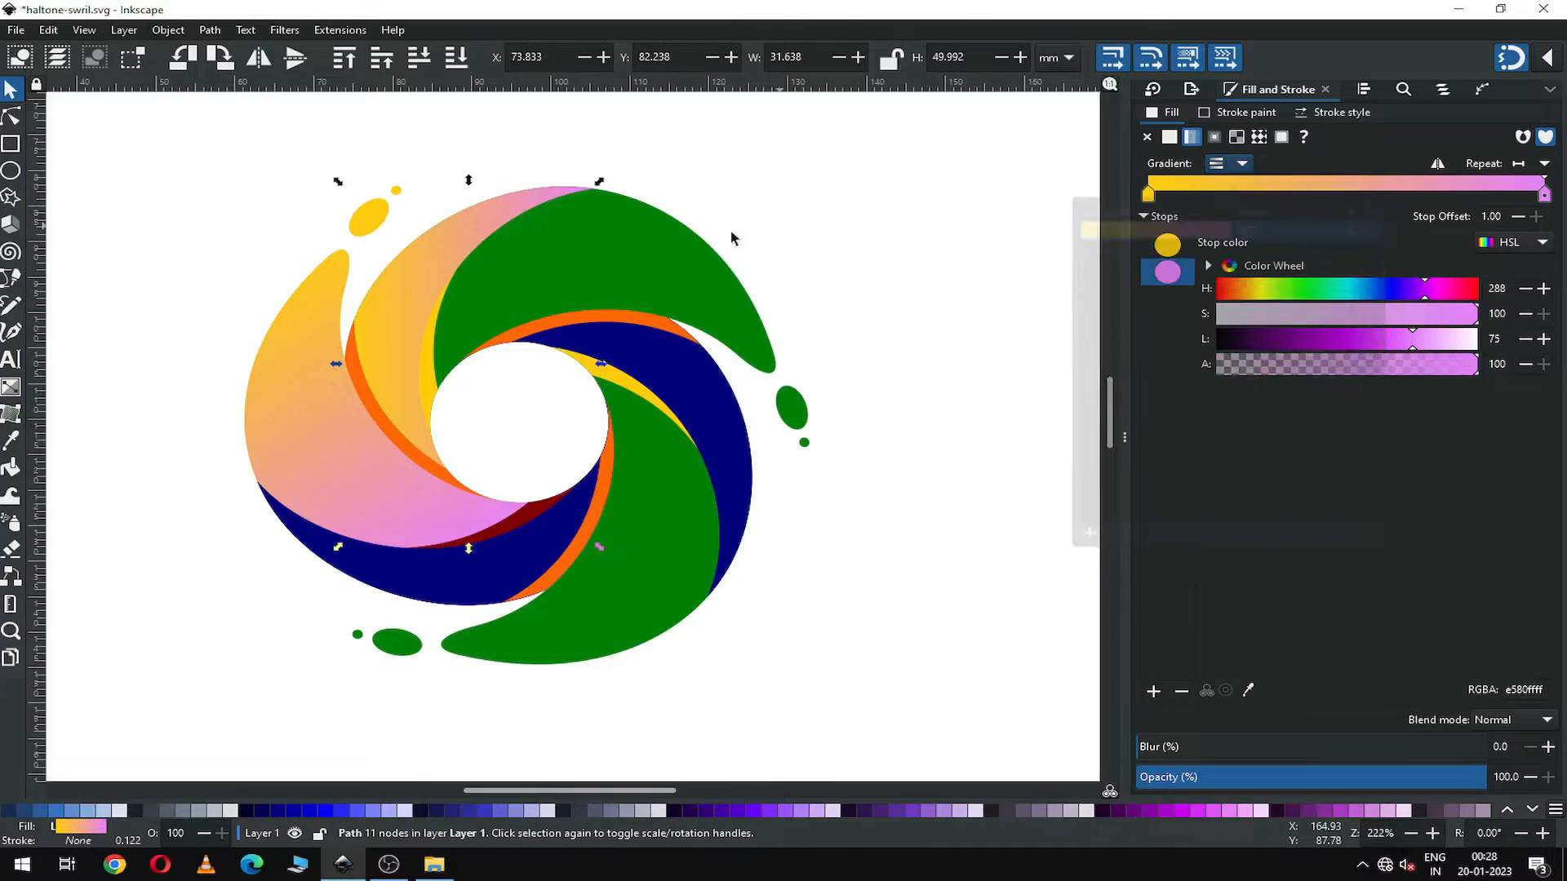
left_click(11, 387)
left_click_drag(343, 363, 591, 234)
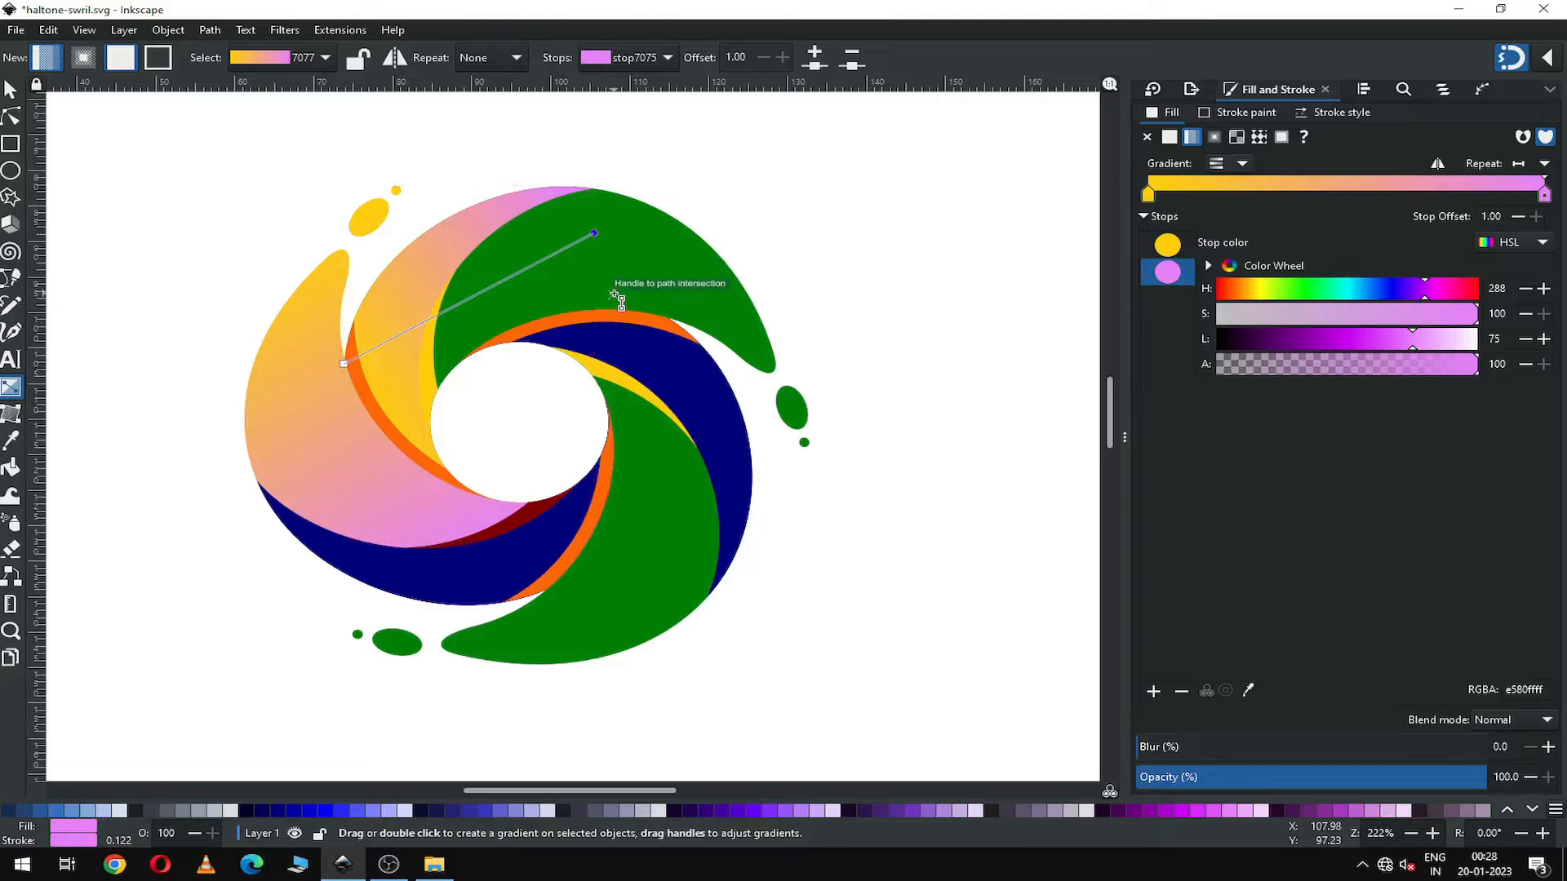
Change the end stop of the upper-left blade's gradient to orange-red ff4c1c and deselect the blade.
left_click(1539, 811)
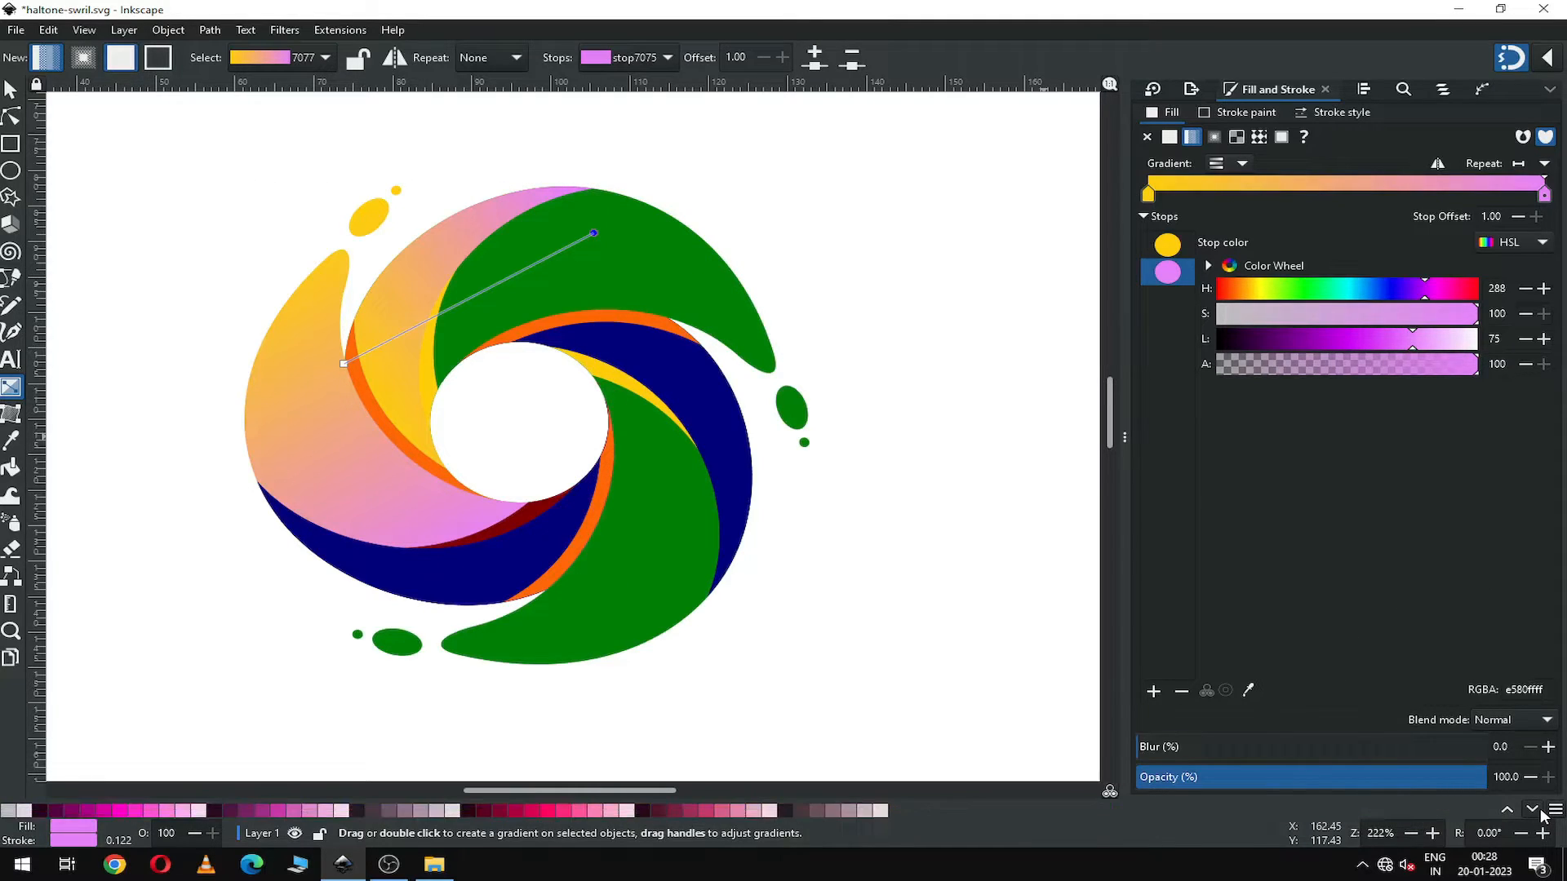
left_click(580, 811)
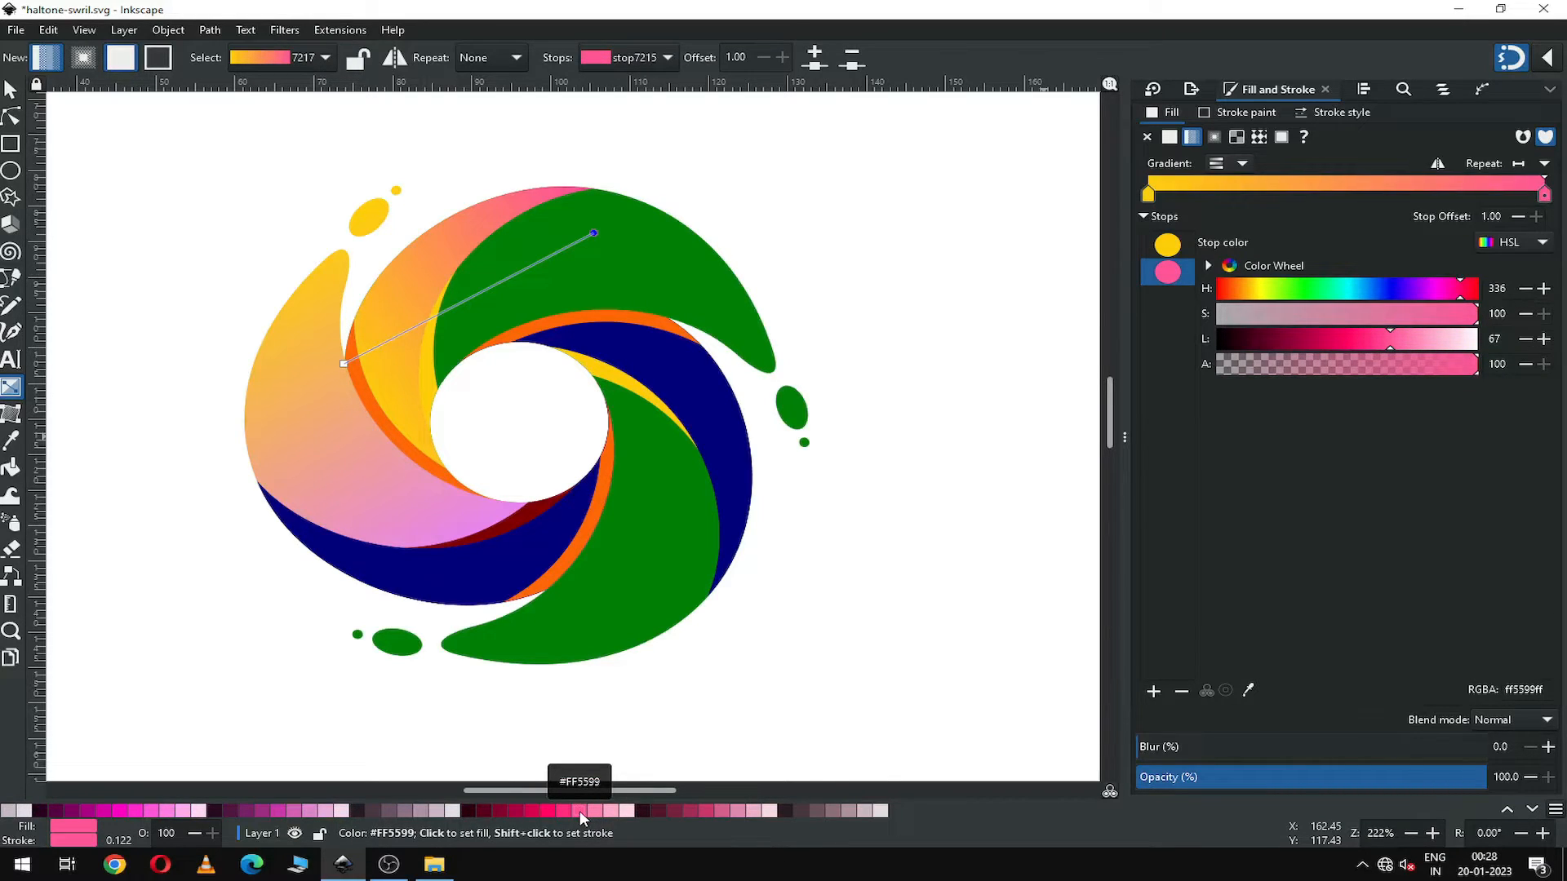
left_click(1366, 340)
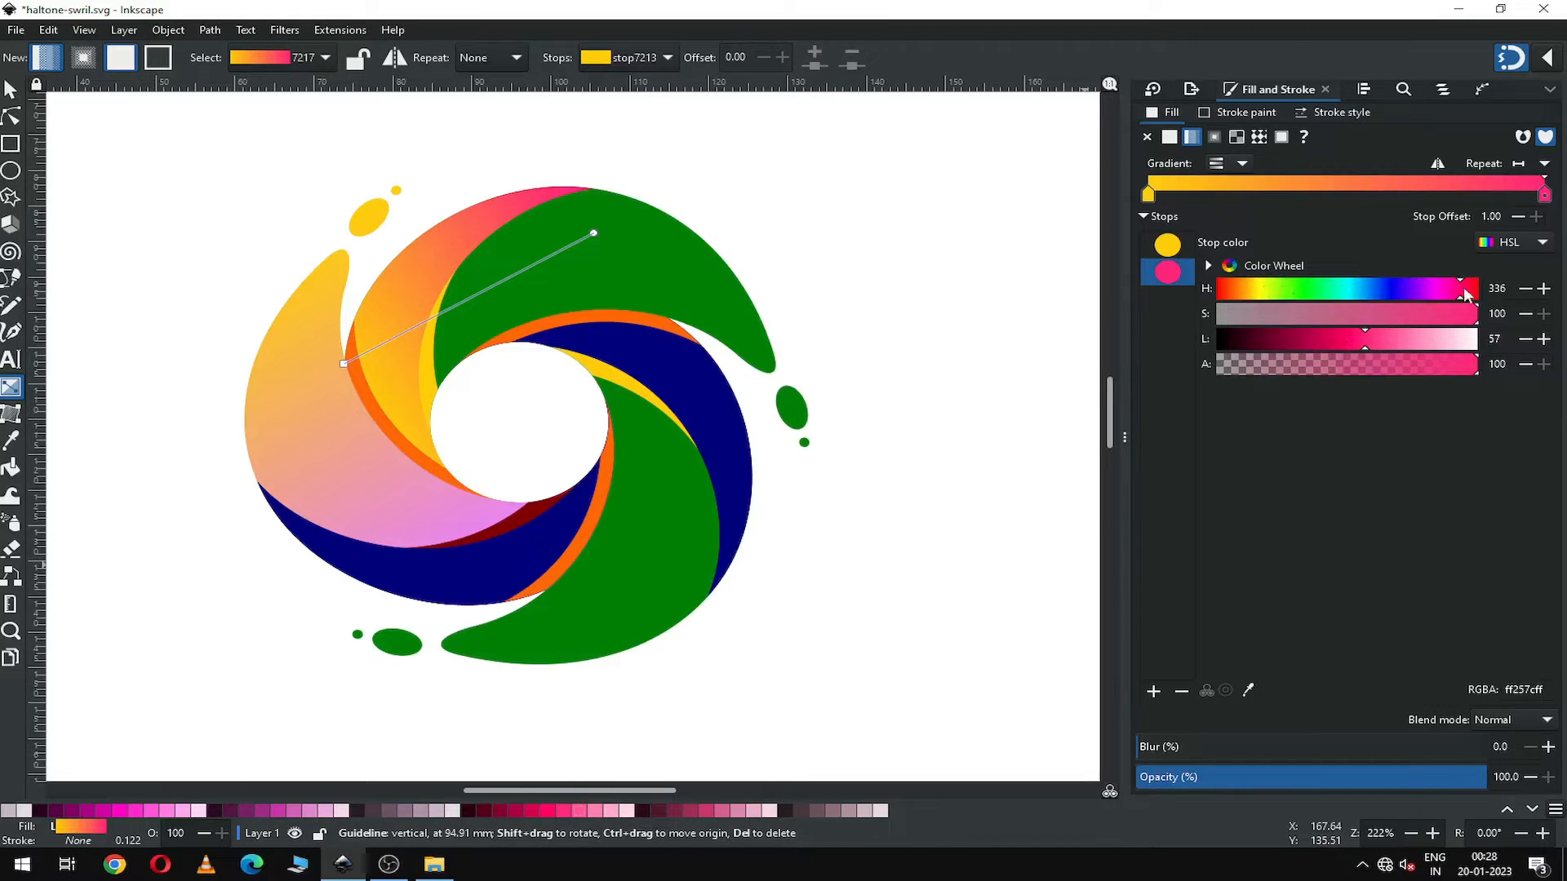
left_click_drag(1230, 290, 1232, 289)
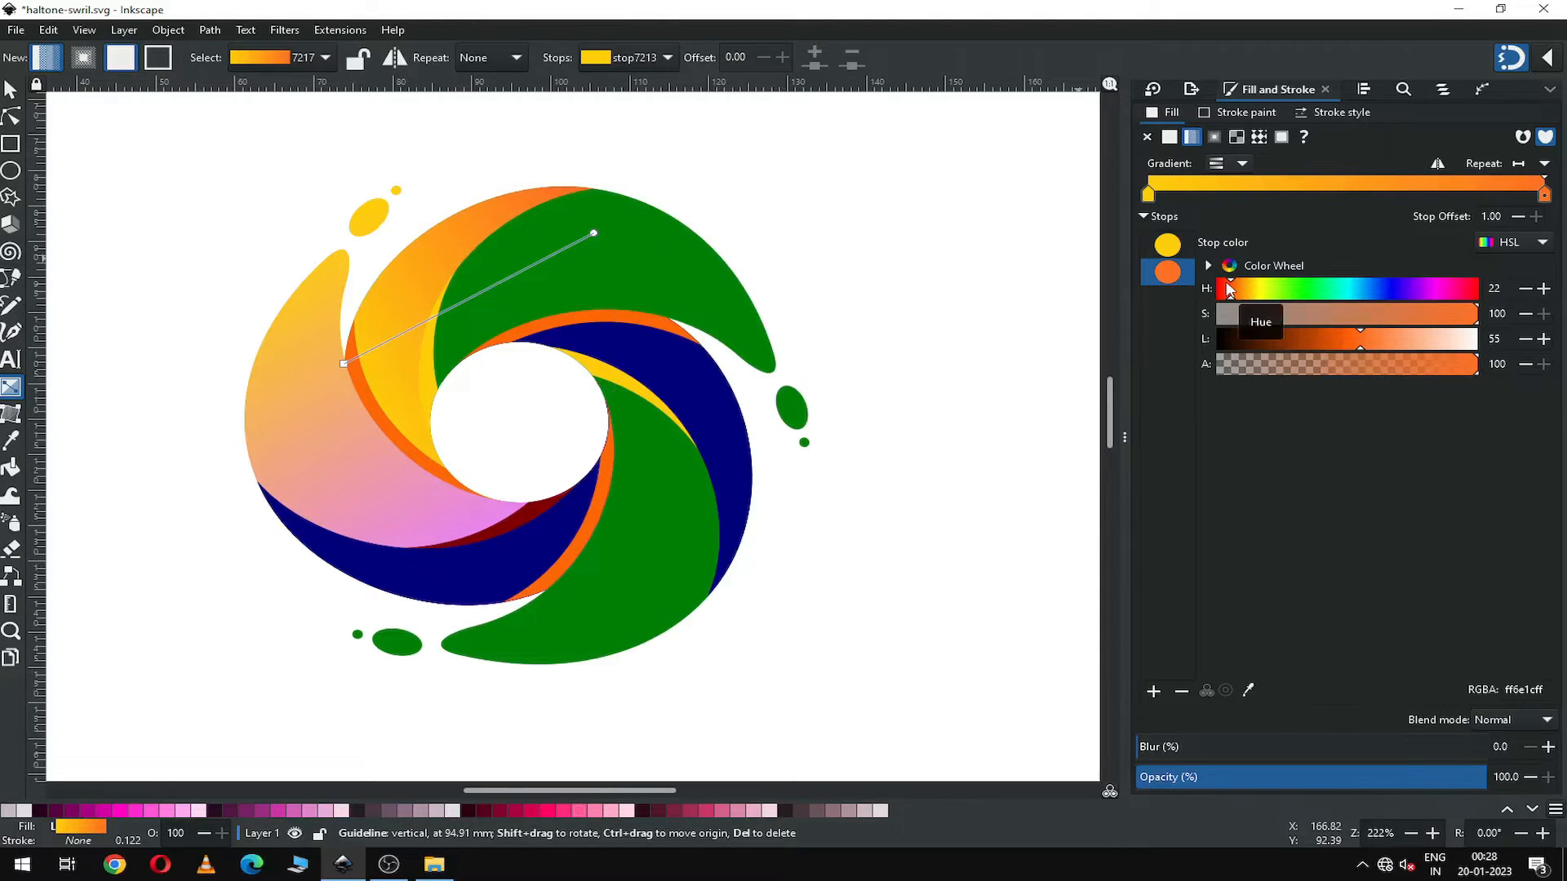
left_click(1228, 288)
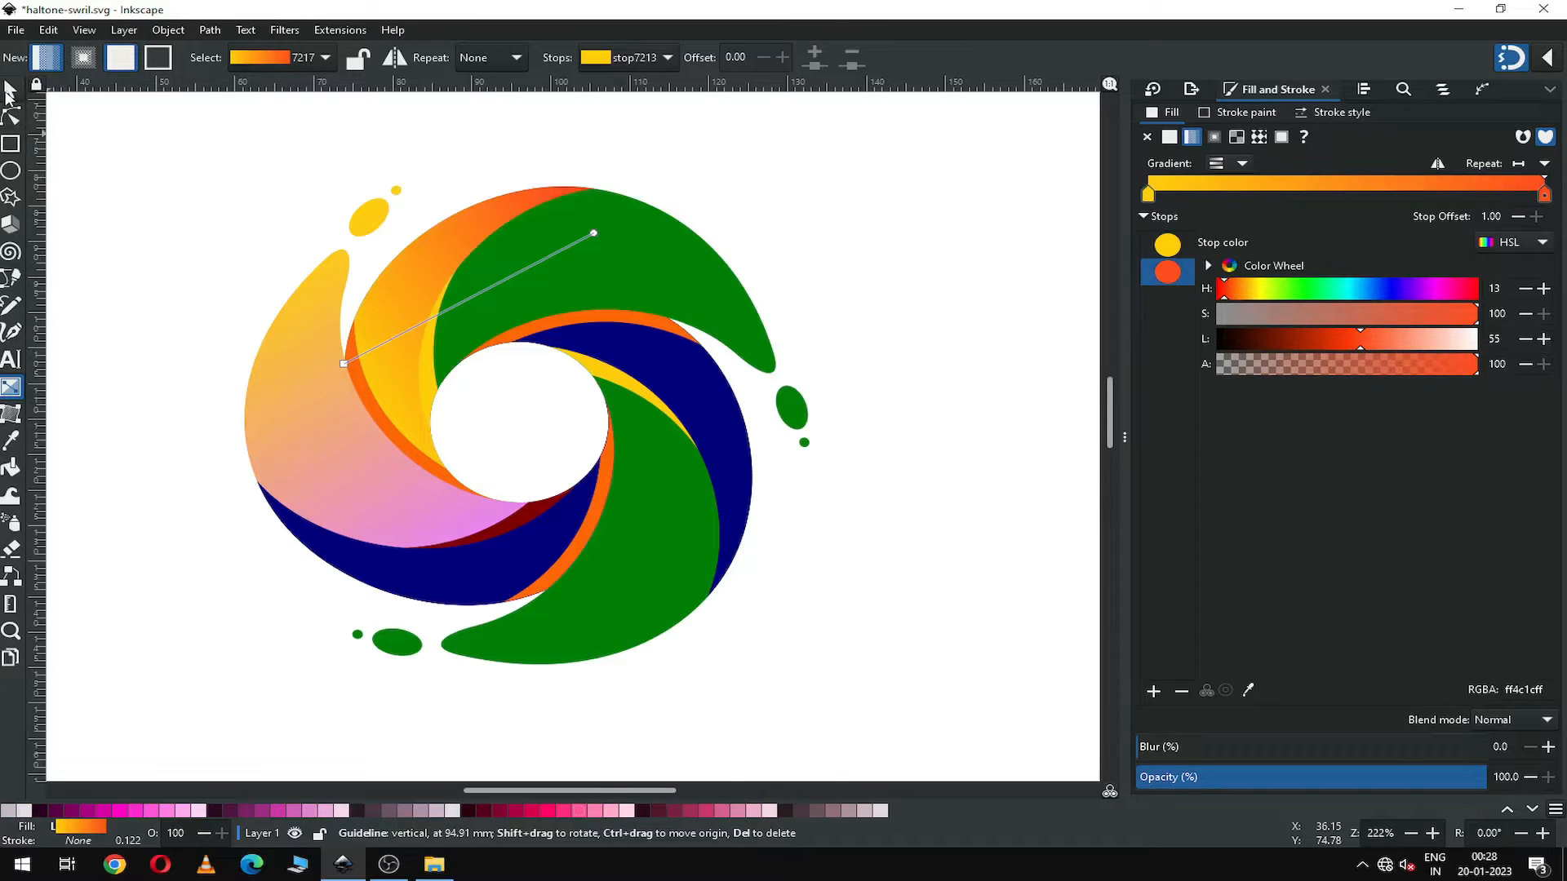
left_click(10, 92)
left_click(258, 169)
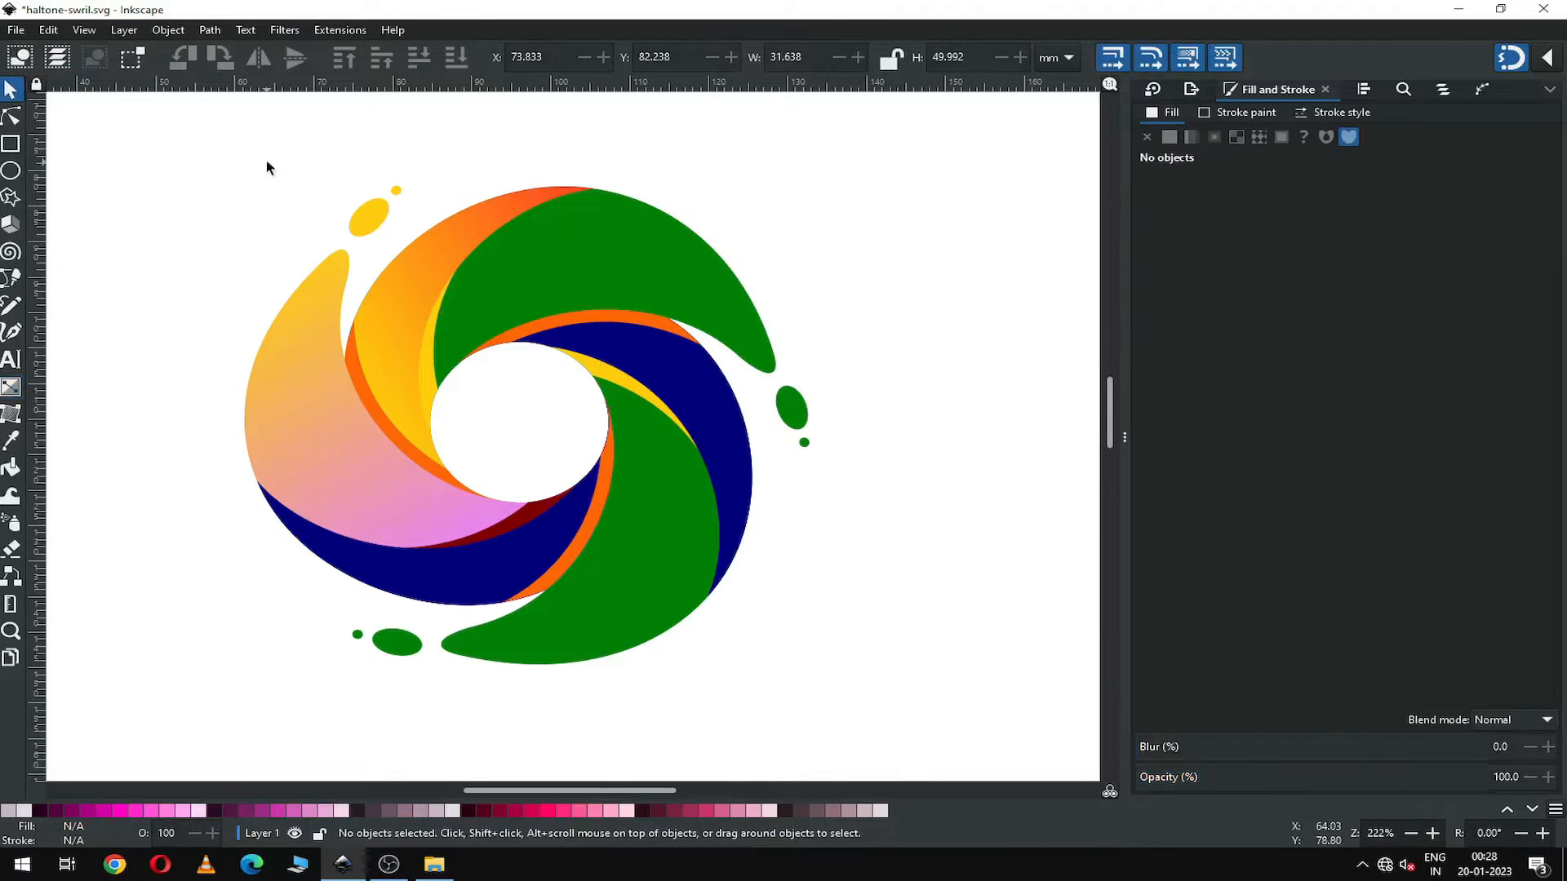
Fill the top green blade with the existing yellow-to-orange-red linear gradient.
left_click(584, 253)
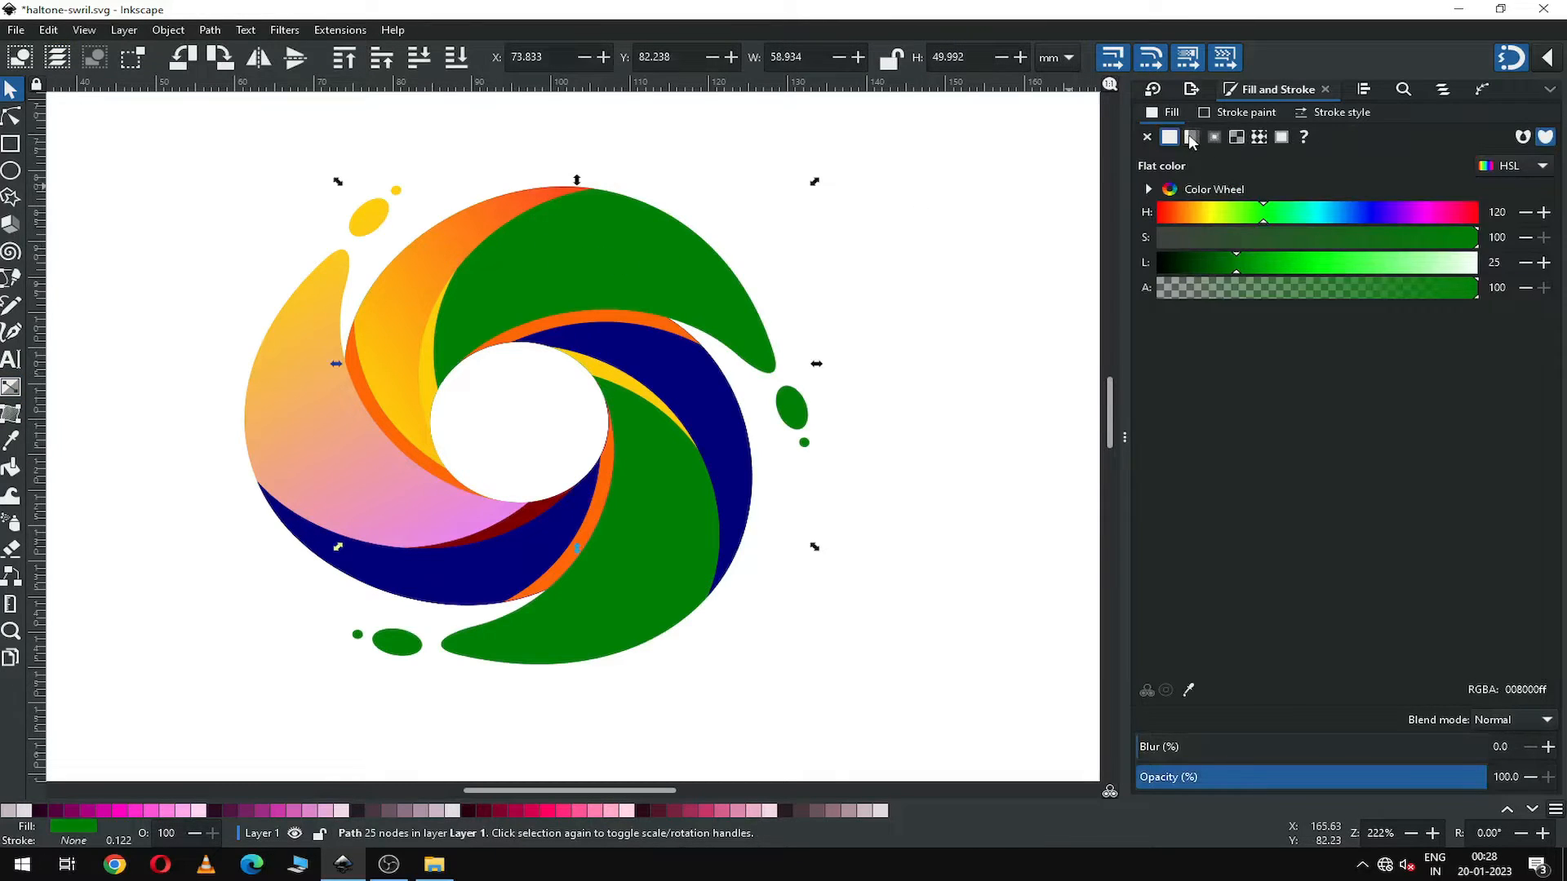
left_click(1191, 137)
left_click(1232, 163)
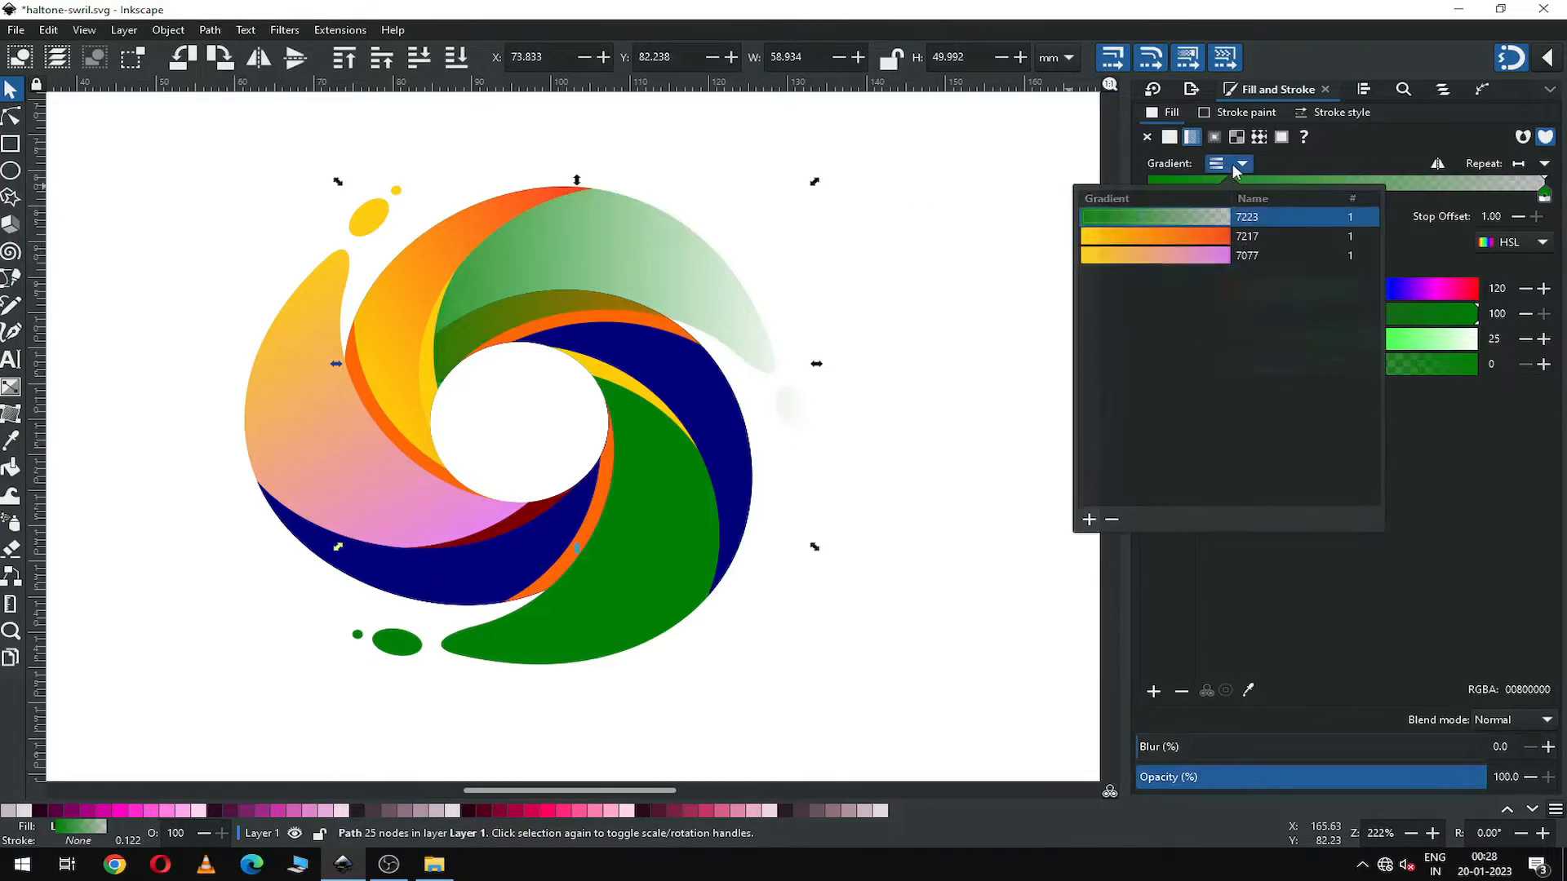
left_click(1169, 235)
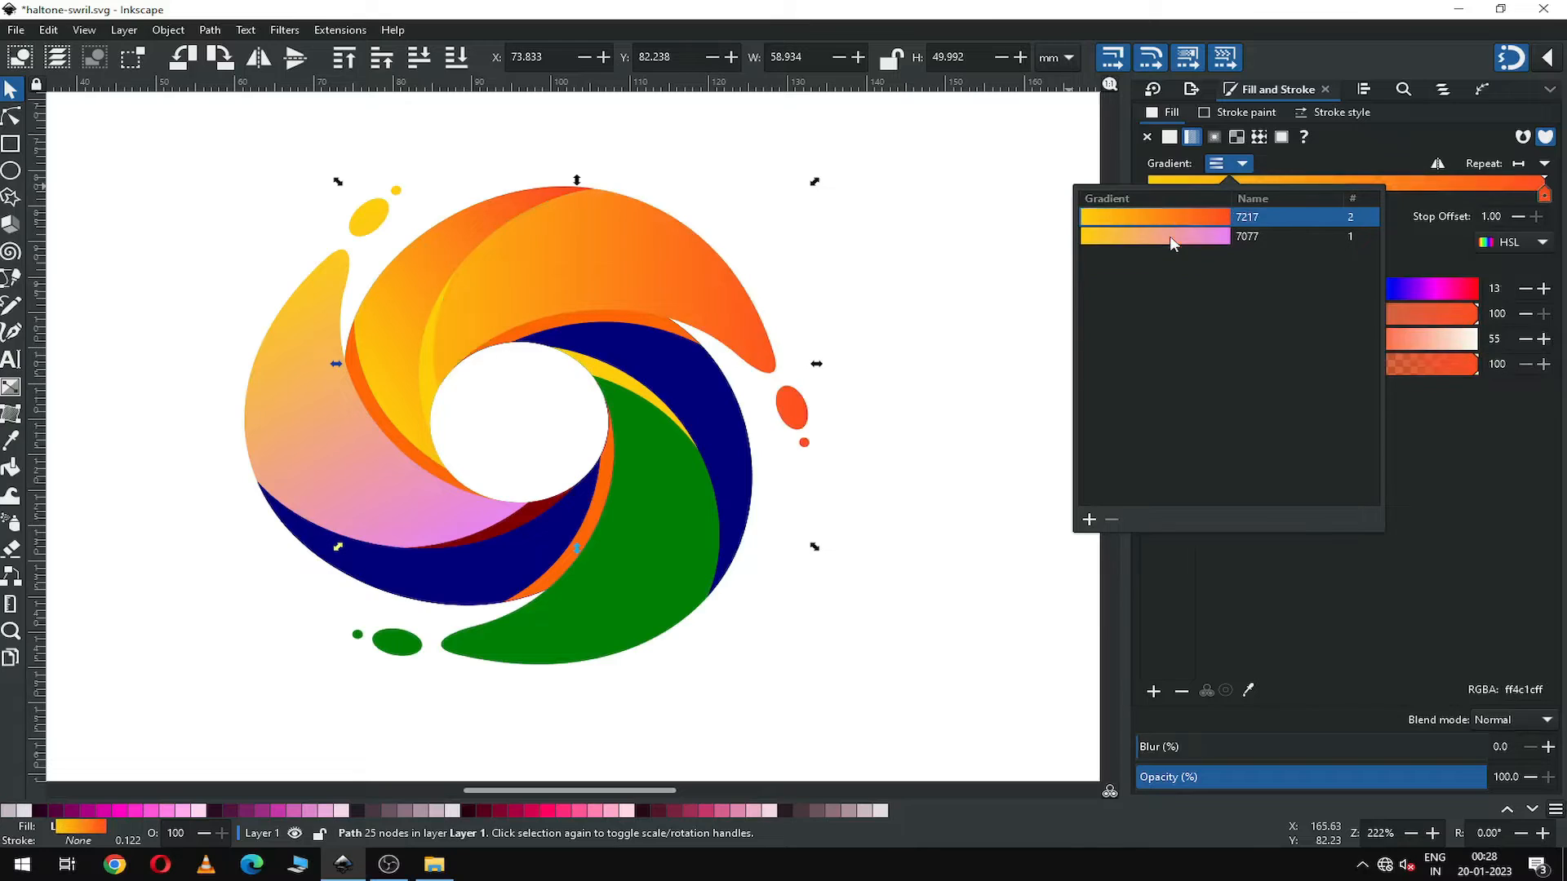
left_click(806, 211)
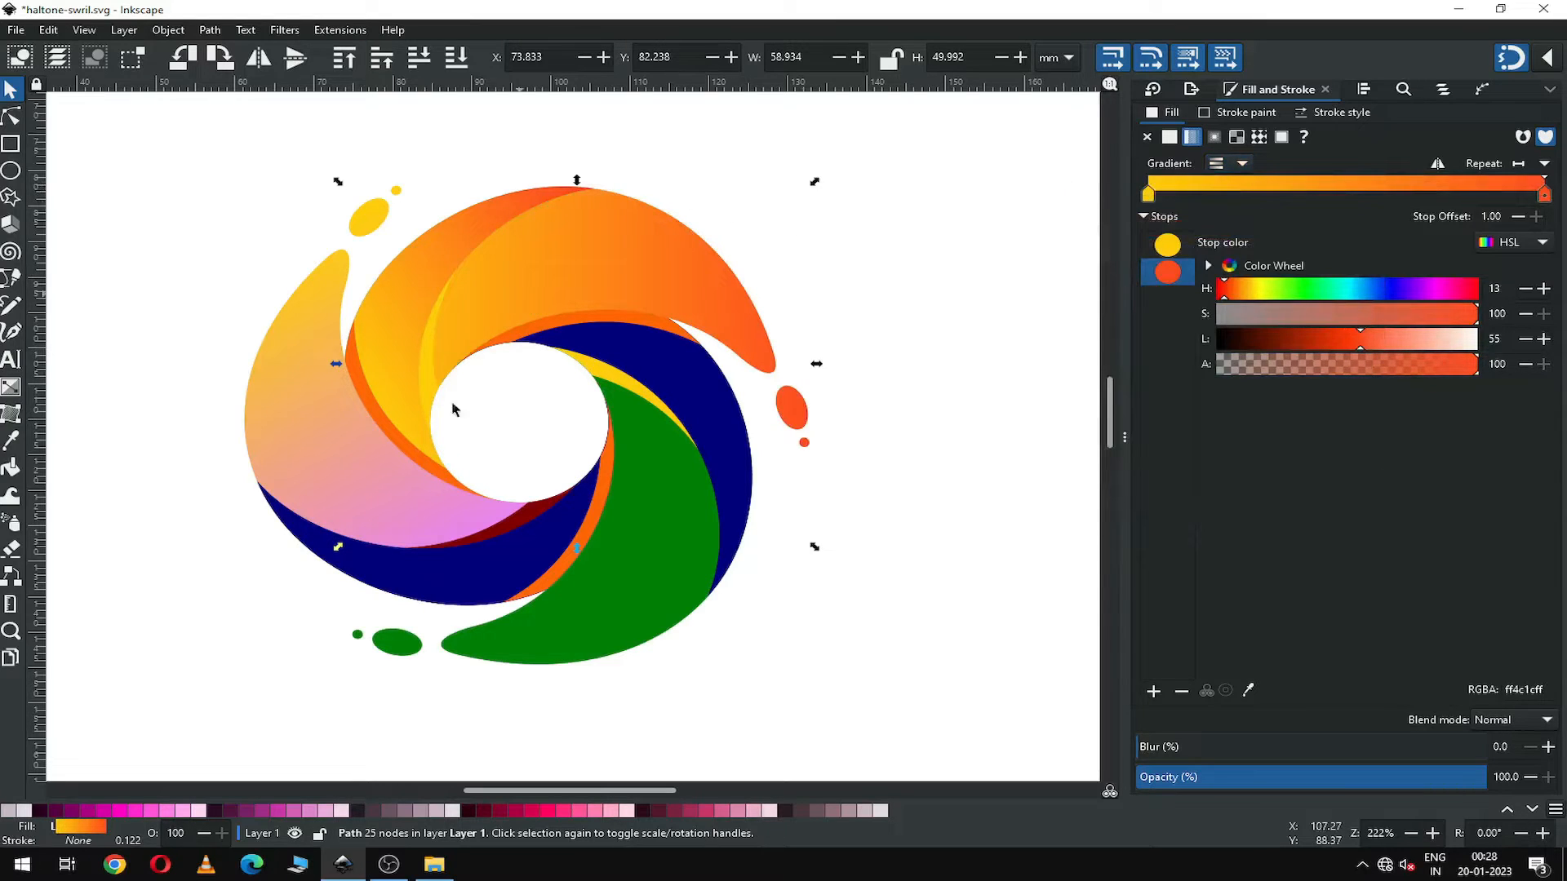
Fill the lower-left navy blade with the existing yellow-to-purple linear gradient and save the document.
left_click(472, 572)
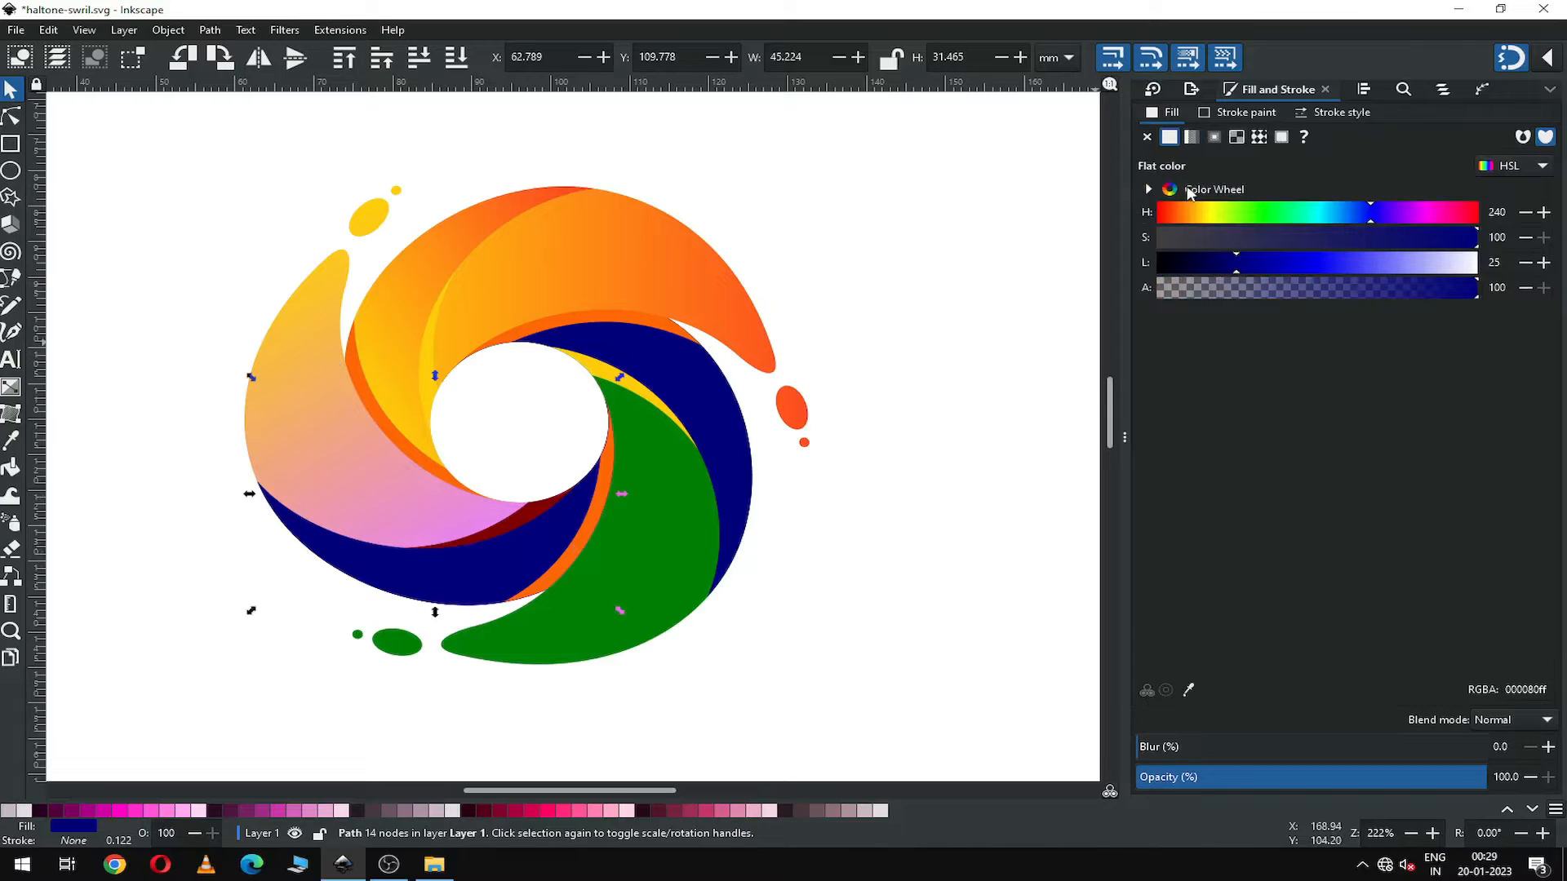
left_click(1192, 137)
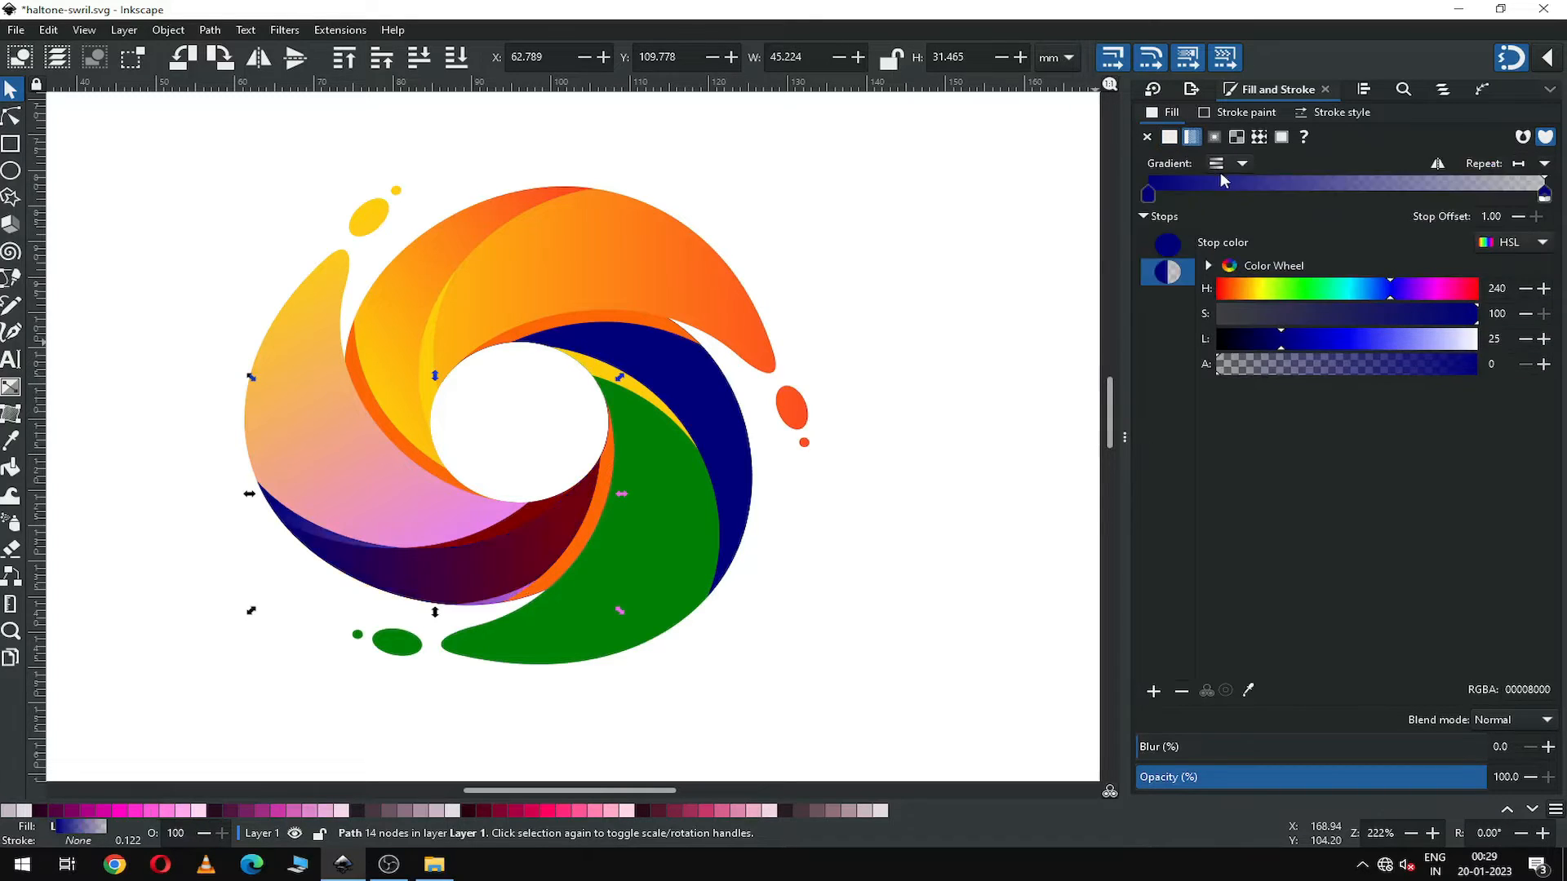
left_click(1237, 167)
left_click(1206, 239)
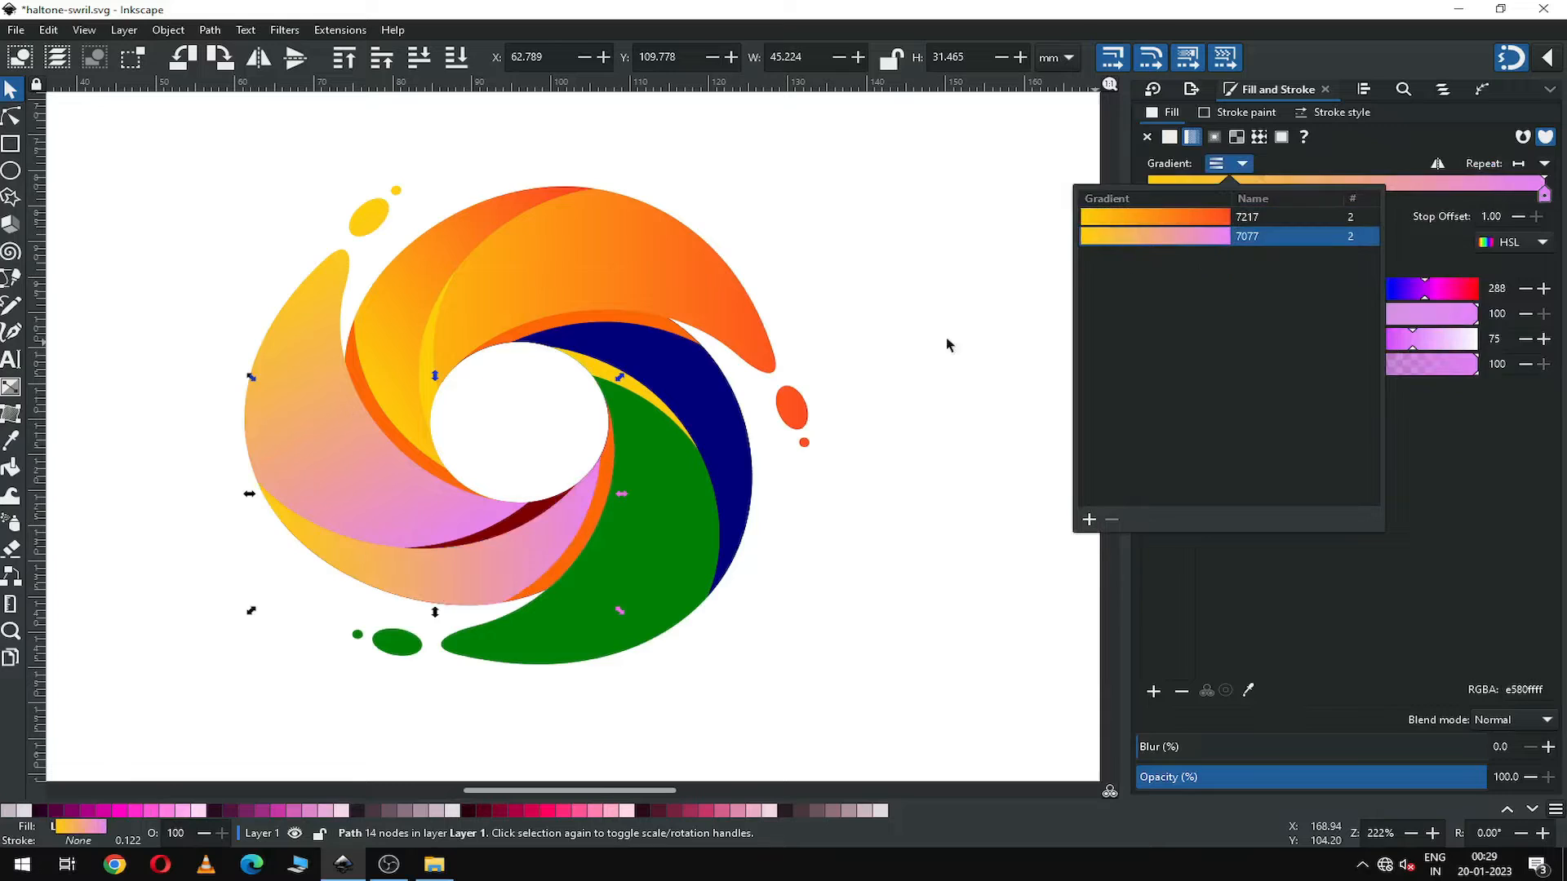
left_click(858, 514)
left_click(853, 514)
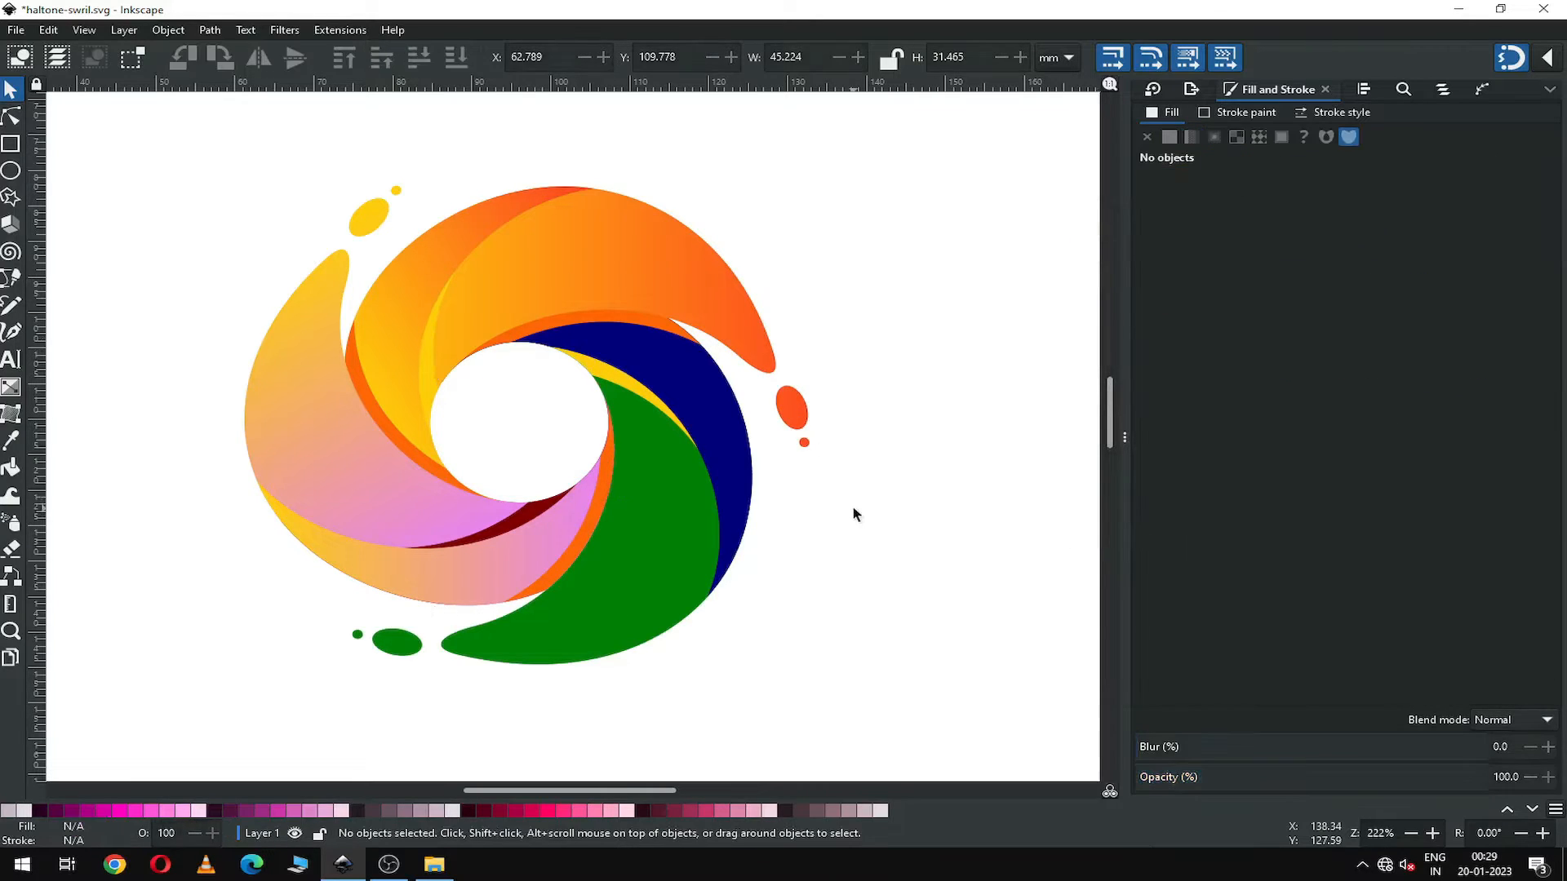
key("ctrl+s")
key("ctrl+s")
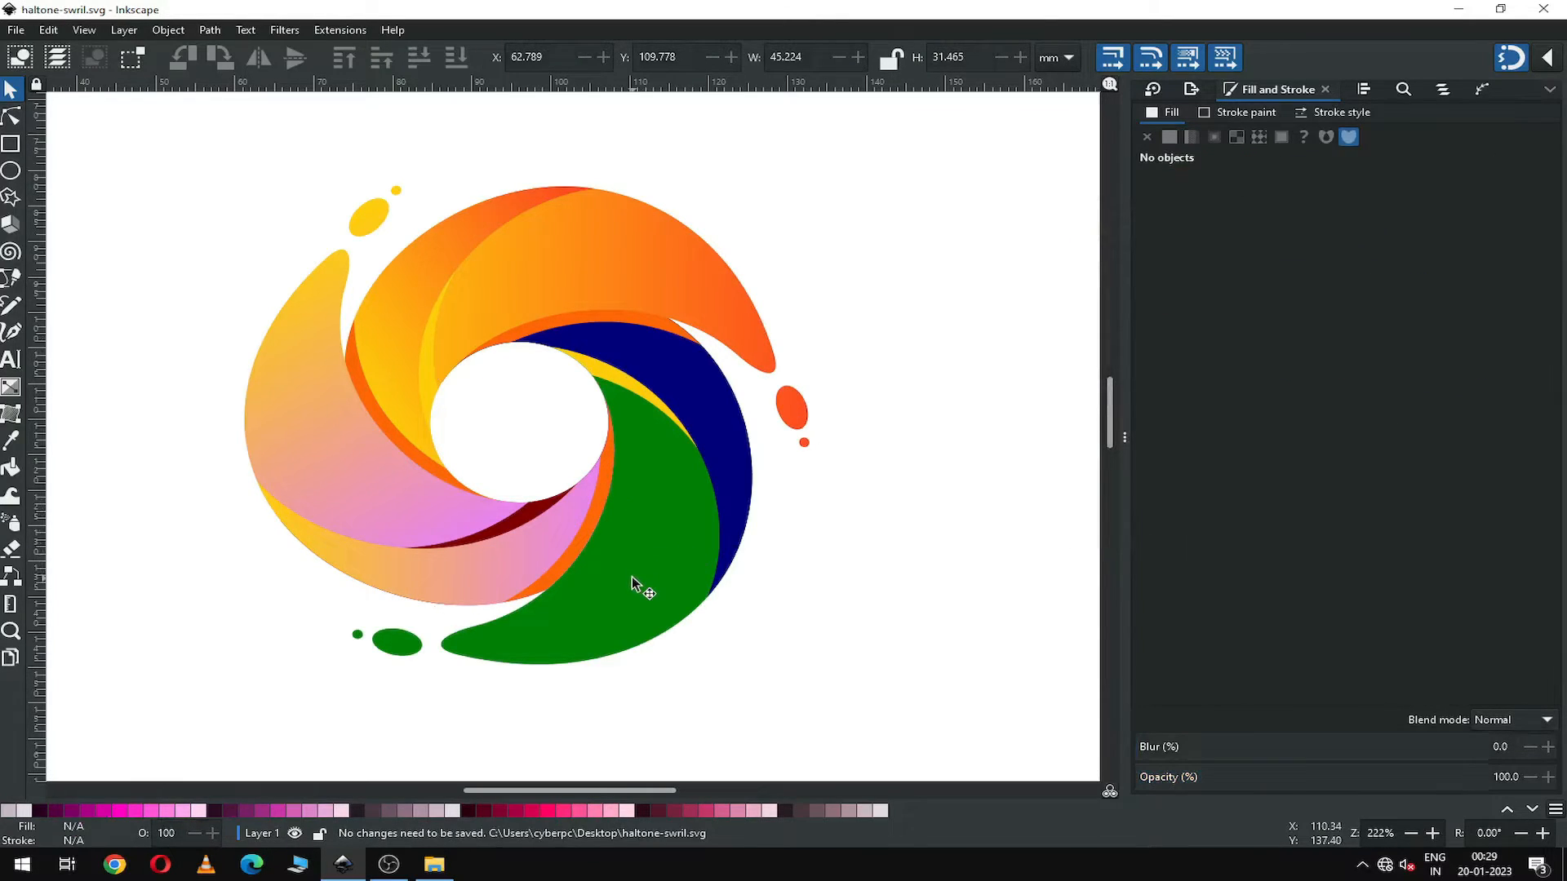
Give the lower-right green blade a linear gradient starting at its pointed lower-left tip, with a pink ff80e5 start stop.
left_click(632, 577)
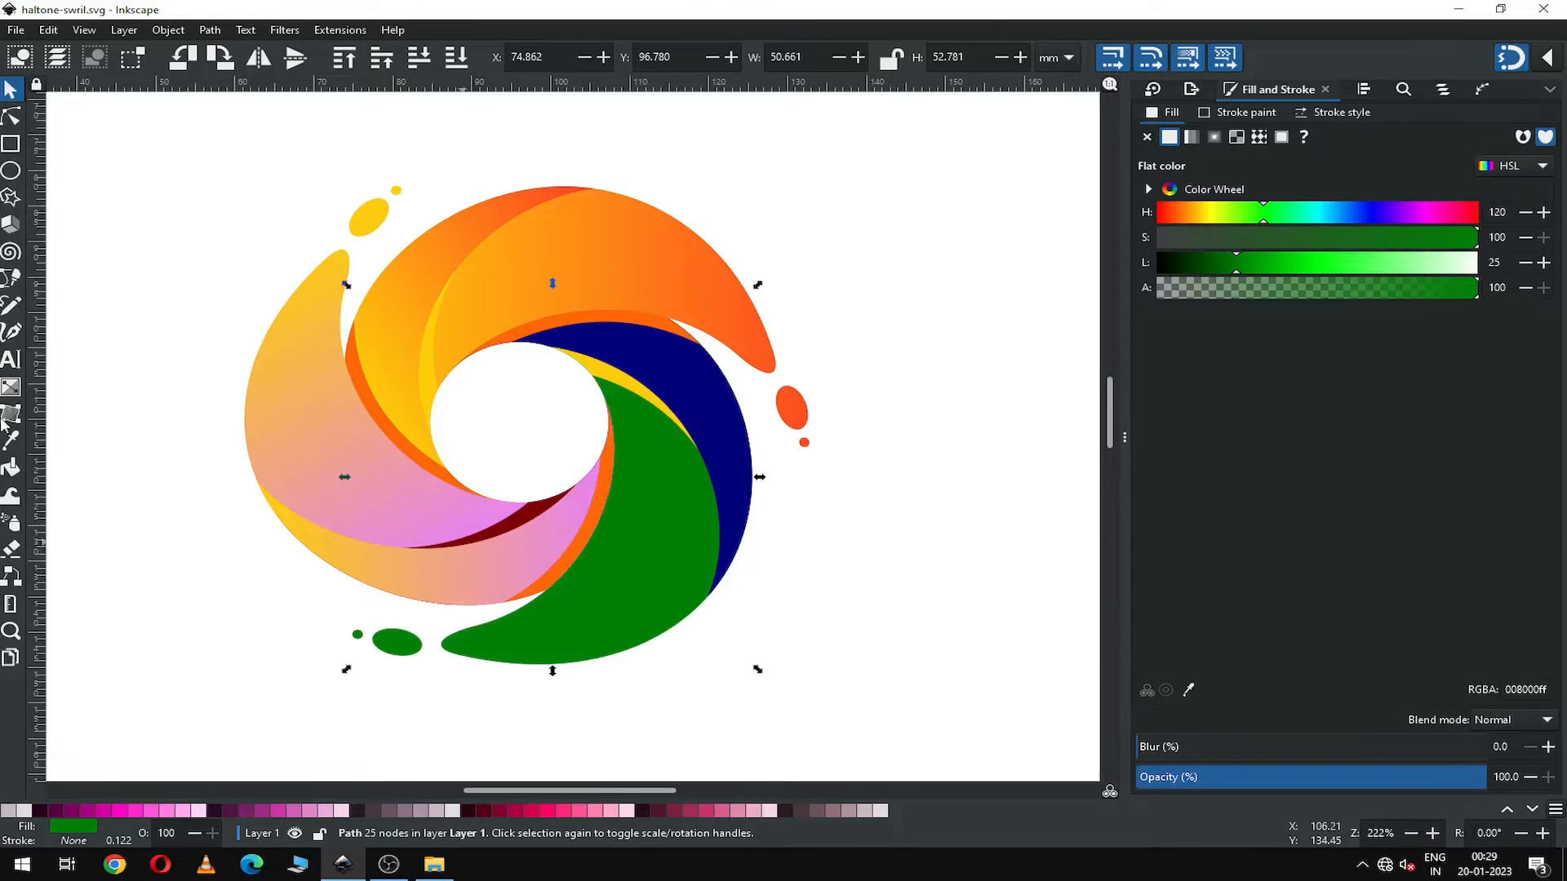
left_click(1191, 137)
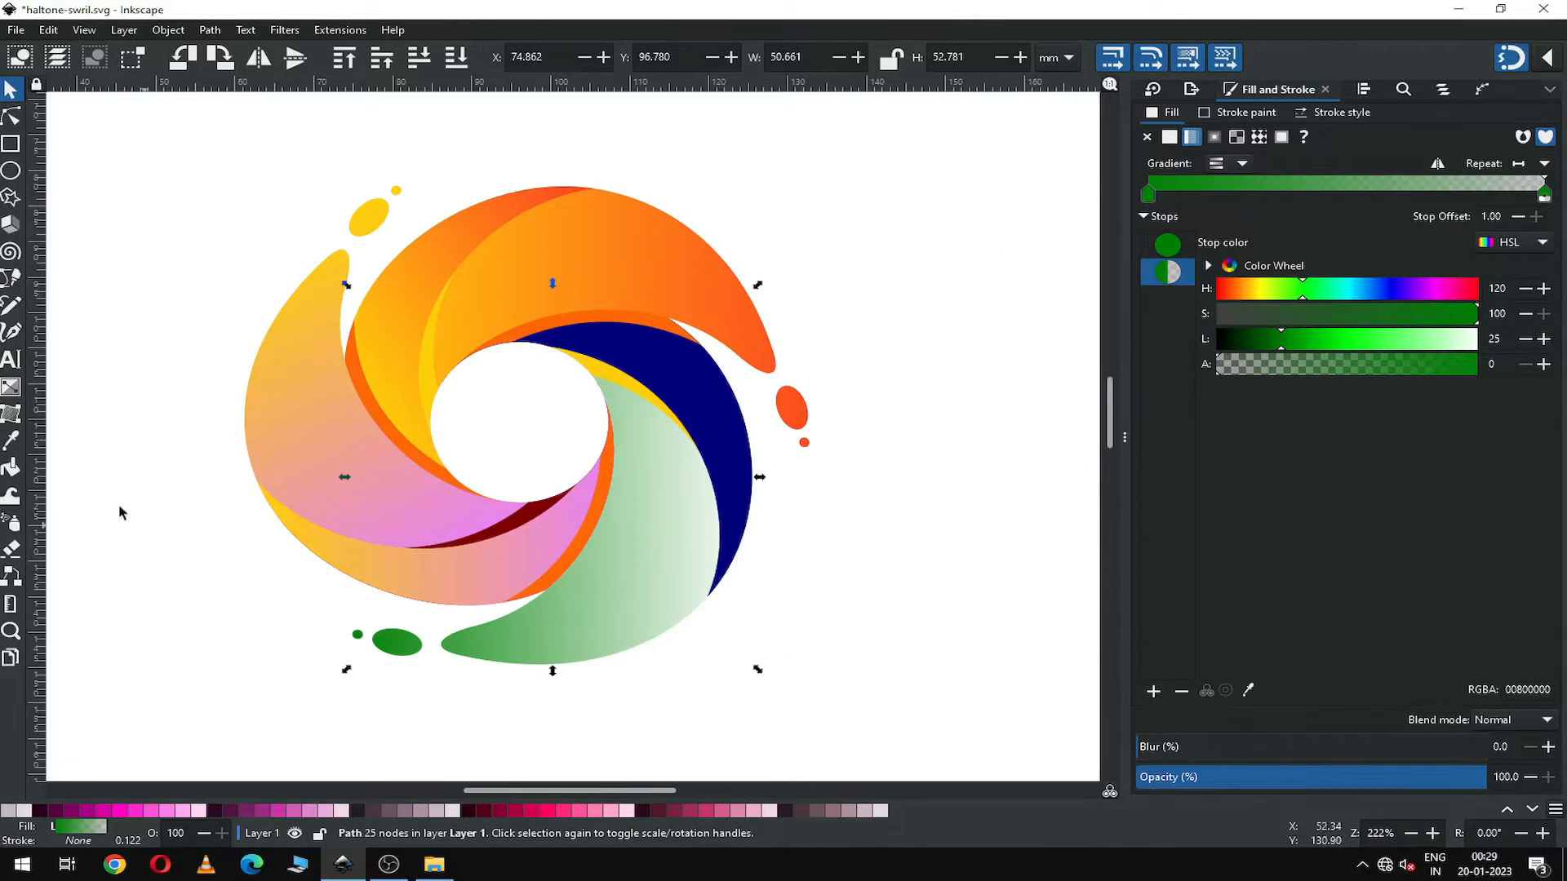
left_click(10, 387)
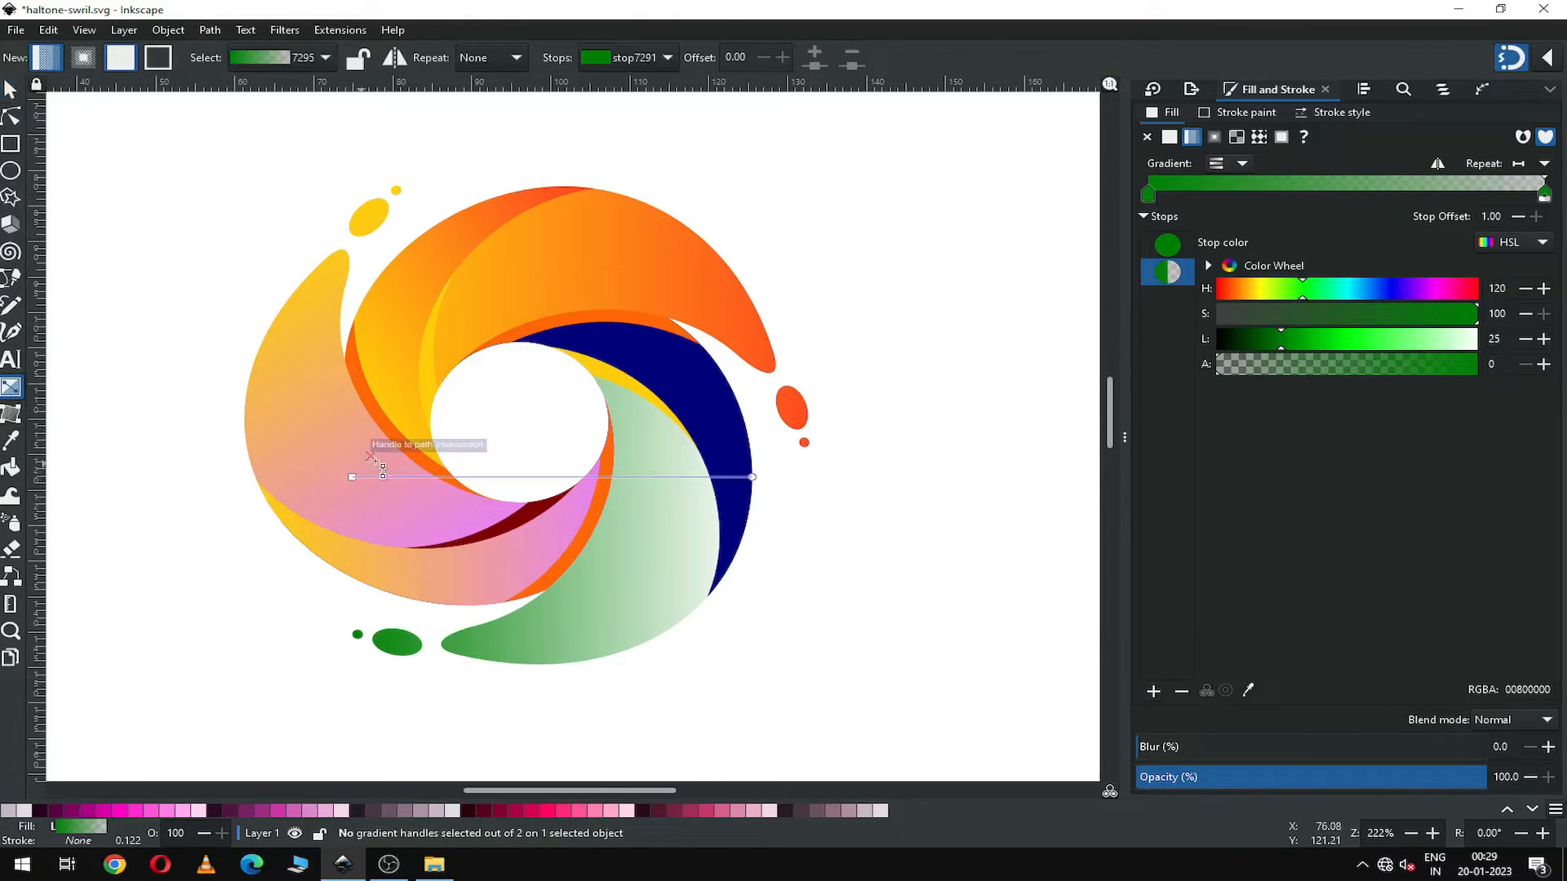
left_click_drag(352, 477, 441, 644)
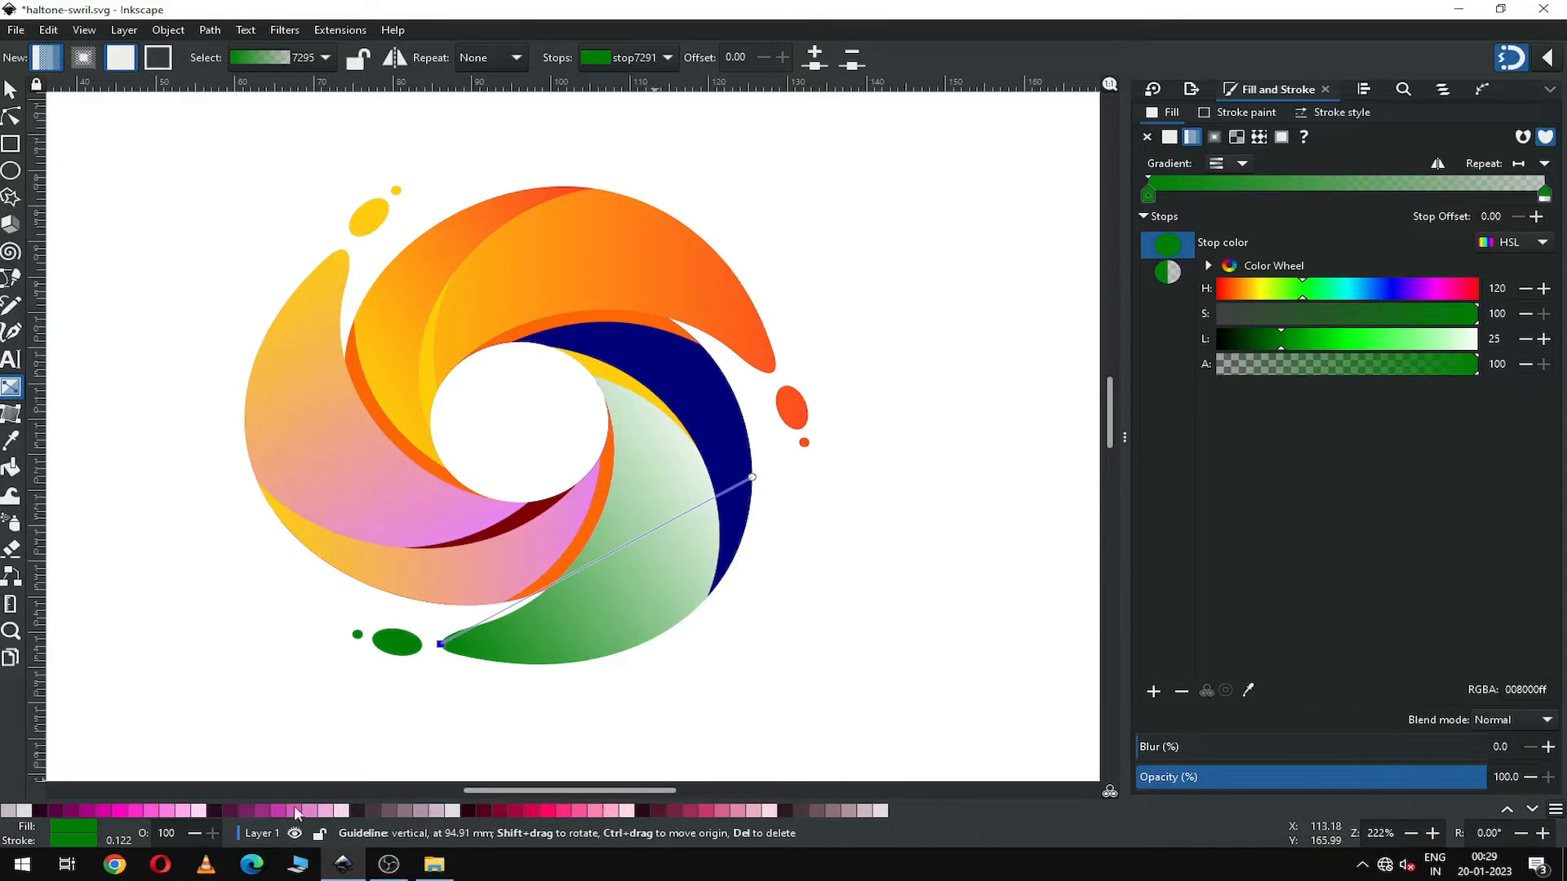
left_click(164, 811)
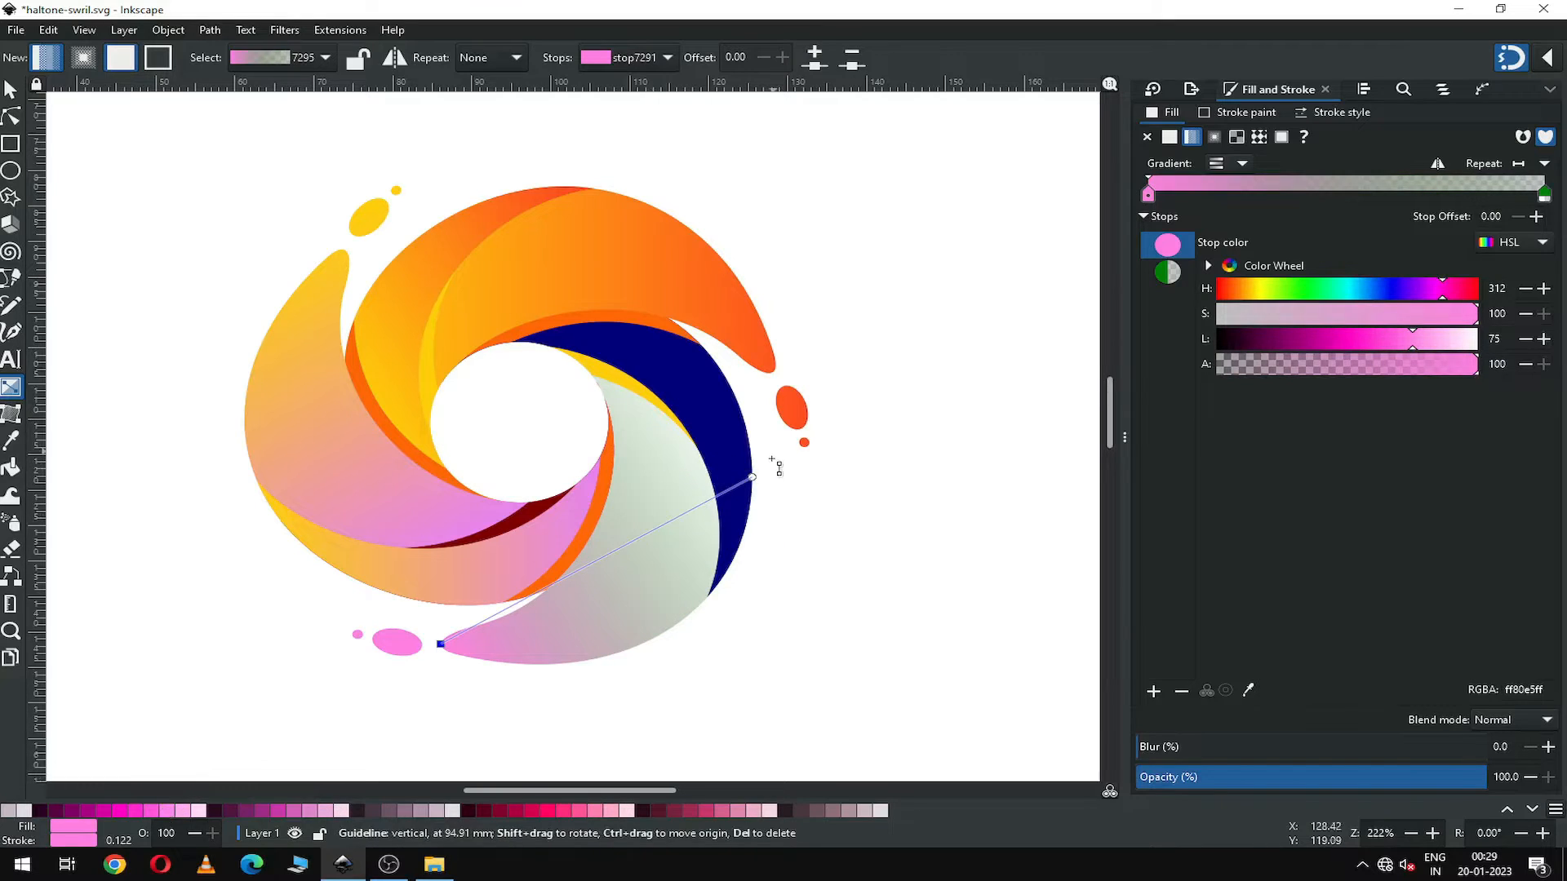
Set the lower-right blade's gradient end stop to orange ff6417 sampled from the top blade, and select the top blade.
left_click(751, 479)
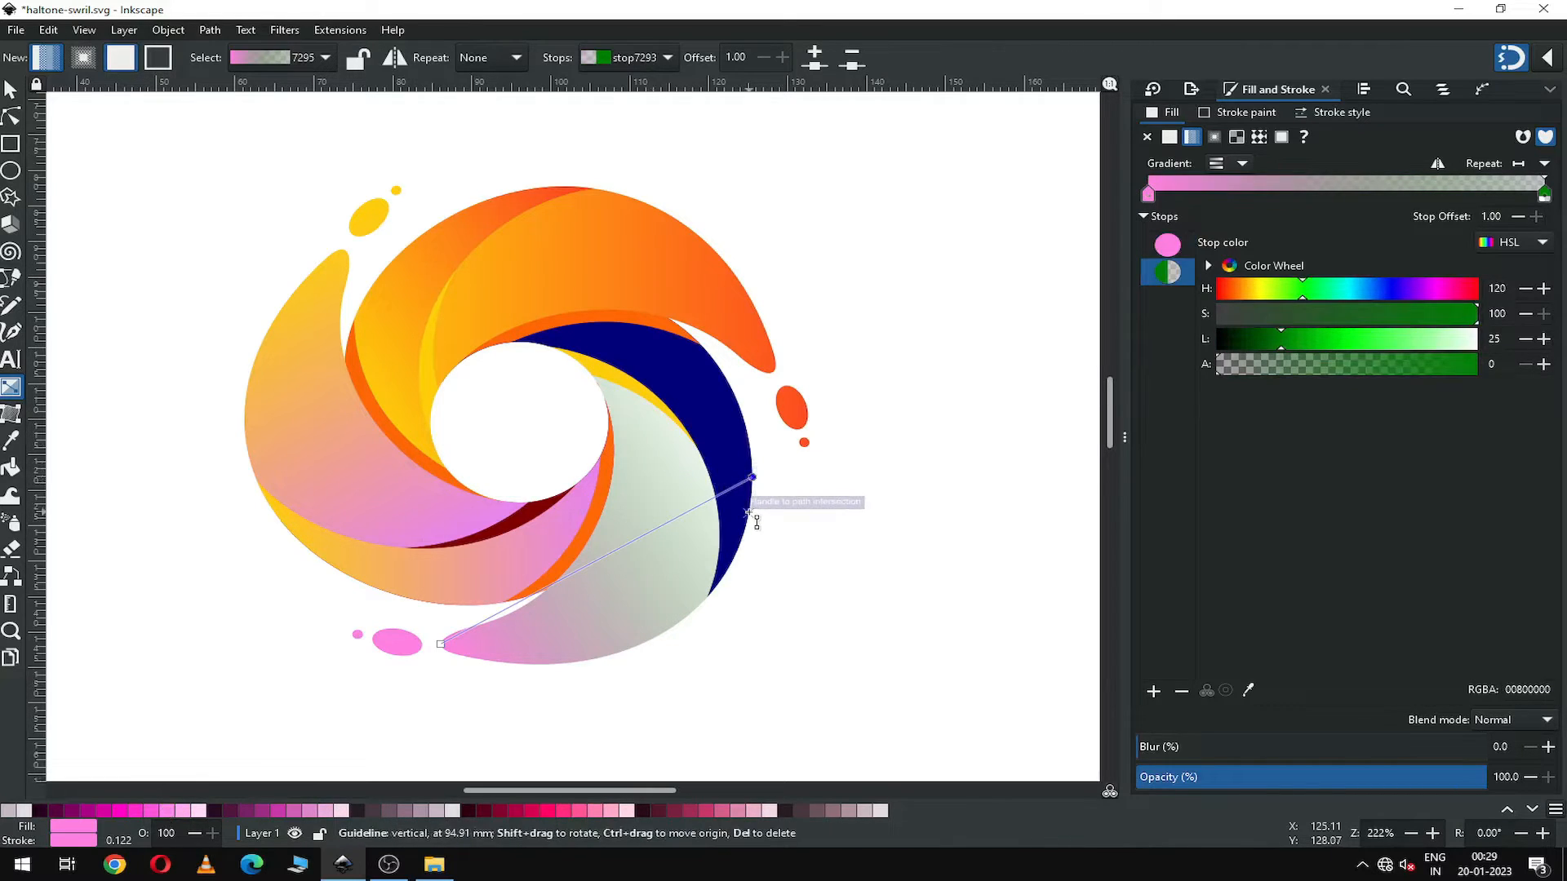
left_click(1250, 691)
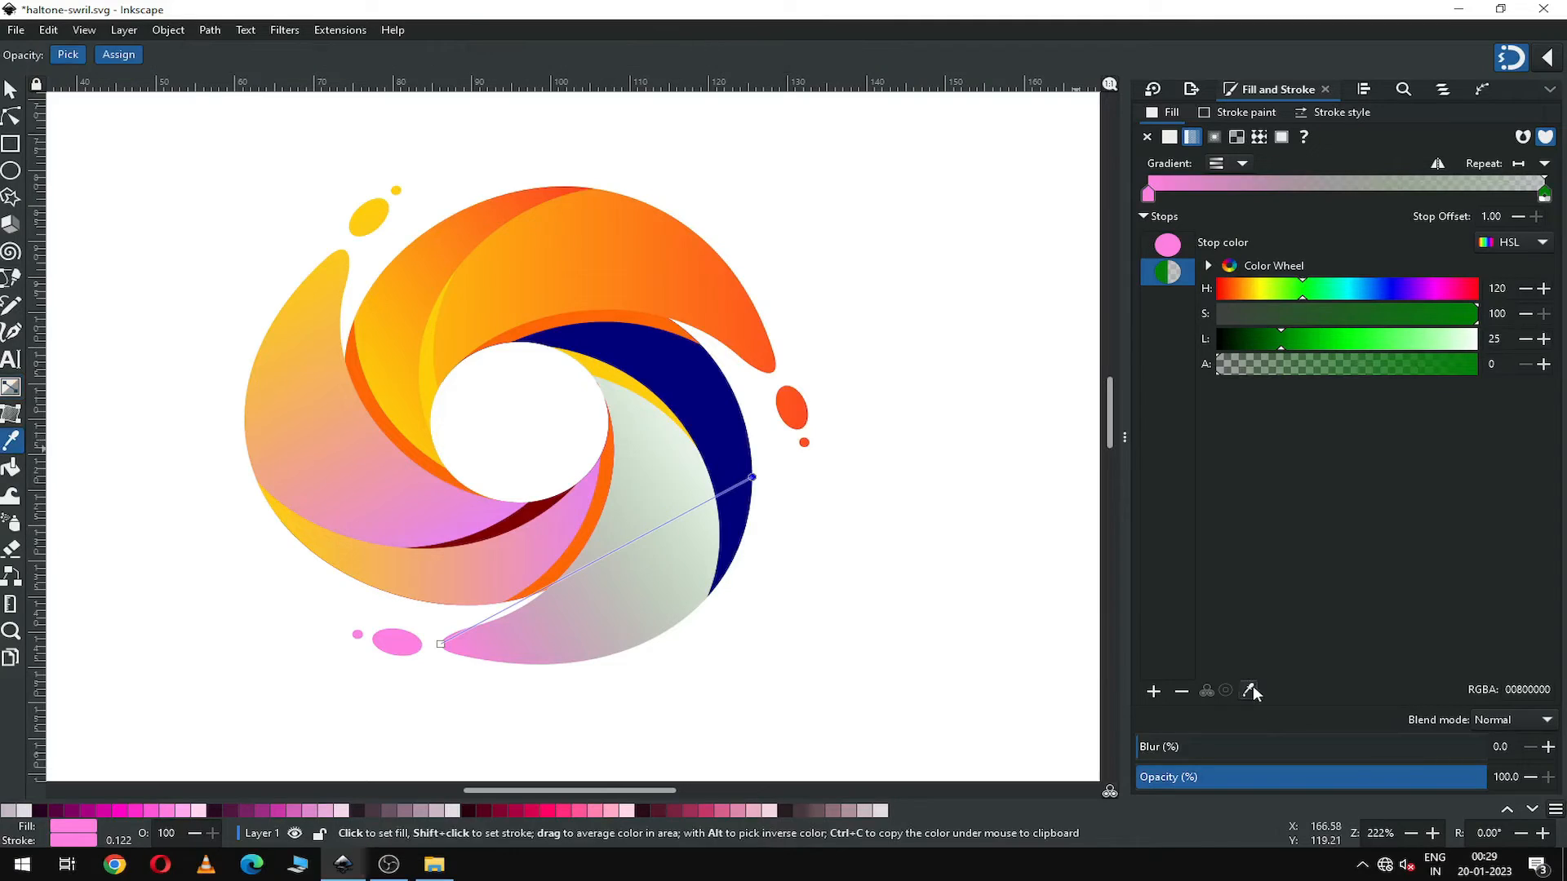
left_click(723, 320)
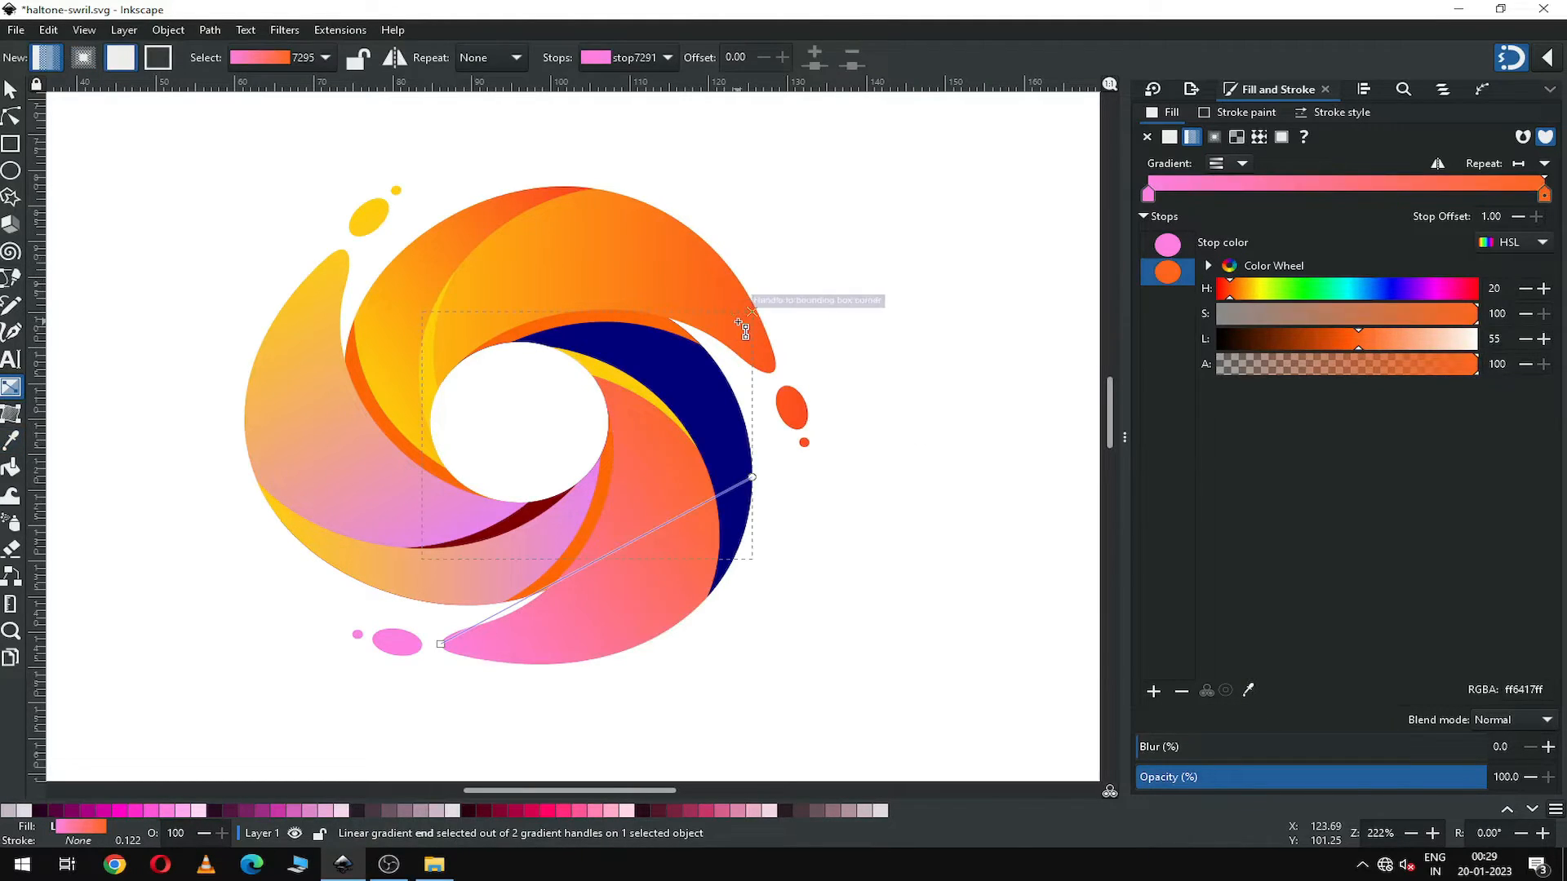
left_click(737, 302)
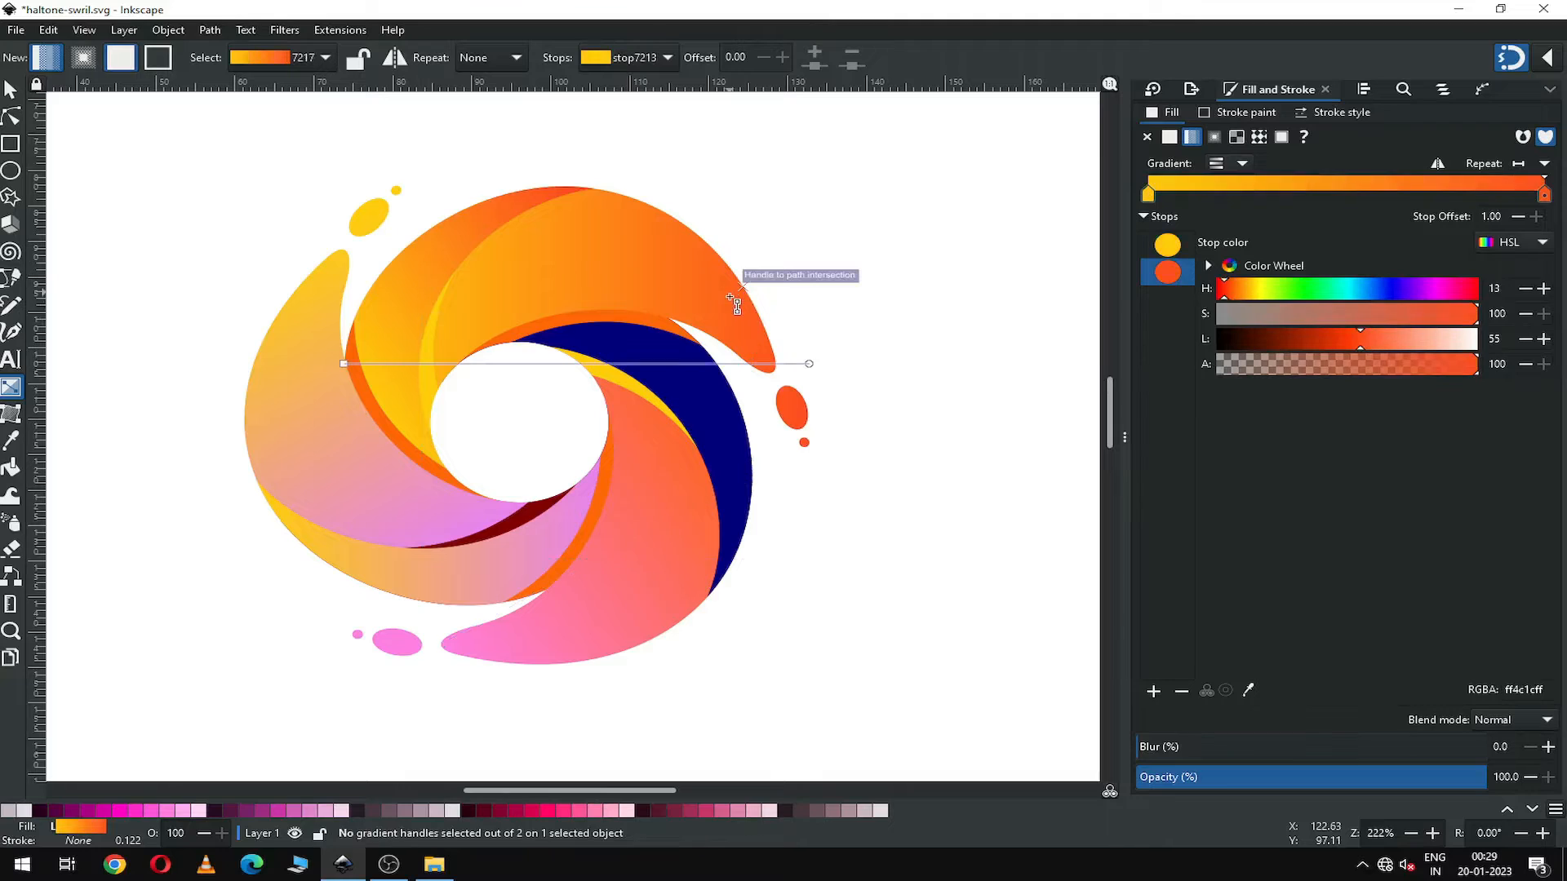
Deselect the top blade and save the document.
left_click(11, 88)
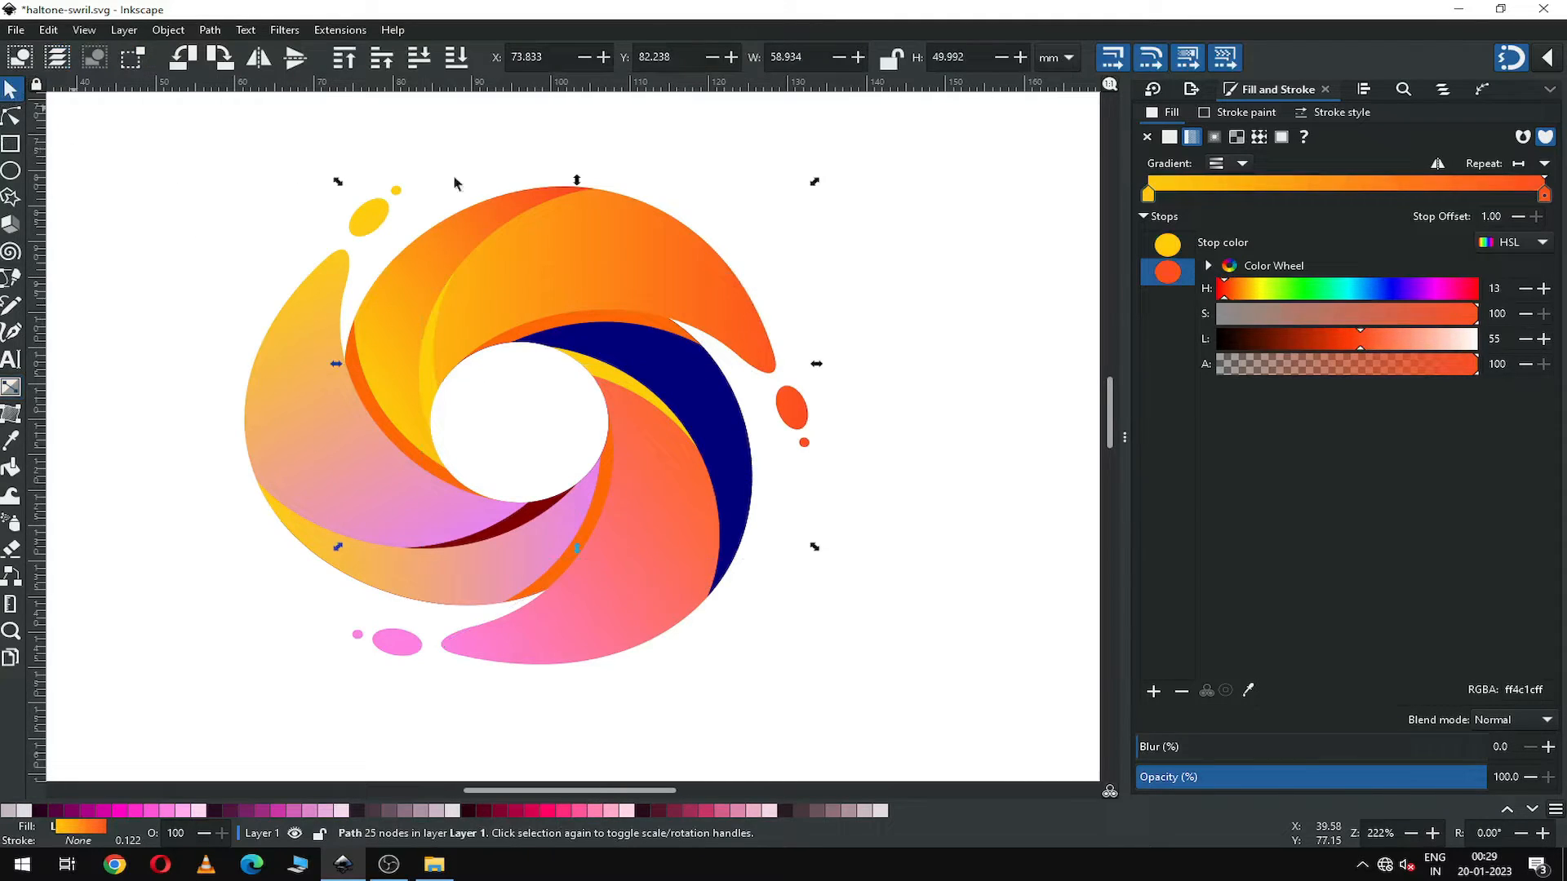
left_click(872, 196)
key("ctrl+s")
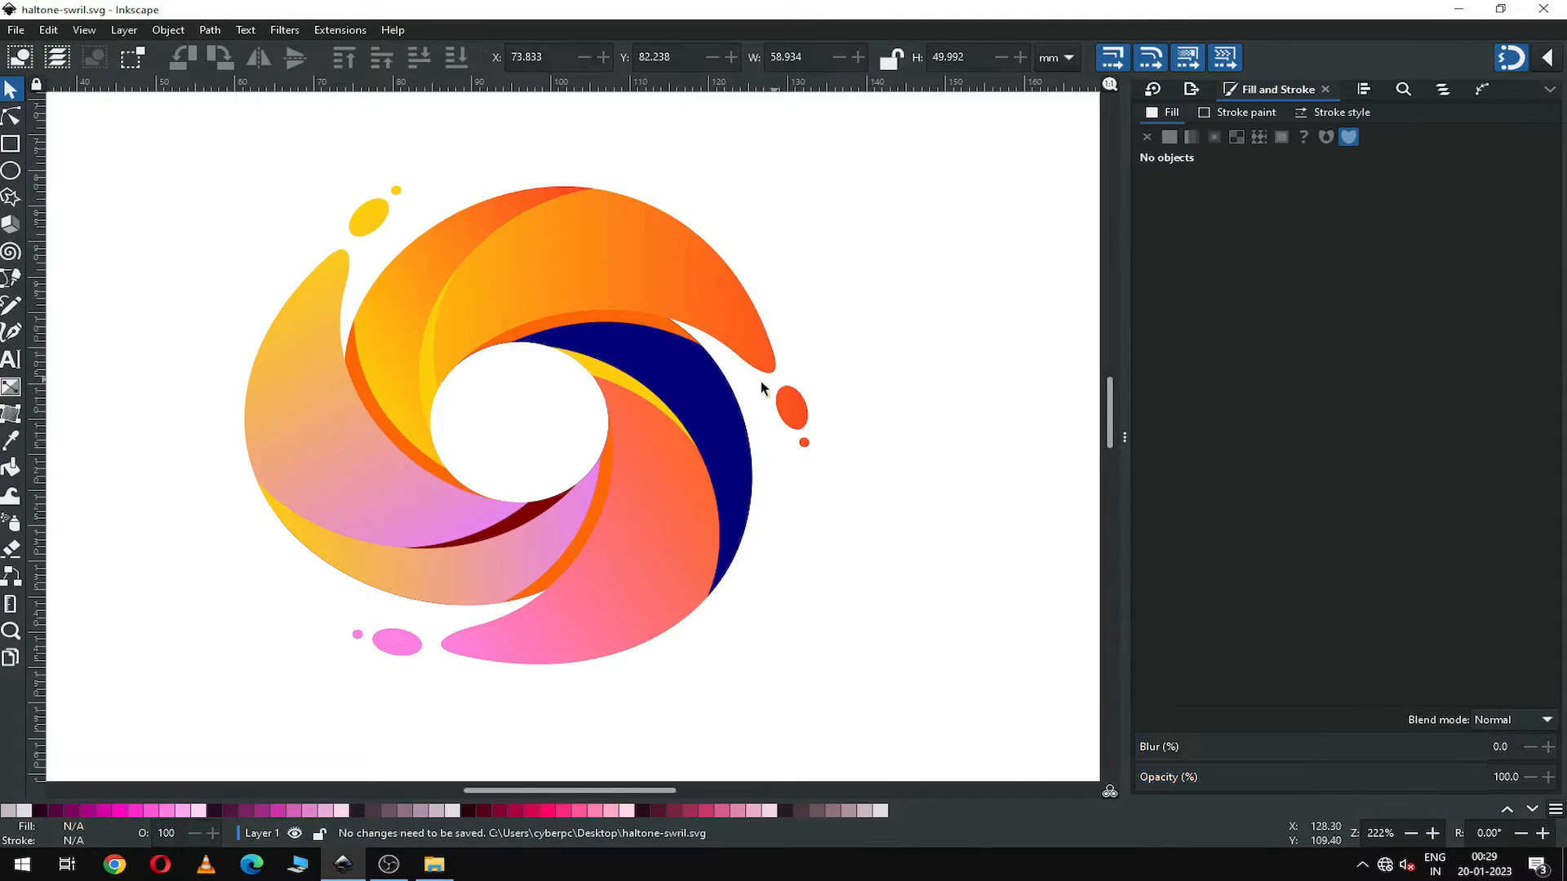
Fill the navy blade on the right with the existing pink-to-orange linear gradient 7295.
left_click(721, 417)
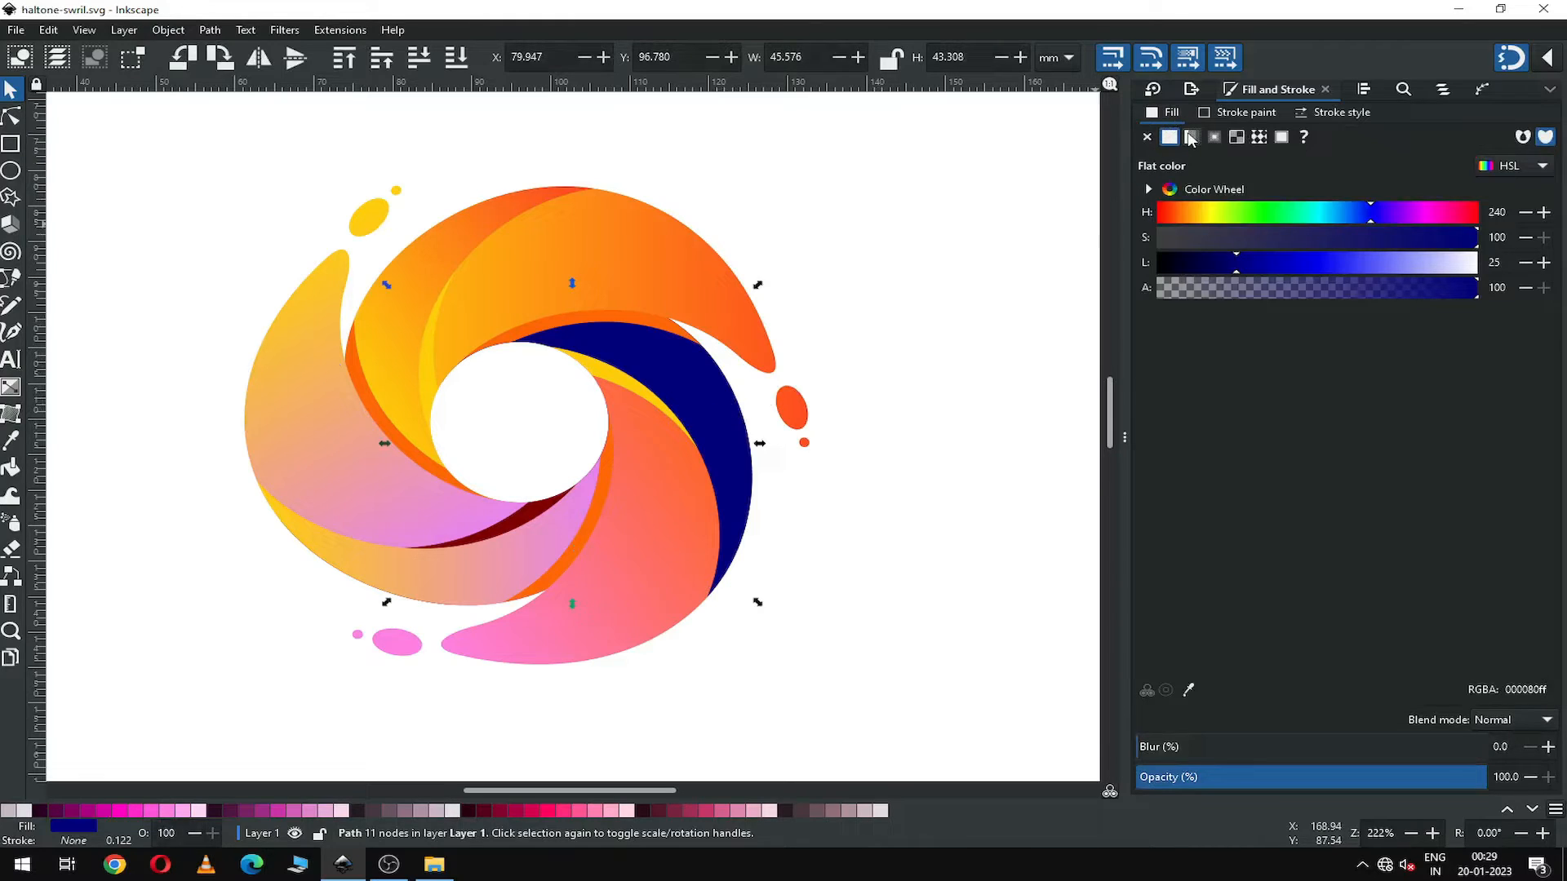
left_click(1191, 137)
left_click(1239, 165)
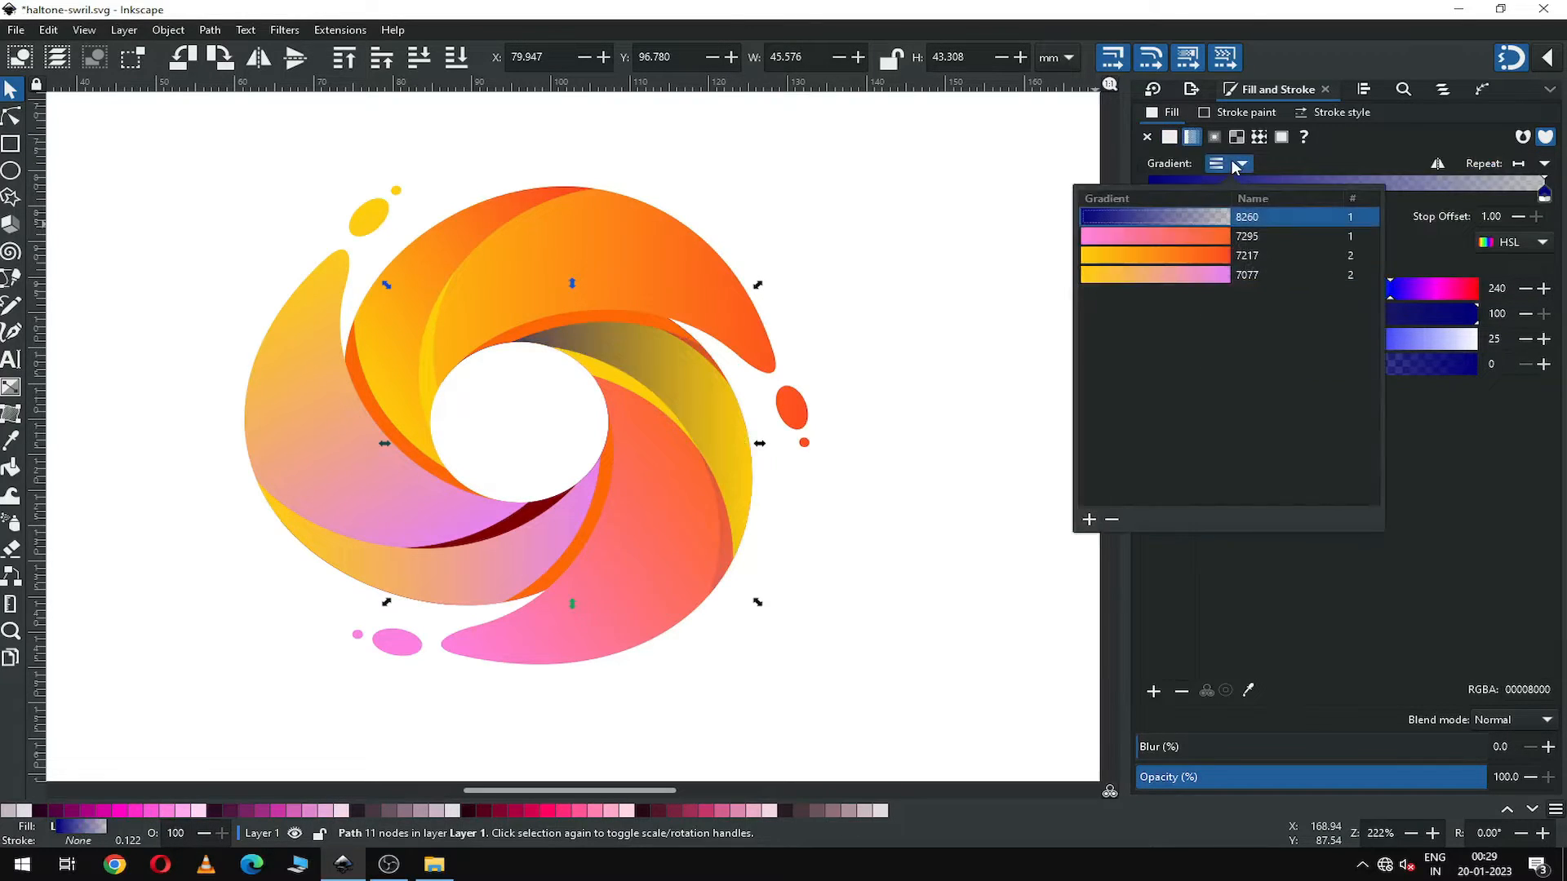
left_click(1183, 234)
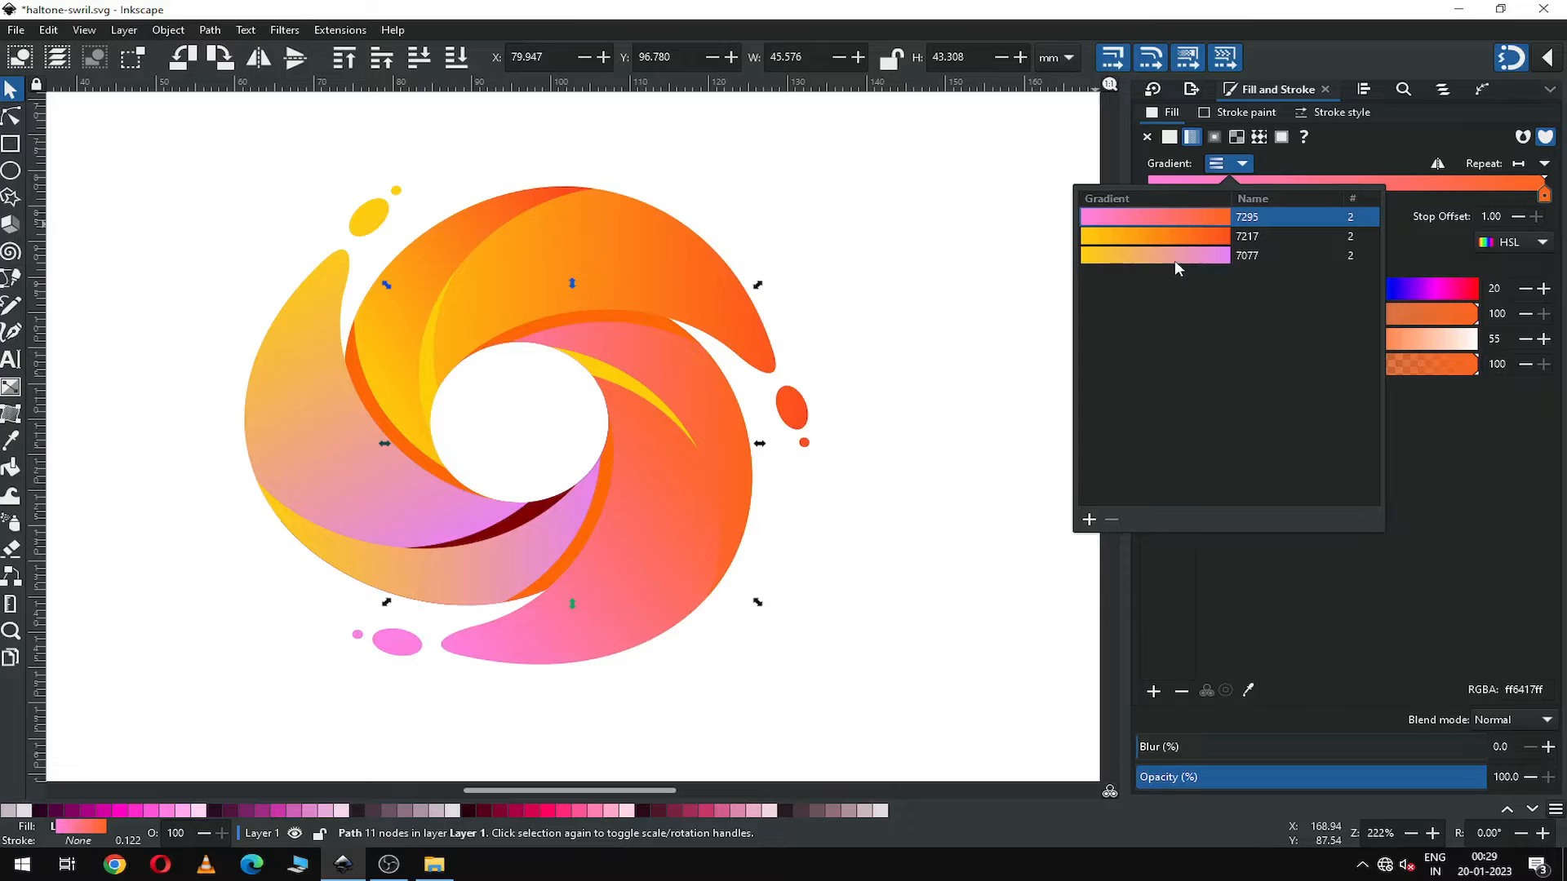
left_click(872, 265)
left_click(840, 266)
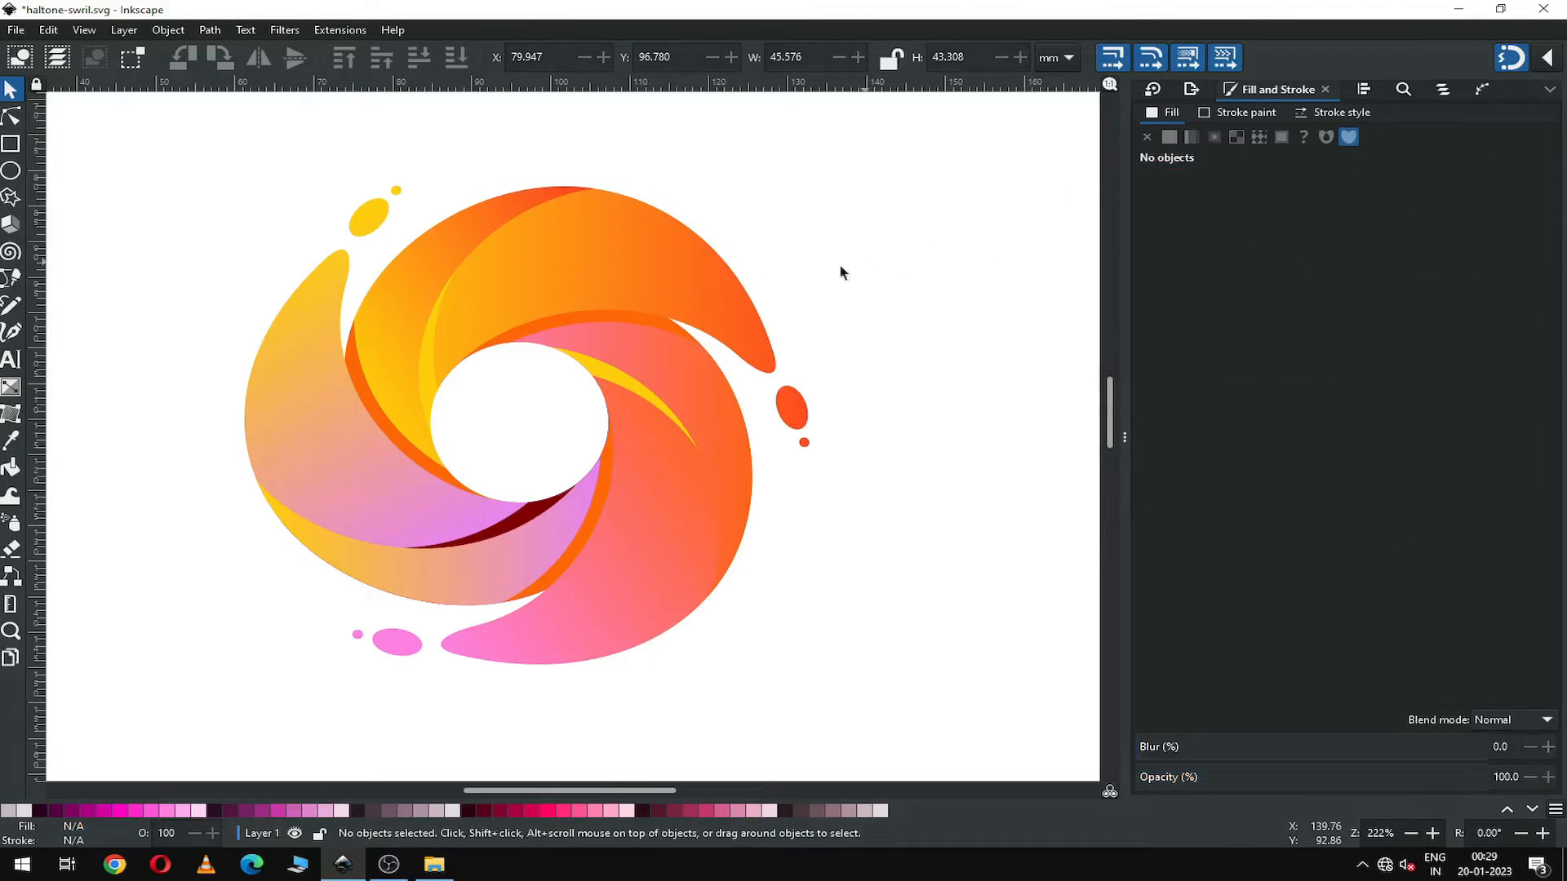
Run the right-hand blade's pink-to-orange gradient from inside the lower-right blade up into the top blade.
left_click(663, 361)
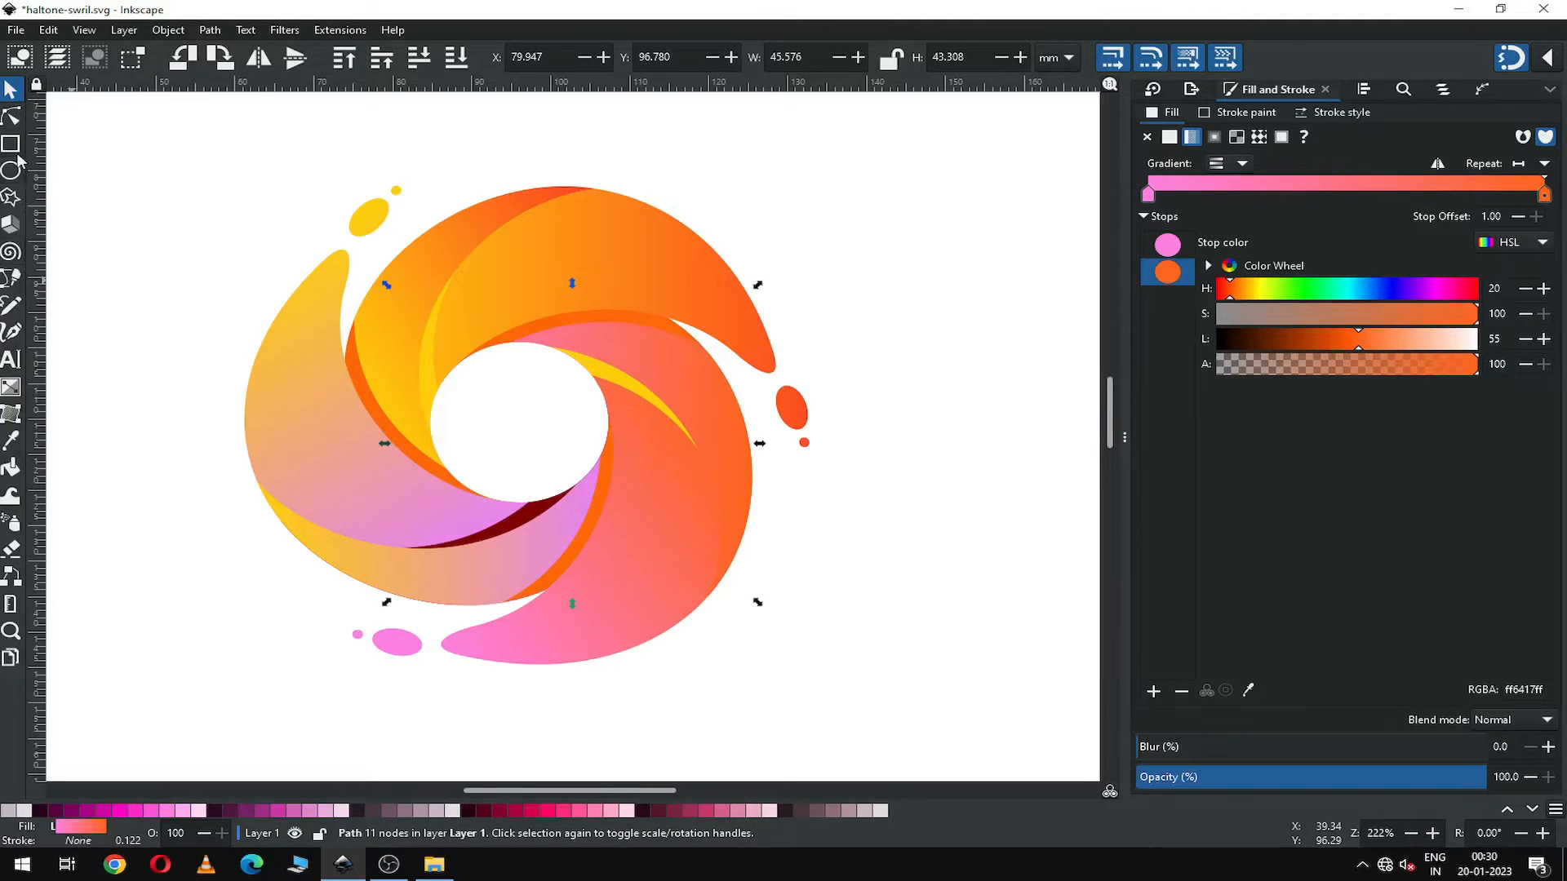
left_click(11, 390)
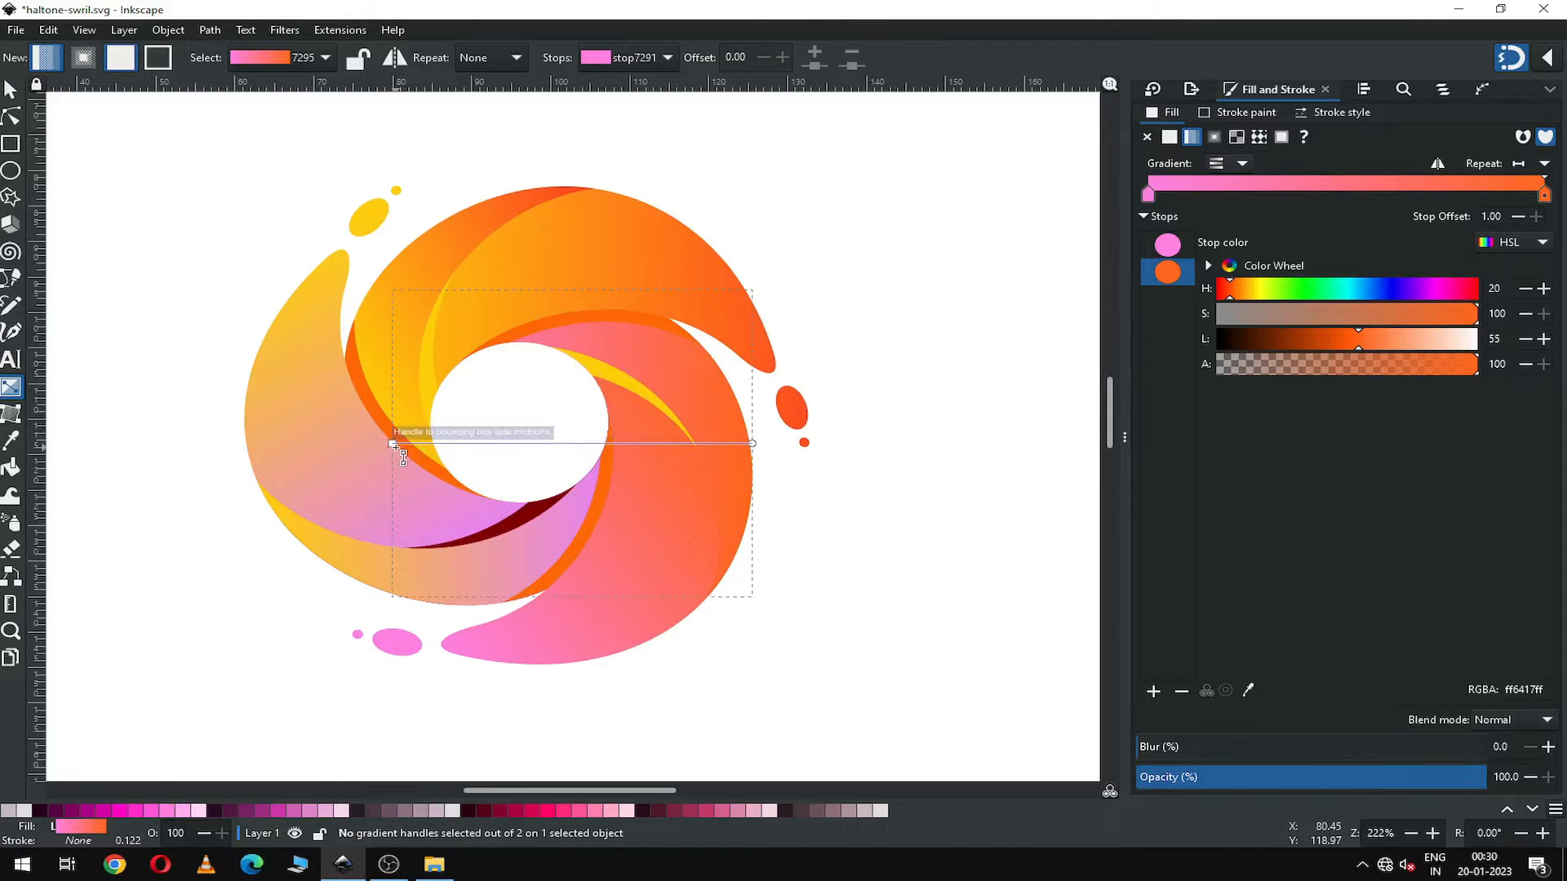
left_click_drag(392, 445, 622, 526)
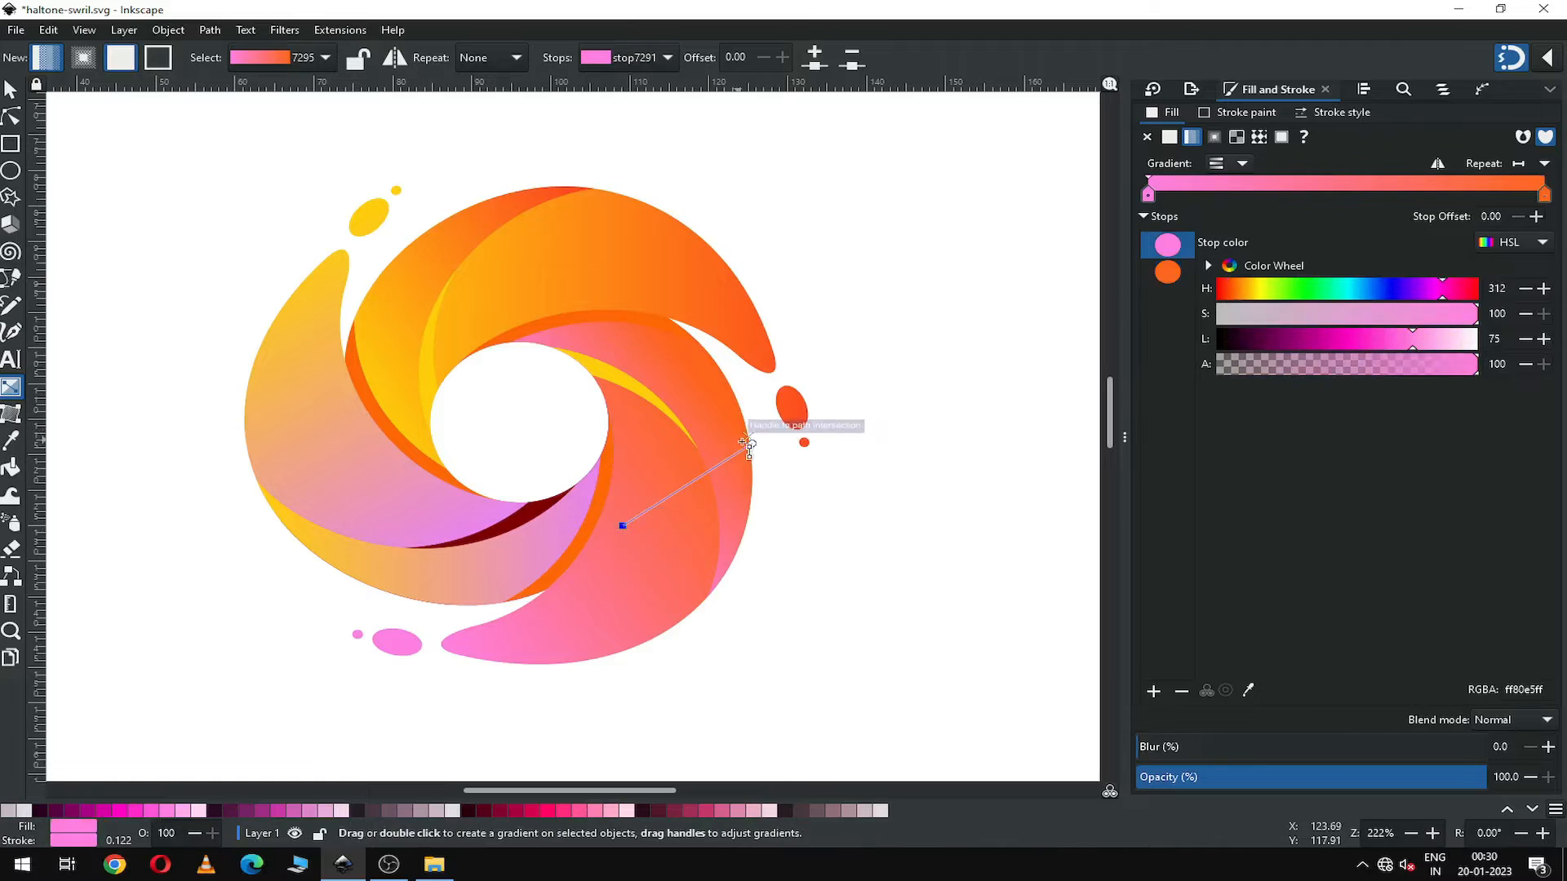
left_click_drag(744, 444, 563, 290)
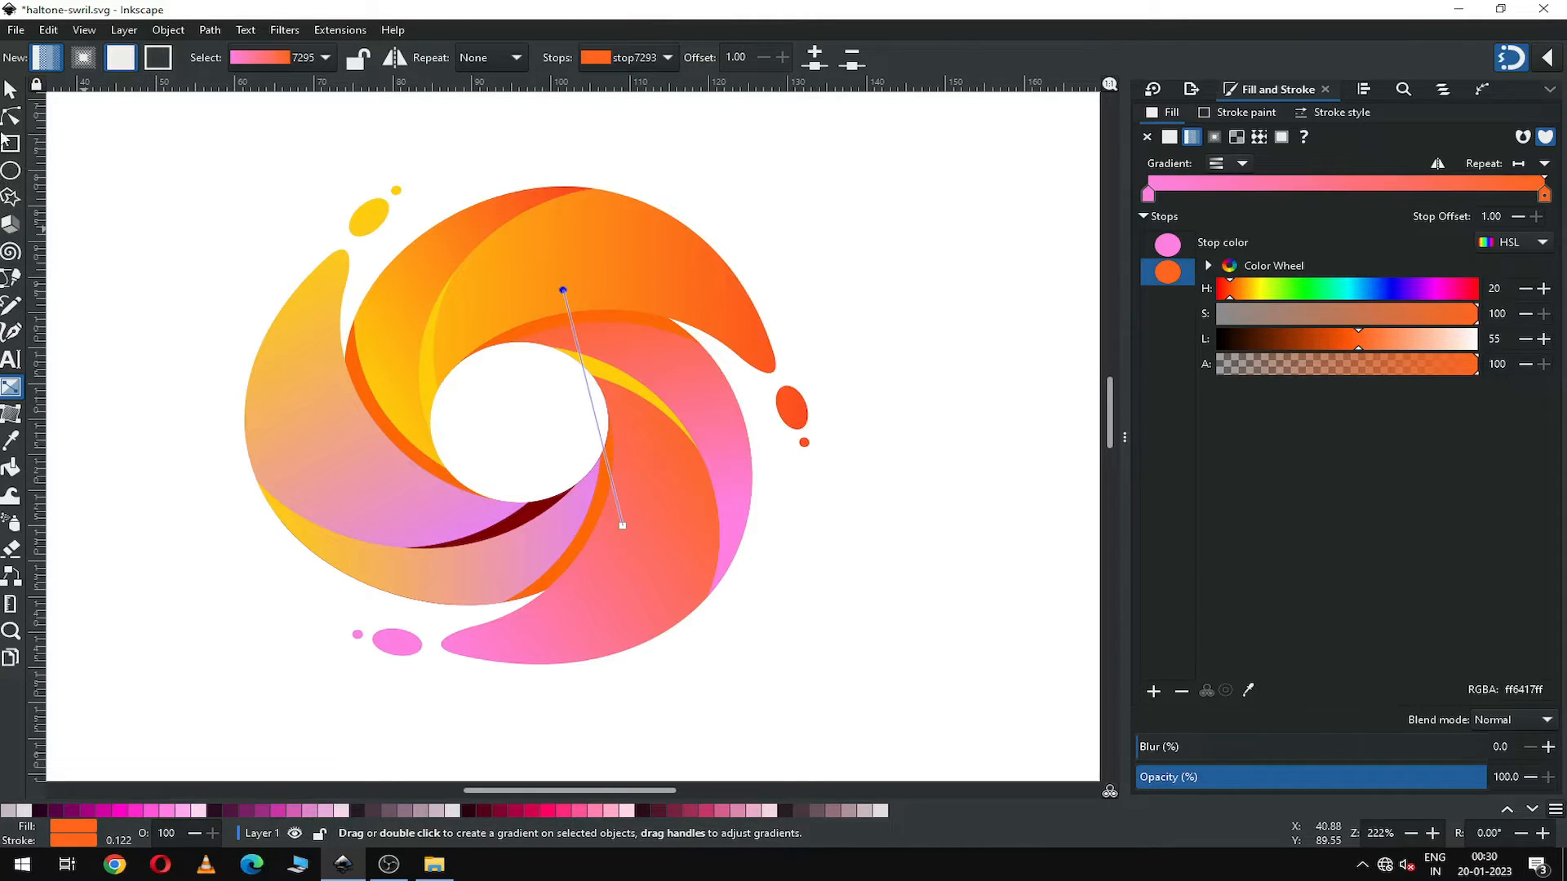
left_click(10, 89)
Move the orange-red end of the upper-left blade's gradient slightly up and outward near the top blade's outer edge.
key("Tab")
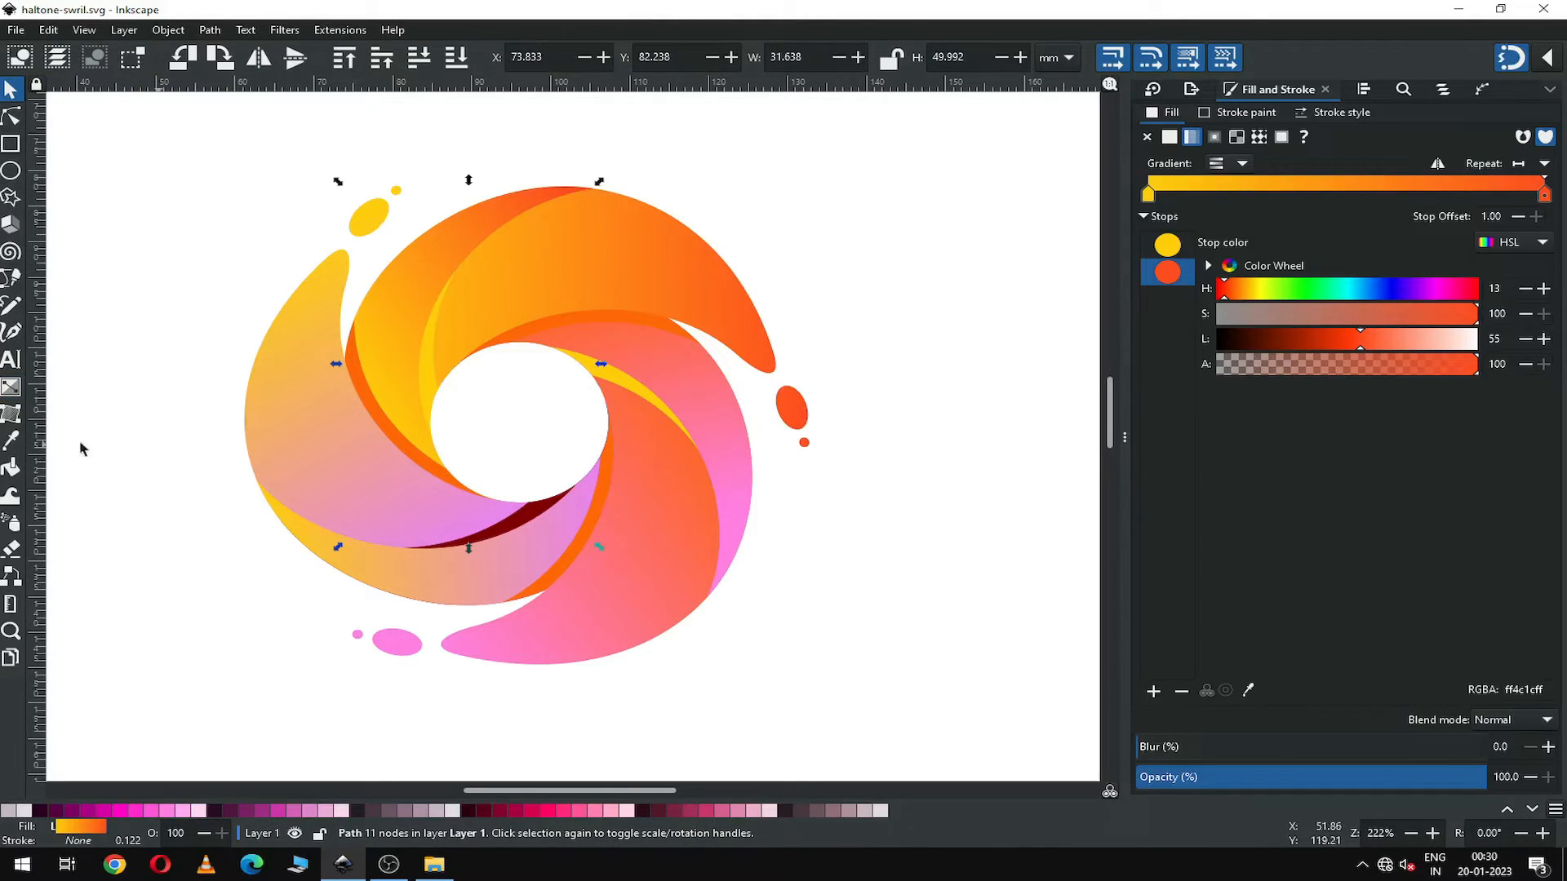
left_click(13, 387)
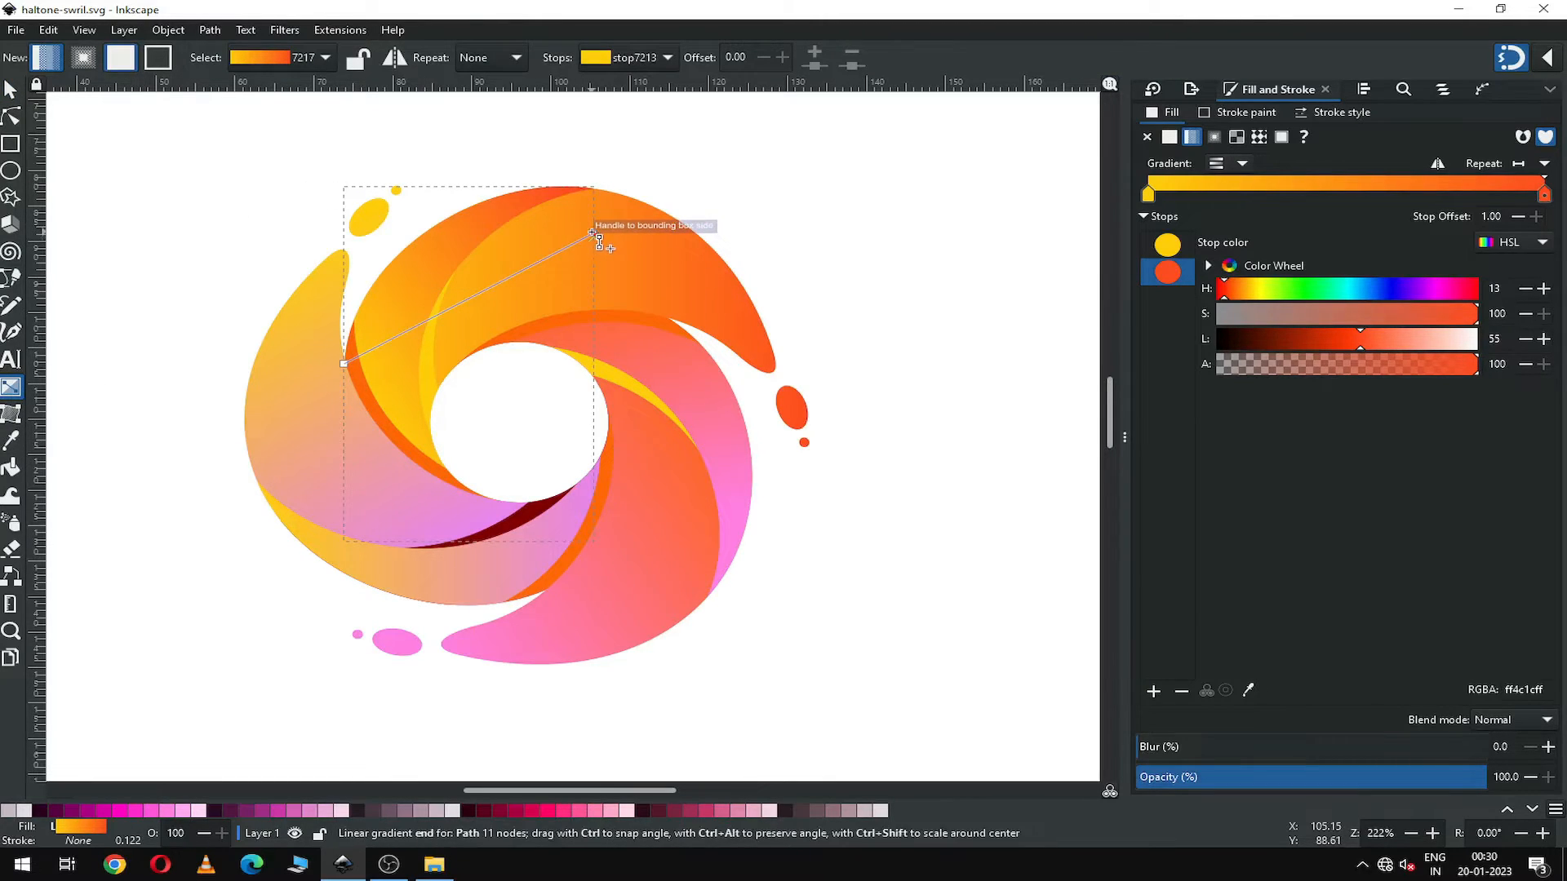
left_click_drag(594, 233, 613, 215)
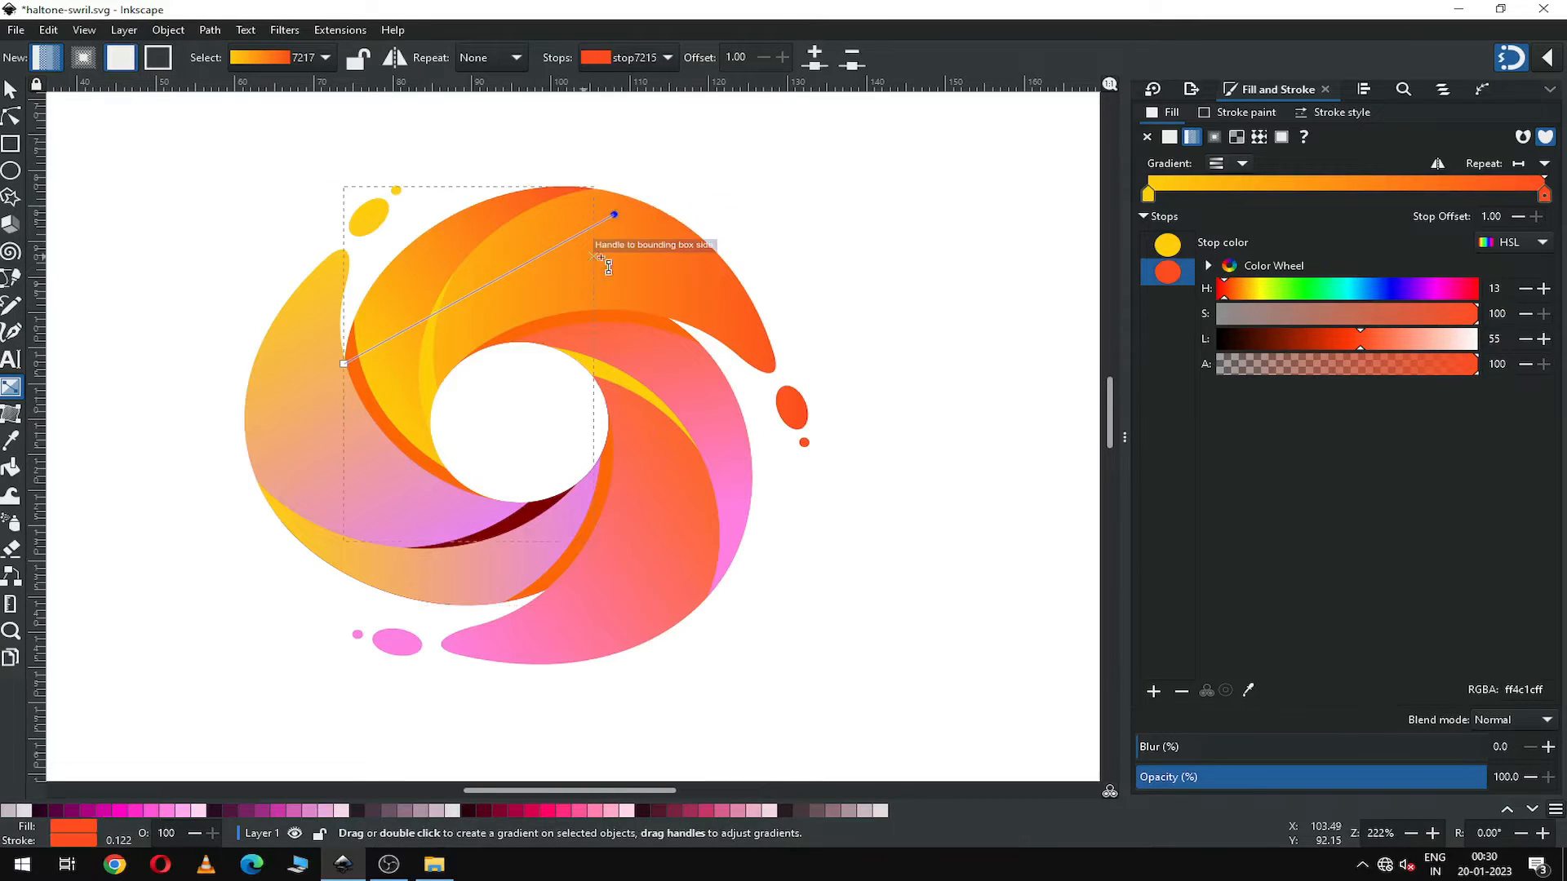
left_click(631, 258, "shift")
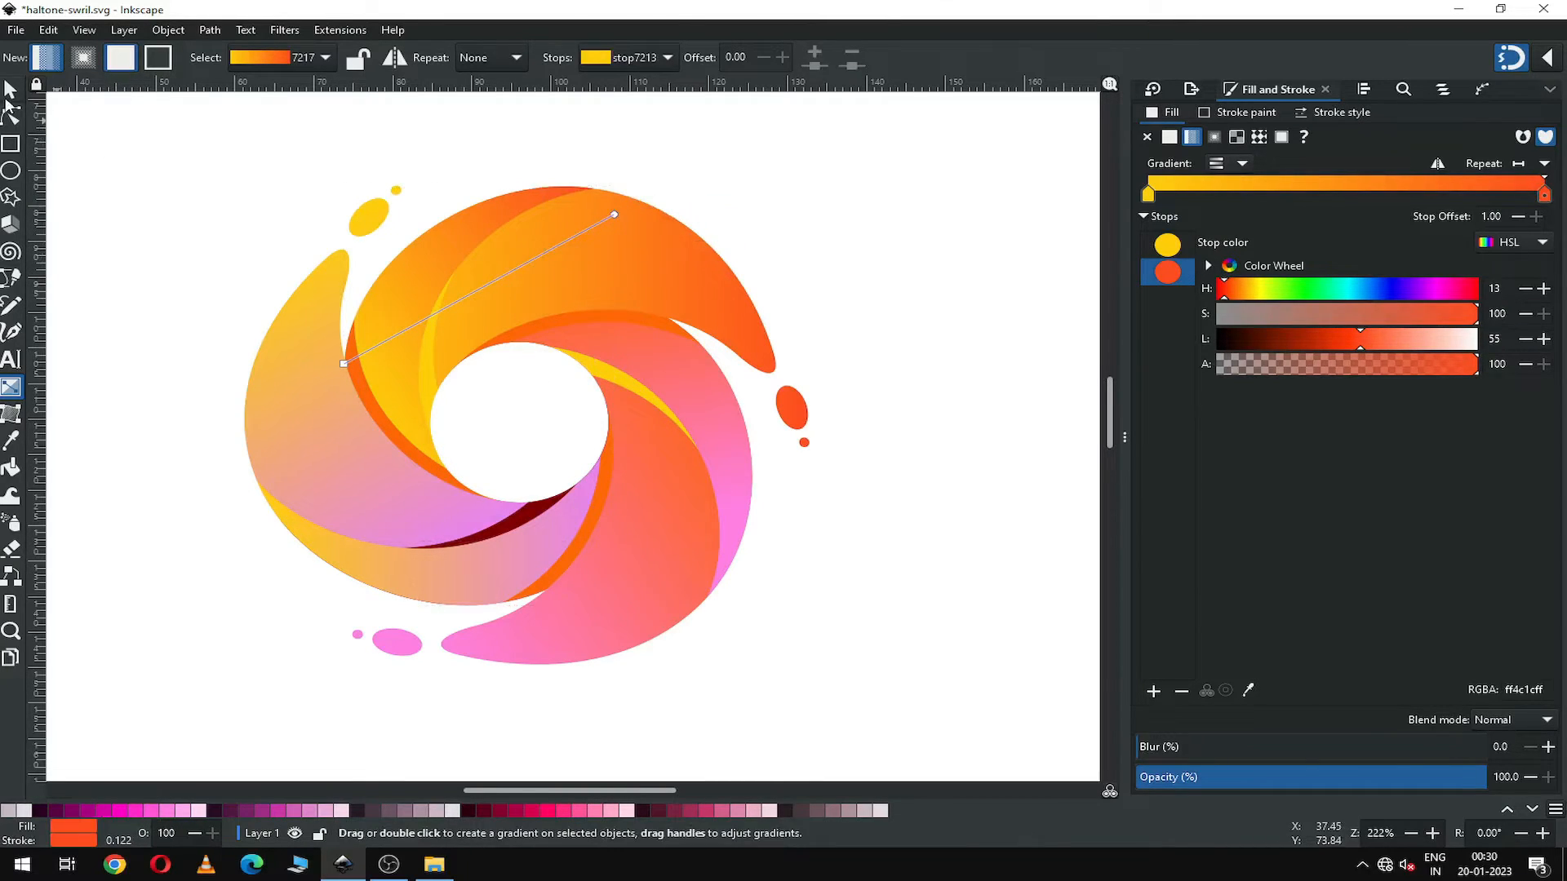
key("s")
key("Escape")
Snap the upper-left blade's gradient end onto the top blade's and shift their shared yellow start slightly inward to blend both shapes.
left_click(401, 280)
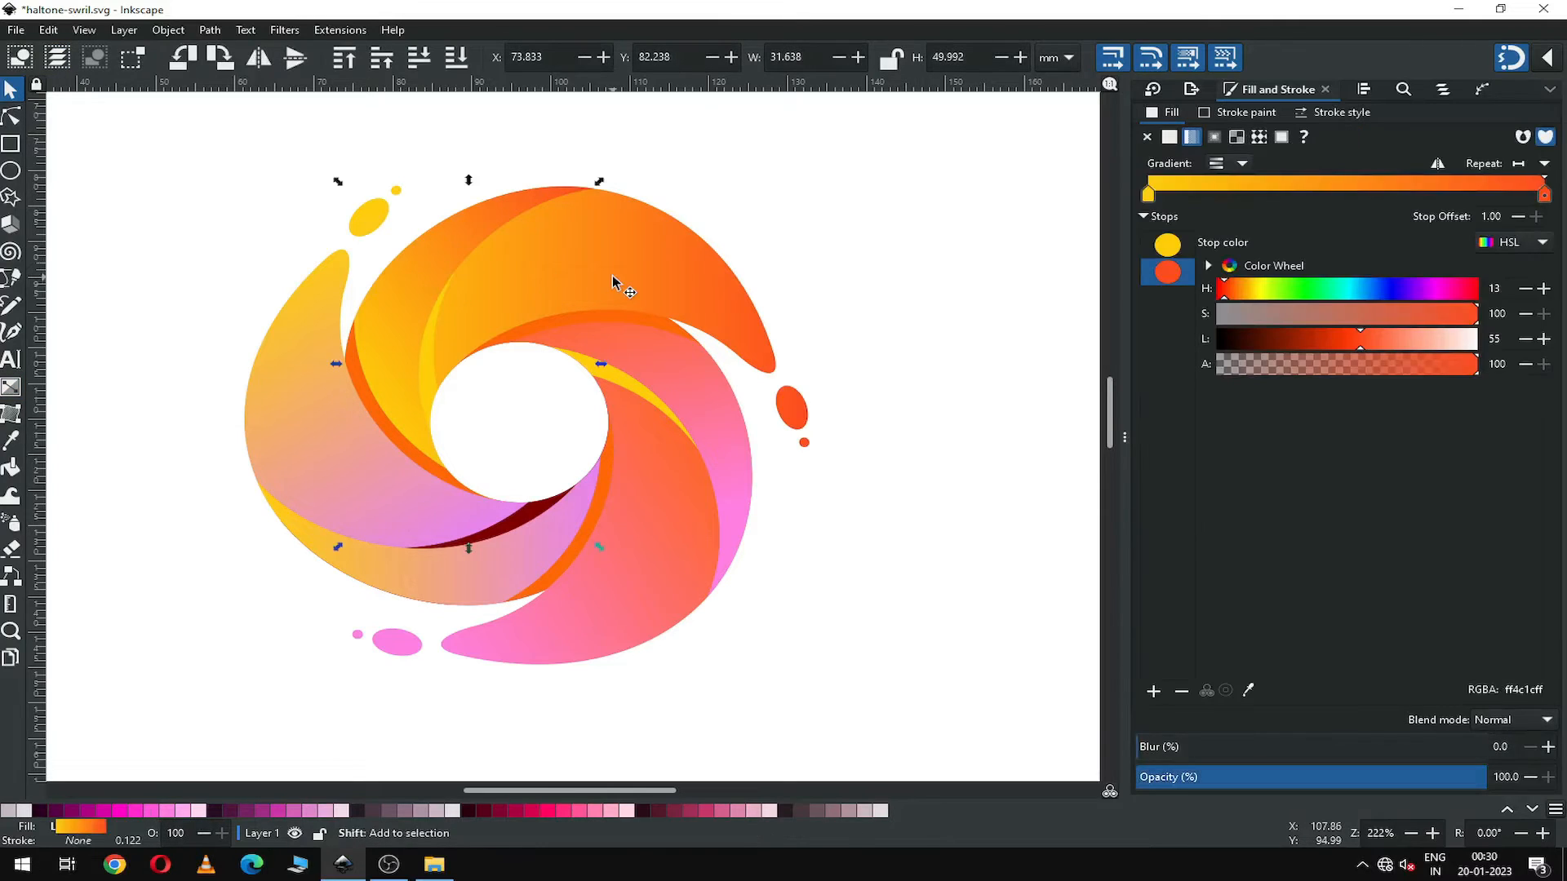
left_click(622, 284, "shift")
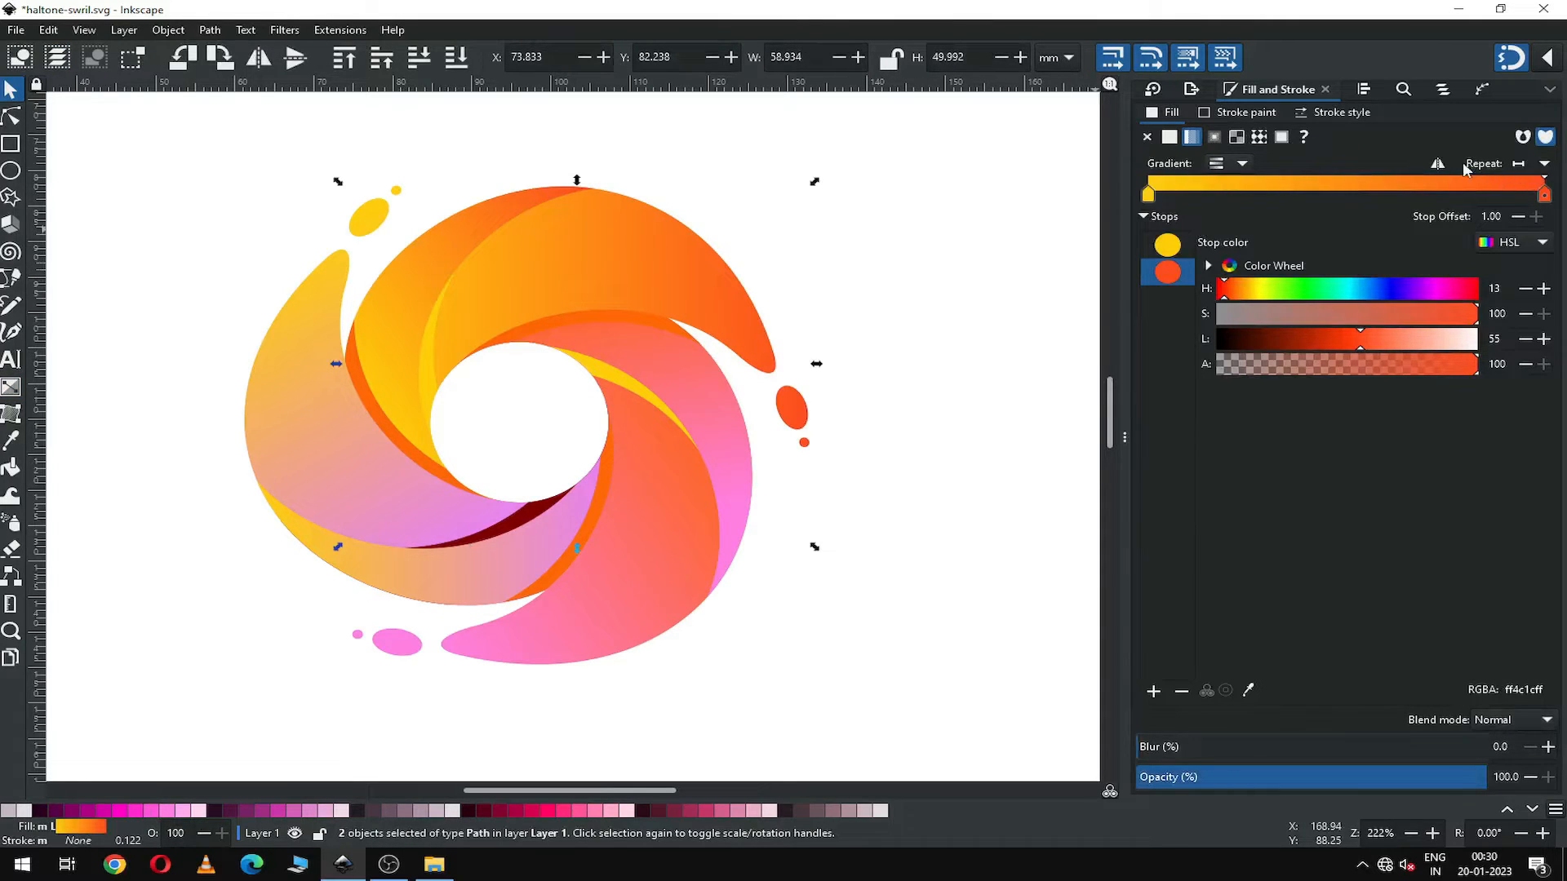
left_click(1241, 166)
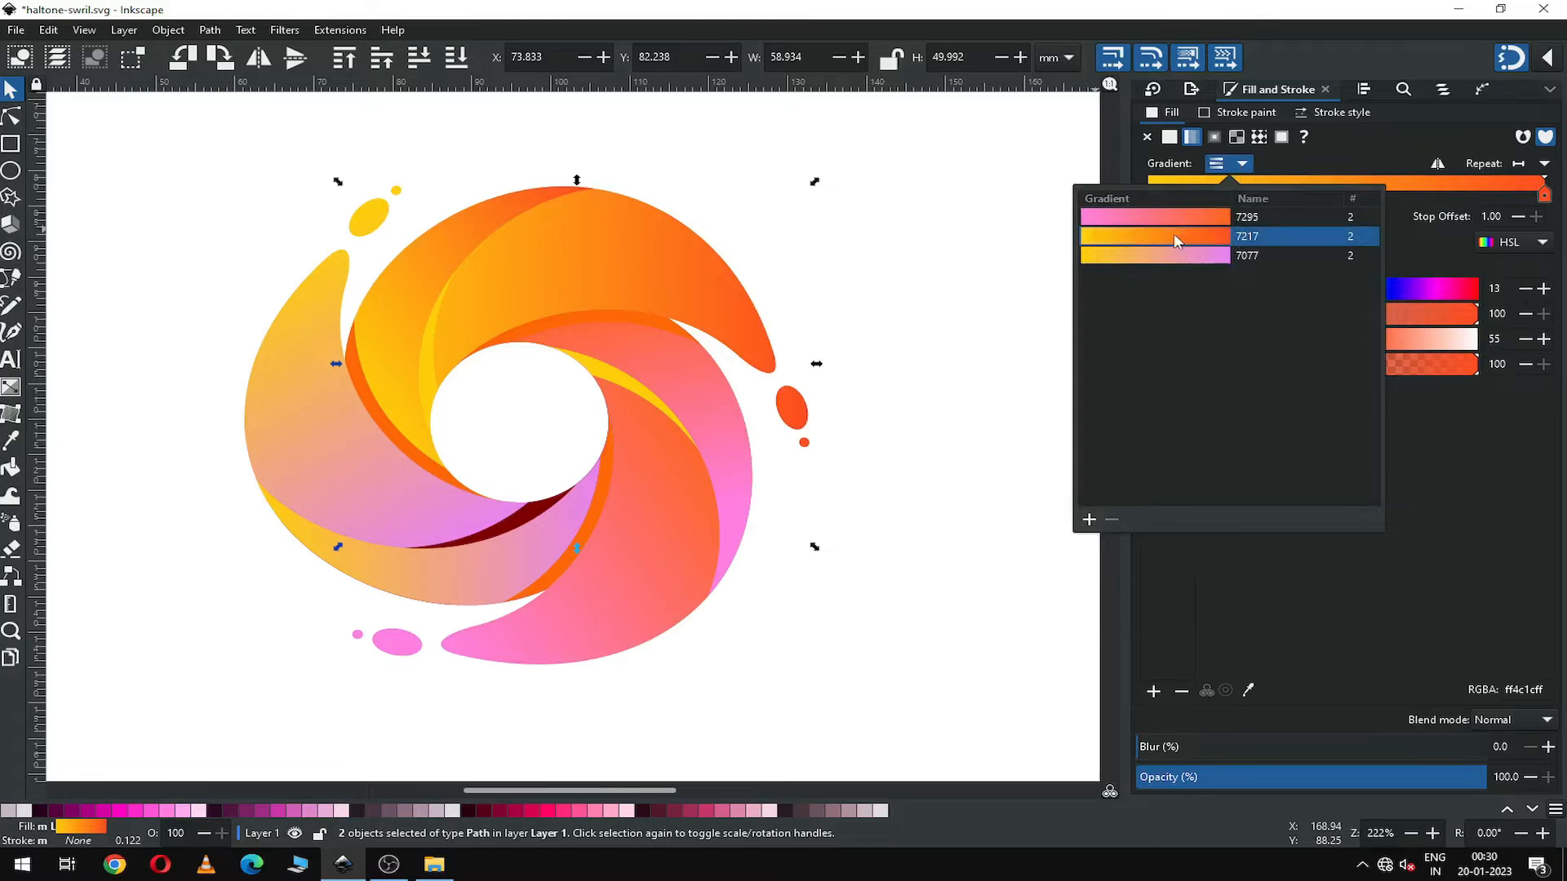
left_click(872, 217)
key("n")
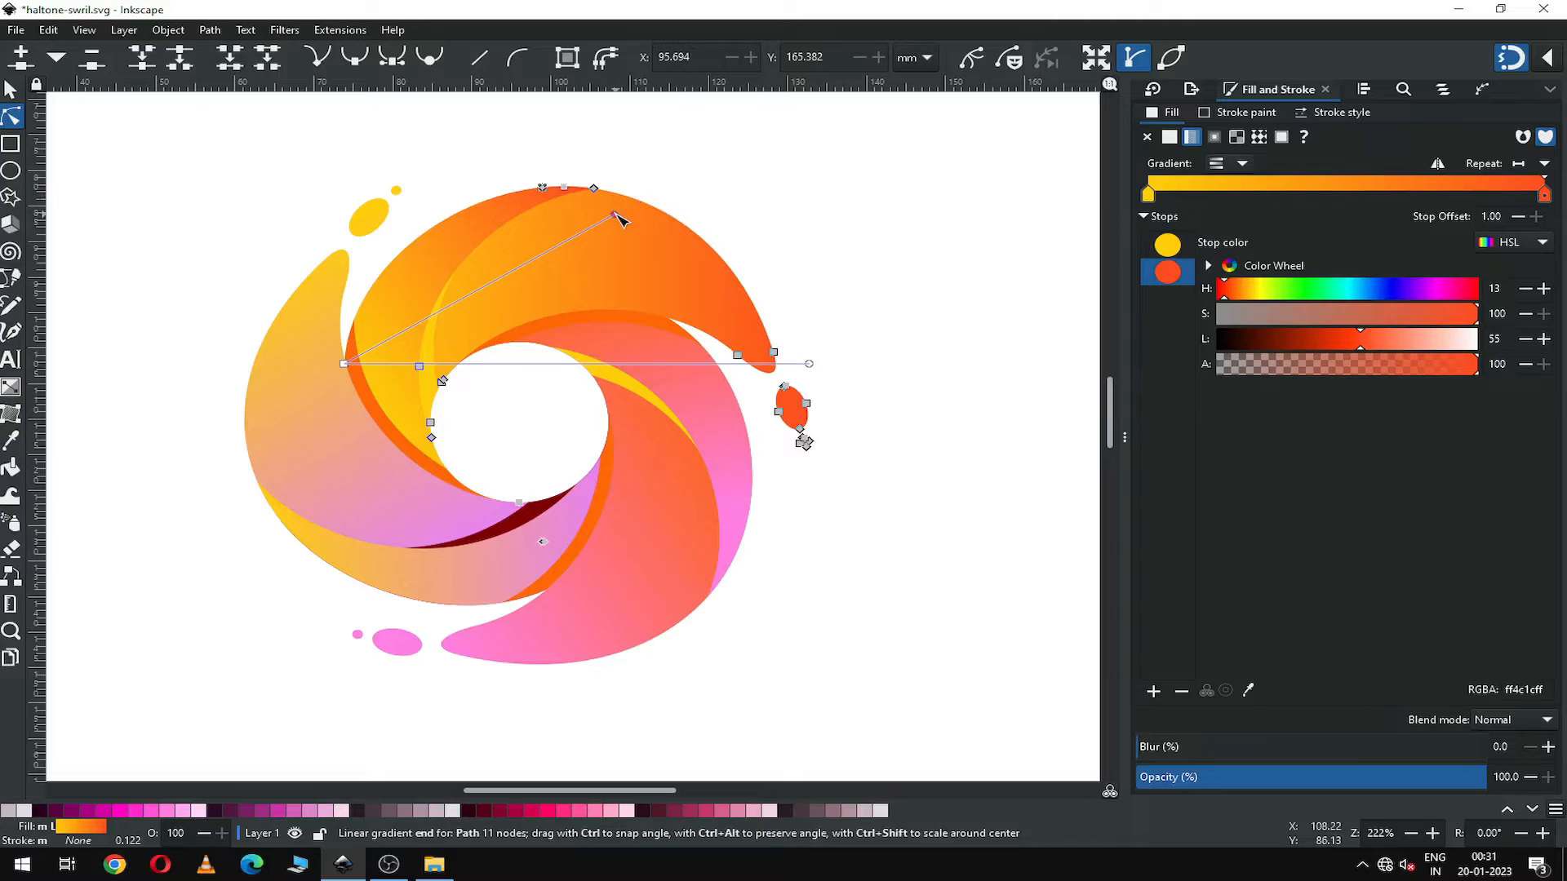
left_click_drag(618, 217, 816, 364)
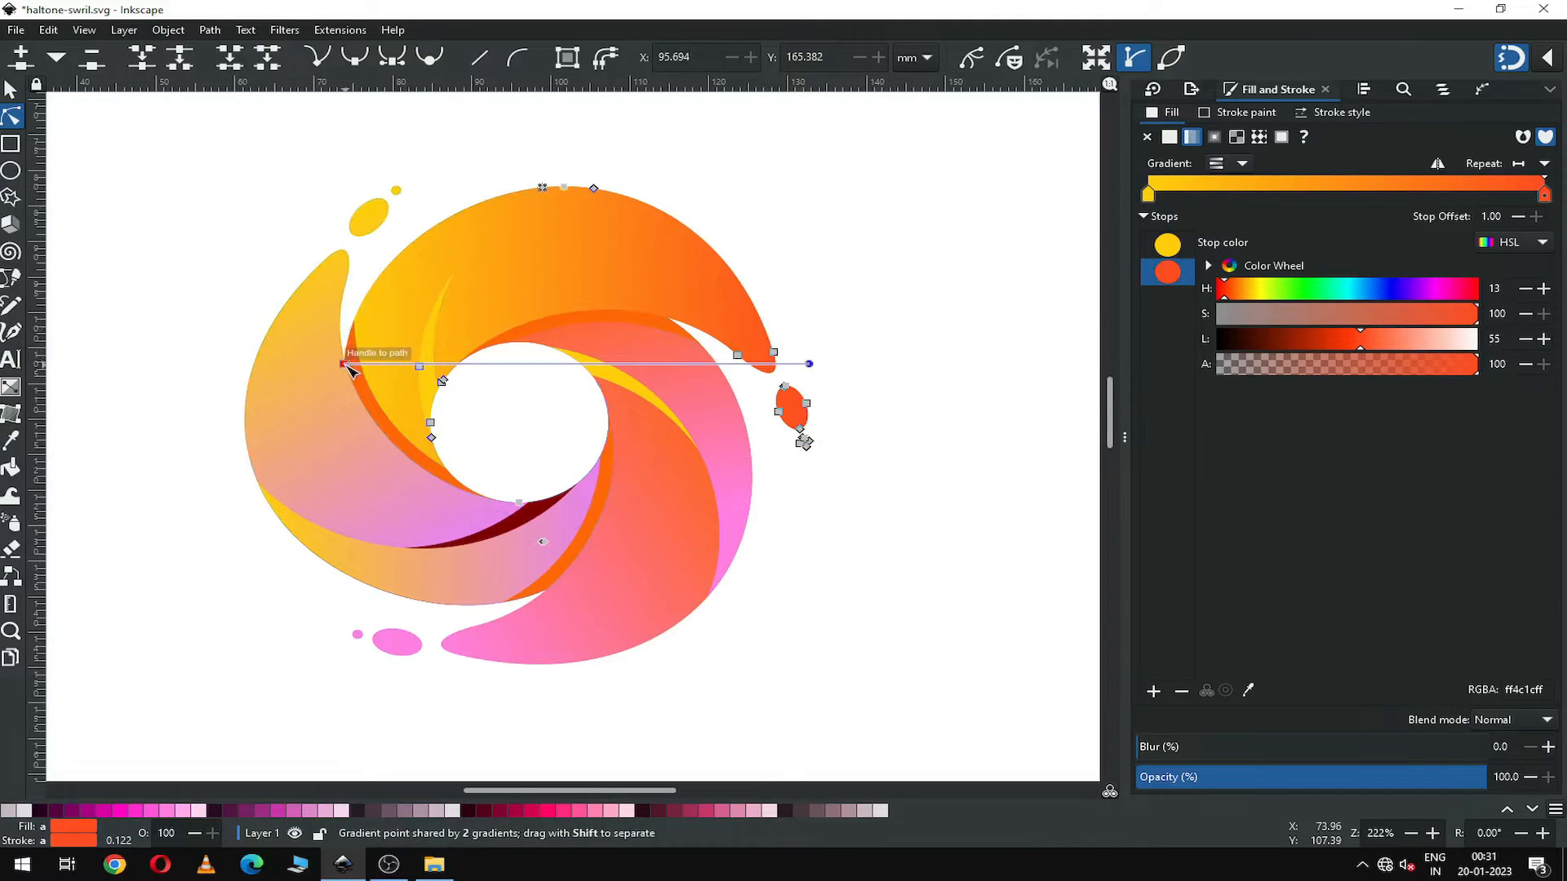
left_click_drag(346, 366, 401, 369)
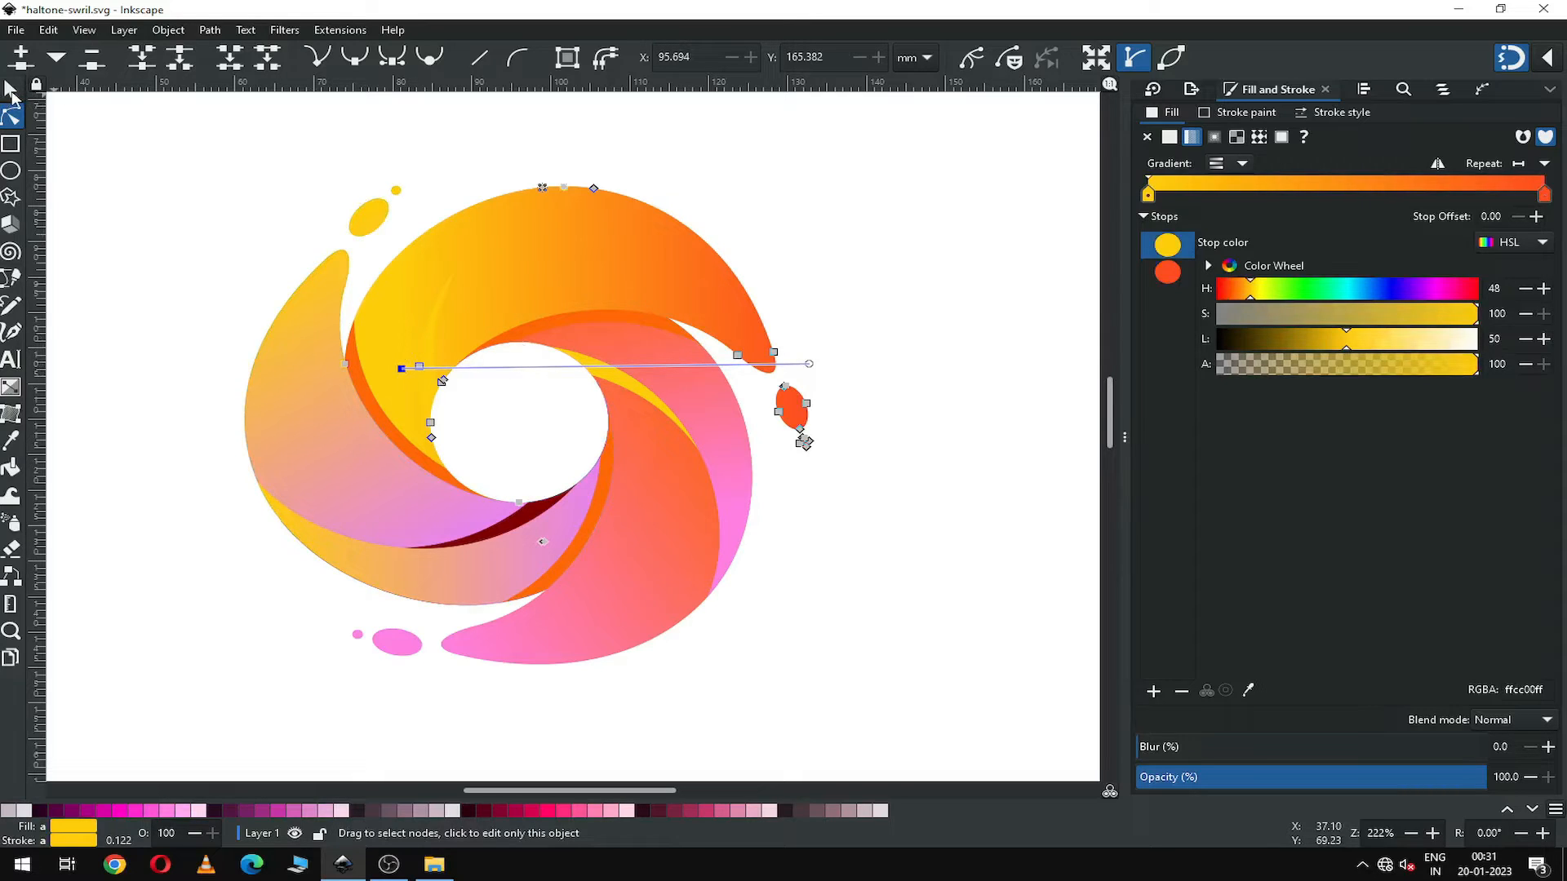
left_click(11, 92)
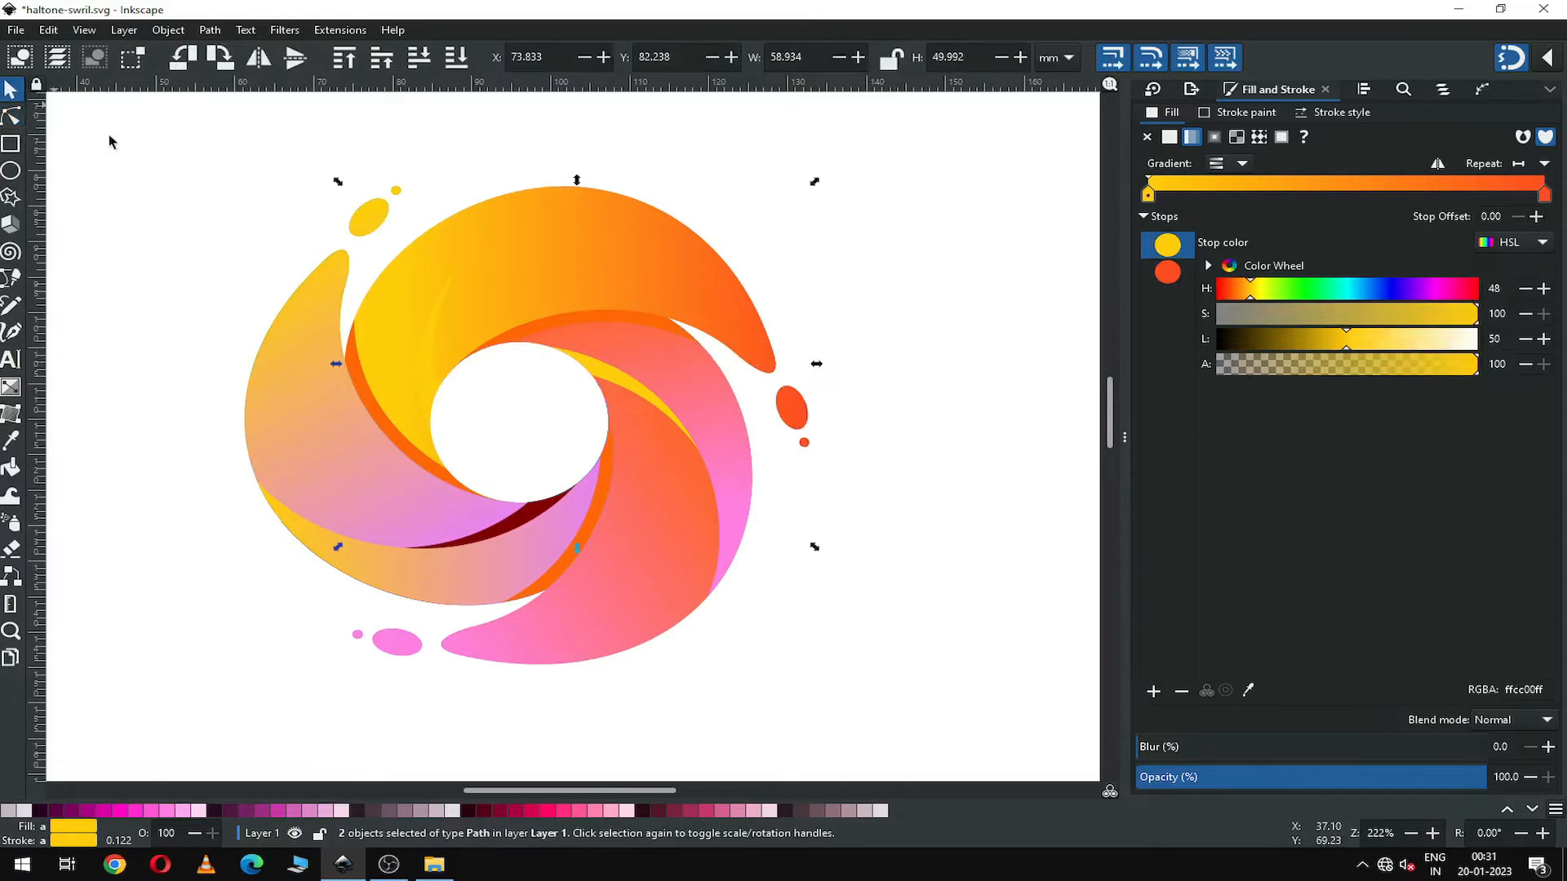
left_click(207, 193)
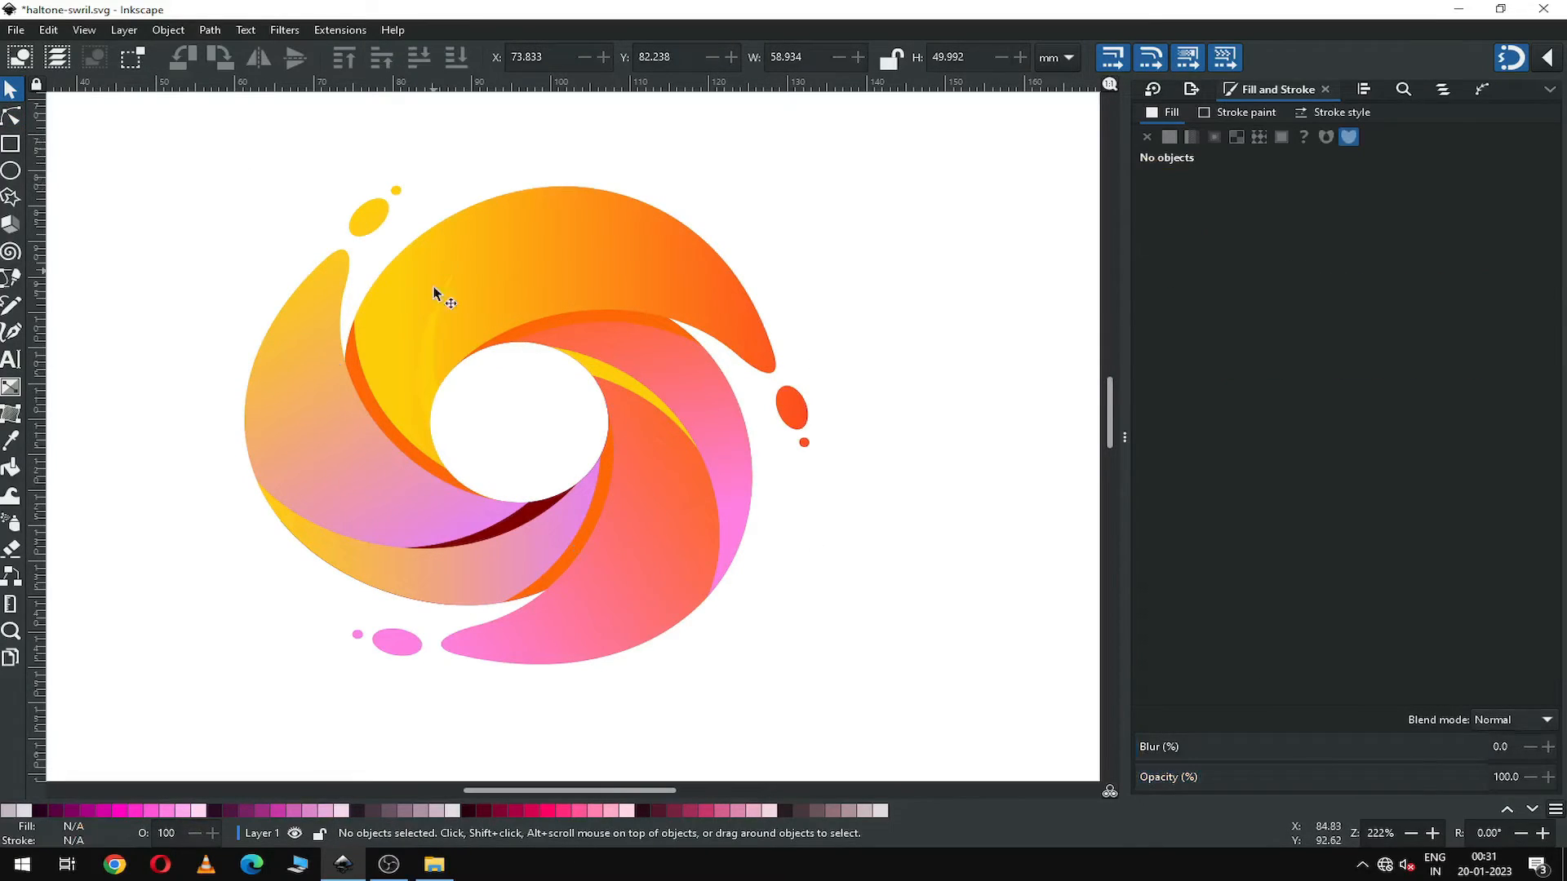
Recolour the yellow crescent at the inner left of the top blade to dark brown b05c00, with hue 31 and lightness 34.
left_click(430, 357)
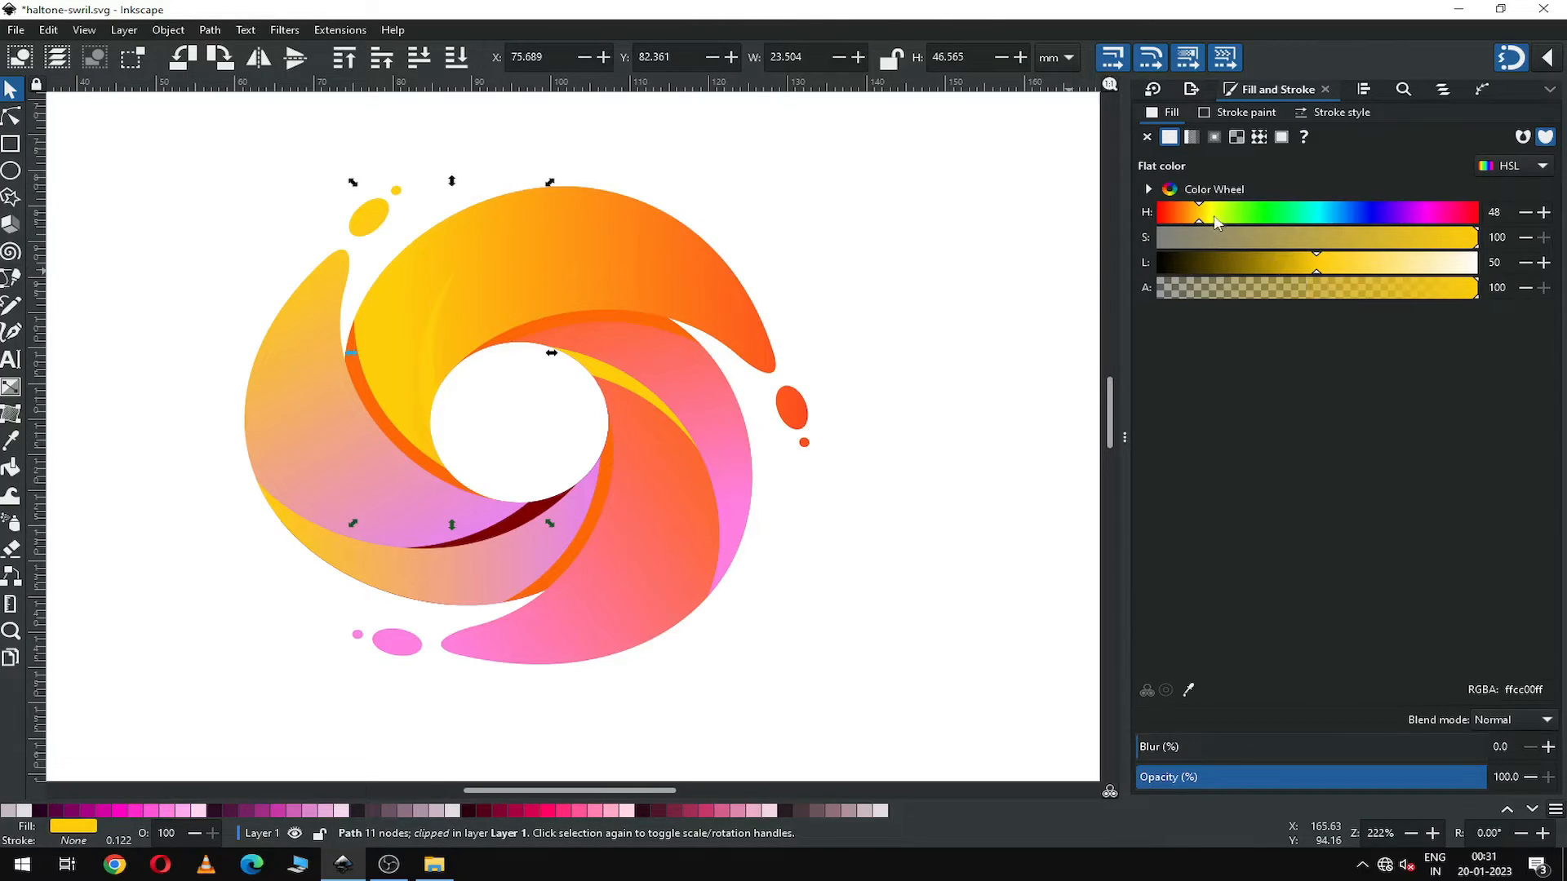
left_click(1187, 214)
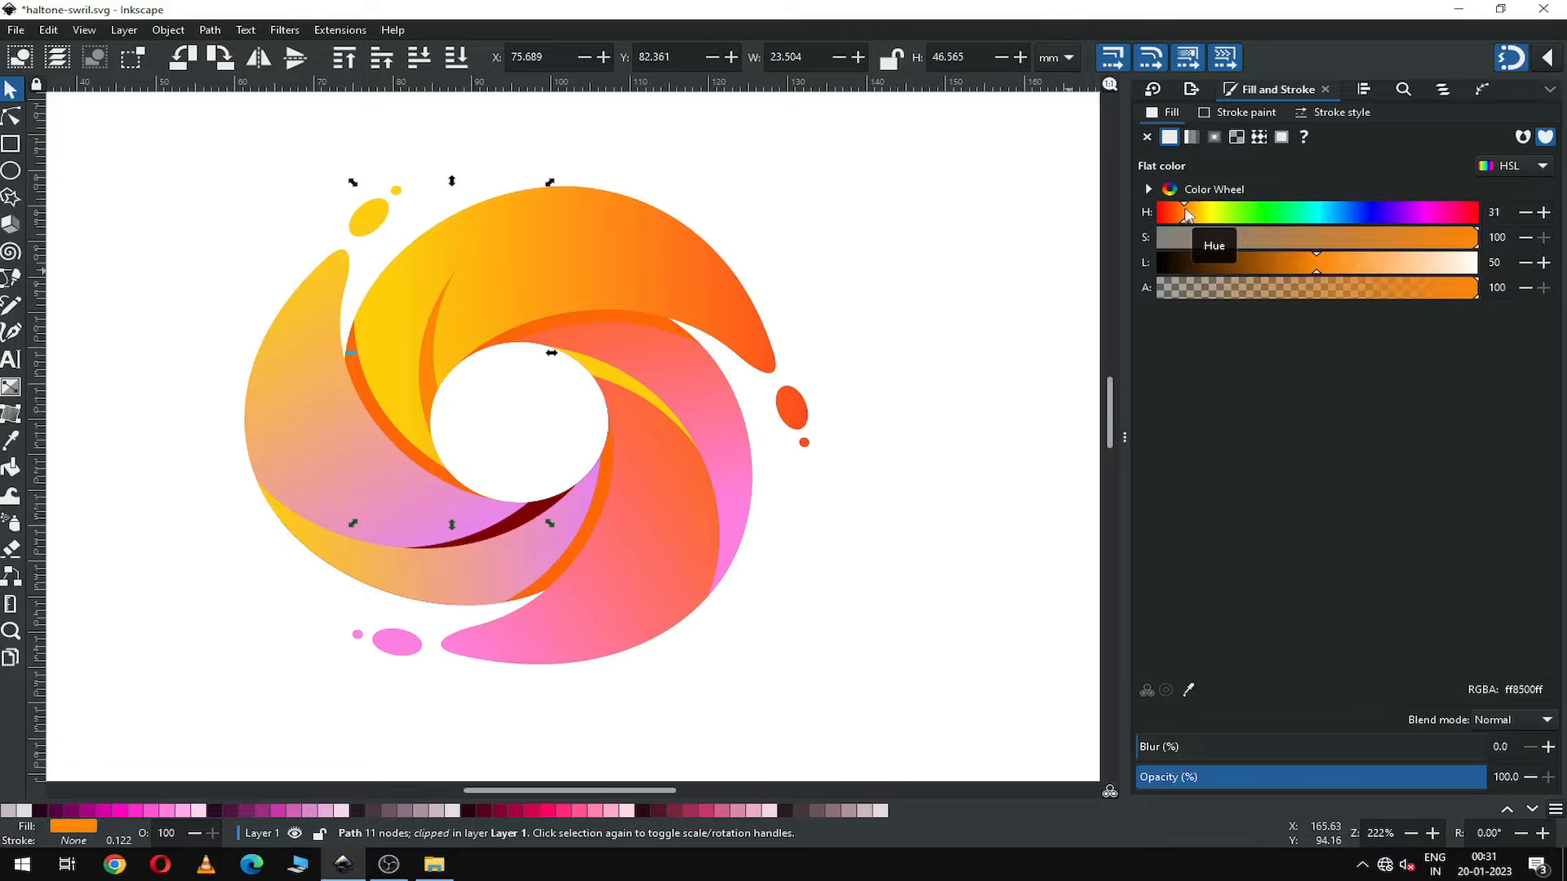
left_click(1270, 264)
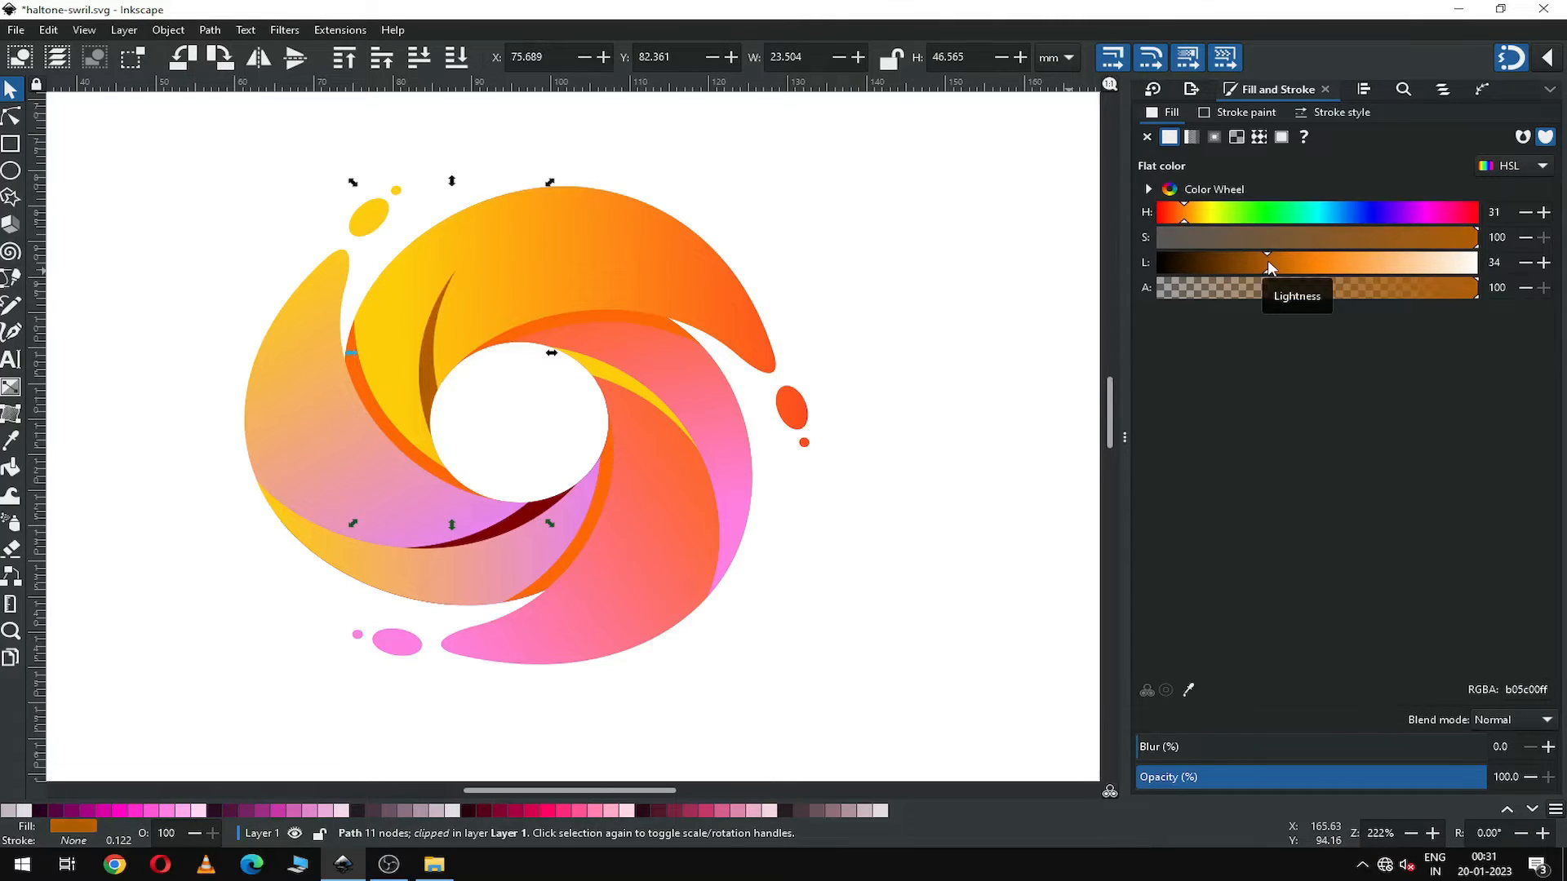
left_click(829, 264)
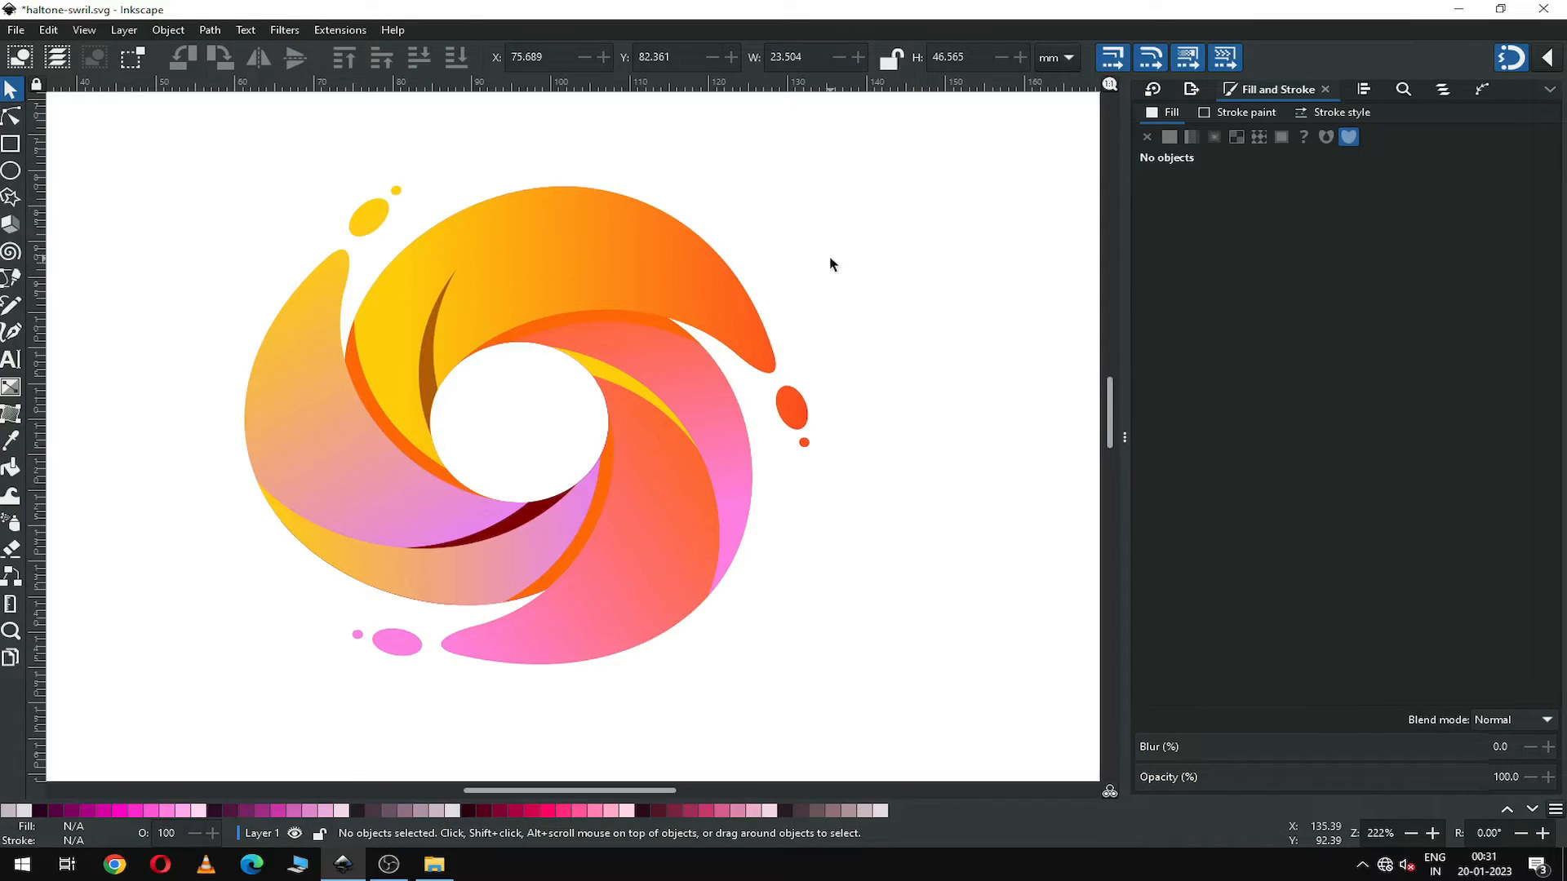
Snap the right-hand blade's gradient start and end onto those of the lower-right blade so both shapes blend together.
left_click(709, 397)
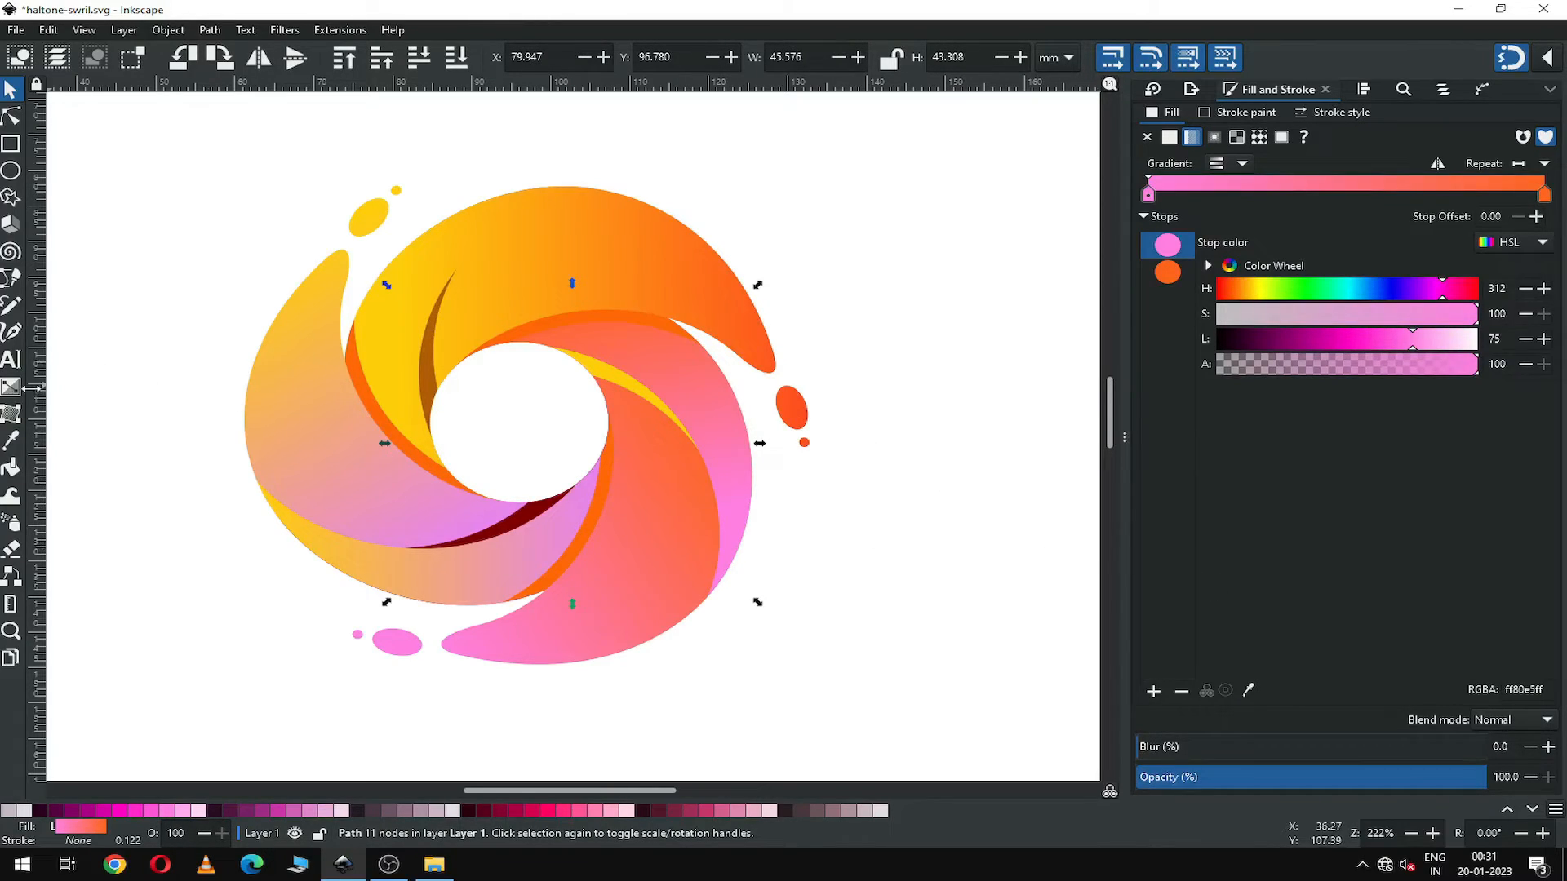
key("shift")
left_click(621, 569, "shift")
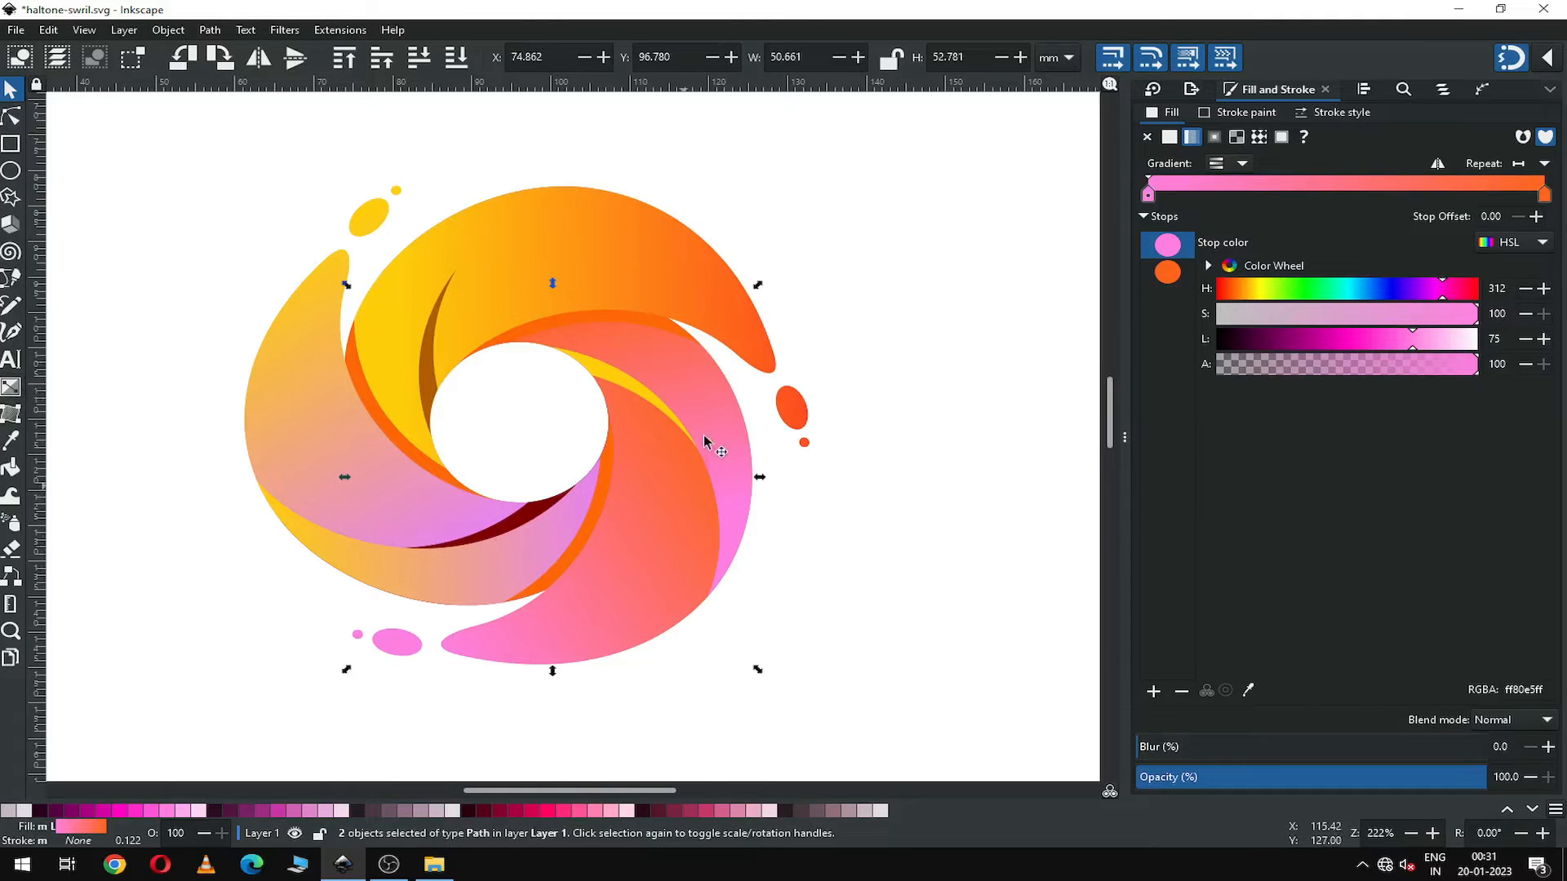
left_click(16, 393)
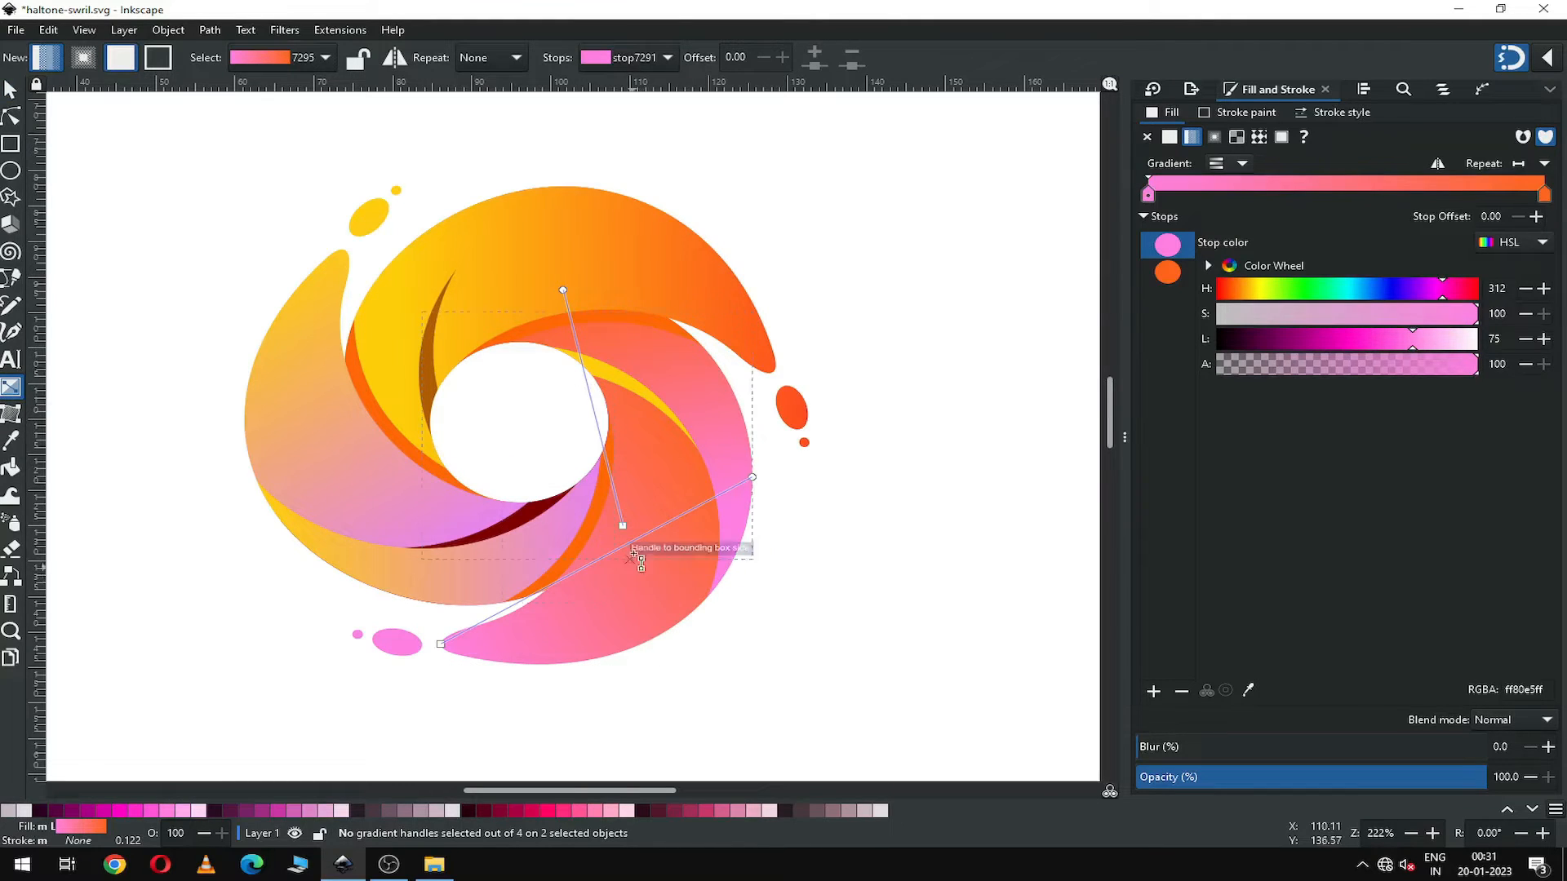
left_click_drag(627, 530, 447, 640)
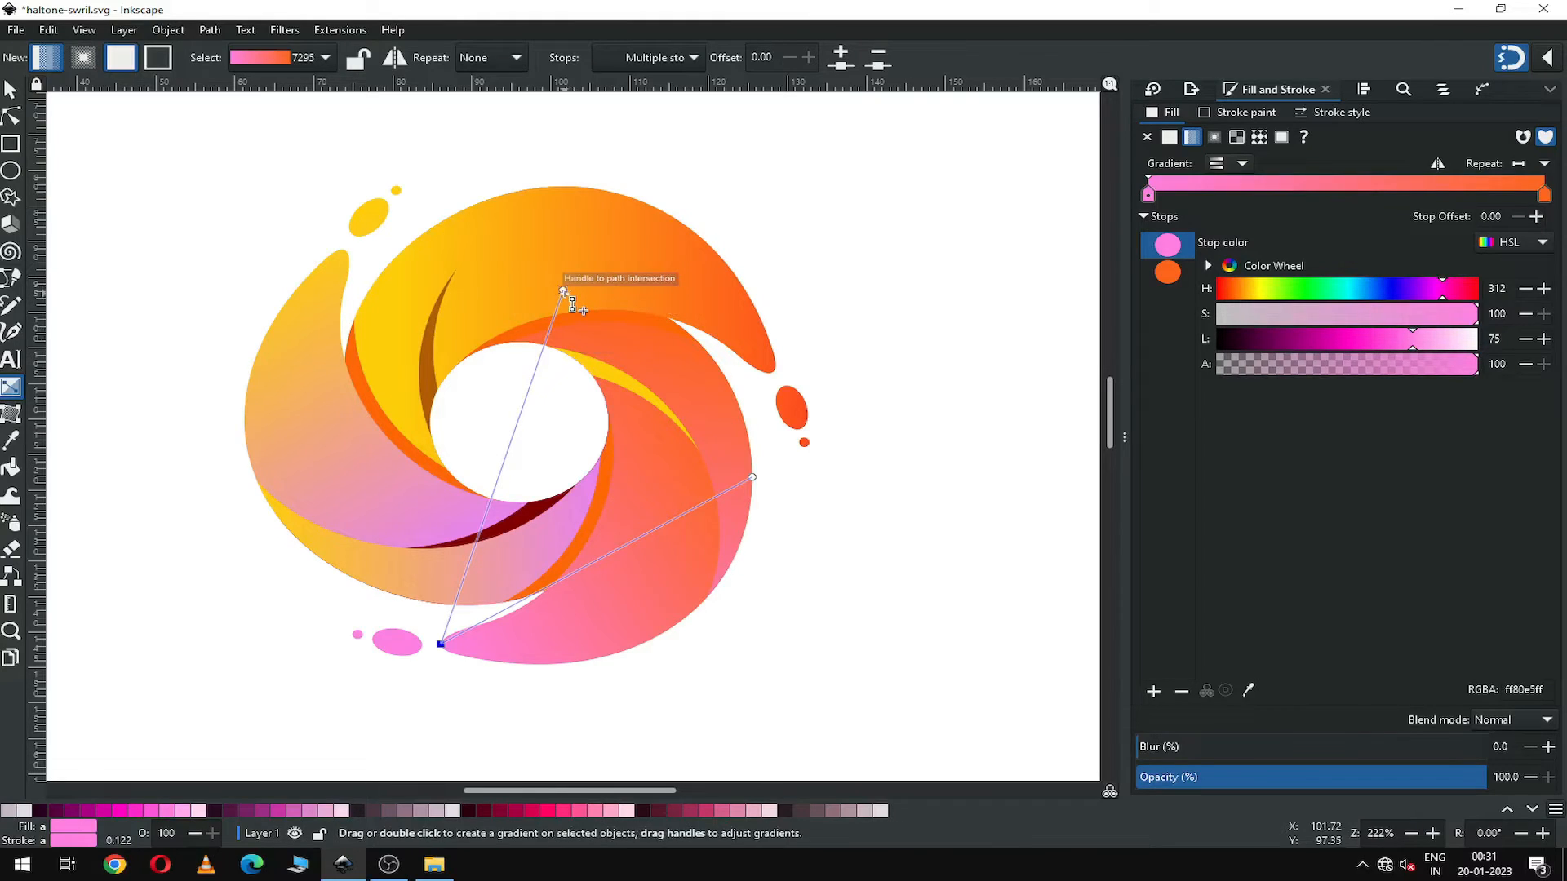
left_click_drag(571, 300, 751, 480)
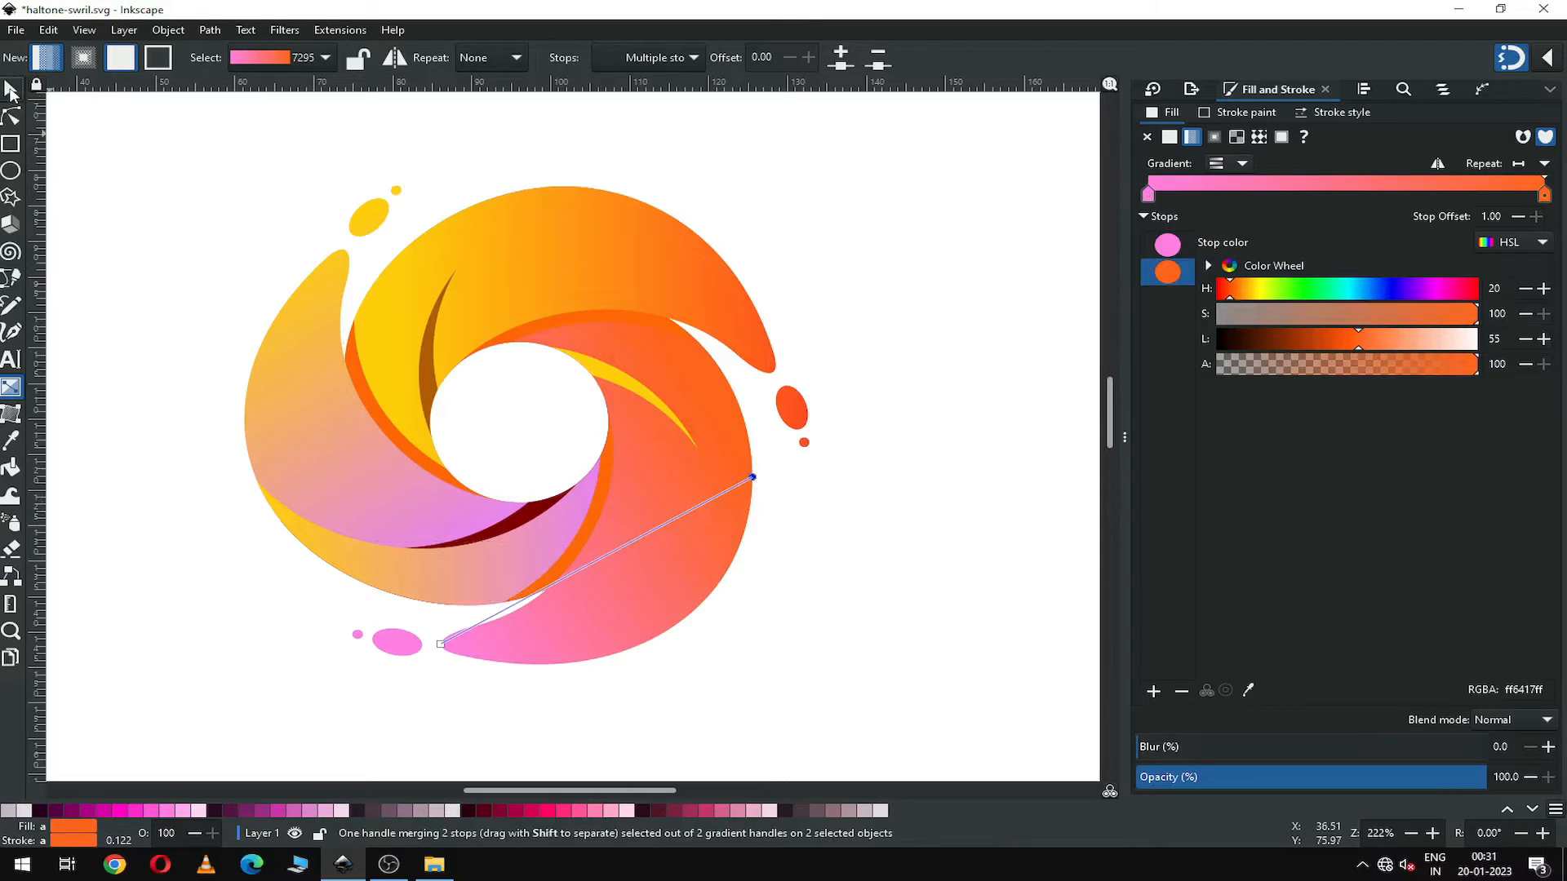
key("s")
left_click(894, 335)
Recolour the yellow crescent on the right-hand blade with orange ff6836 sampled from the adjacent blade.
left_click(627, 390)
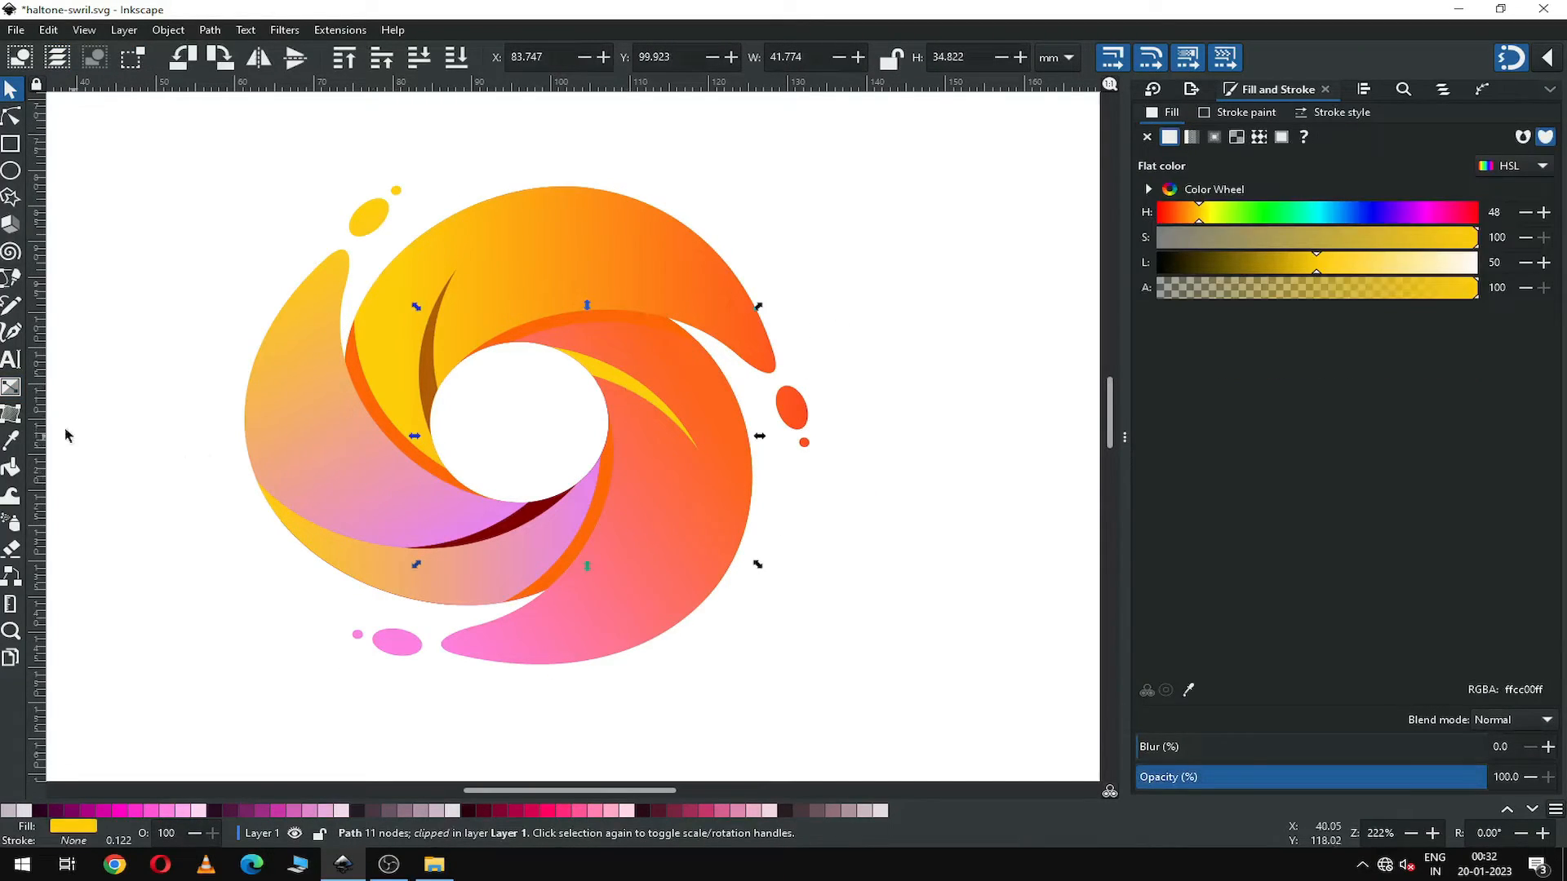
left_click(11, 440)
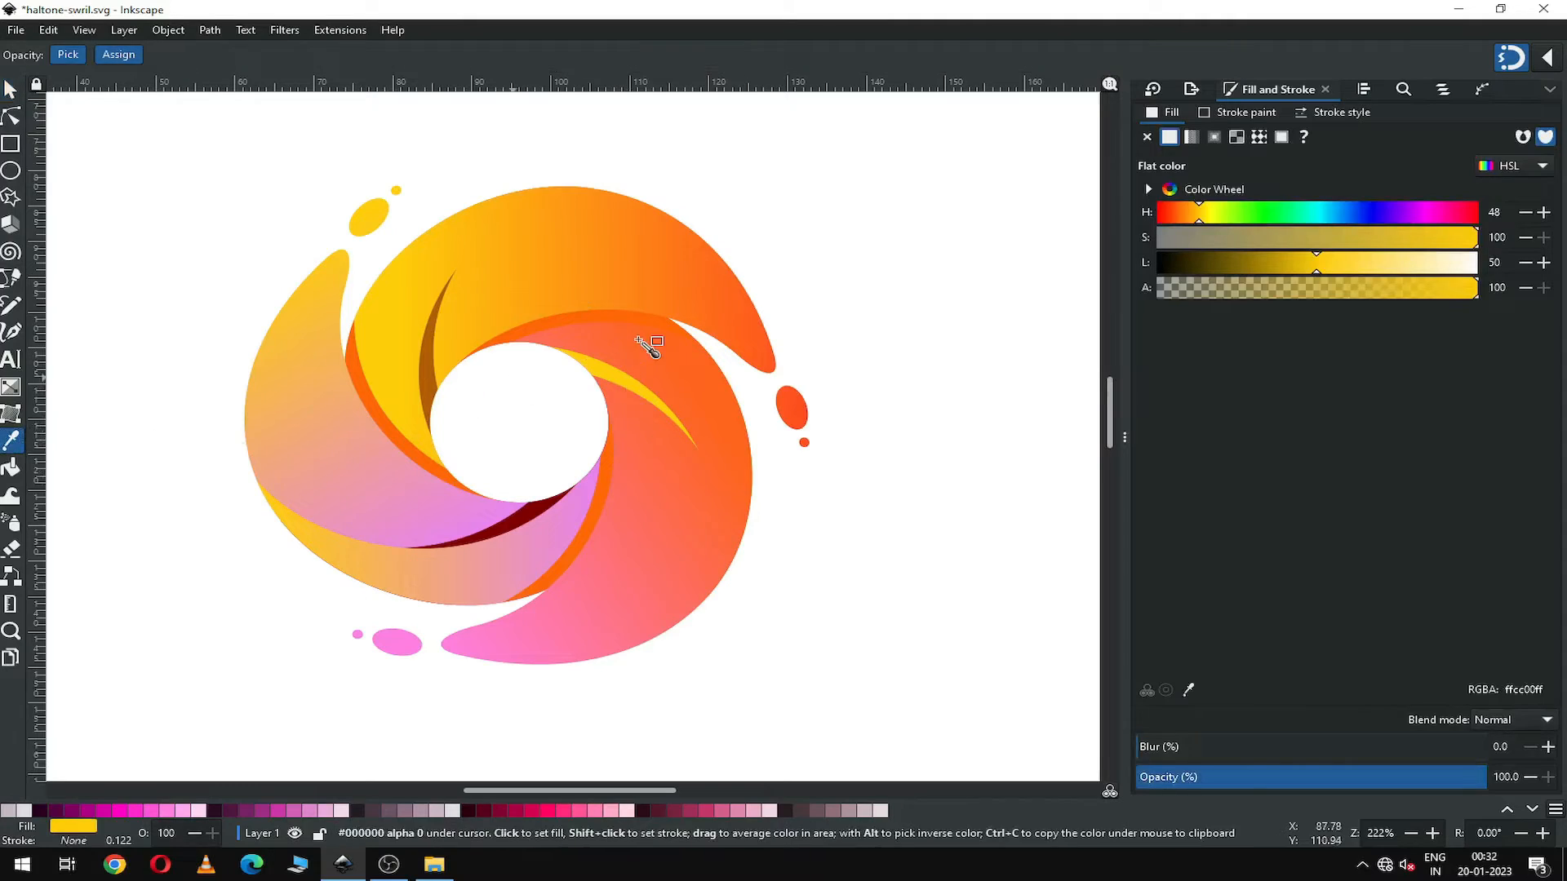
left_click(592, 325)
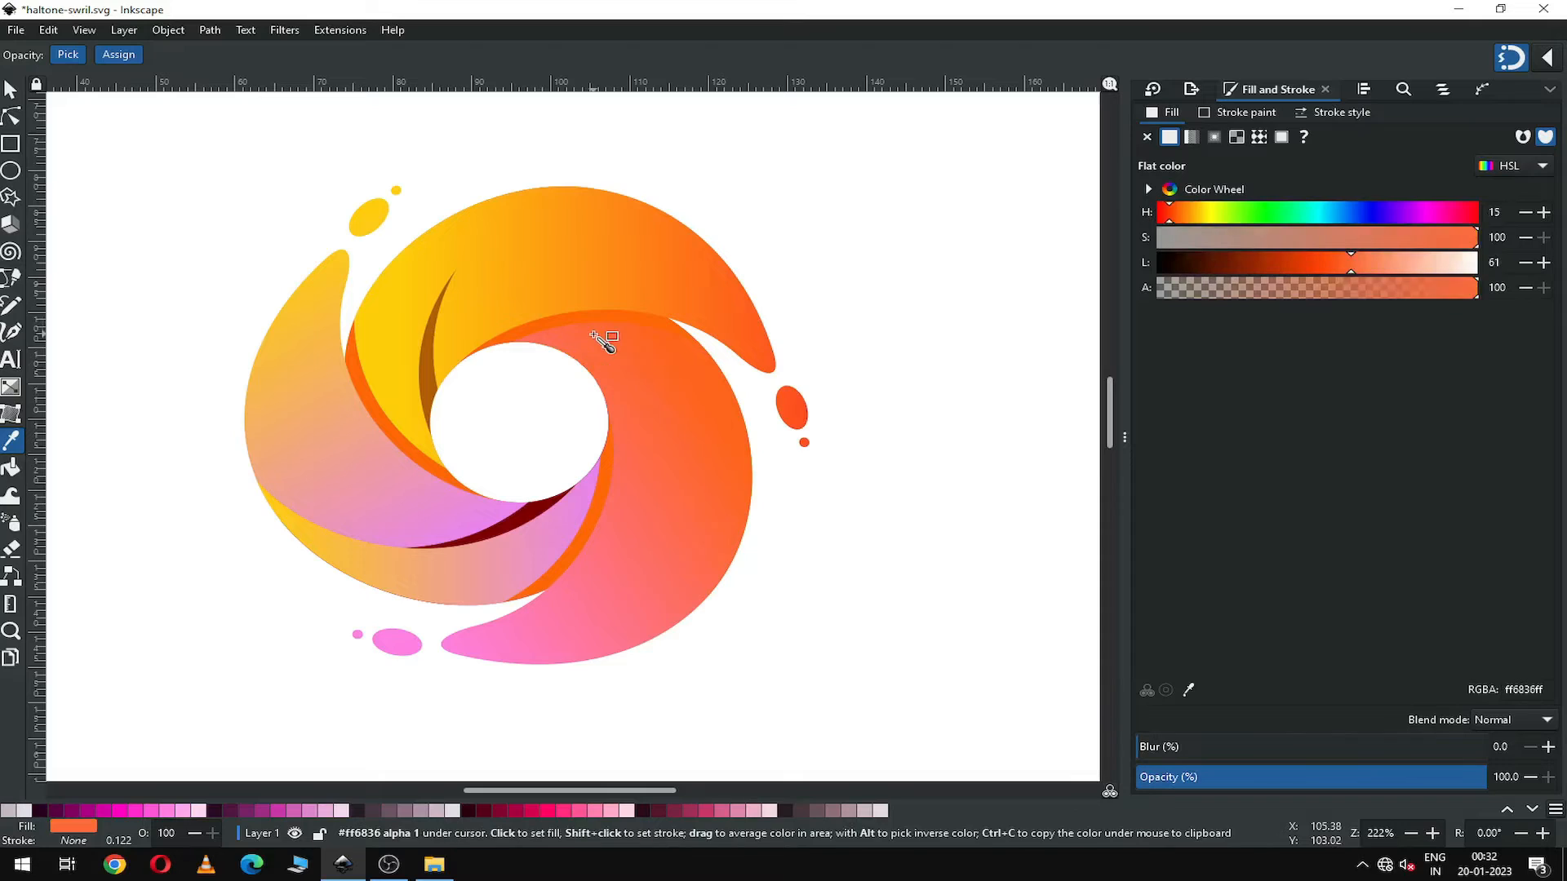
left_click(12, 90)
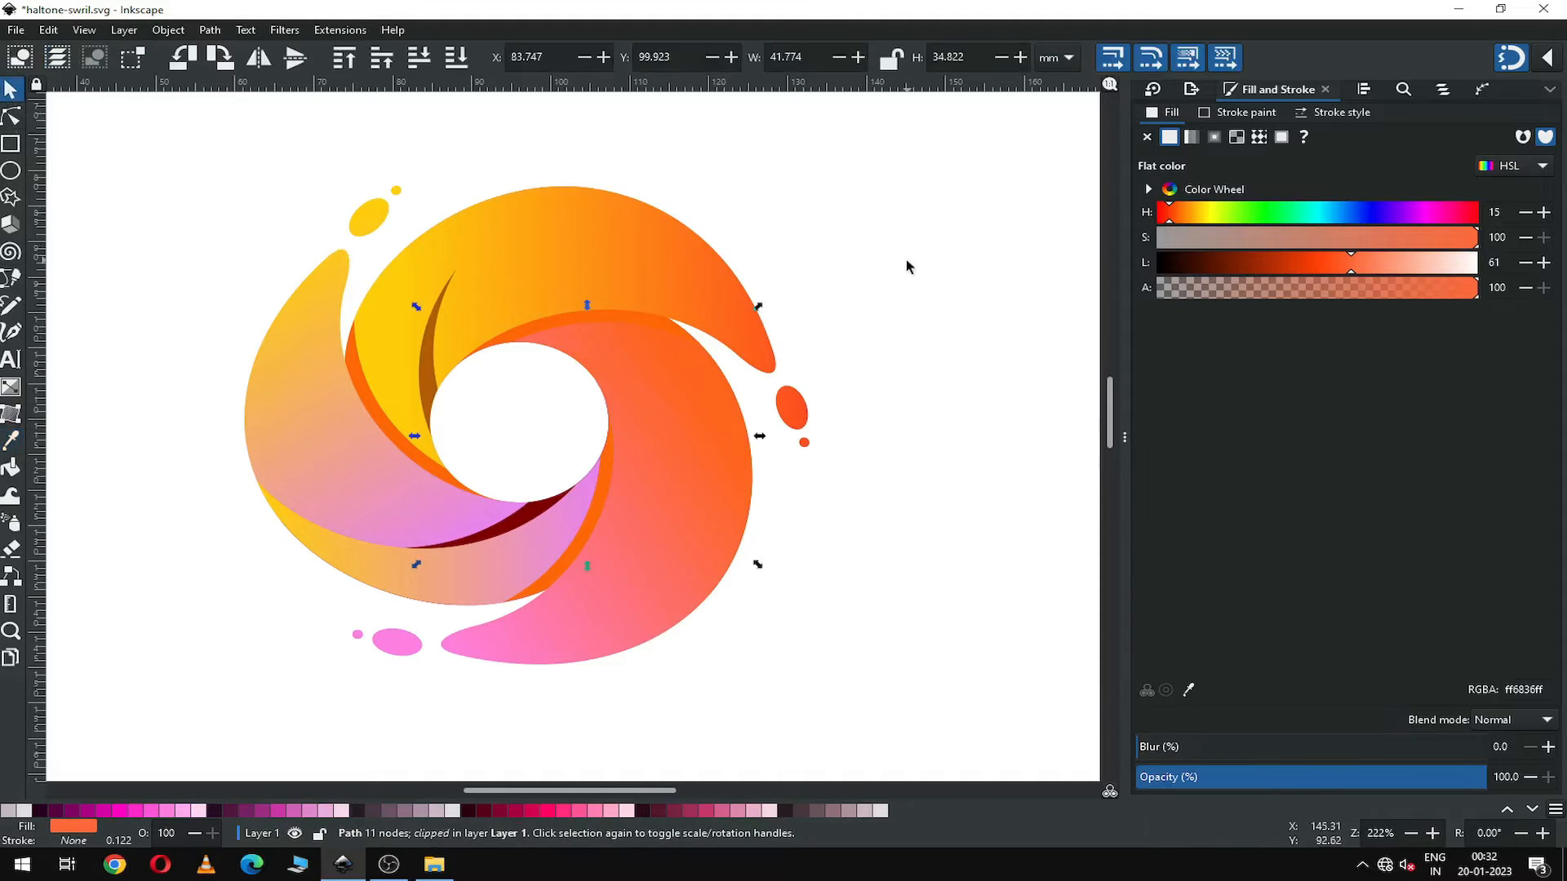
Darken the orange crescent on the right-hand blade to red-brown ae2b00 by setting its lightness to 34.
left_click(1326, 268)
left_click_drag(1312, 268, 1269, 270)
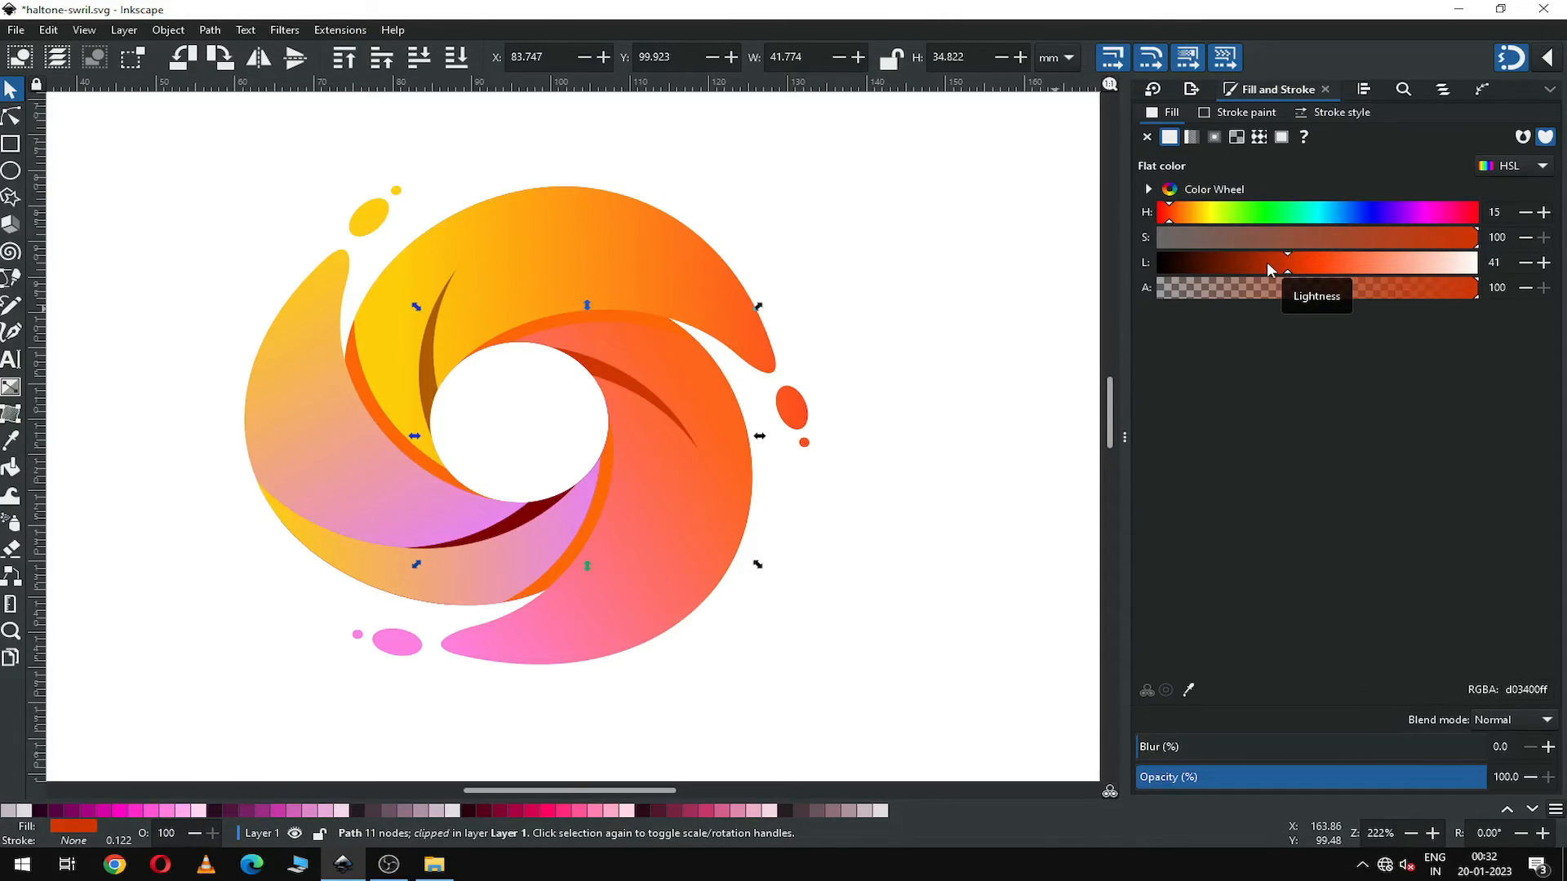
left_click(1266, 269)
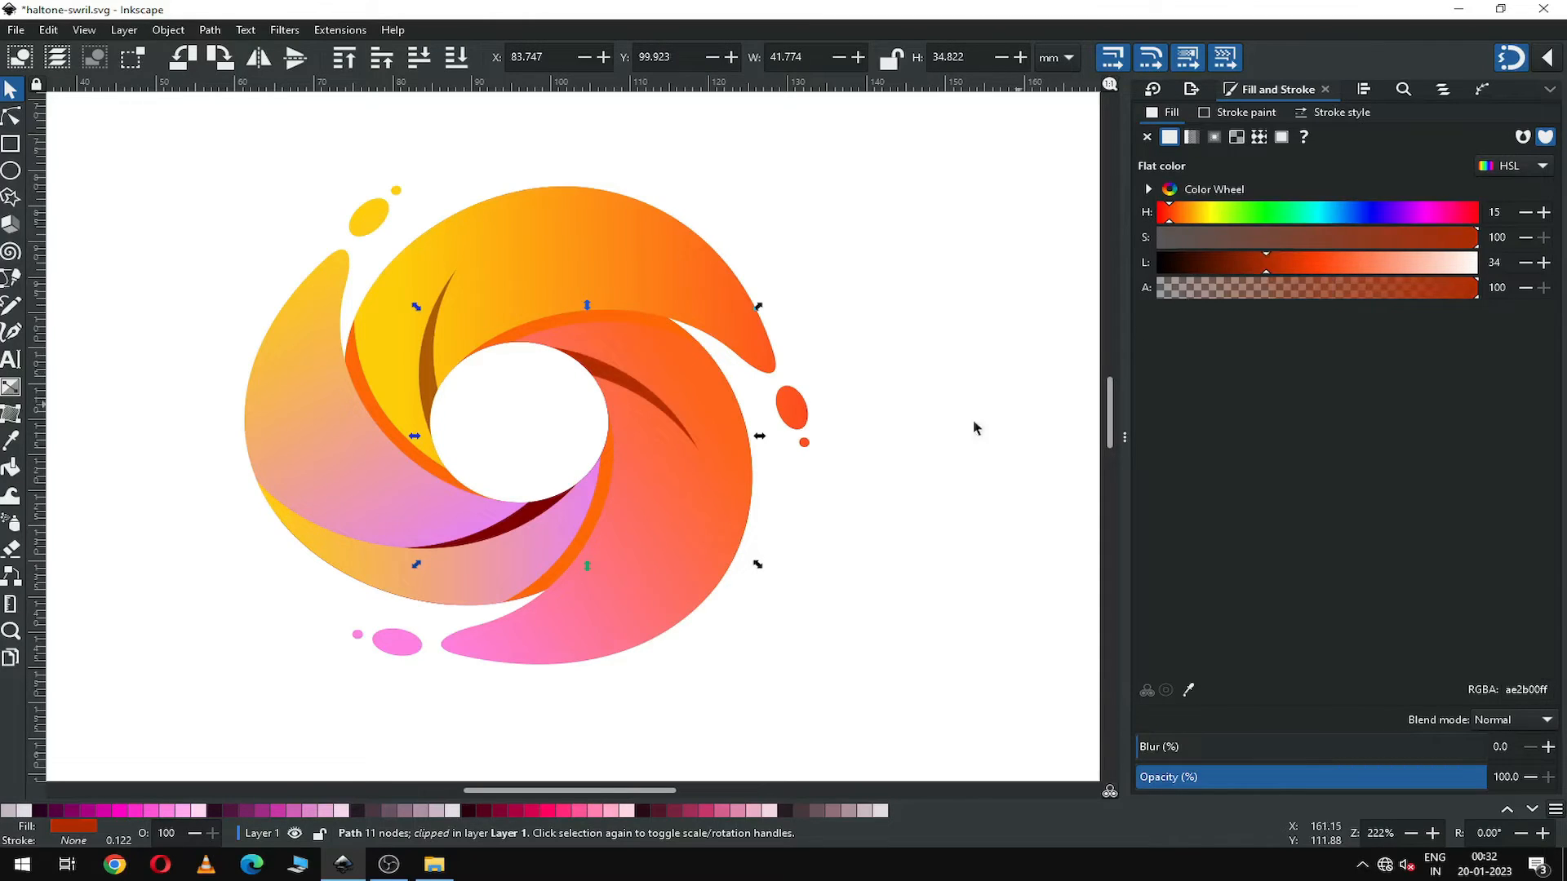
left_click(887, 472)
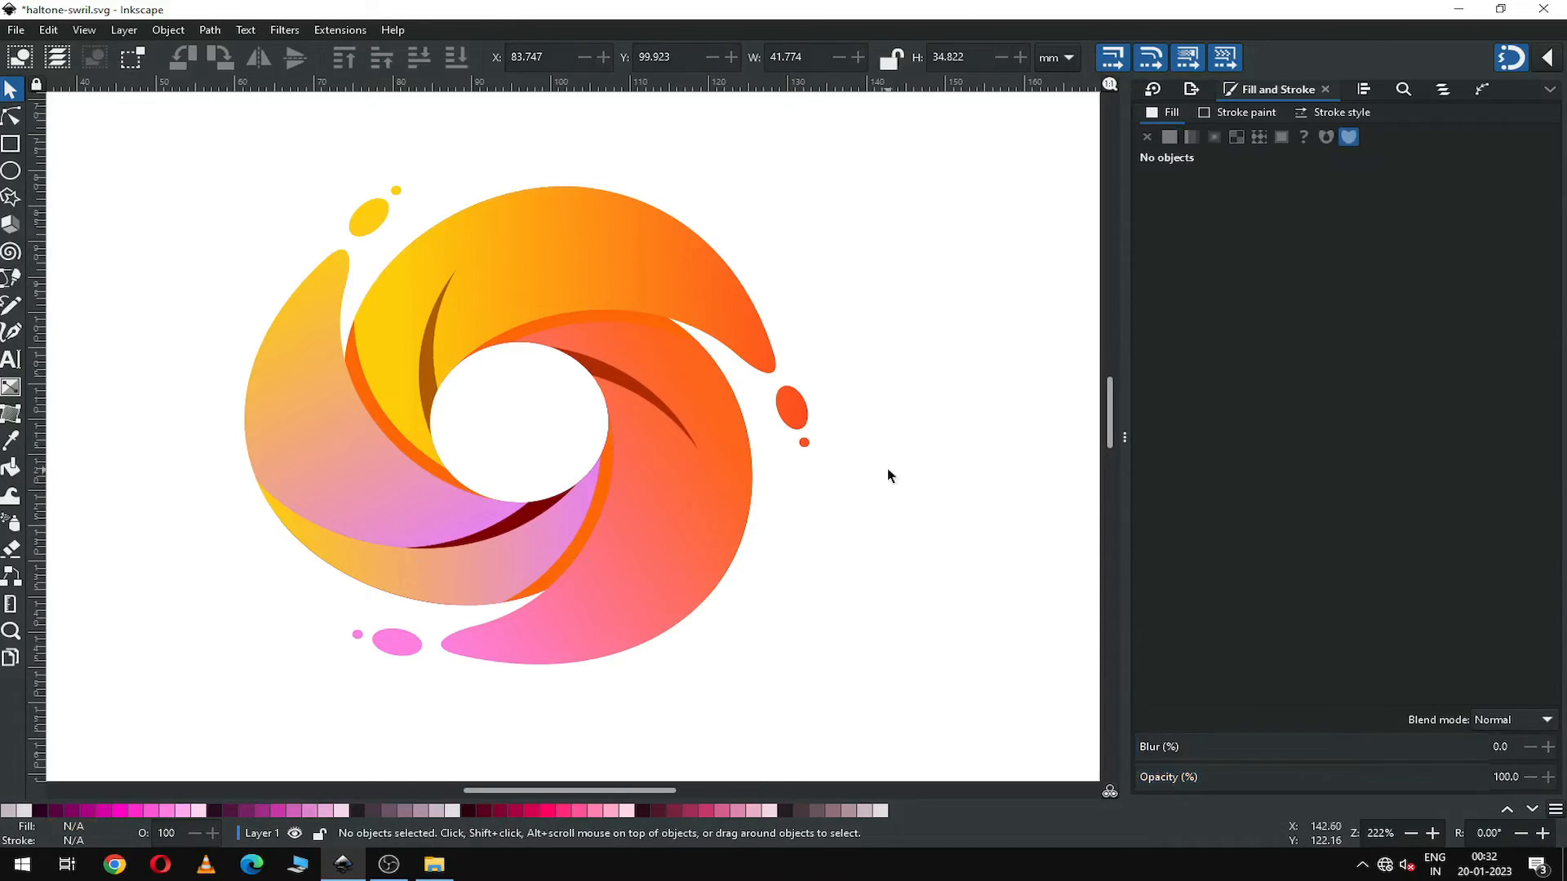
Snap the bottom purple piece's gradient end and start onto those of the left-hand blade so both shapes blend together.
left_click(493, 572)
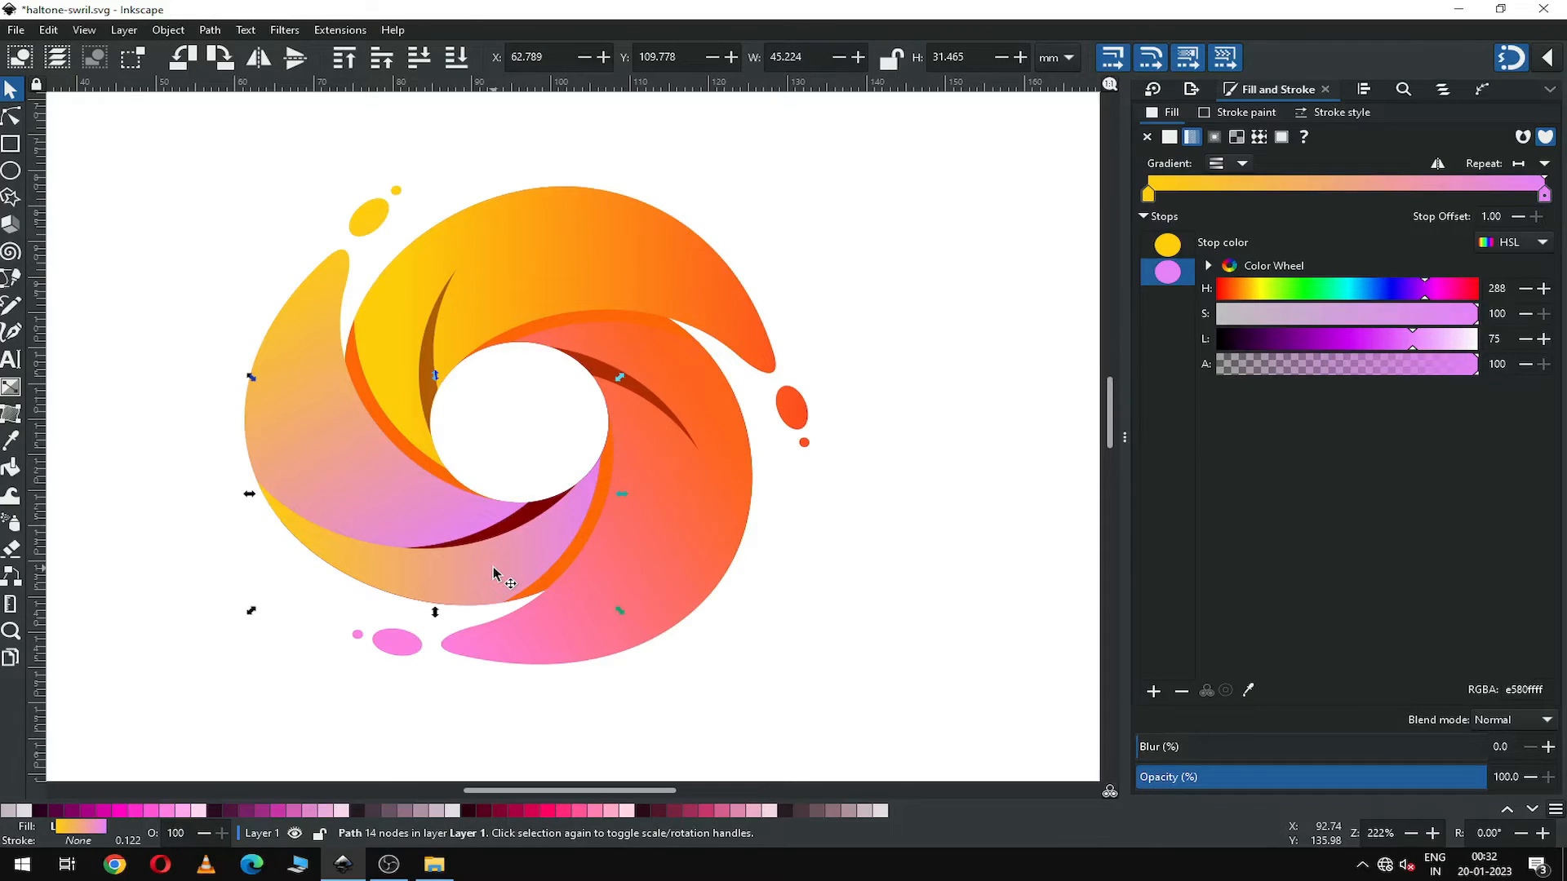
left_click(322, 468, "shift")
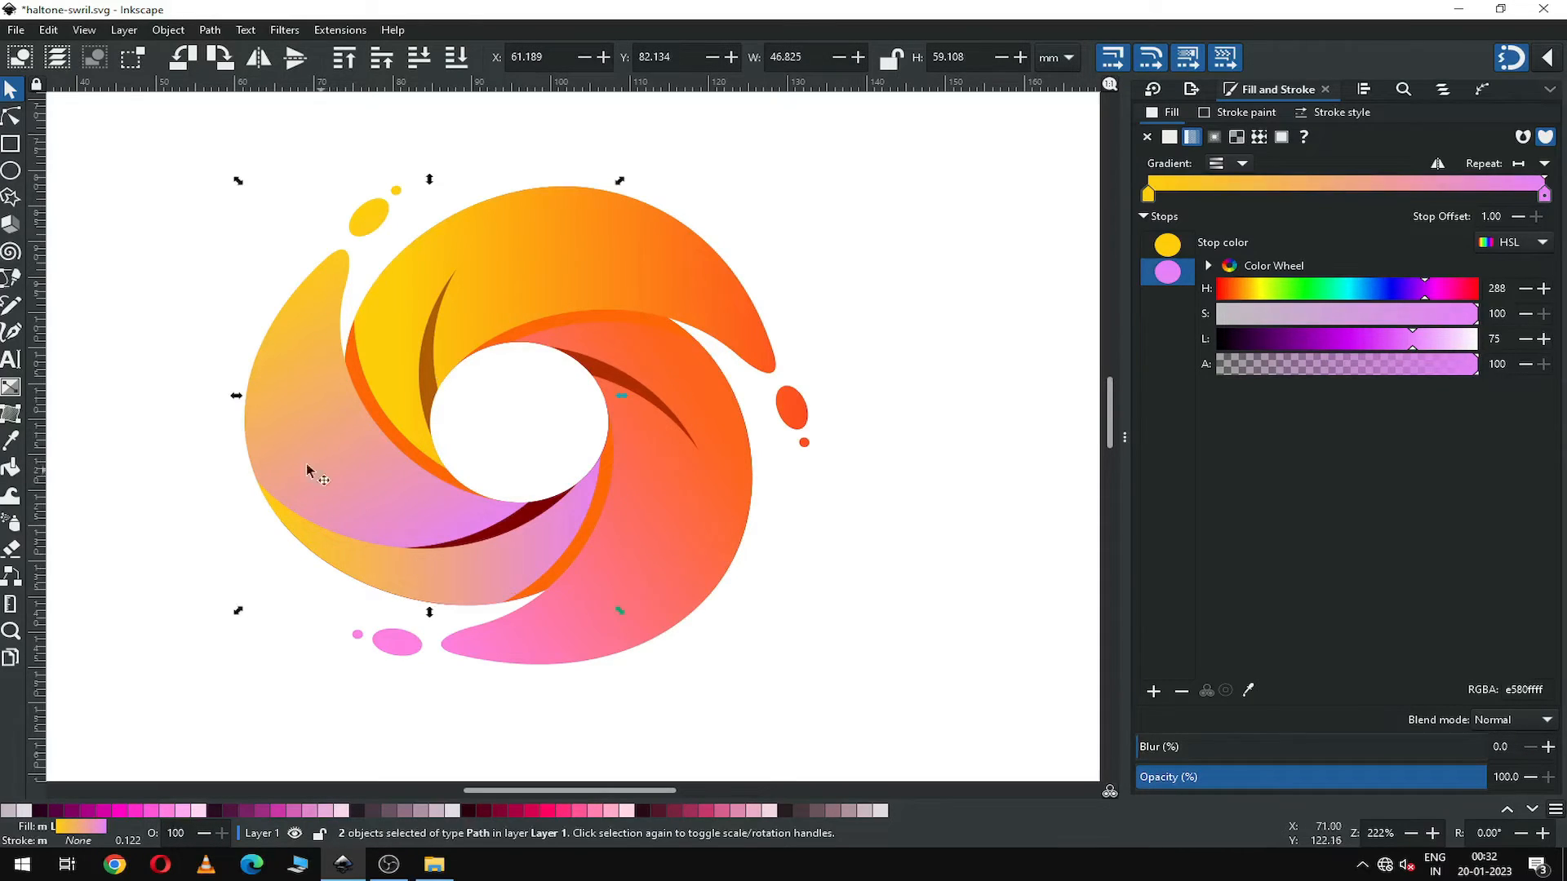
left_click(10, 393)
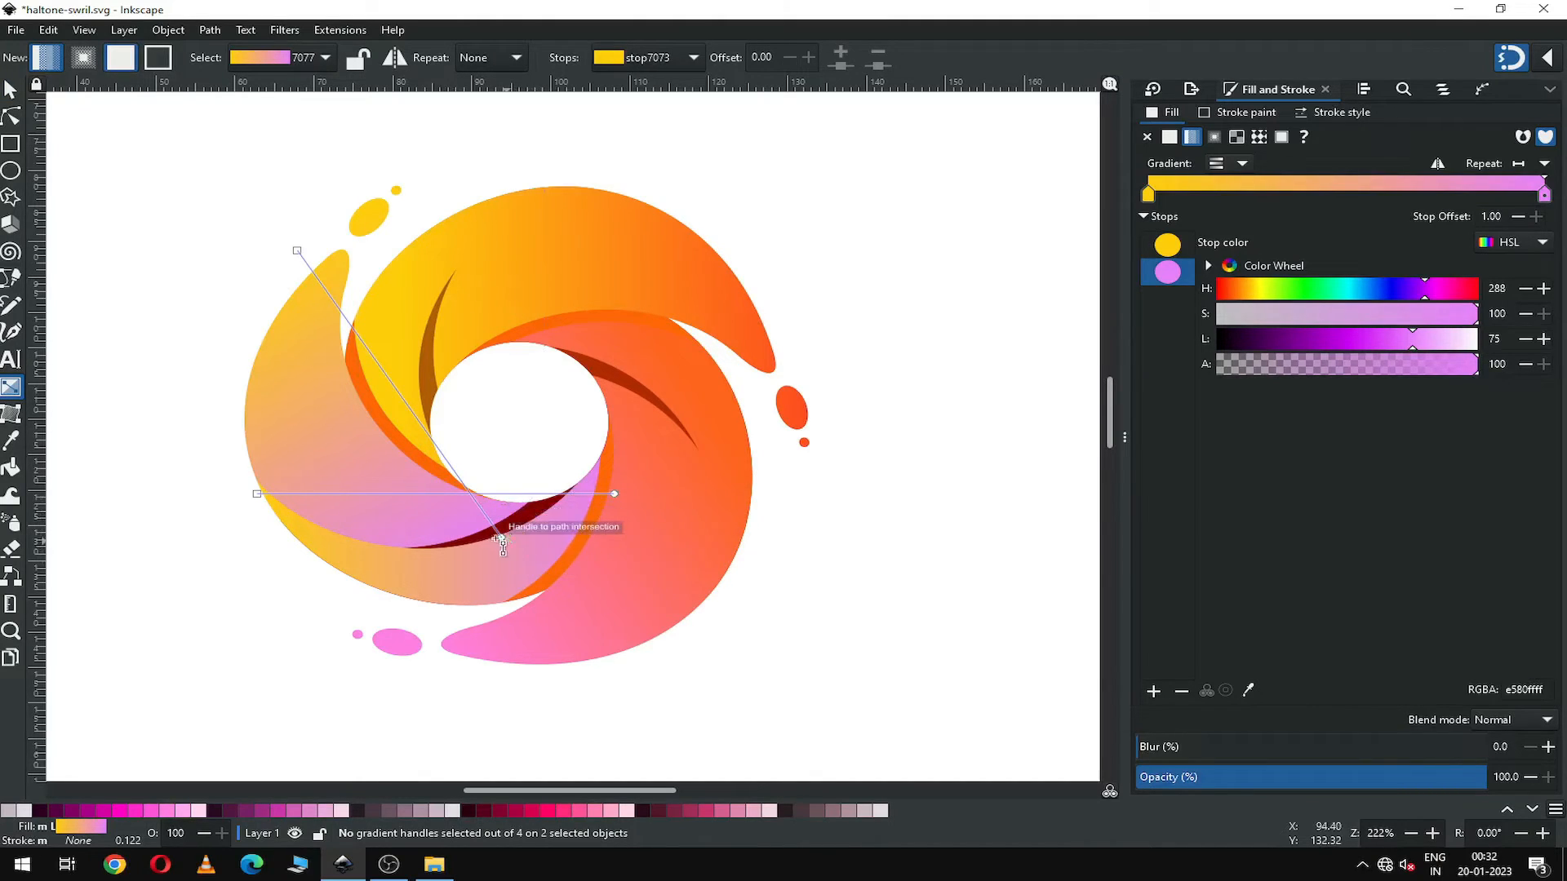
left_click_drag(611, 493, 530, 519)
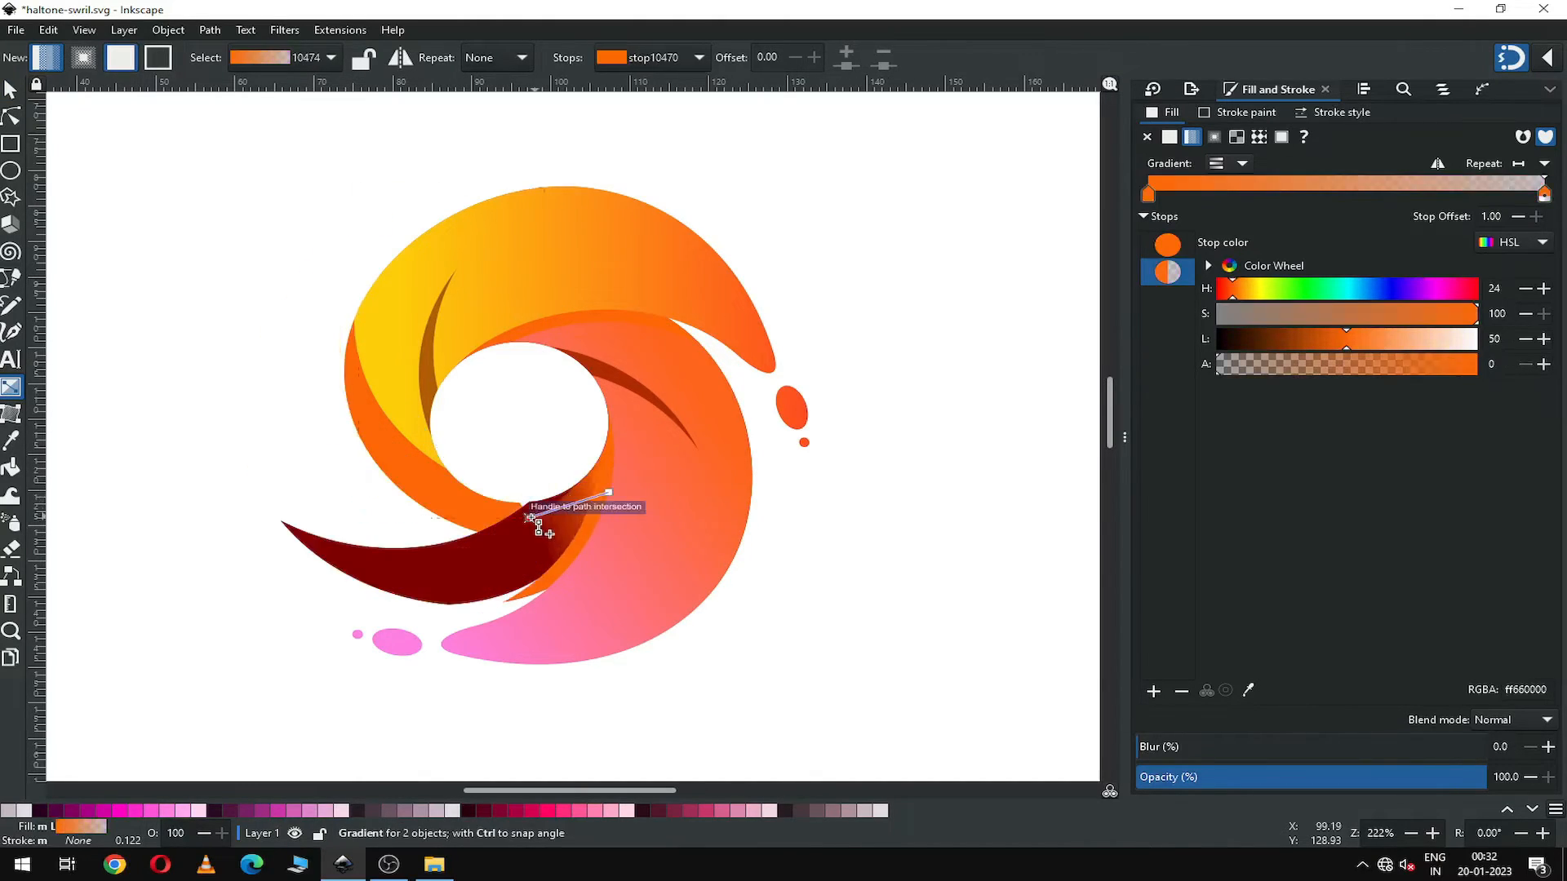
key("ctrl+z")
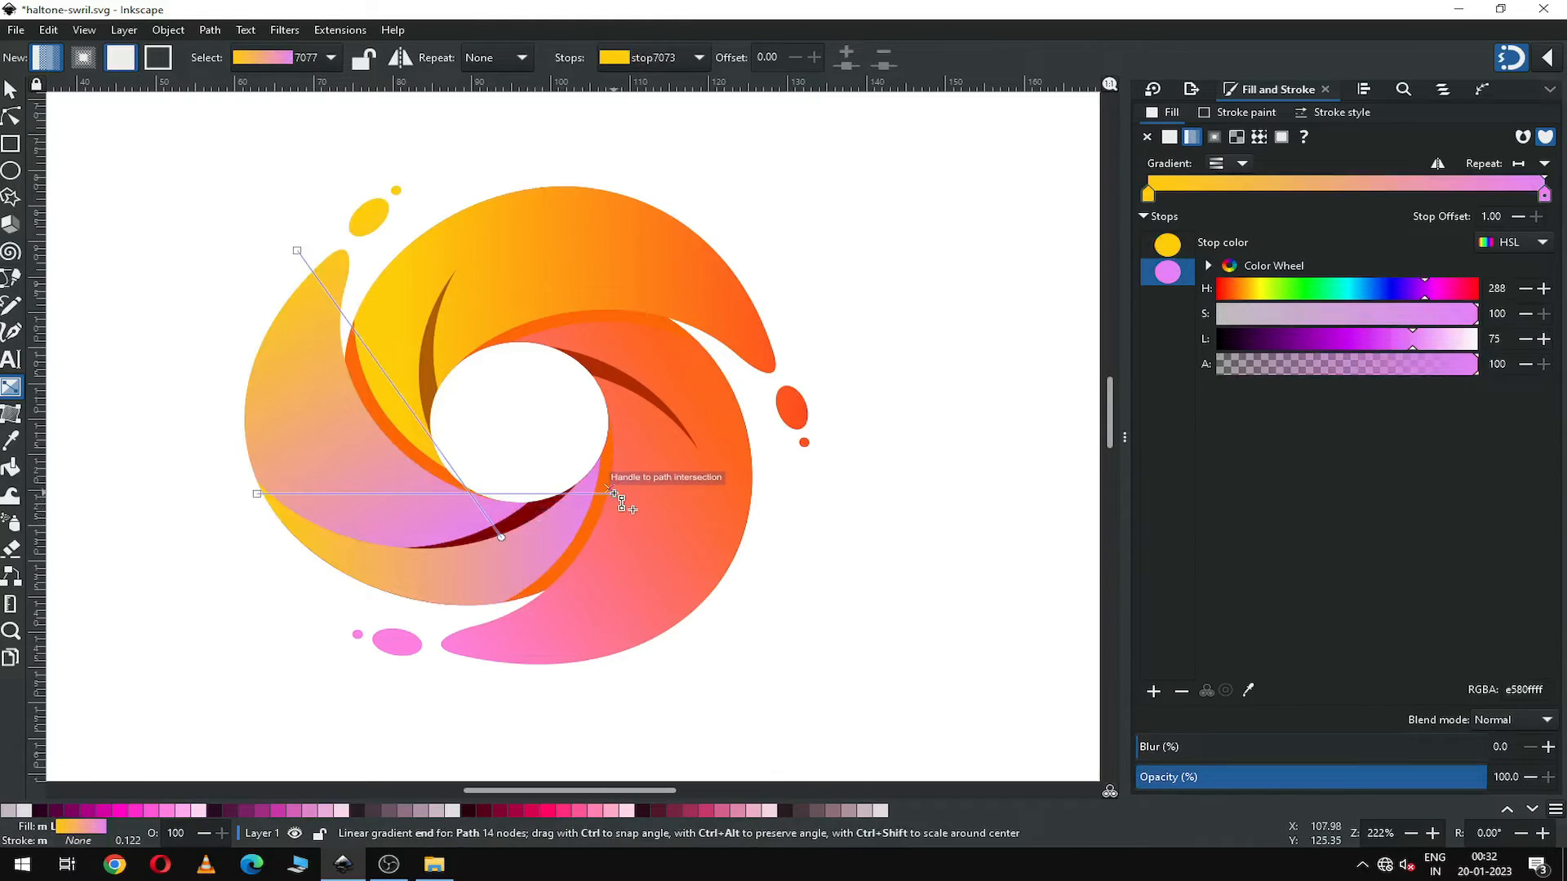
left_click_drag(614, 494, 501, 537)
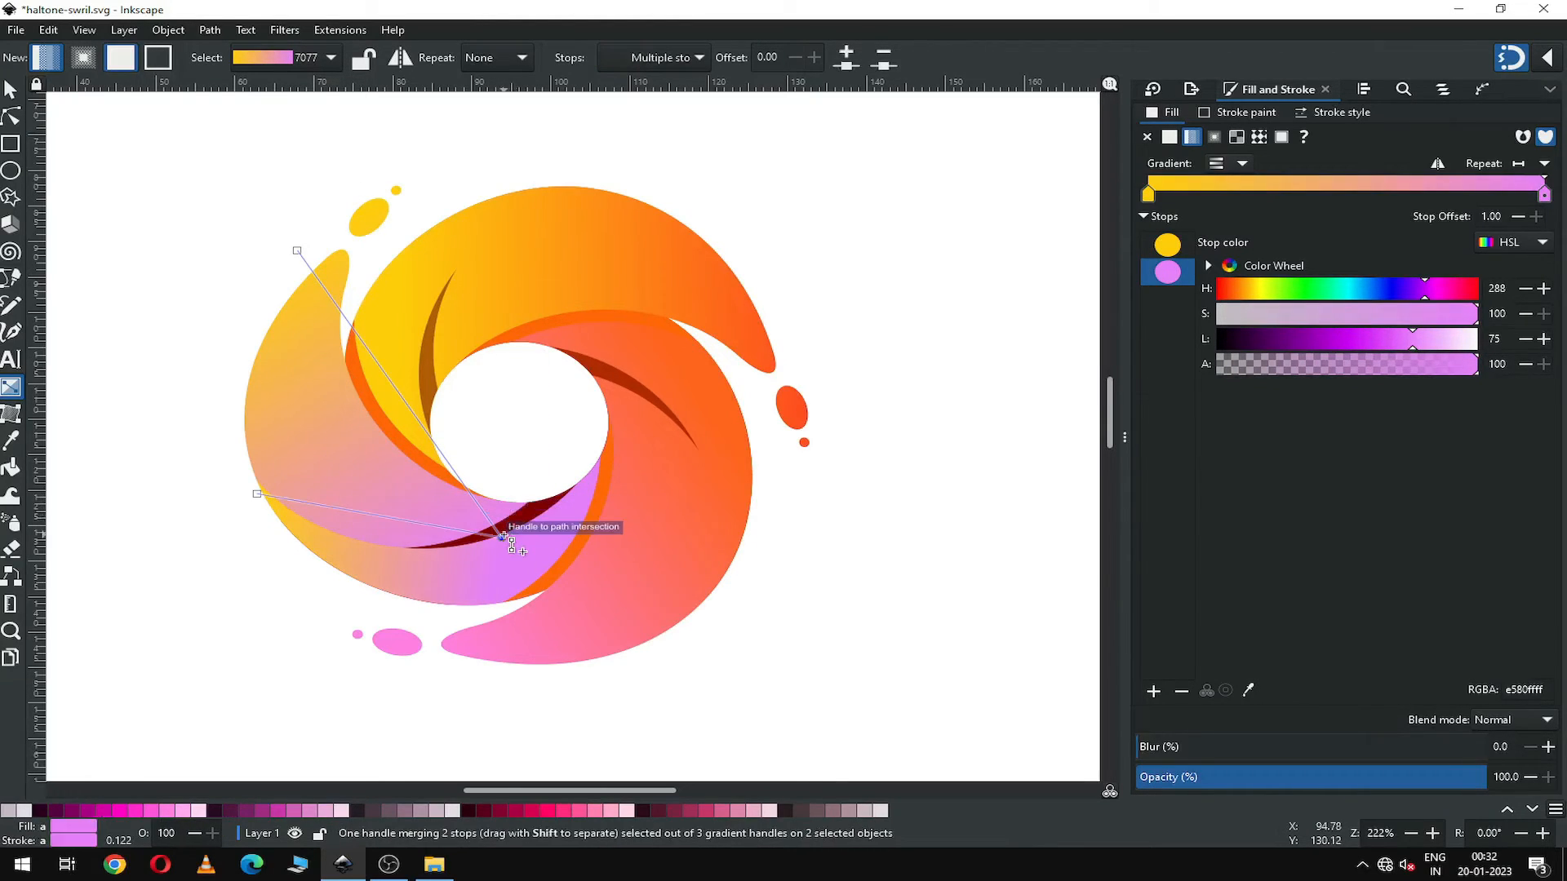
left_click_drag(256, 495, 297, 250)
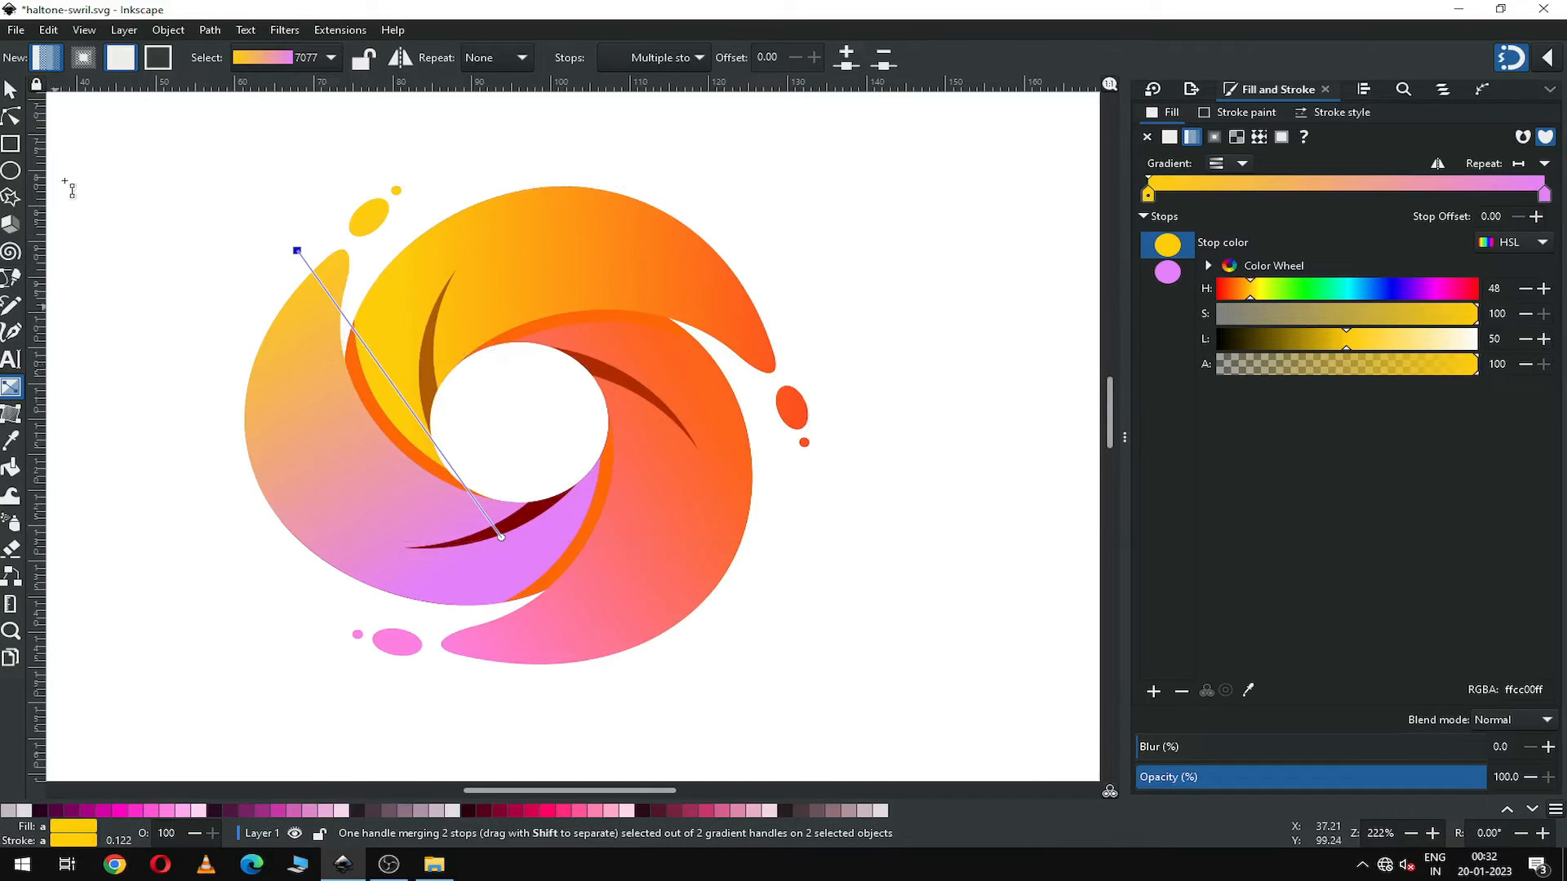
left_click(10, 90)
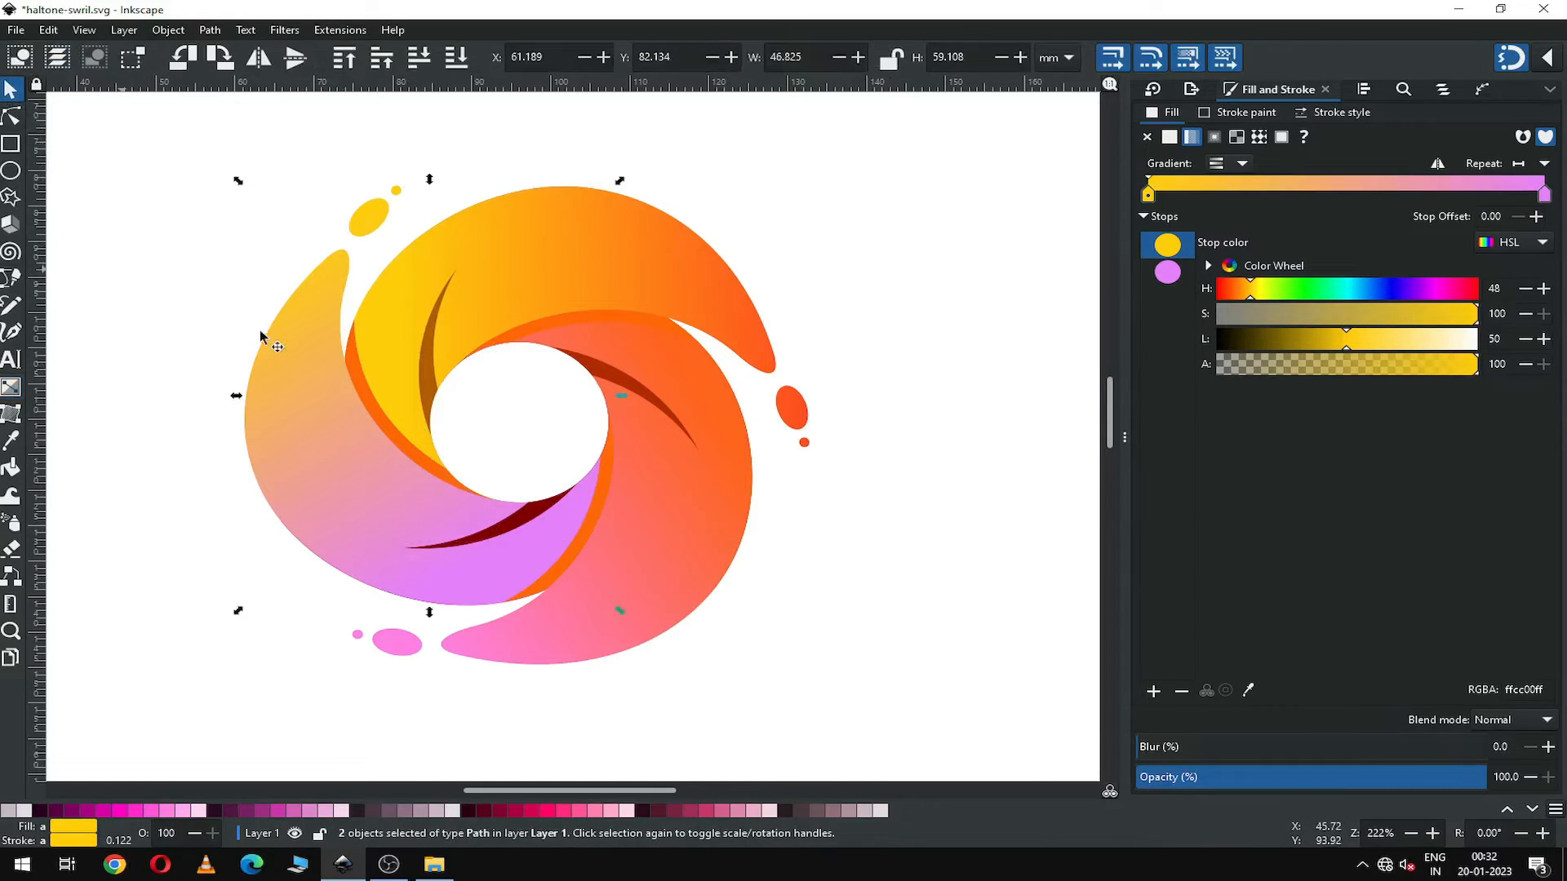
key("Escape")
Recolour the dark red crescent on the lower-left purple blade to magenta aa0088.
left_click(531, 509)
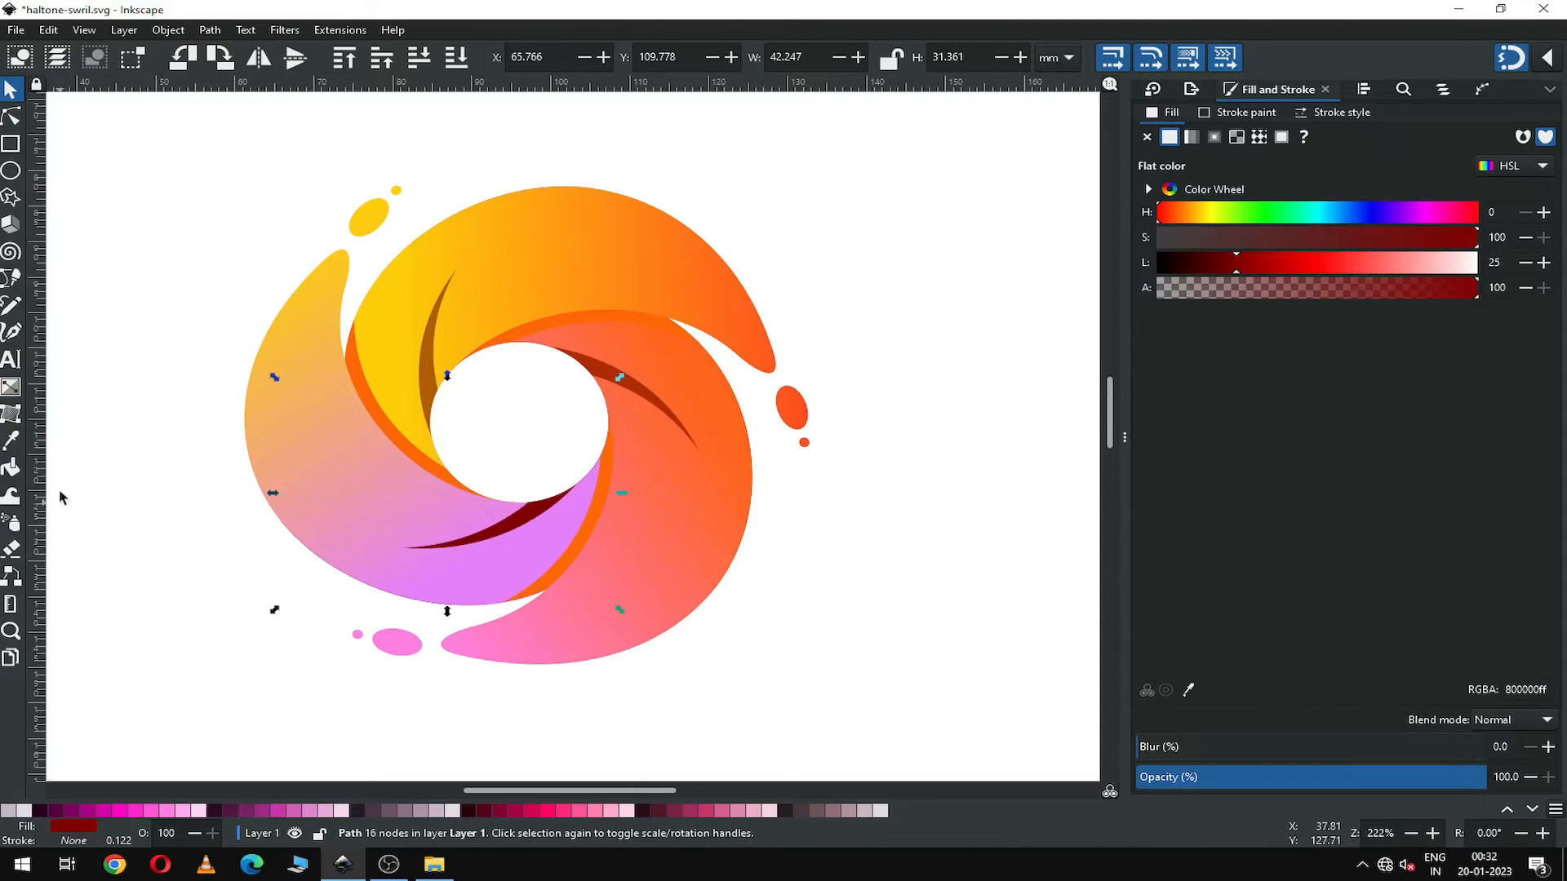
left_click(11, 440)
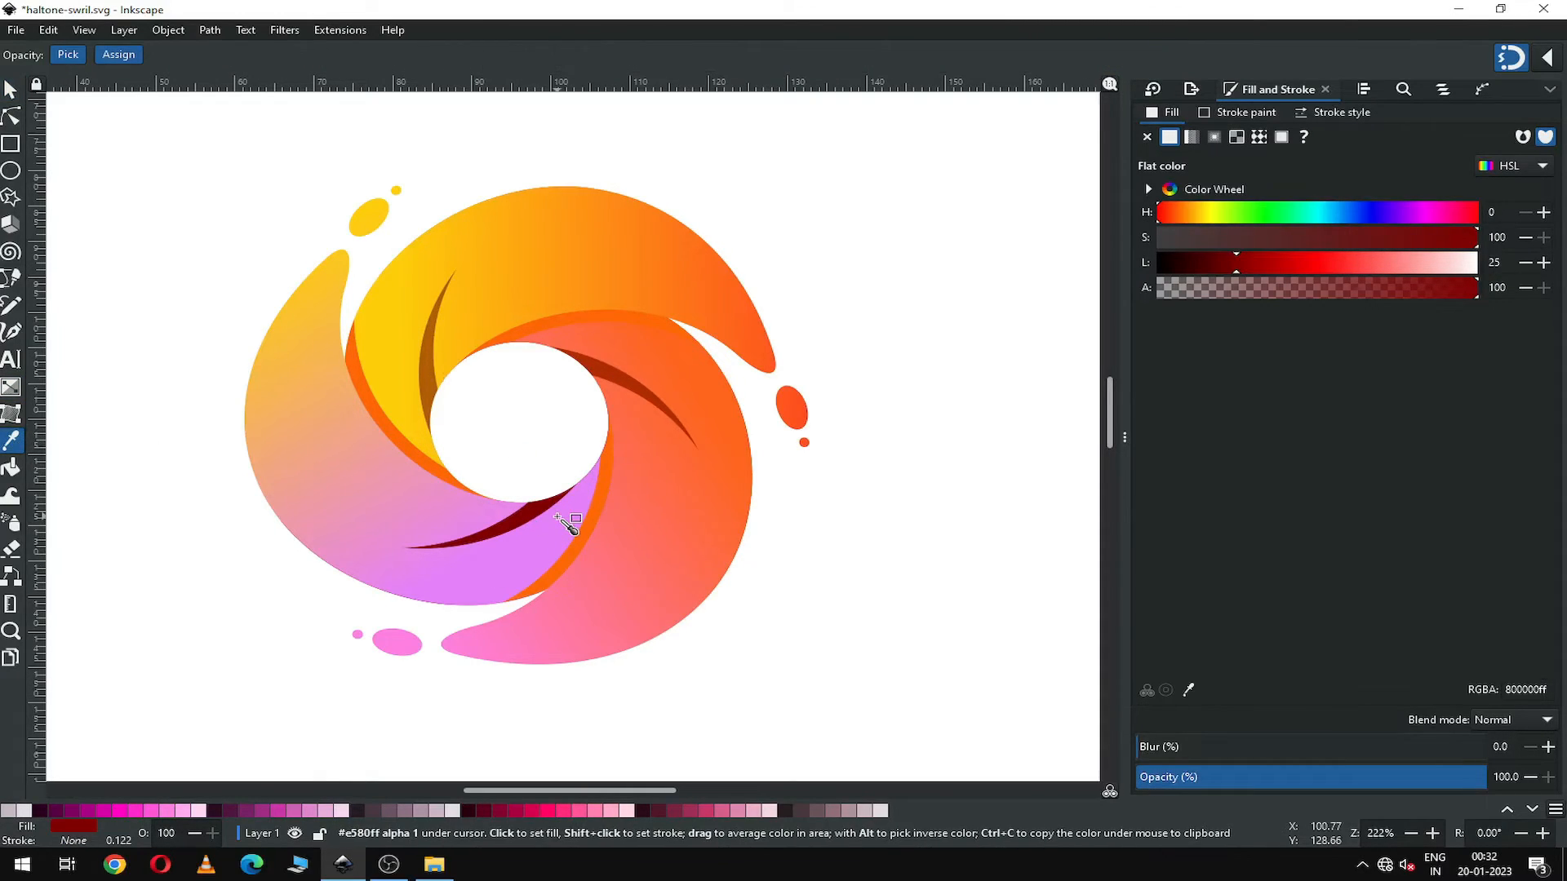
left_click(577, 505)
left_click(12, 90)
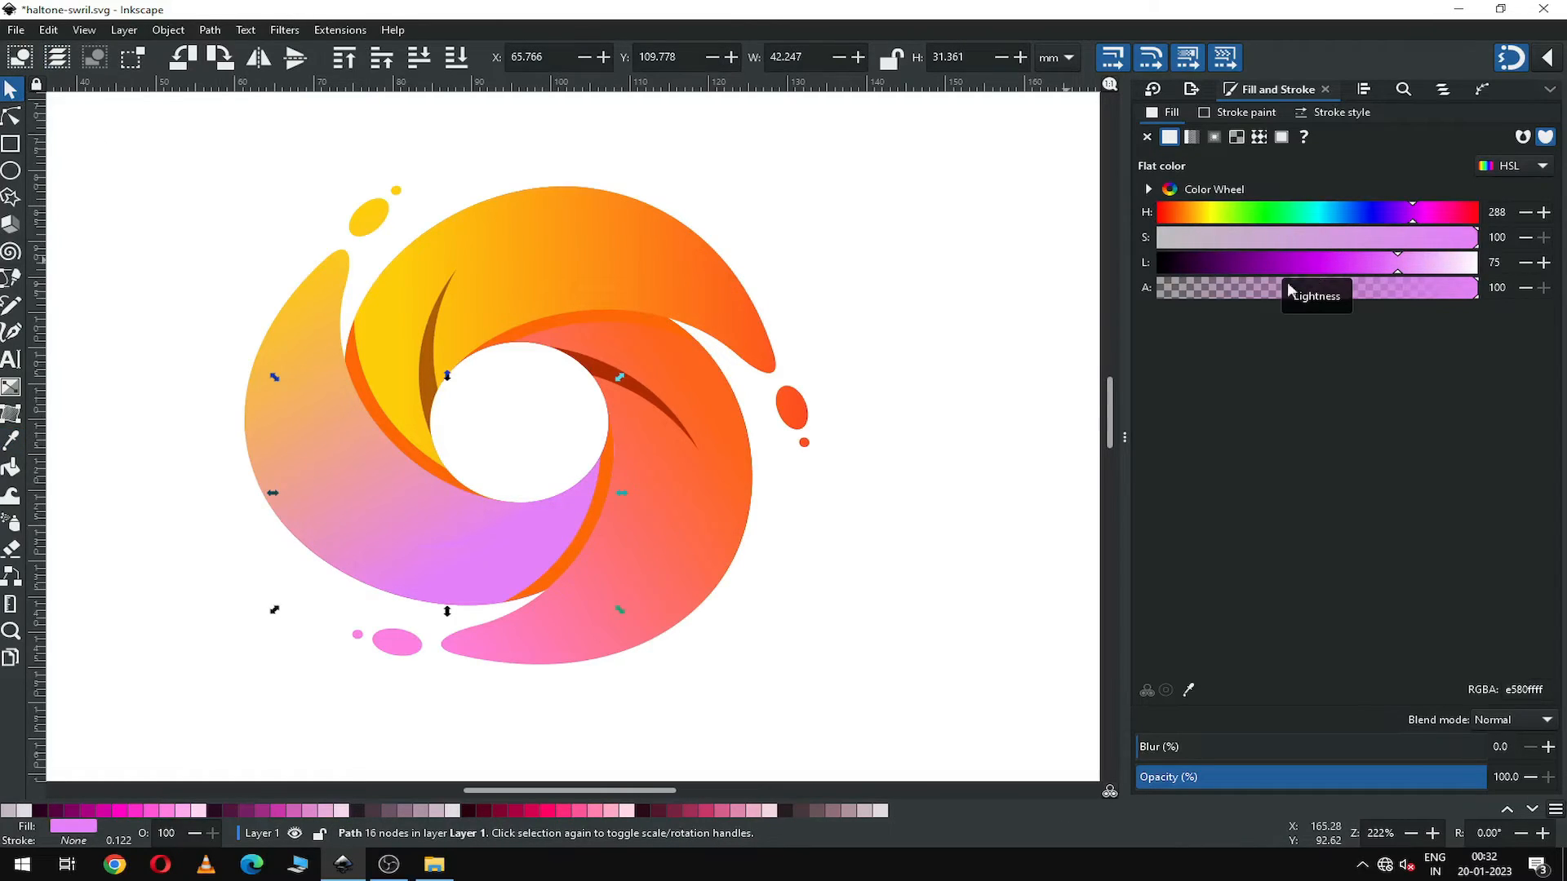
left_click(88, 812)
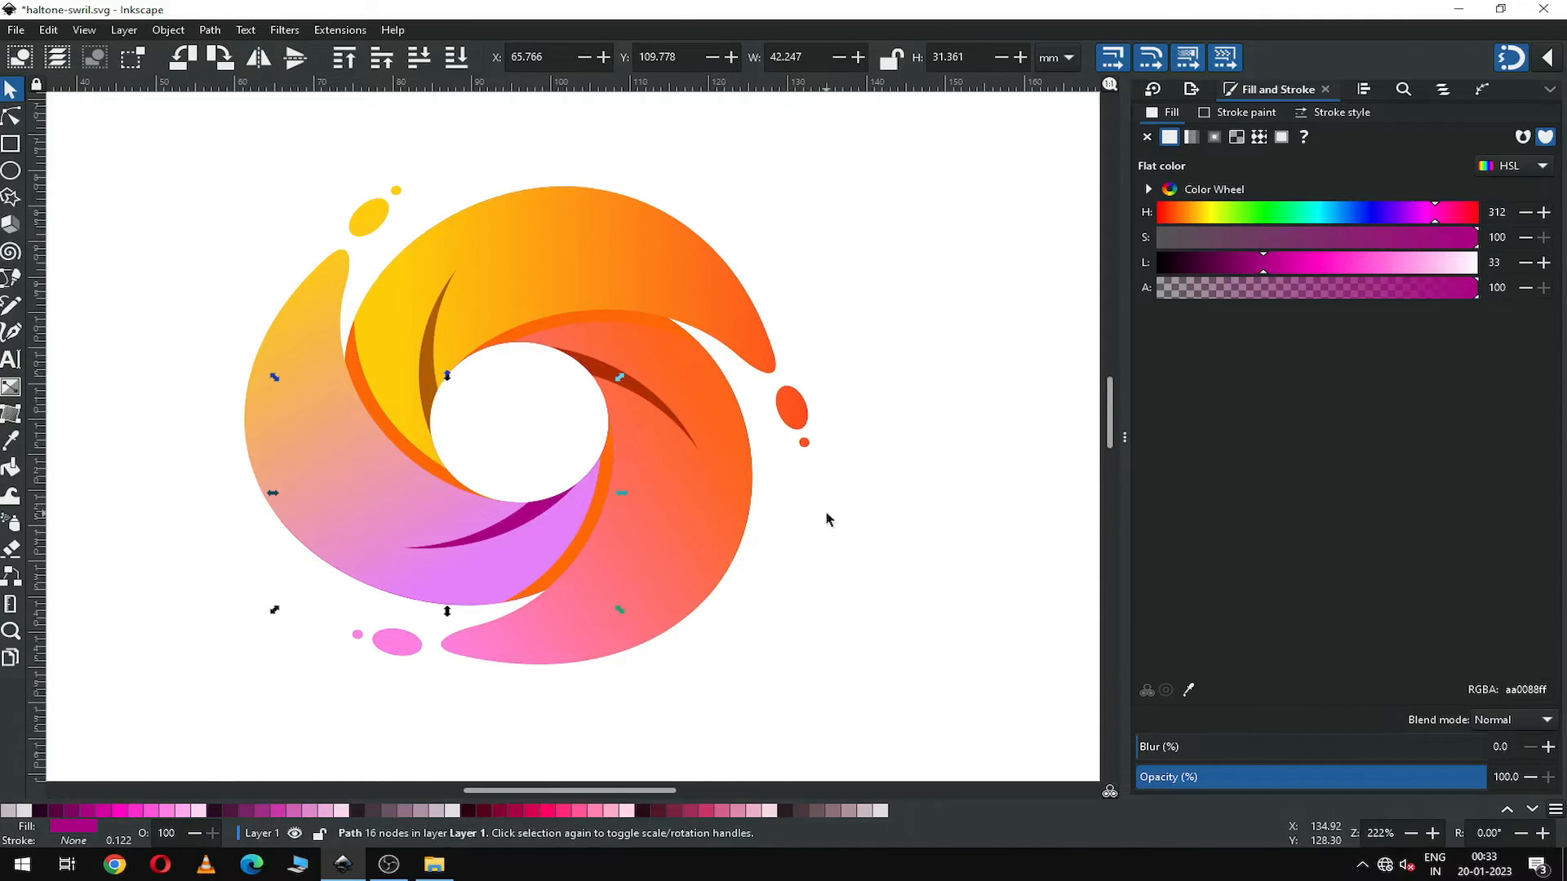
Recolour the orange strip between the purple and lower-right blades with magenta aa0088 sampled from the neighbouring crescent.
left_click(561, 548)
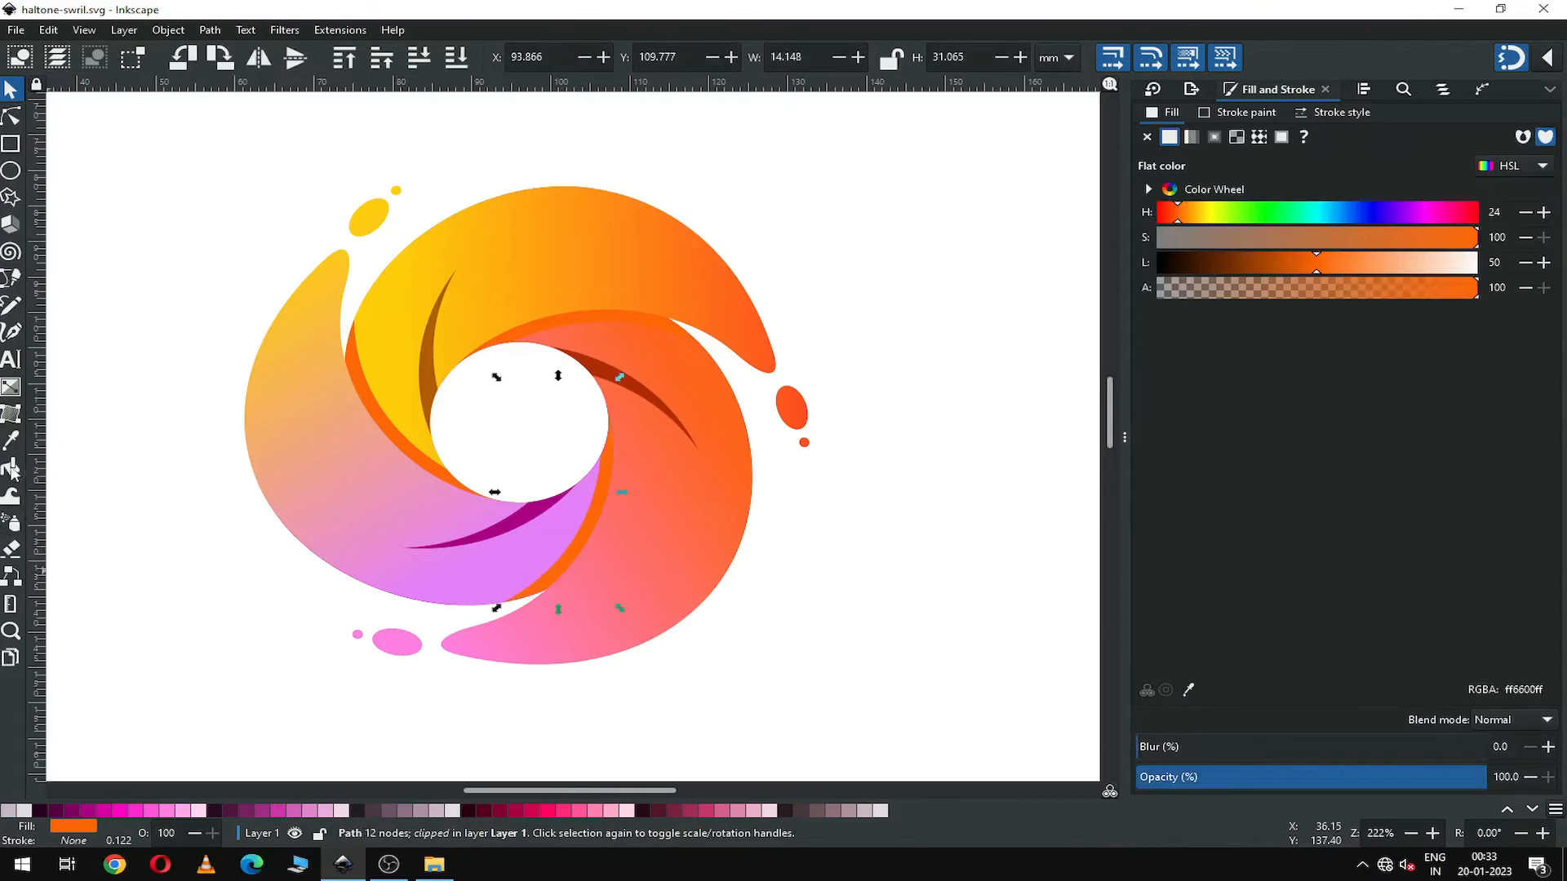
left_click(11, 441)
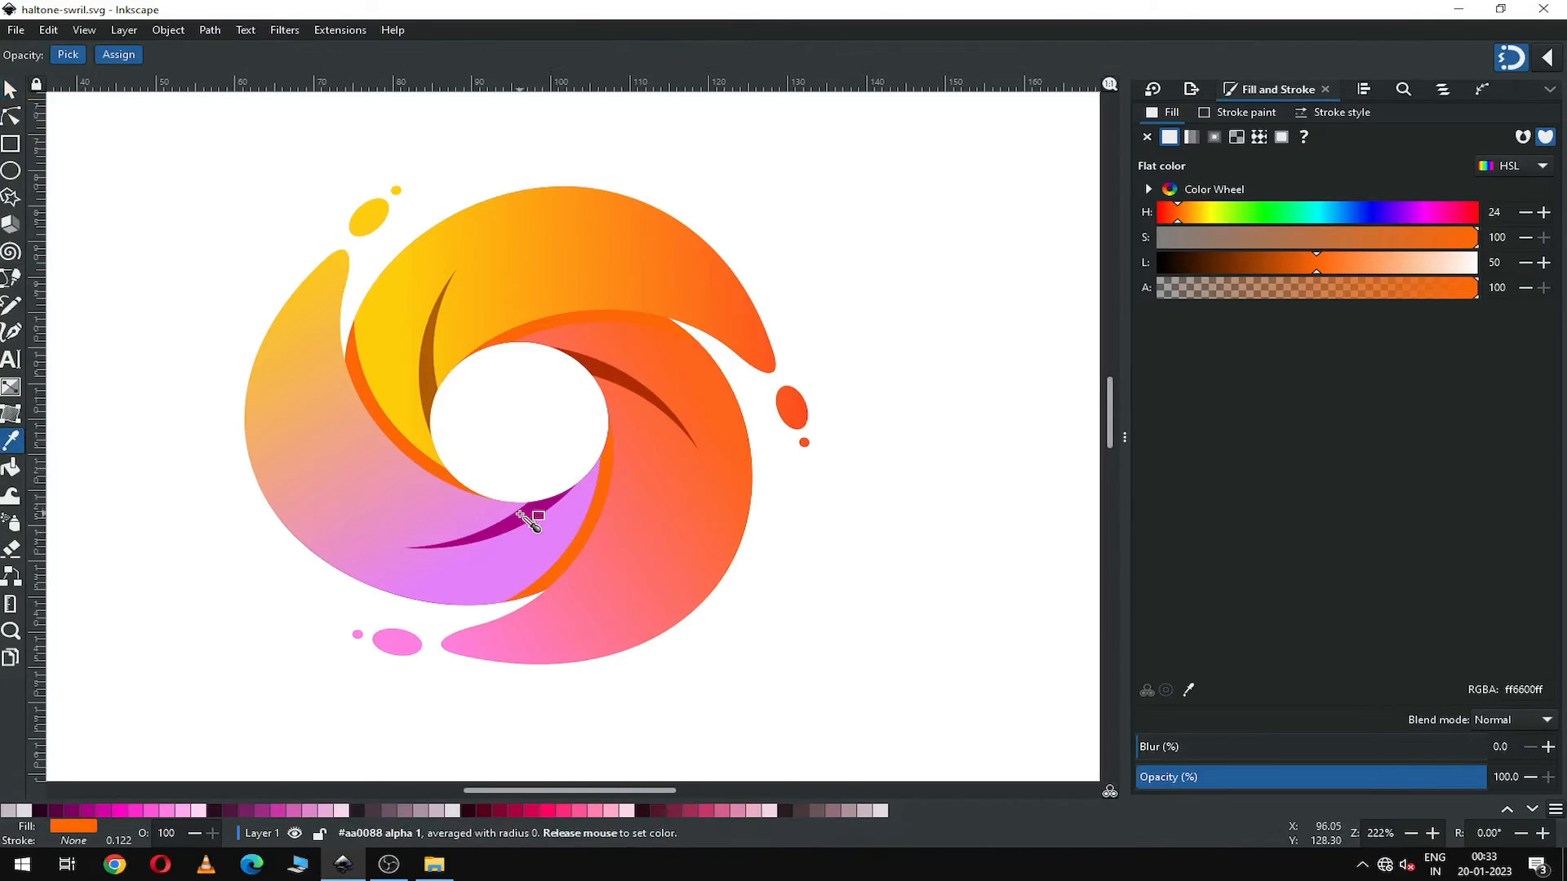
left_click(547, 503)
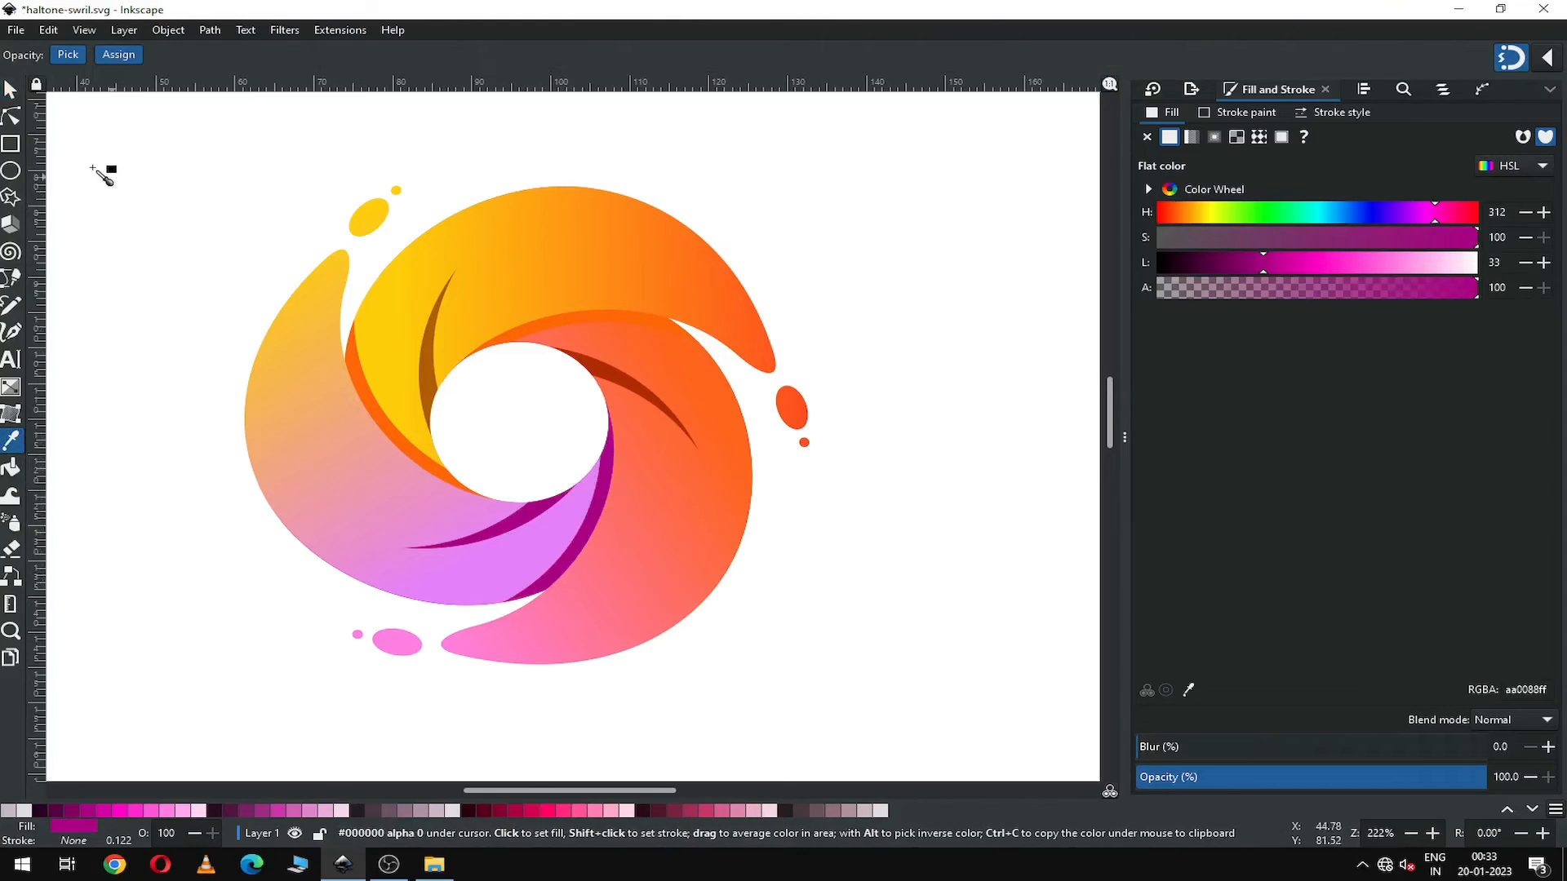
left_click(11, 89)
left_click(188, 193)
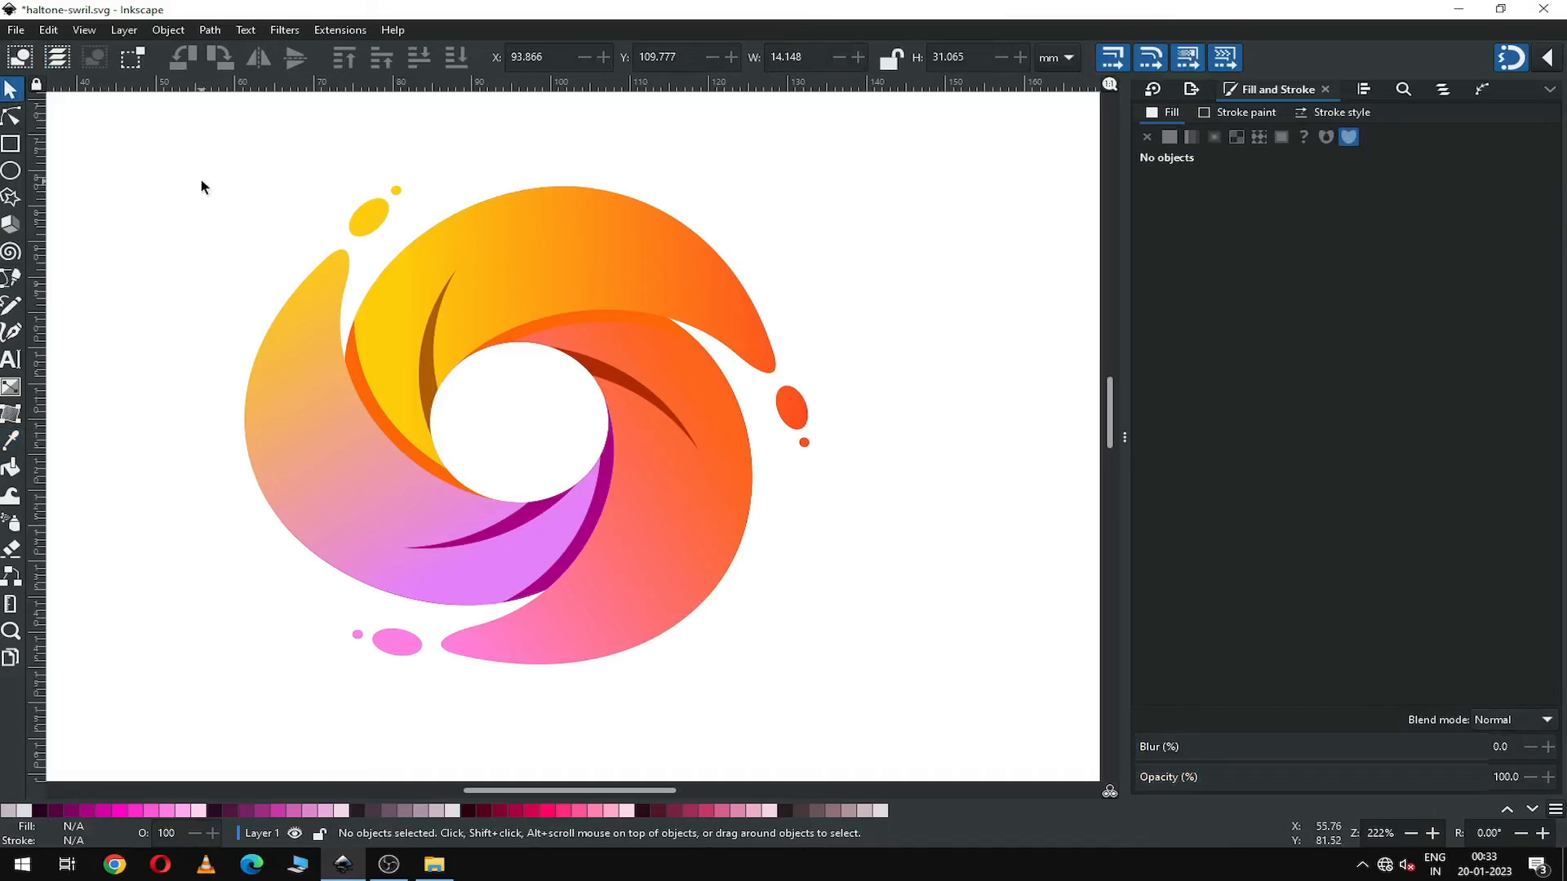
Recolour the orange strip beneath the top blade with ae2b00 sampled from the right-hand crescent, and save the file.
left_click(571, 323)
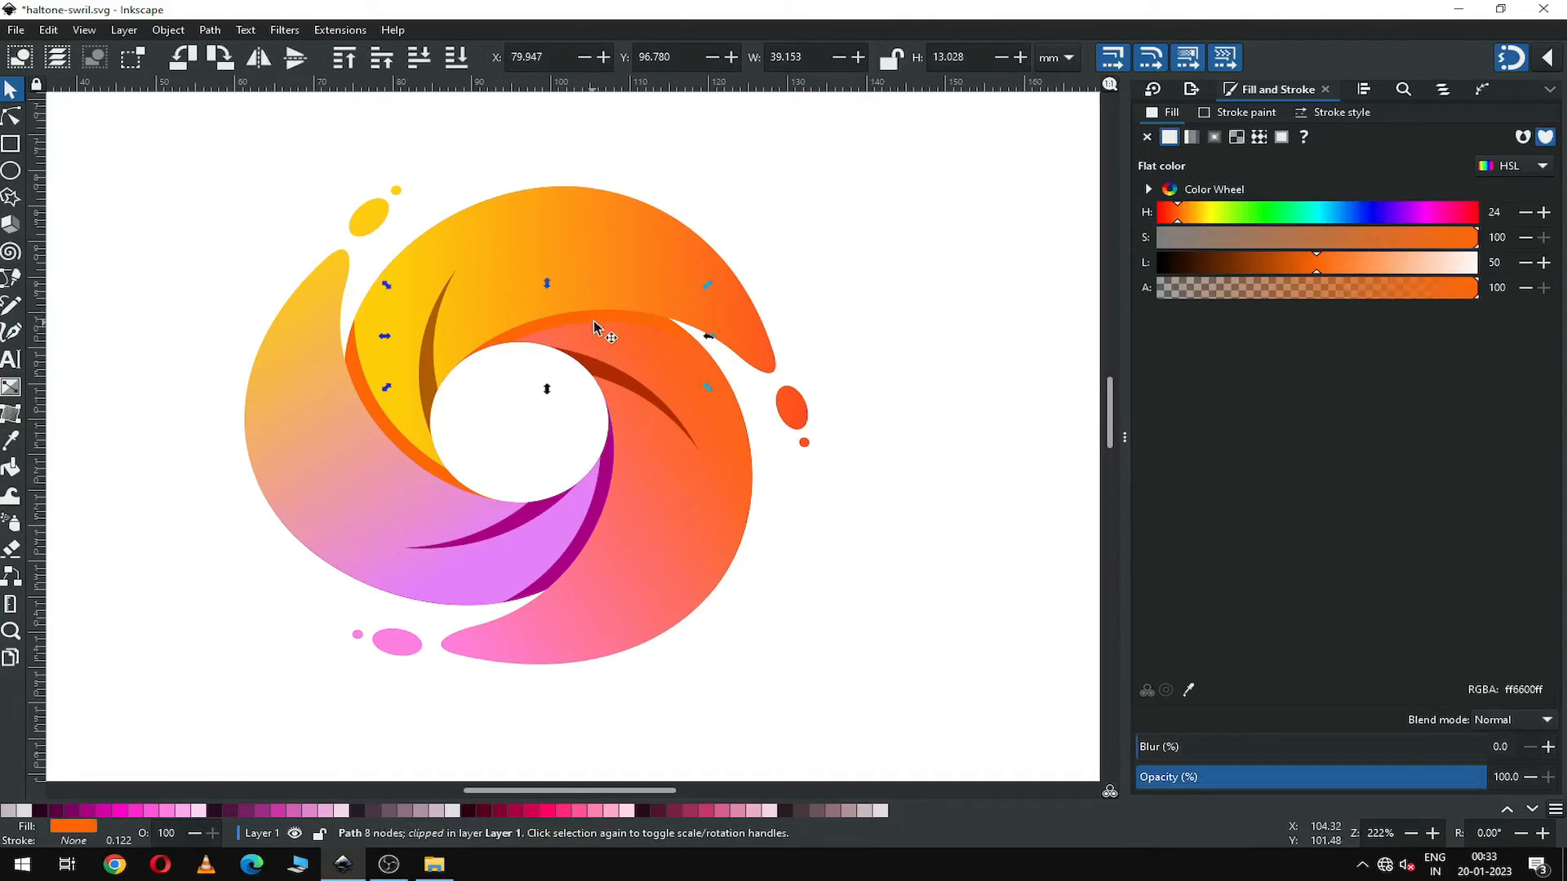
left_click(9, 443)
left_click(604, 373)
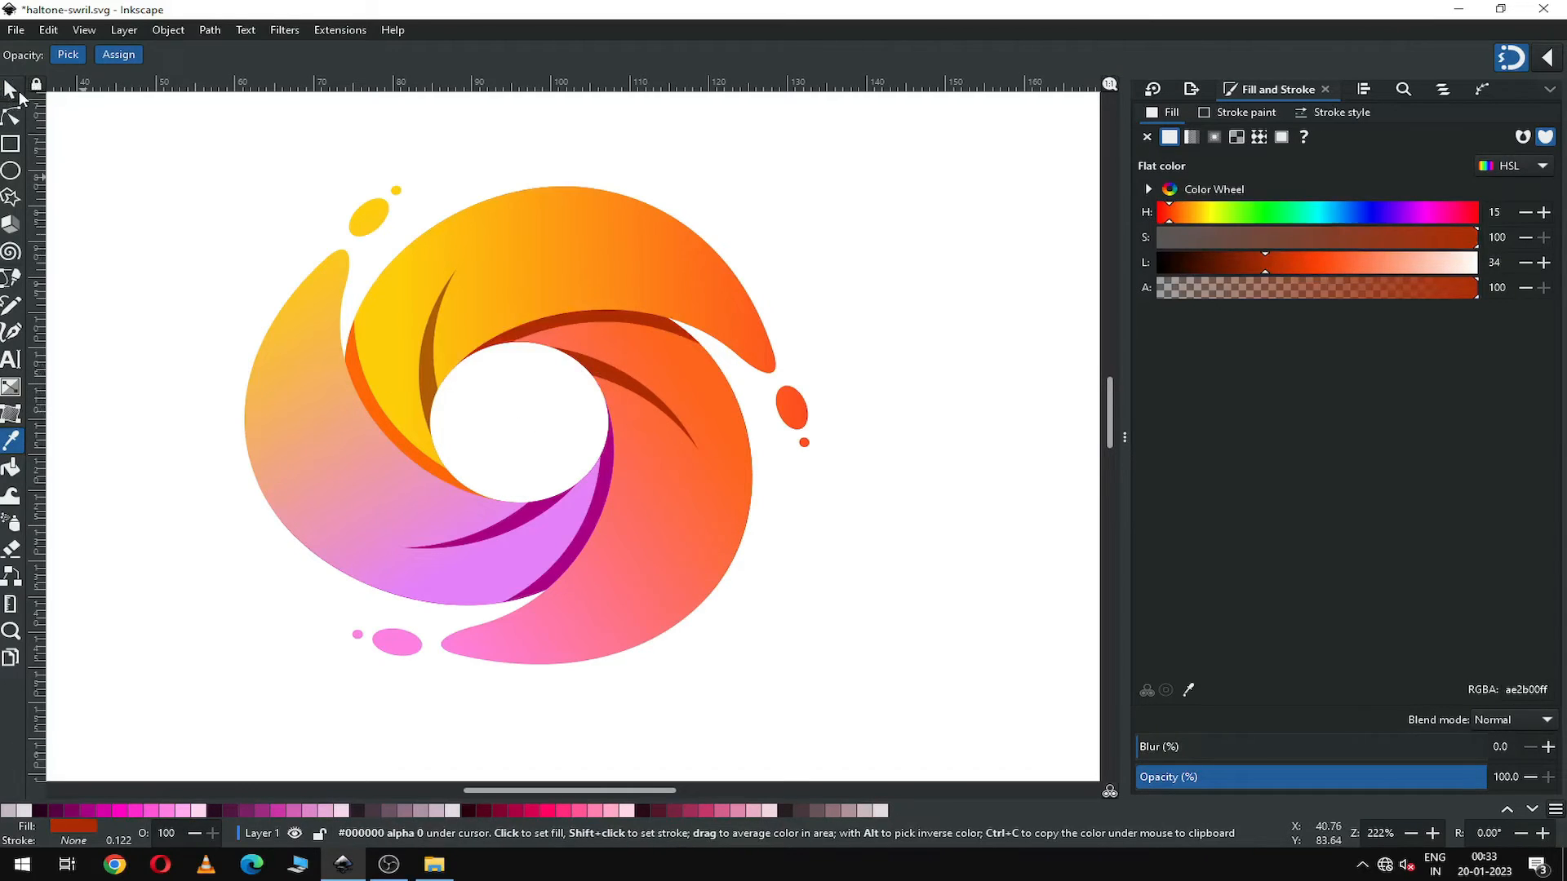
left_click(17, 92)
left_click(214, 178)
key("ctrl+s")
key("ctrl+s")
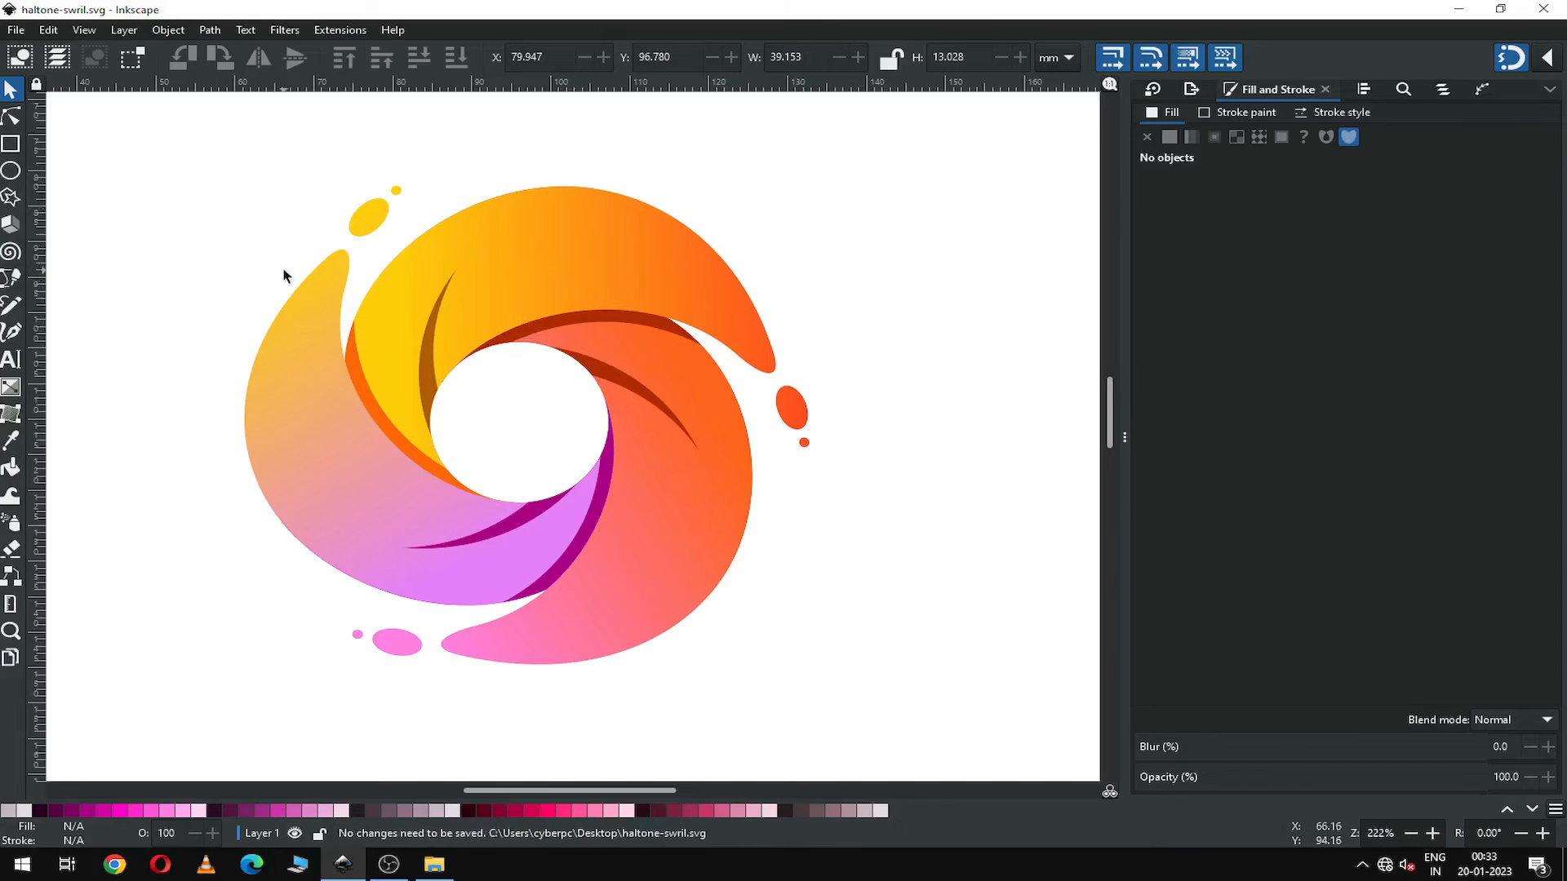
Try blurring all six shading crescents together by about 18.3%, and undo the blur.
left_click(371, 391)
left_click(427, 349, "shift")
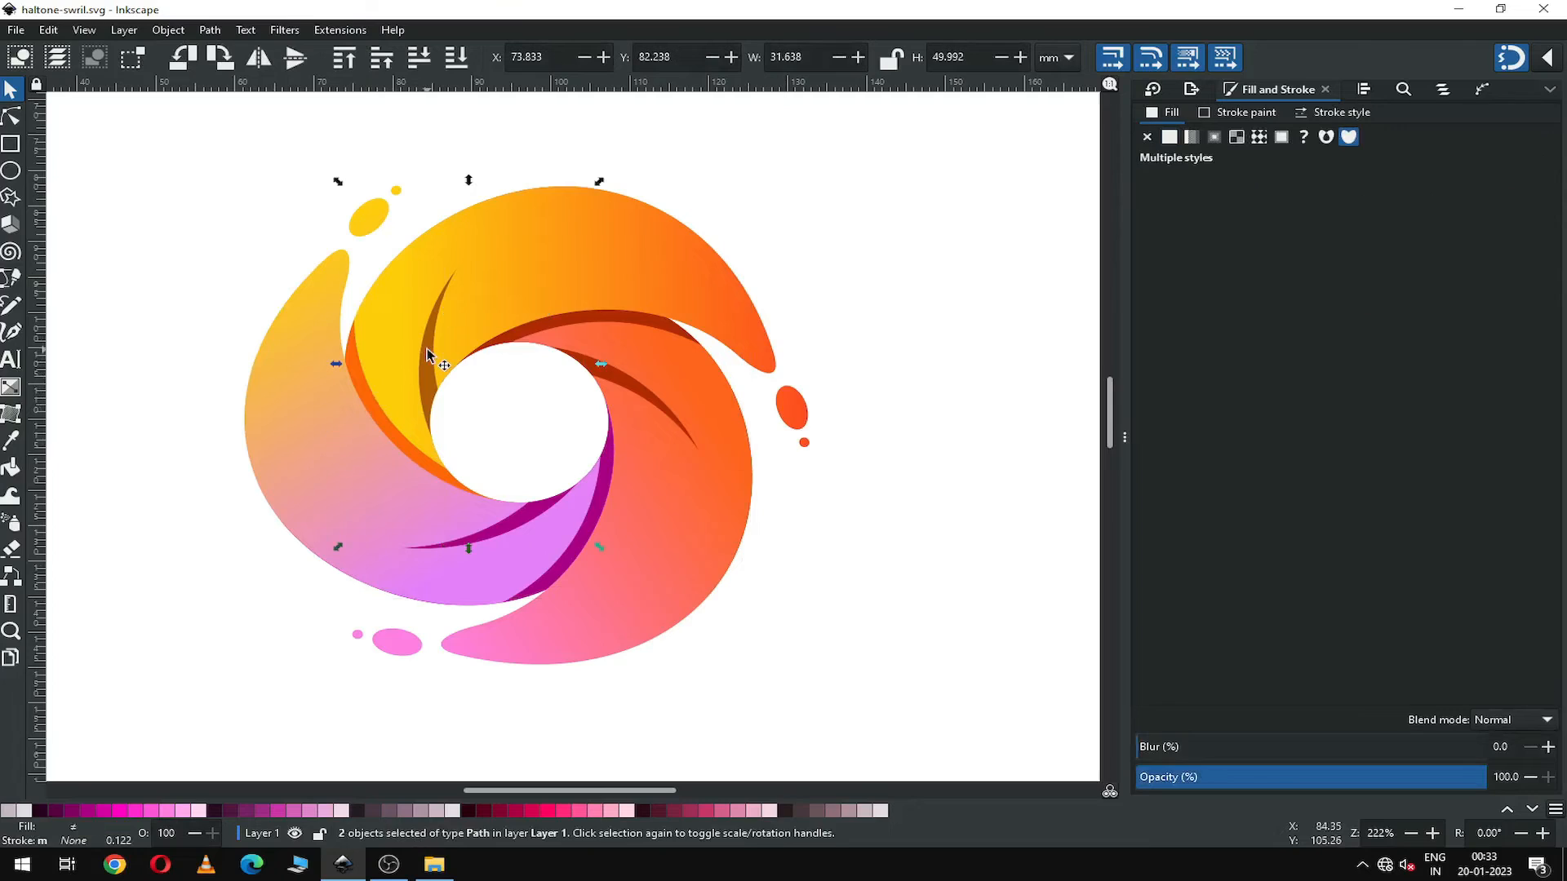
left_click(645, 329, "shift")
left_click(637, 382, "shift")
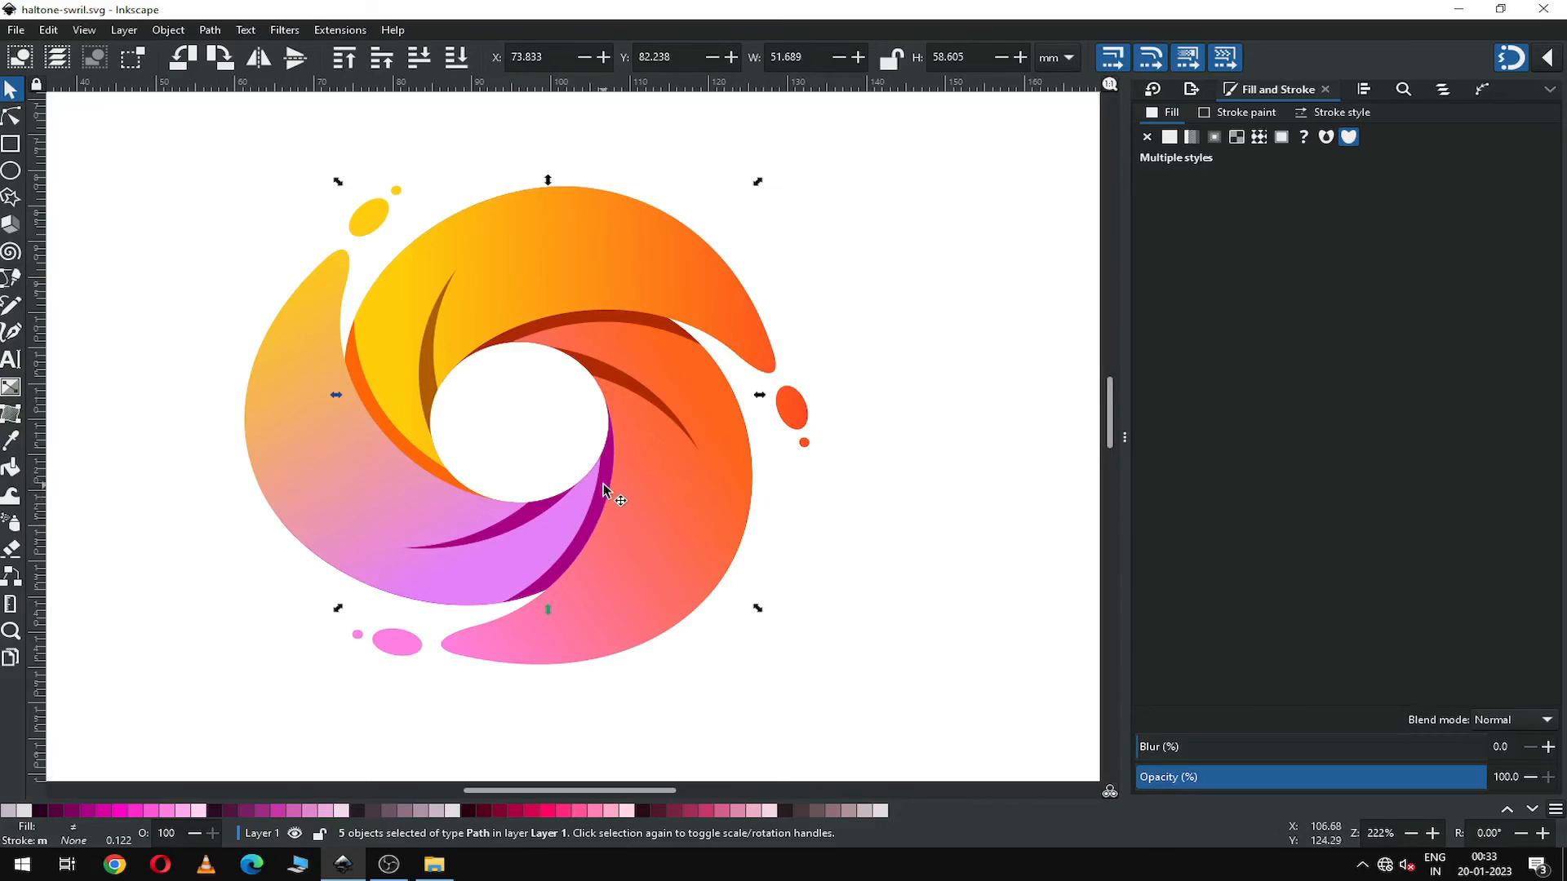
left_click(530, 517, "shift")
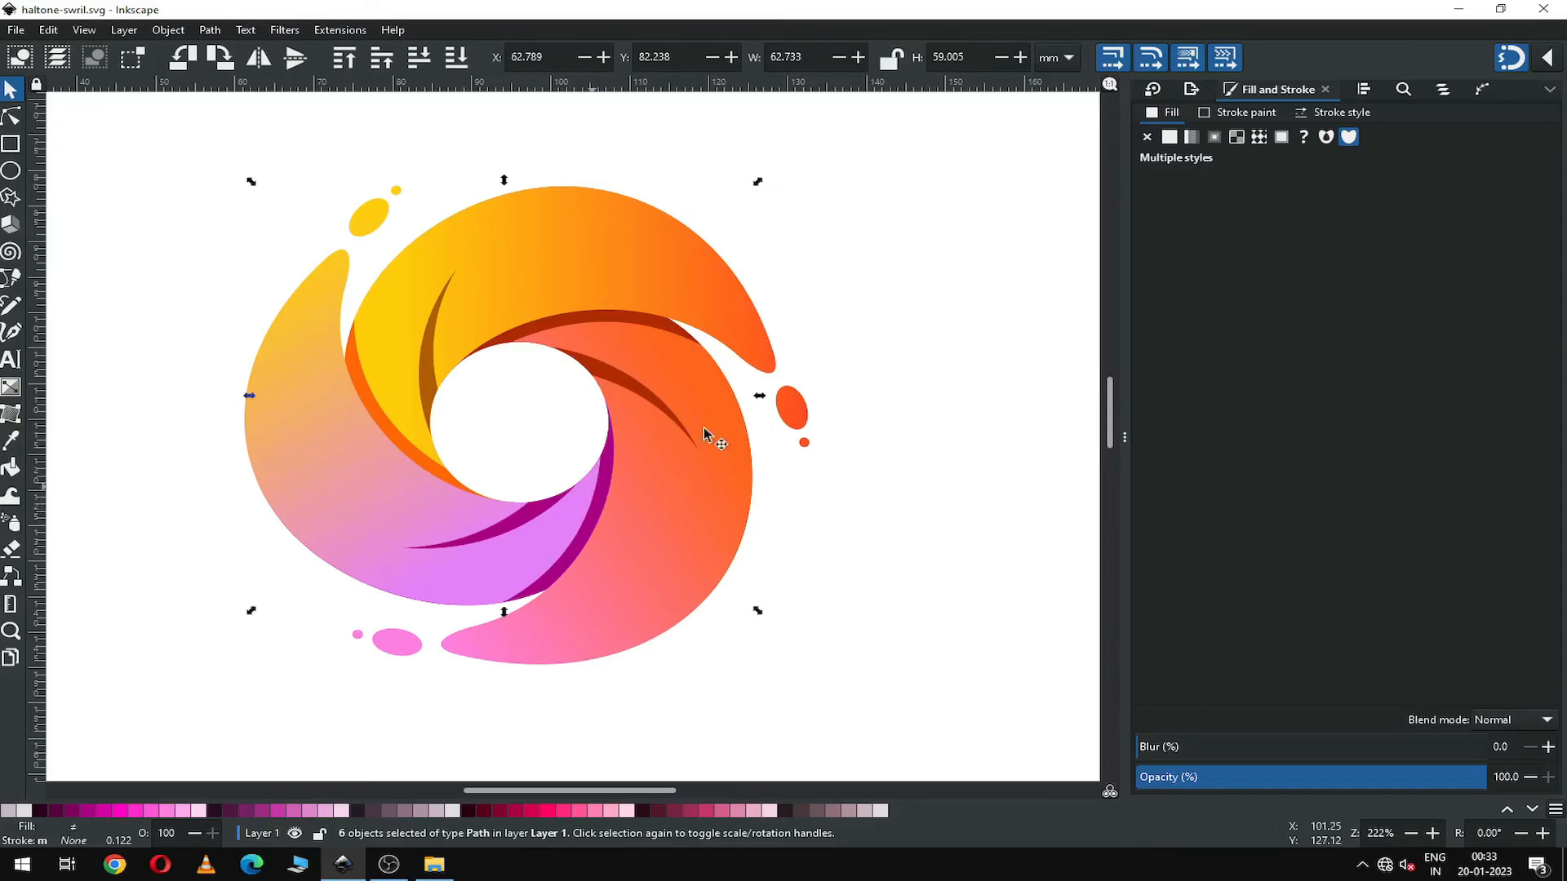
left_click_drag(1145, 746, 1188, 747)
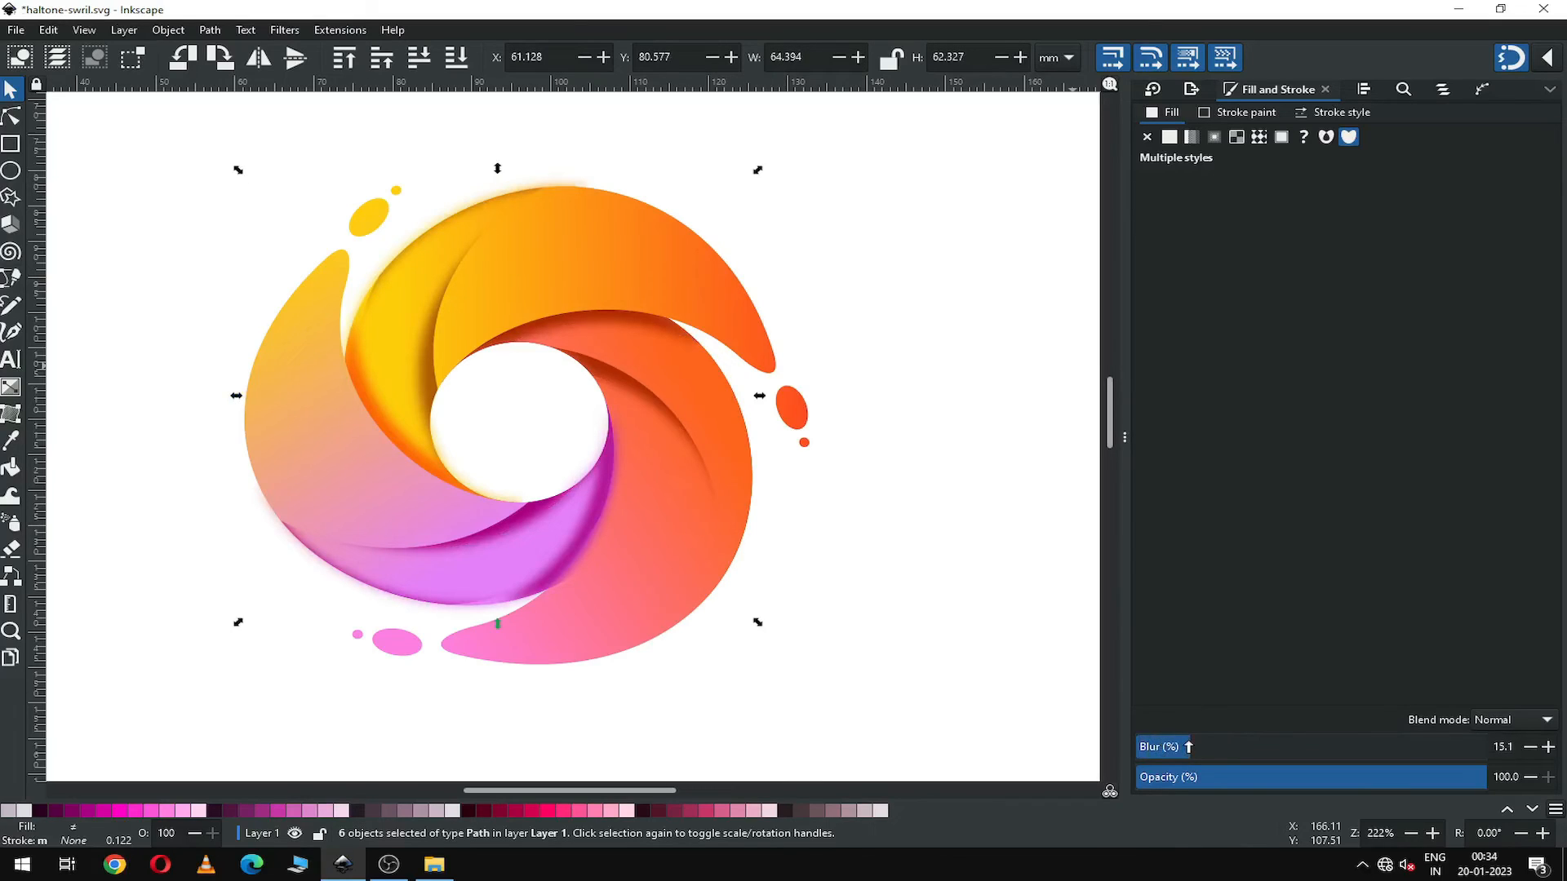
left_click_drag(1193, 746, 1200, 747)
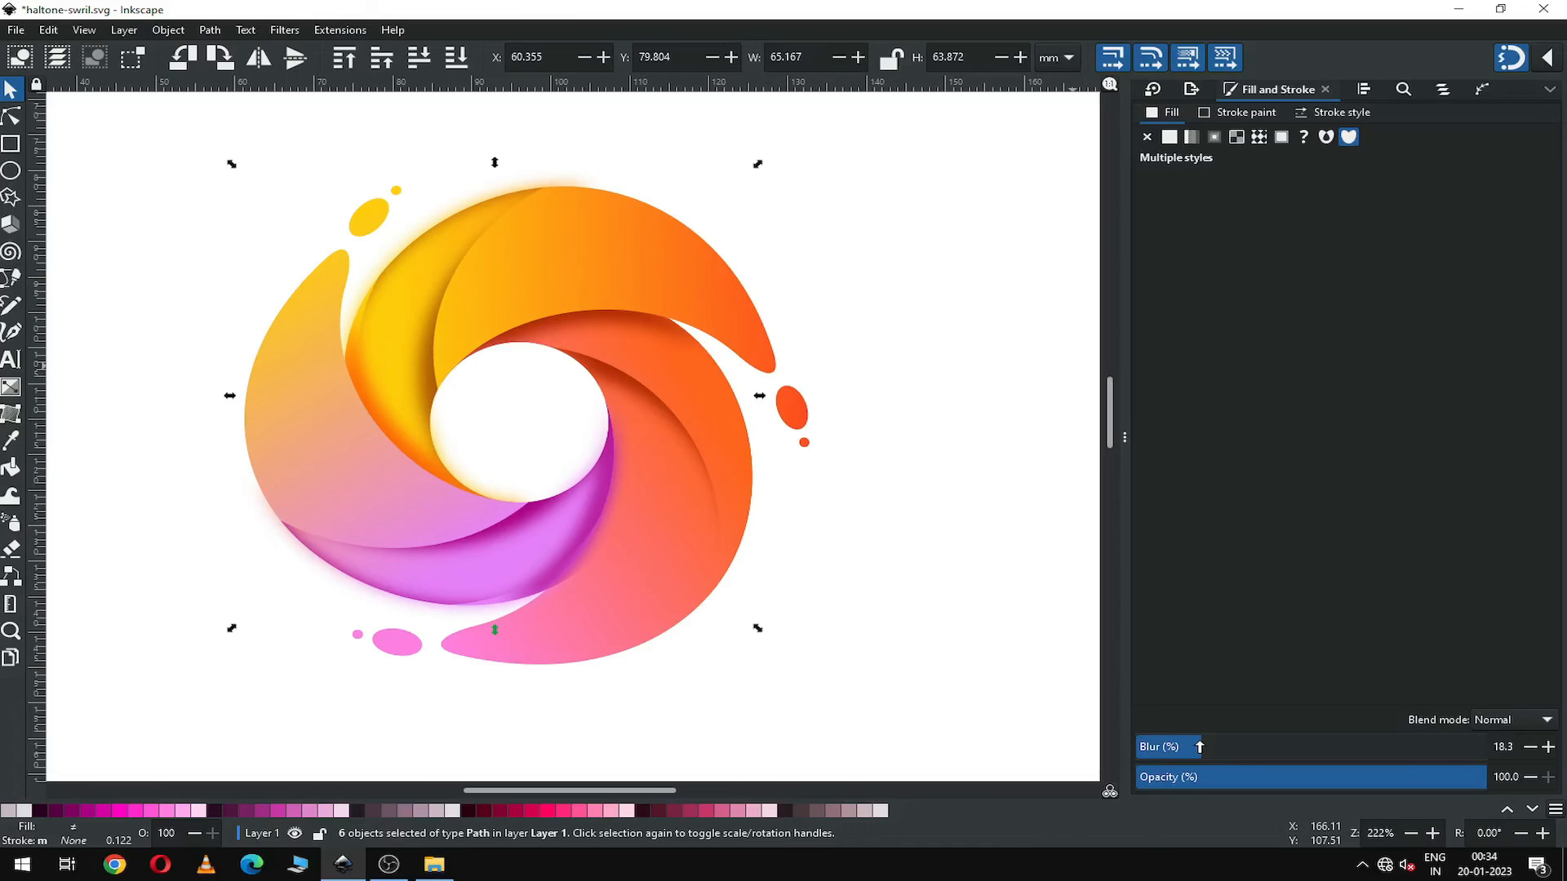
key("ctrl+z")
key("ctrl+z")
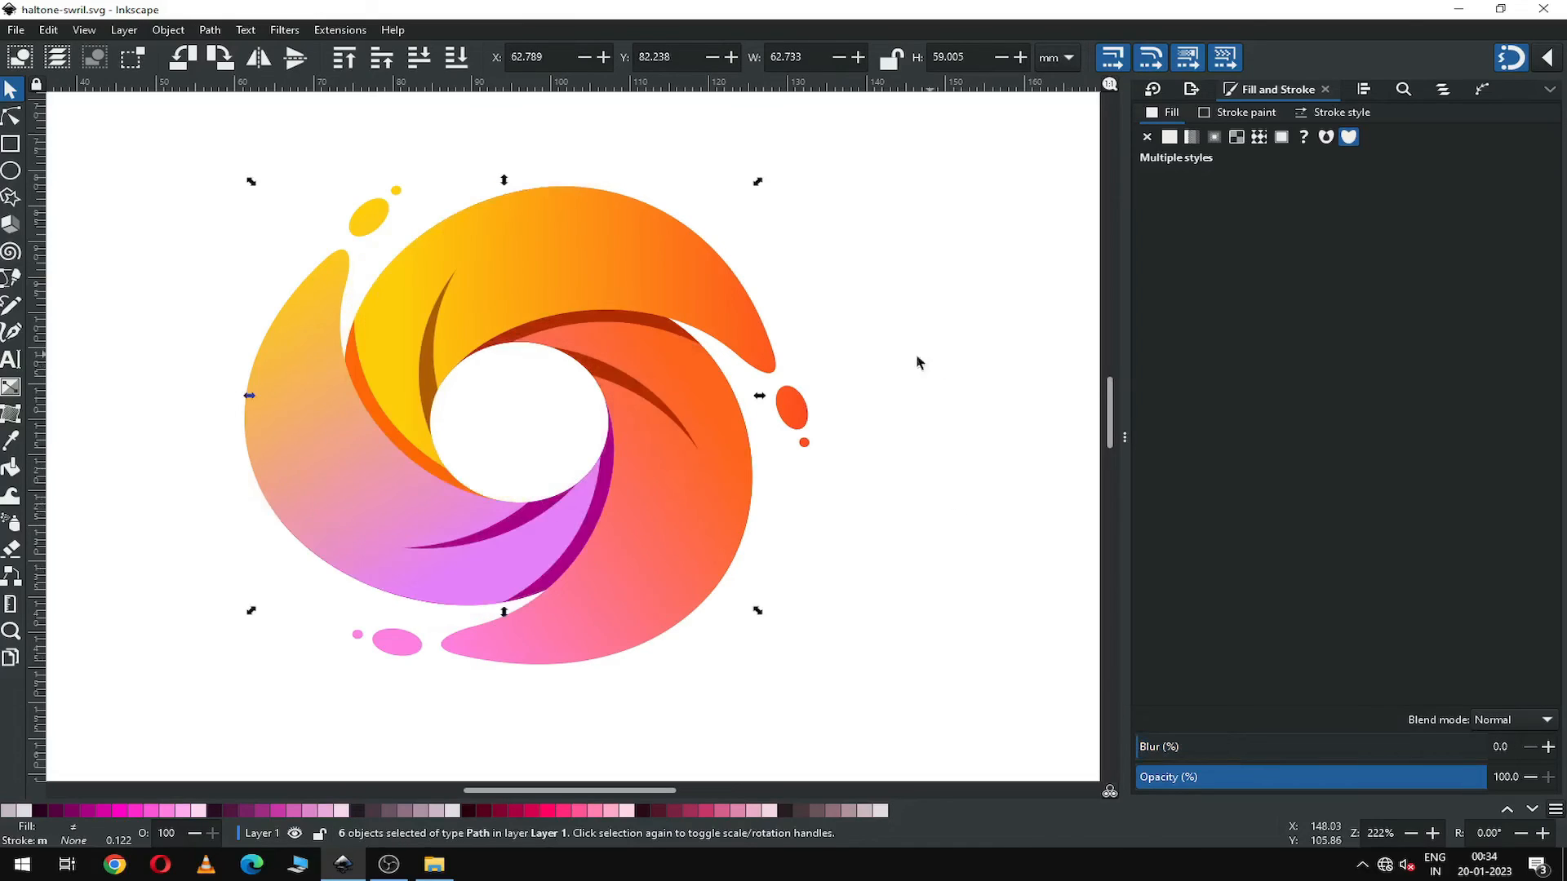
left_click(969, 360)
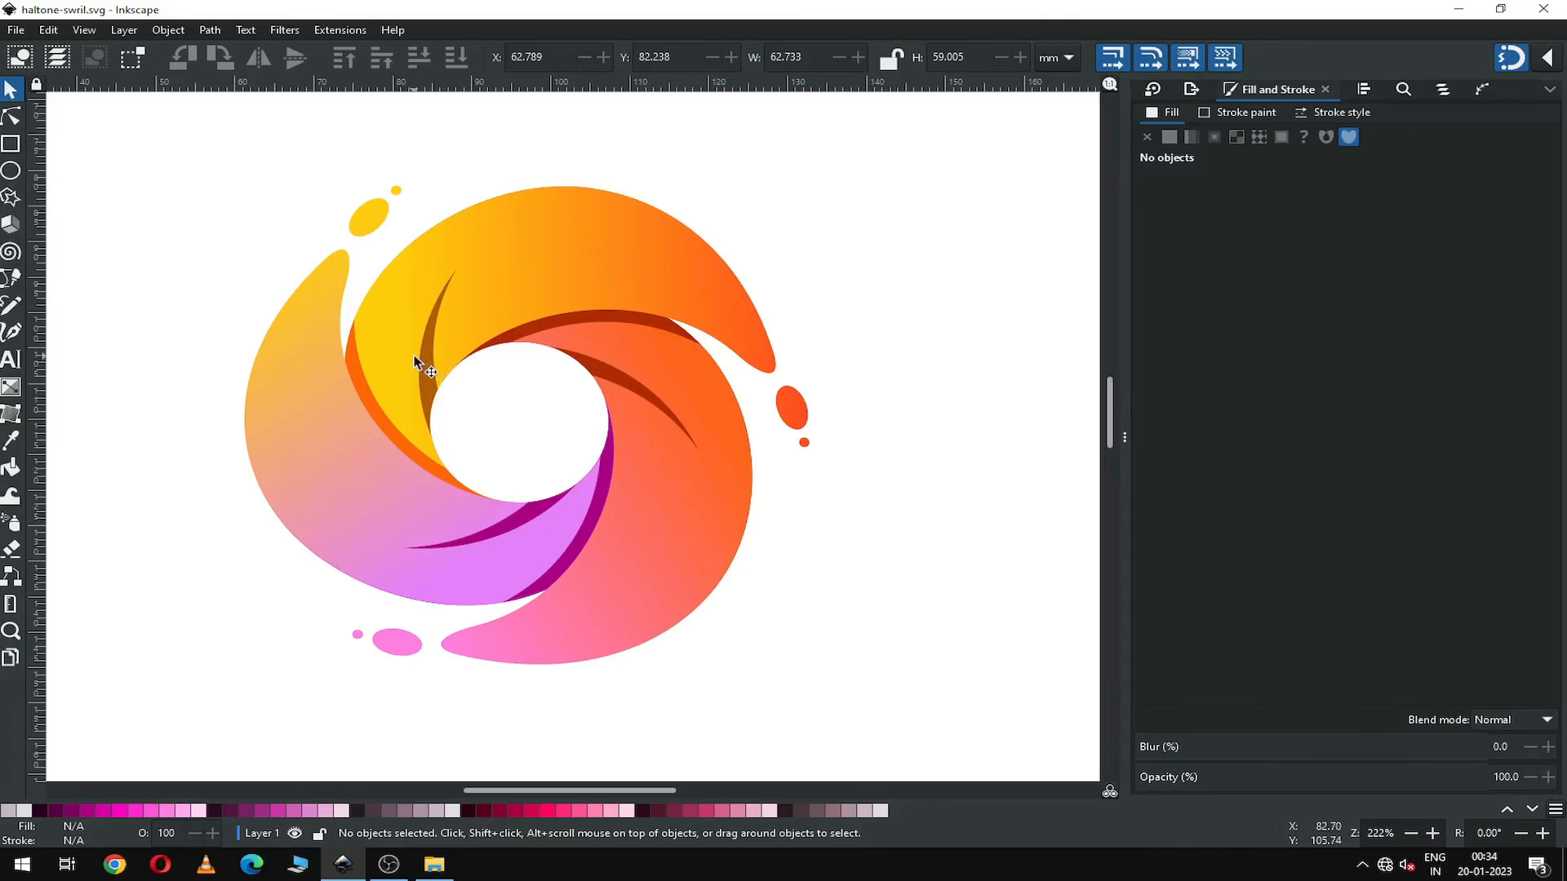
key("ctrl+s")
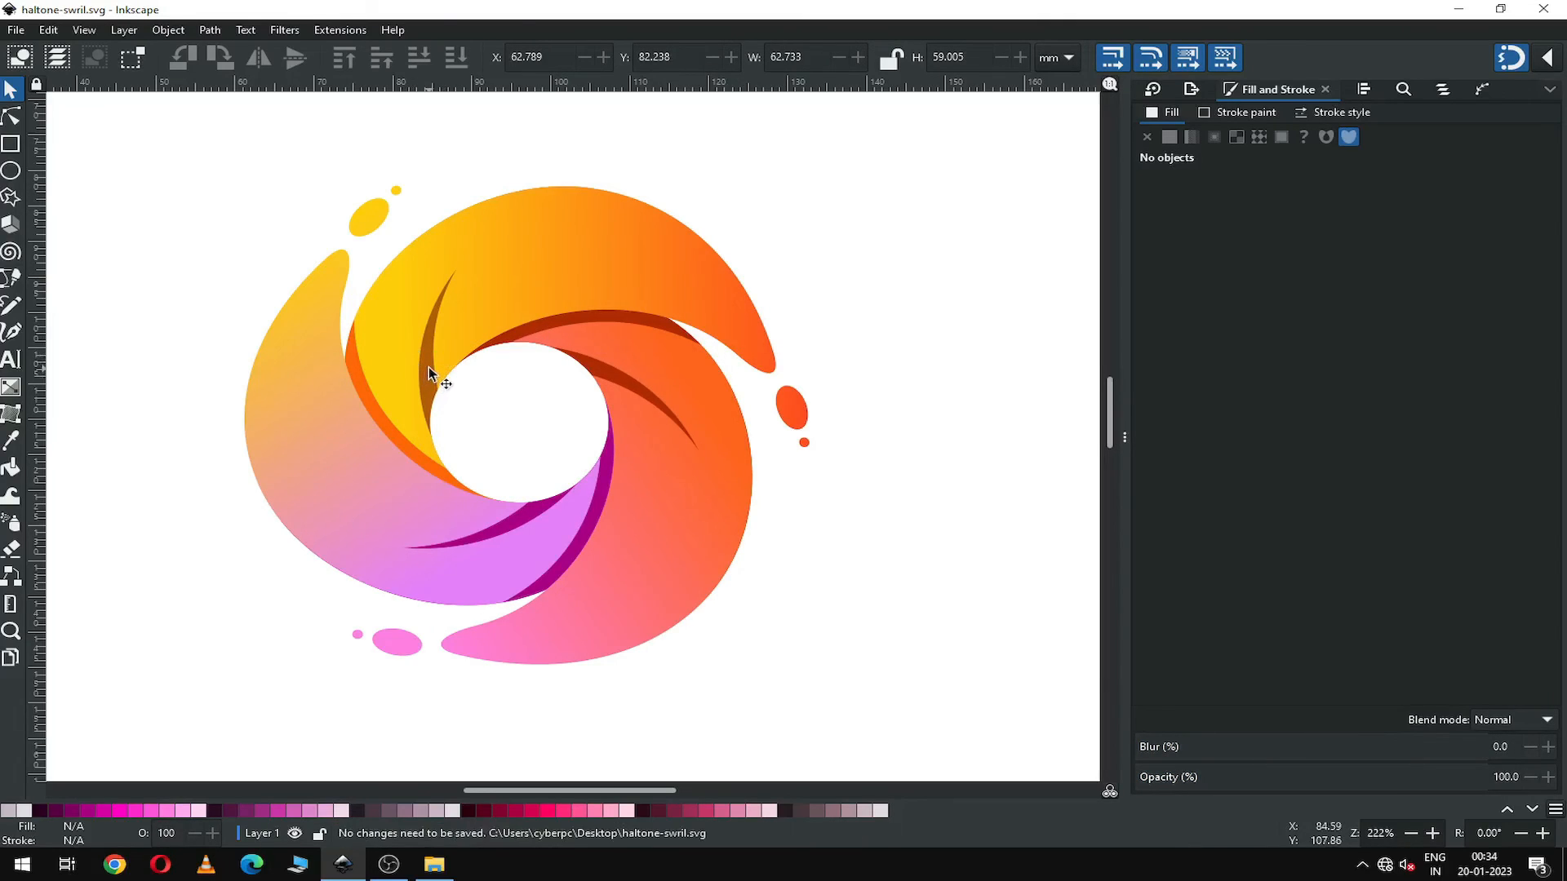
Try moving the brown shading crescent from the yellow blade across the white centre, and undo the move.
left_click(430, 373)
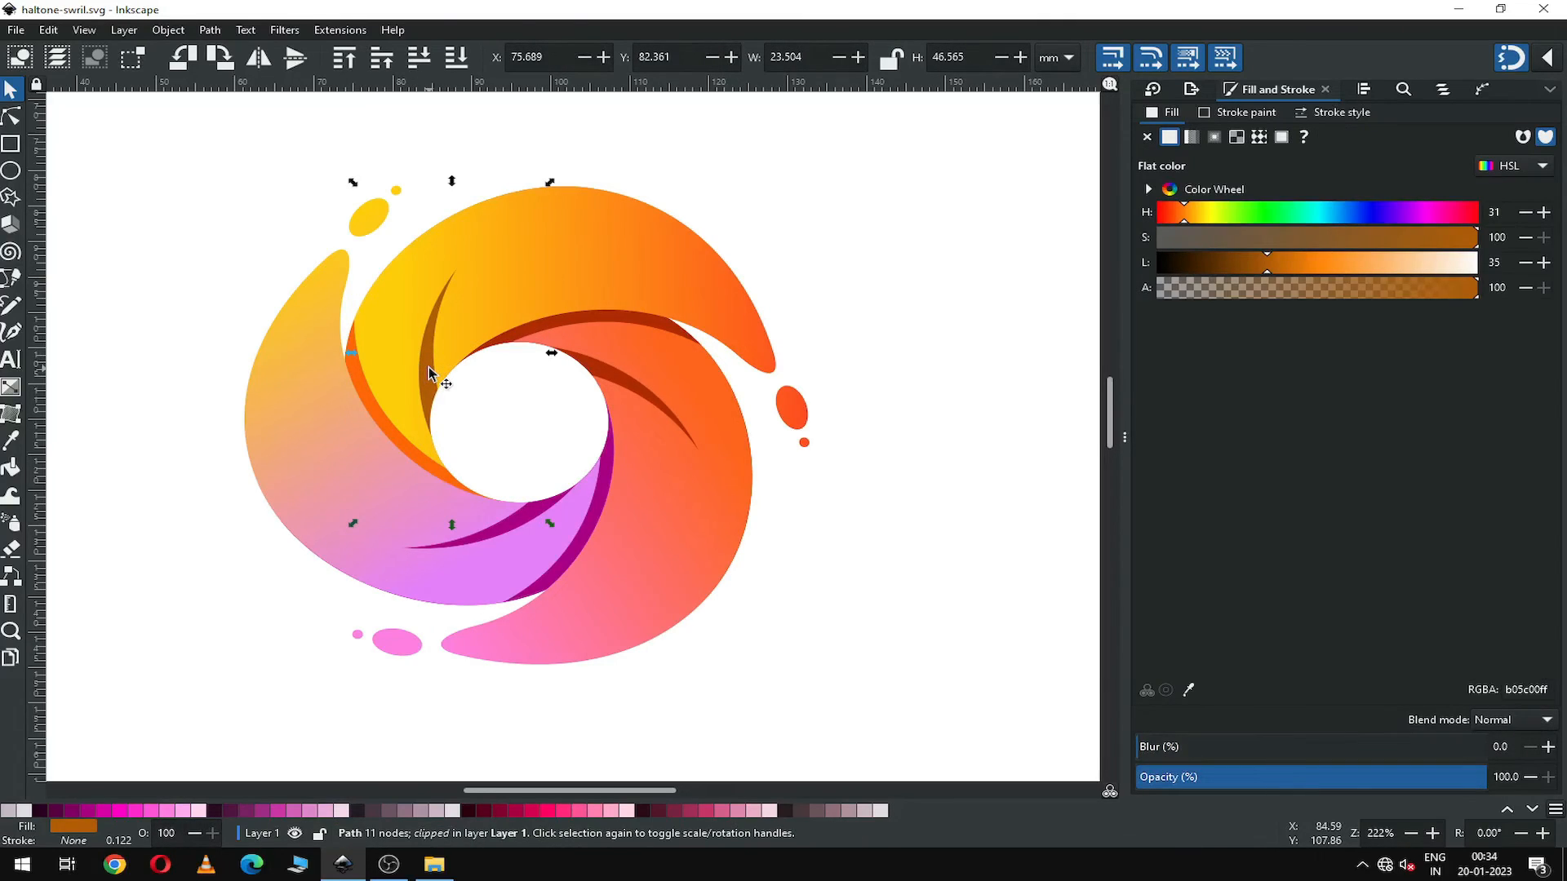
key("z")
left_click_drag(248, 252, 833, 586)
left_click(11, 89)
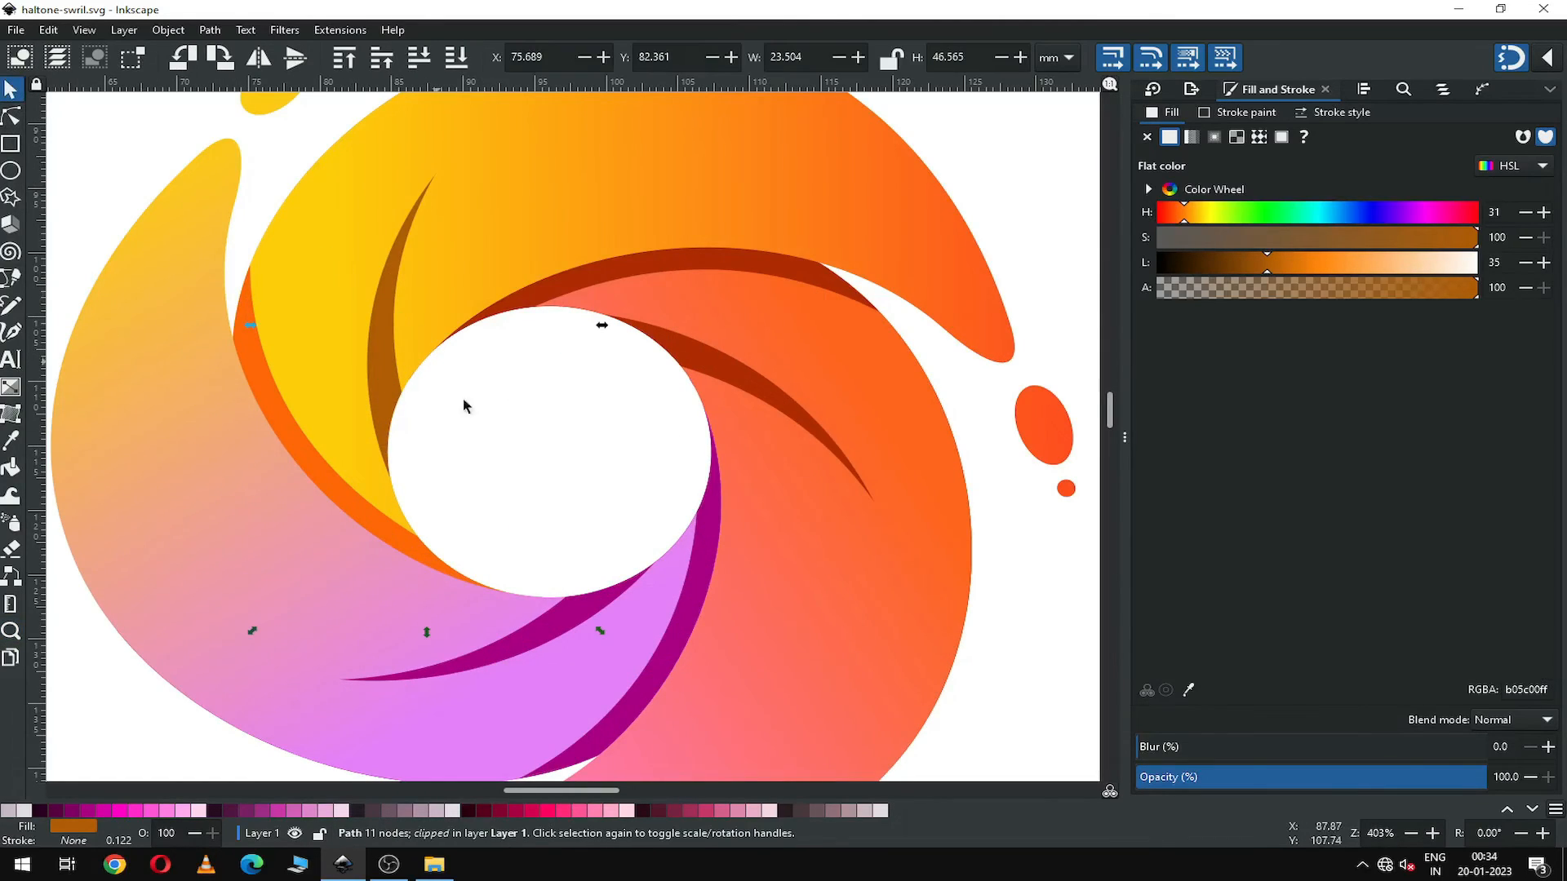
left_click(413, 378)
left_click(384, 354)
left_click_drag(384, 354, 664, 395)
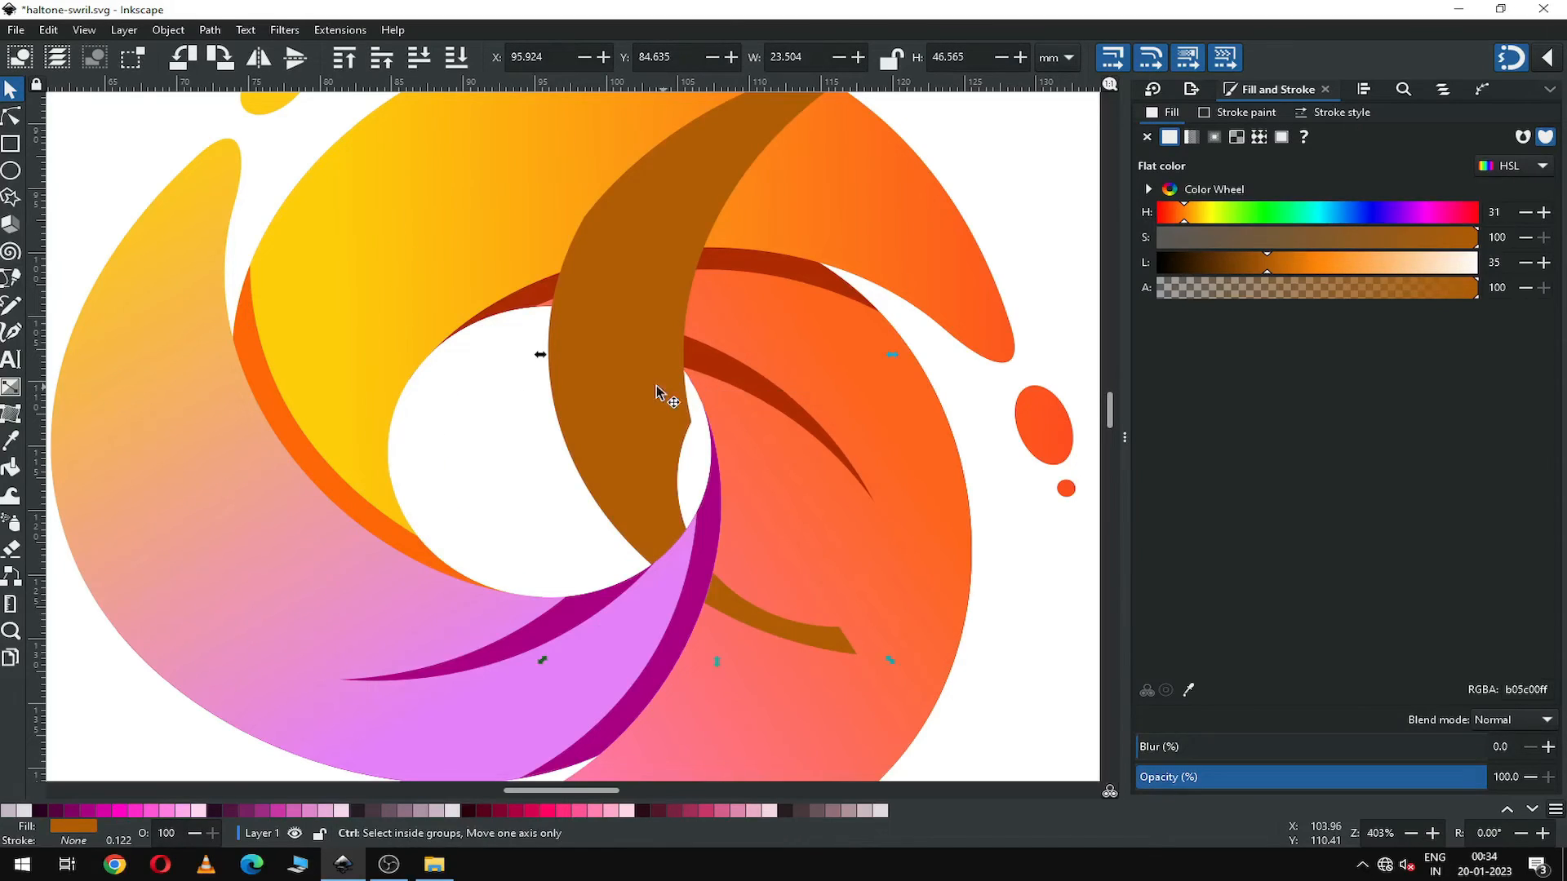
key("ctrl+z")
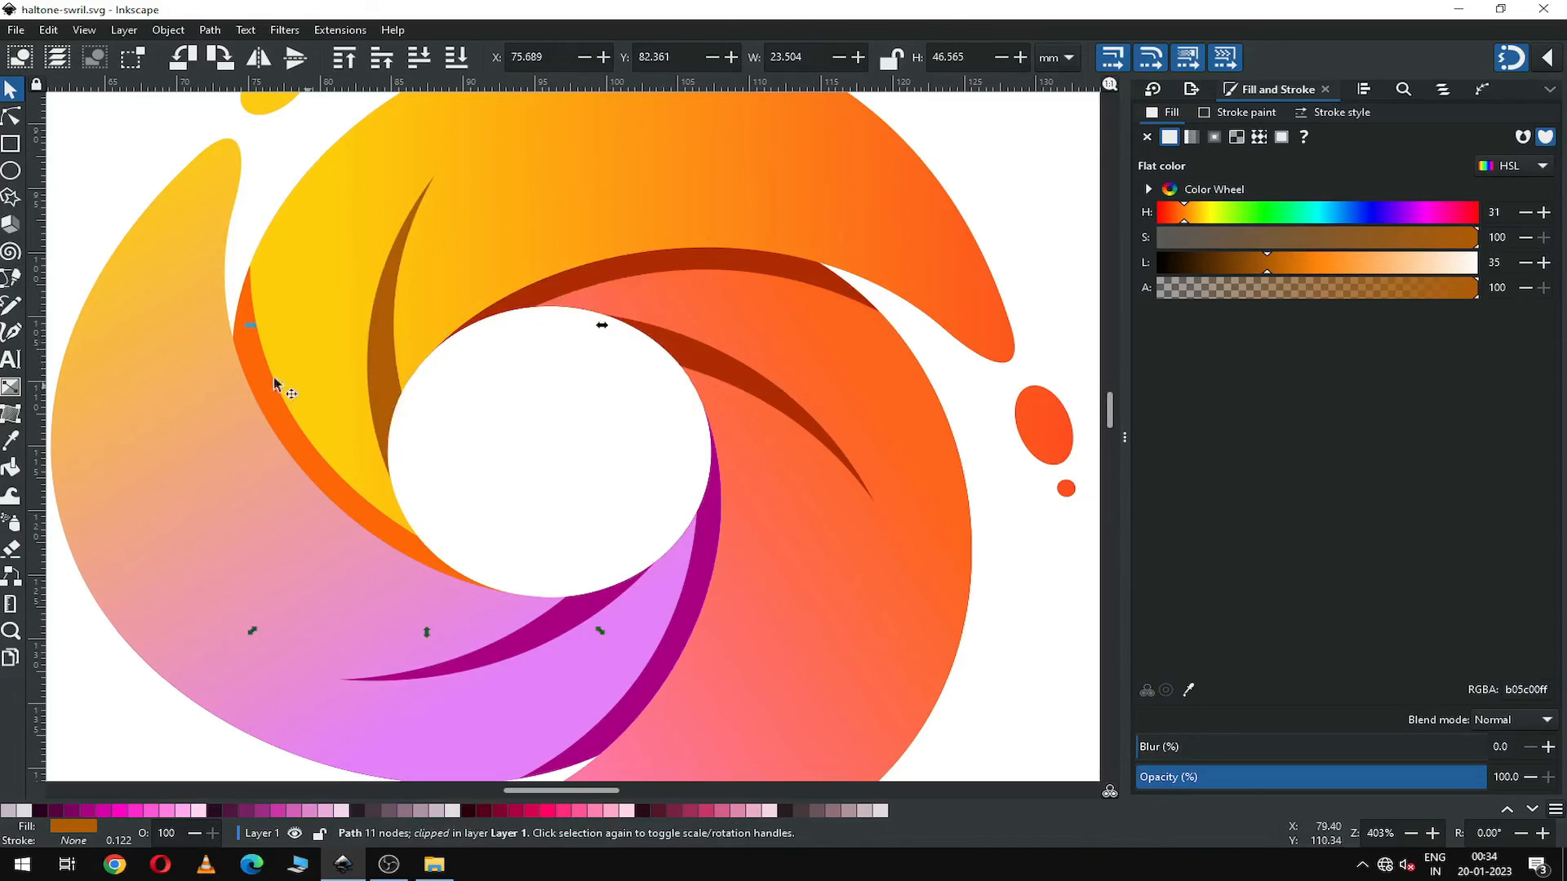
Select all six shading crescents together and blur them by about 18.8%.
left_click(251, 350, "shift")
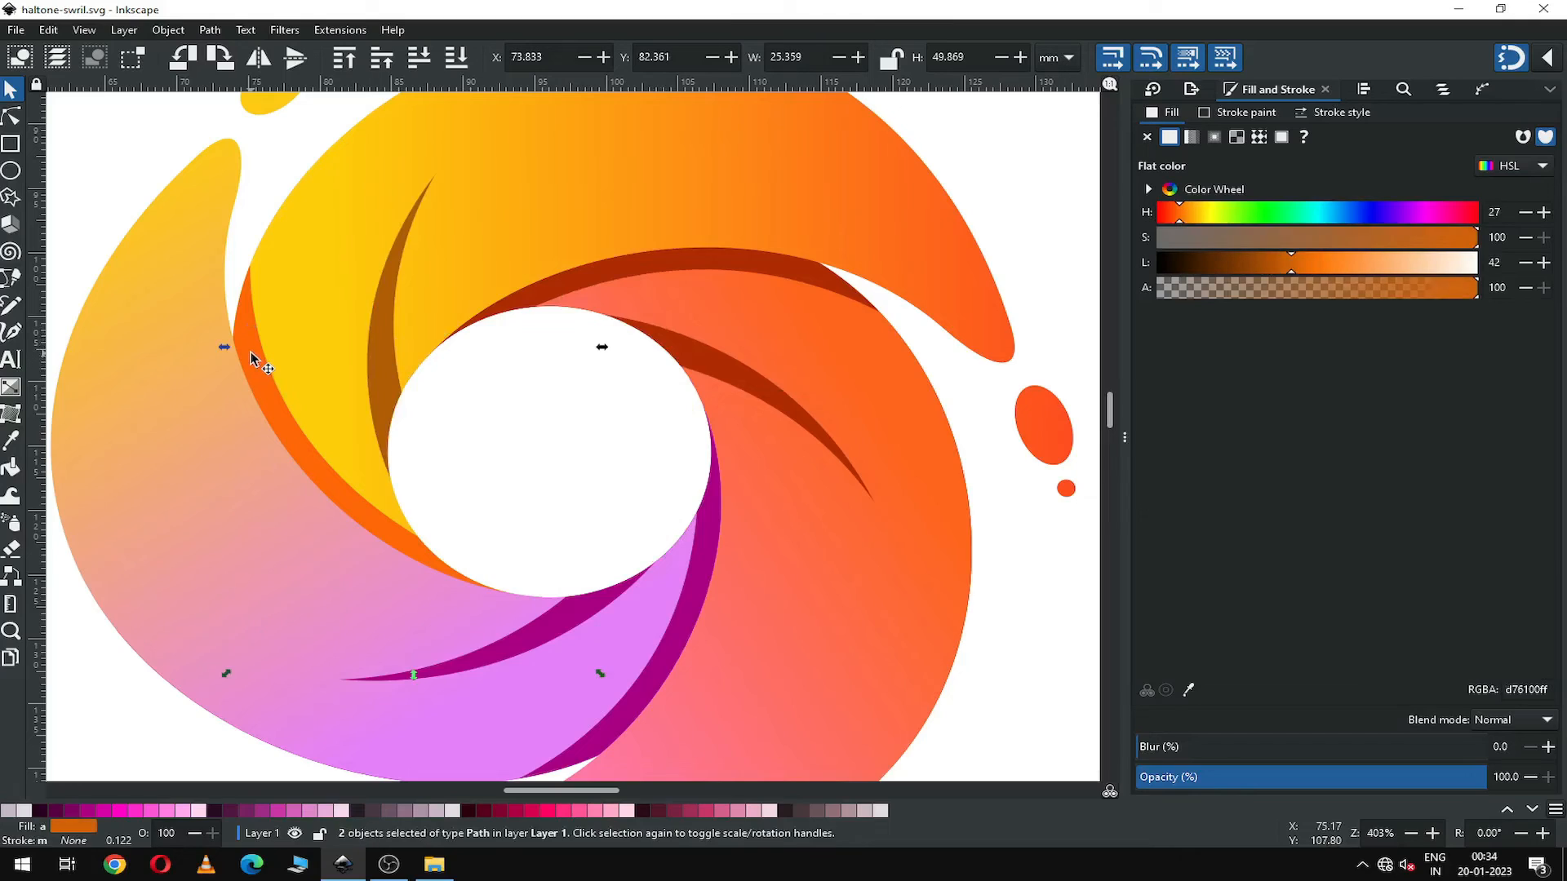
left_click(806, 282, "shift")
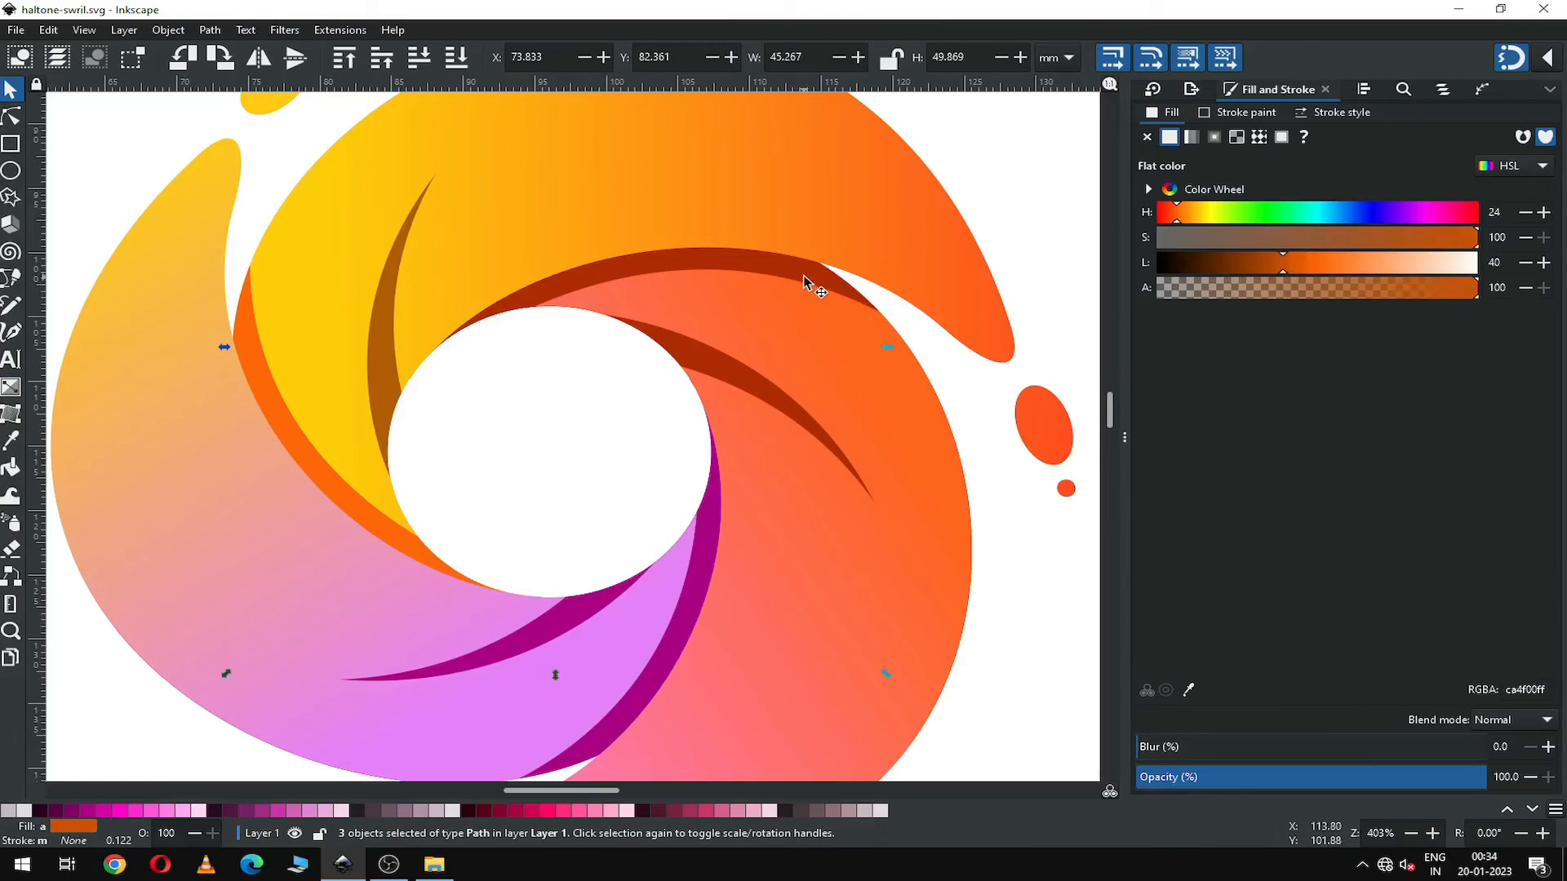
left_click(728, 375, "shift")
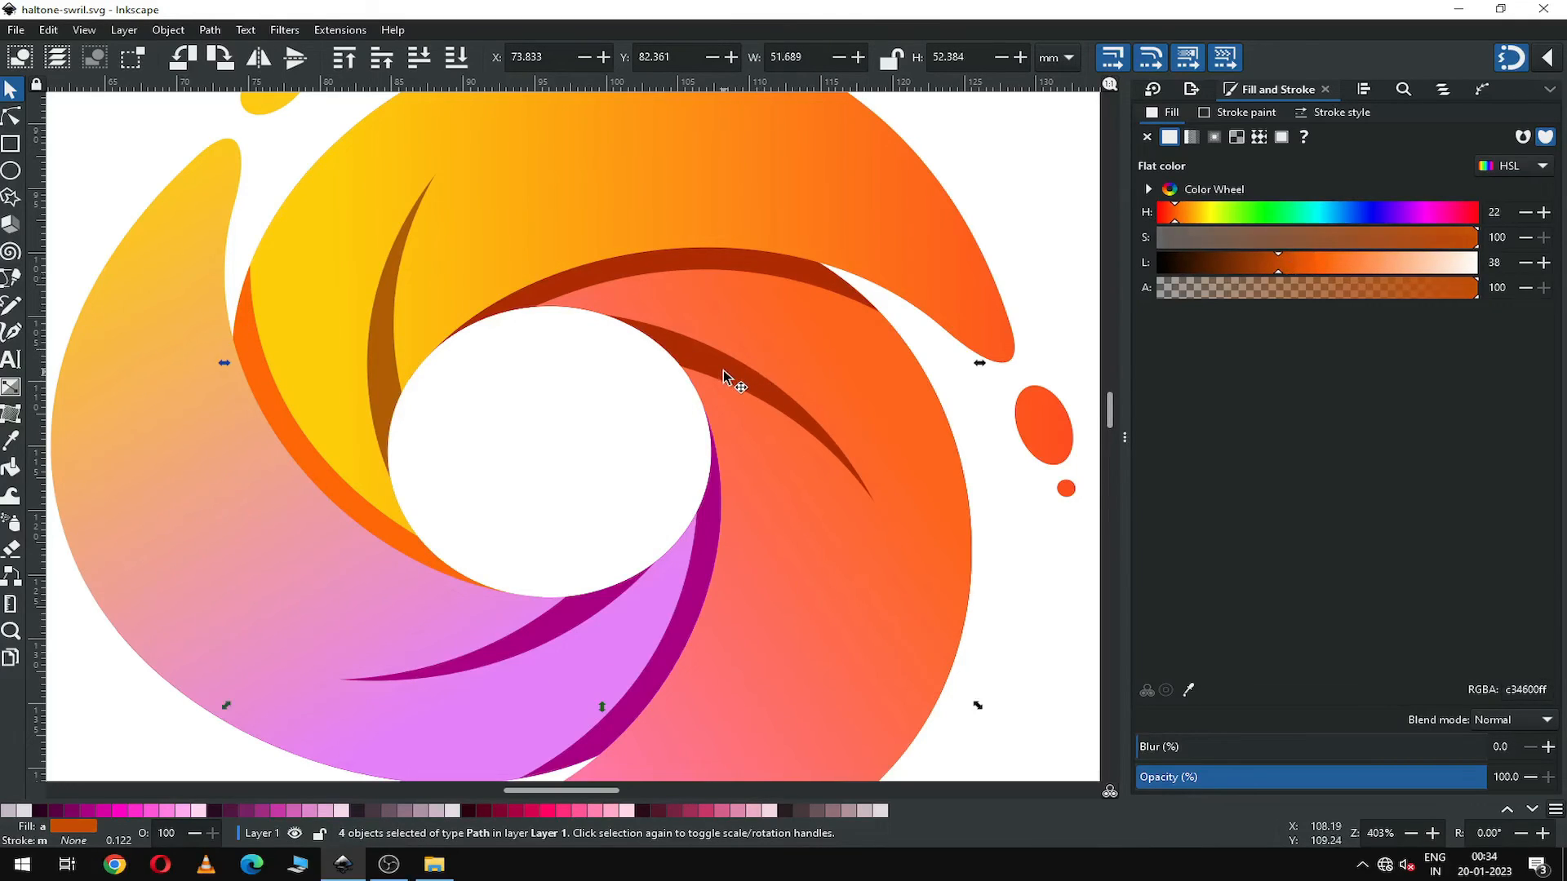
left_click(707, 540, "shift")
left_click(589, 615, "shift")
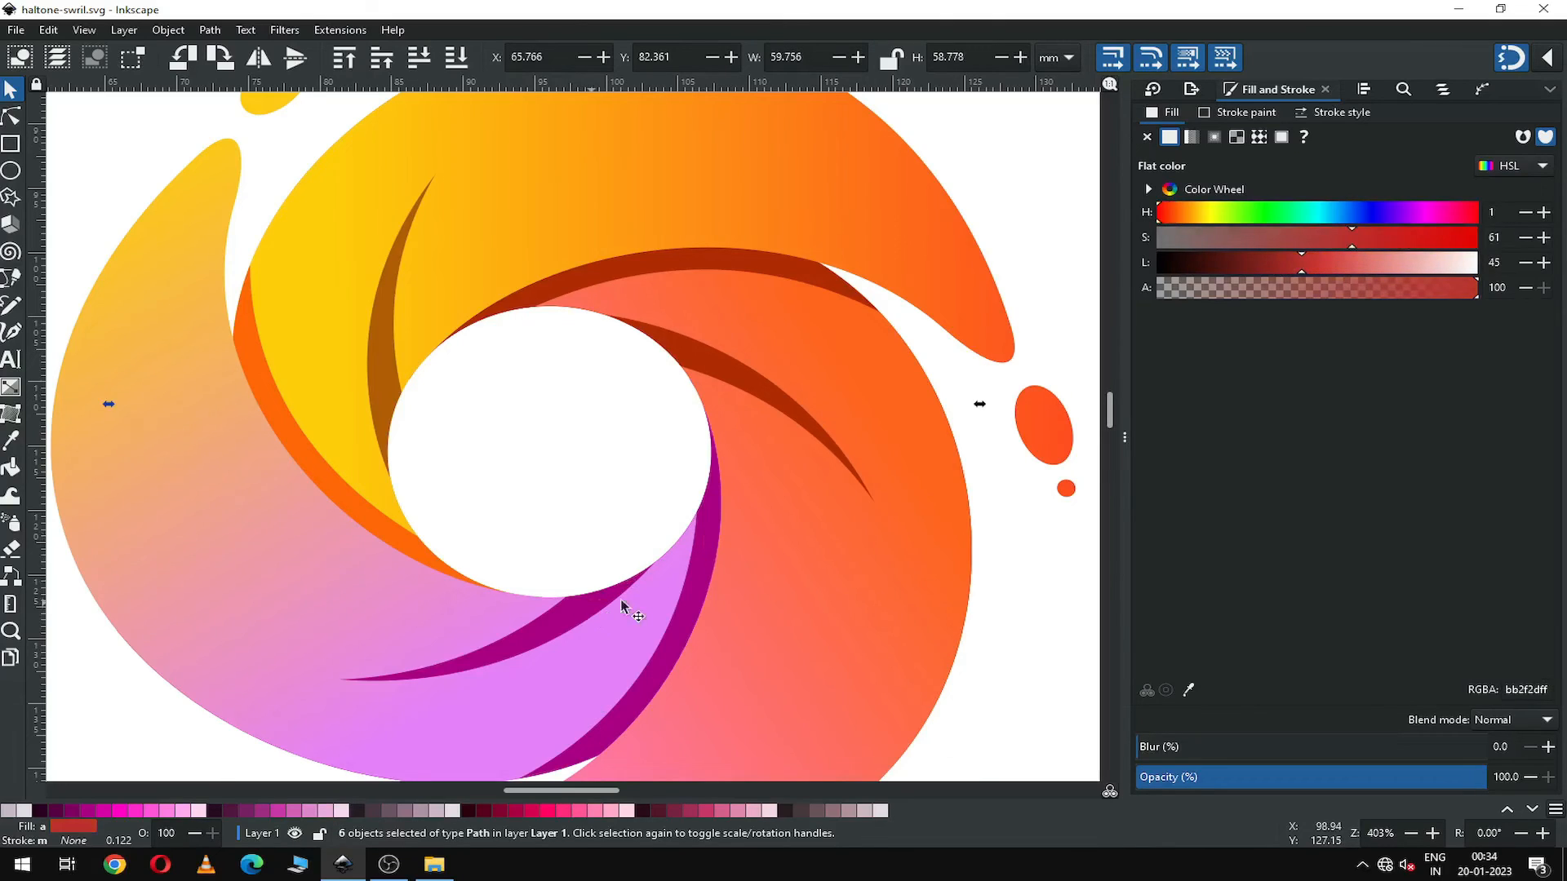
left_click_drag(1141, 747, 1201, 747)
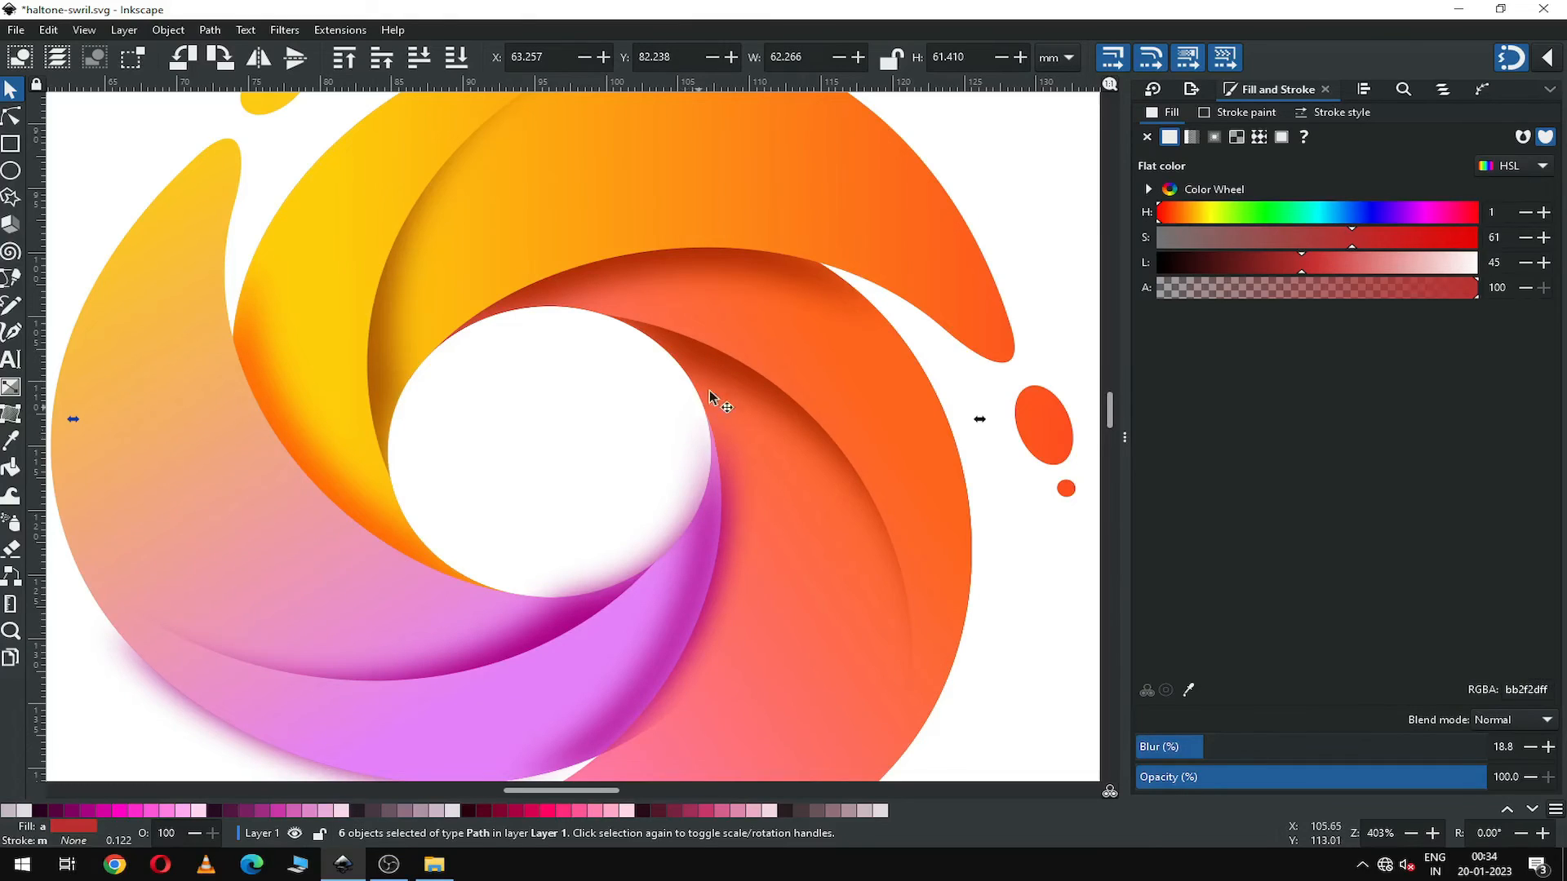
key("Escape")
key("5")
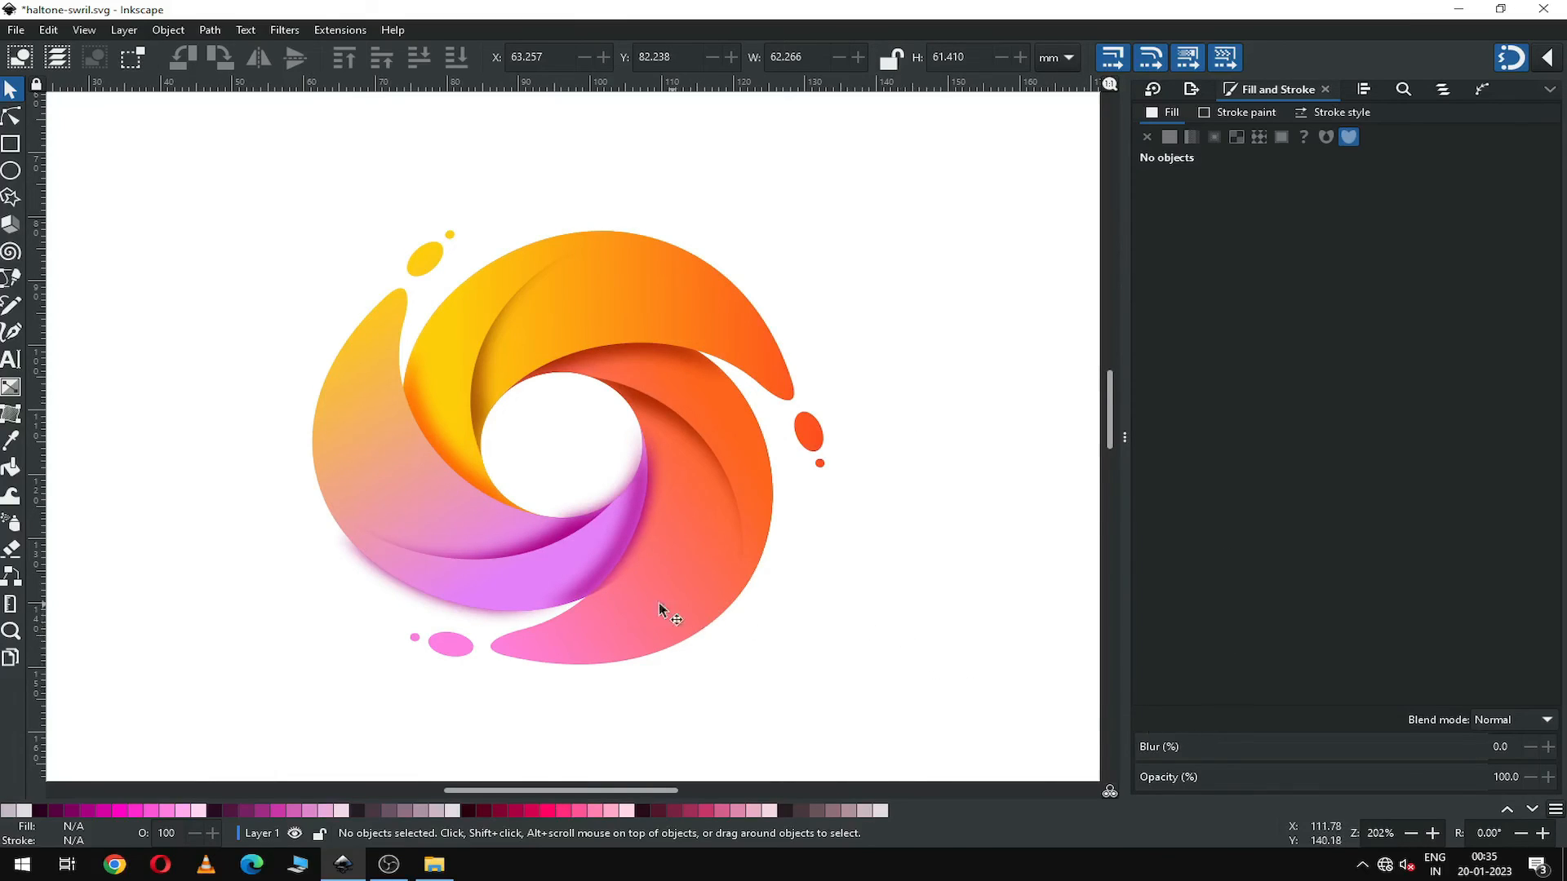
Move the blurred magenta strip off the seam between the purple and lower-right blades and remove it.
key("z")
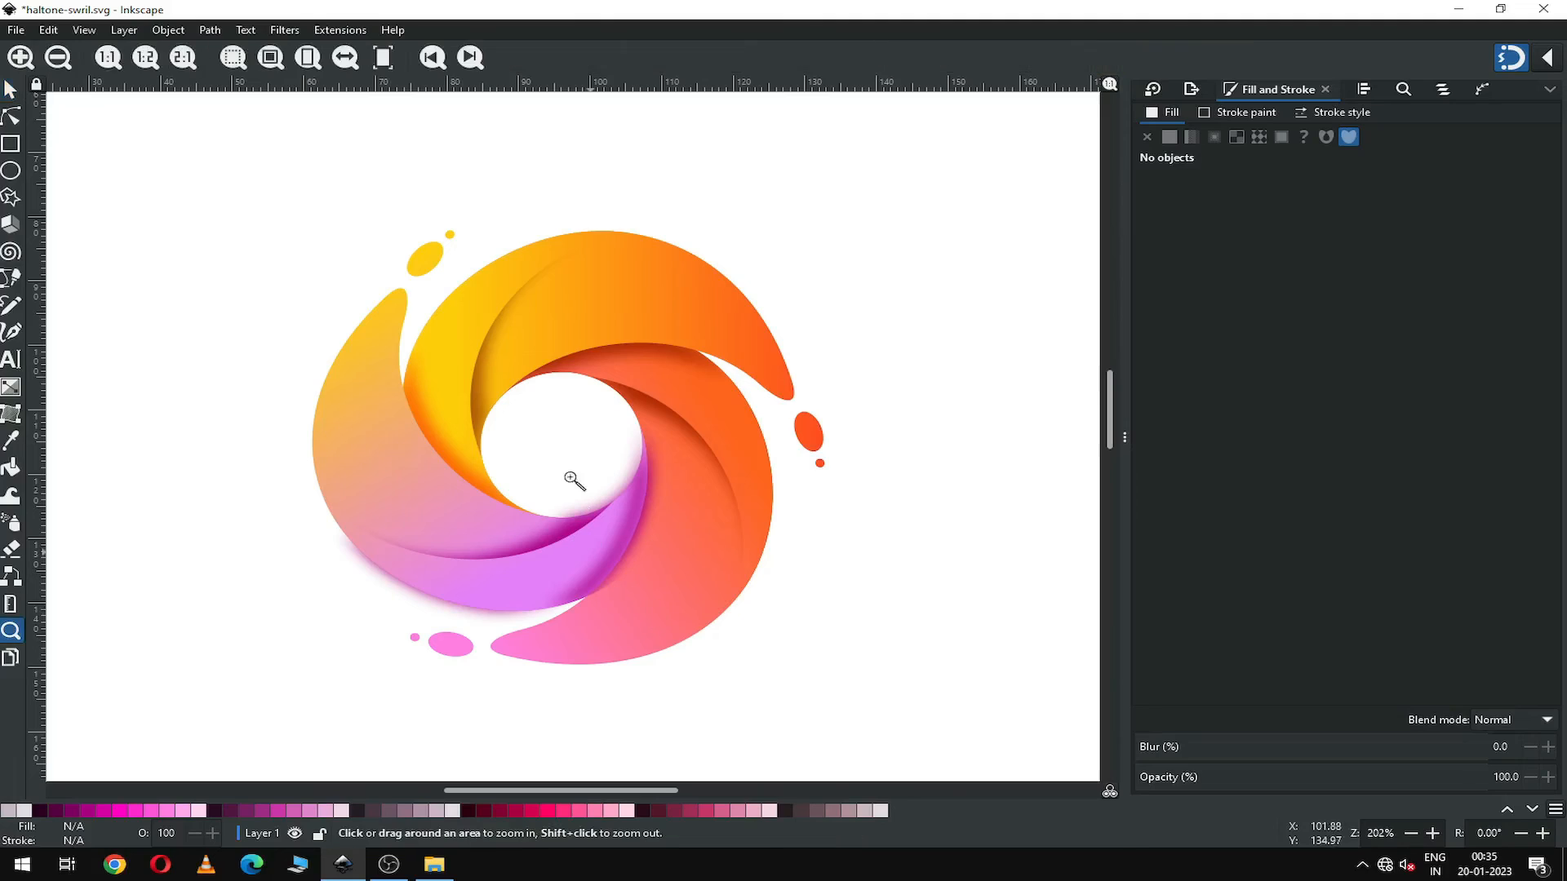
left_click_drag(475, 413, 802, 706)
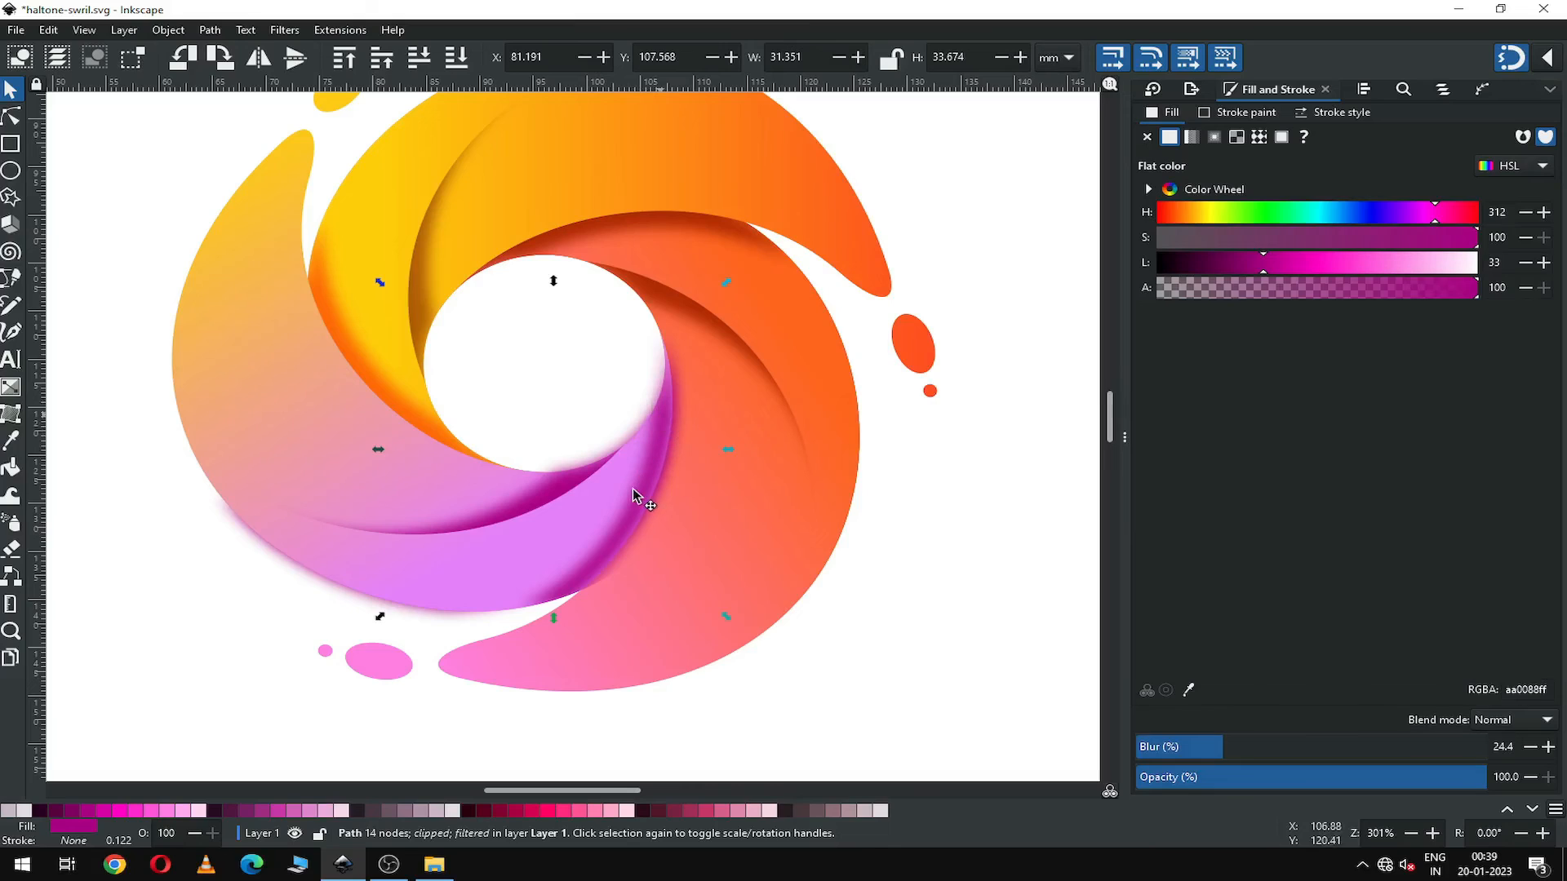
mouse_move(641, 499)
left_mouse_down()
mouse_move(629, 427)
mouse_move(568, 420)
left_mouse_up()
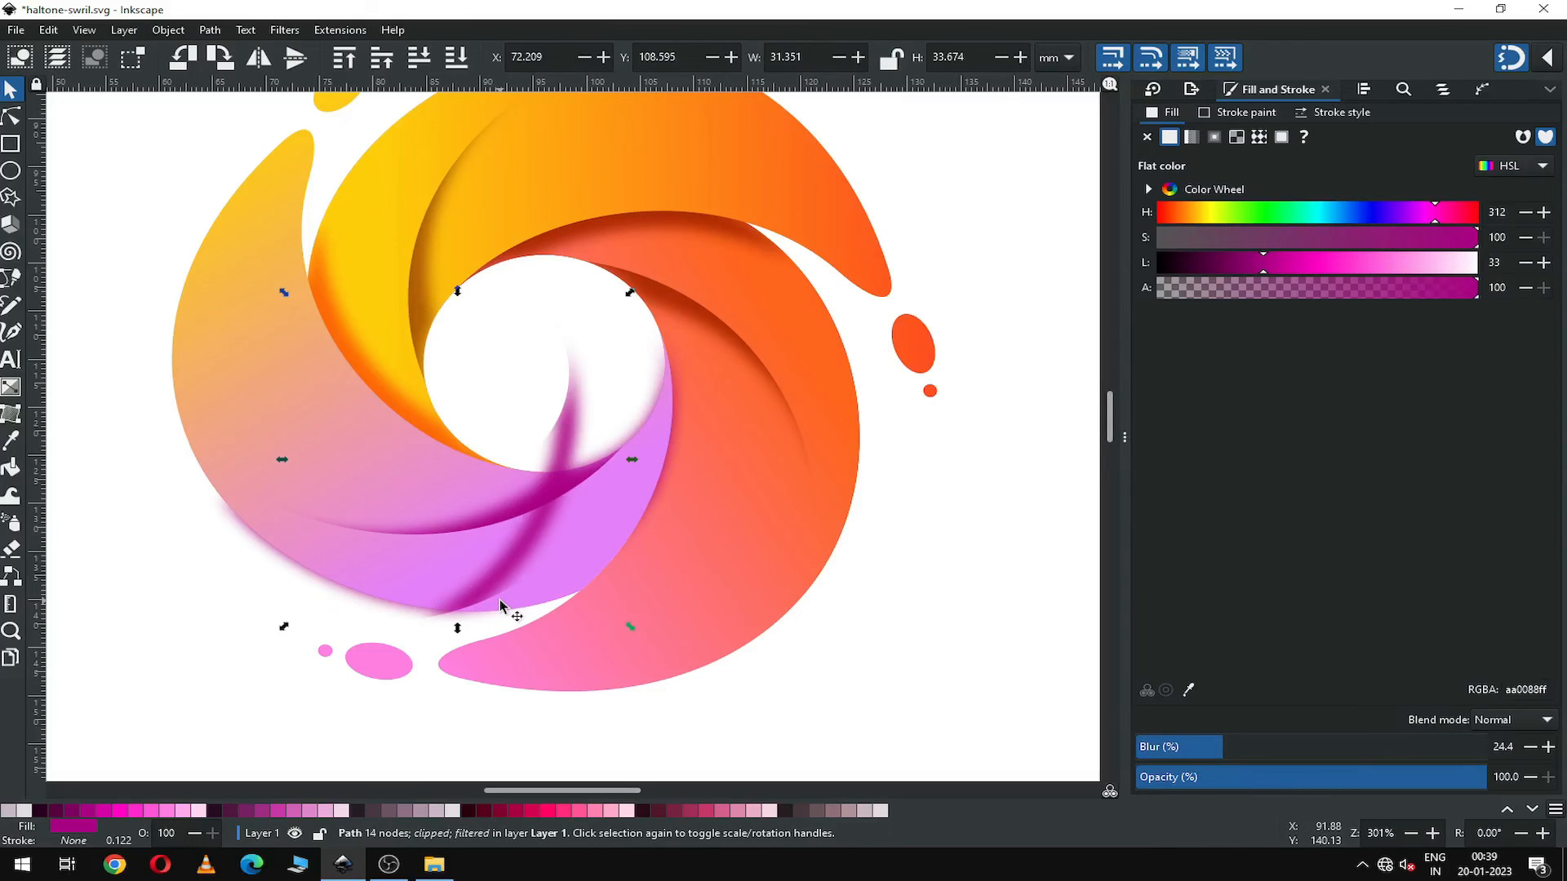
key("Escape")
left_click(570, 561)
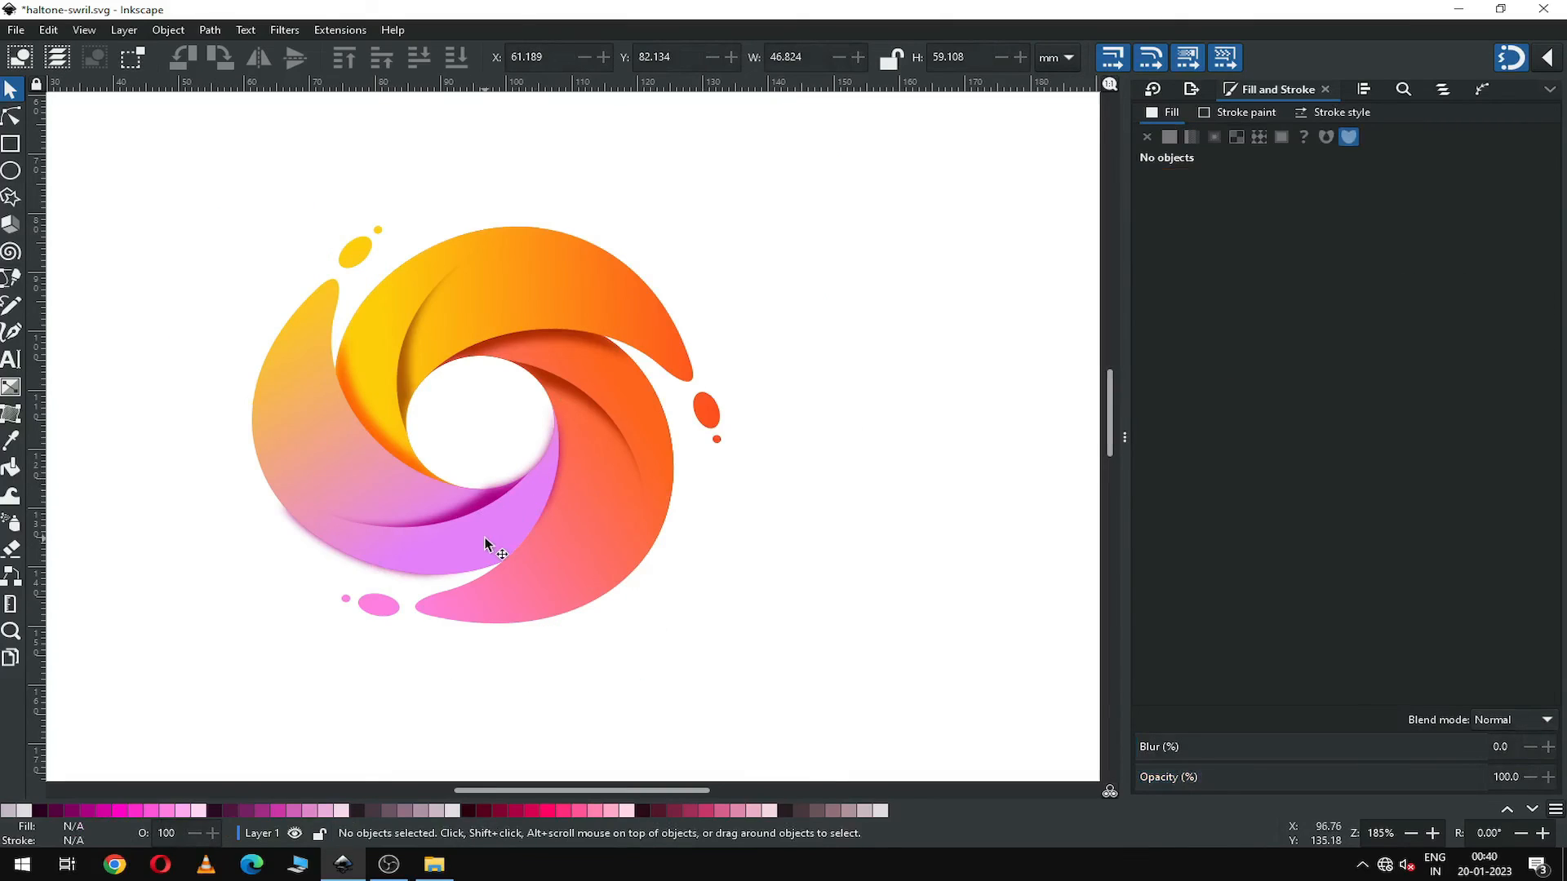
Duplicate the yellow-to-purple lower-left blade and fill the duplicate with flat crimson aa0044.
left_click(485, 545)
right_click(484, 544)
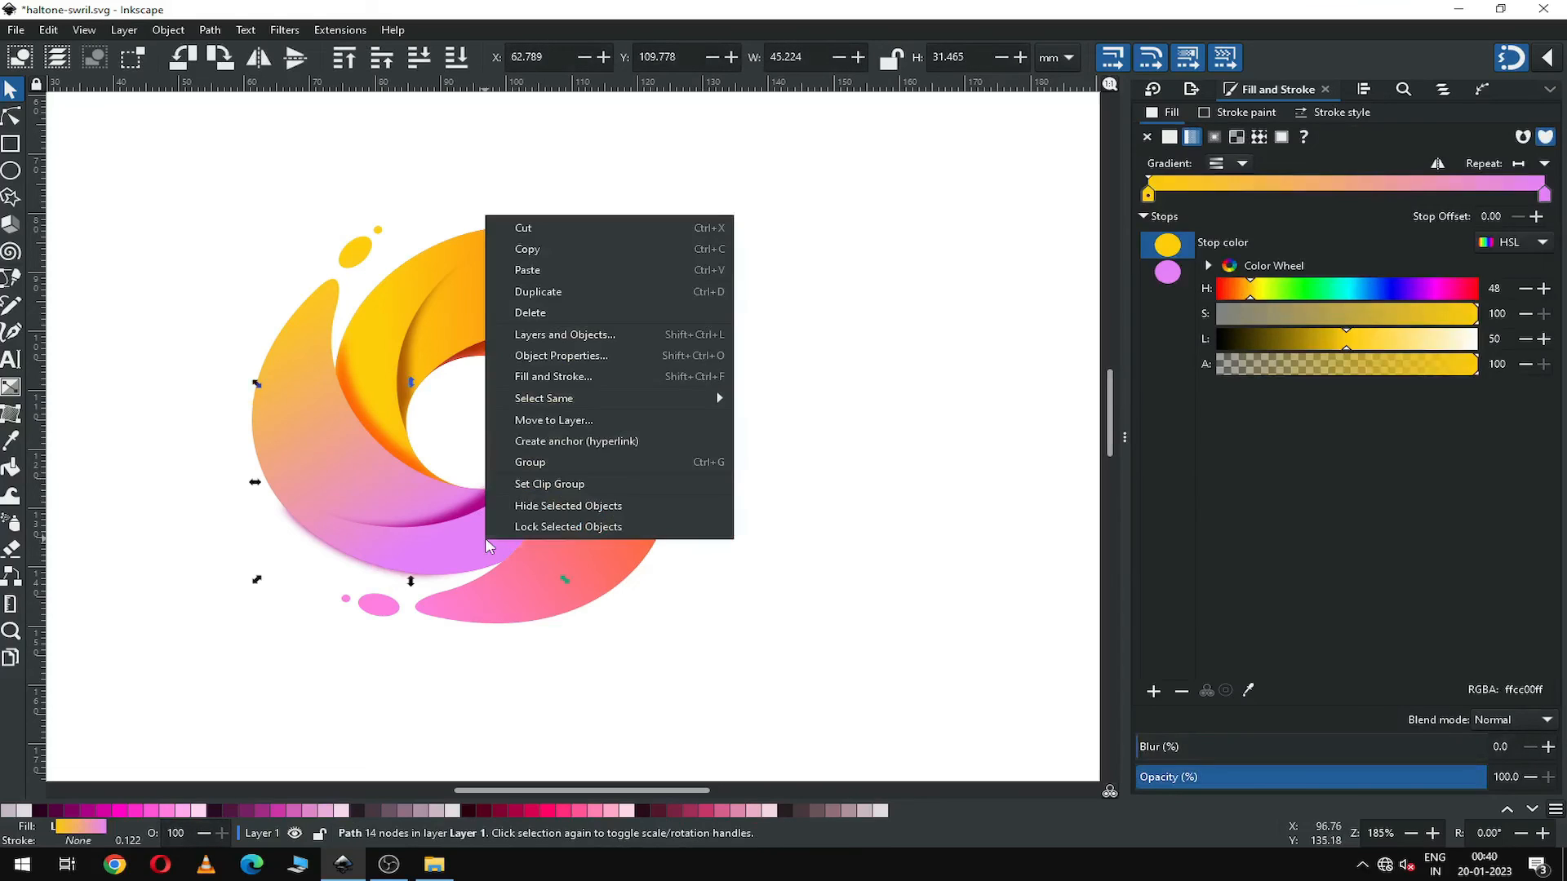
left_click(573, 293)
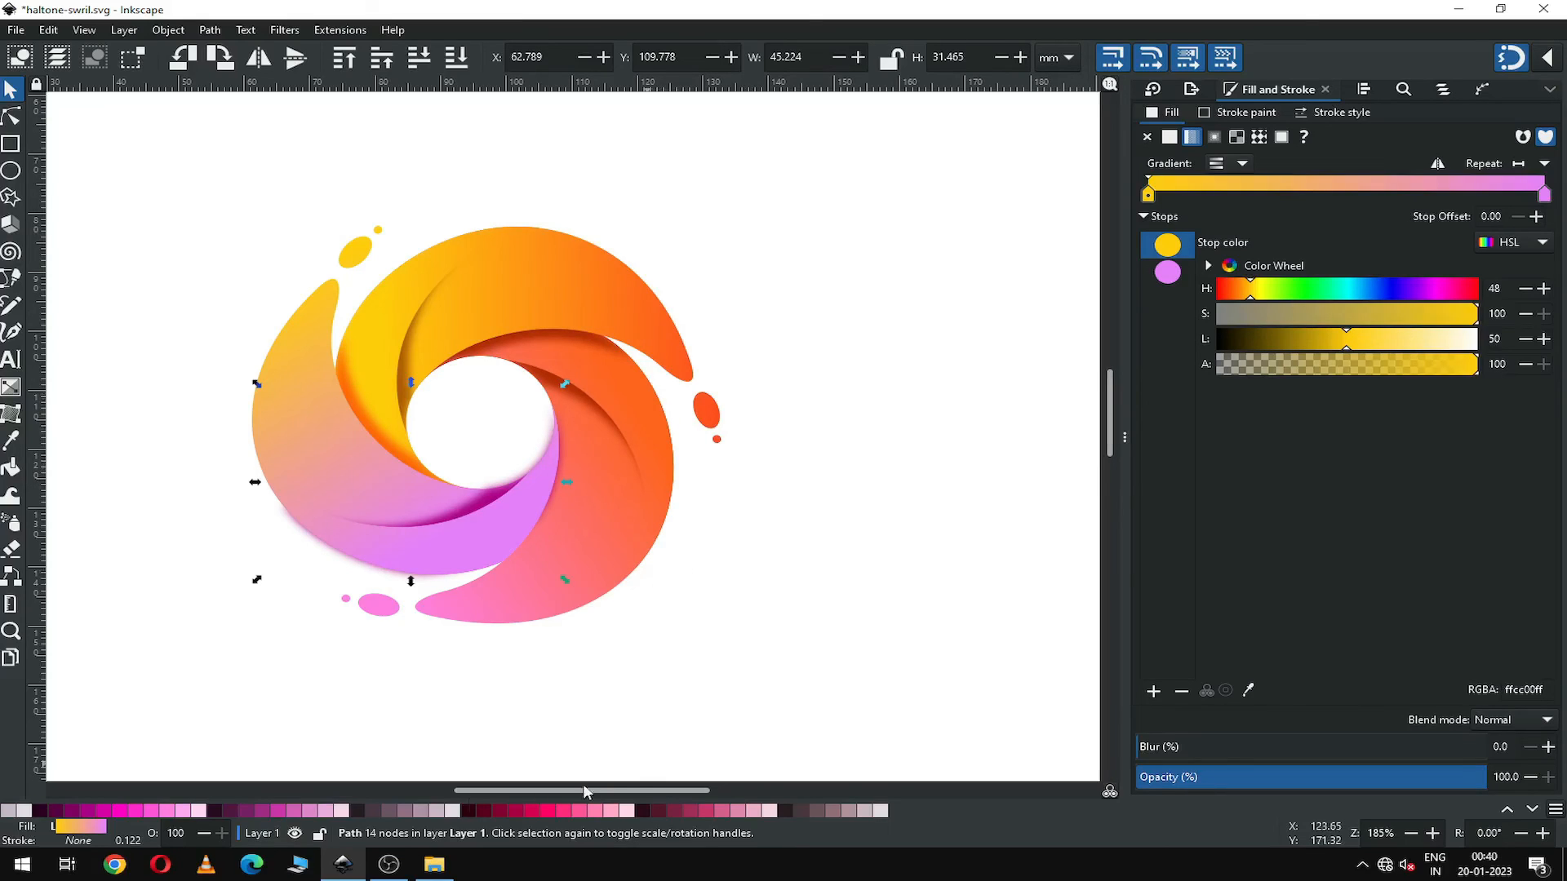
left_click(512, 811)
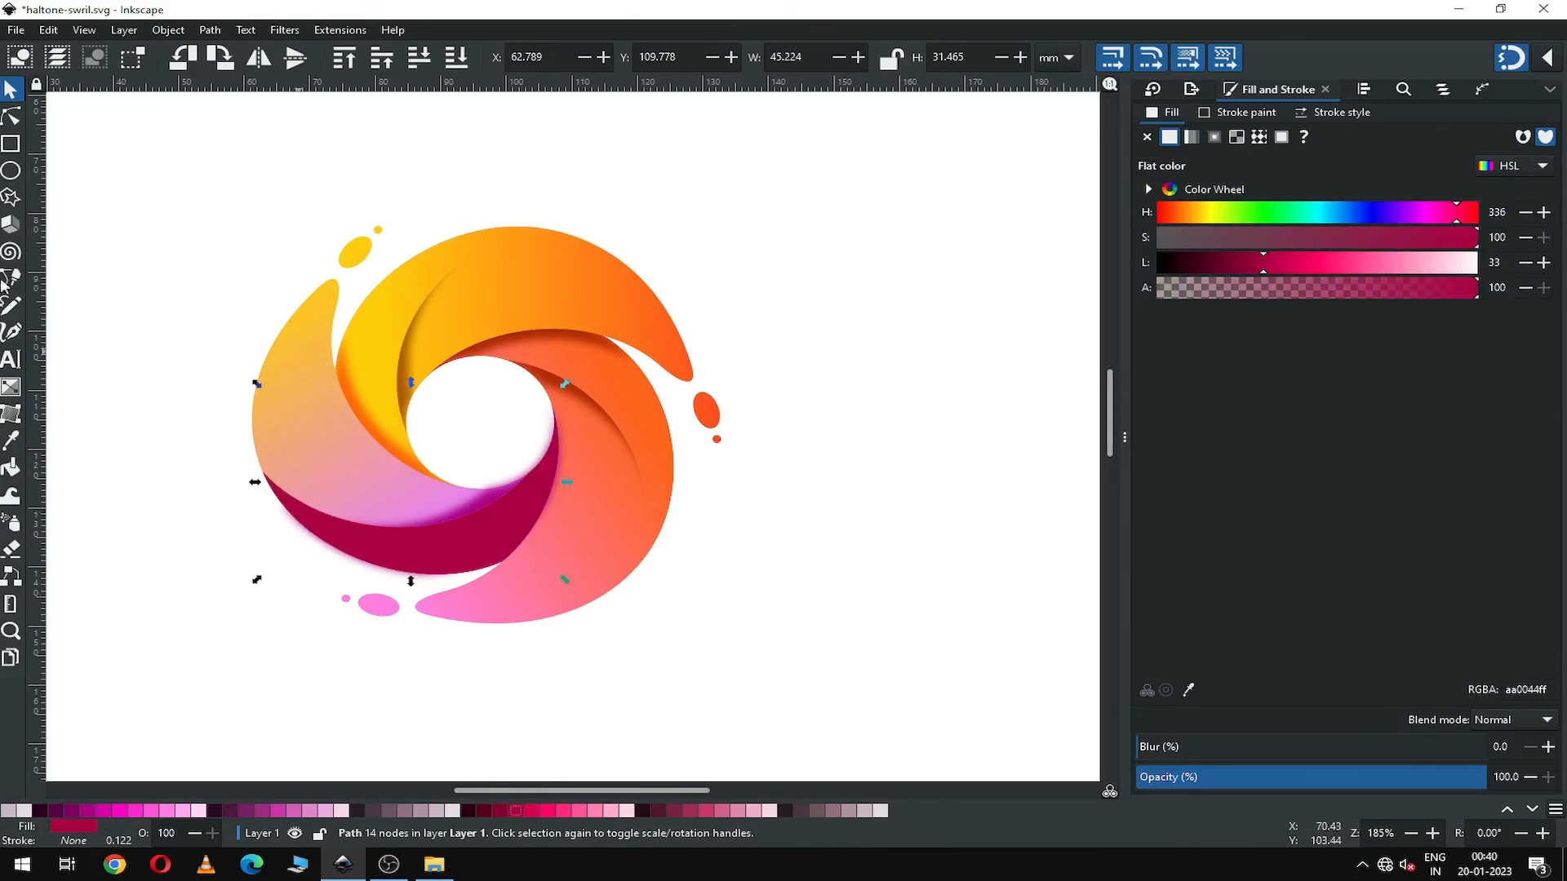
Fade the crimson duplicate with a linear gradient that stays dark only beside the lower-right blade, and turn off snapping.
left_click(13, 388)
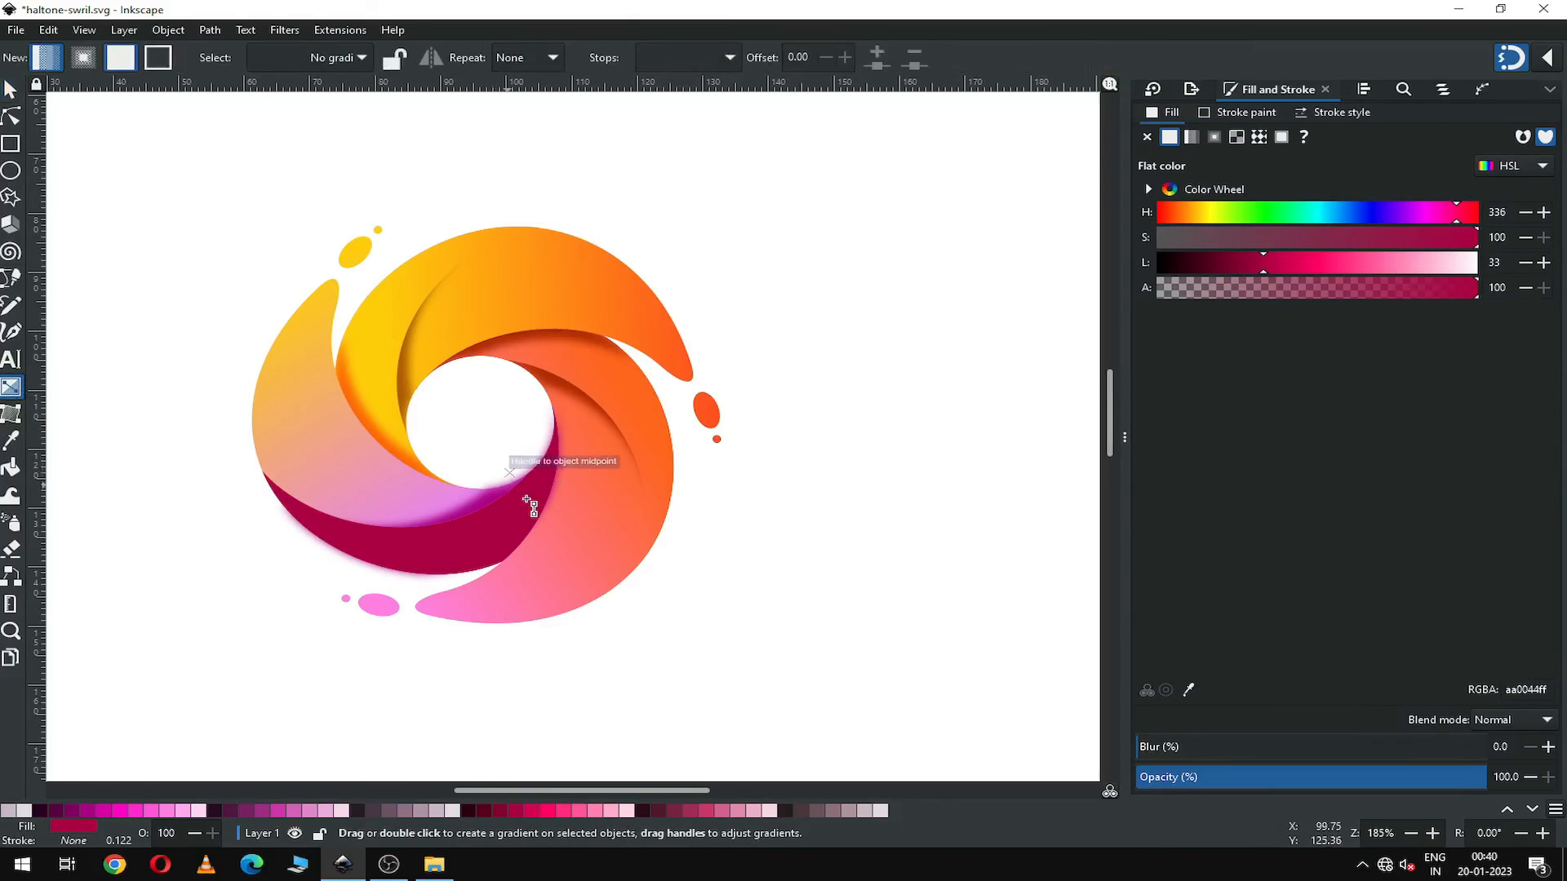
mouse_move(539, 513)
left_mouse_down()
mouse_move(497, 521)
mouse_move(555, 510)
left_mouse_up()
key("z")
left_click(1547, 57)
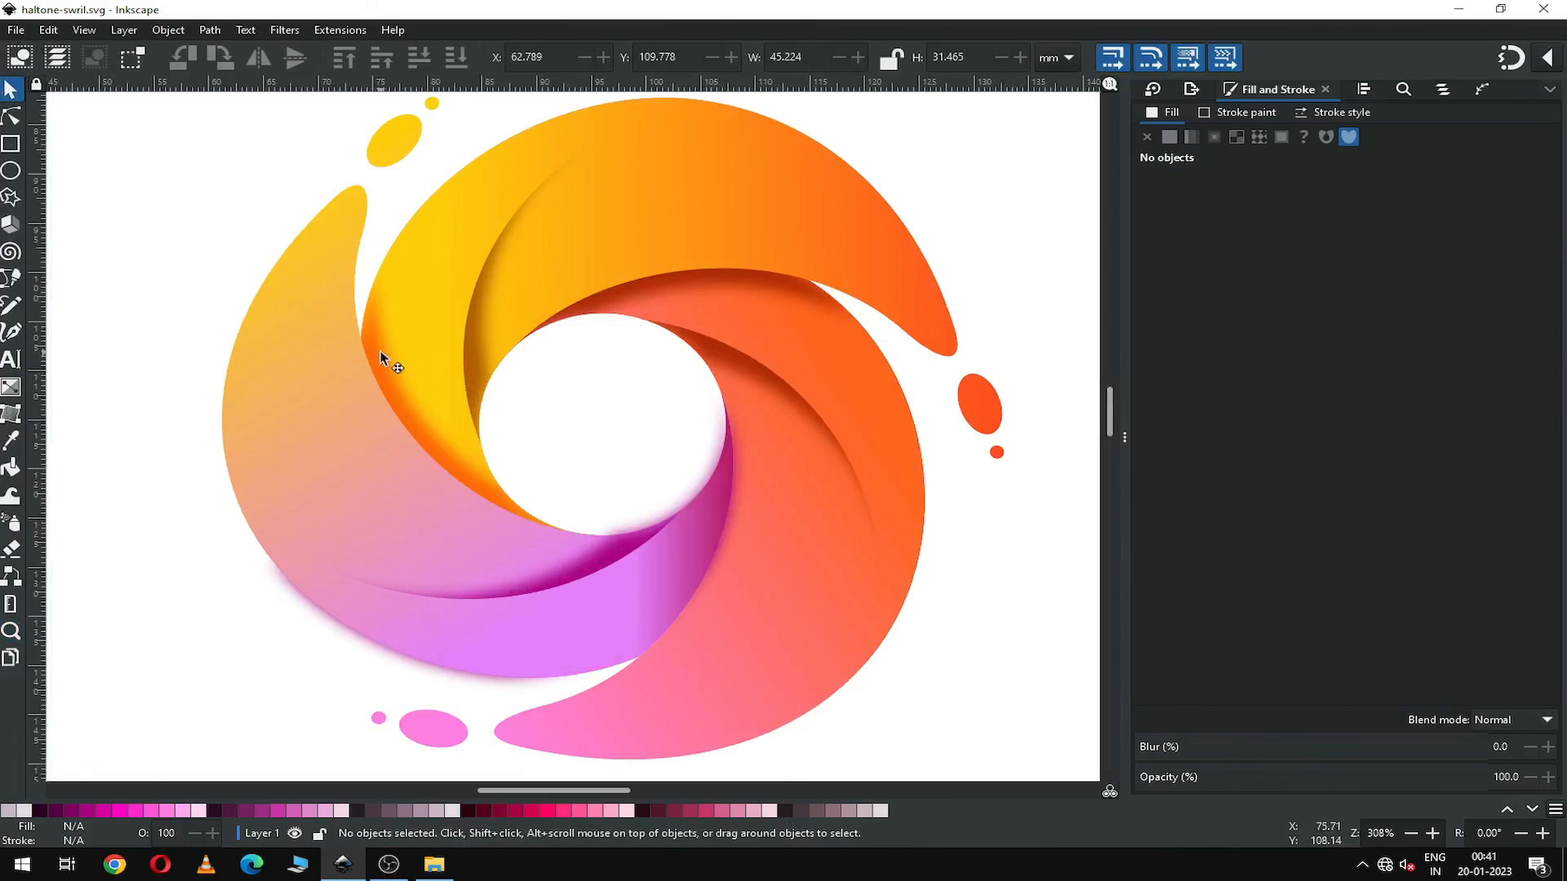
Increase the blur of the orange crescent between the yellow and lower-left blades to about 32.3%, and save the file.
left_click(381, 357)
key("minus")
key("minus")
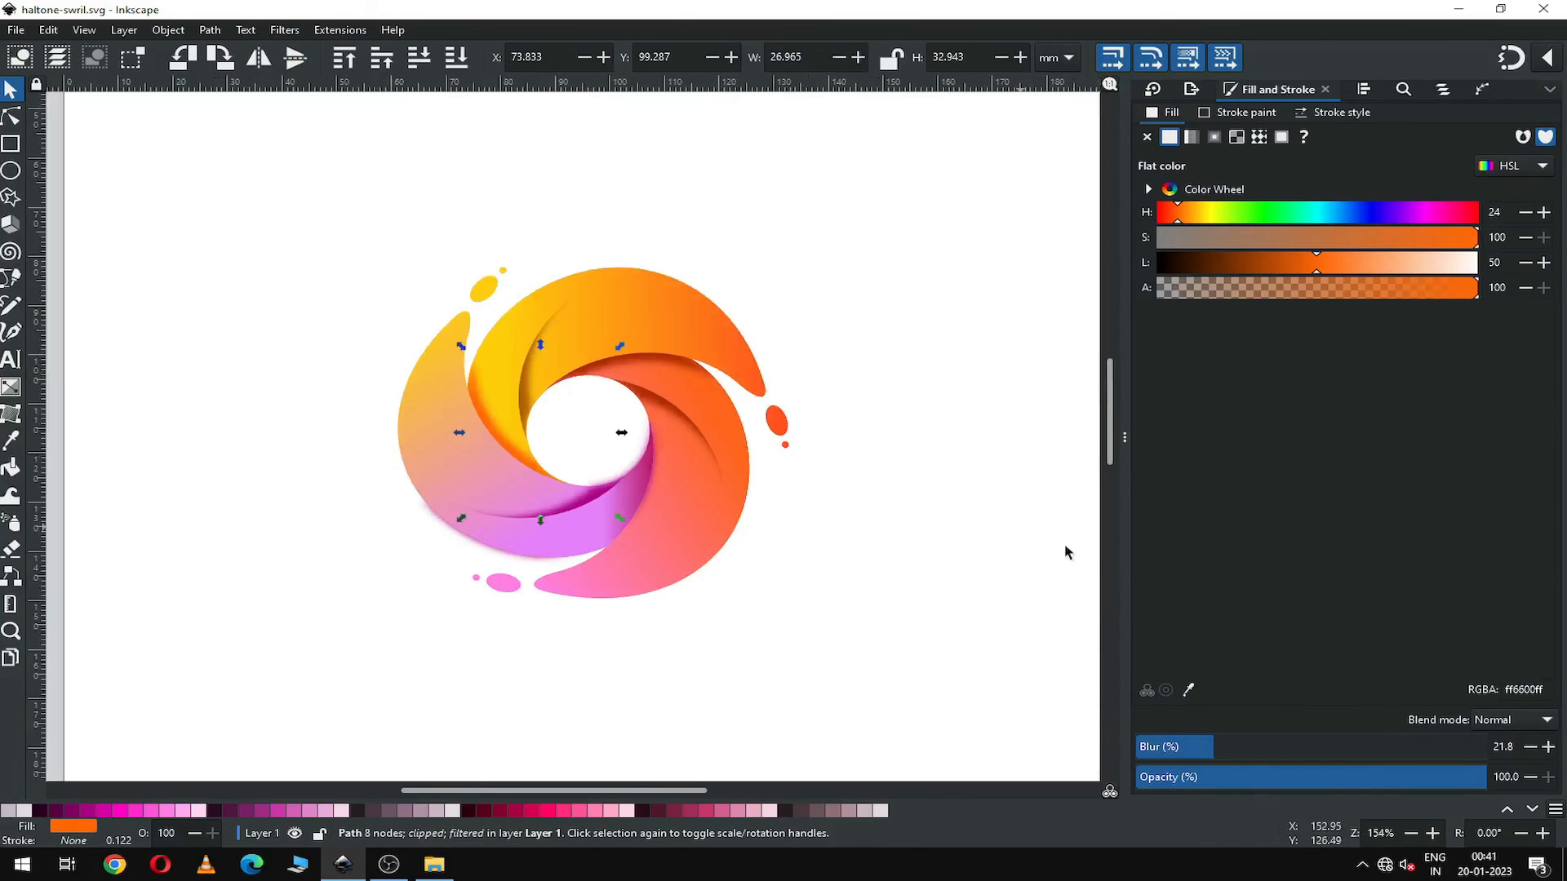
left_click_drag(1228, 747, 1248, 746)
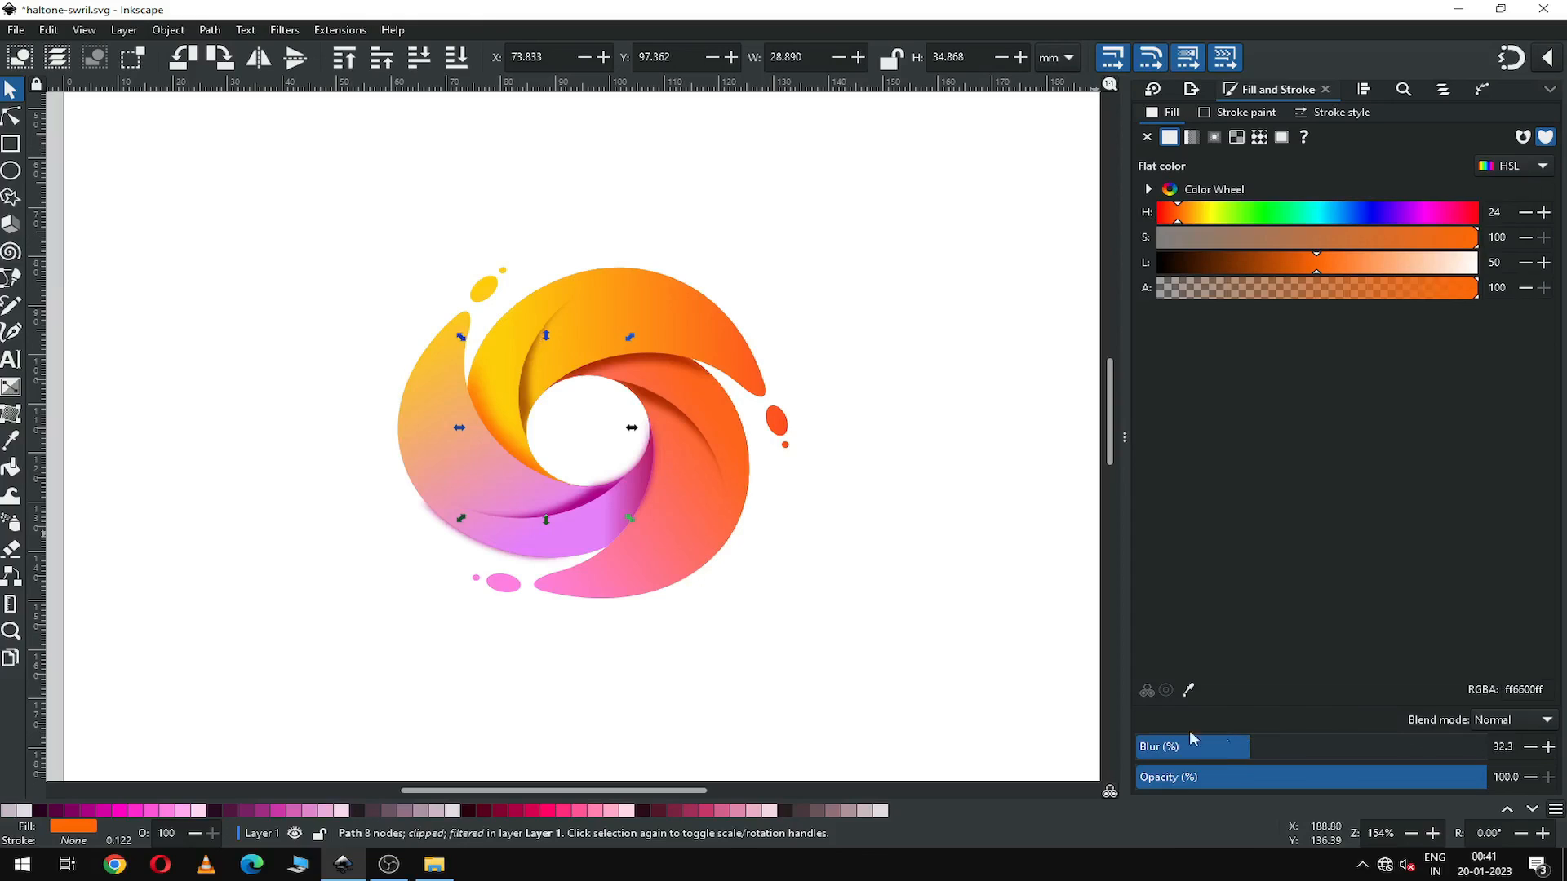
left_click(931, 602)
key("ctrl+s")
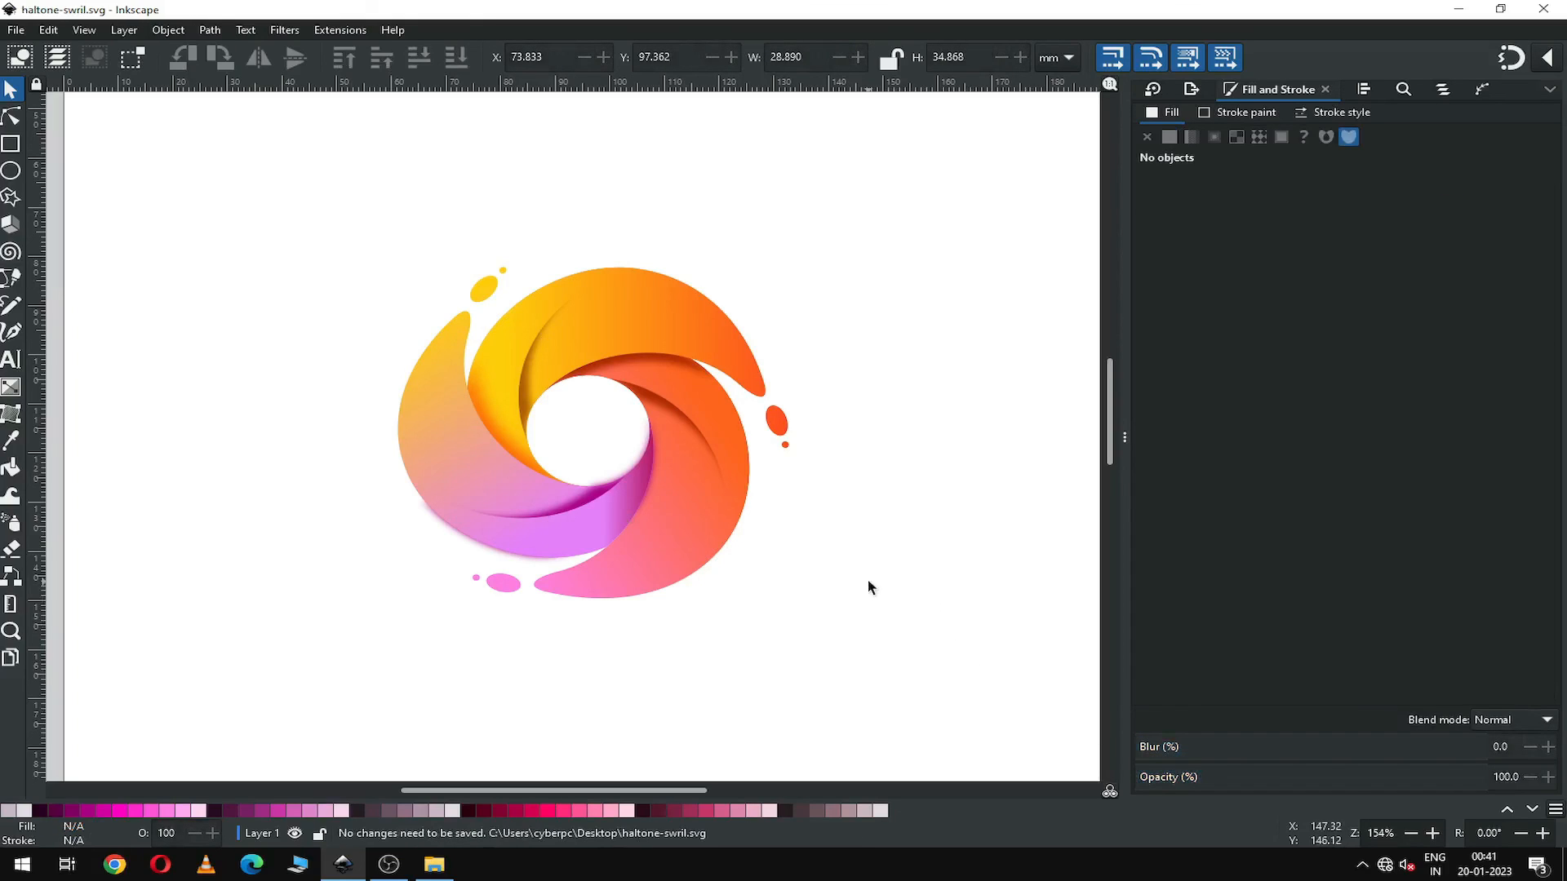
Lower the opacity of the blurred magenta crescent on the purple blade to about 25.9%.
left_click(584, 492)
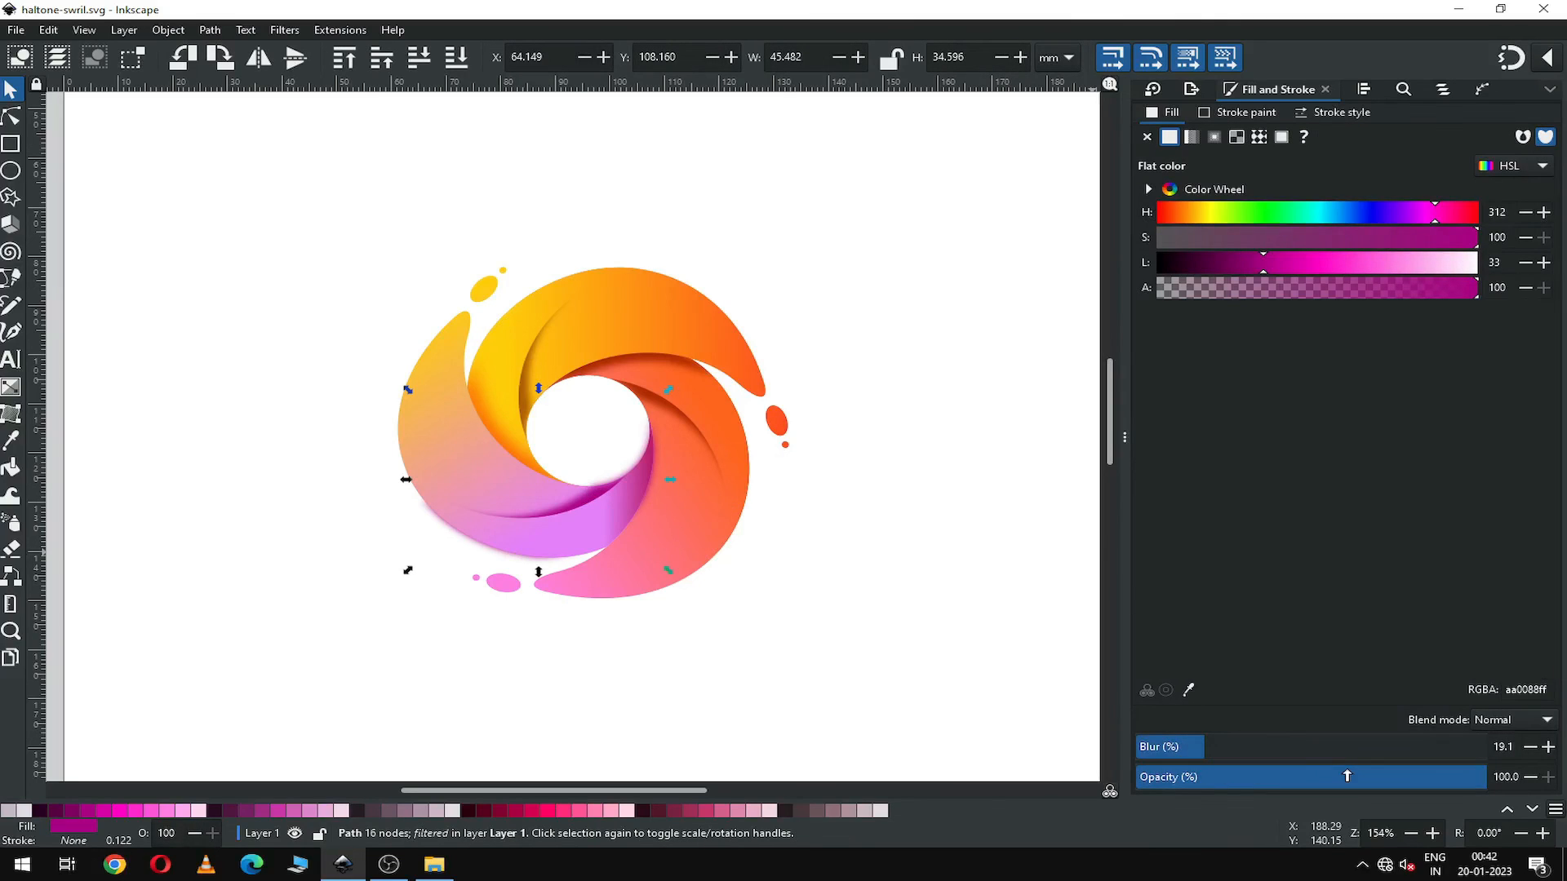
left_click_drag(1348, 776, 1226, 776)
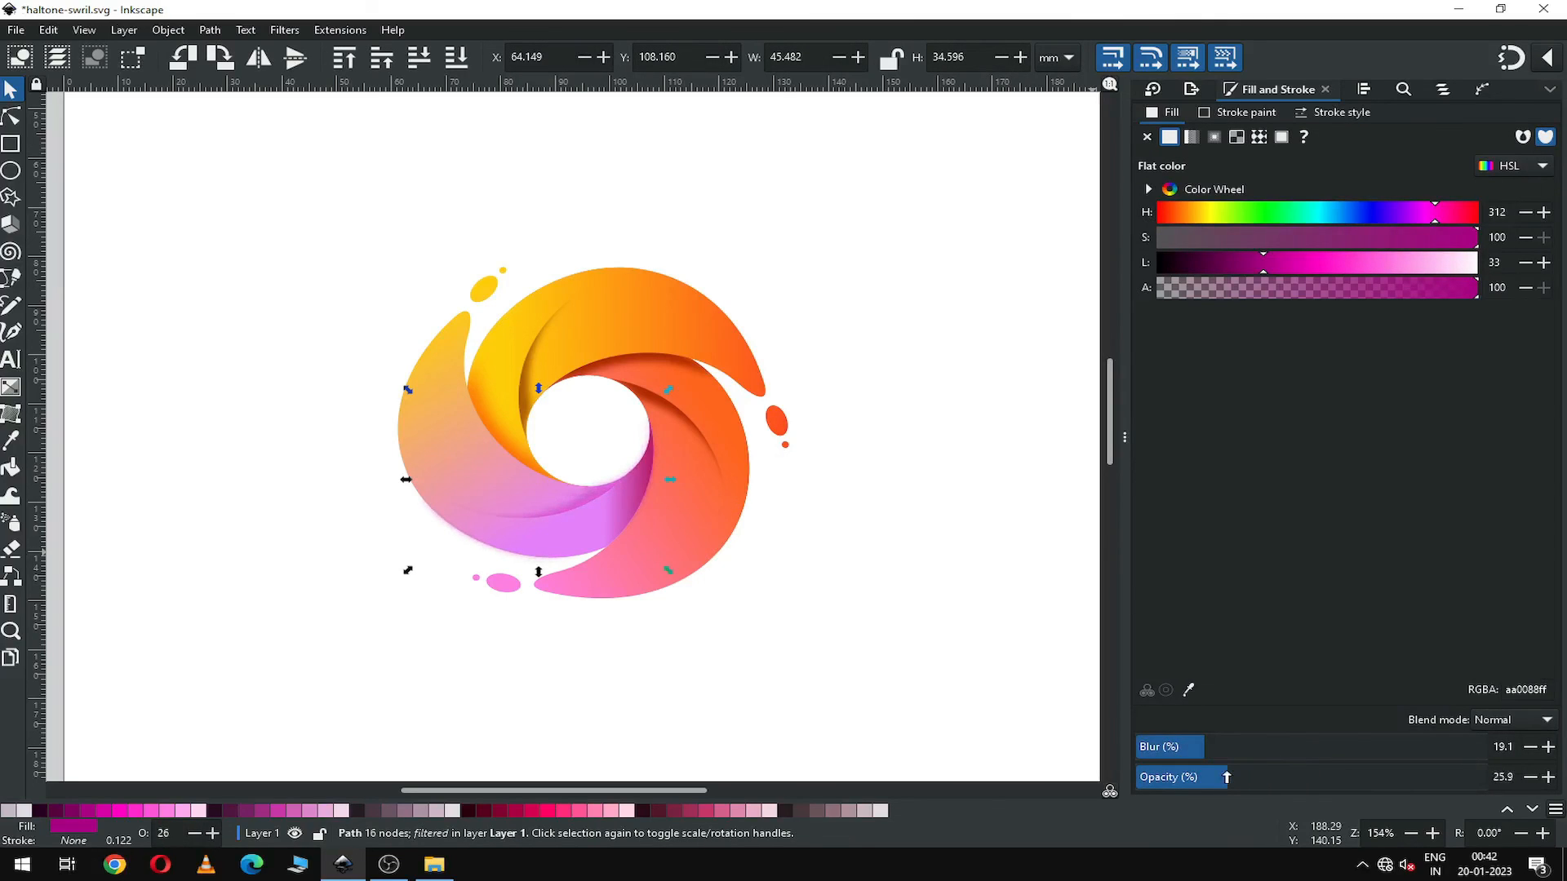
left_click(807, 511)
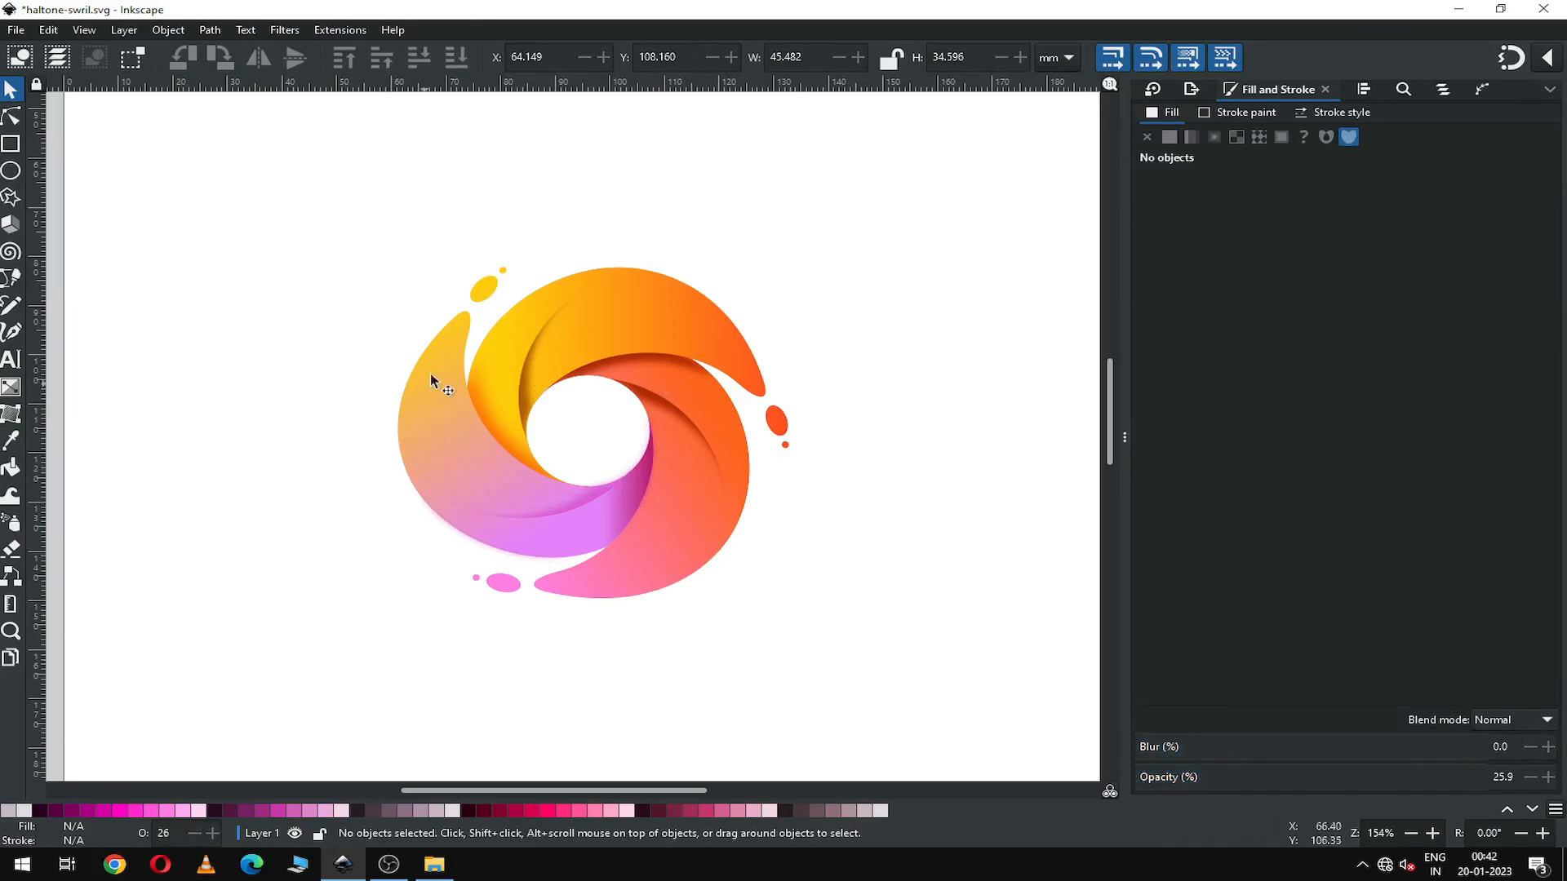
Lower the opacity of the blurred brown crescent on the yellow blade to about 43.1%.
left_click(534, 395)
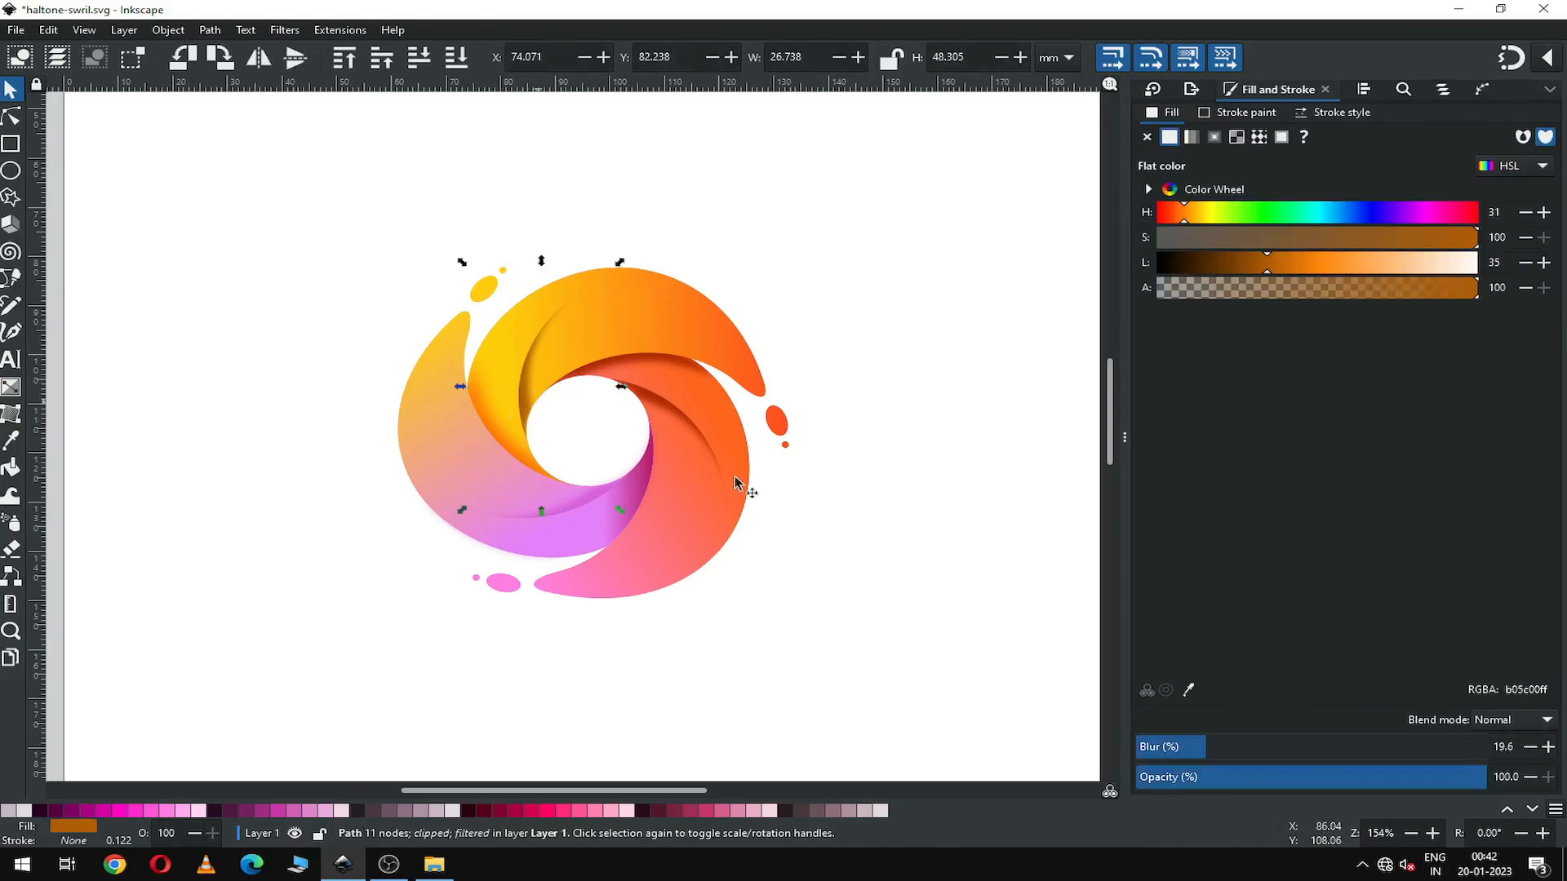
left_click_drag(1332, 771, 1287, 776)
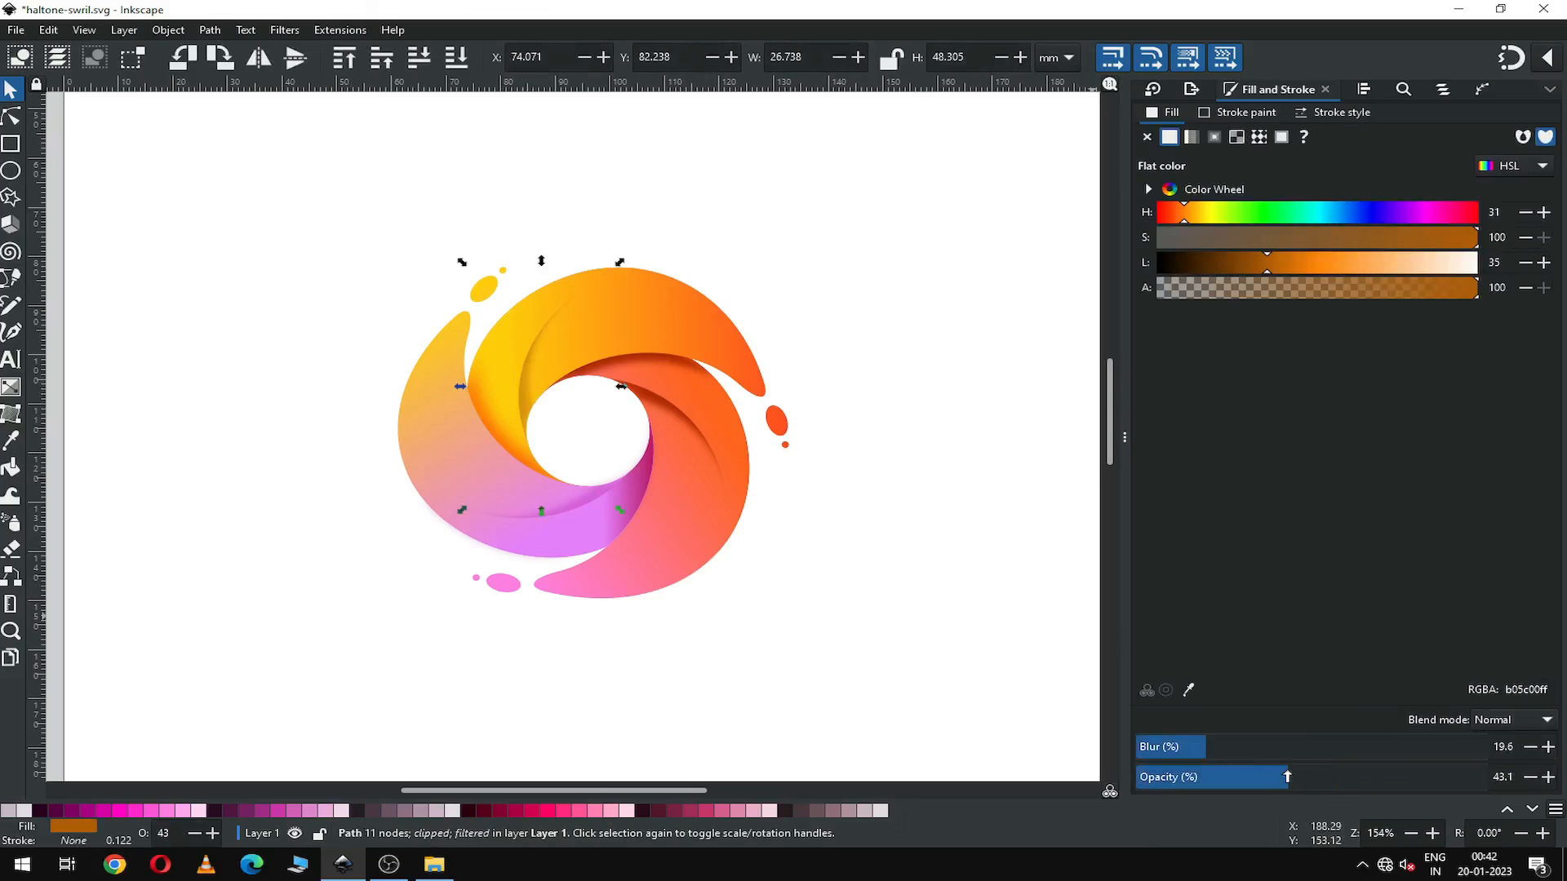
left_click(832, 500)
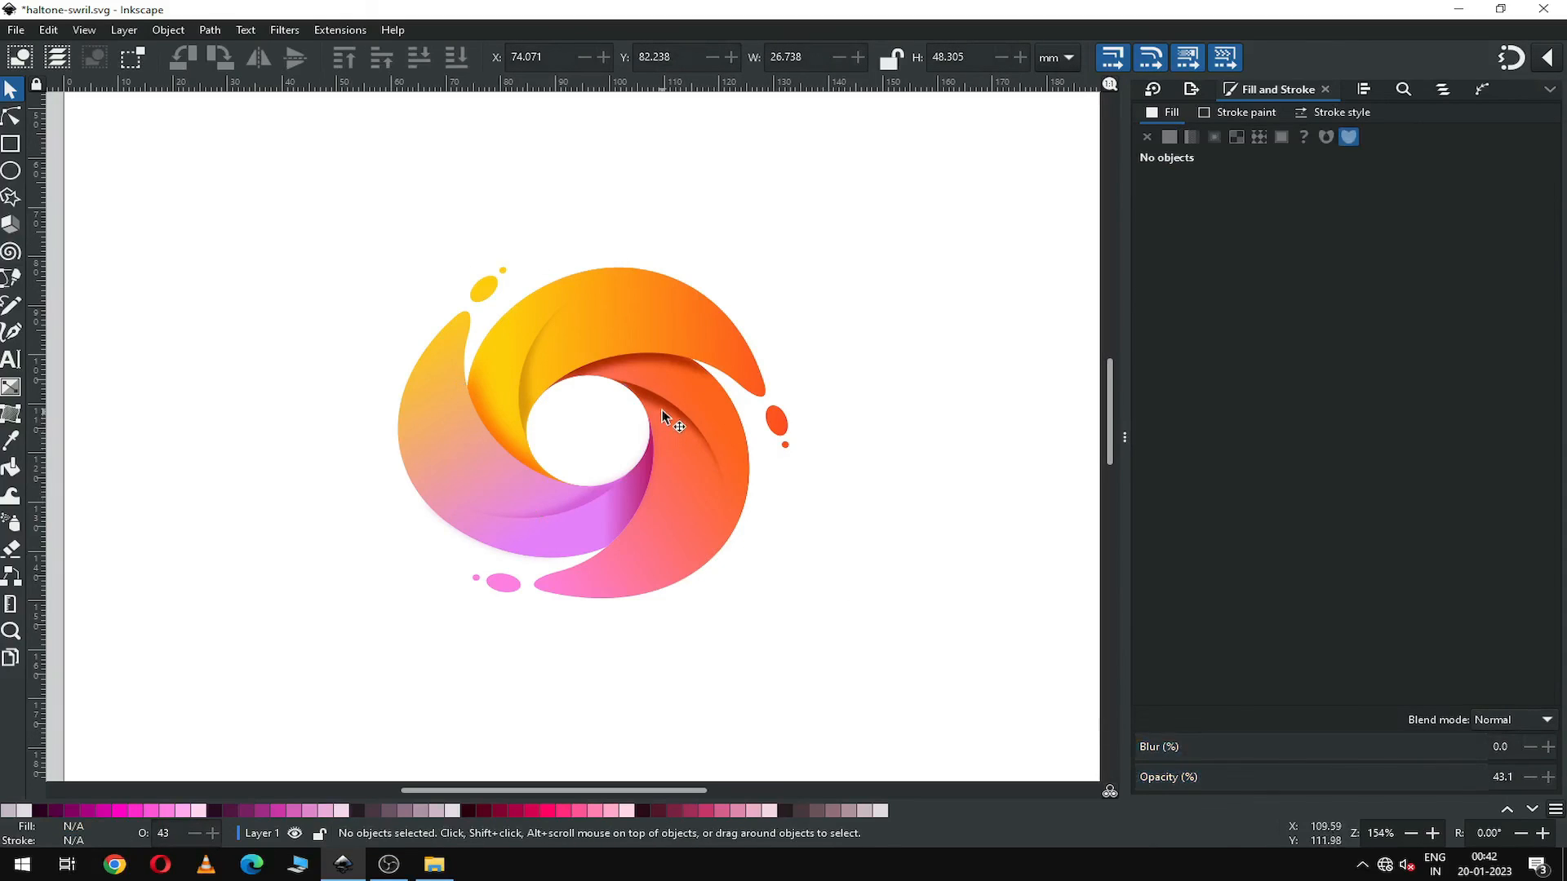
Lower the opacity of the blurred dark red crescent on the lower-right blade to about 43.4%, and save the file.
left_click(662, 409)
left_click_drag(1376, 773, 1289, 776)
left_click(826, 605)
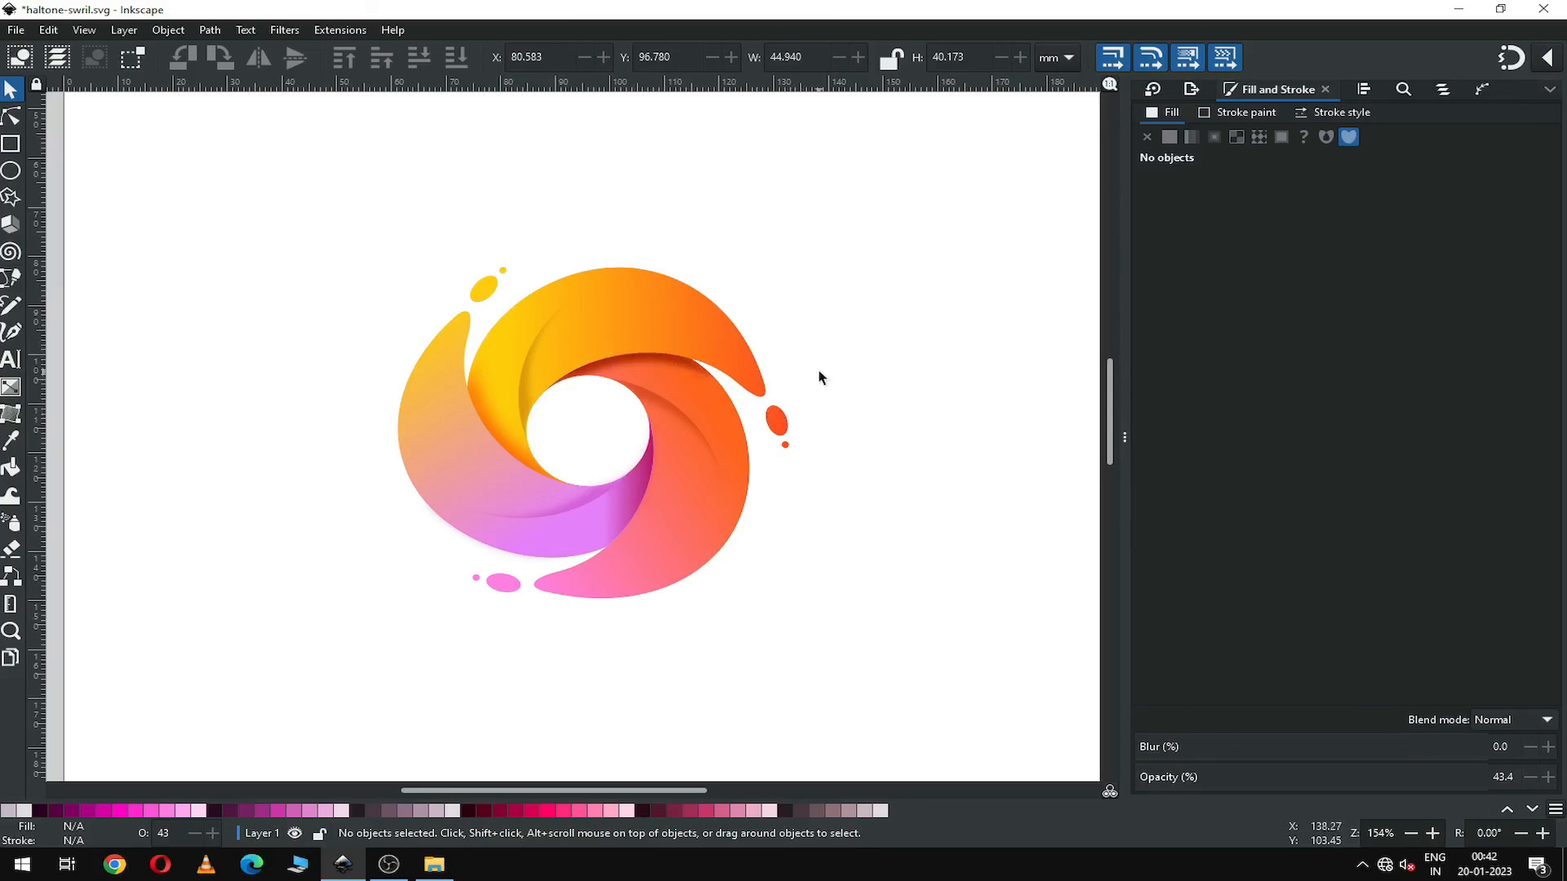
key("minus")
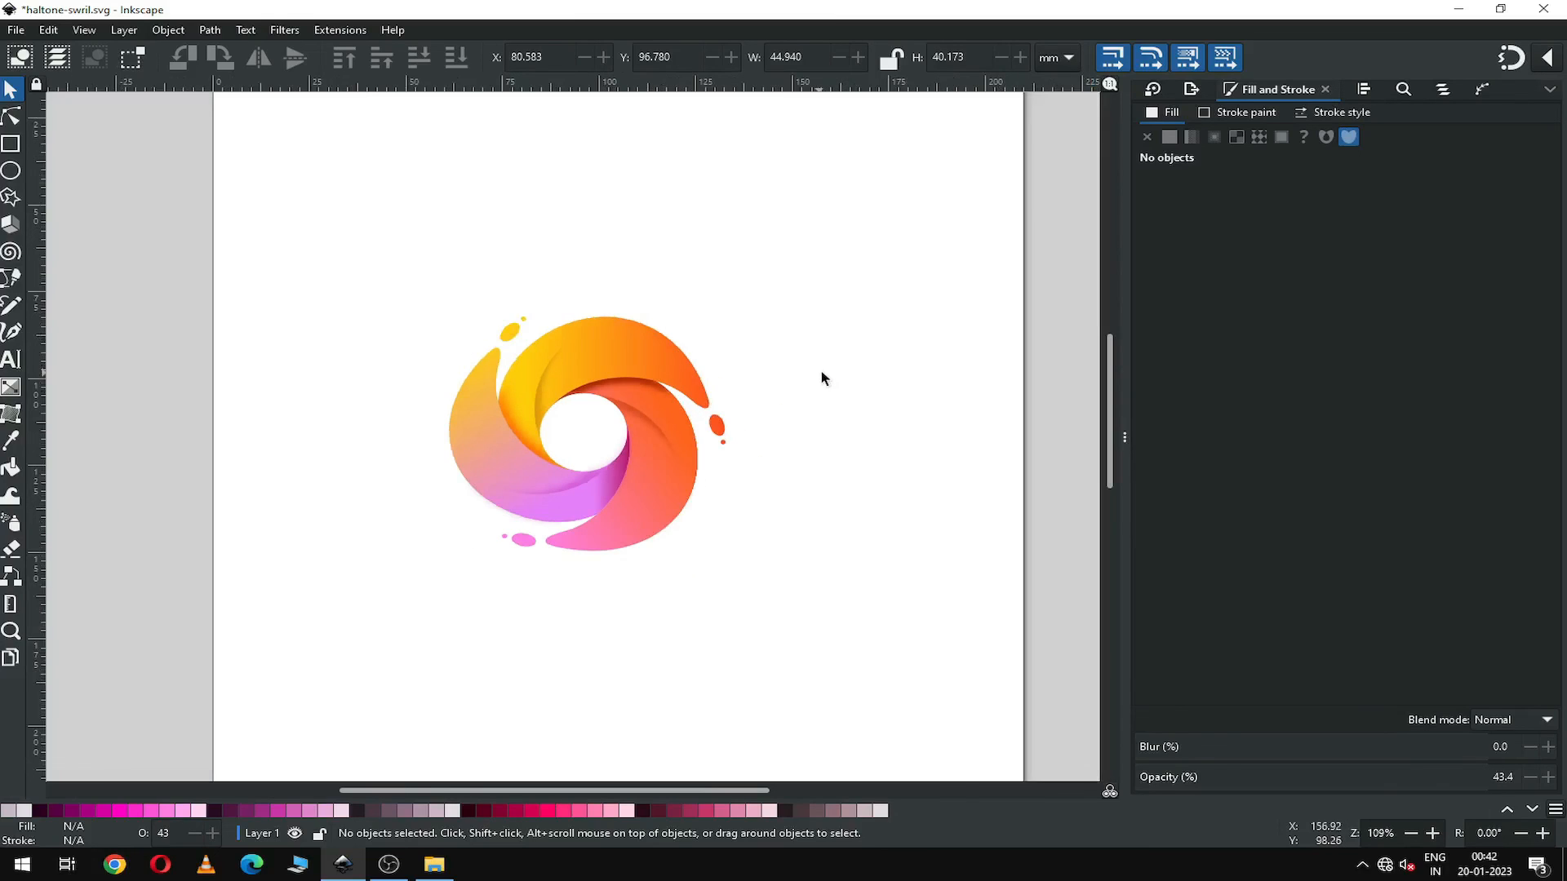
key("ctrl+s")
key("ctrl+s")
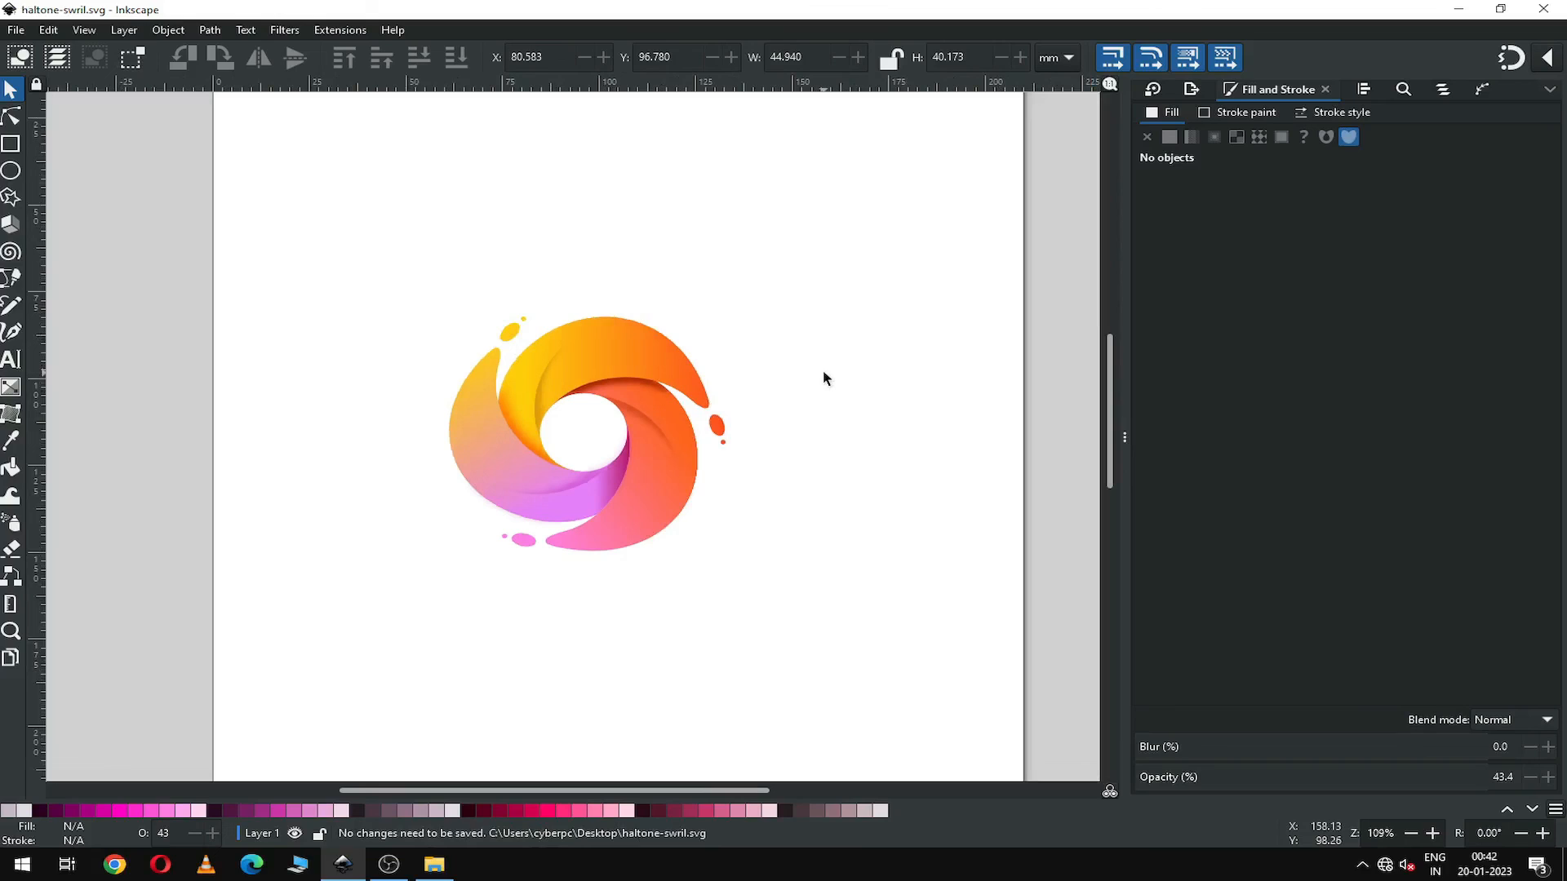